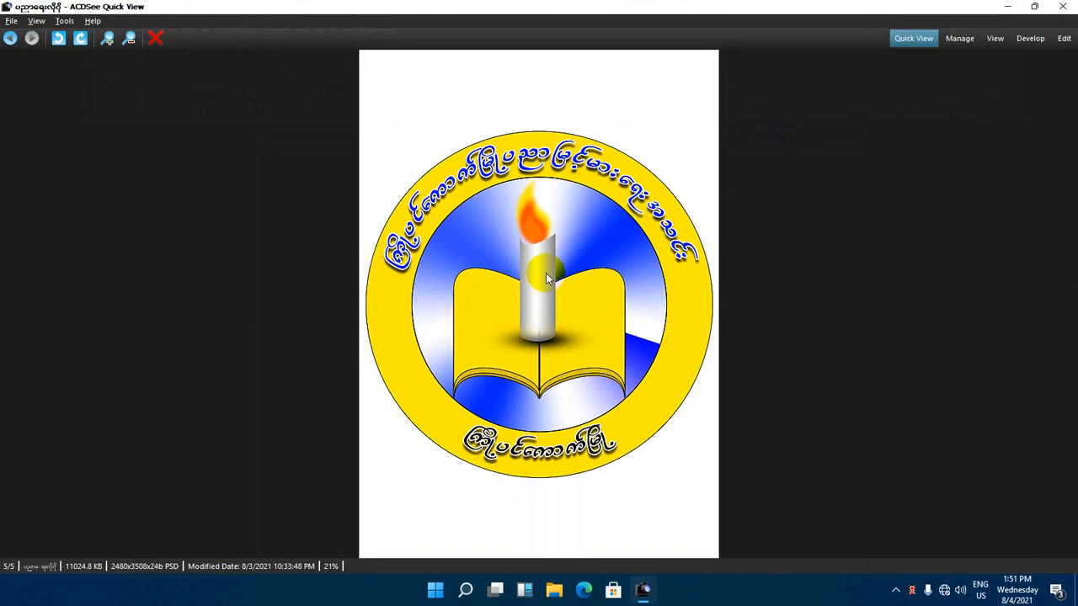
Minimize the logo image preview and launch Adobe Photoshop from the desktop
click(1004, 6)
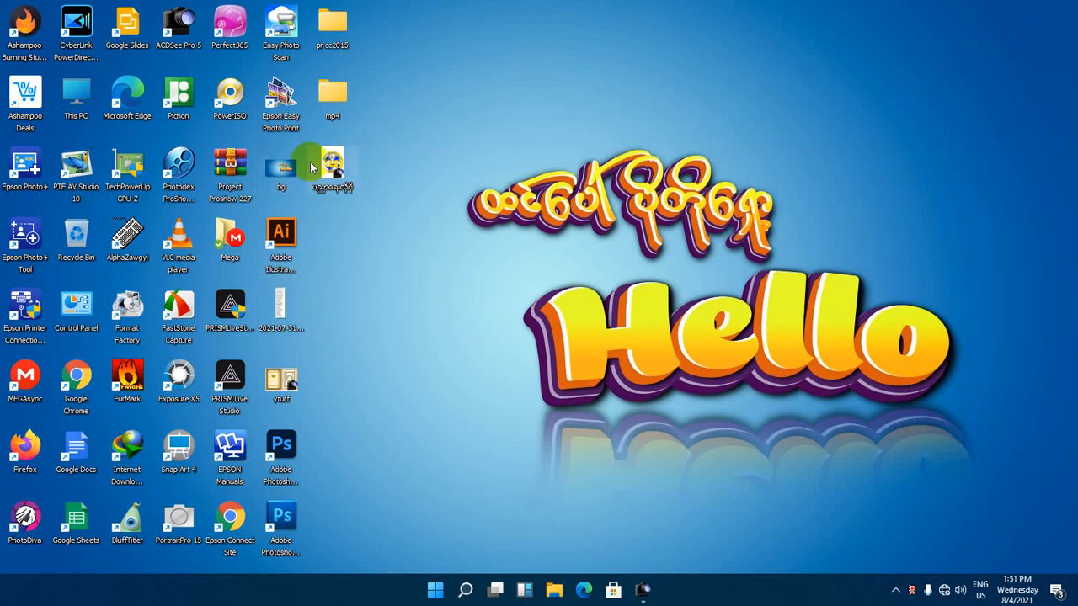
double_click(297, 519)
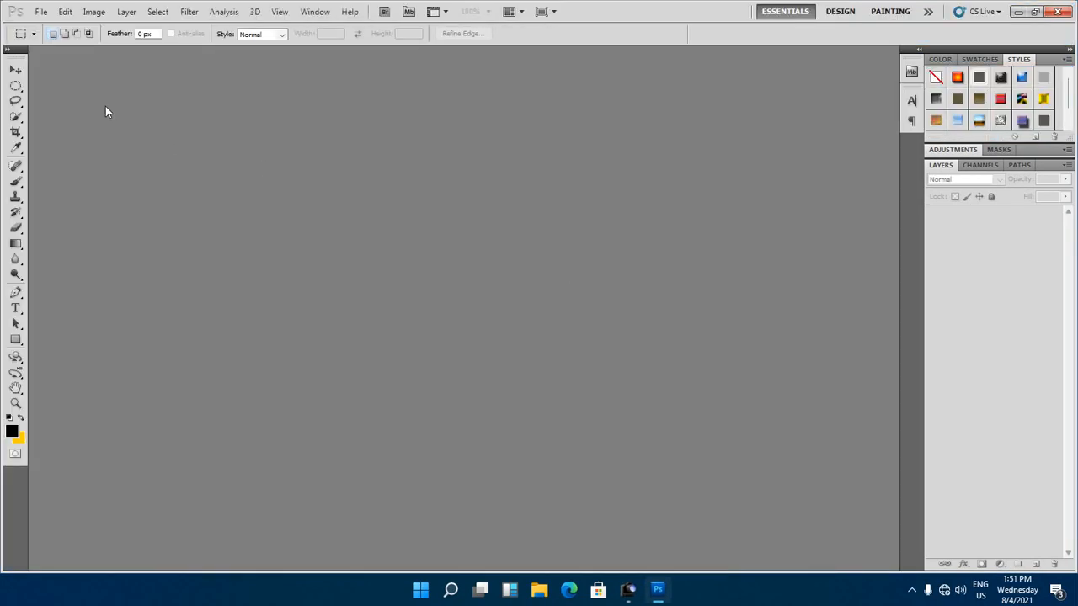
Create a new document 10 inches wide and 8 inches high at 300 pixels/inch, in RGB Color with a white background
click(40, 13)
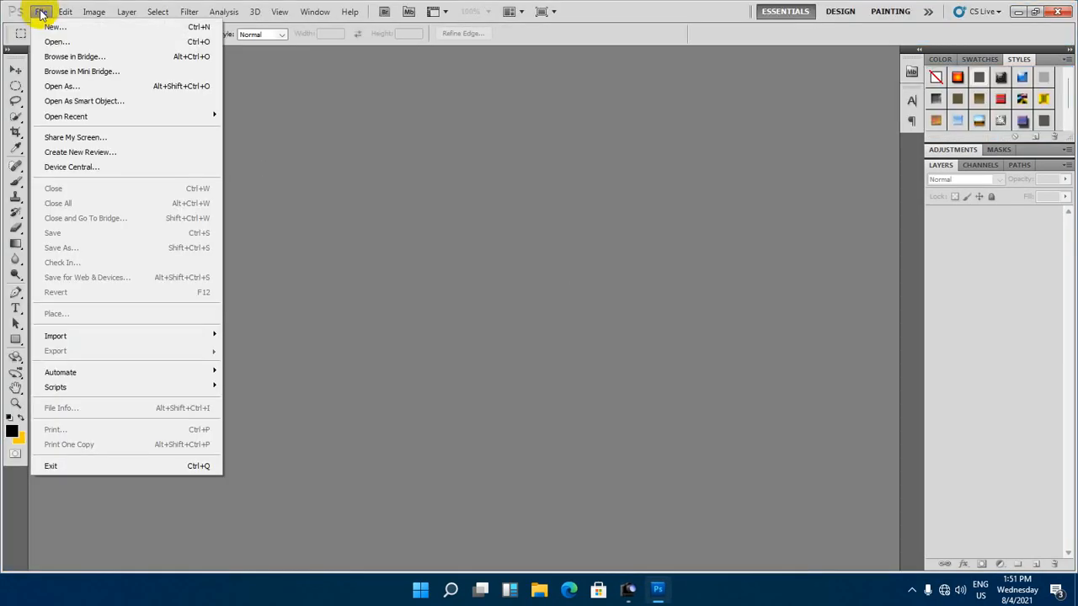
click(40, 13)
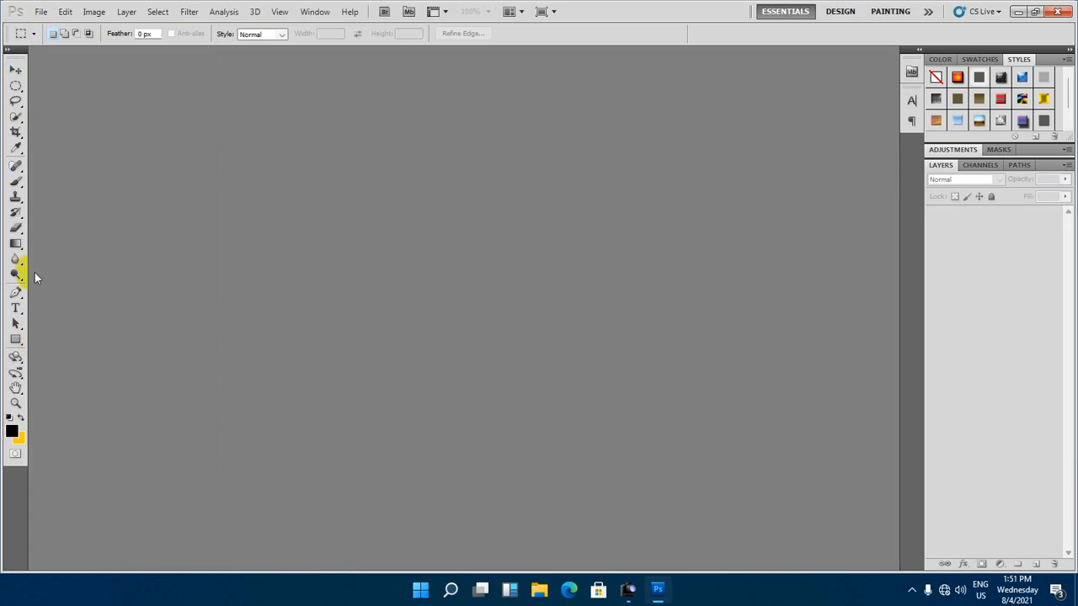
click(40, 13)
click(53, 32)
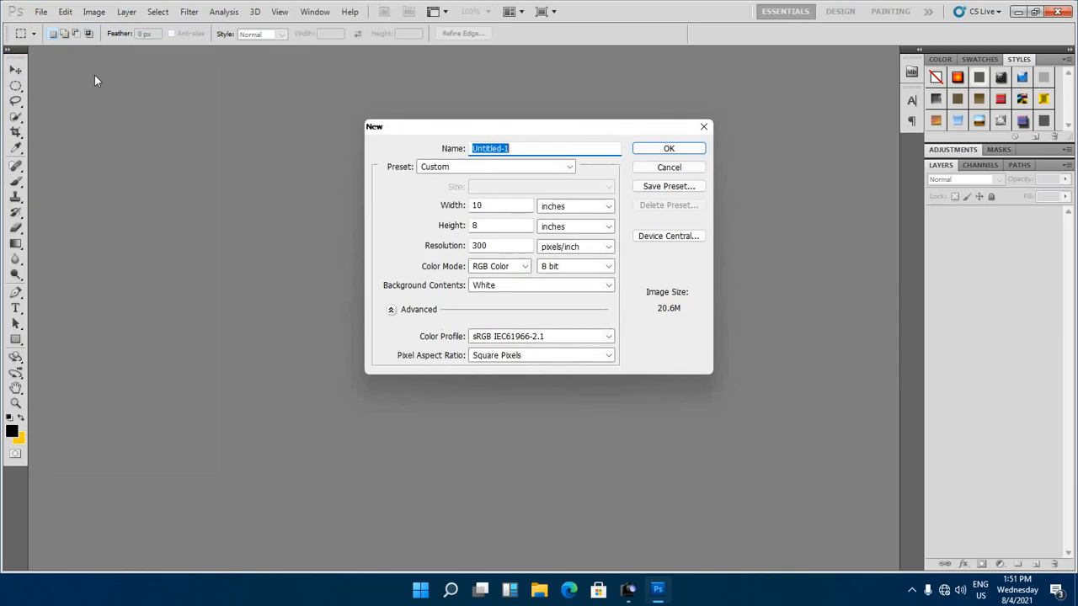
click(489, 207)
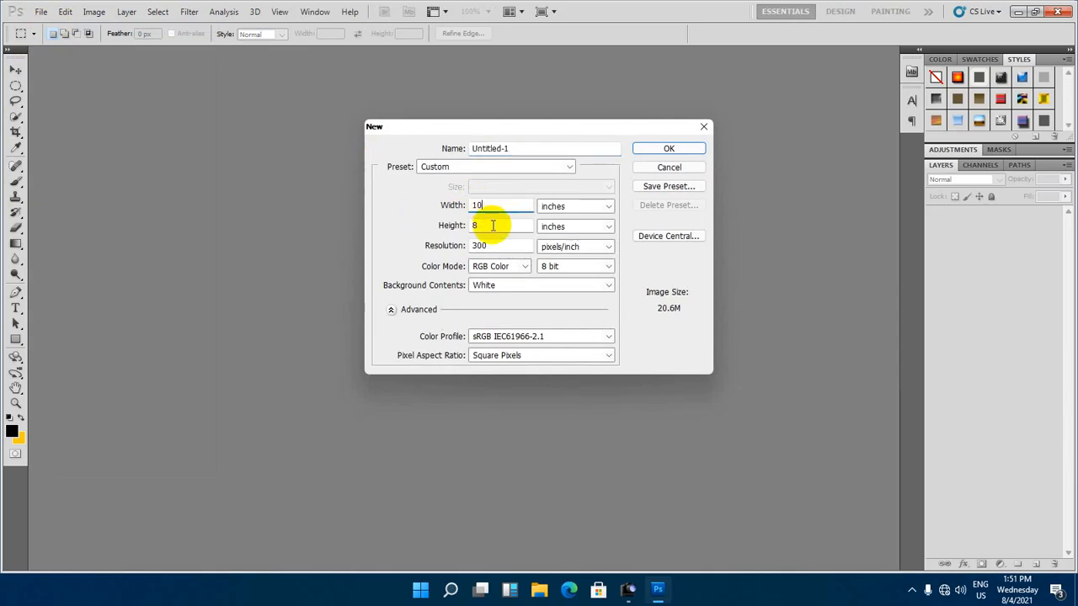
click(493, 225)
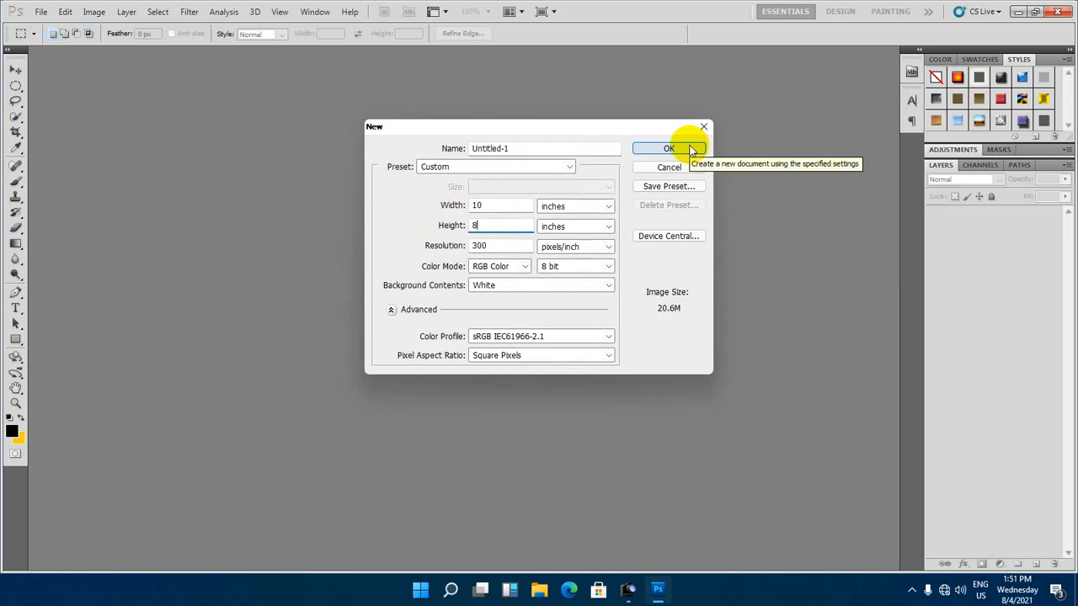
click(689, 150)
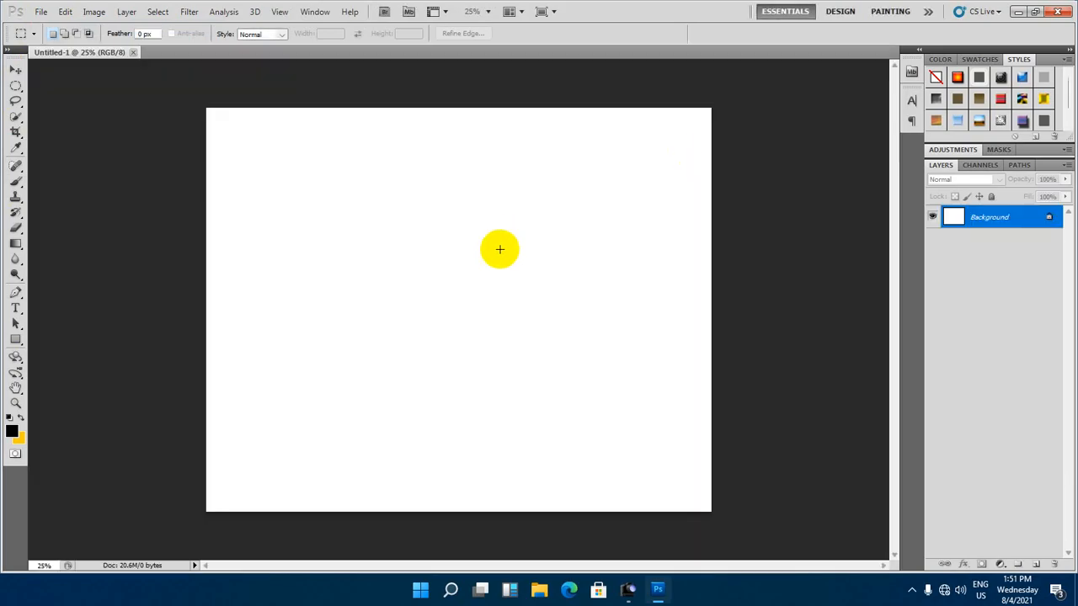
Add a vertical guide at position 0 in
key(ctrl+0)
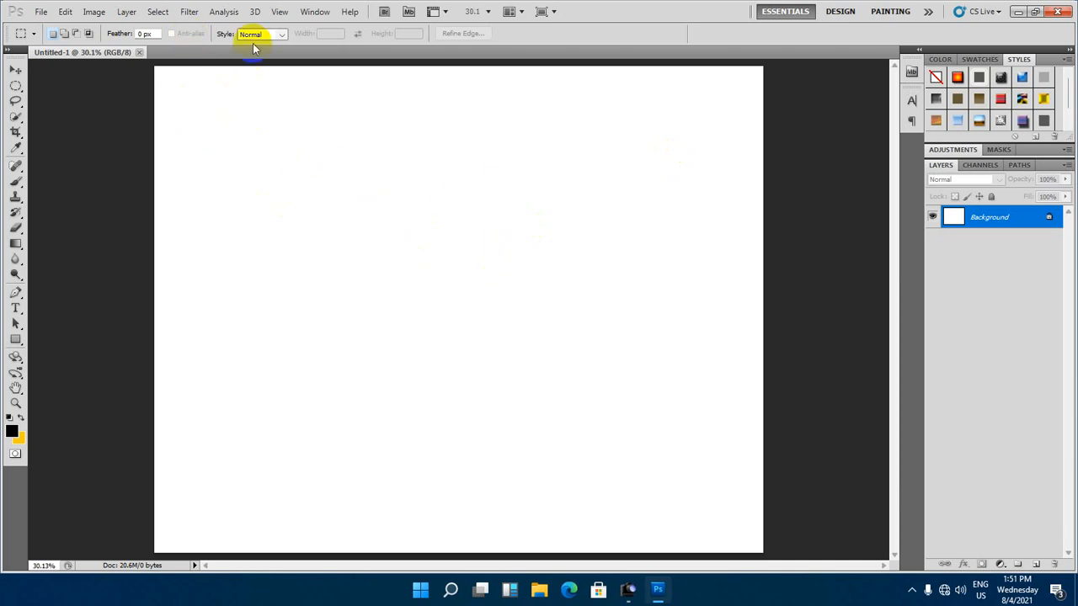
click(278, 12)
click(324, 346)
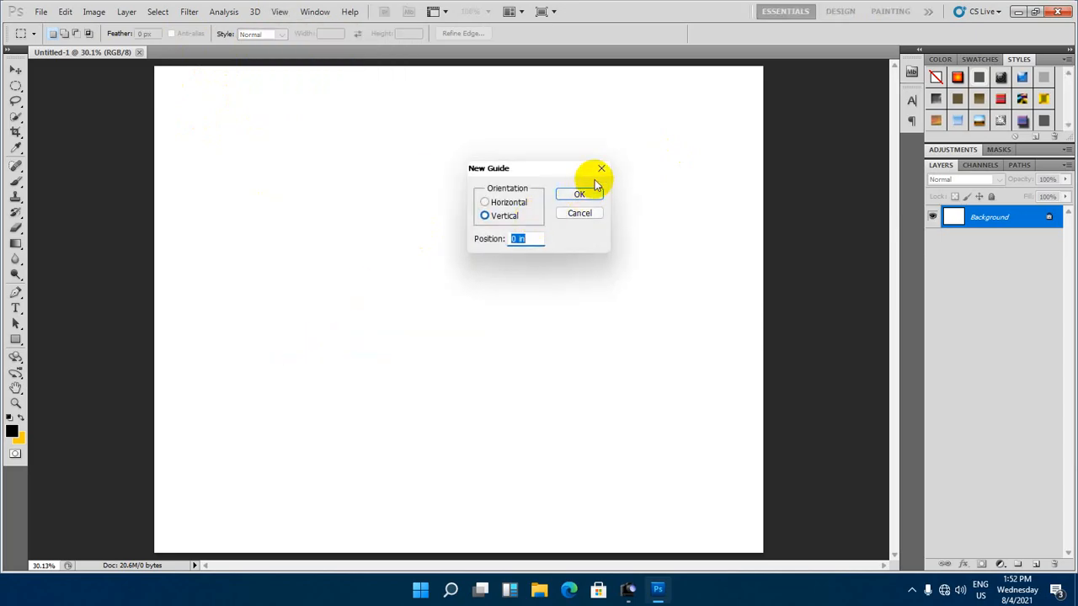
click(580, 194)
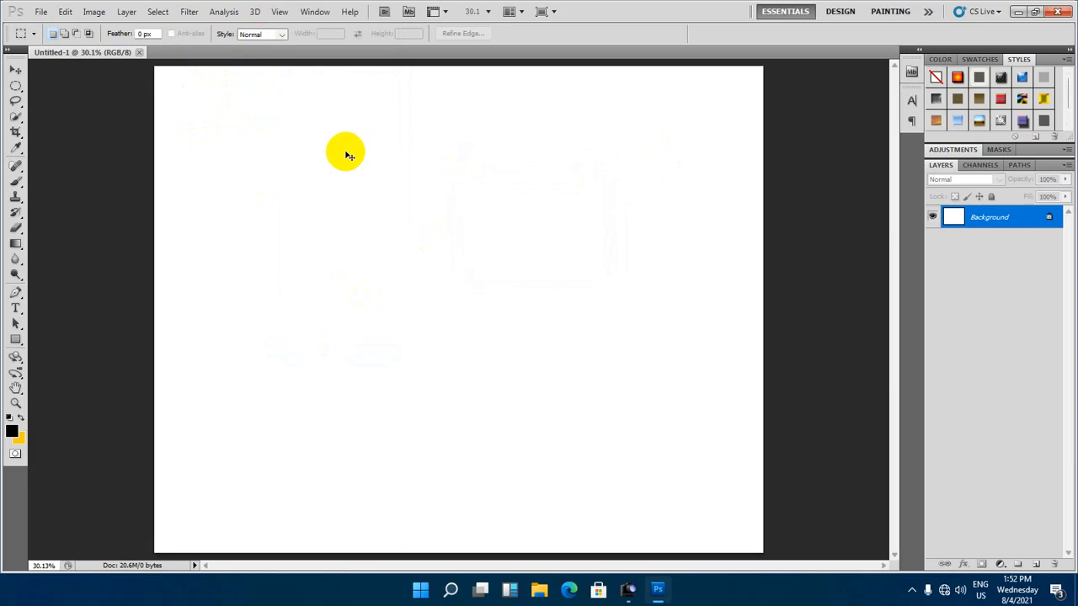
Show the rulers and pull out a horizontal guide at about 4 in and a vertical guide at about 5 in
key(ctrl+r)
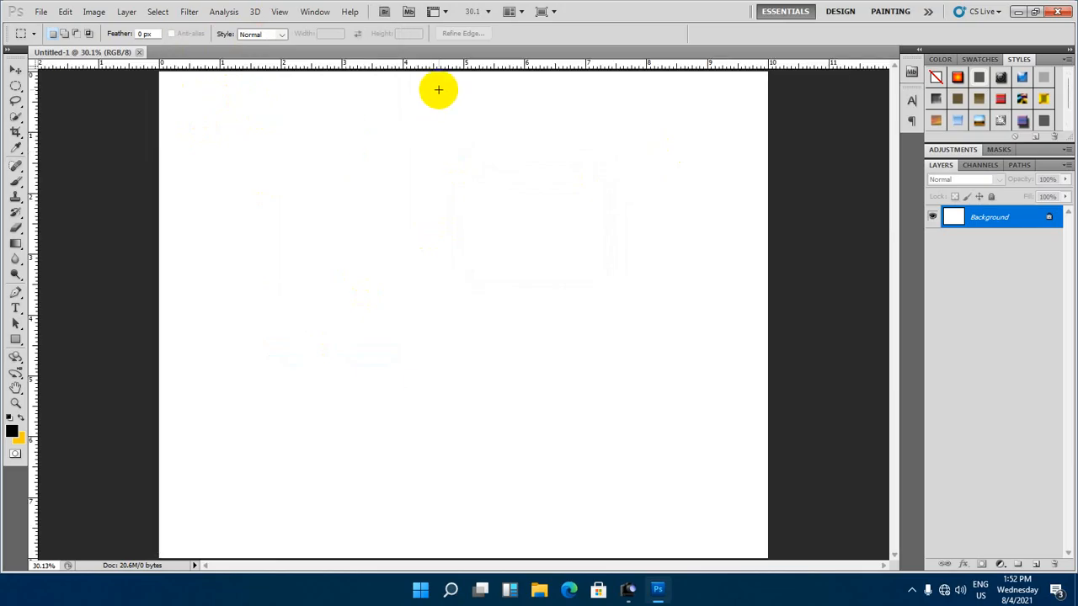
drag(455, 70, 457, 313)
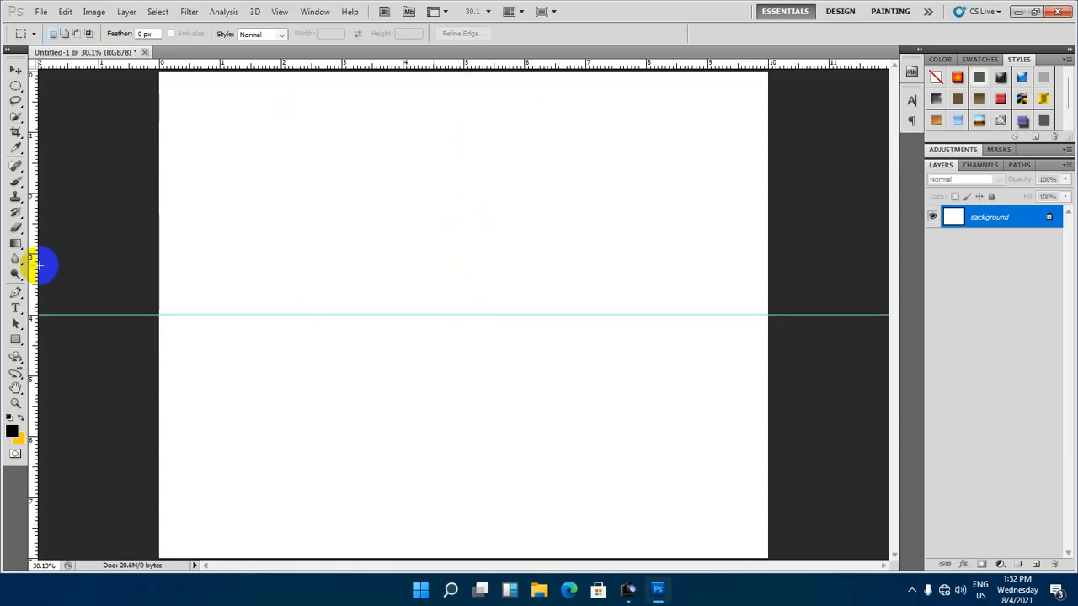
drag(36, 267, 457, 283)
Add another vertical guide at the 50% position using New Guide
scroll(443, 356, down, 3)
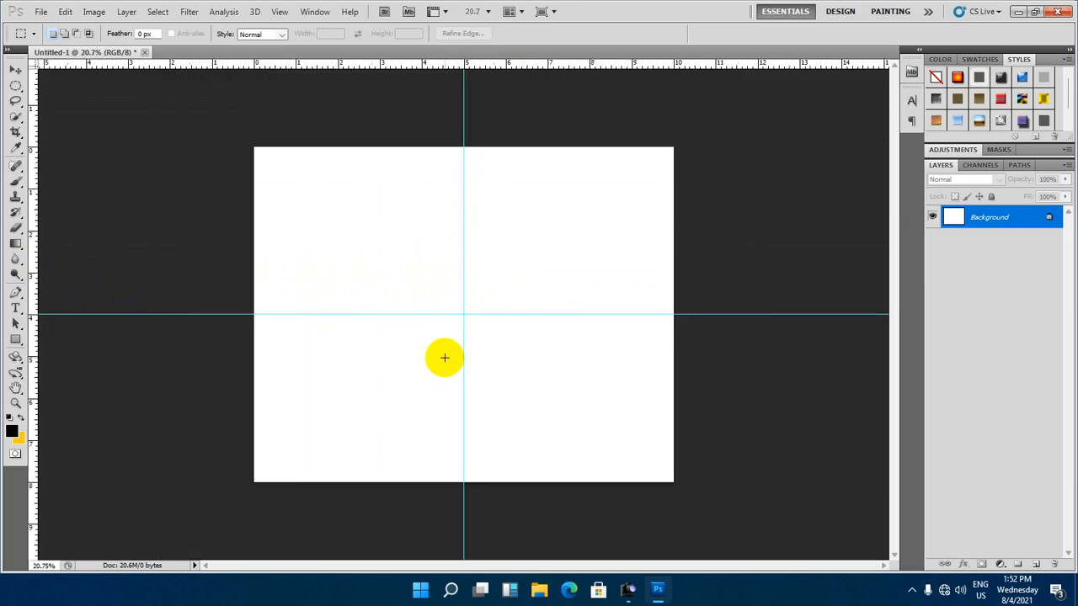
scroll(447, 355, up, 2)
scroll(447, 355, up, 1)
click(279, 12)
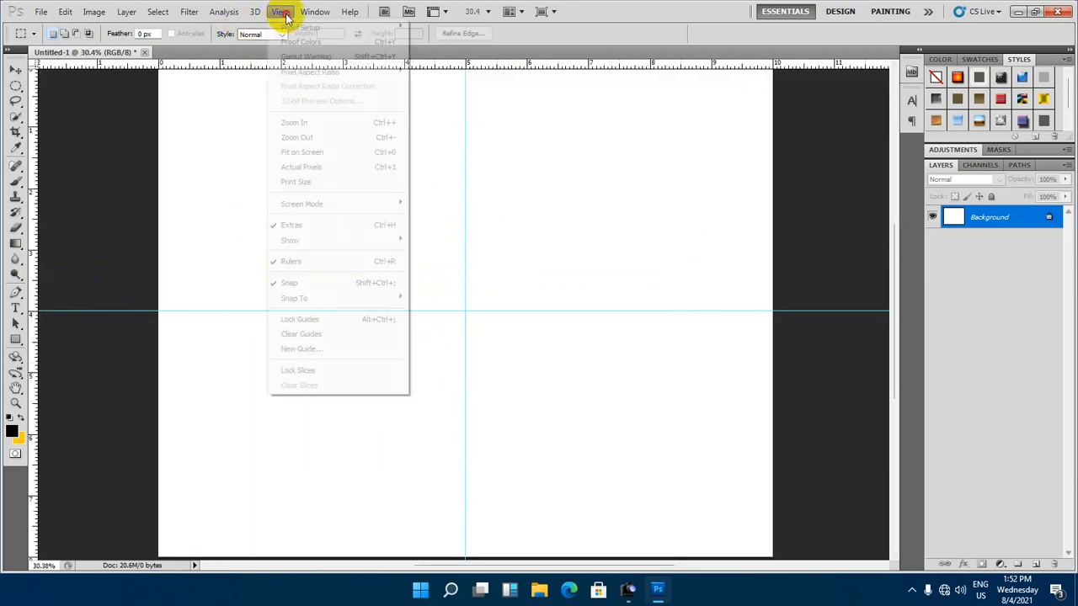
click(325, 347)
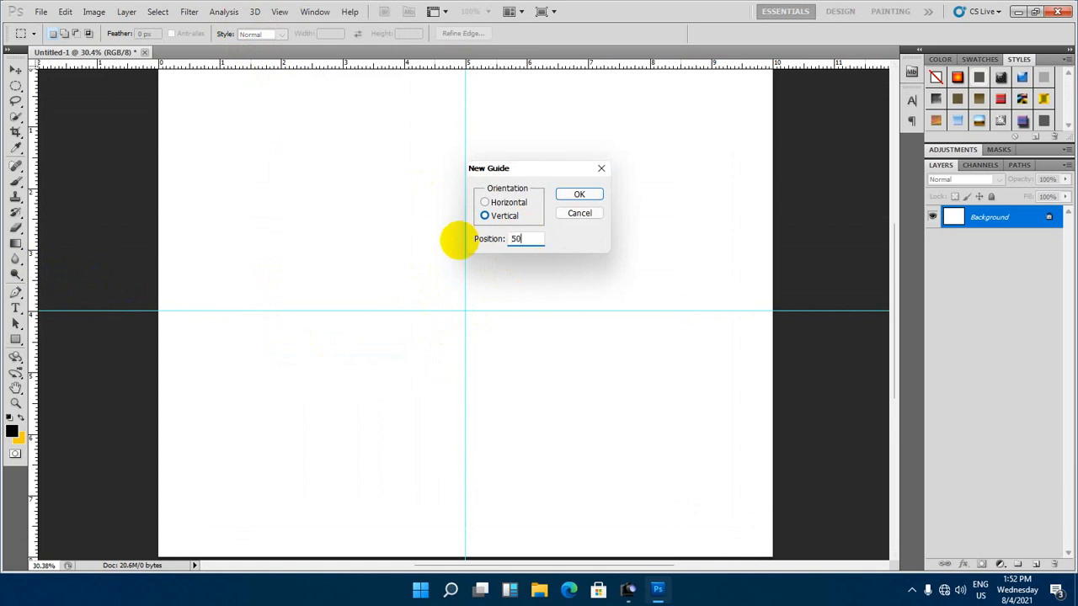
click(588, 194)
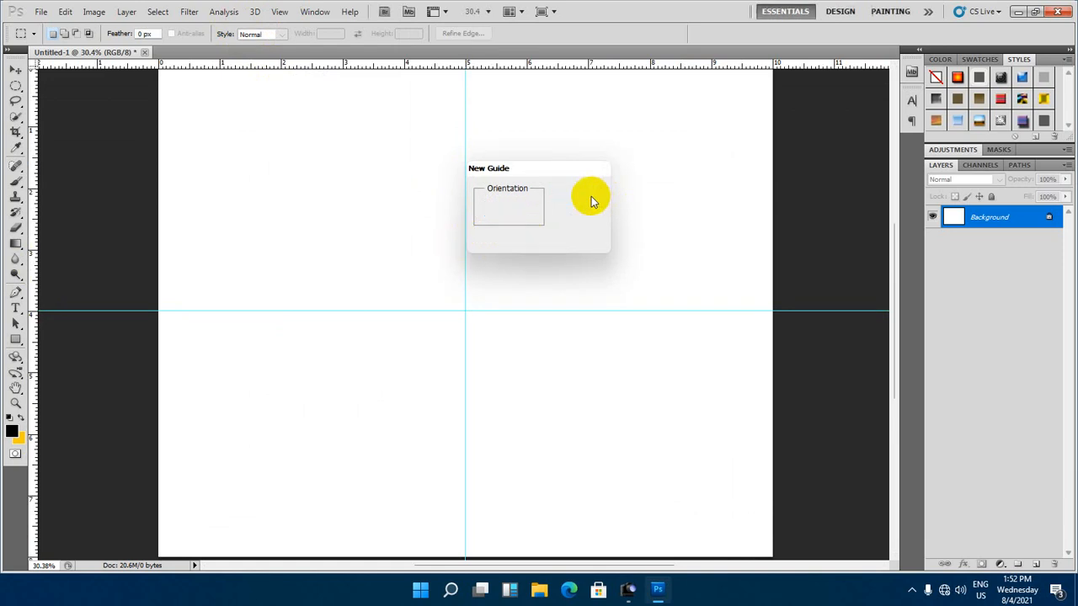
Move the two overlapping vertical guides off the page centre to about 4.3 in and 4.8 in with the Move tool
click(16, 69)
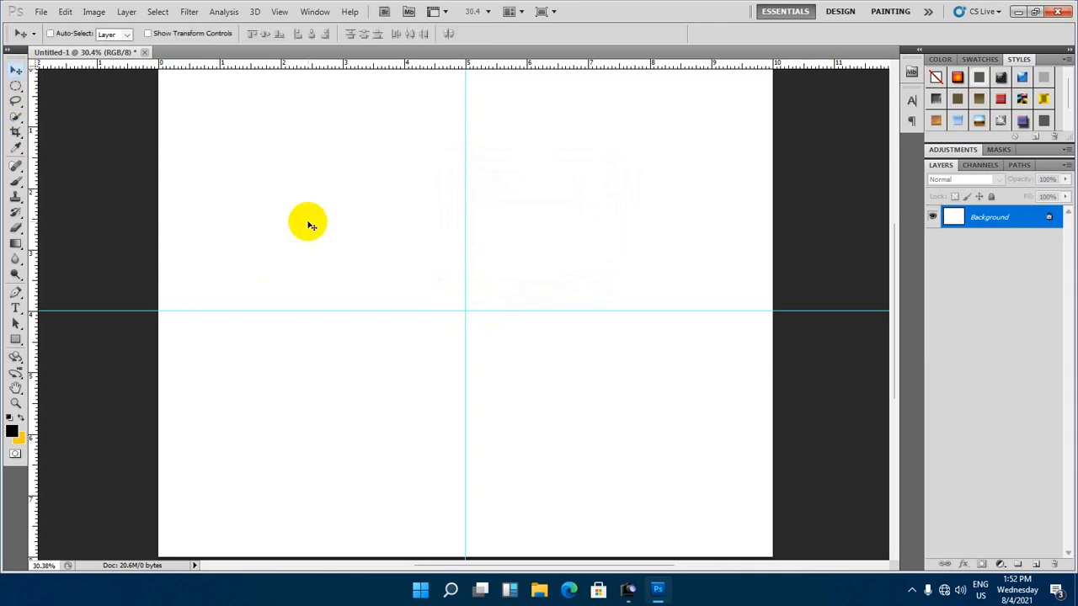
click(417, 239)
click(543, 227)
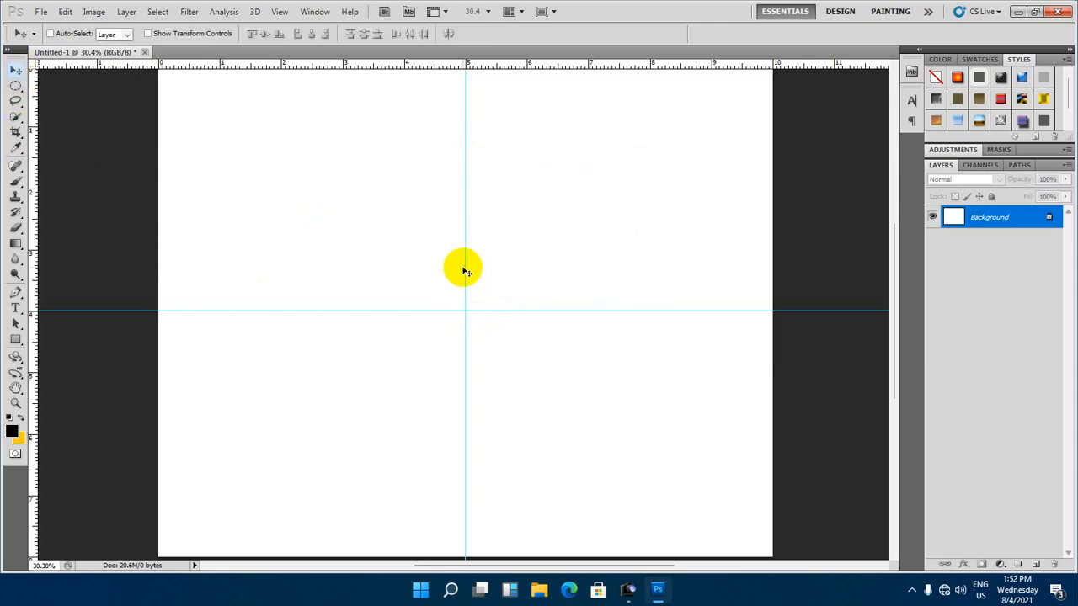
click(459, 273)
click(539, 225)
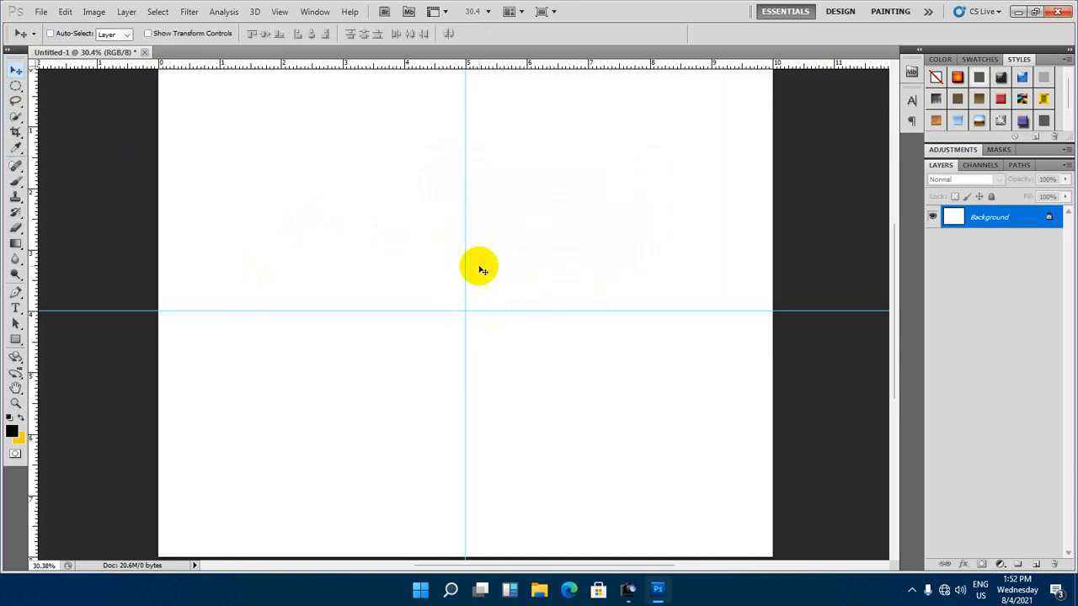
mouse_move(465, 272)
mouse_down()
mouse_move(424, 272)
mouse_move(477, 284)
mouse_move(455, 284)
mouse_up()
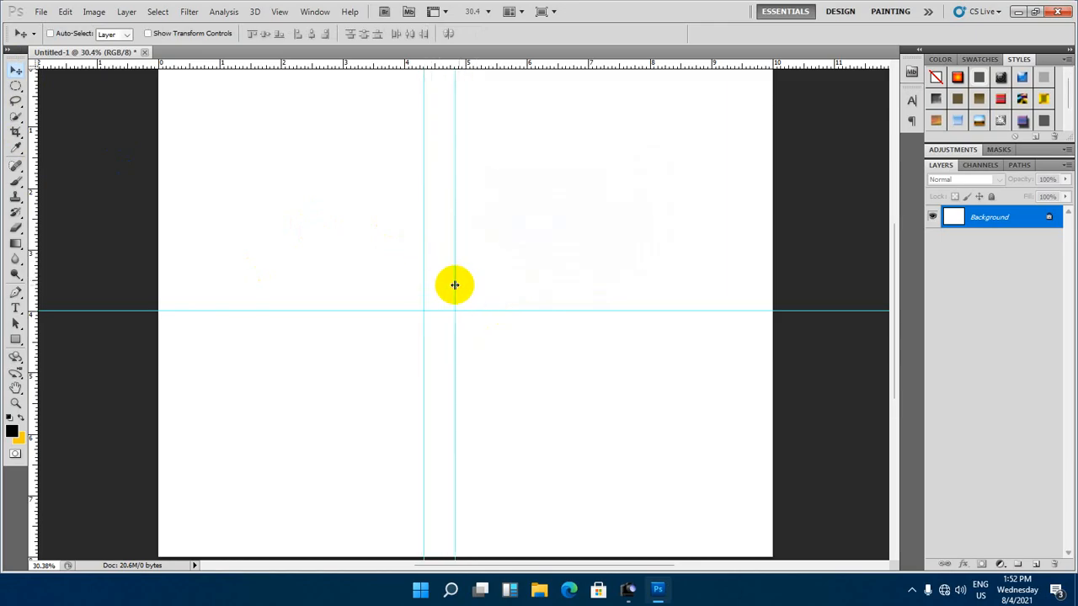
Clear all guides and add a new vertical guide at 50%
click(280, 12)
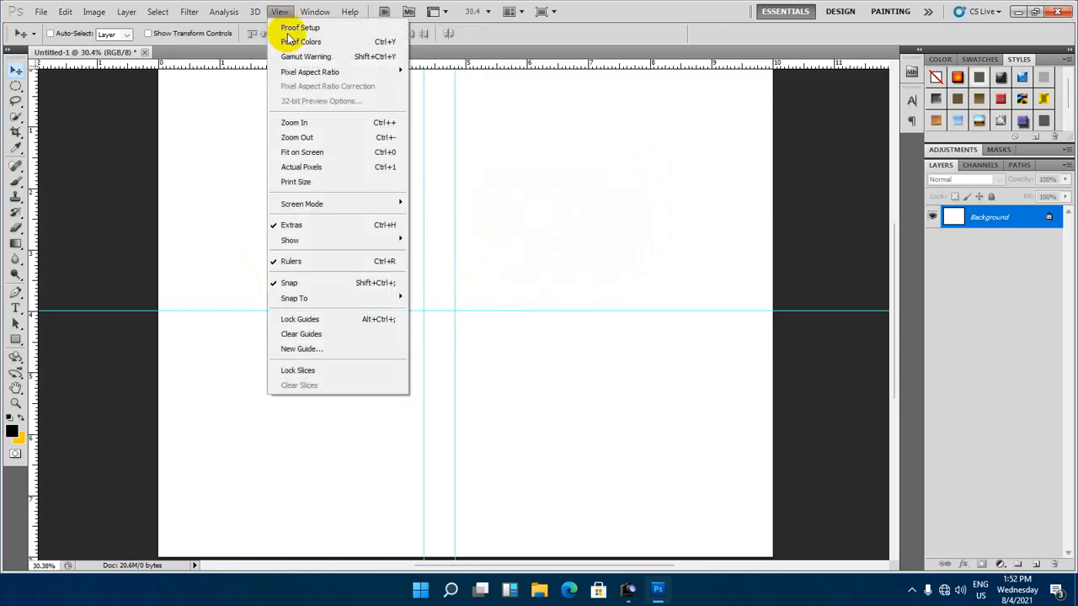
click(333, 335)
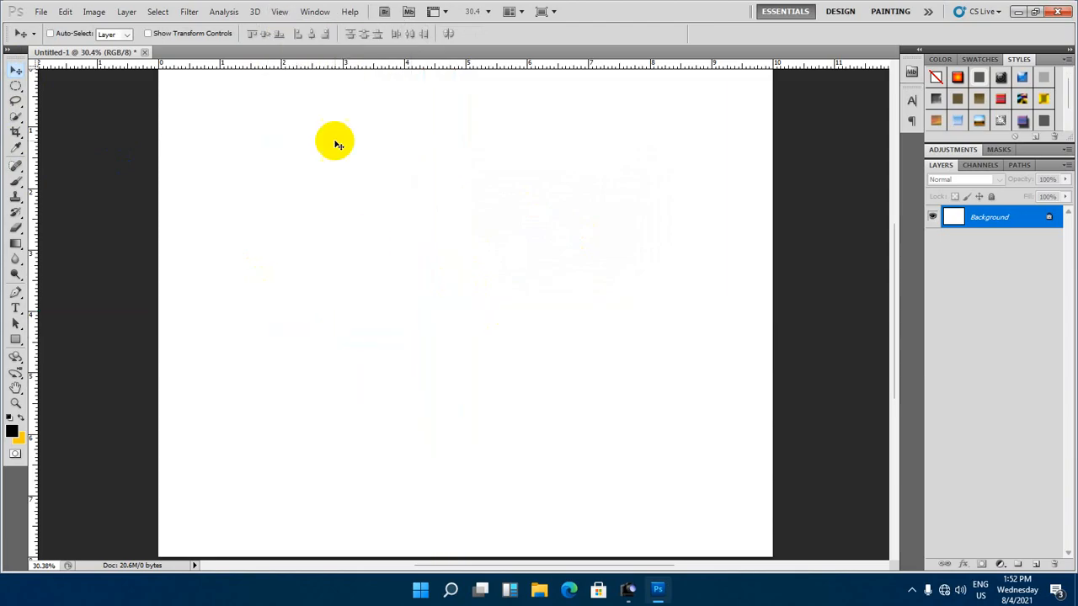
click(279, 12)
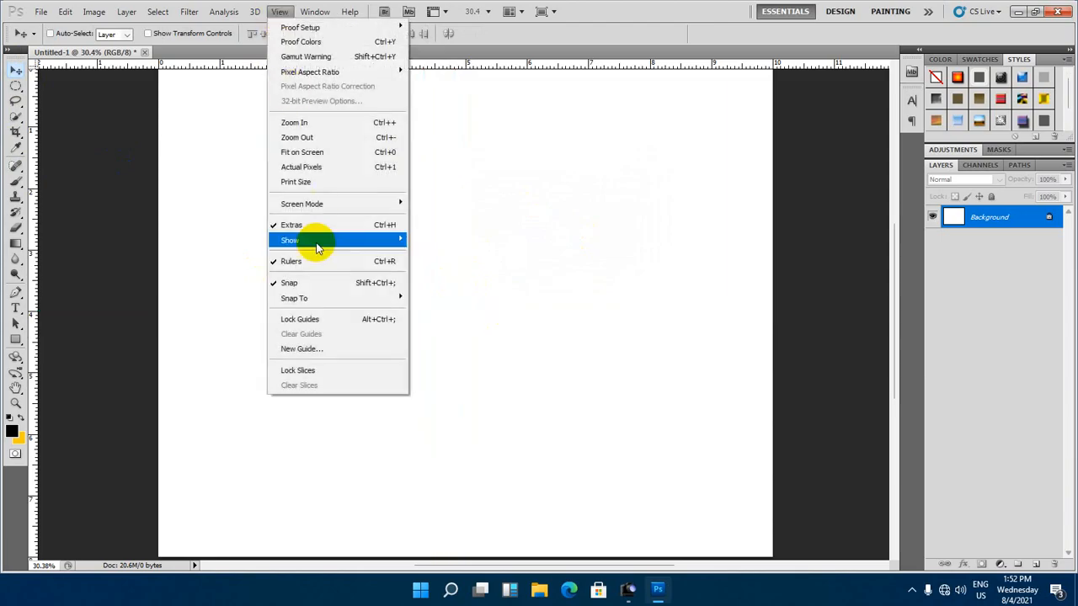
click(313, 348)
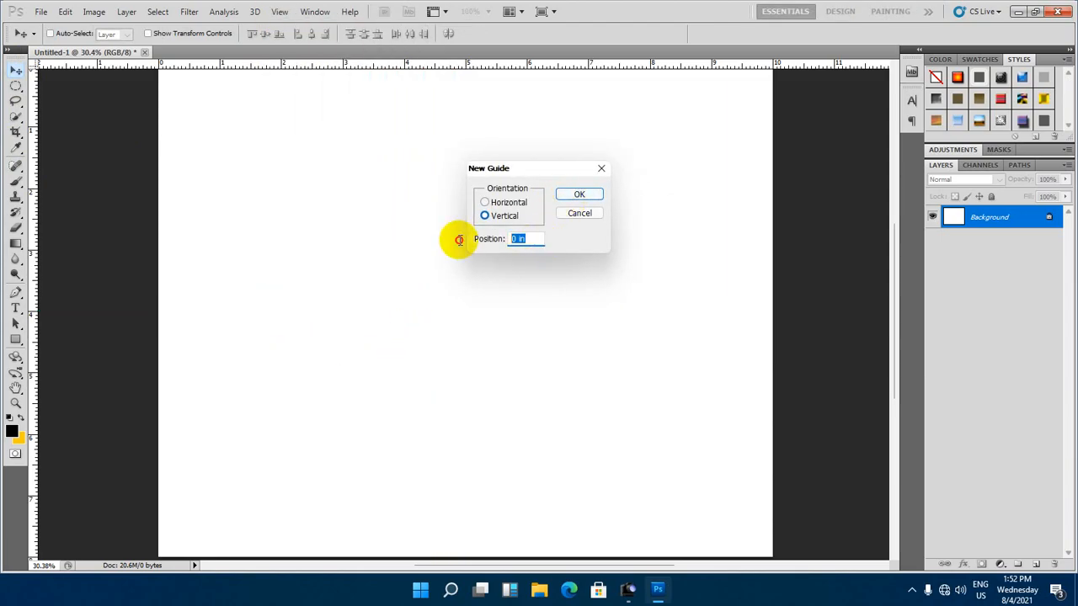
text(50%)
click(578, 194)
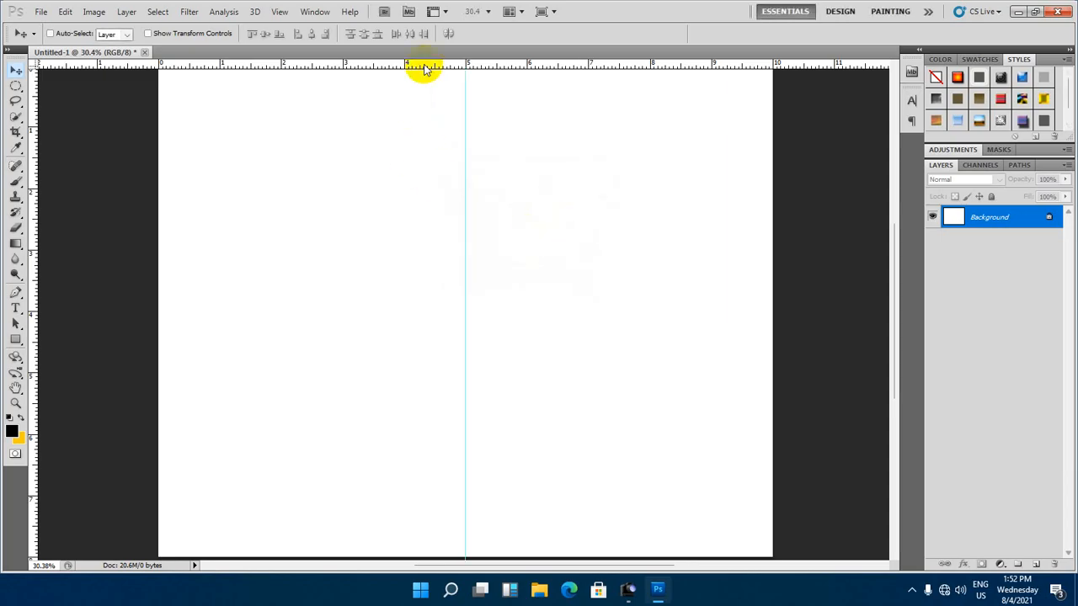
Add a horizontal guide at 50% so the guides cross at the page centre
click(280, 12)
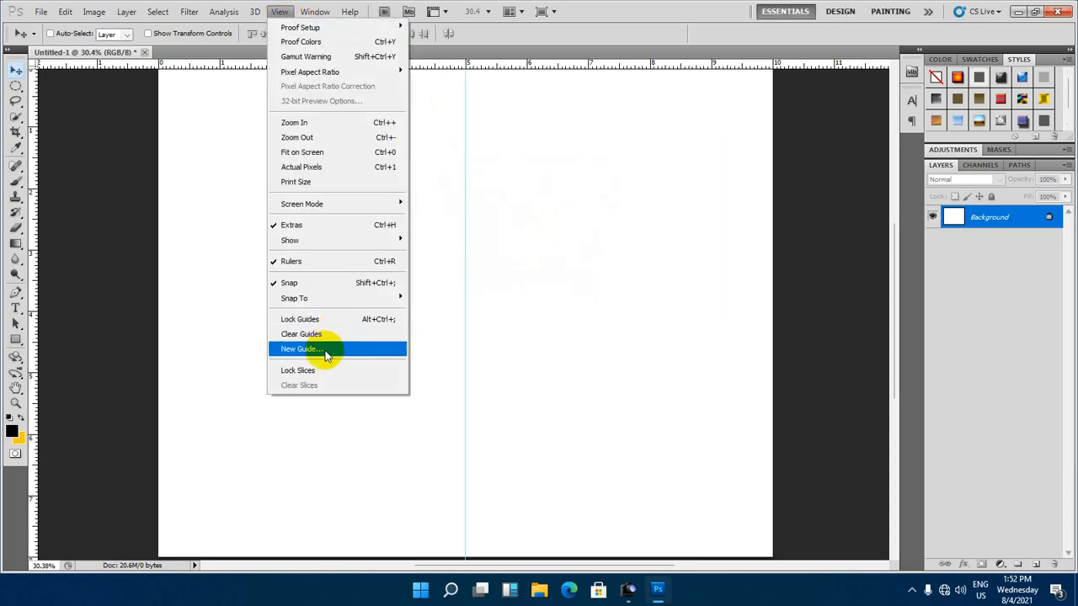
click(327, 348)
click(510, 203)
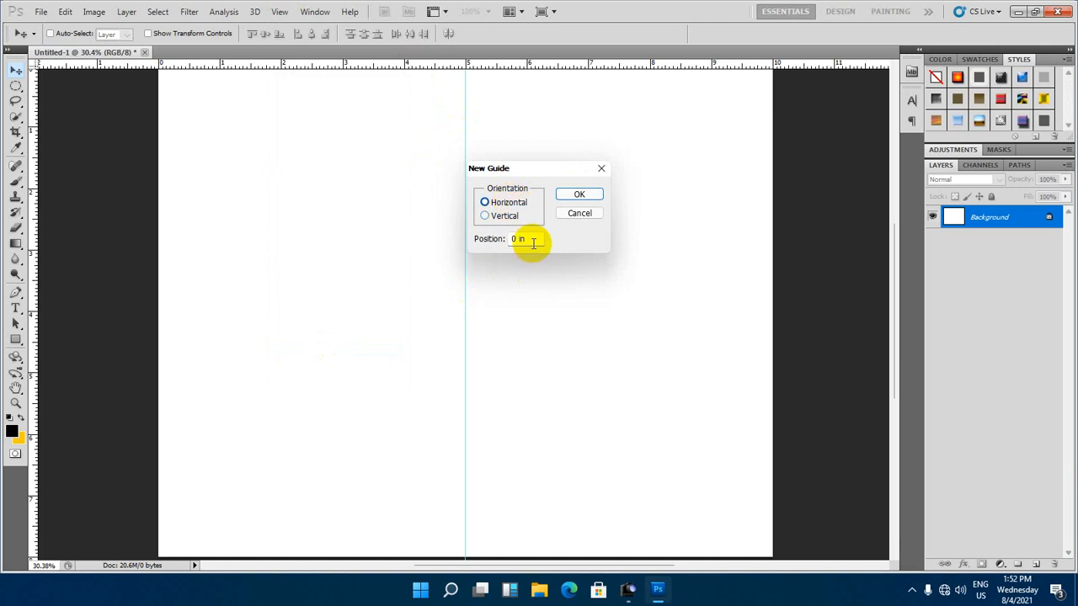
drag(533, 242, 462, 245)
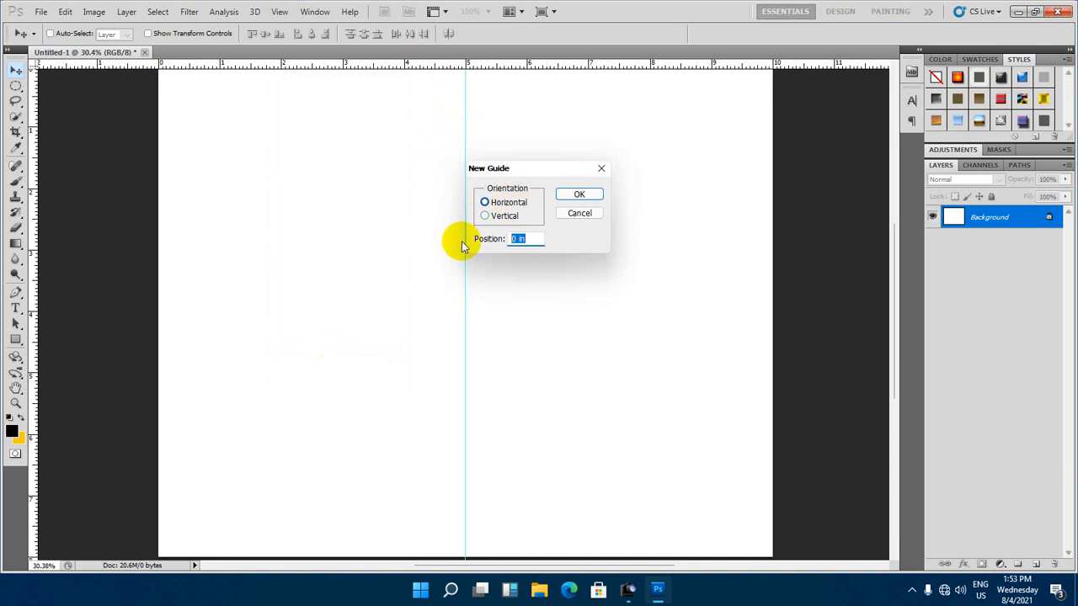
text(50%)
key(Return)
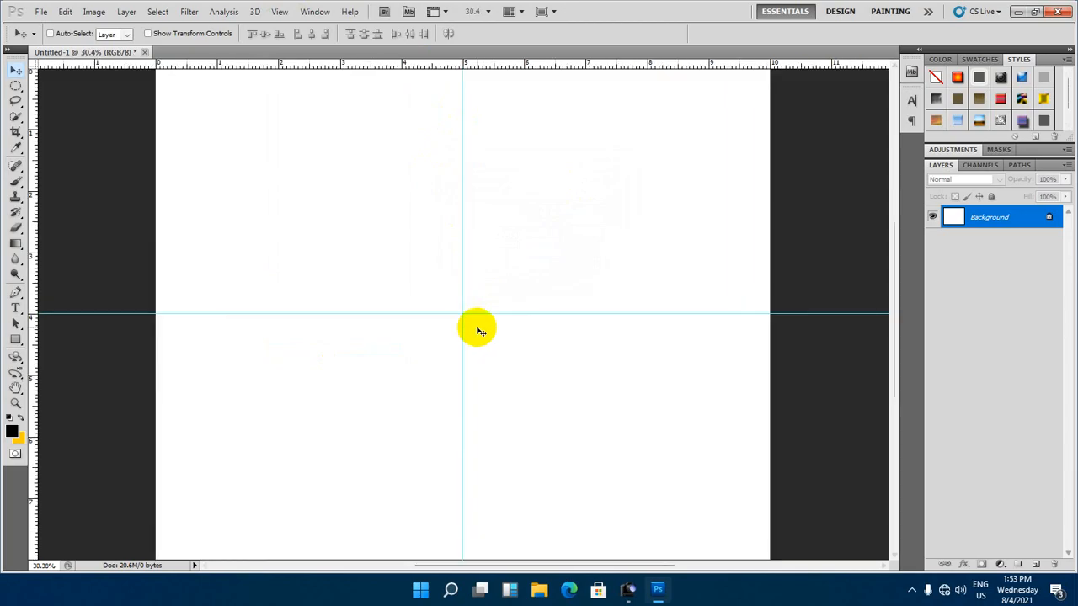
Add a new layer and make a large circular Elliptical Marquee selection centred on the guide intersection, nearly filling the page height
scroll(478, 331, down, 1)
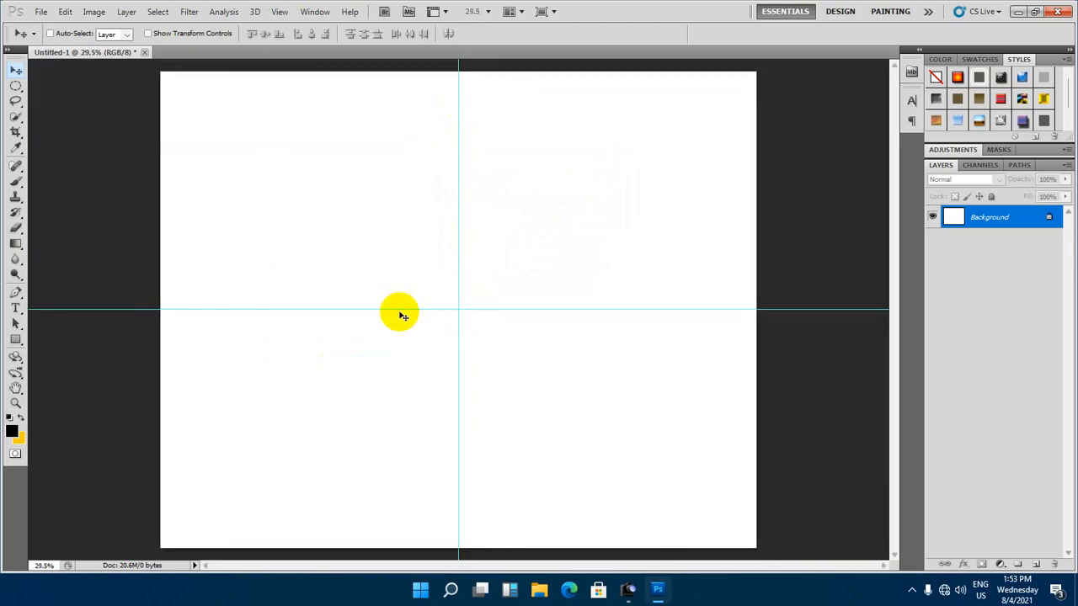
click(16, 87)
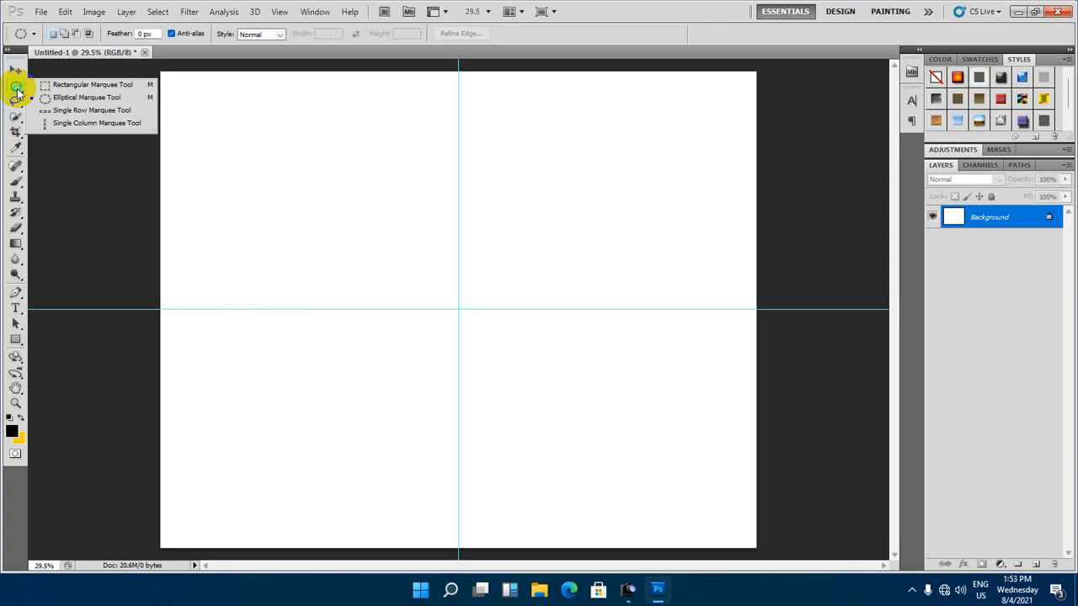
click(71, 100)
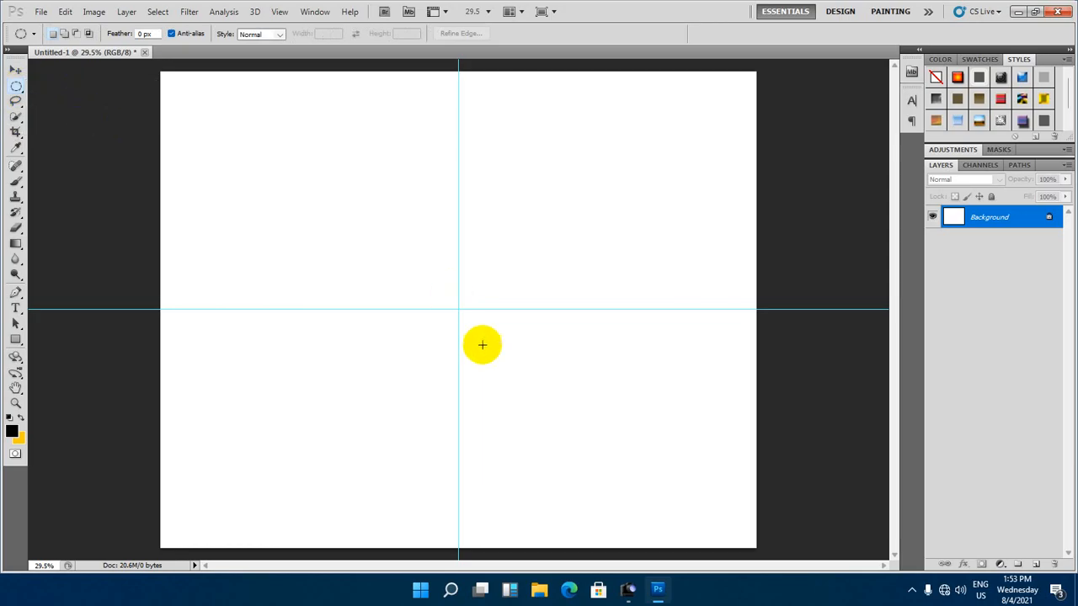
click(1036, 564)
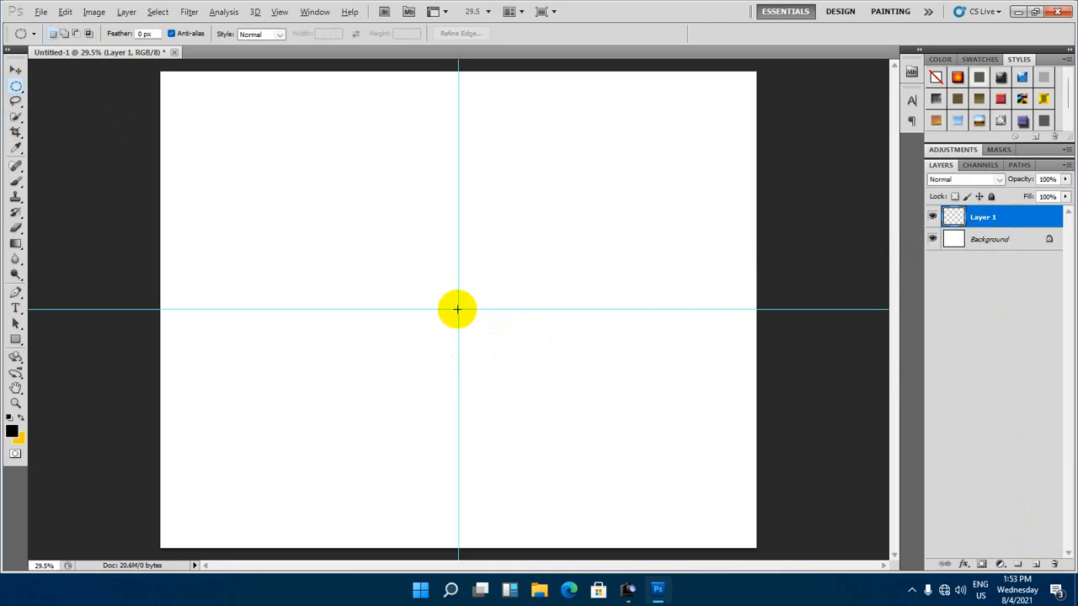
drag(457, 309, 873, 528)
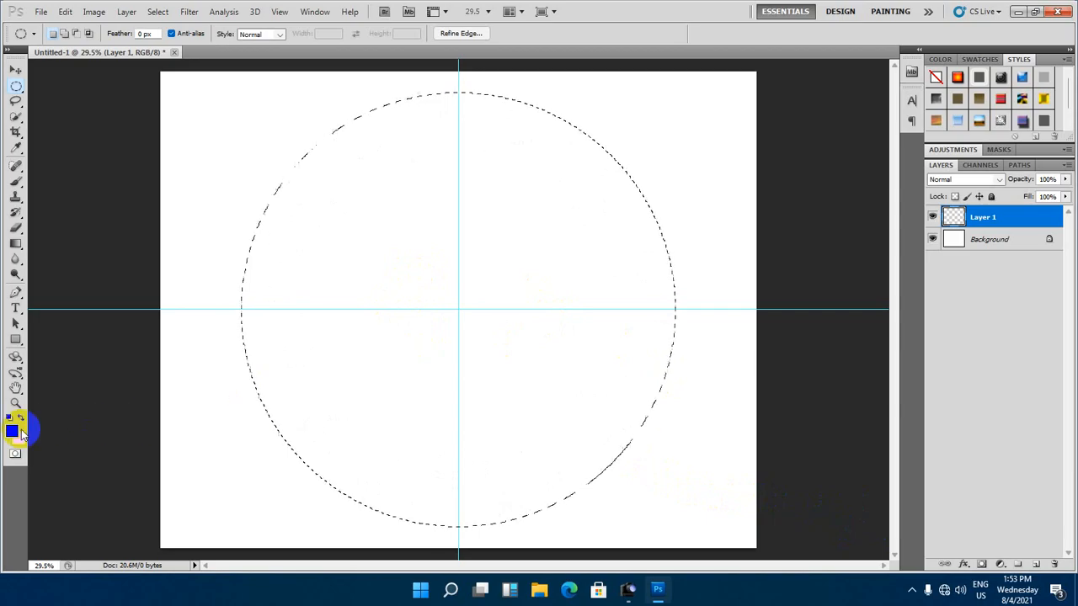
Set the background colour to golden yellow #ffcc00
click(19, 439)
click(18, 441)
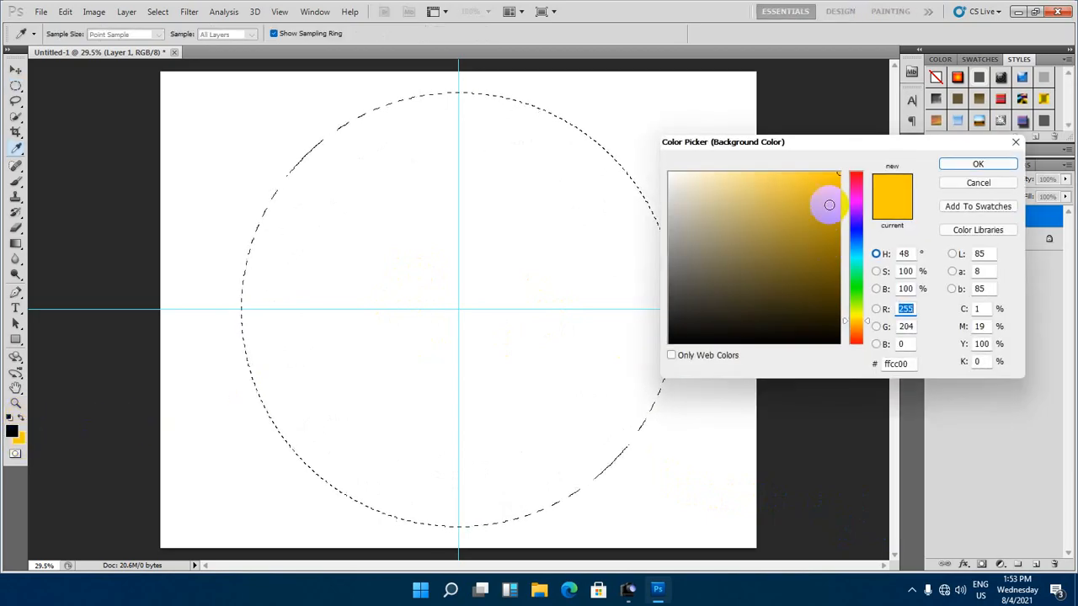
click(900, 363)
mouse_move(900, 363)
mouse_down()
mouse_move(873, 363)
mouse_move(897, 363)
mouse_up()
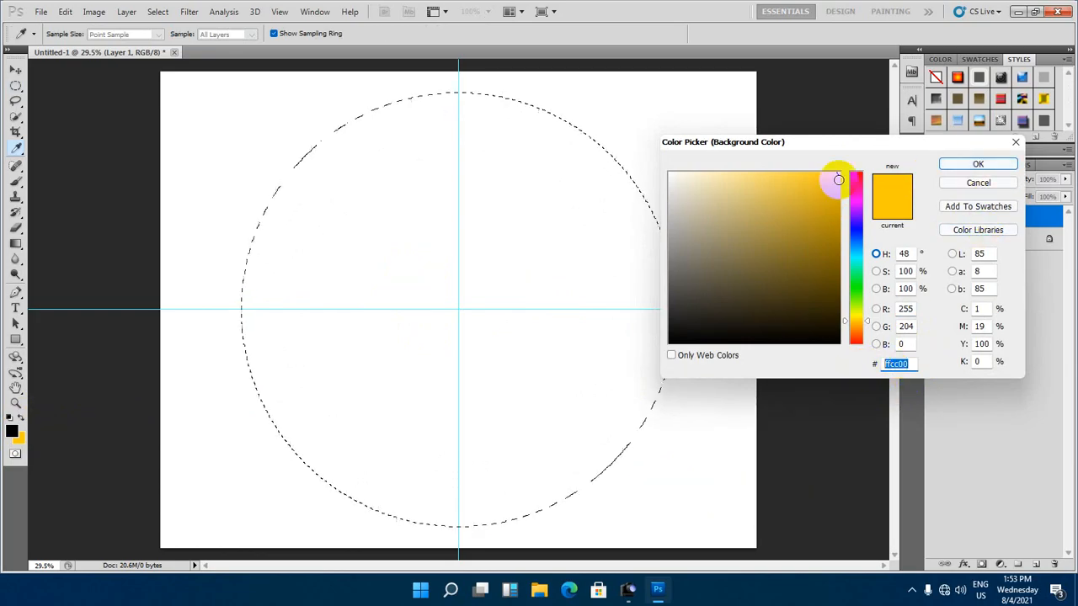
click(977, 164)
click(19, 438)
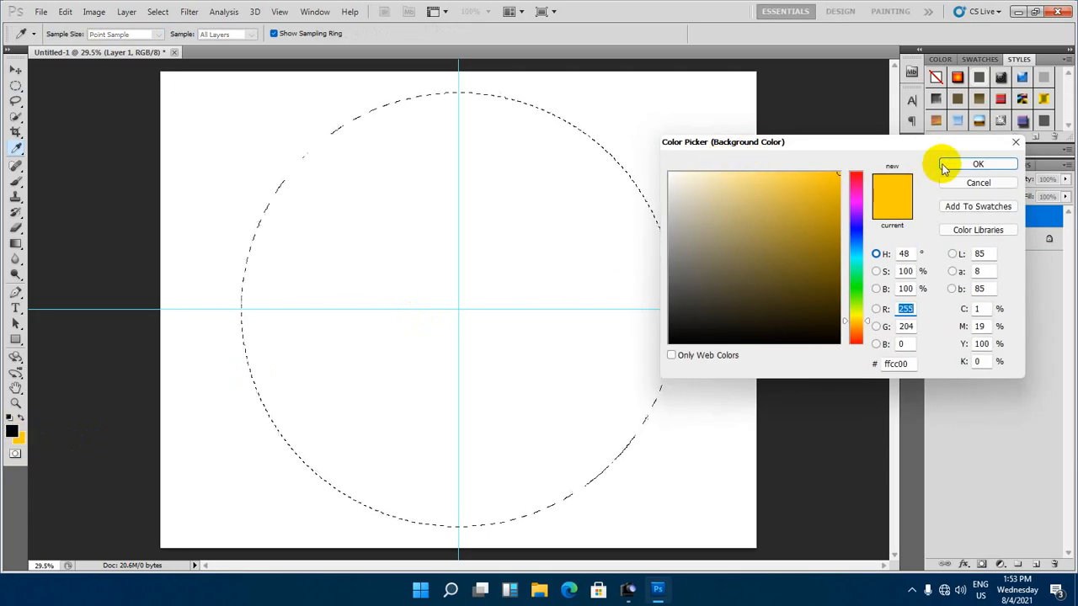
click(977, 164)
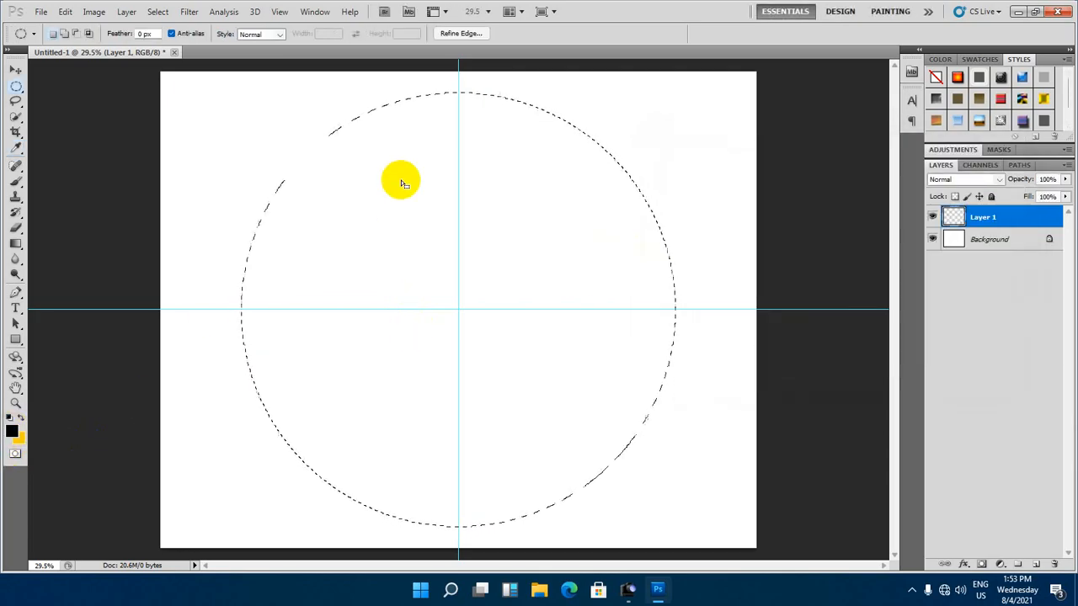
click(20, 418)
click(20, 419)
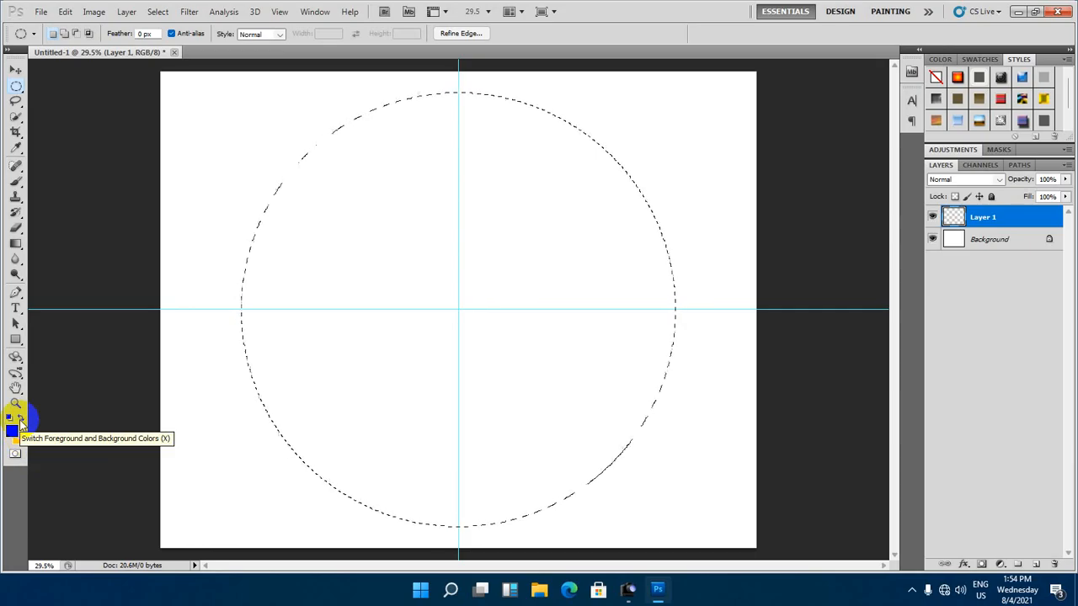
click(21, 419)
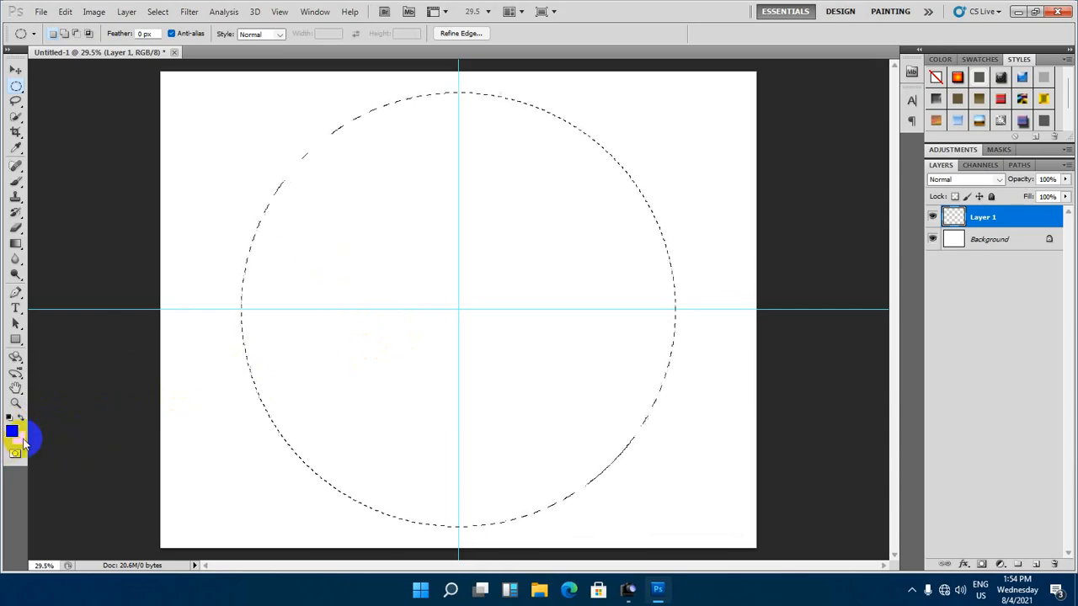
Fill the large circular selection on Layer 1 with the yellow background colour
key(ctrl+BackSpace)
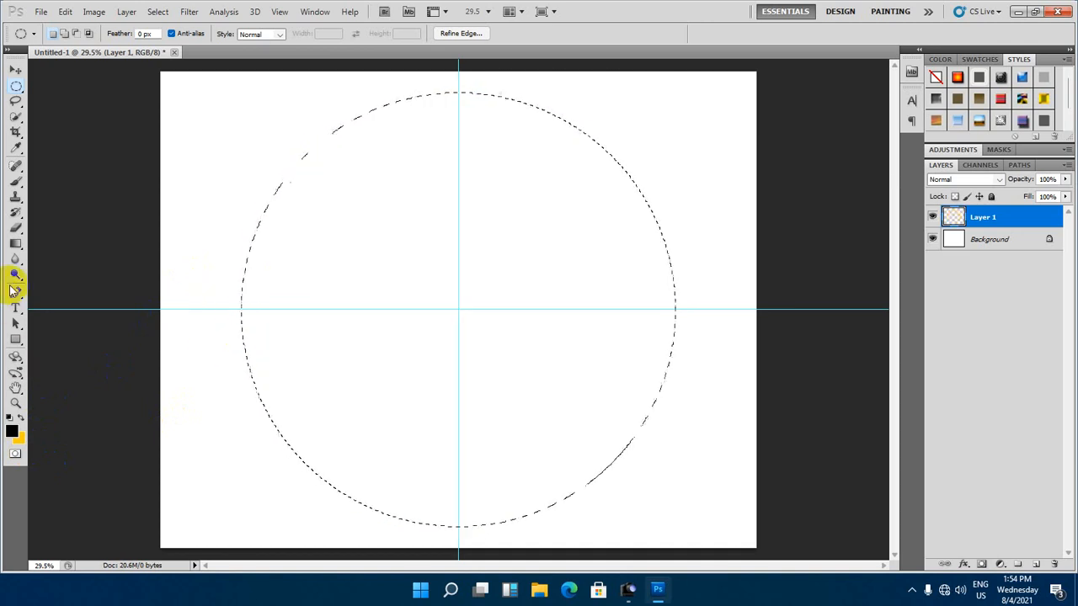
click(16, 243)
click(47, 257)
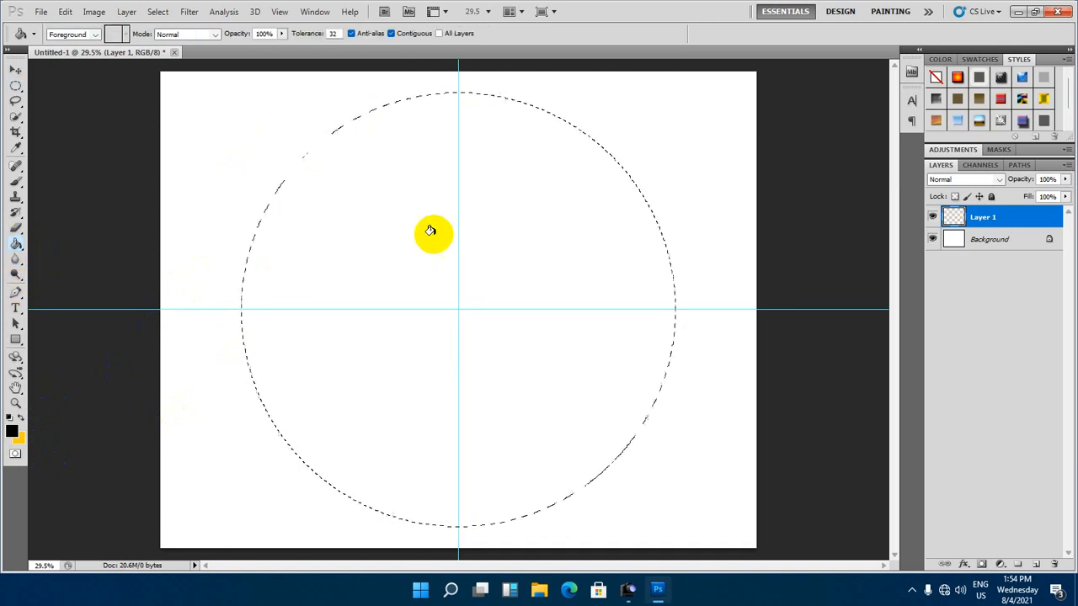
key(ctrl+z)
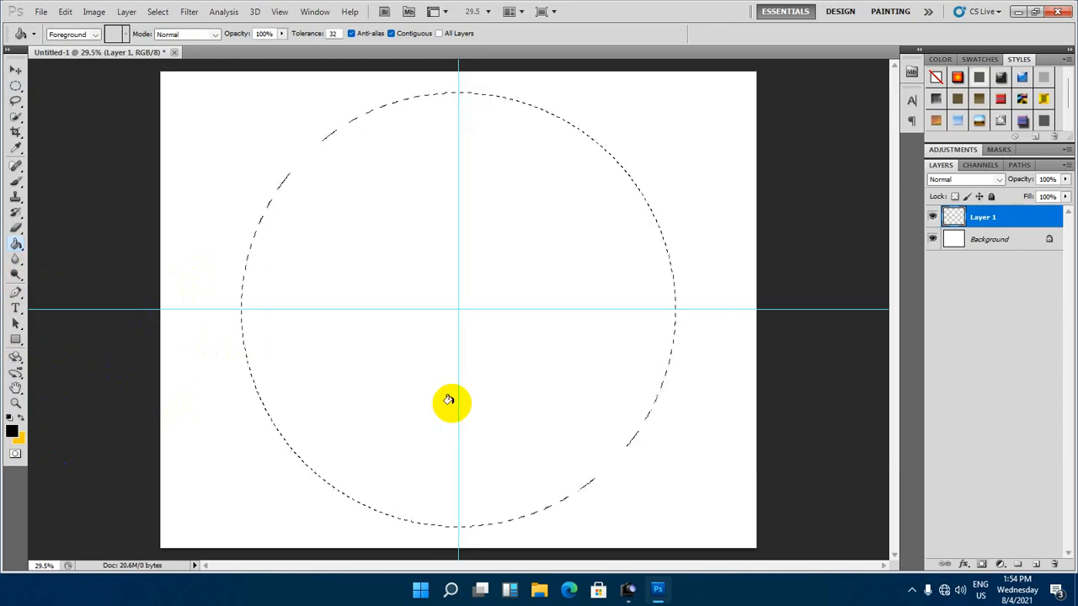
click(20, 417)
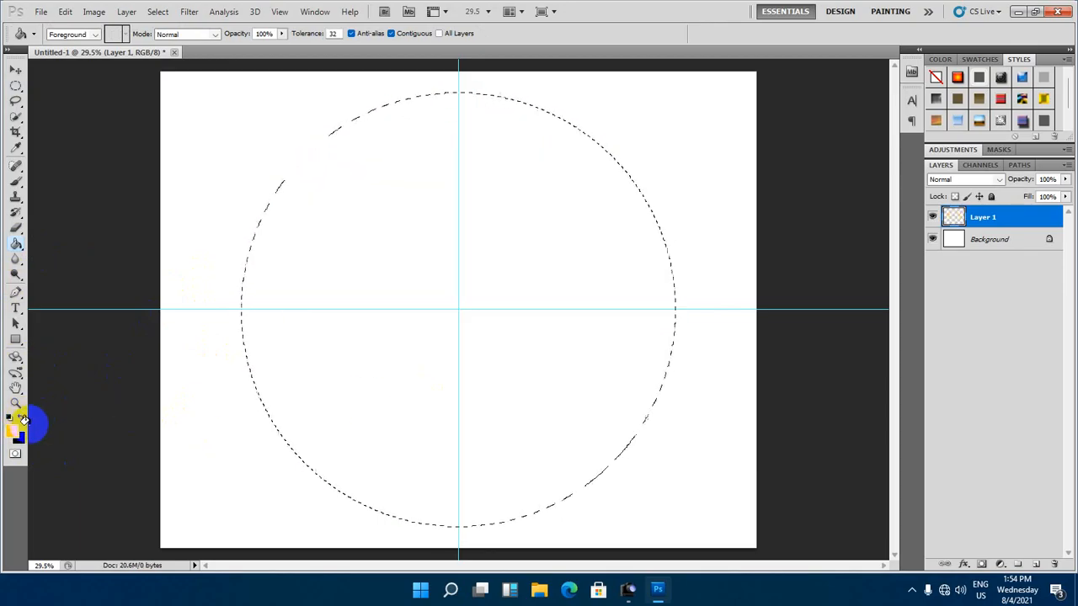
click(20, 417)
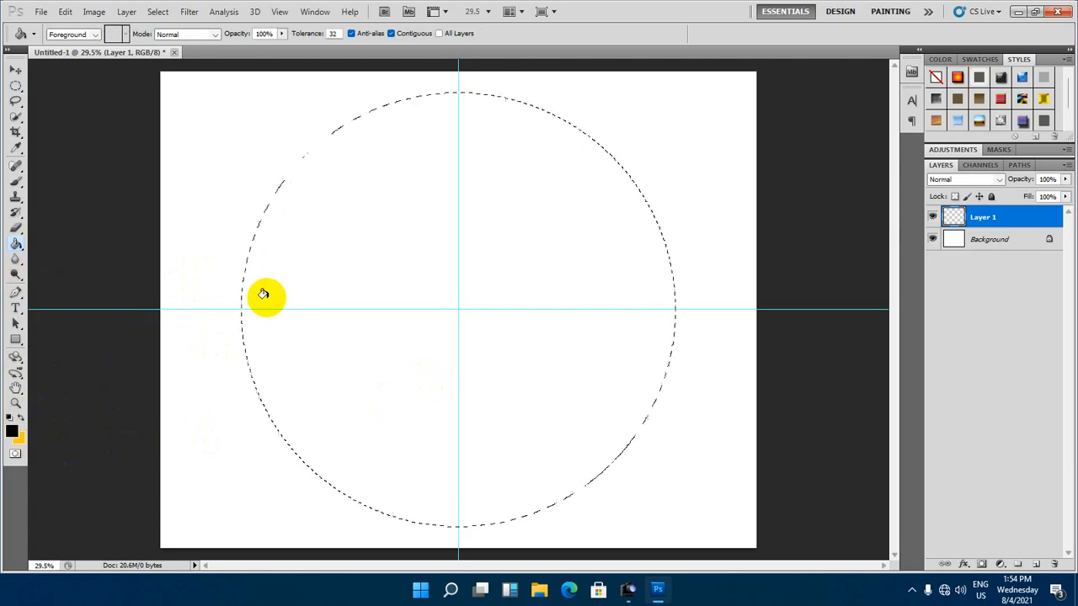
click(376, 249)
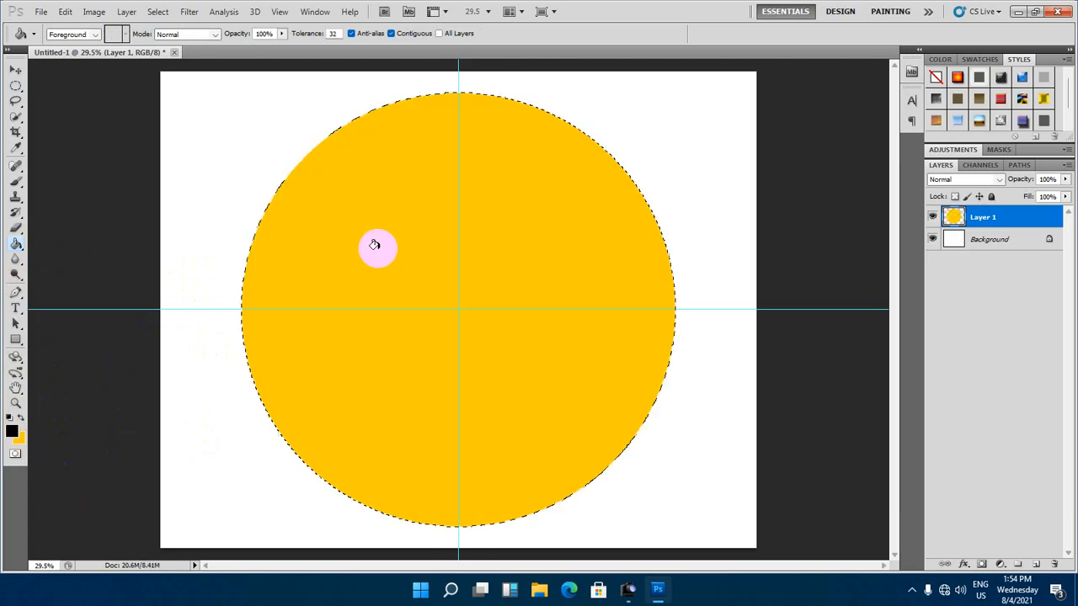
Stroke the circular selection with a 4 px black line at Center location, and deselect it
click(16, 69)
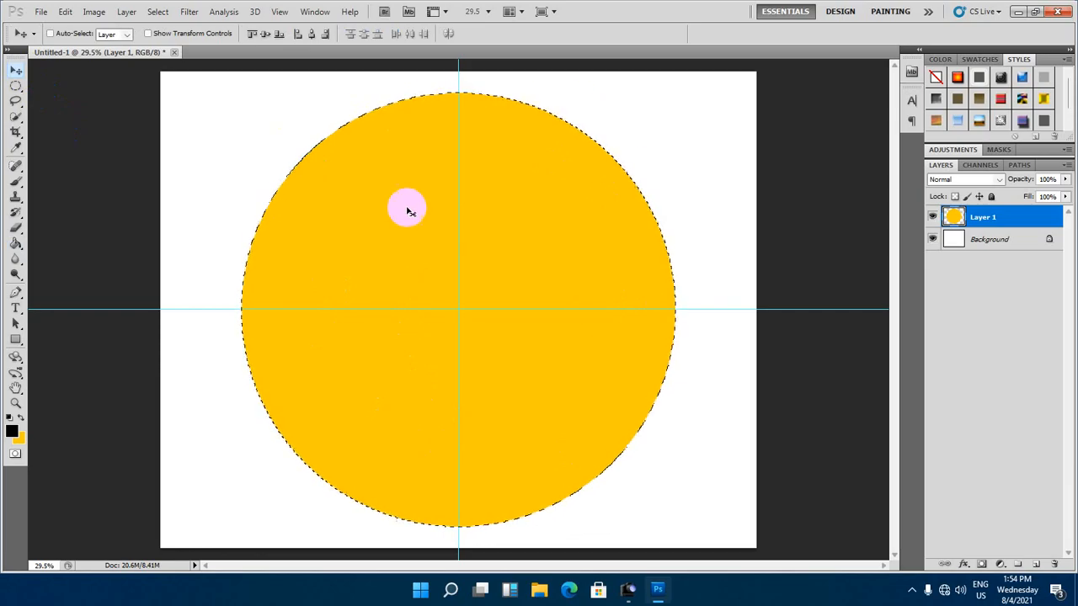
click(65, 11)
click(79, 244)
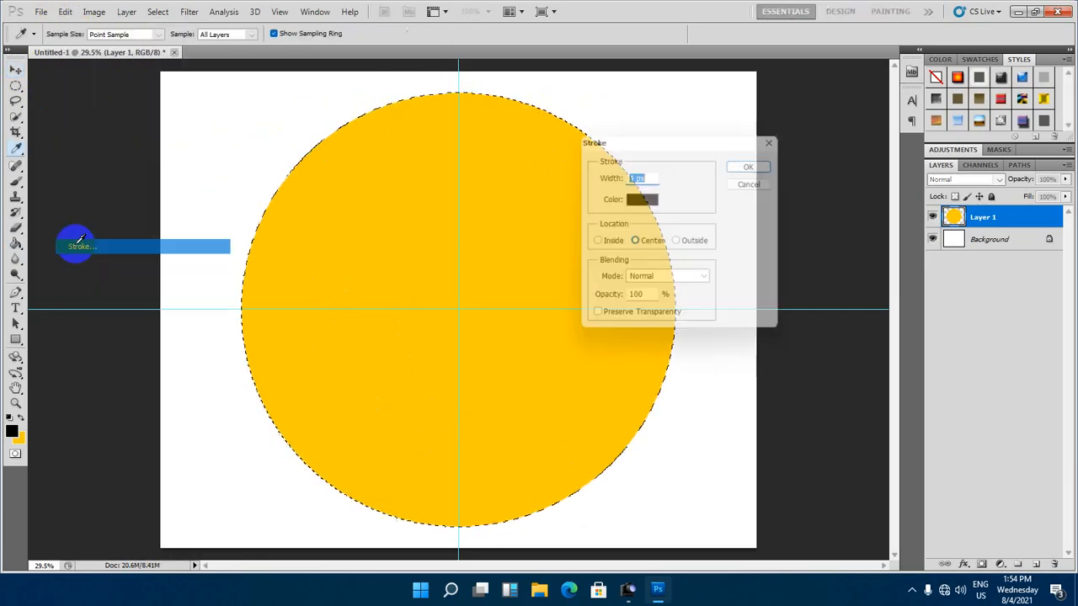
click(640, 200)
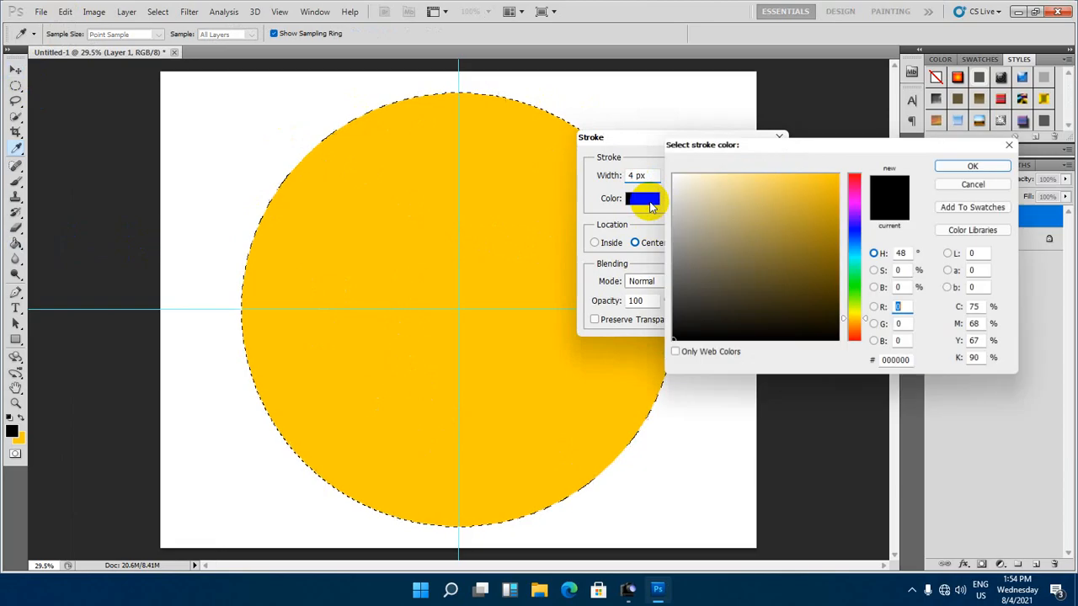
click(974, 165)
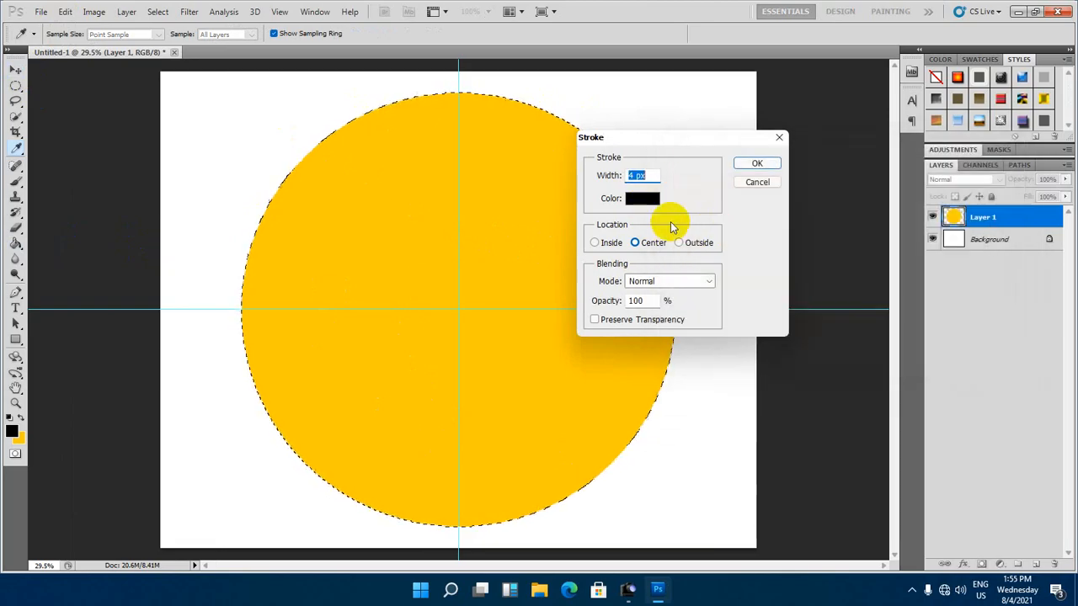
double_click(636, 175)
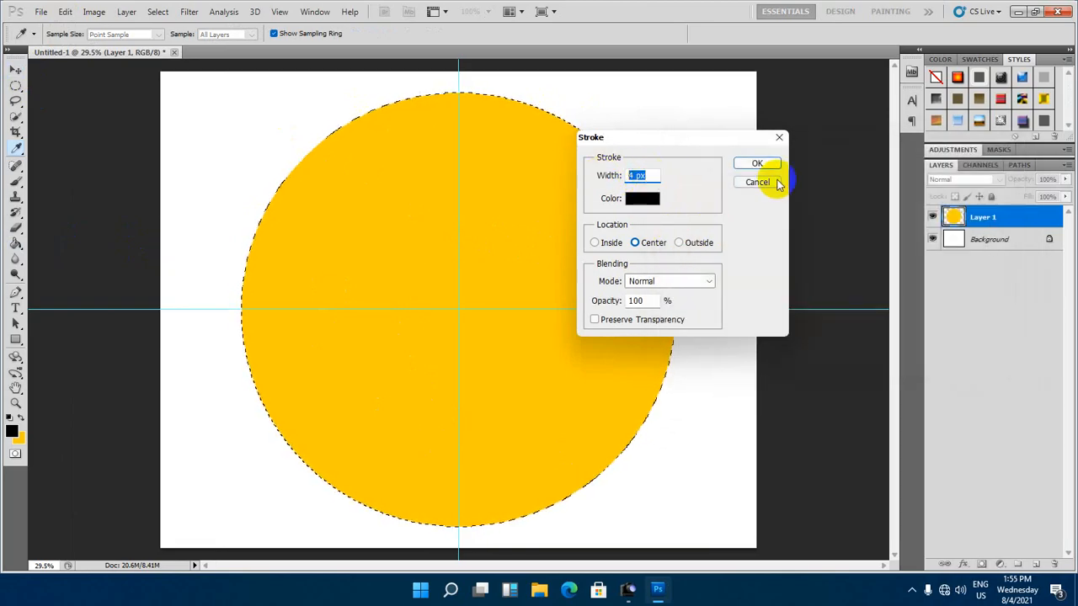
click(748, 168)
key(v)
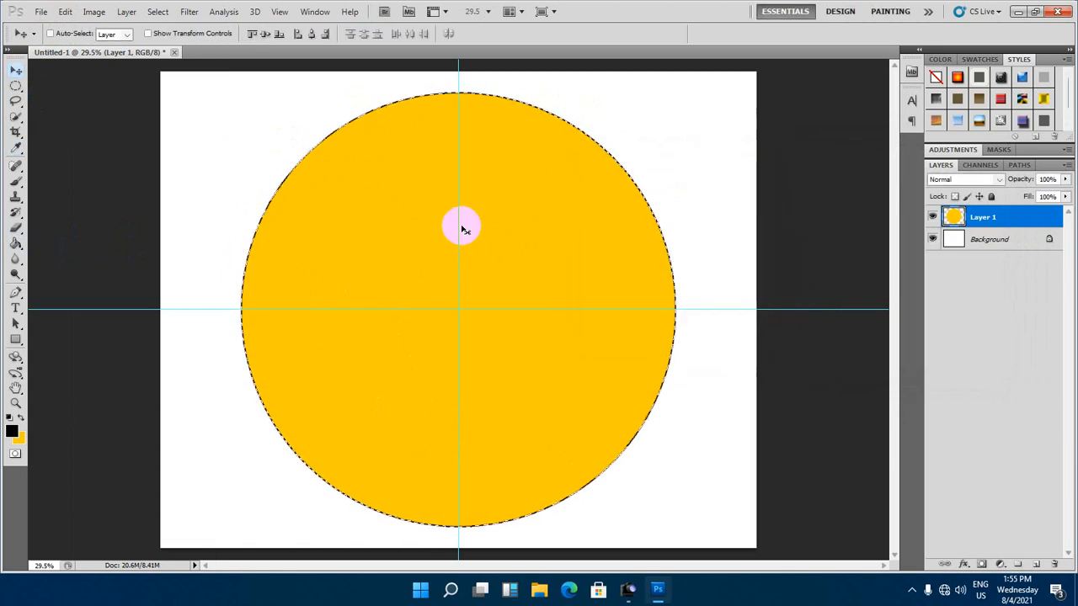
key(ctrl+d)
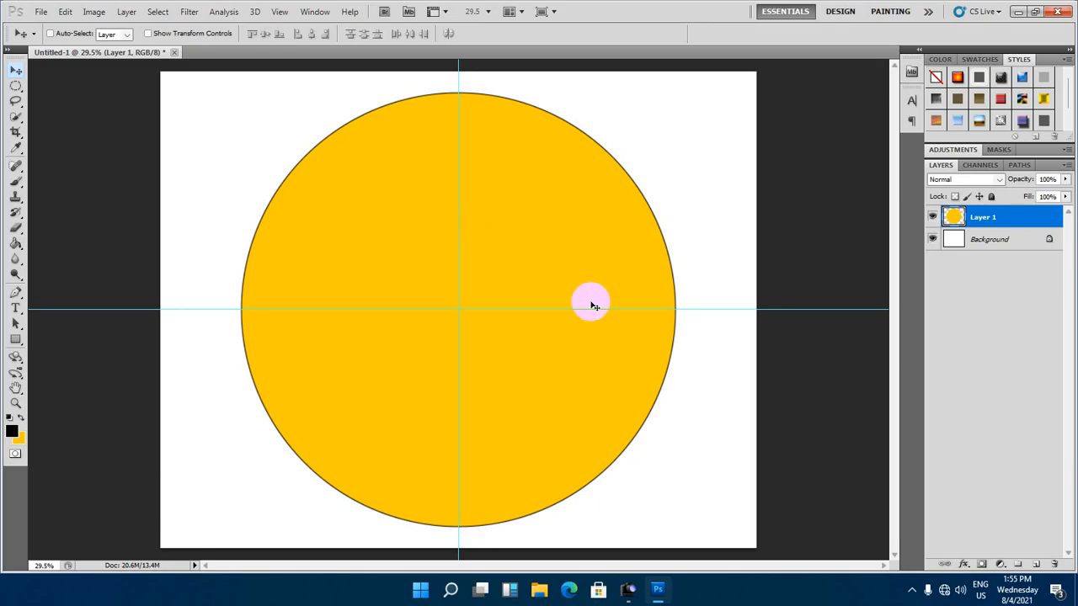
Add a new layer and make a smaller circular Elliptical Marquee selection centred on the guide intersection, about four-fifths of the yellow circle's diameter
click(1036, 564)
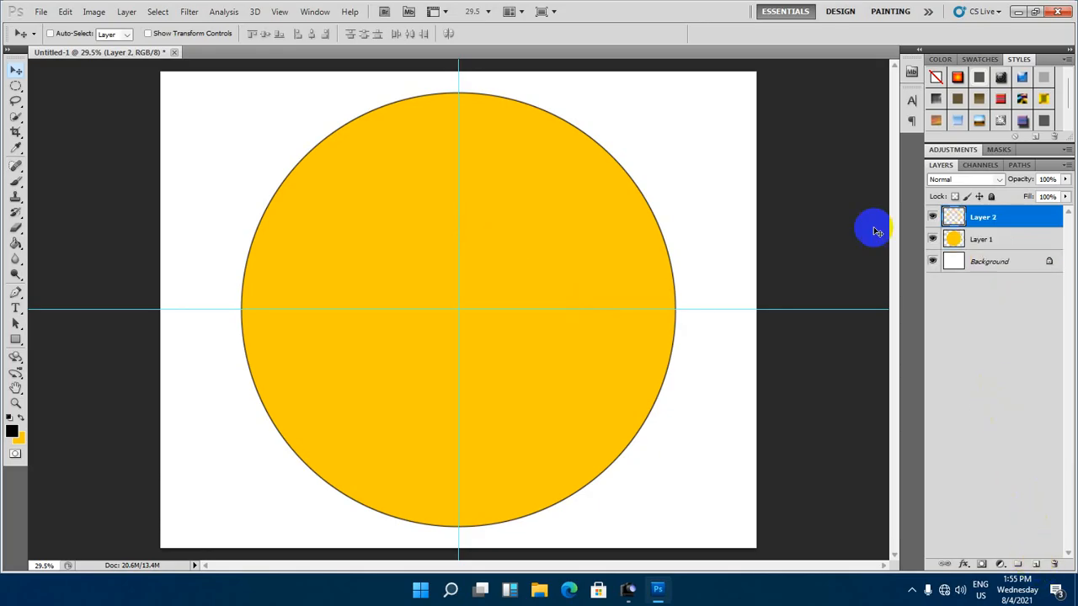
drag(15, 86, 51, 99)
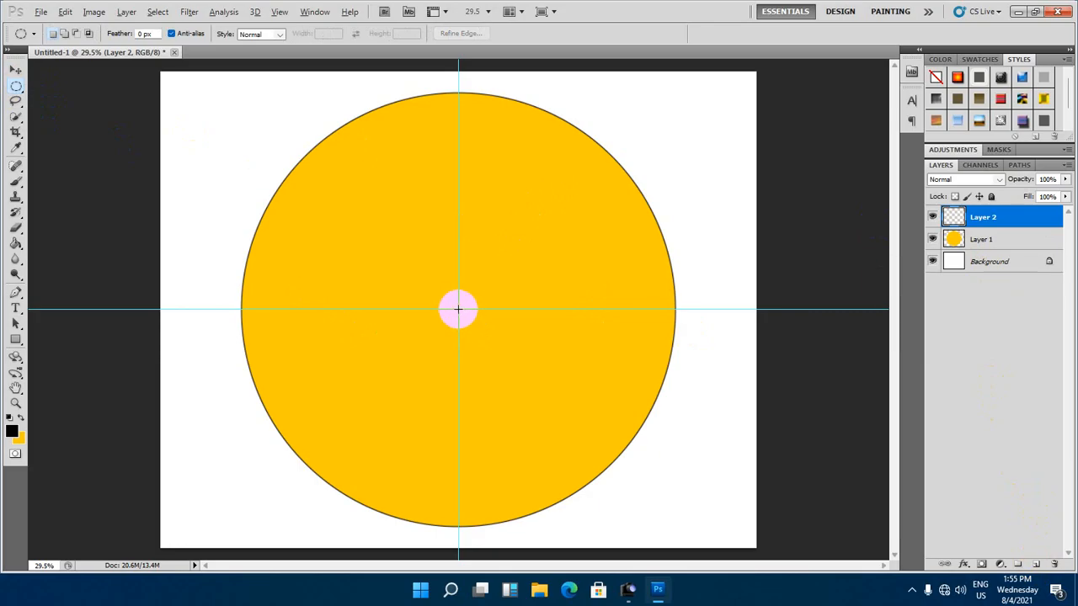
drag(458, 309, 752, 482)
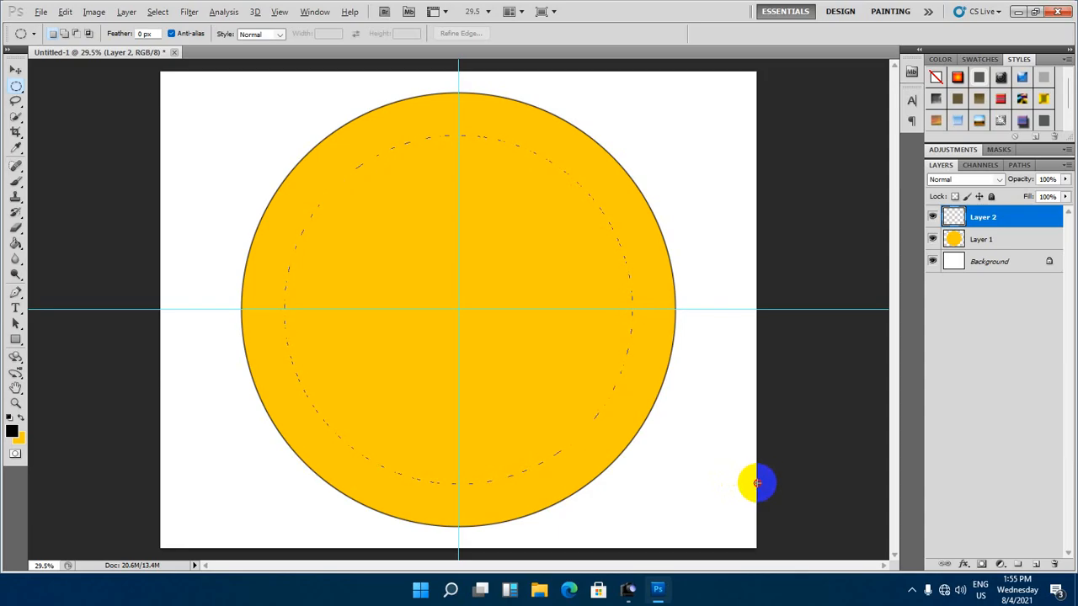
drag(763, 482, 768, 482)
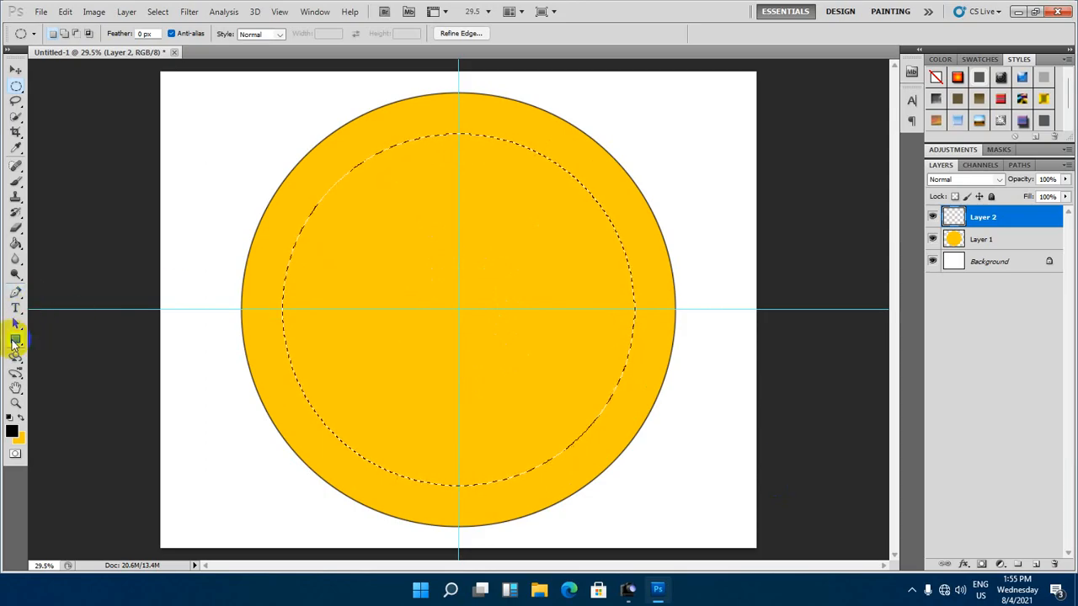
Switch to the Gradient tool and choose the Foreground to Background gradient preset
click(15, 243)
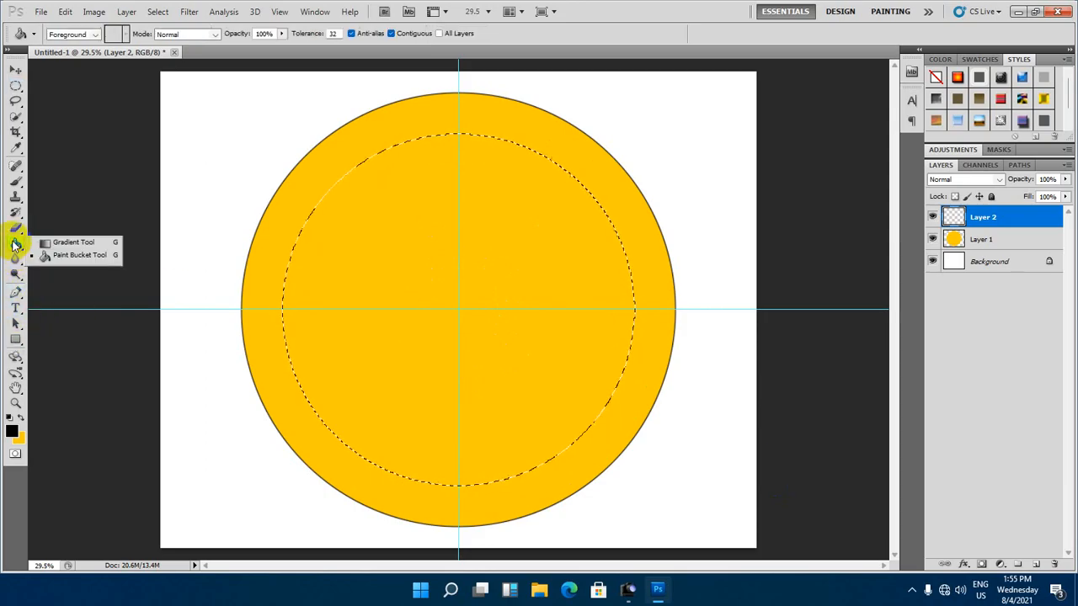
click(61, 247)
click(15, 243)
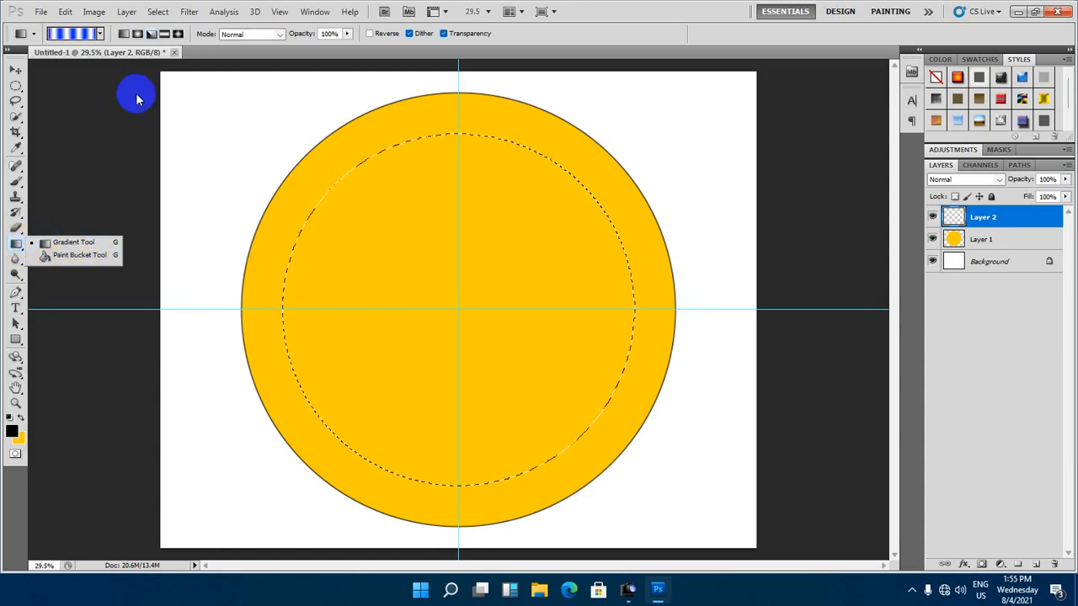
click(101, 34)
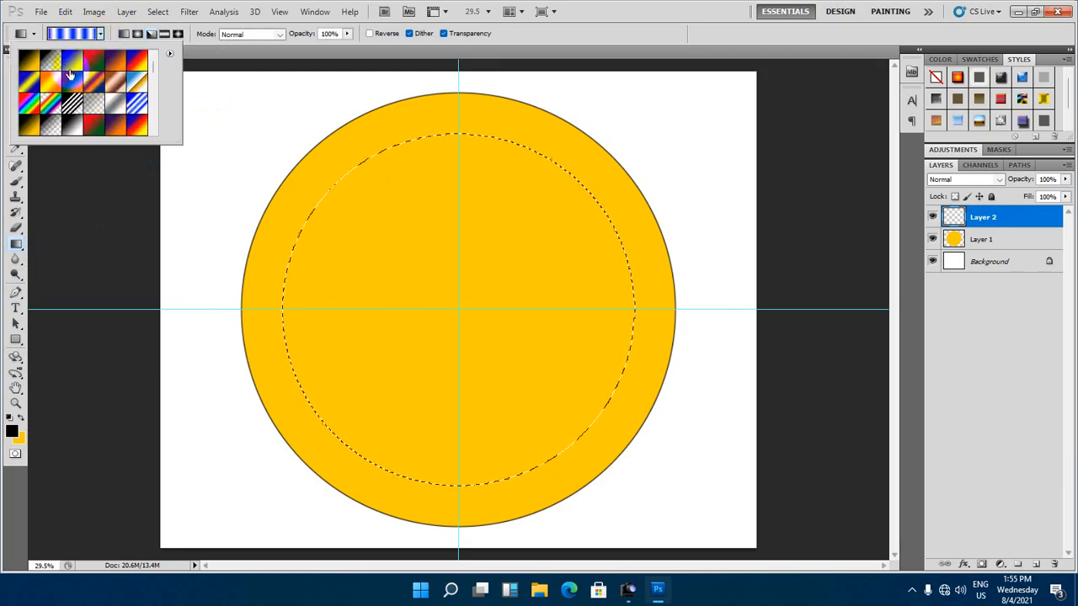
click(30, 66)
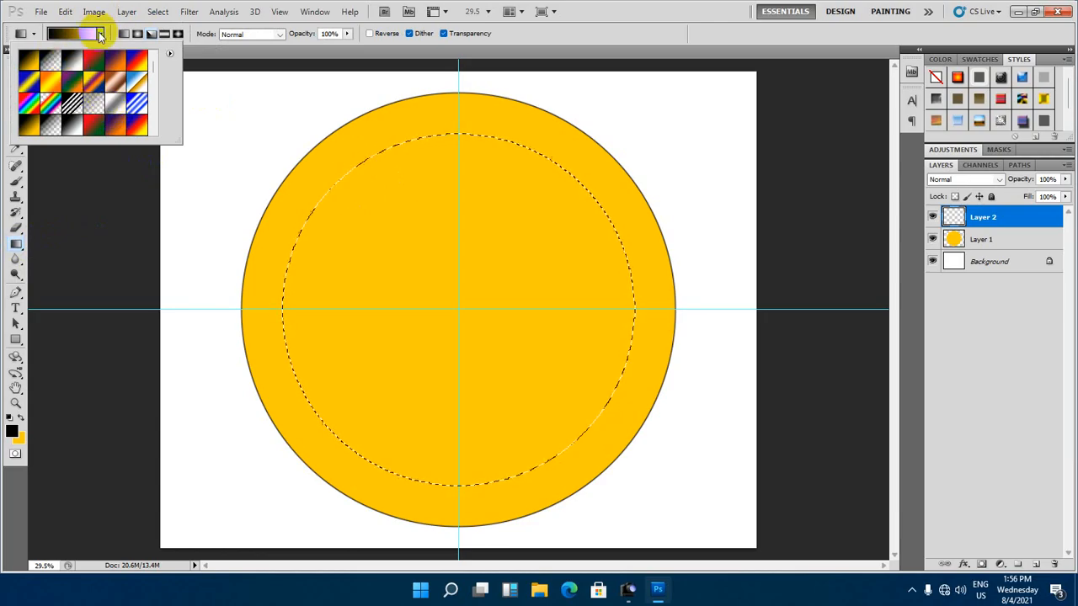
click(126, 11)
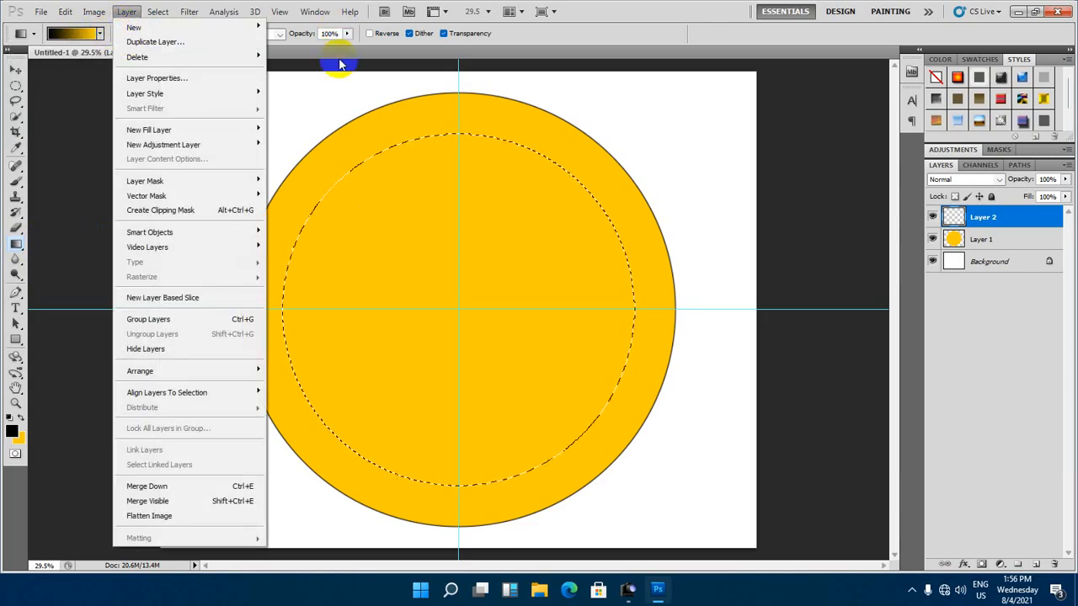
click(553, 34)
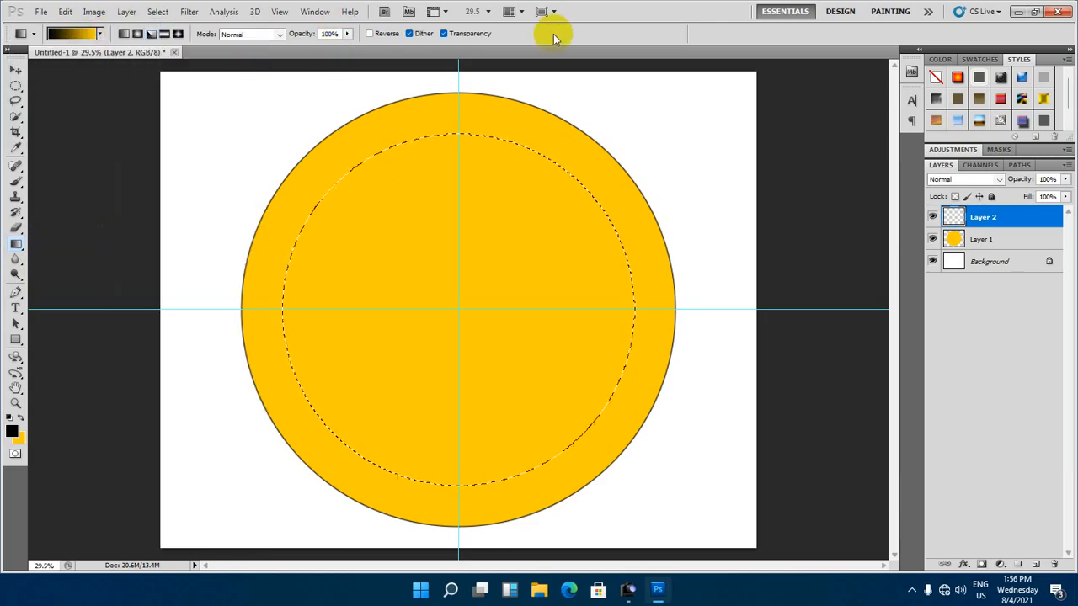
Edit the gradient and change its end colour stop at 100% to blue #000cff
click(69, 35)
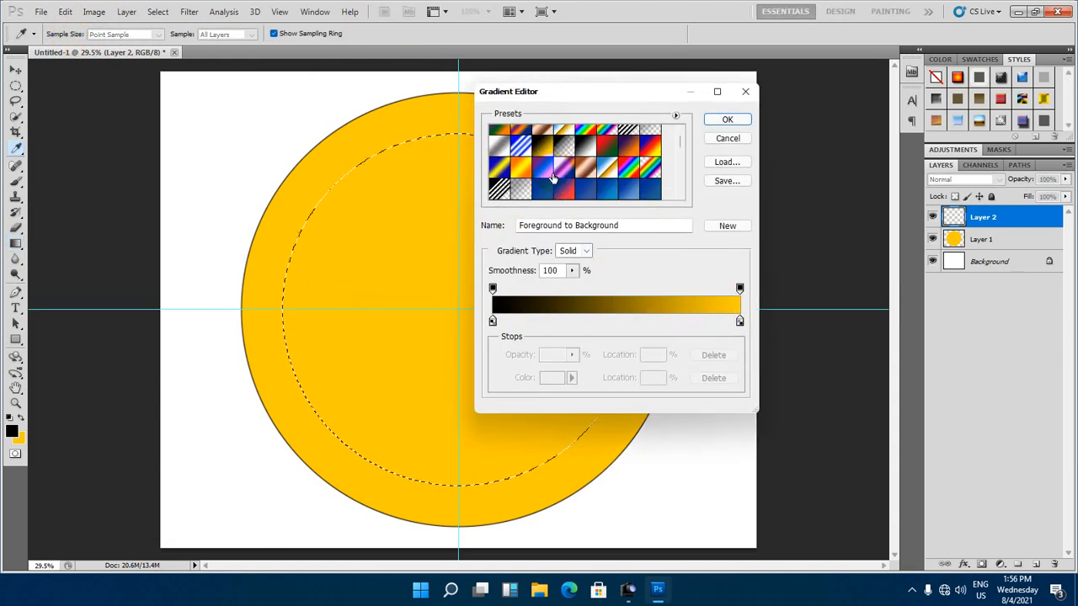
click(740, 323)
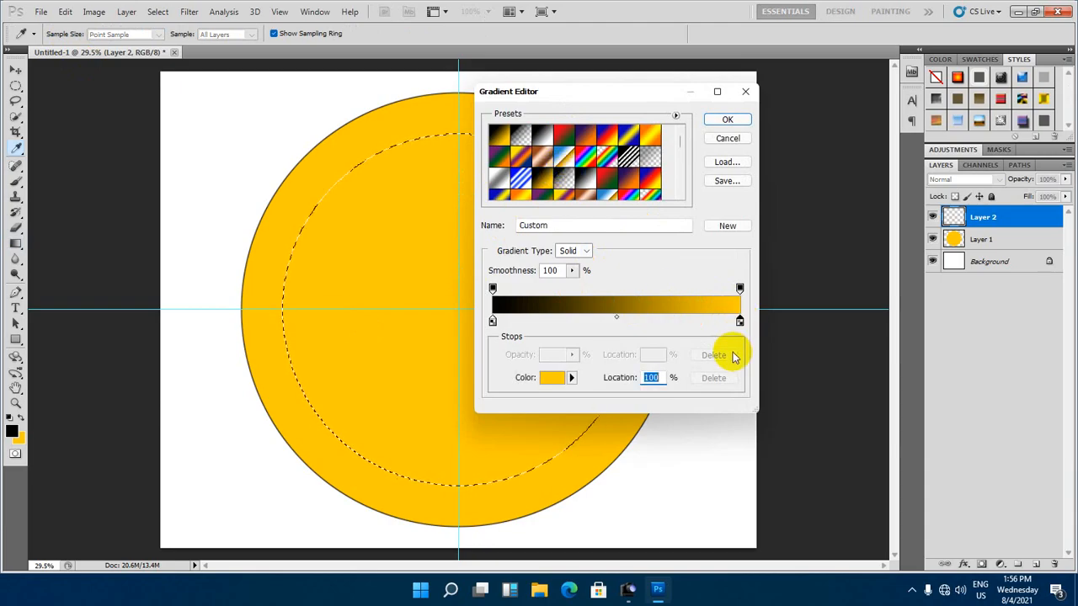
click(549, 377)
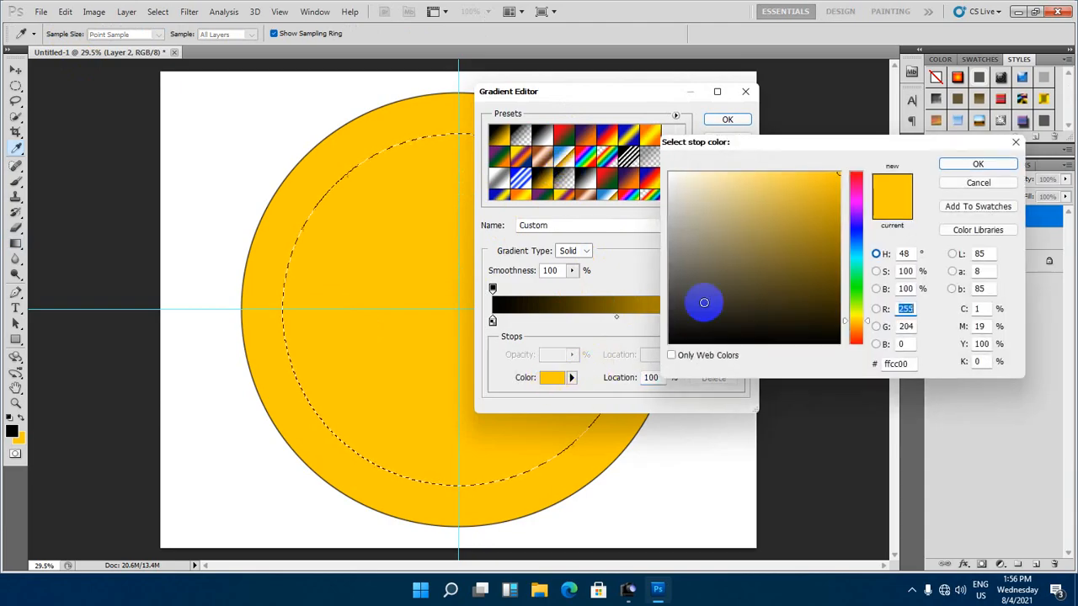
click(856, 238)
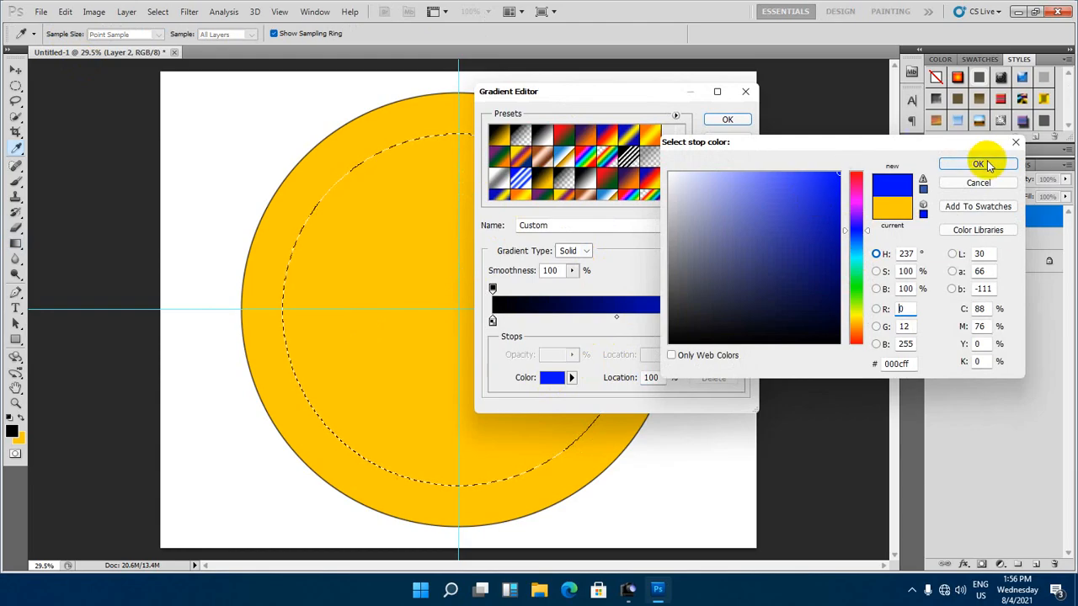
click(977, 164)
click(552, 381)
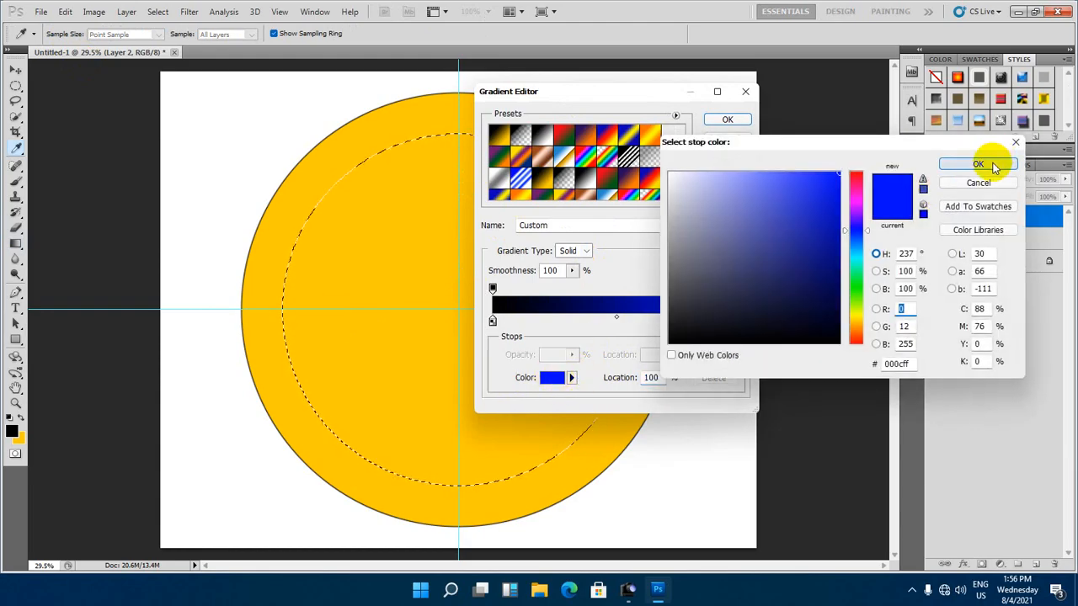
click(977, 166)
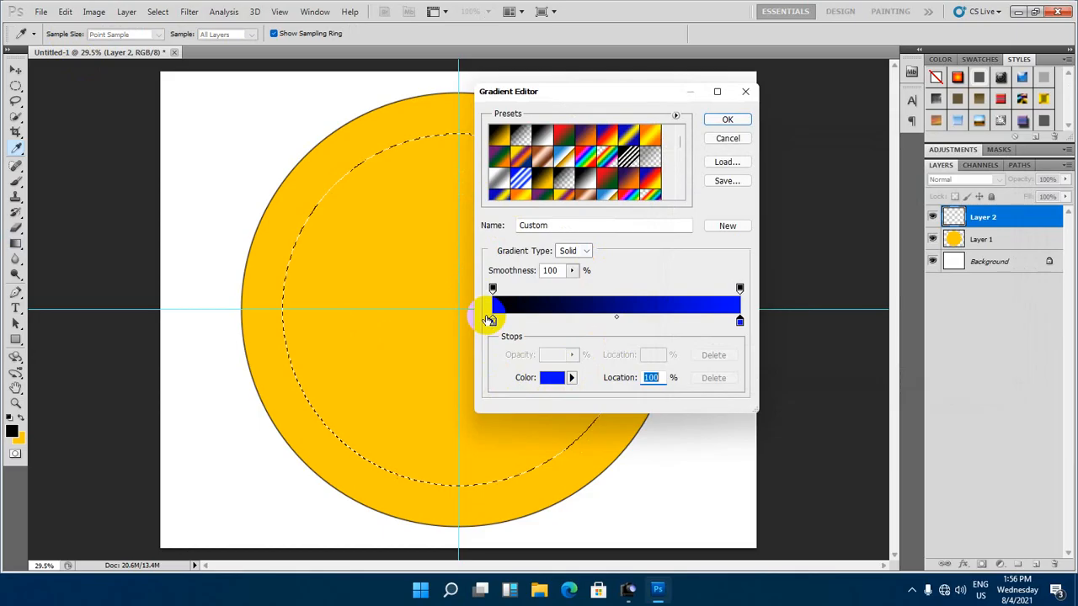
Change the gradient's start colour stop at 0% to blue #0024ff
click(491, 321)
click(551, 379)
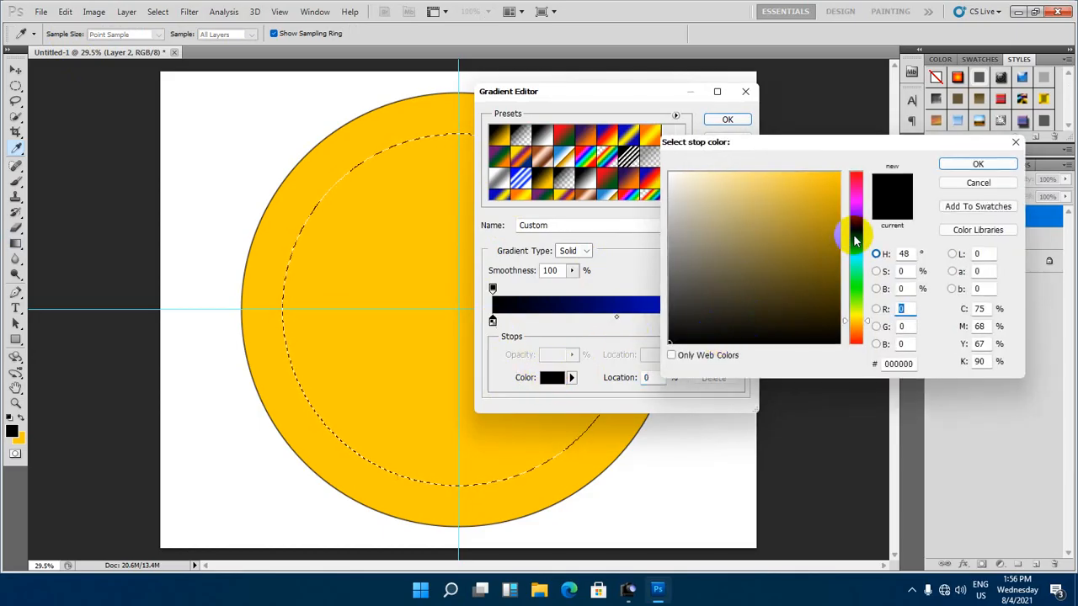
click(856, 234)
click(839, 174)
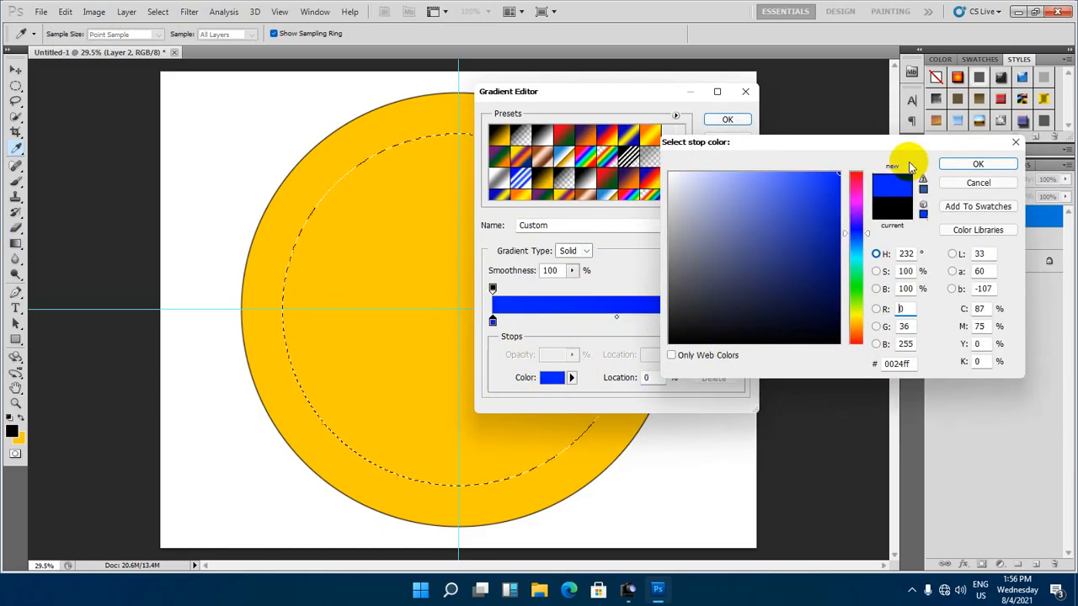
click(952, 166)
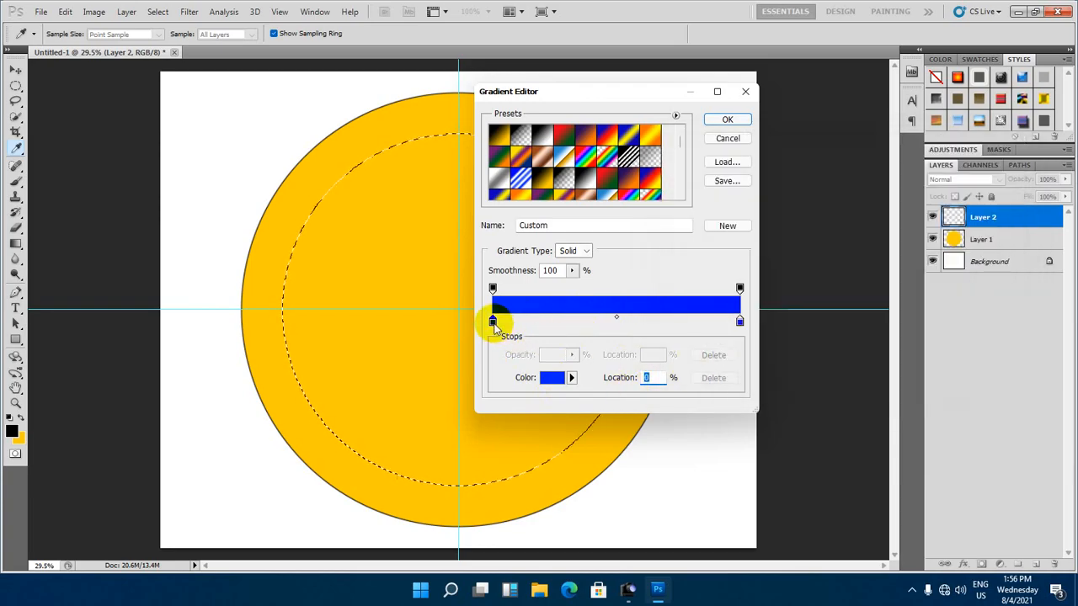
Add a blue colour stop at 50% and a white colour stop at 87% to the gradient
drag(493, 320, 493, 321)
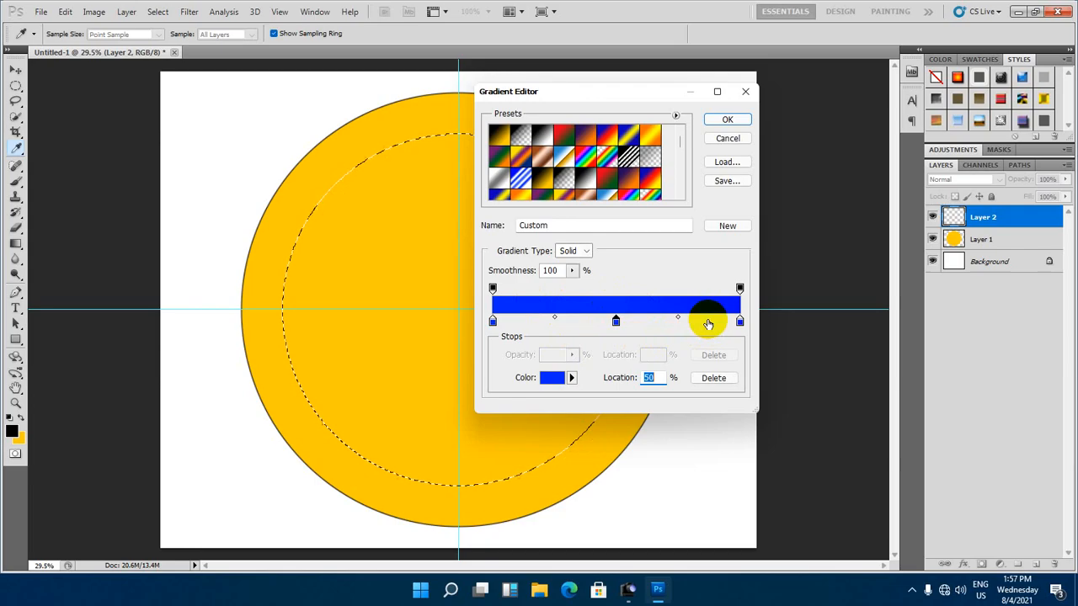
click(552, 377)
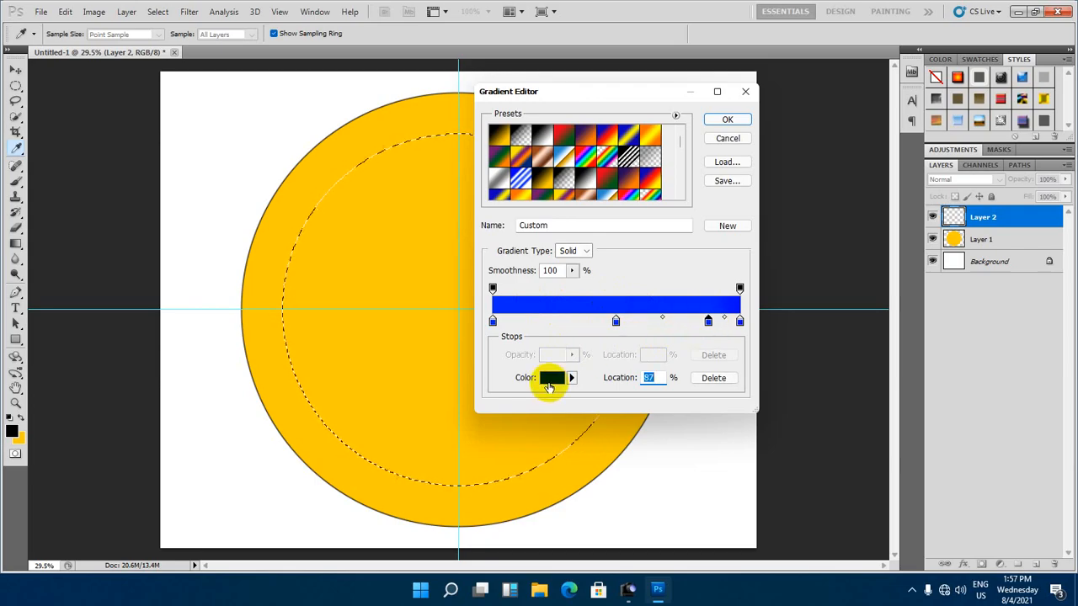
drag(738, 226, 566, 131)
click(978, 163)
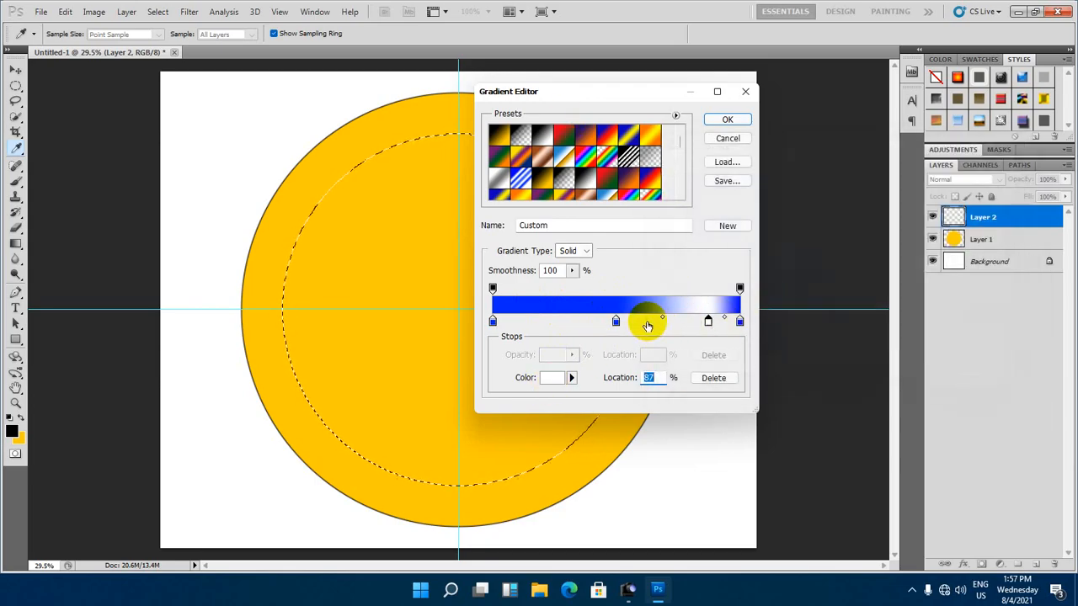
Add a colour stop at 71% between the middle blue stop and the white one, and make it blue
click(649, 325)
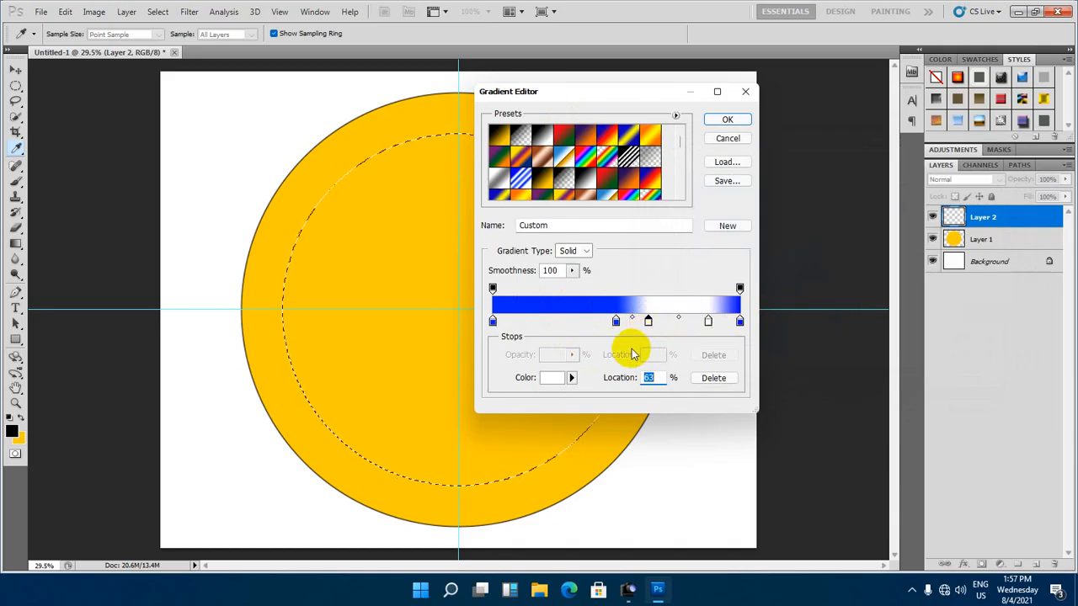
drag(648, 321, 662, 349)
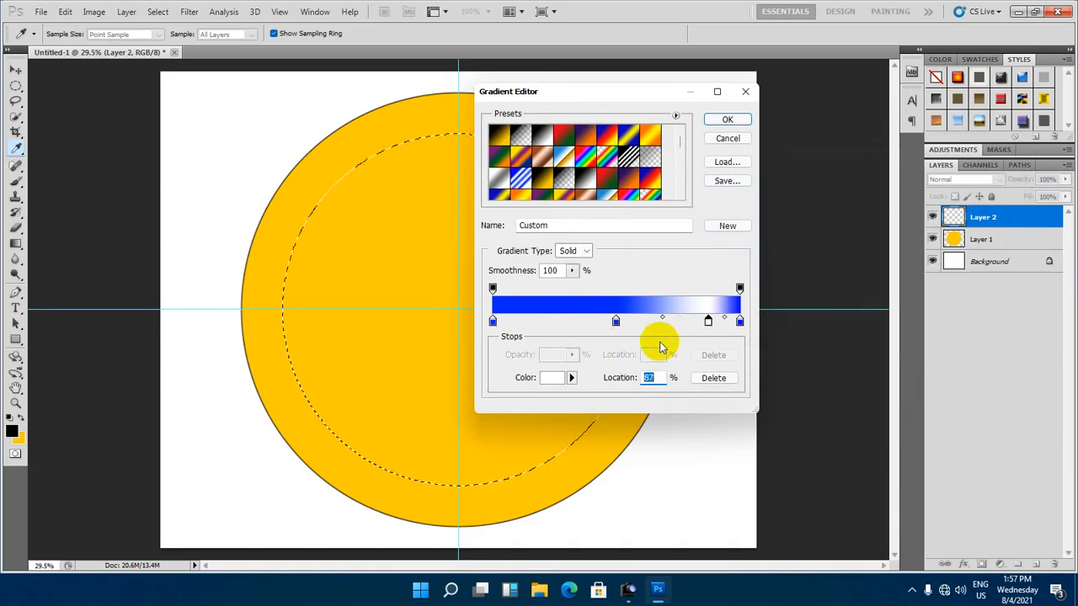
click(668, 323)
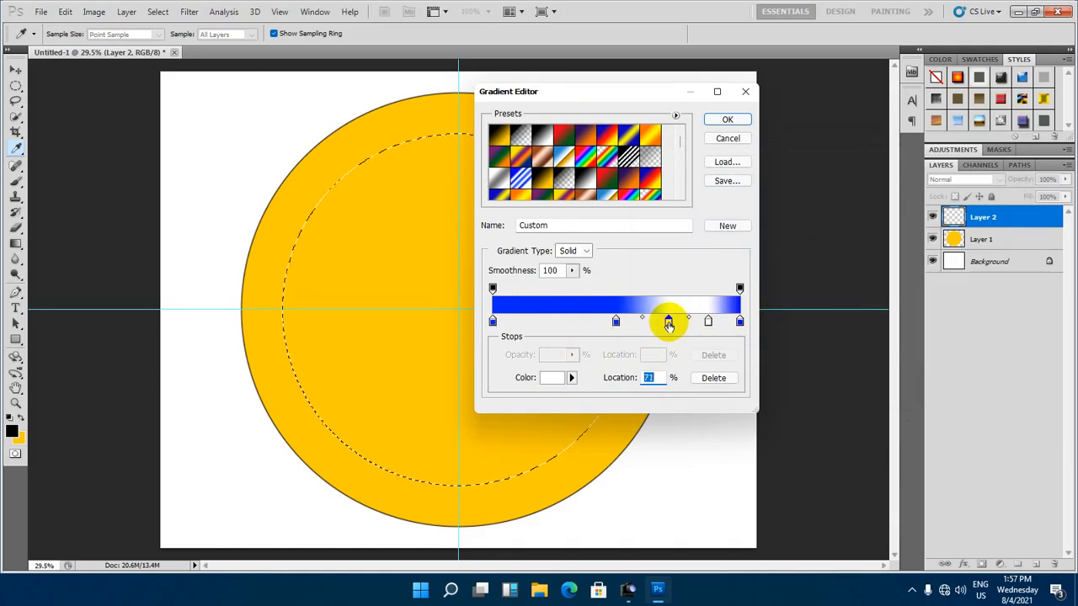
click(549, 375)
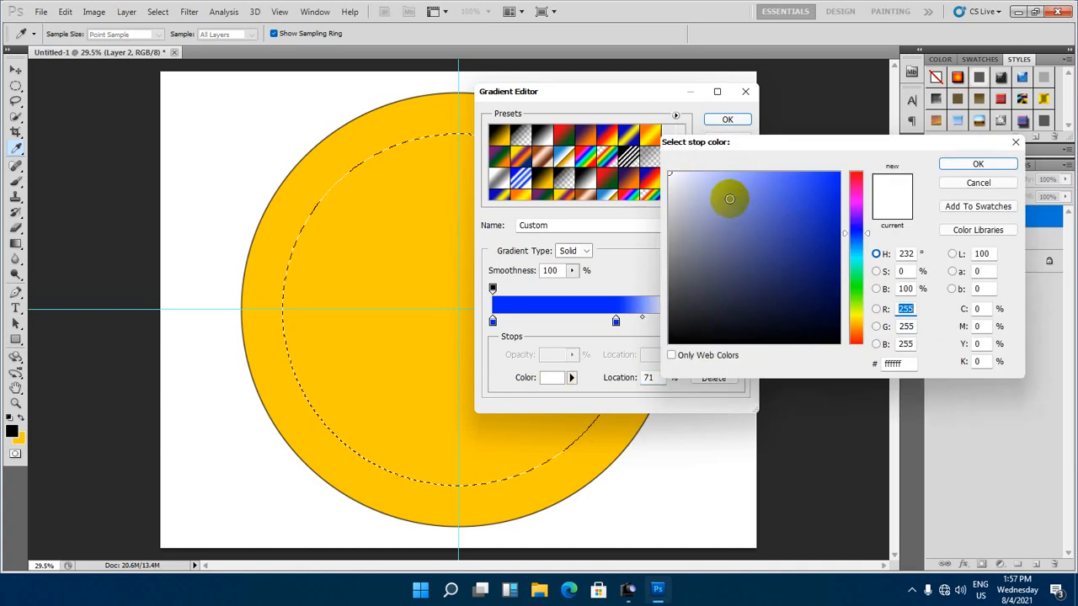
drag(724, 192, 918, 181)
click(970, 164)
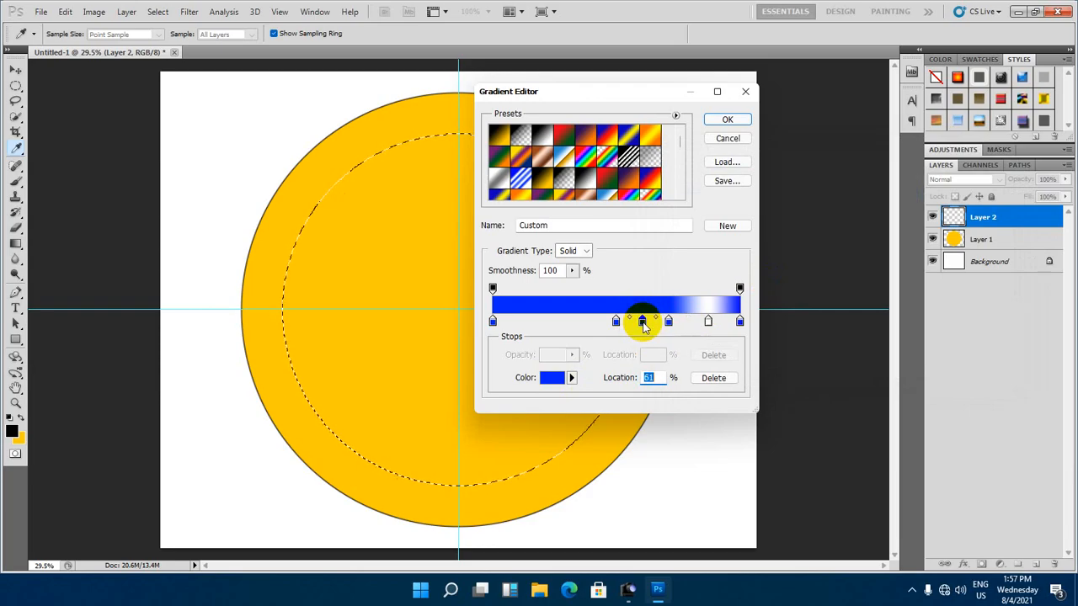
Make the colour stop at 61% white
click(552, 377)
drag(710, 222, 683, 120)
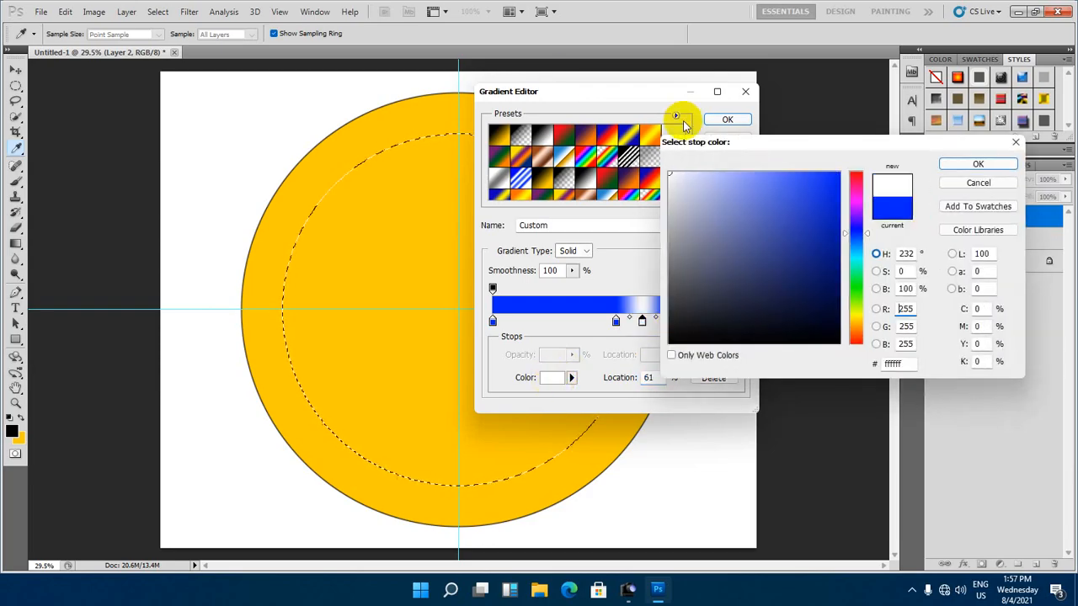
click(970, 164)
Space the stops in the gradient's second half evenly, with white at 63%, blue at 76% and the other white stop nearer the end
click(710, 322)
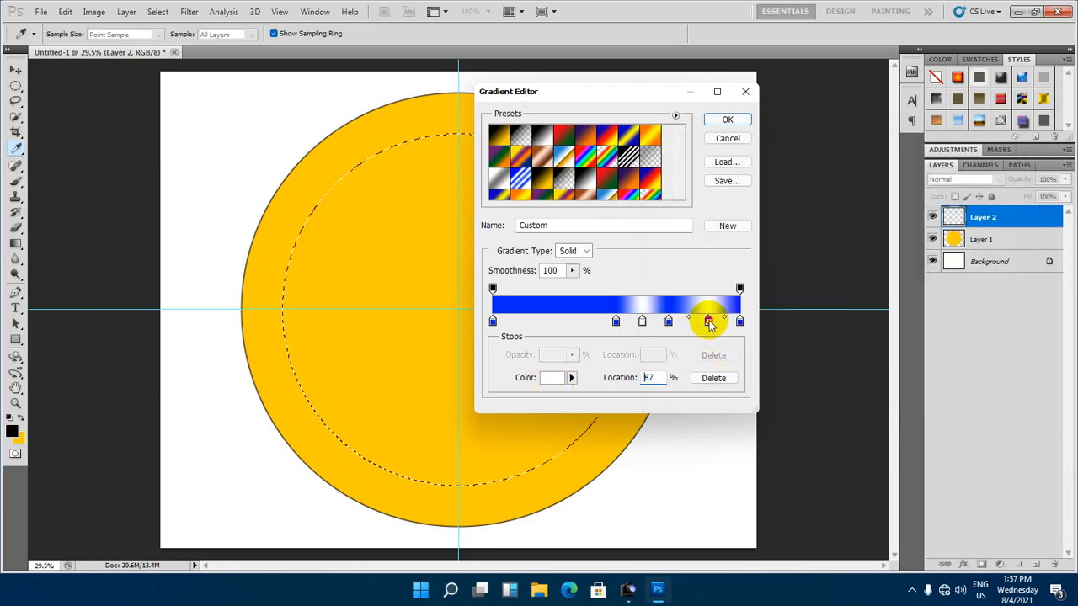
drag(710, 322, 649, 325)
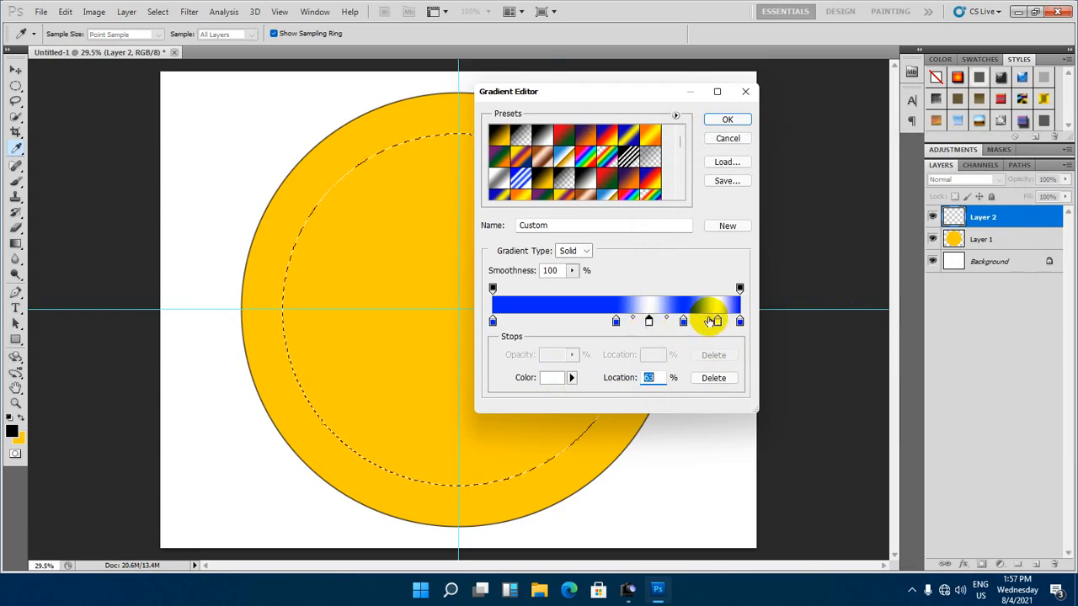
drag(718, 323, 715, 328)
click(685, 325)
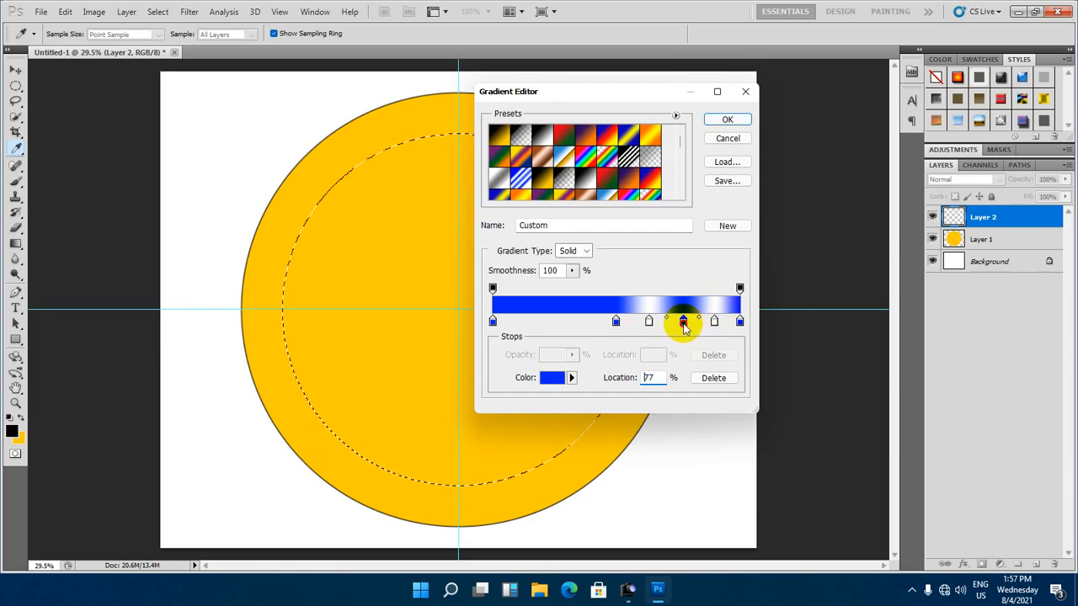
drag(713, 324, 710, 335)
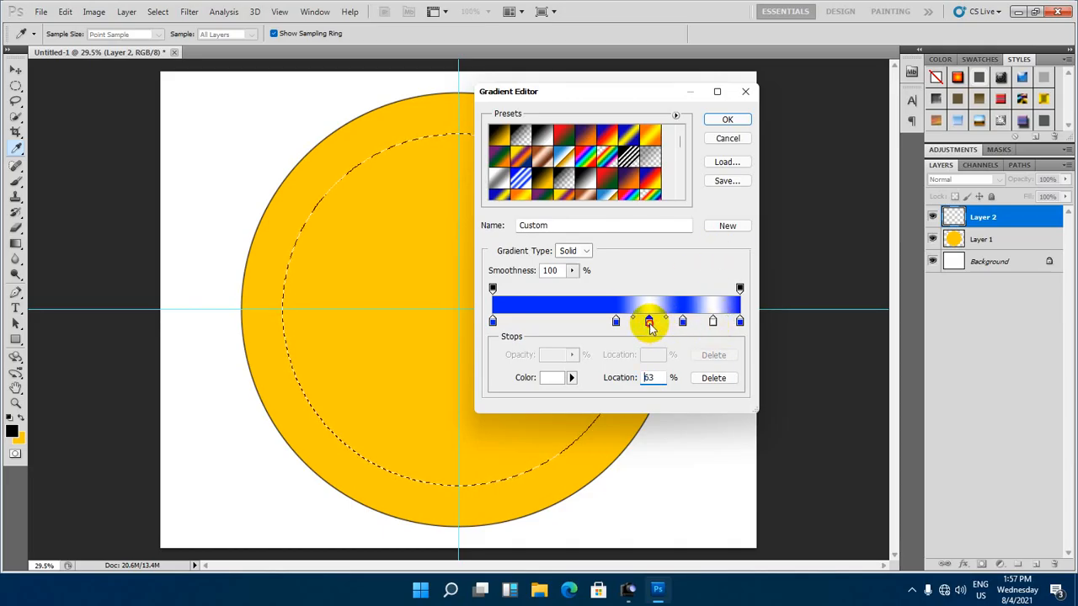
click(648, 321)
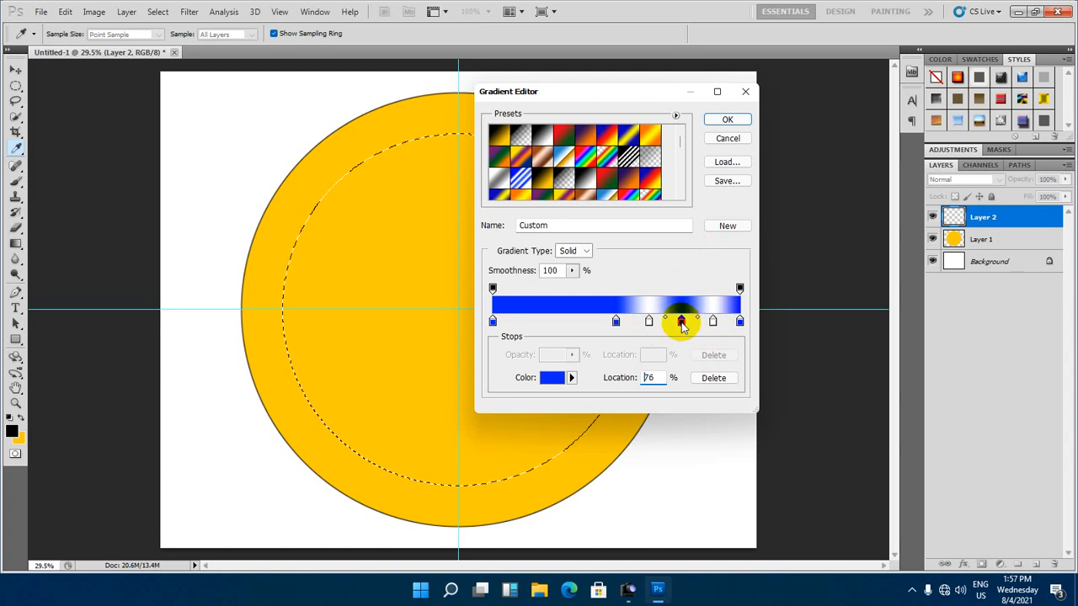
click(681, 323)
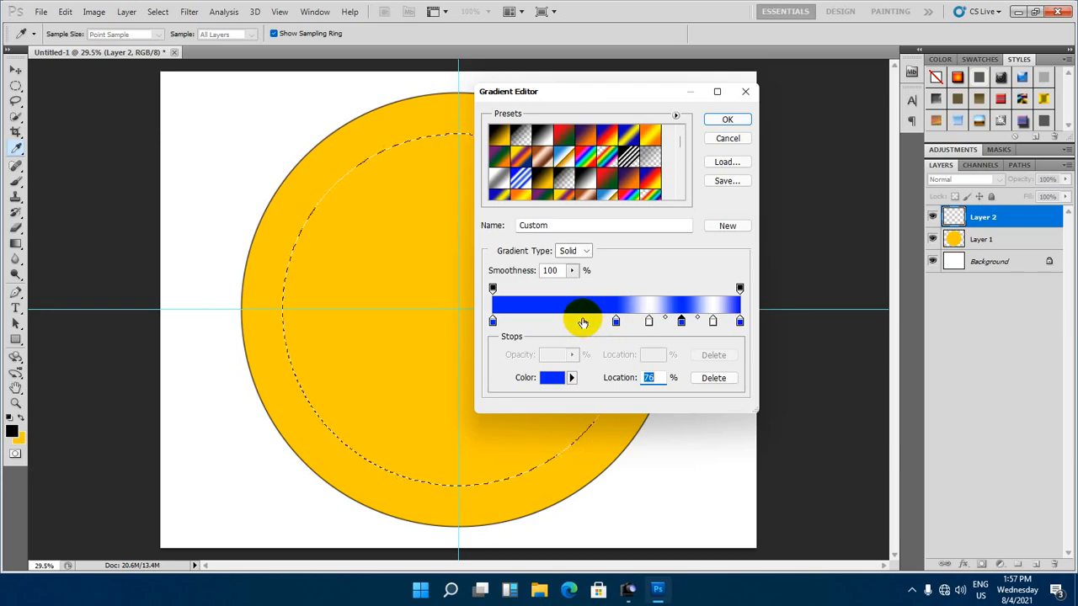
Add a white colour stop at 36% in the gradient's first half
click(583, 322)
click(551, 377)
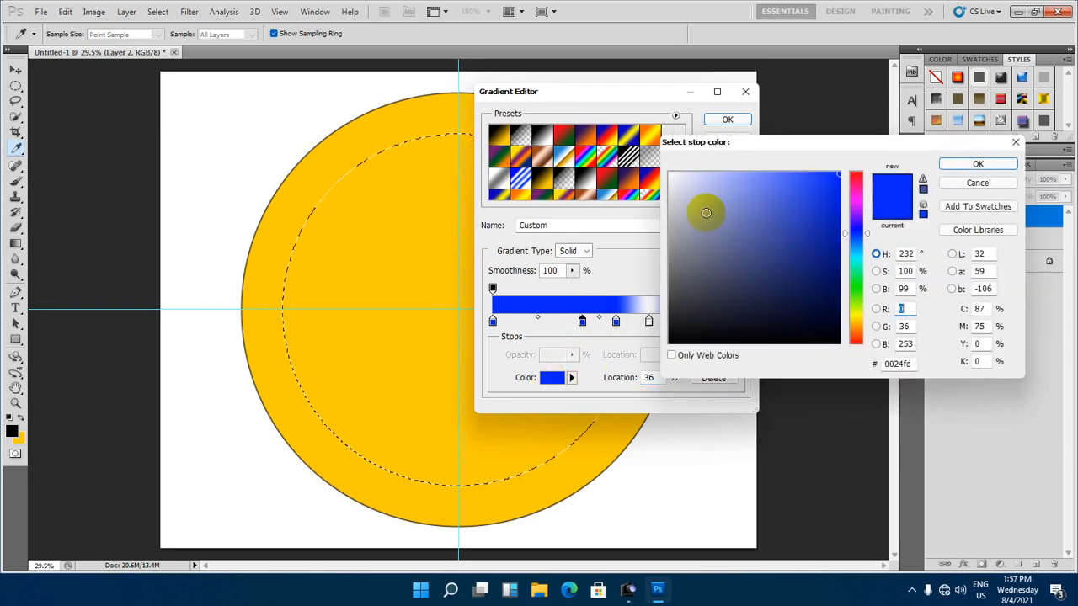
drag(705, 211, 576, 98)
click(979, 164)
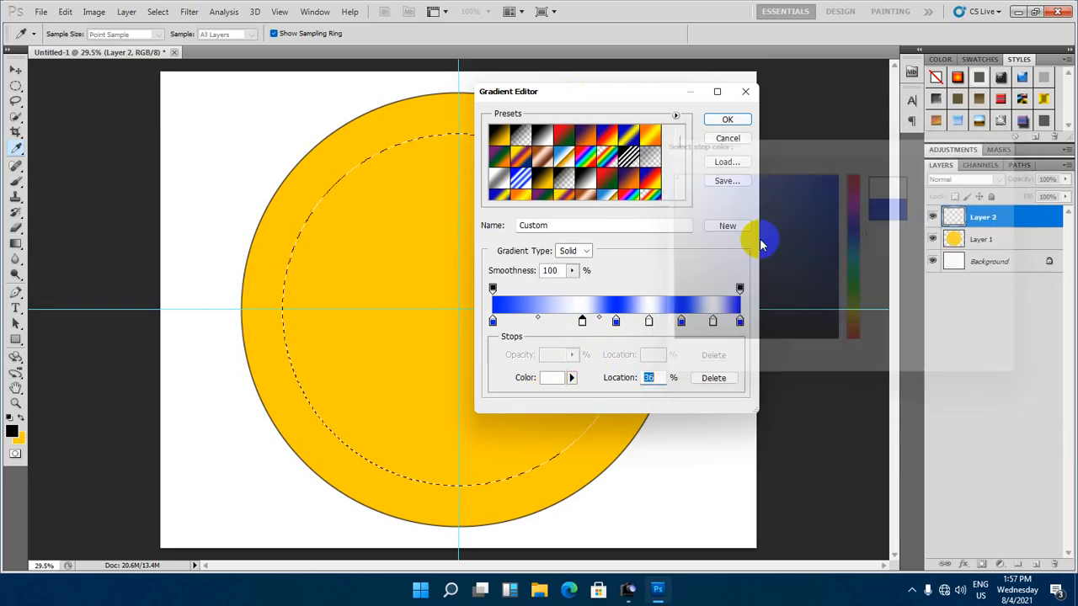
Add a colour stop at 23% and set it to blue #0024ff
click(547, 321)
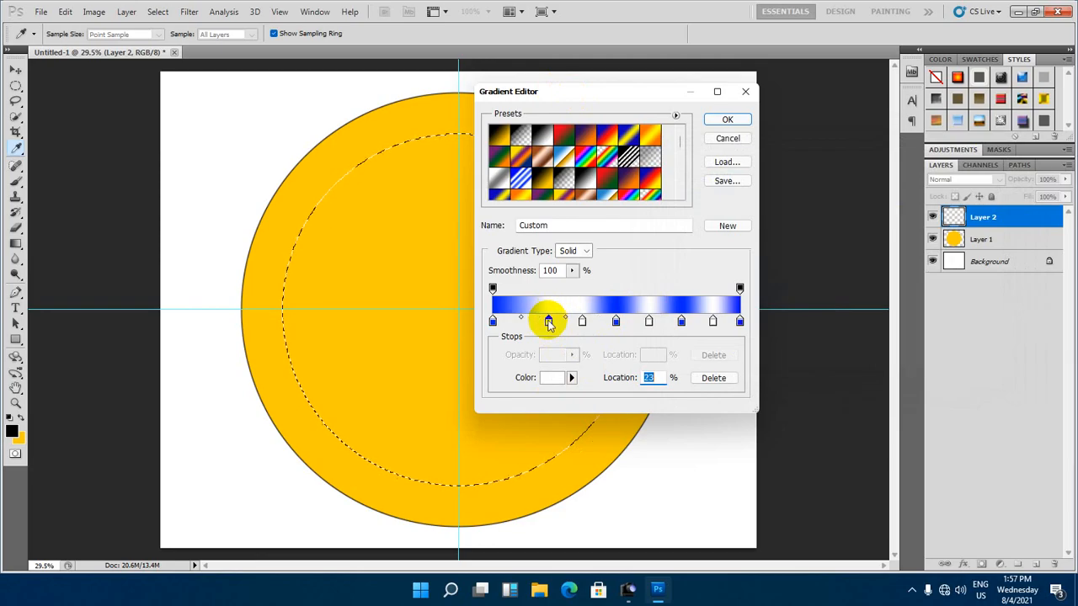
click(552, 377)
drag(786, 199, 847, 177)
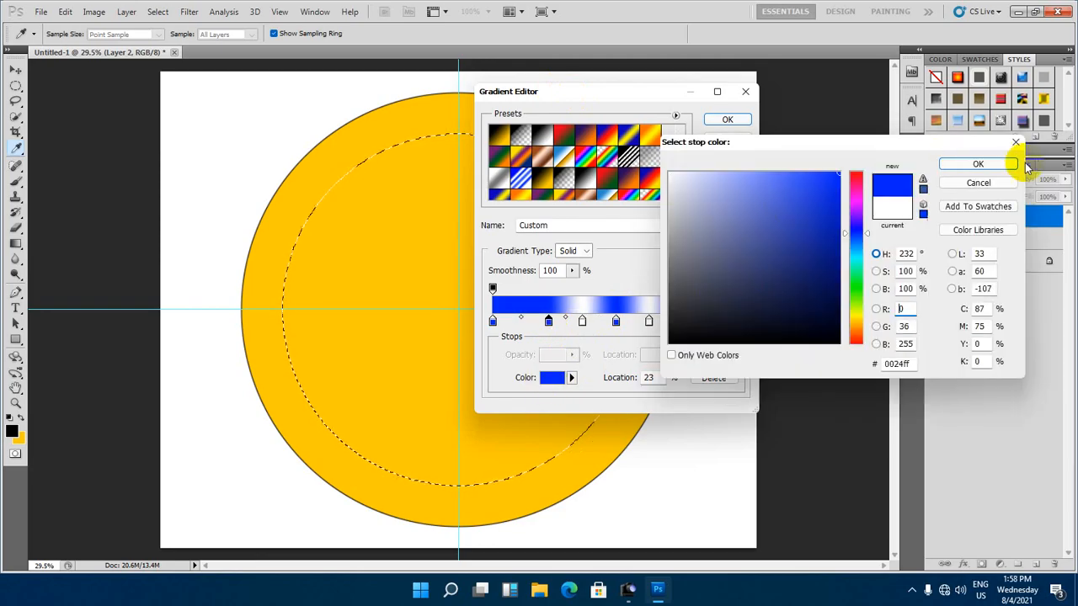
click(1011, 160)
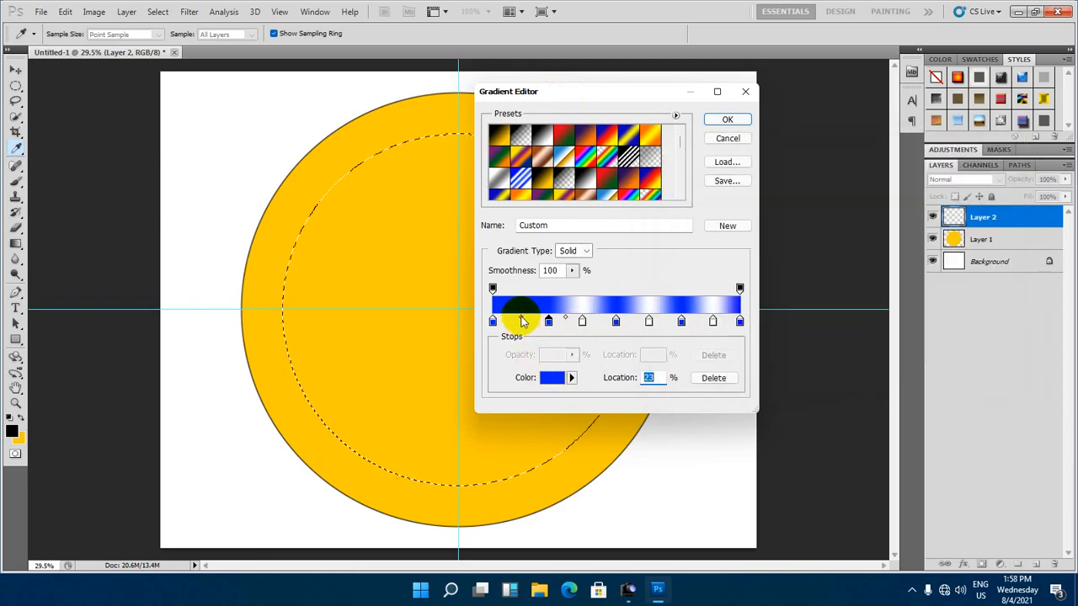
Add a colour stop at 11% and make it white
click(520, 321)
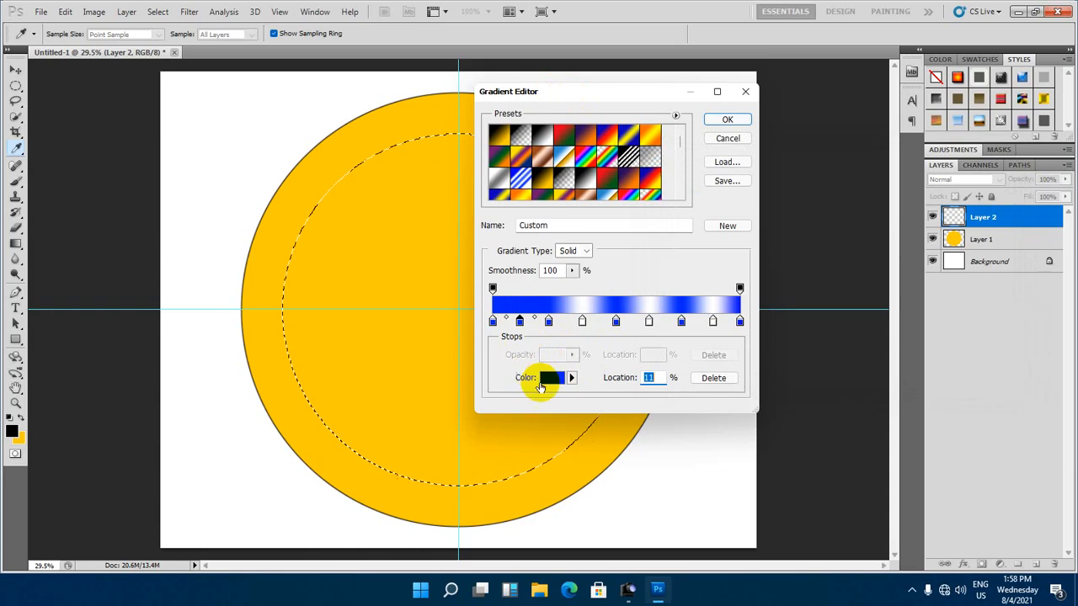
click(552, 377)
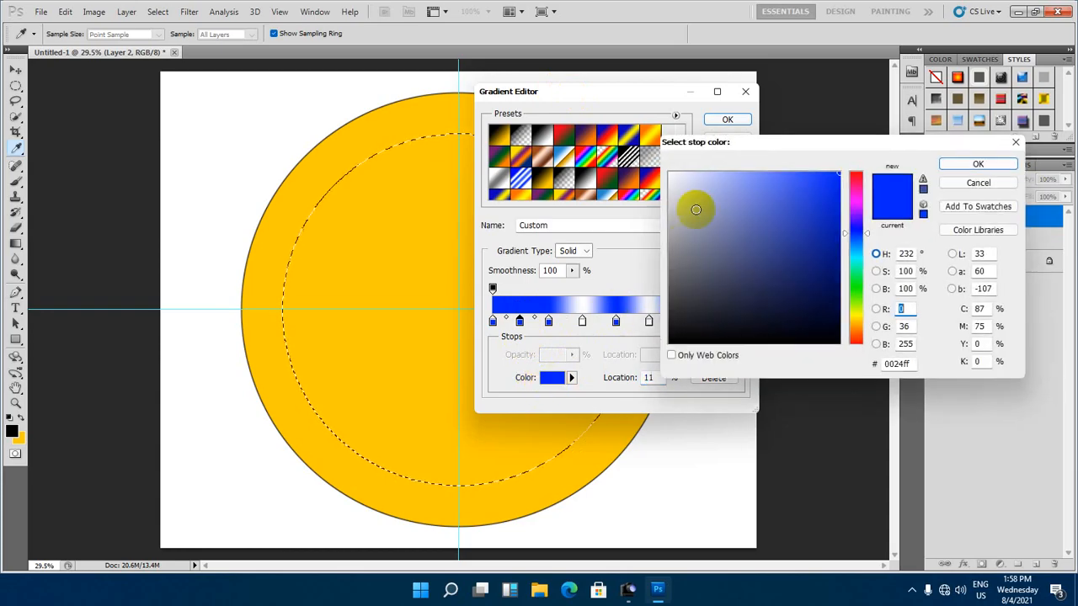
click(976, 164)
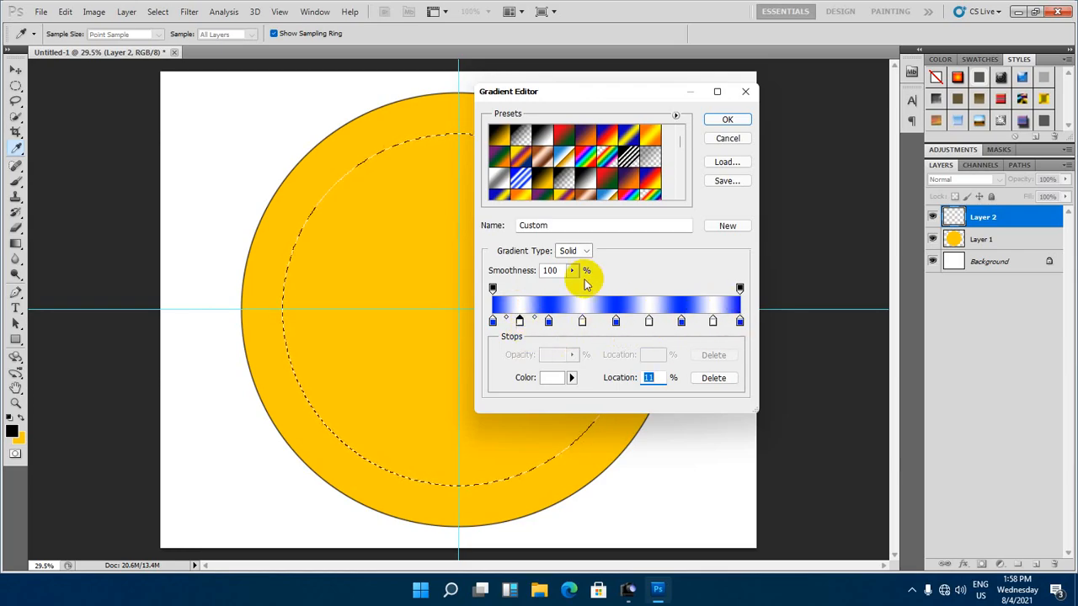
Load the blue-and-white striped preset at the end of the gradient presets and move its first white stop to 11%
drag(680, 143, 674, 200)
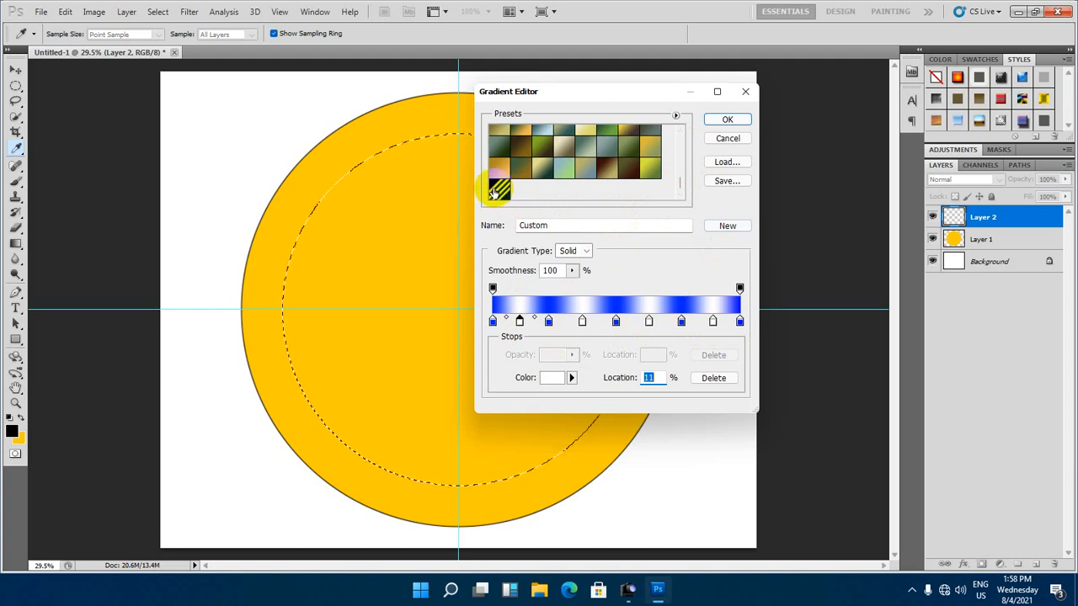
key(ctrl+z)
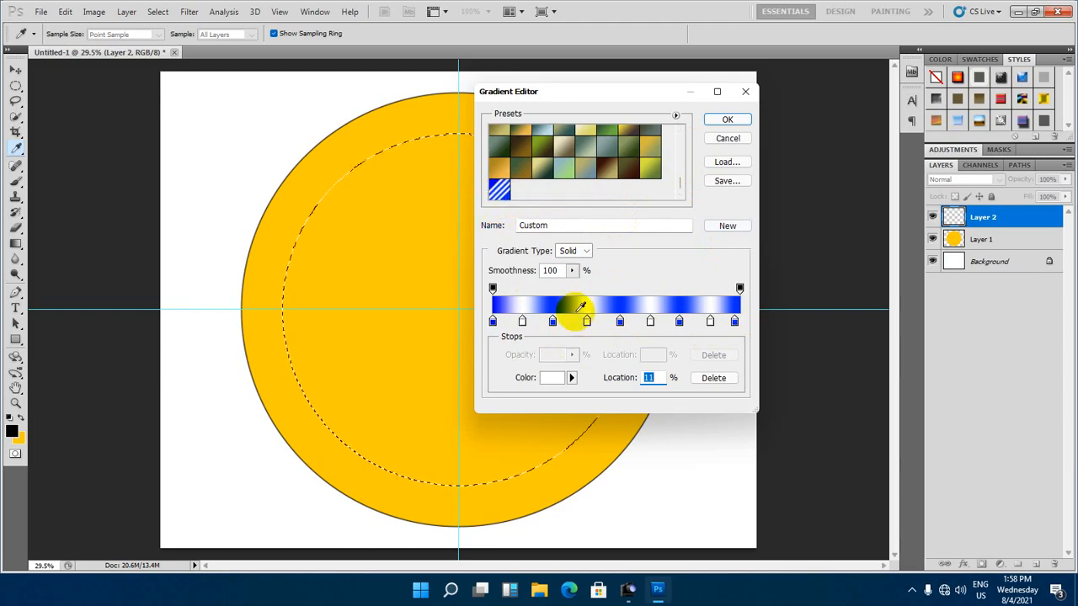
drag(554, 324, 516, 322)
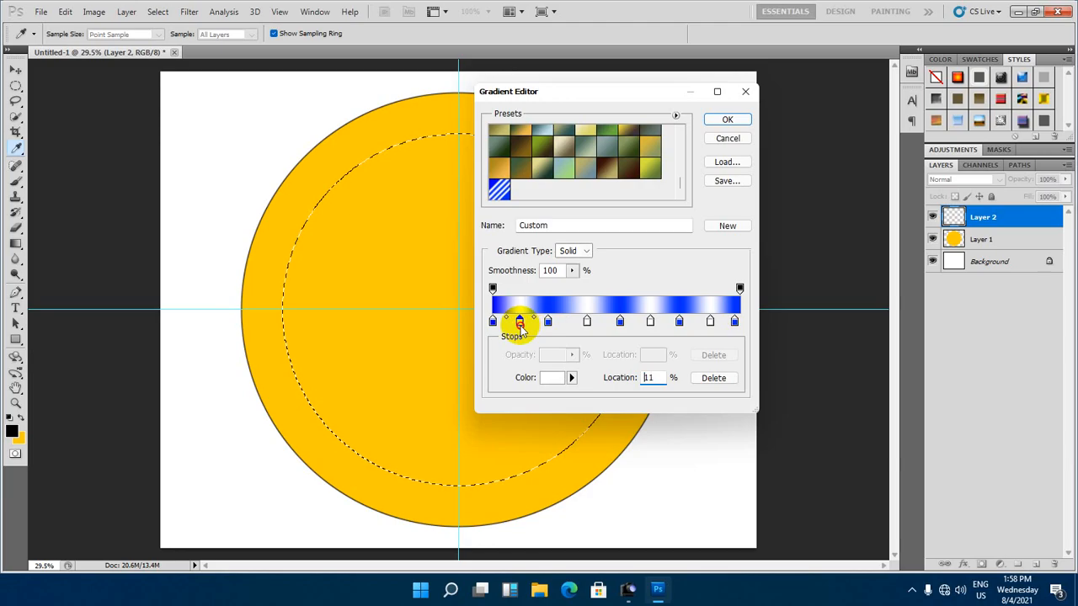
Nudge the white stop at 64% slightly closer to the gradient's middle blue stop
click(587, 322)
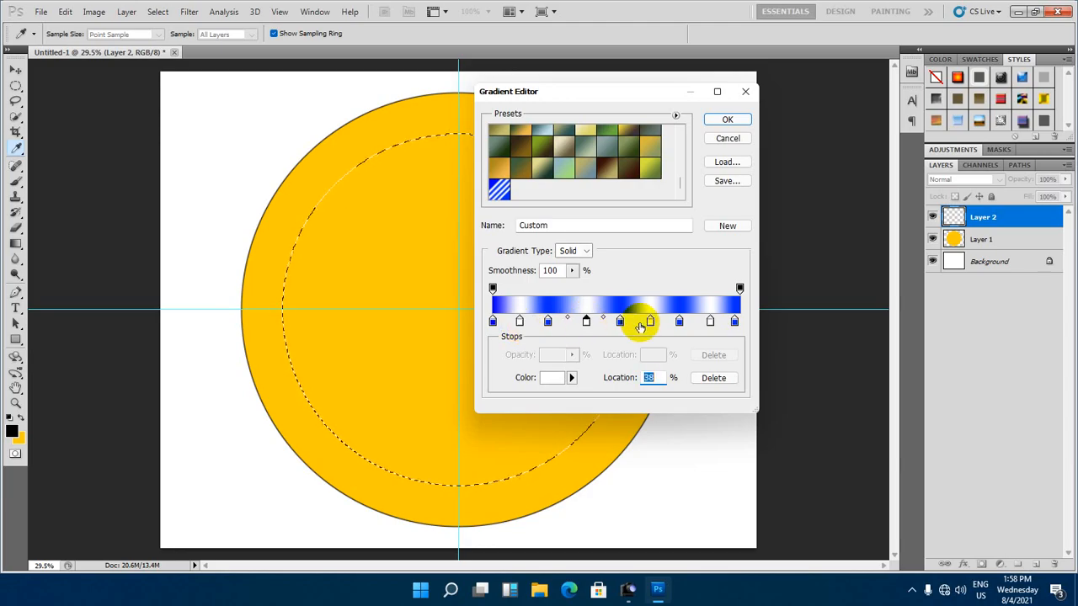
click(620, 323)
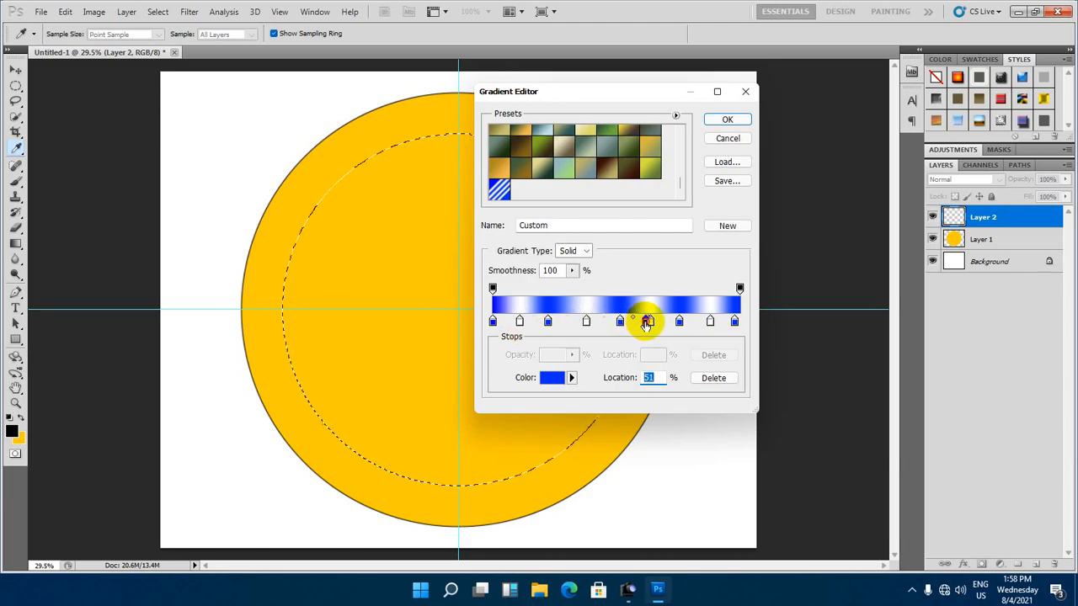
click(646, 323)
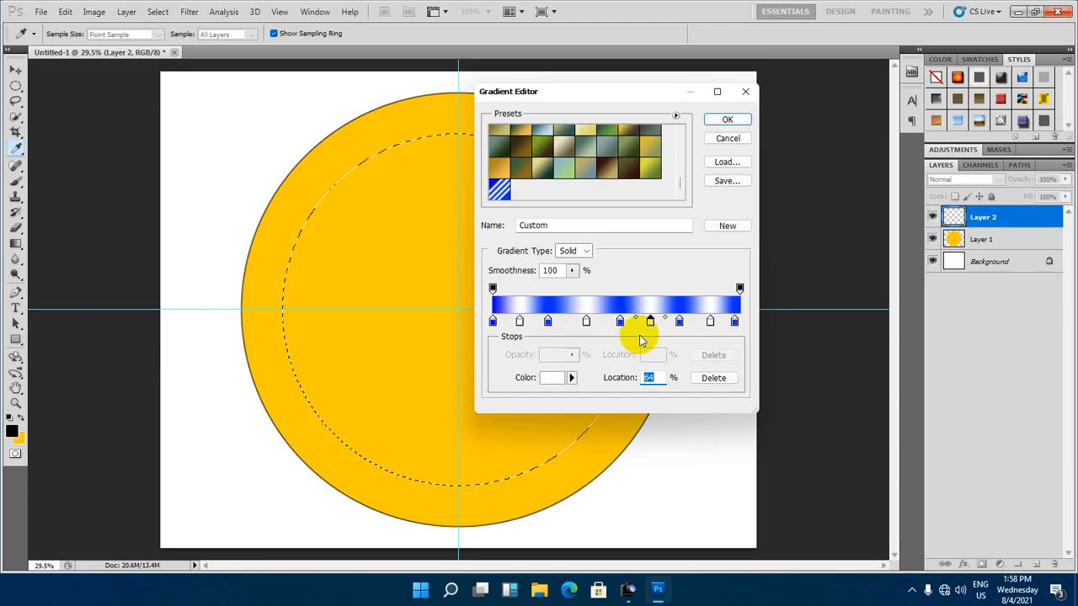
click(646, 319)
click(620, 322)
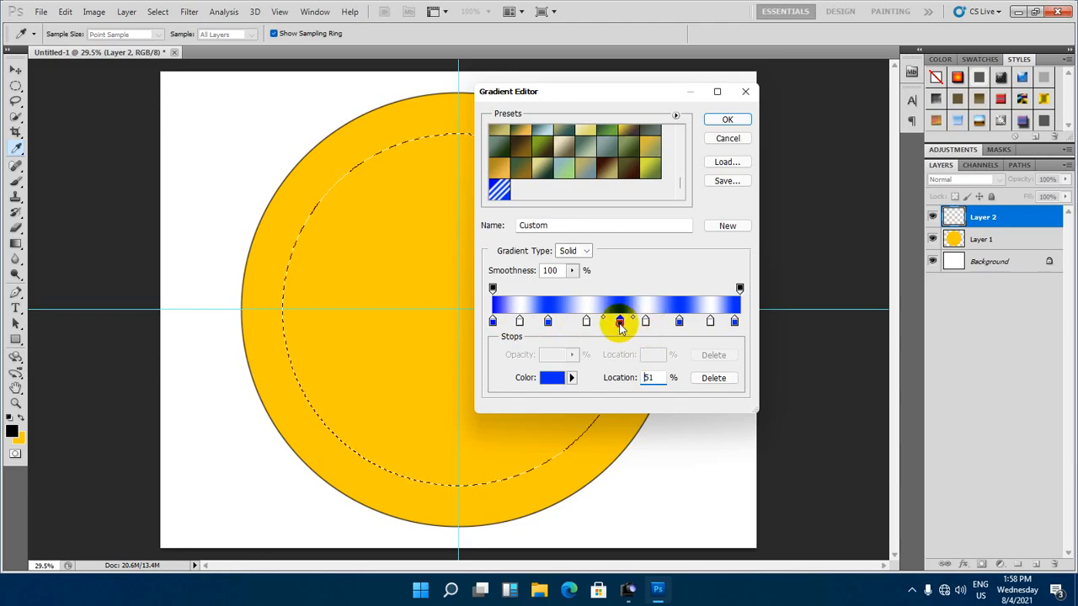
Even out the left-half stripes by shifting the white stop before the middle earlier and setting the second blue stop to 22%
click(587, 322)
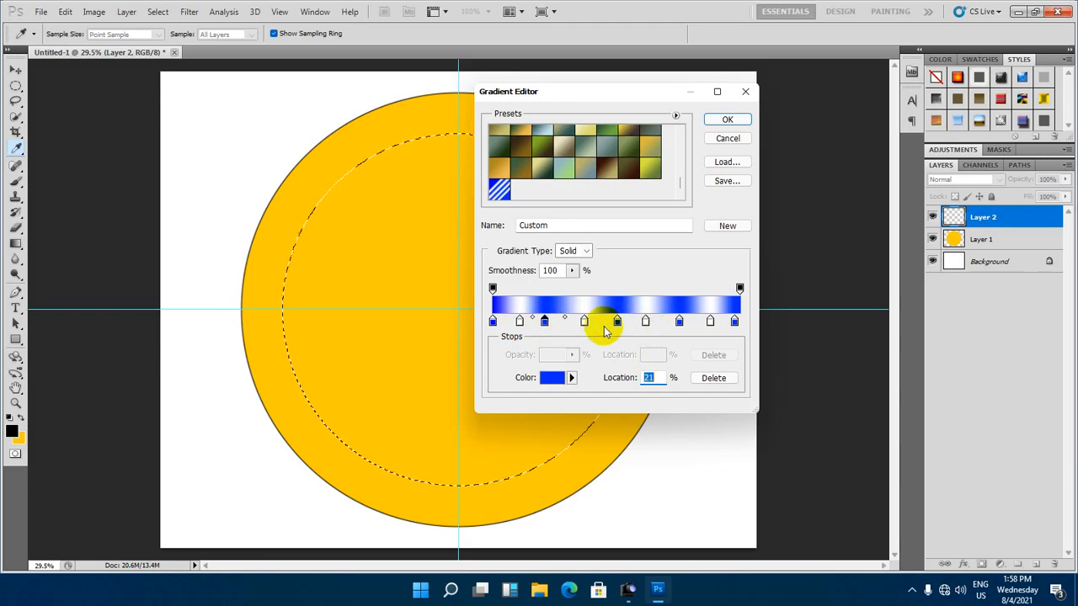
click(586, 323)
drag(585, 323, 579, 324)
click(547, 322)
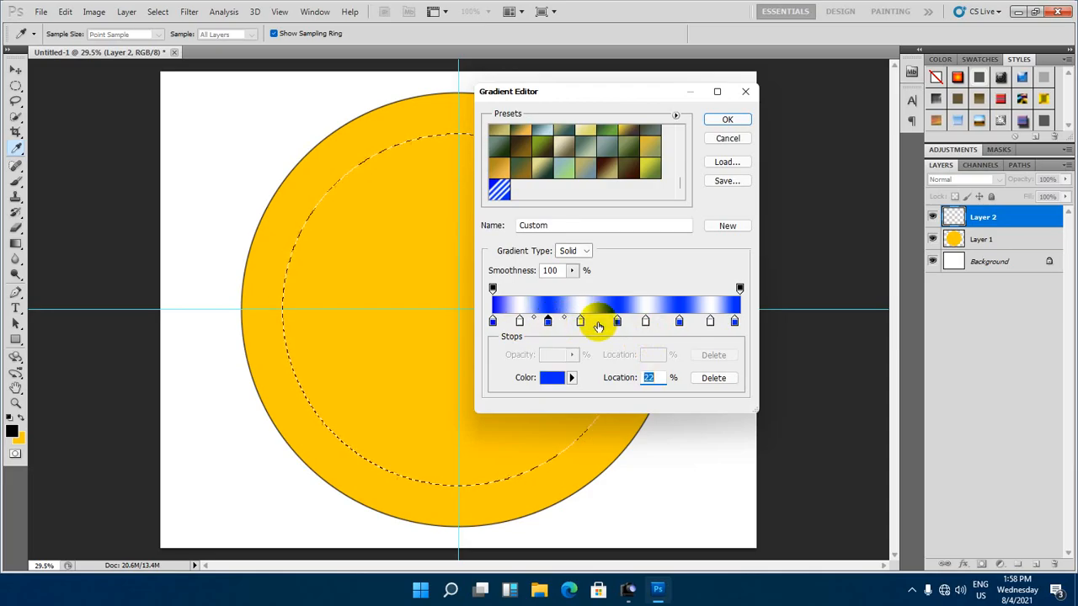
Move the last white stop to 87% and save the blue-and-white striped gradient as a new preset
drag(710, 325, 706, 325)
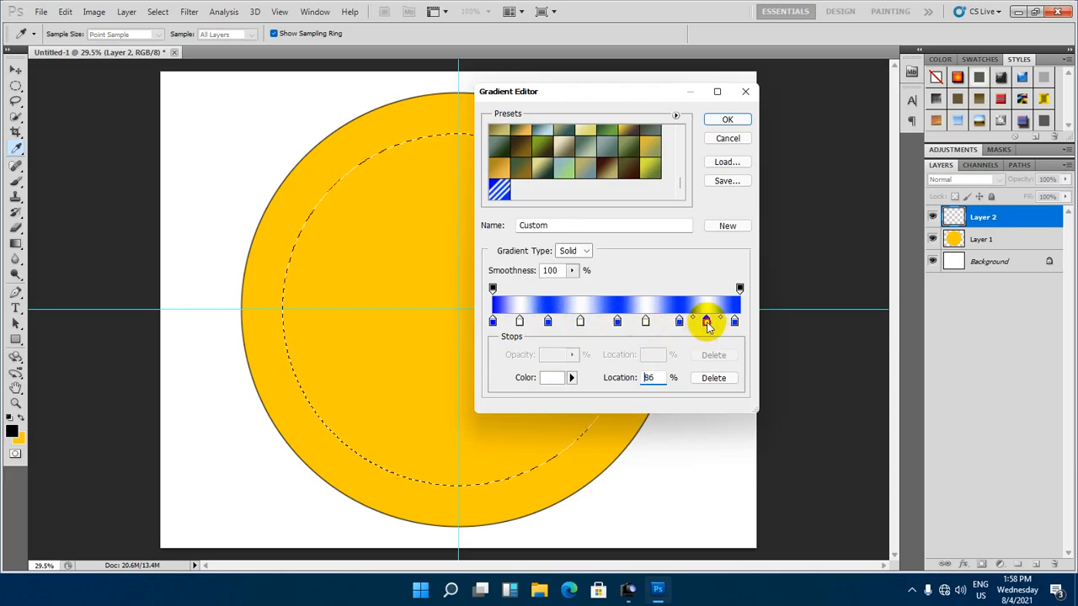
click(708, 325)
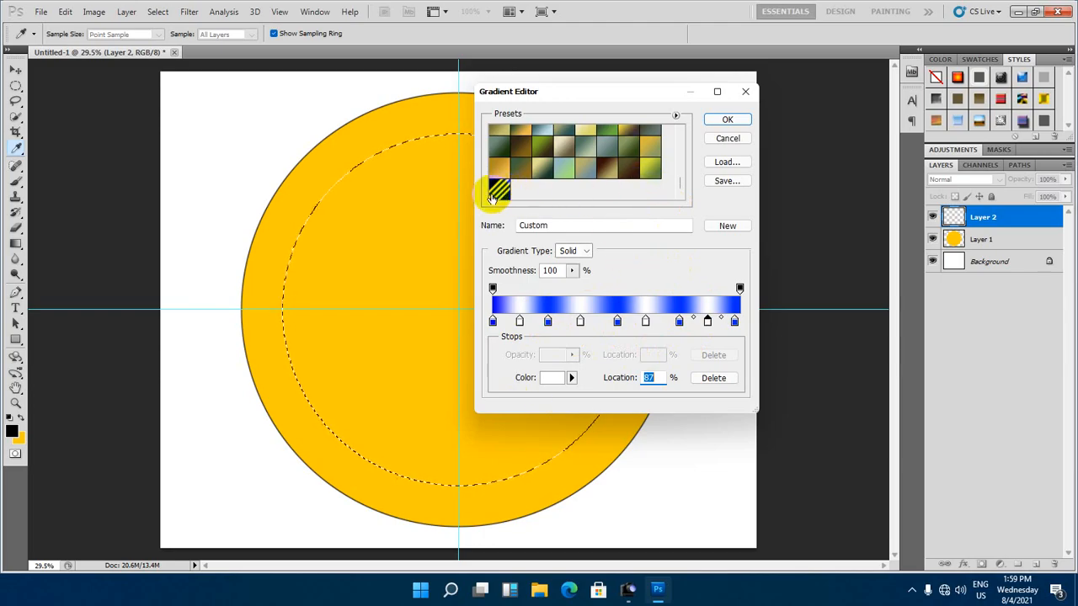
click(727, 227)
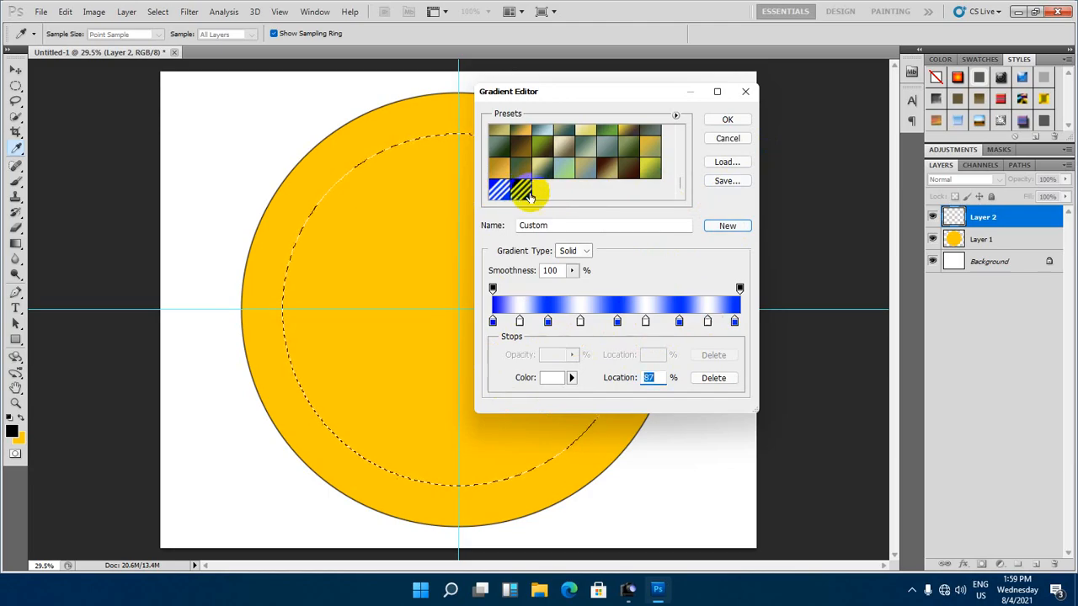
click(726, 119)
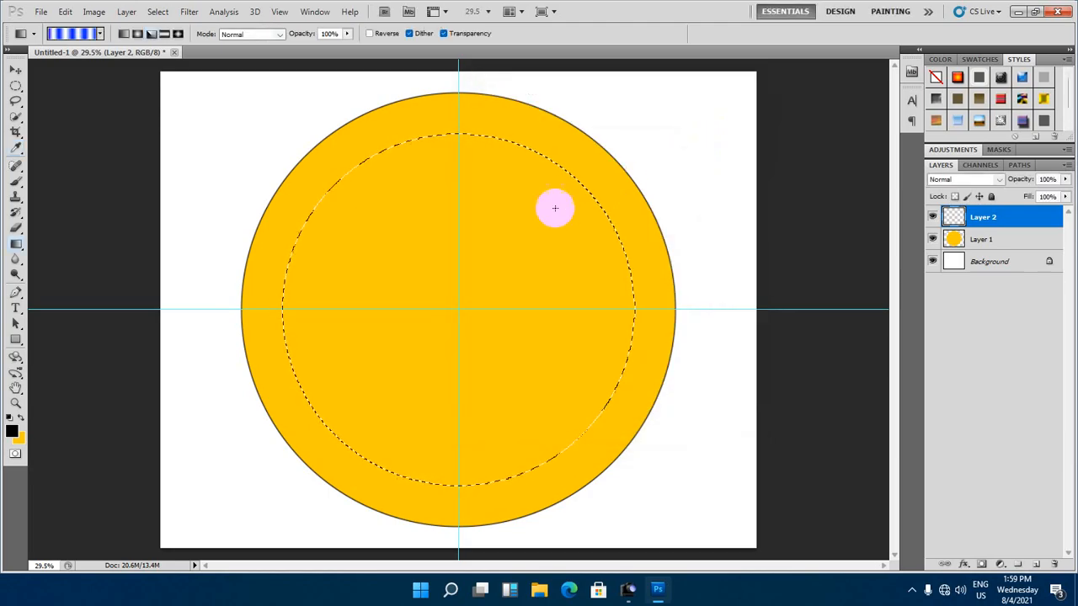
Fill the circular selection on Layer 2 with an angle gradient running horizontally from the guide intersection out past the canvas's right edge
click(152, 33)
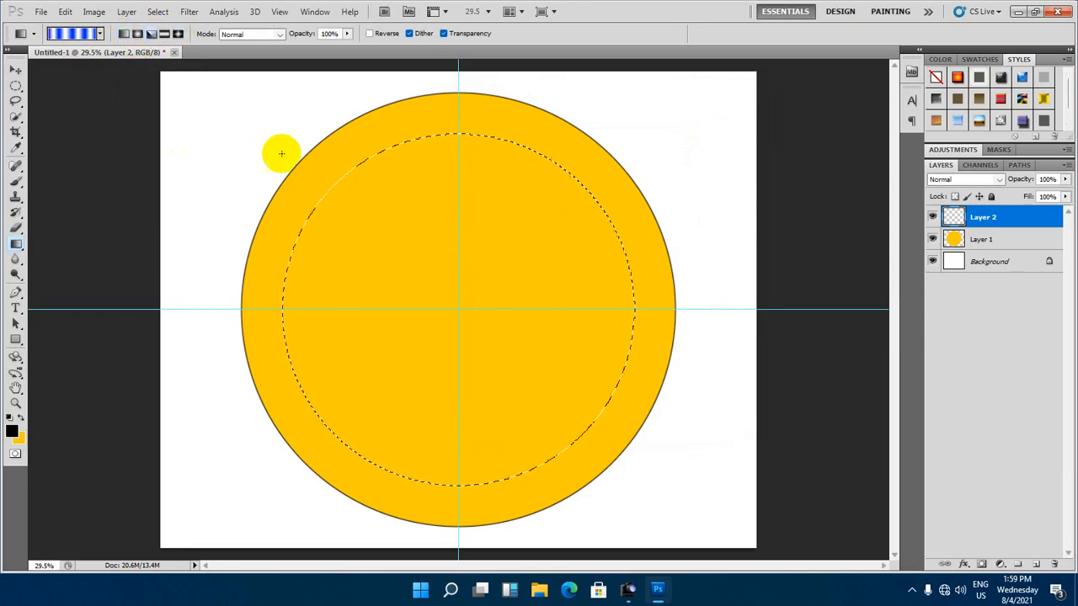
drag(473, 304, 460, 313)
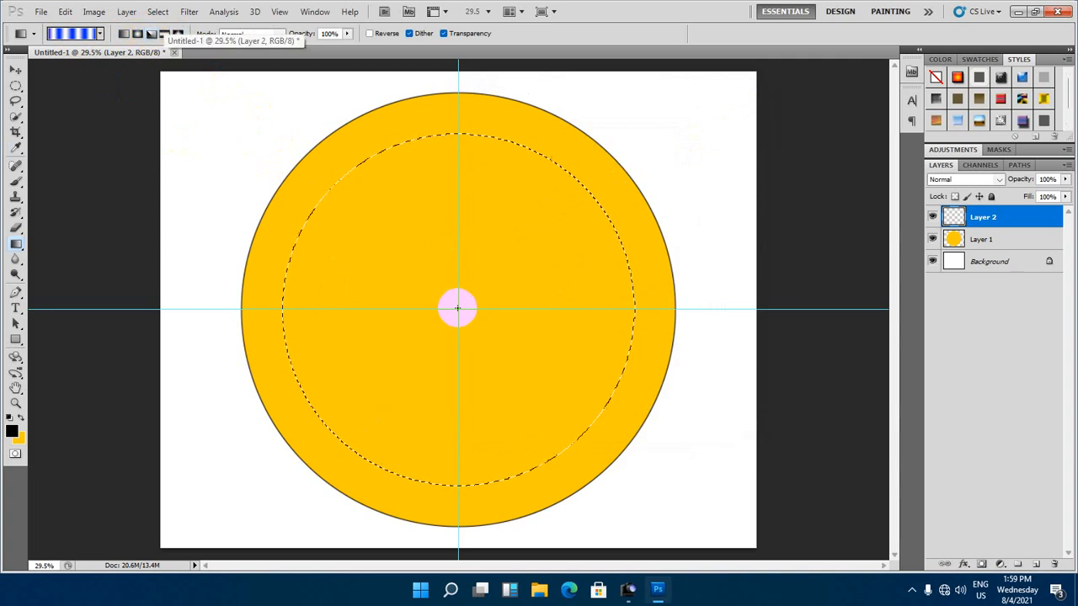
drag(458, 309, 459, 310)
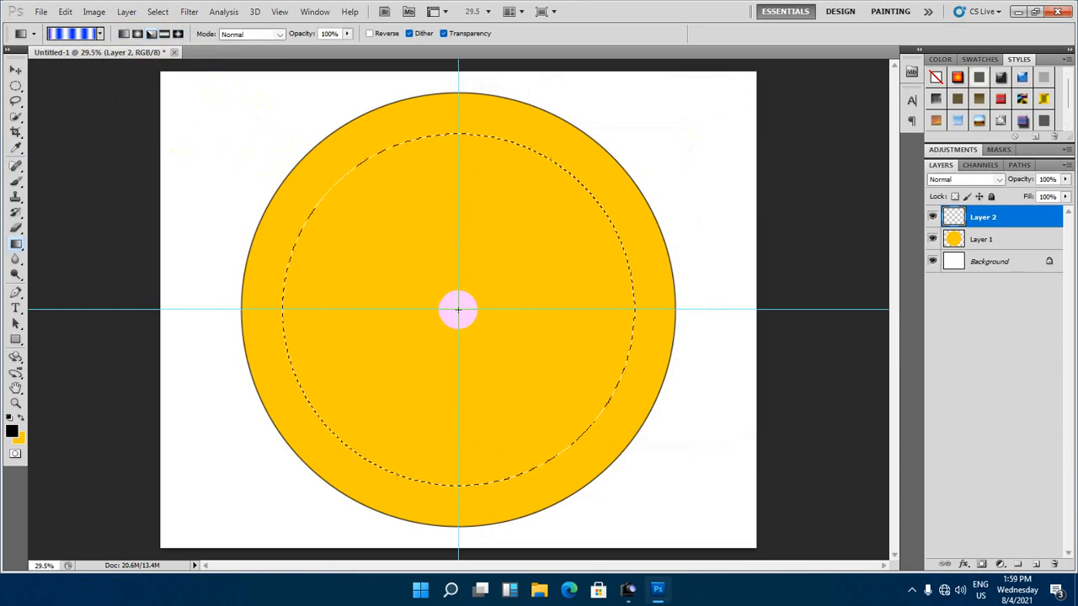
drag(583, 332, 913, 332)
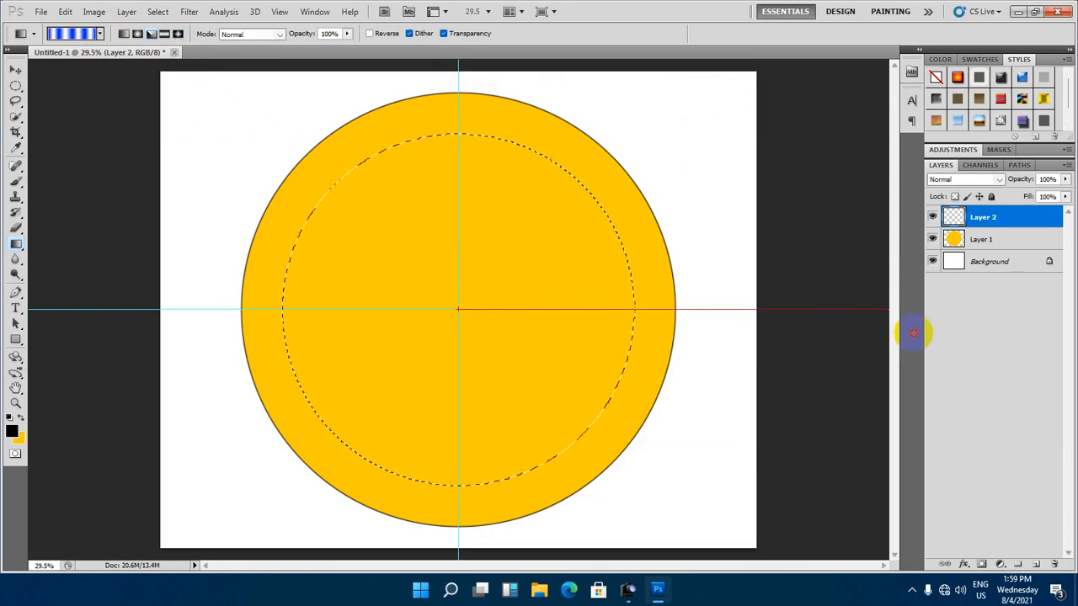
scroll(445, 306, down, 1)
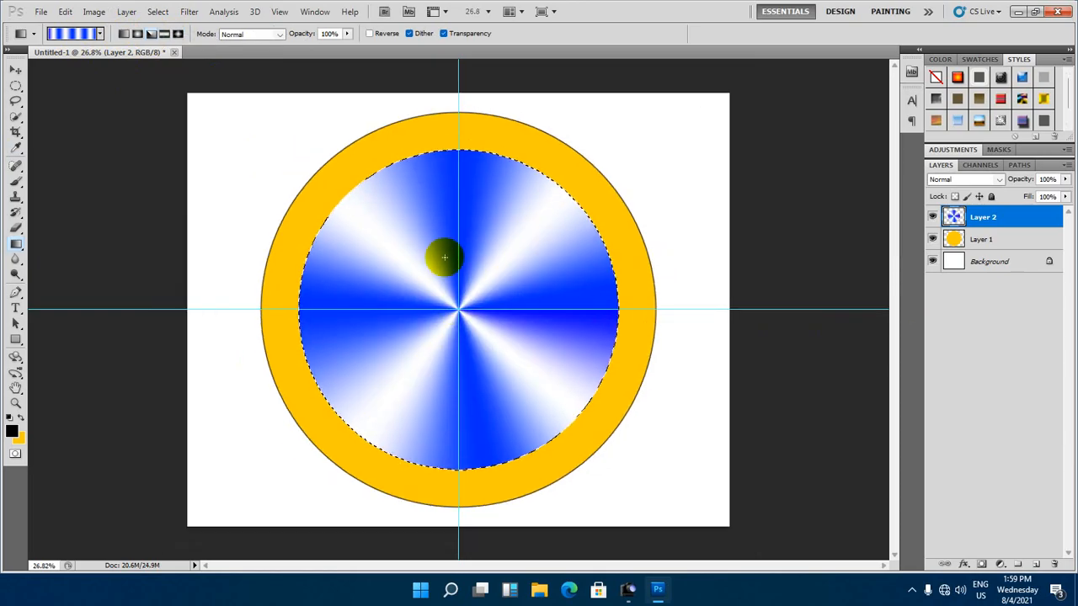
Stroke the gradient circle with a 4 px black centred outline and deselect it
click(65, 12)
click(91, 246)
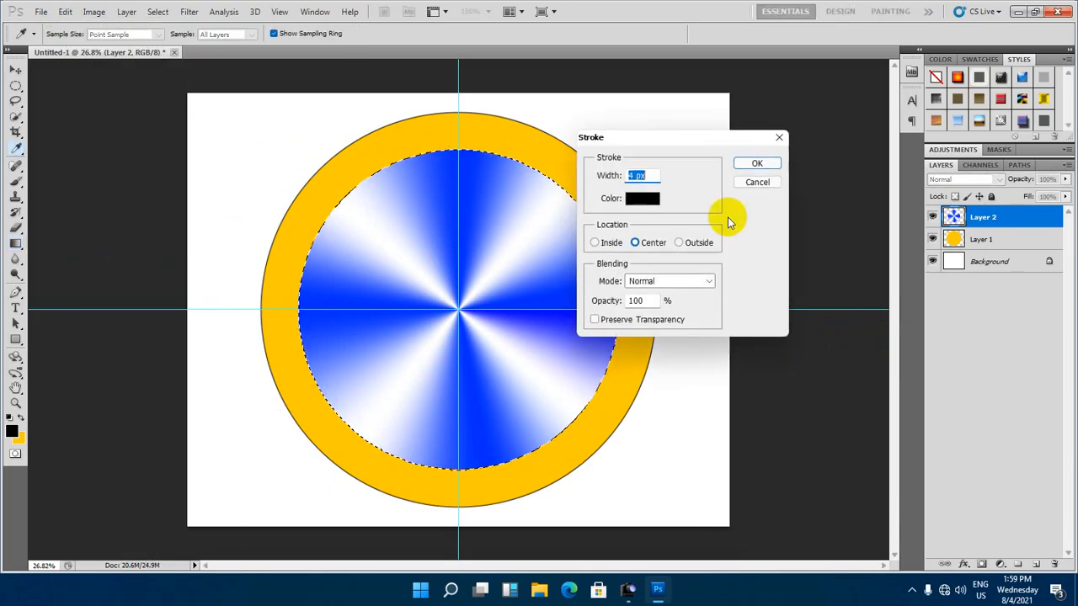
click(758, 163)
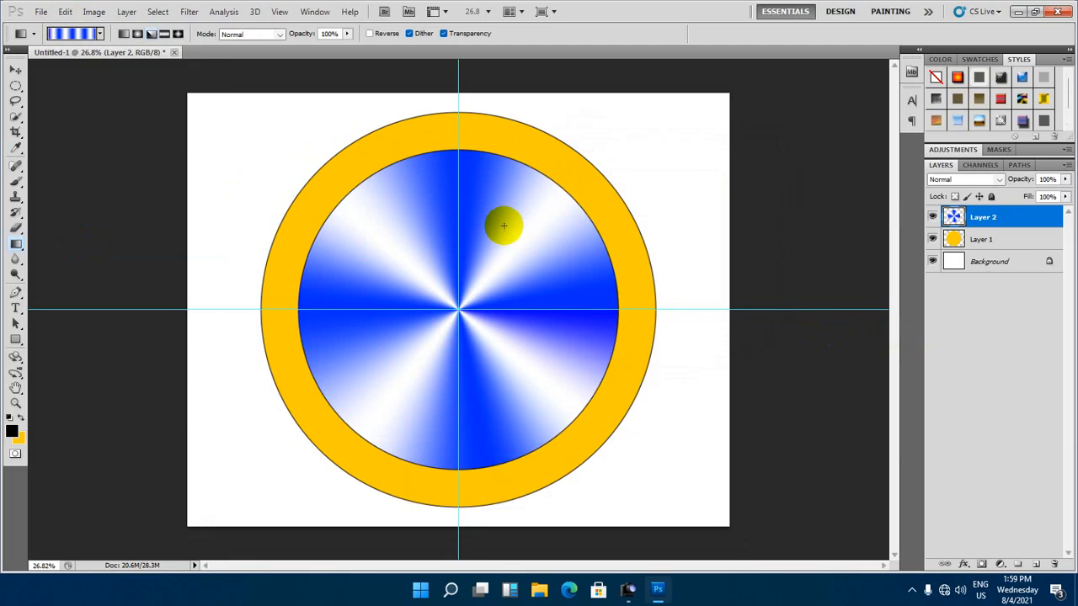
scroll(505, 234, down, 3)
scroll(358, 193, up, 4)
scroll(459, 200, down, 1)
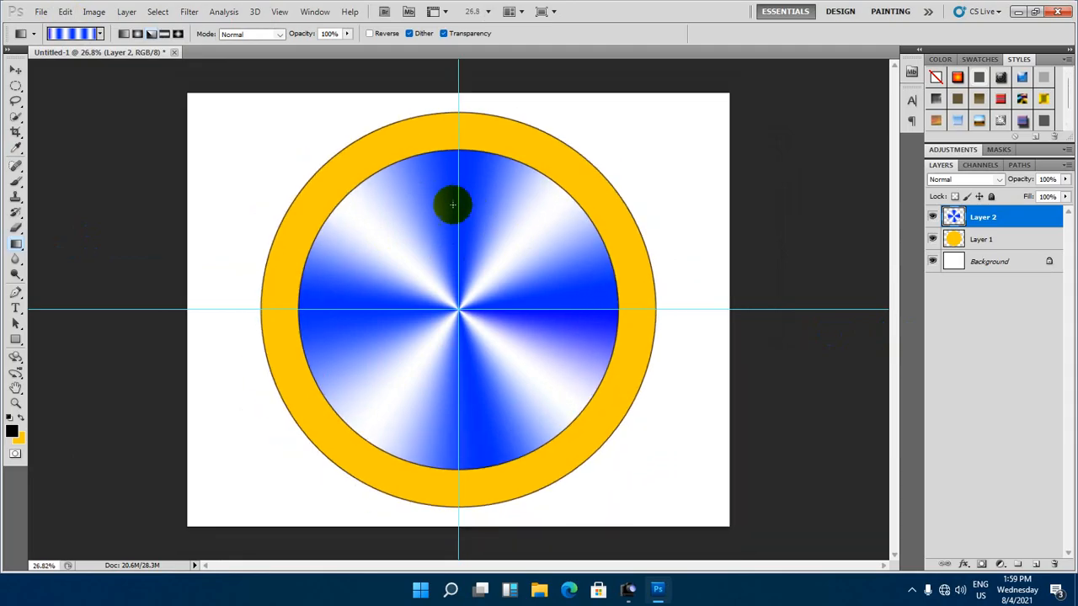
scroll(452, 205, up, 1)
Scale the gradient circle on Layer 2 to 97.71% about its centre
click(17, 69)
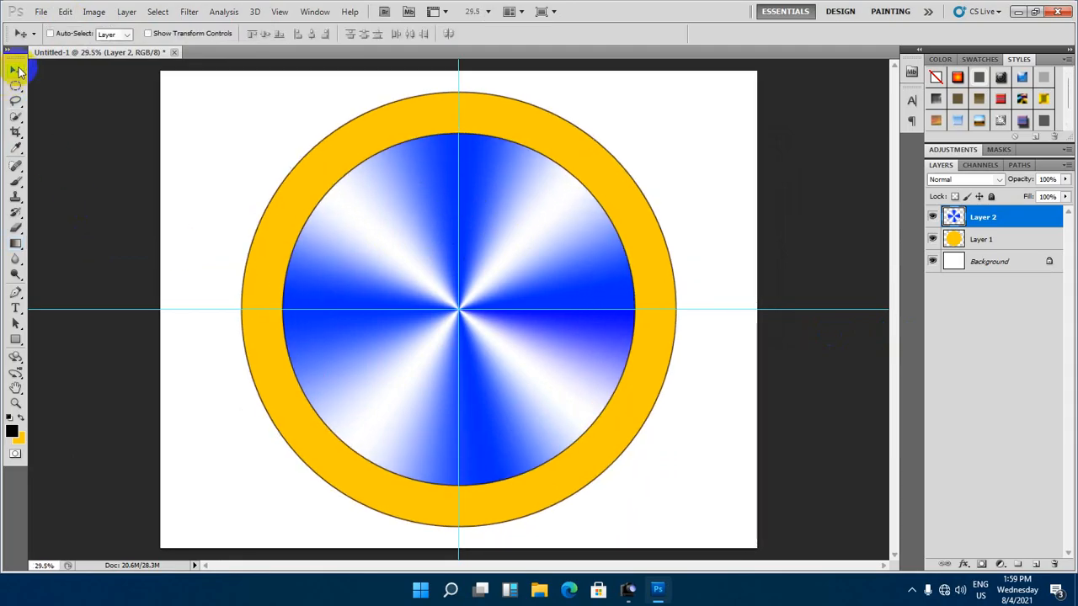
click(274, 278)
key(ctrl+t)
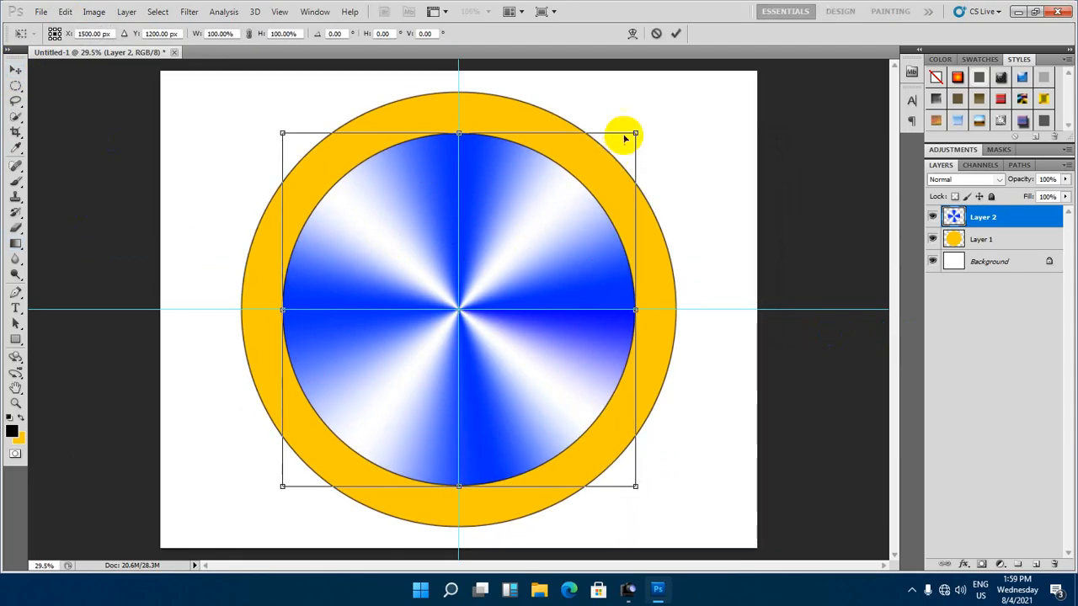
drag(640, 129, 640, 137)
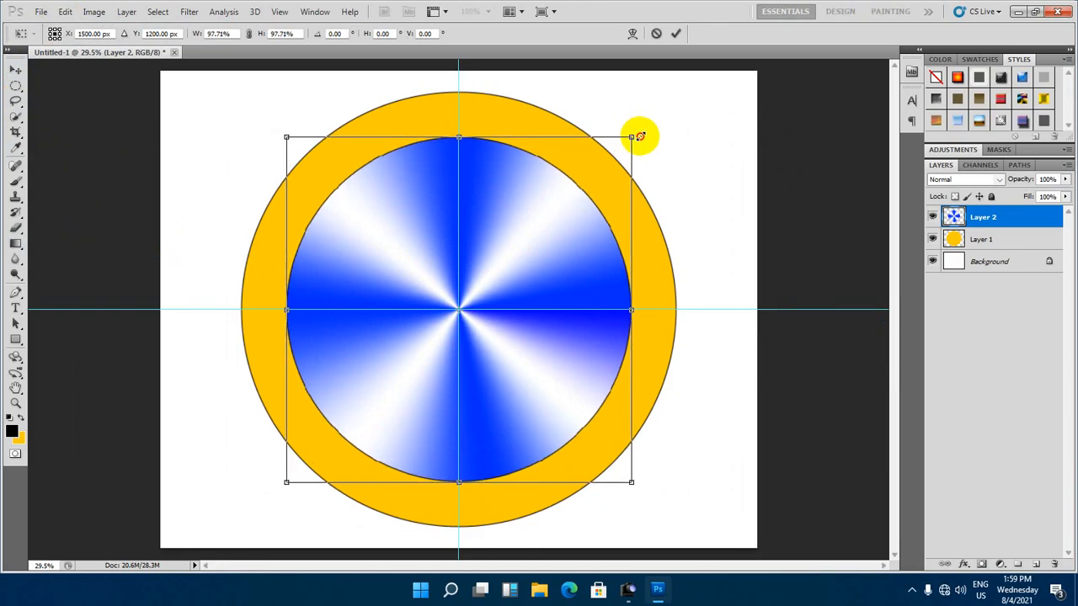
click(675, 33)
scroll(399, 286, down, 2)
scroll(381, 255, up, 3)
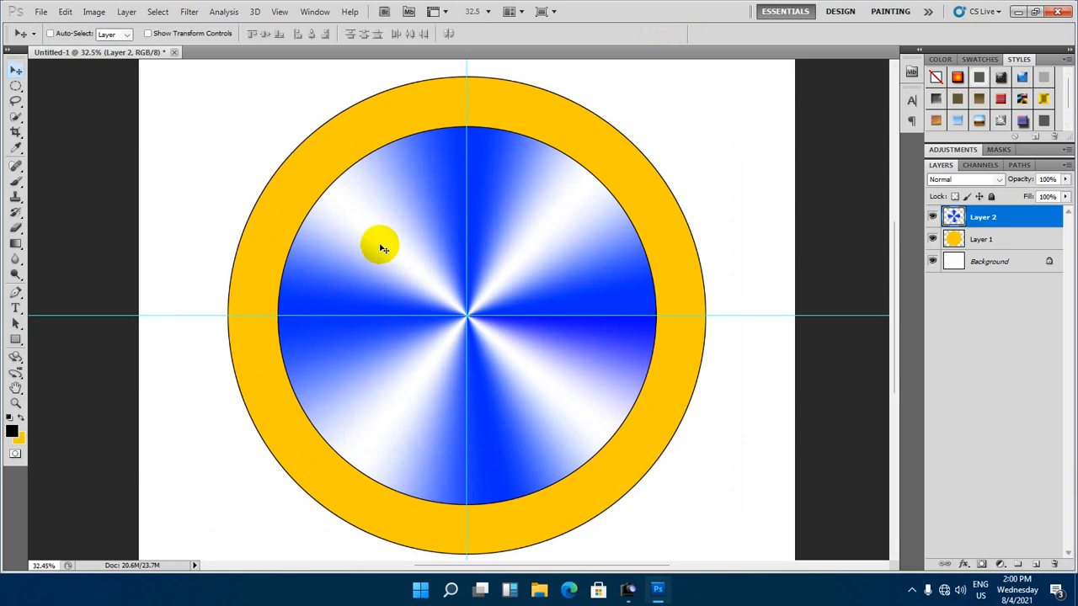
Shrink the gradient circle slightly more about its centre, keeping its proportions
key(ctrl+t)
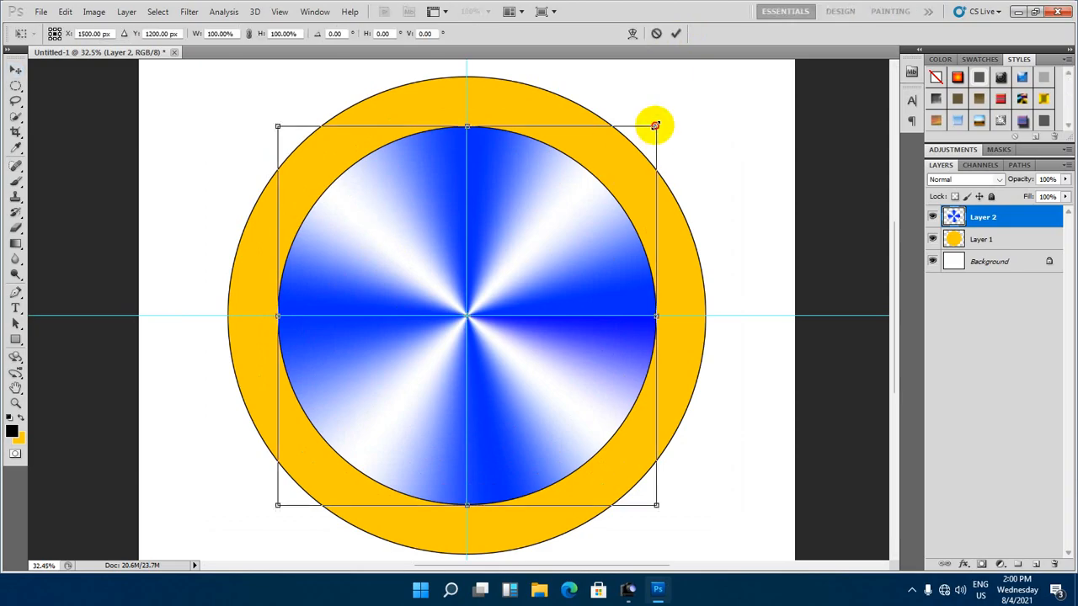
drag(655, 126, 650, 124)
click(676, 33)
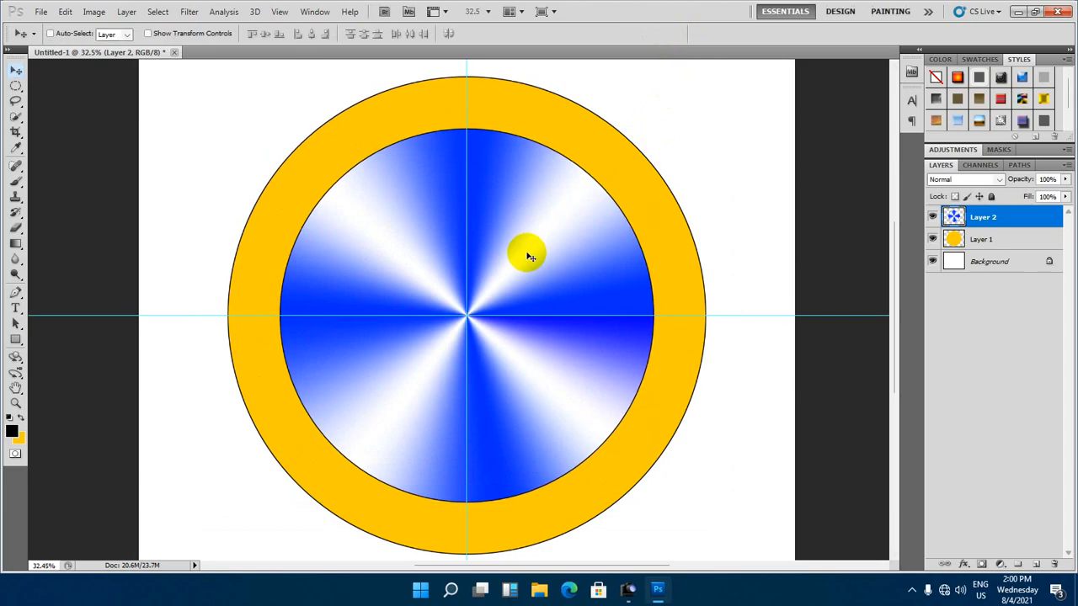
scroll(528, 256, down, 3)
scroll(493, 268, up, 3)
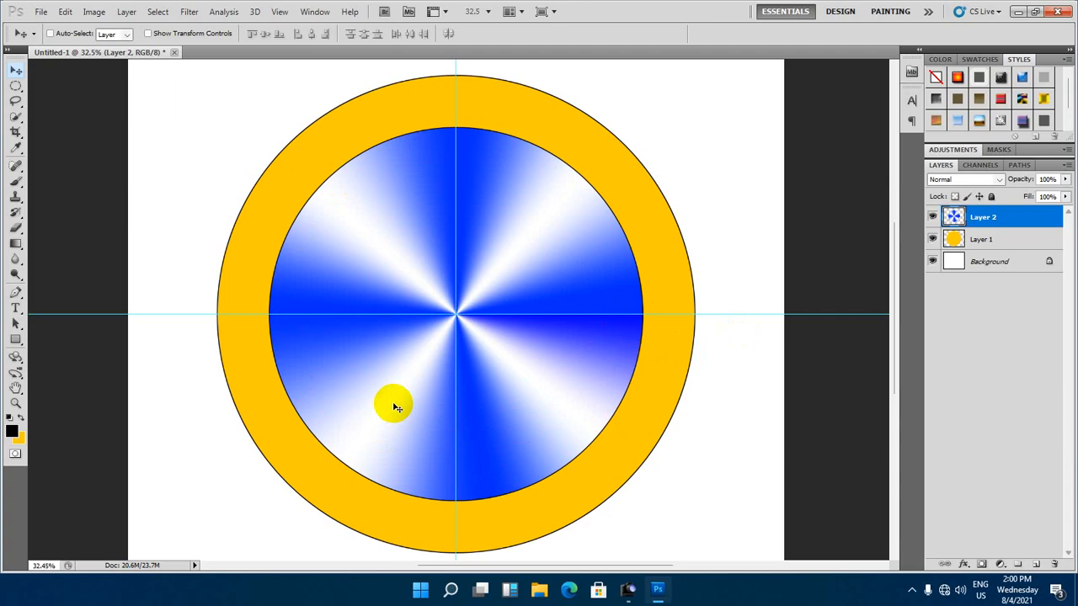
Load Layer 2's circle as a selection, stroke it with a 5 px black centred outline and deselect
ctrl+click(952, 217)
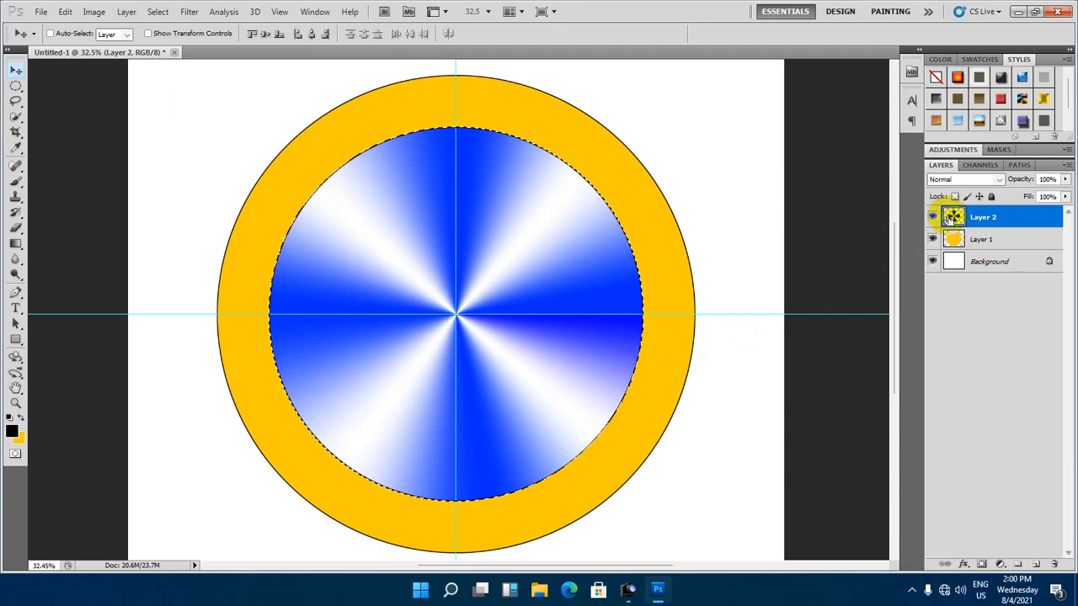
click(65, 12)
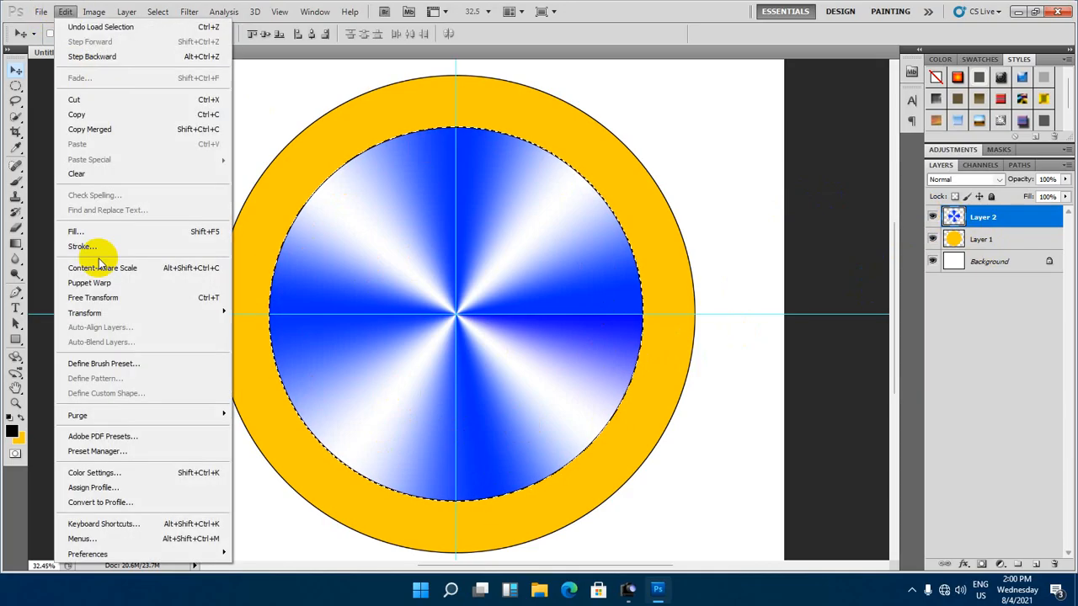
click(85, 246)
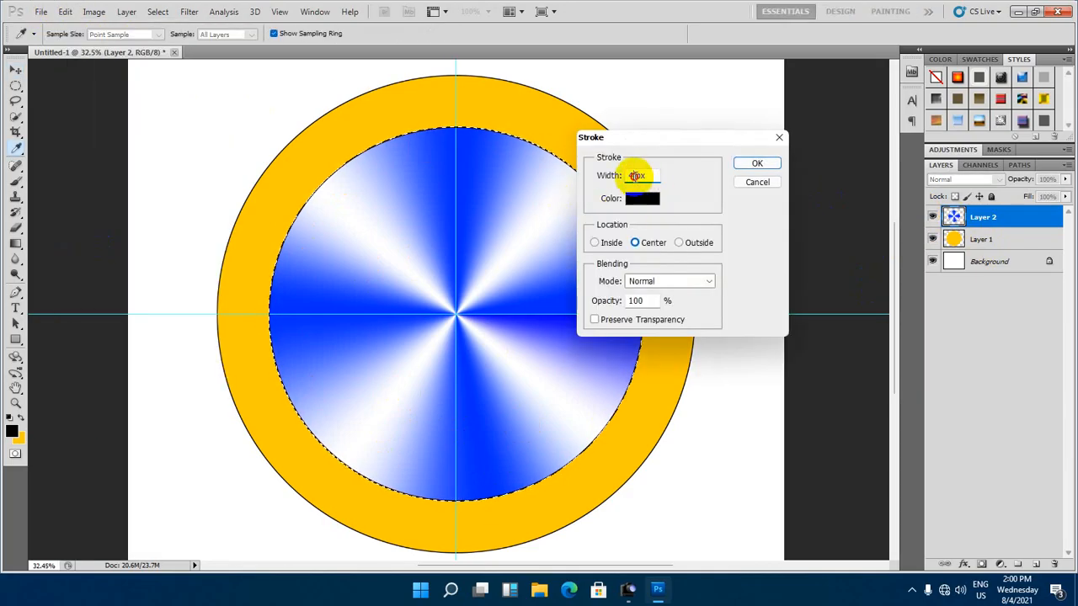
text(5)
click(742, 165)
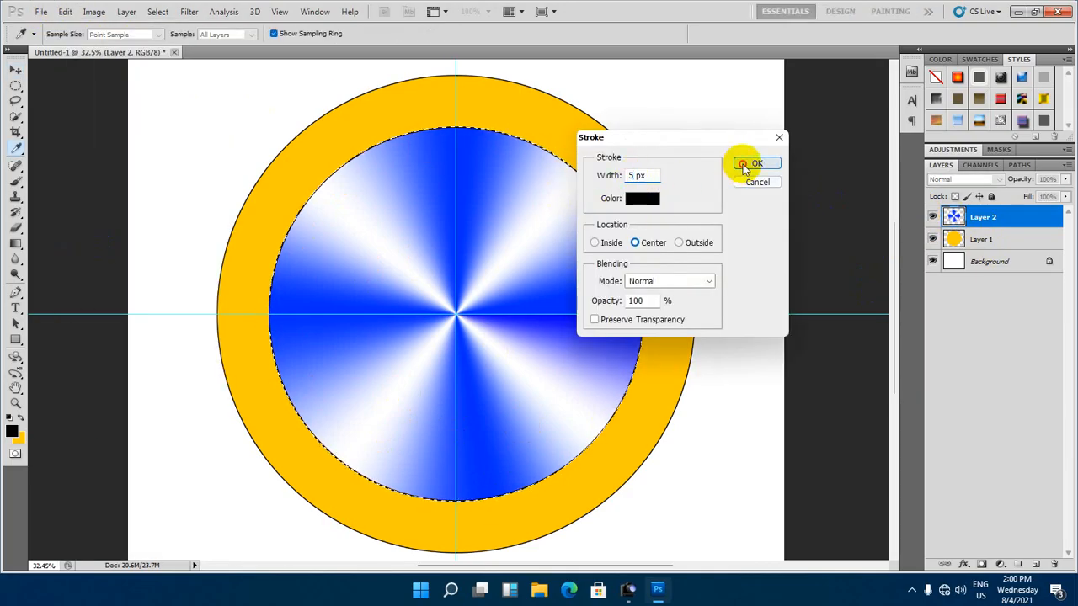
key(v)
key(ctrl+d)
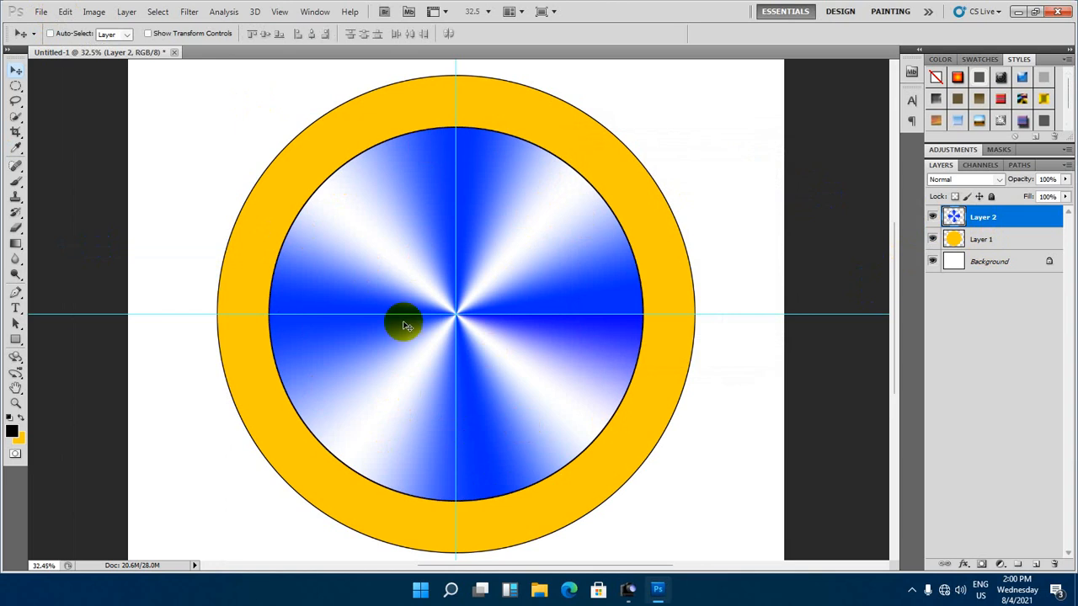
scroll(478, 435, down, 2)
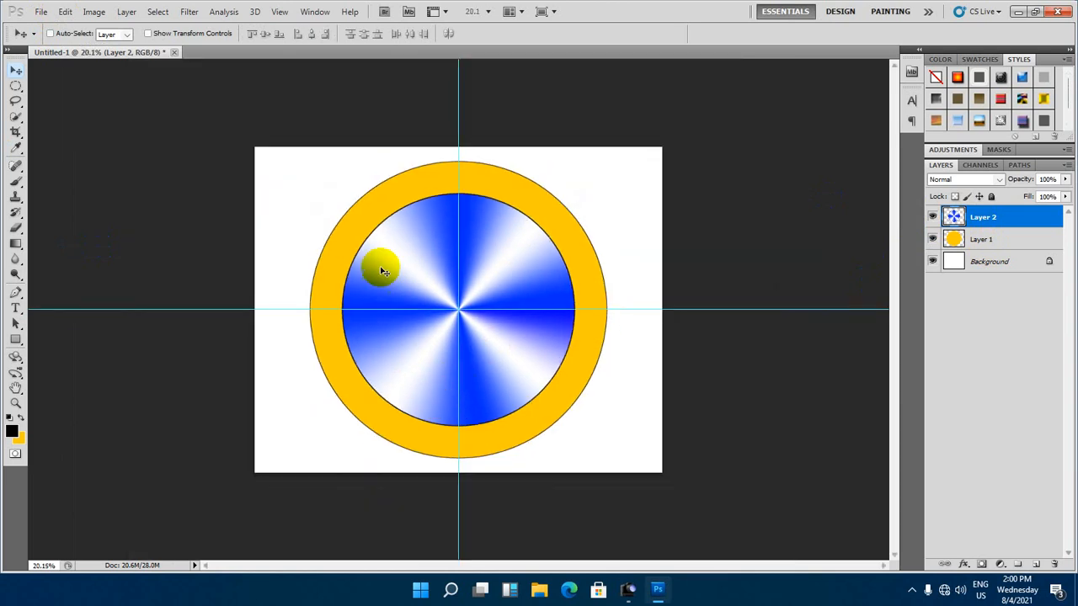
scroll(383, 272, up, 2)
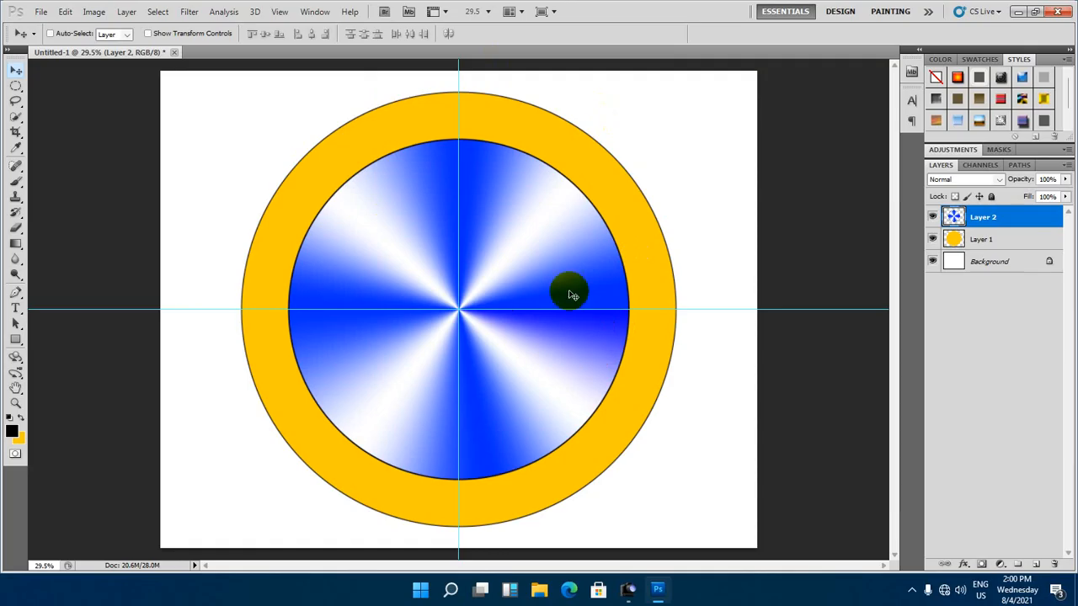
Add a new layer above Layer 2 and draw a rectangular path in the guides' upper-right quadrant, with its lower-left corner at the centre
scroll(470, 285, up, 1)
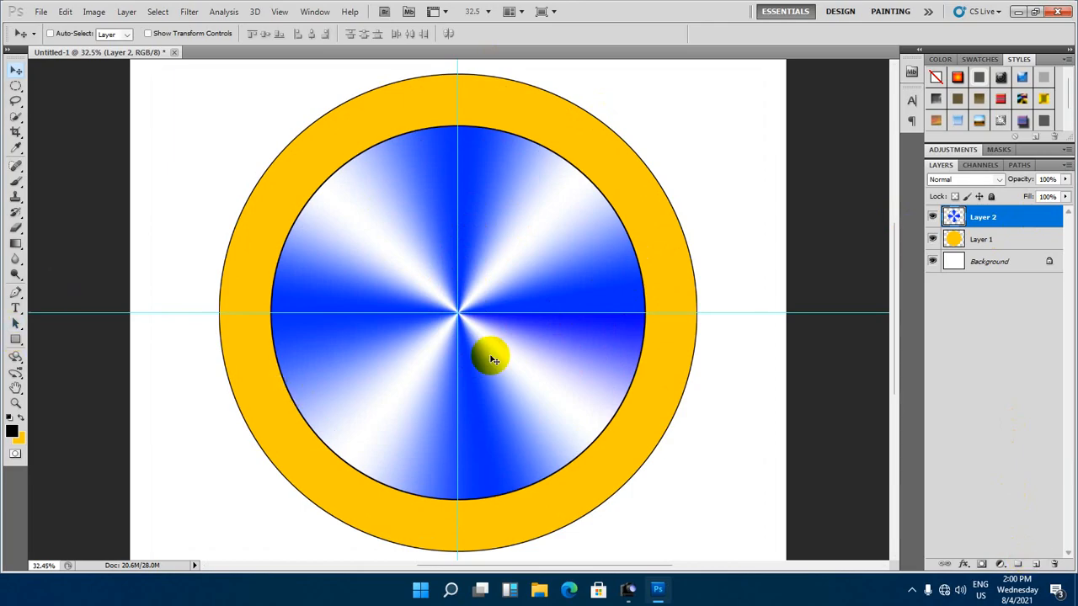
click(1035, 564)
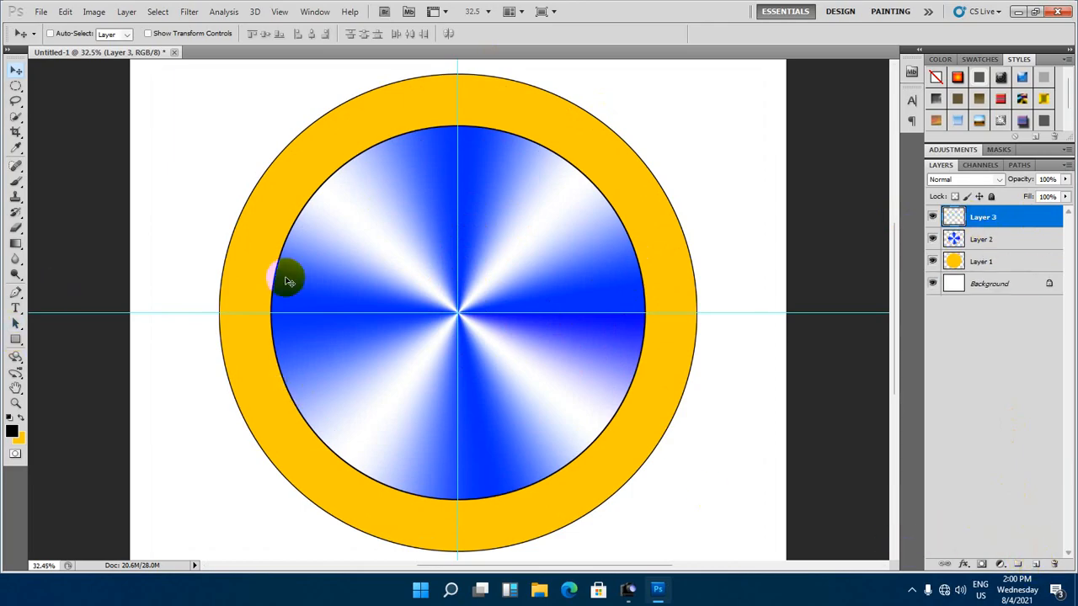
drag(20, 345, 89, 342)
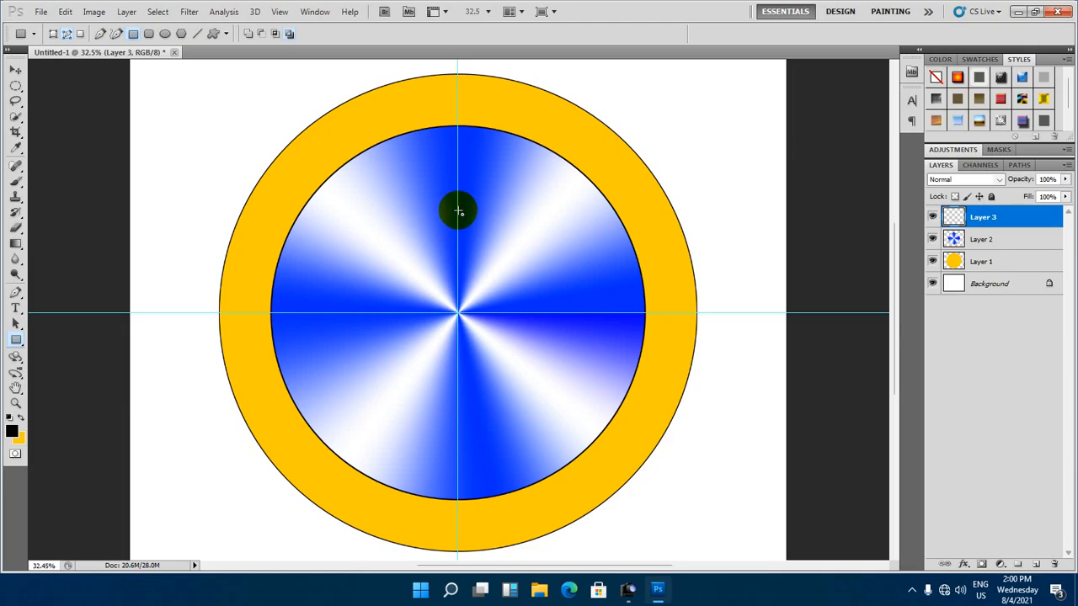
drag(458, 211, 553, 315)
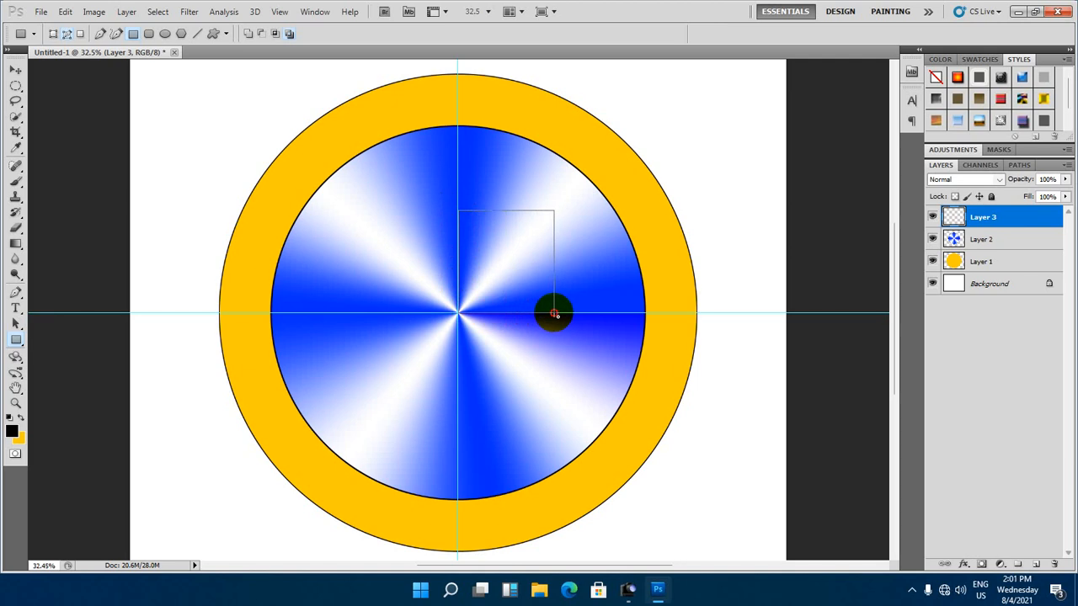
drag(554, 313, 566, 315)
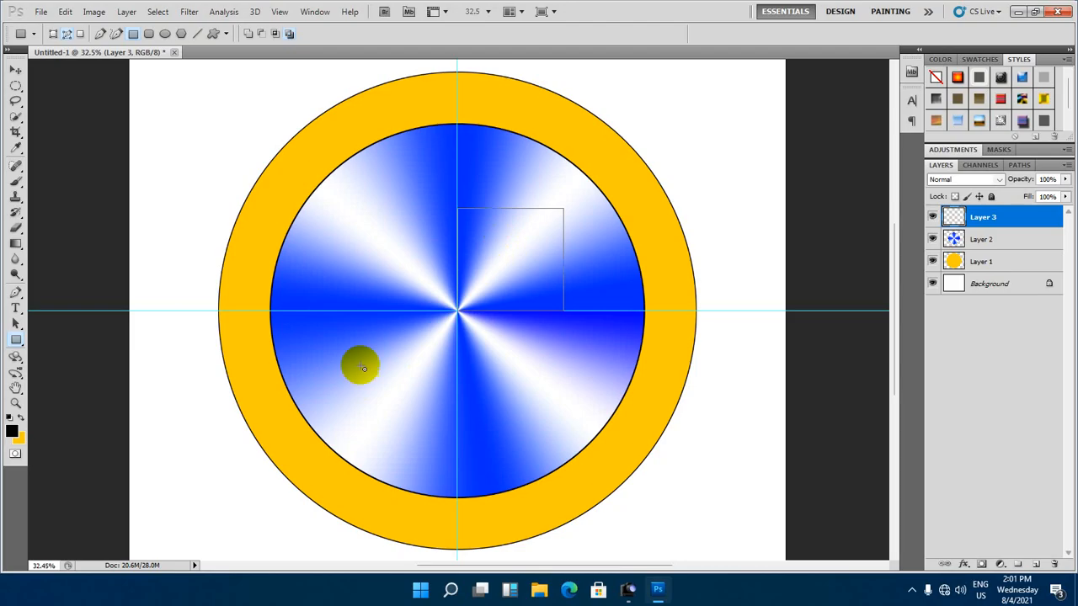
Hide Layer 1 and Layer 2, and select all anchor points of the rectangular path
scroll(514, 286, up, 1)
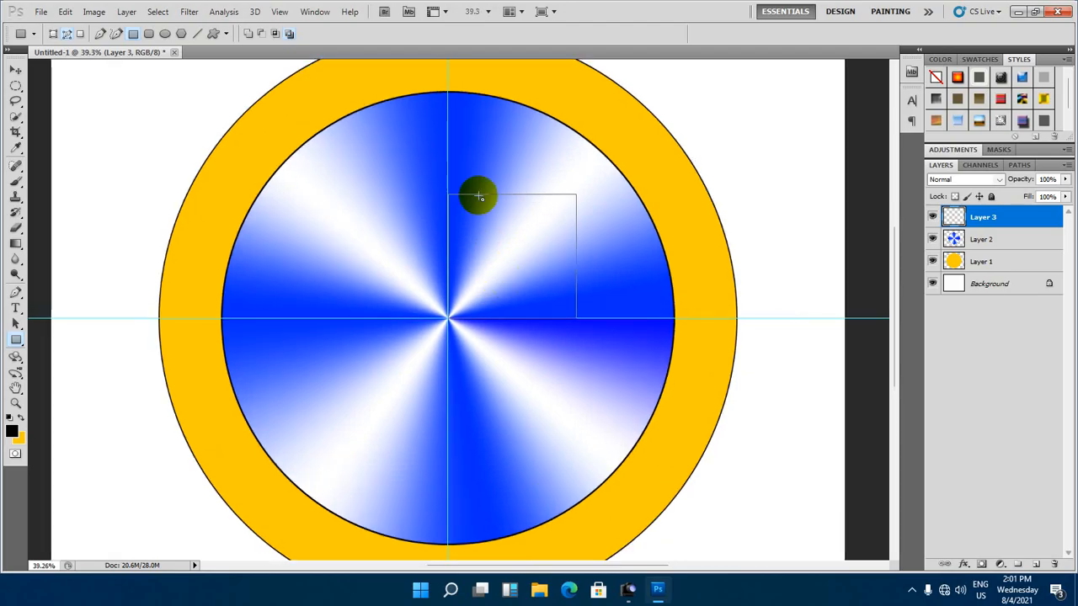
click(933, 262)
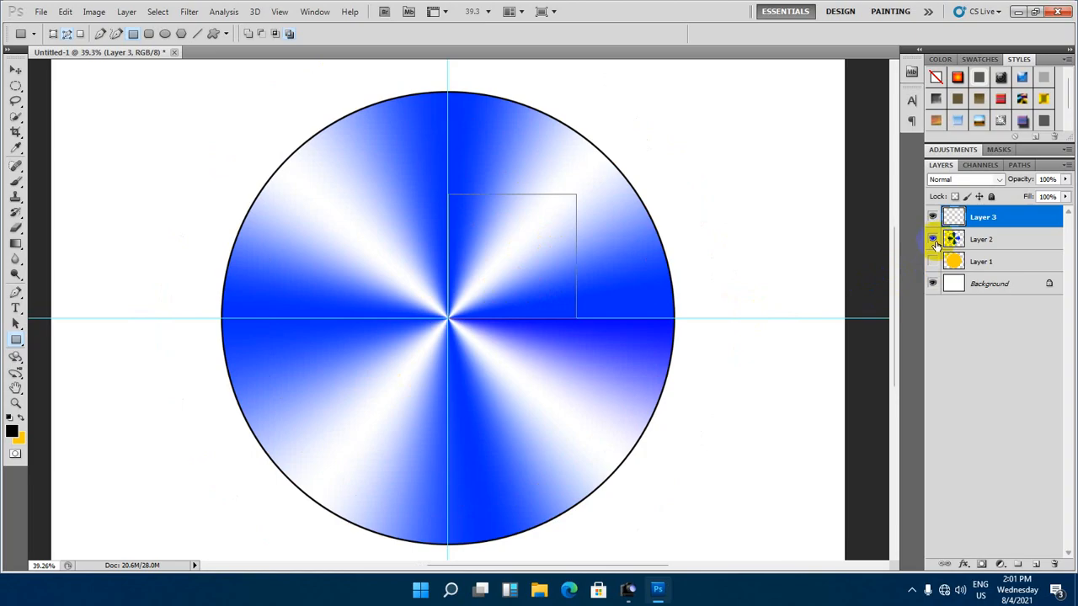
click(933, 240)
scroll(497, 278, up, 1)
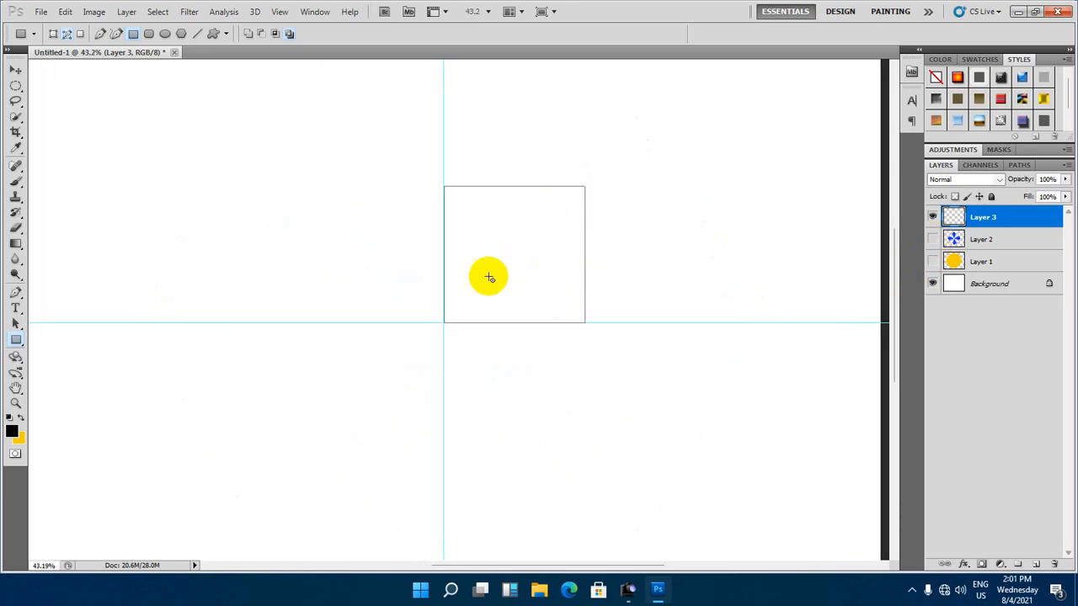
click(15, 325)
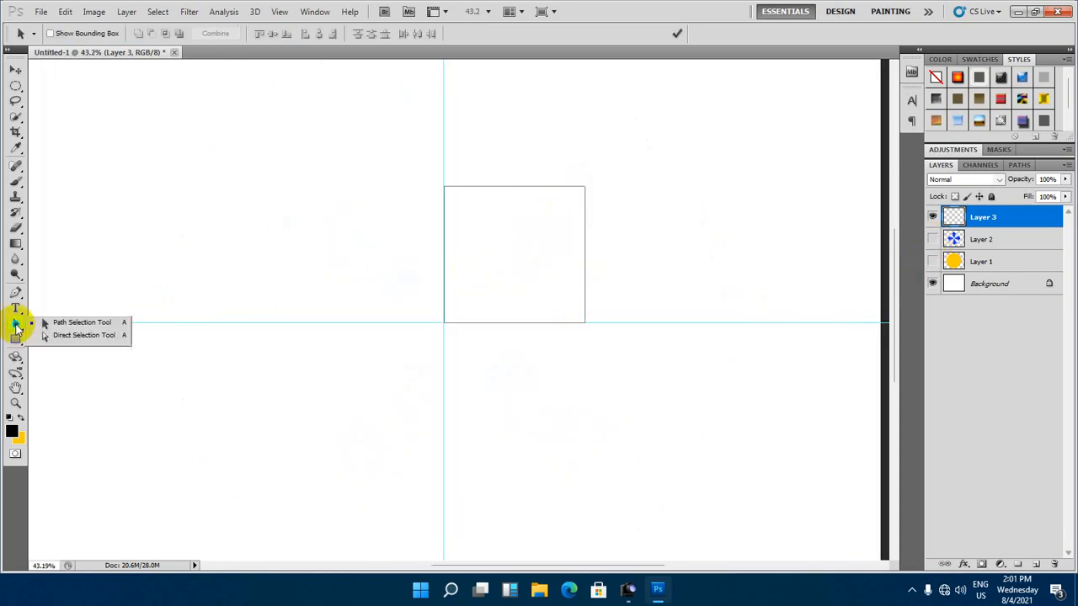
click(83, 335)
drag(419, 140, 697, 335)
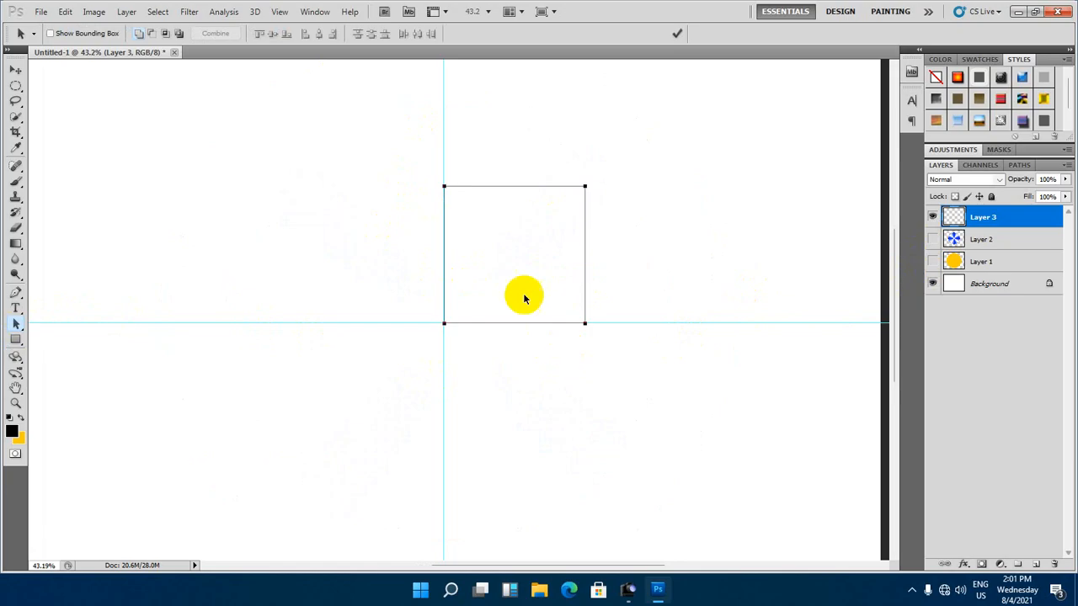
Pull vertical curve handles out of the path's upper-left anchor so the top edge arches upward
click(16, 295)
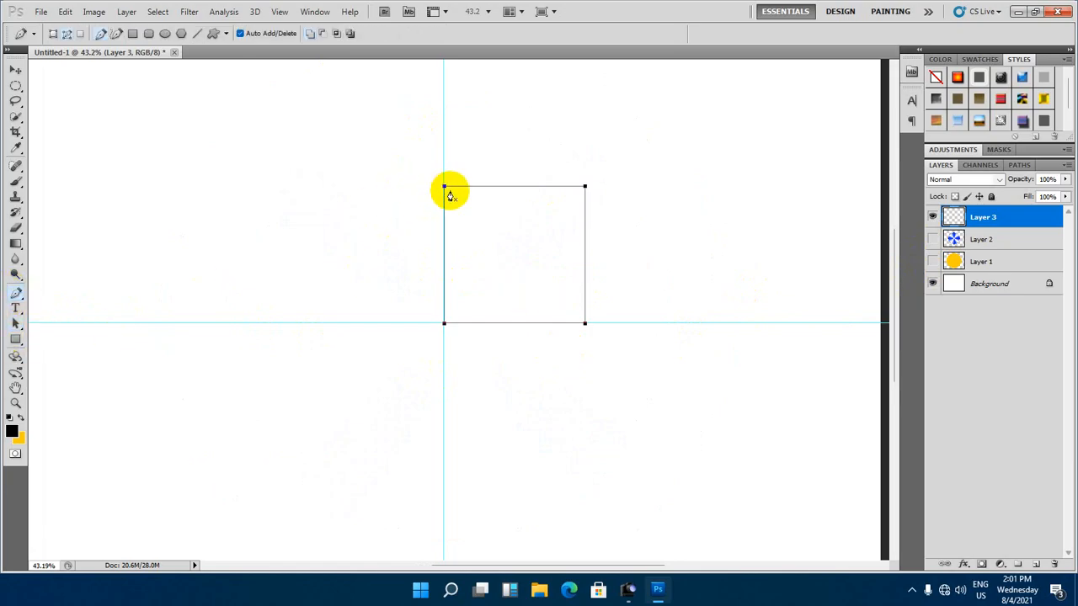
scroll(447, 190, up, 1)
scroll(449, 194, up, 1)
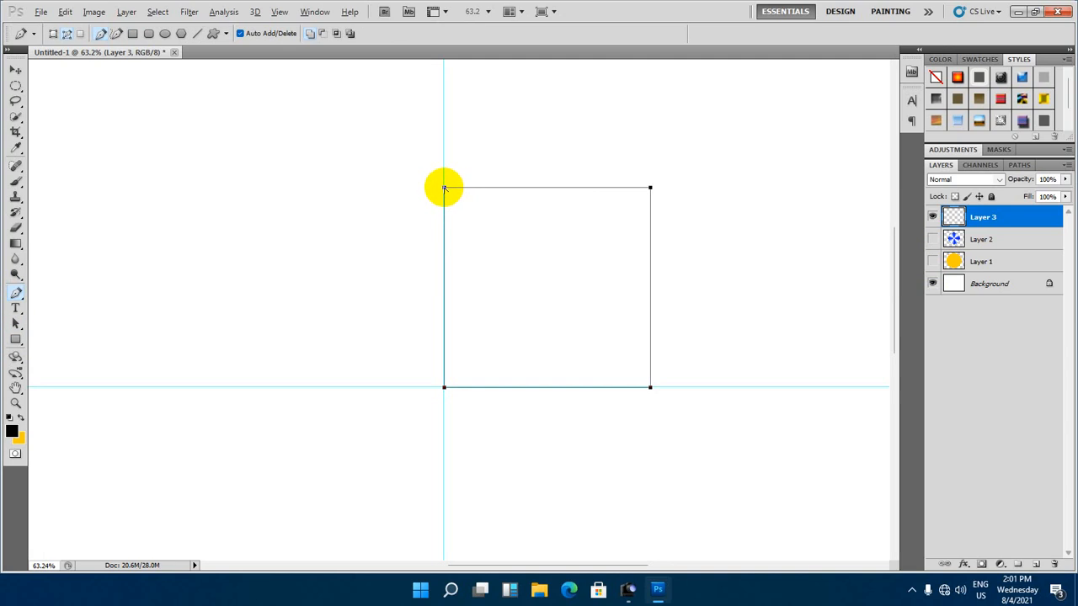
click(445, 188)
drag(443, 189, 442, 111)
key(alt+shift)
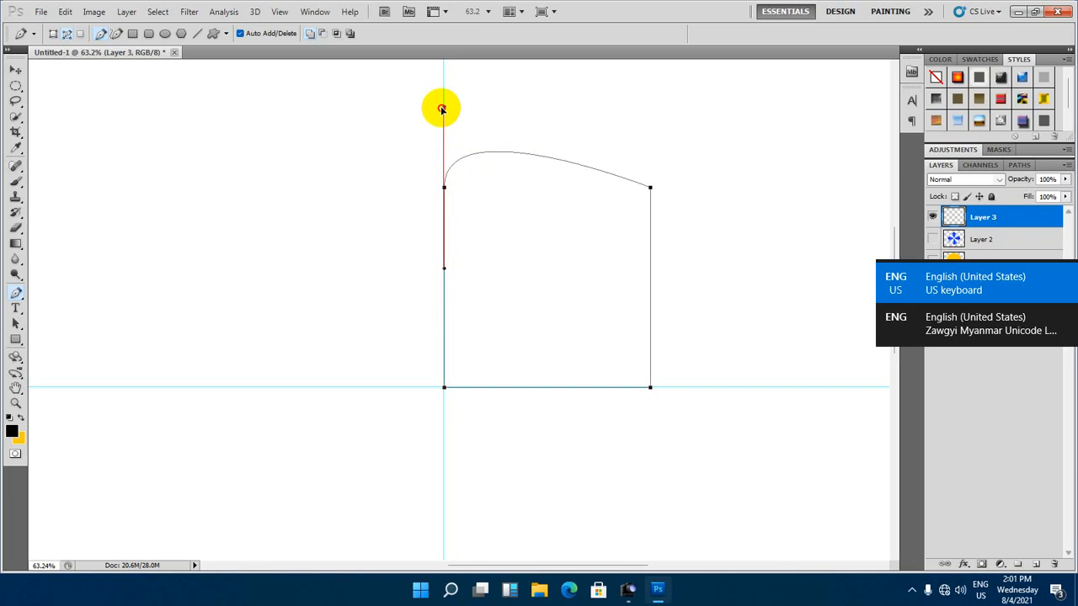
drag(442, 109, 442, 104)
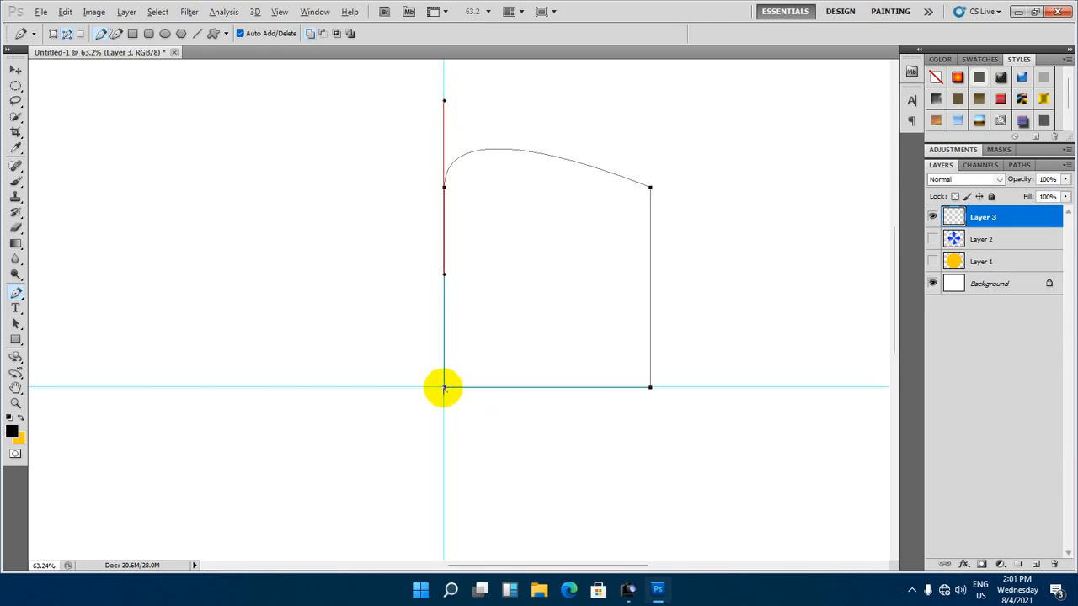
Pull vertical curve handles out of the path's two bottom anchors so the bottom edge arches upward
drag(444, 387, 439, 452)
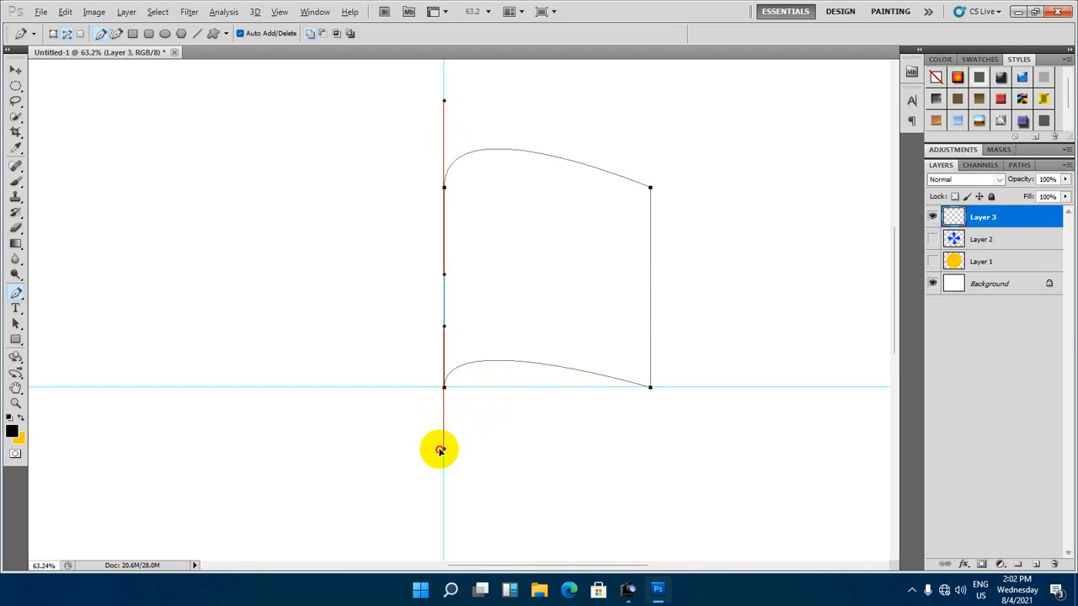
drag(439, 451, 446, 487)
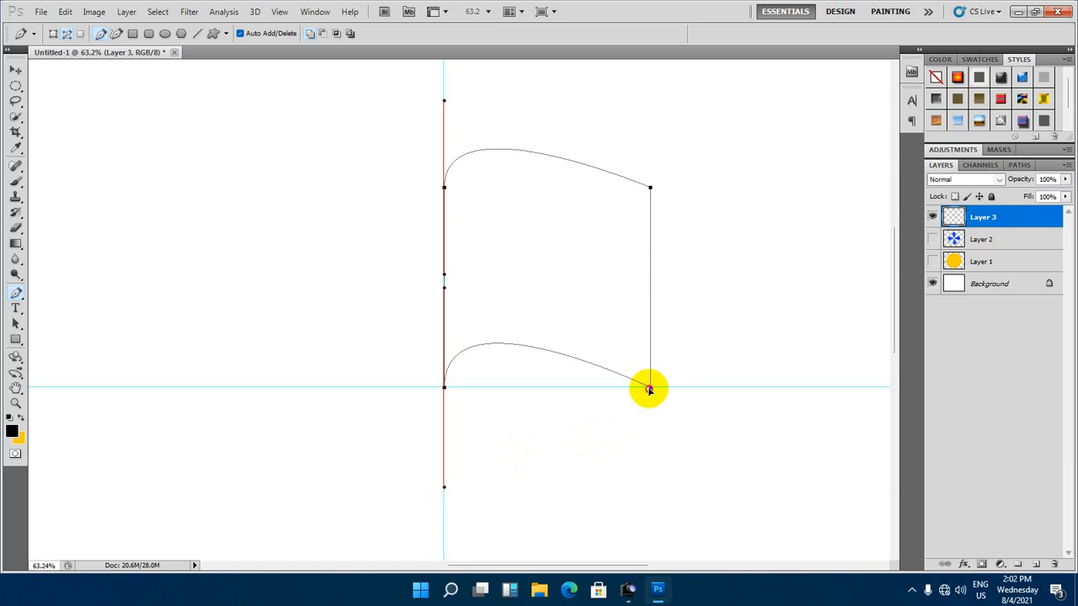
drag(648, 390, 647, 355)
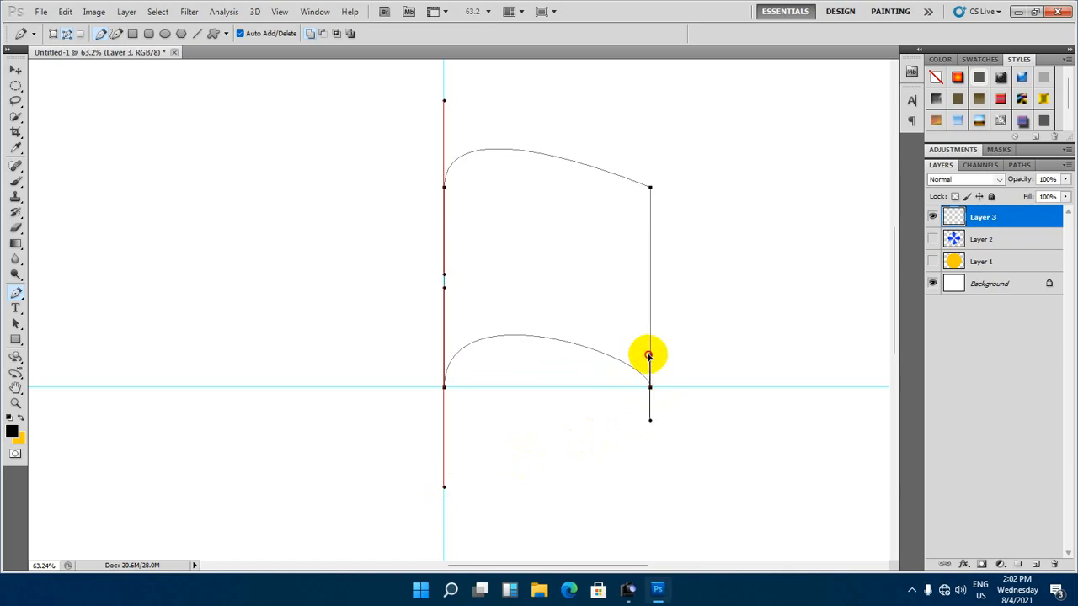
drag(650, 355, 653, 360)
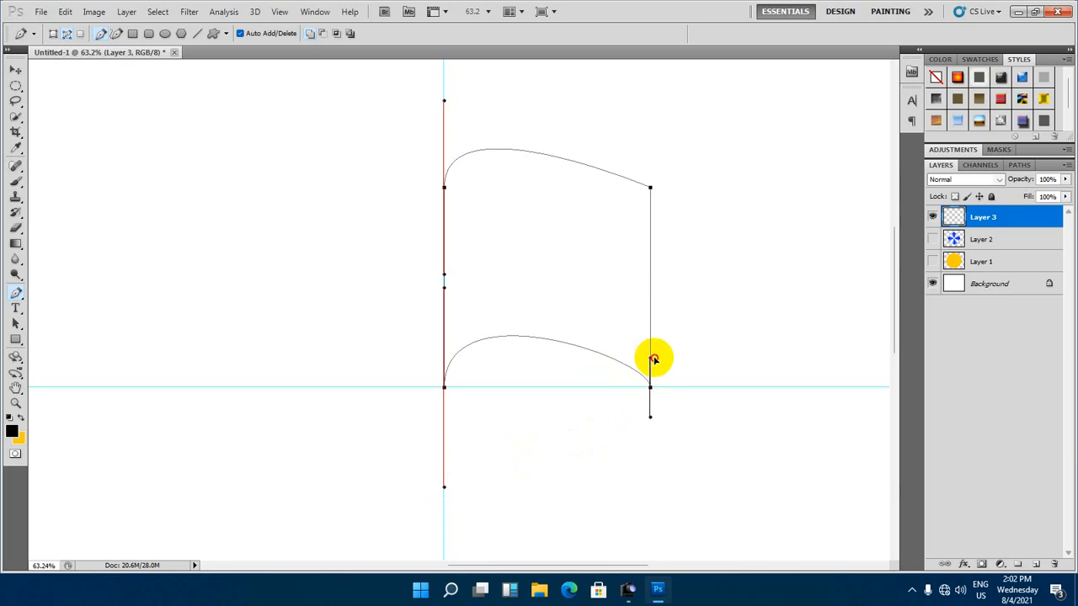
drag(653, 361, 550, 320)
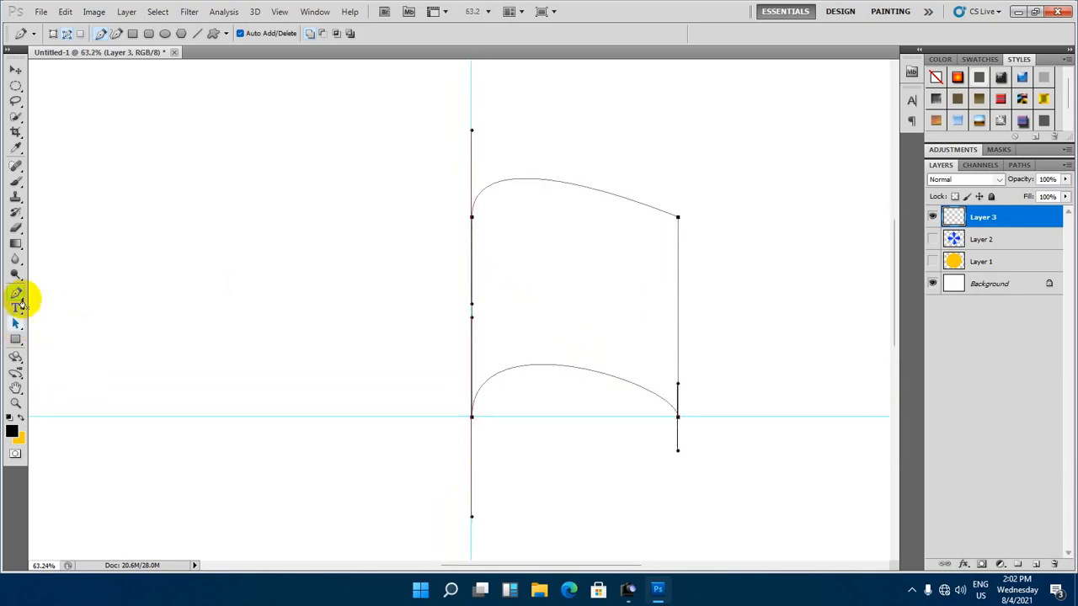
Deselect the curved path's anchor points and convert the path into a selection
click(24, 73)
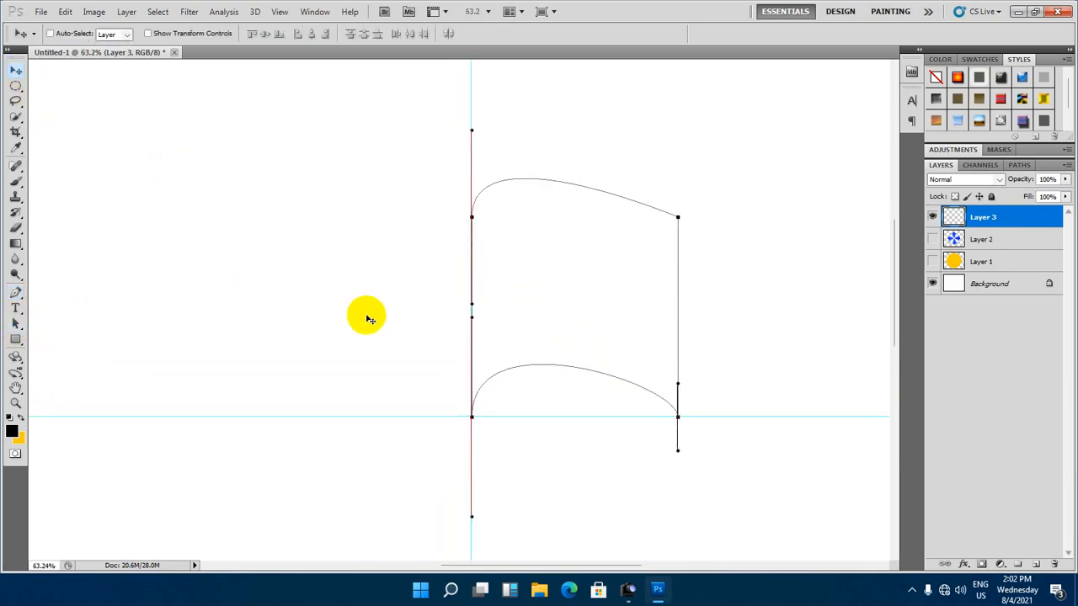
click(15, 324)
click(252, 271)
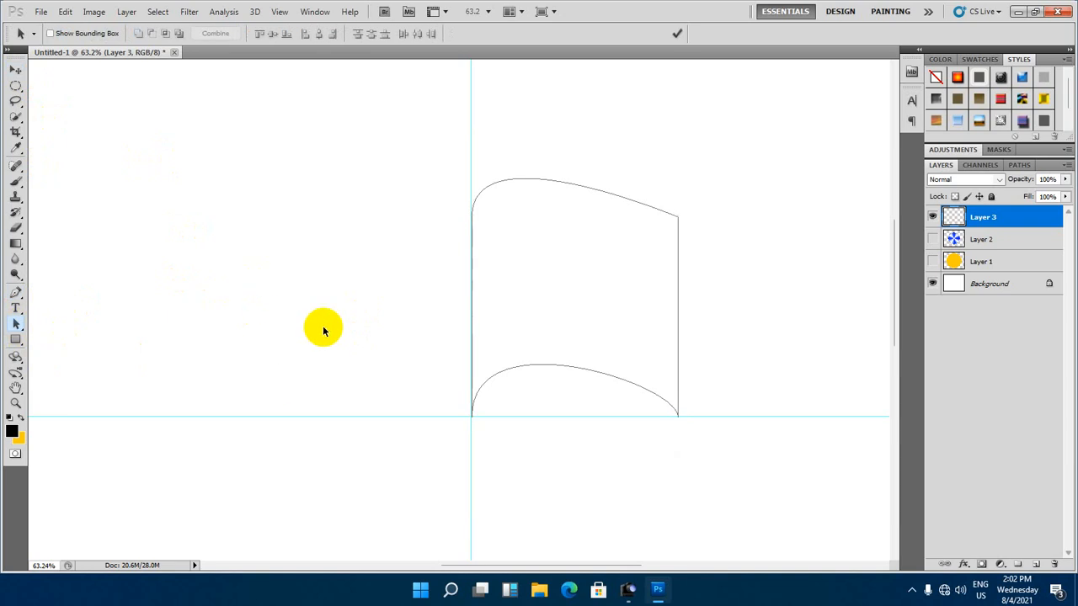
click(15, 324)
click(67, 320)
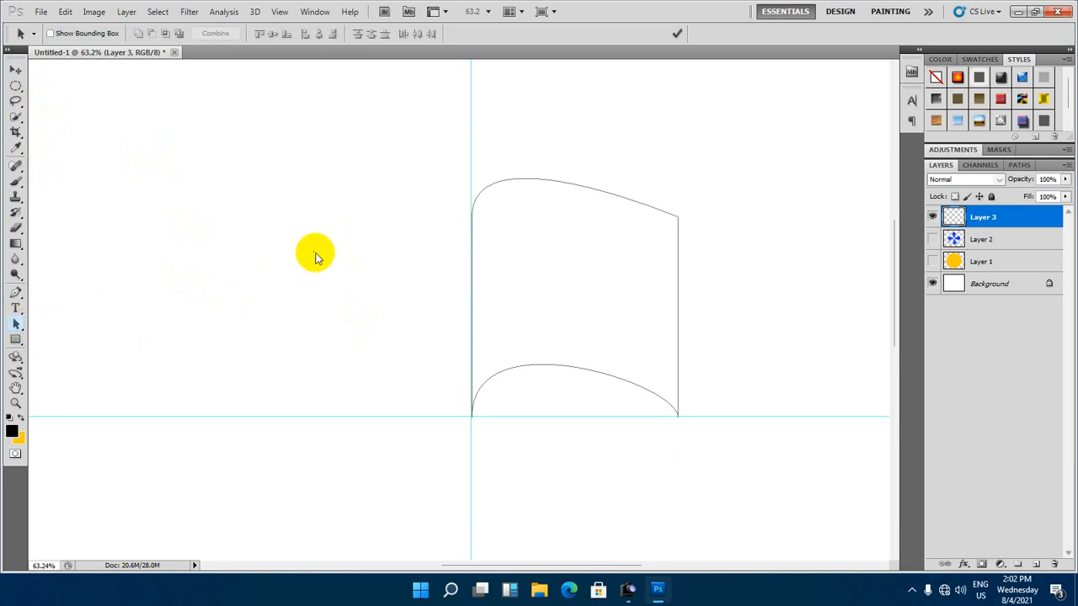
scroll(553, 341, down, 2)
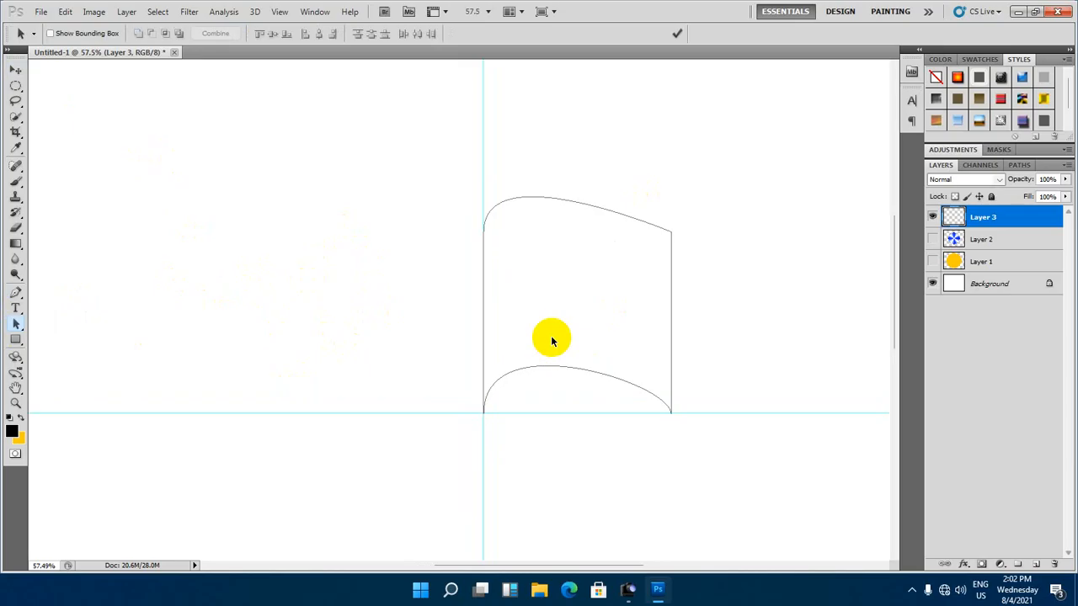
key(ctrl+Return)
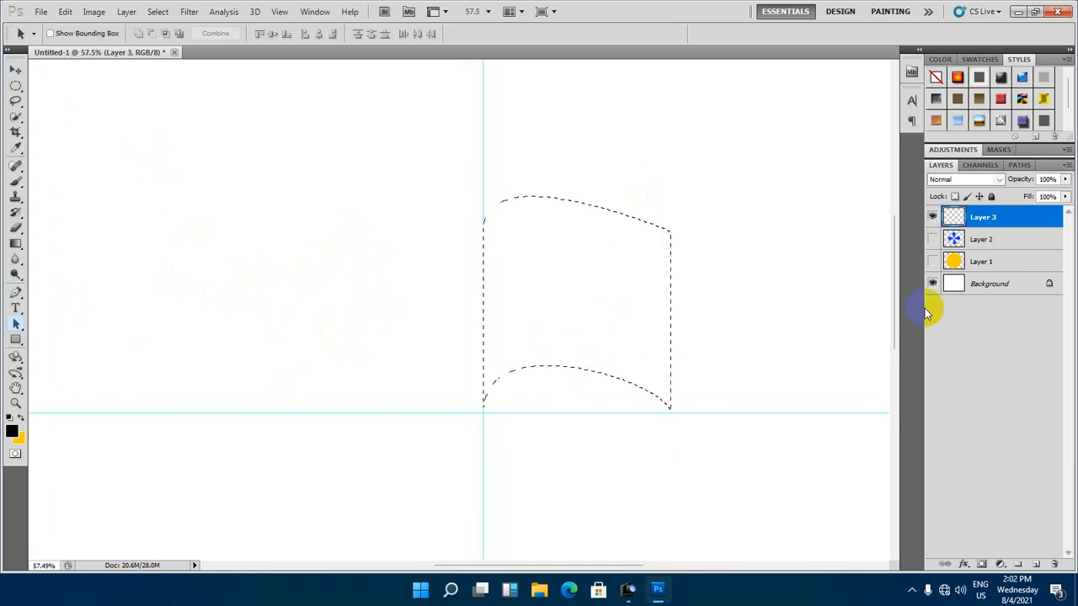
click(982, 262)
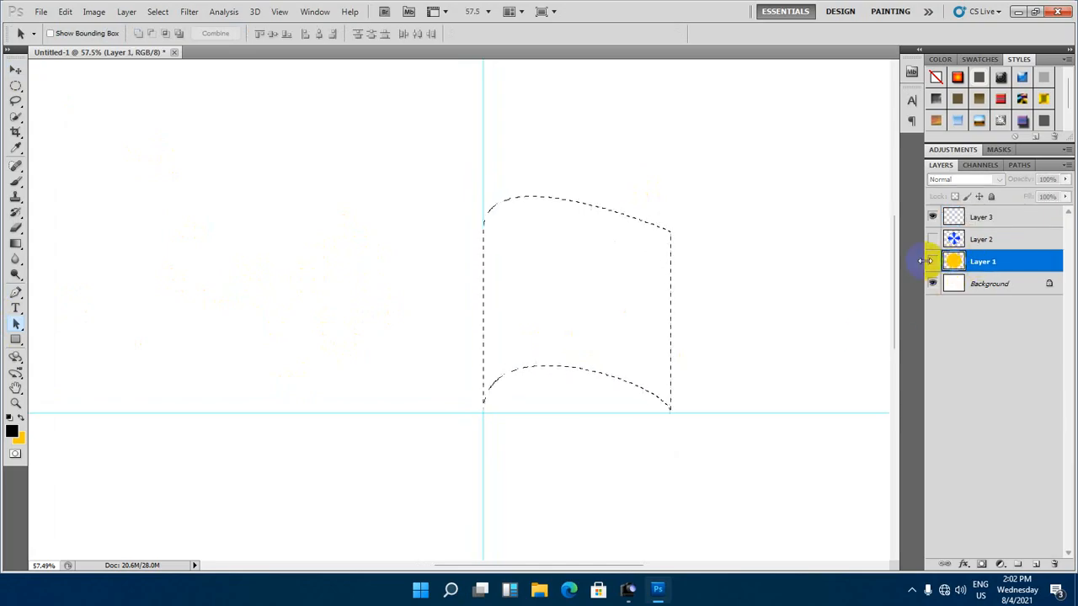
click(932, 262)
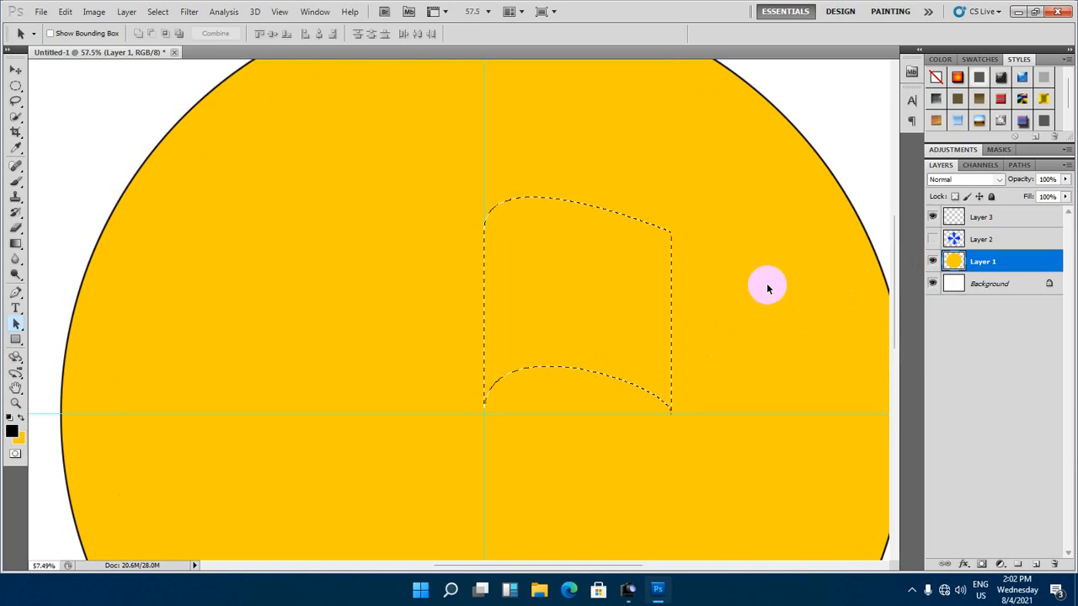
click(18, 440)
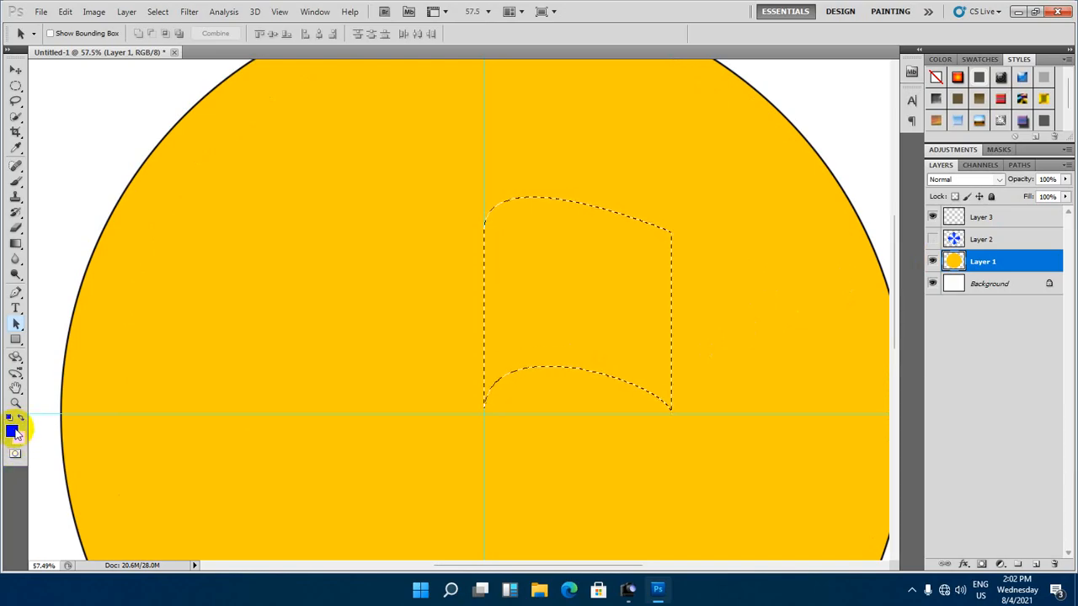
click(932, 261)
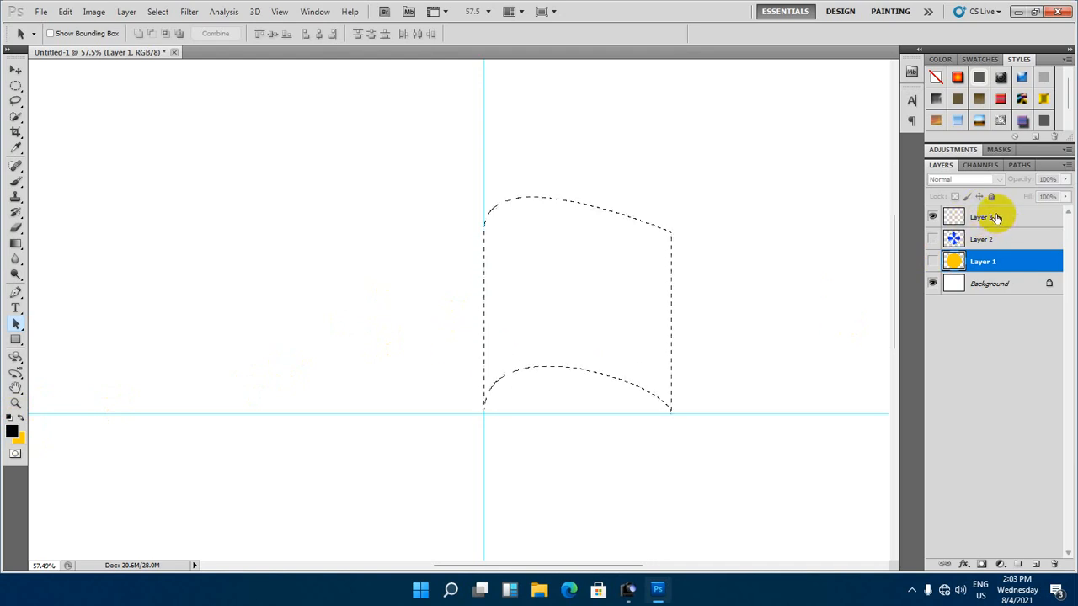
click(966, 218)
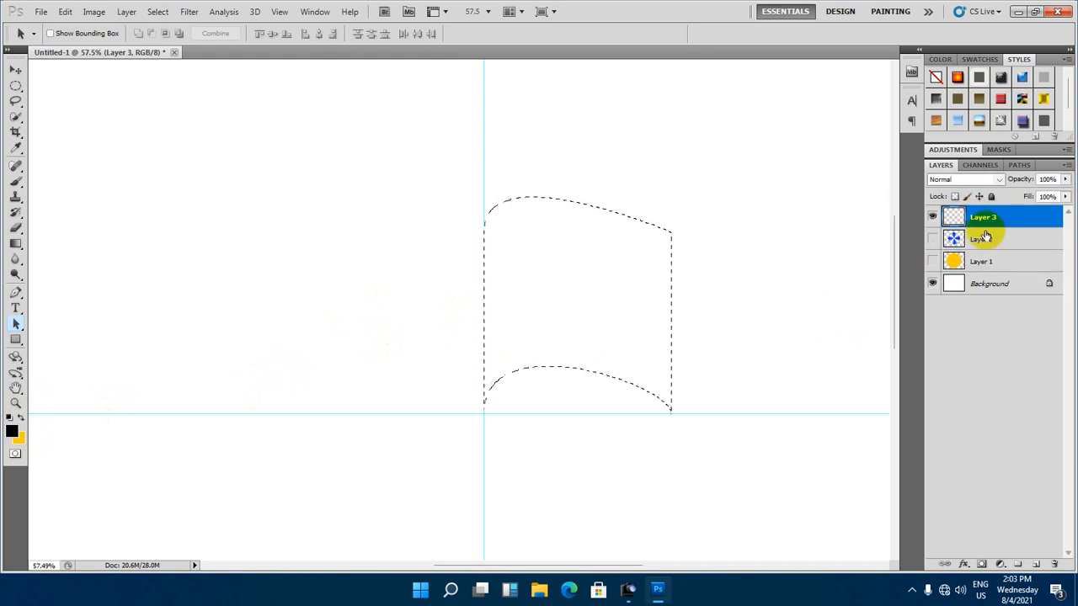
click(933, 218)
click(933, 217)
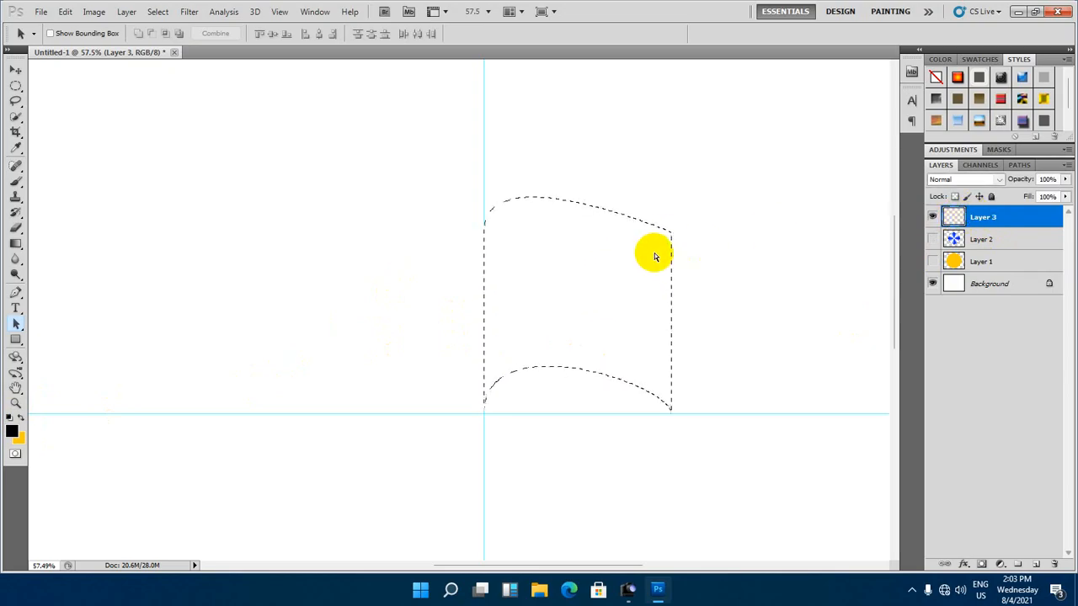
Fill the page-shaped selection on Layer 3 with the yellow background colour and stroke it with a 4 px black centred outline
key(ctrl+BackSpace)
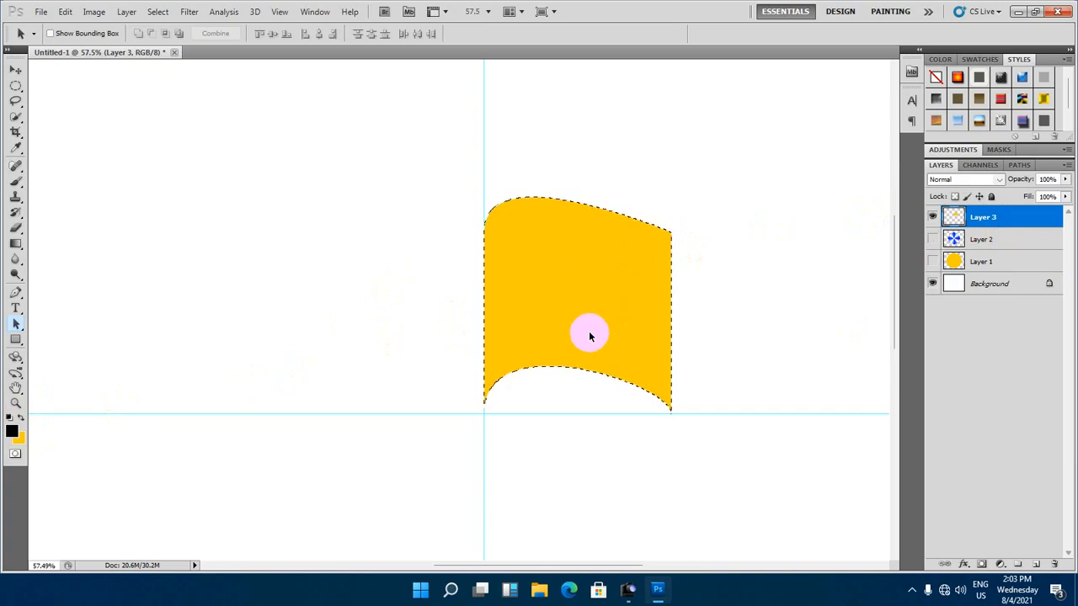
click(65, 12)
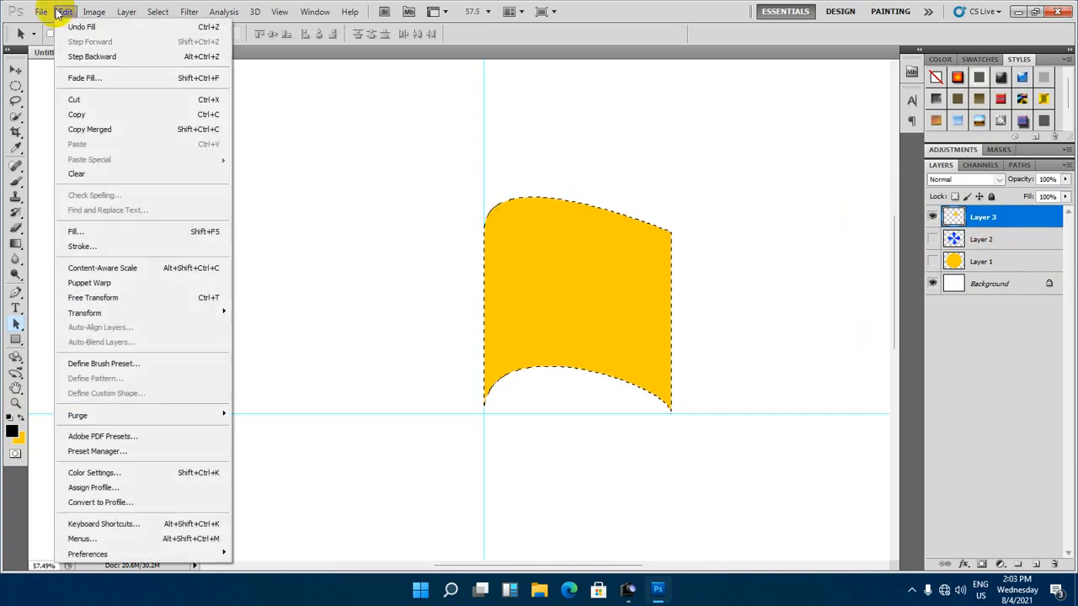
click(84, 246)
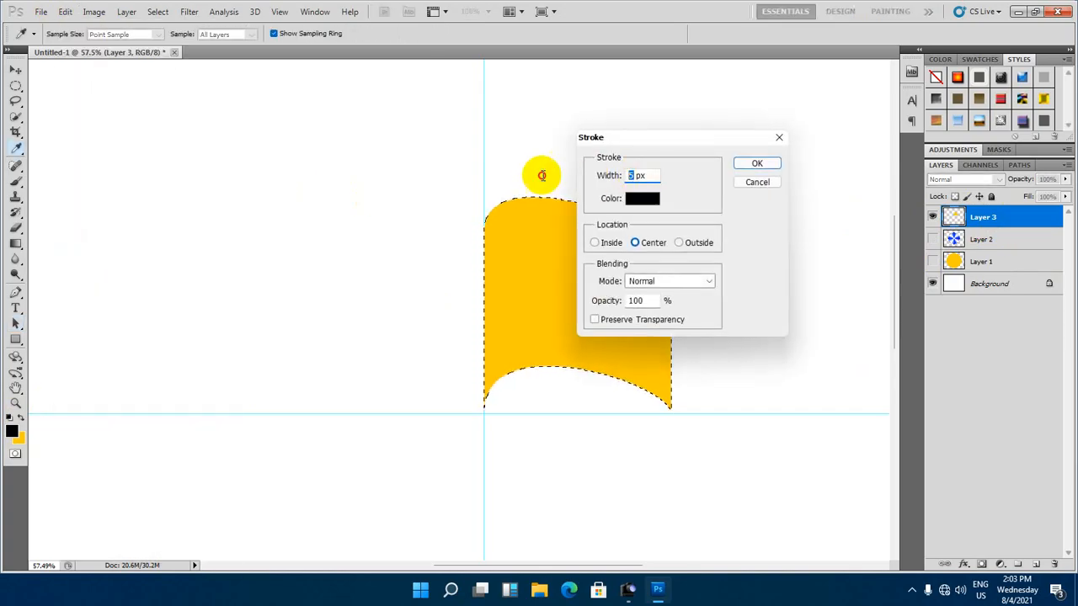
text(4)
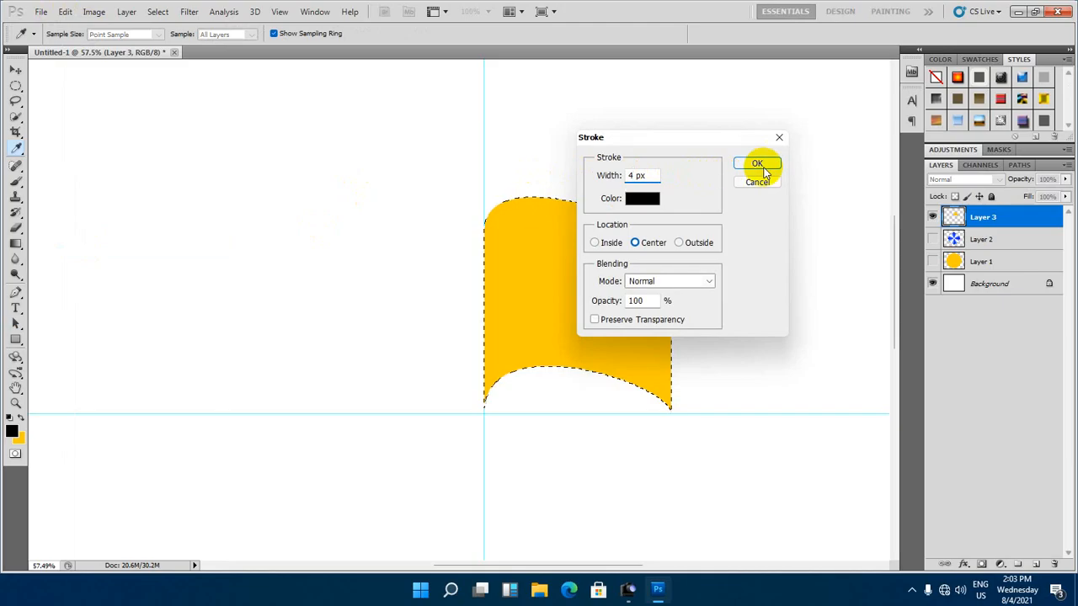
click(758, 164)
key(a)
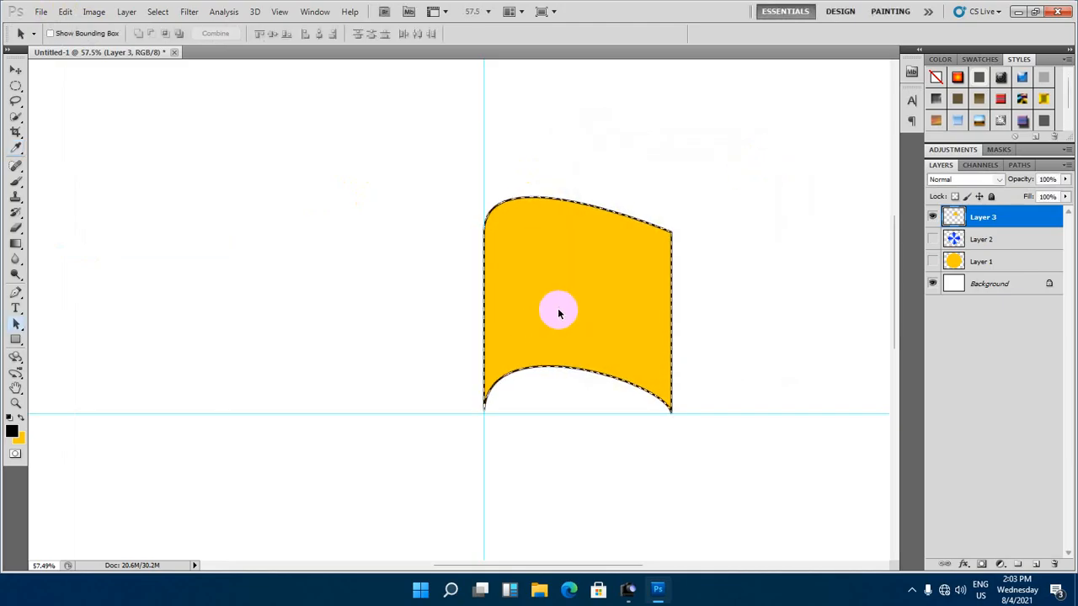
Undo the 4 px outline, stroke the page selection with a 3 px black centred outline instead, and deselect
key(ctrl+d)
scroll(557, 313, down, 2)
scroll(559, 313, up, 2)
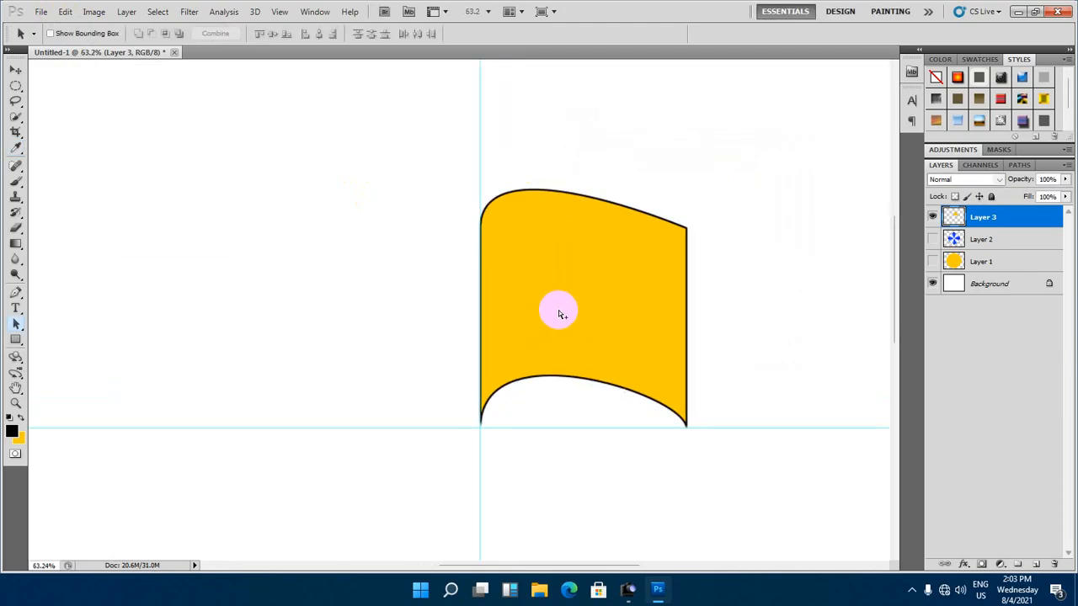
key(ctrl+Return)
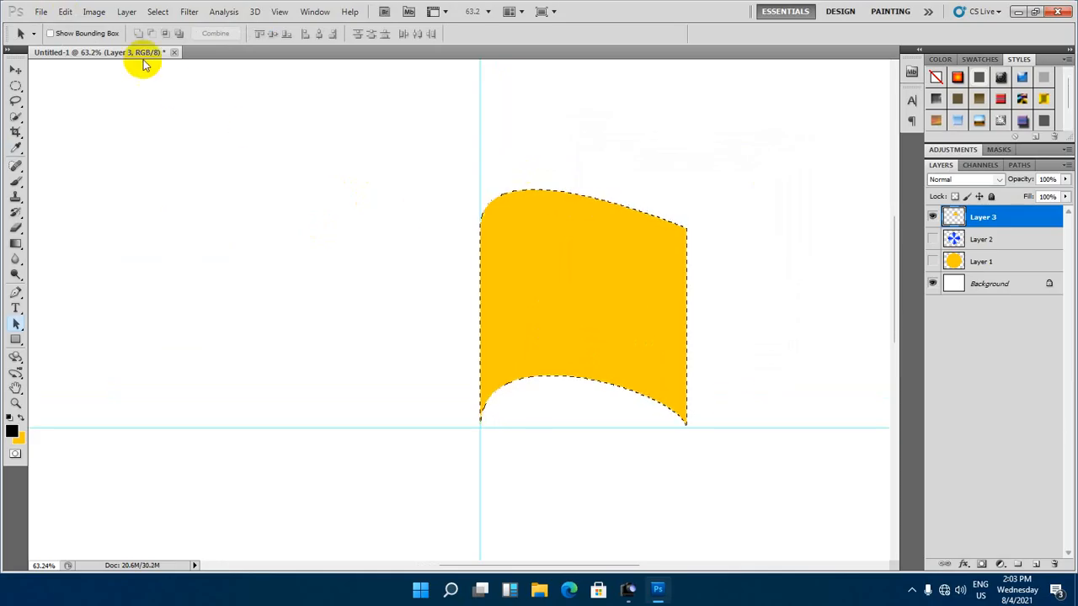
click(65, 11)
click(205, 242)
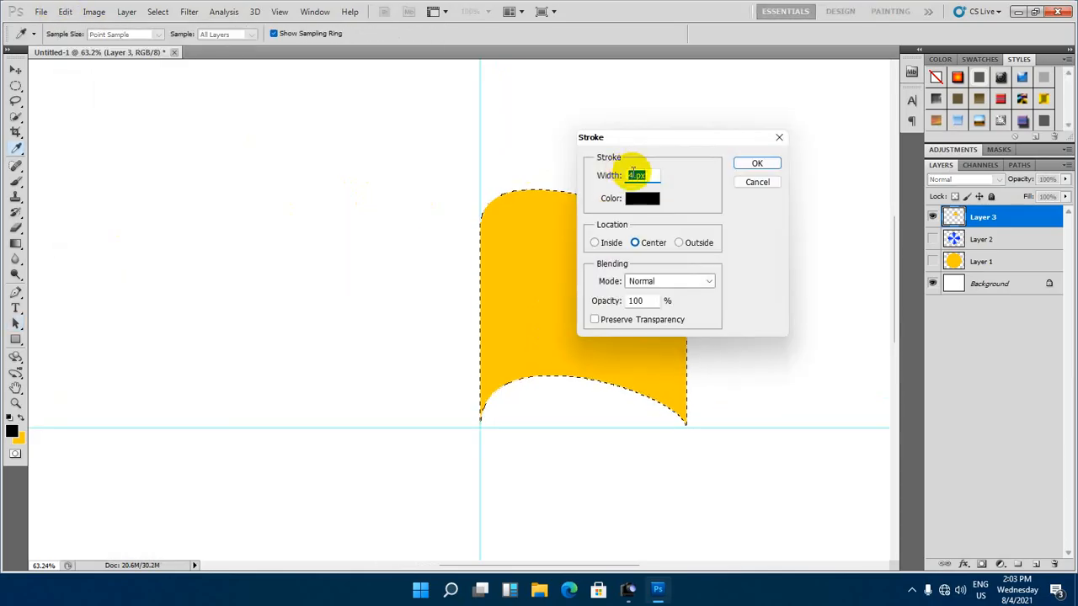
text(3px)
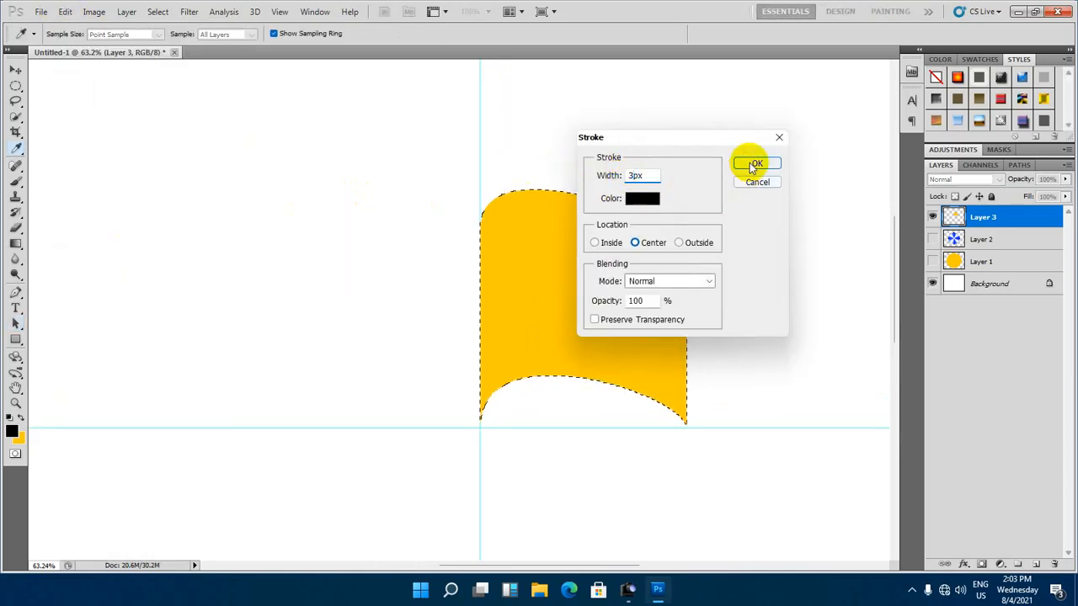
click(754, 166)
key(a)
key(ctrl+d)
Flip the curved page on Layer 3 horizontally in place and apply the transform
scroll(537, 253, down, 2)
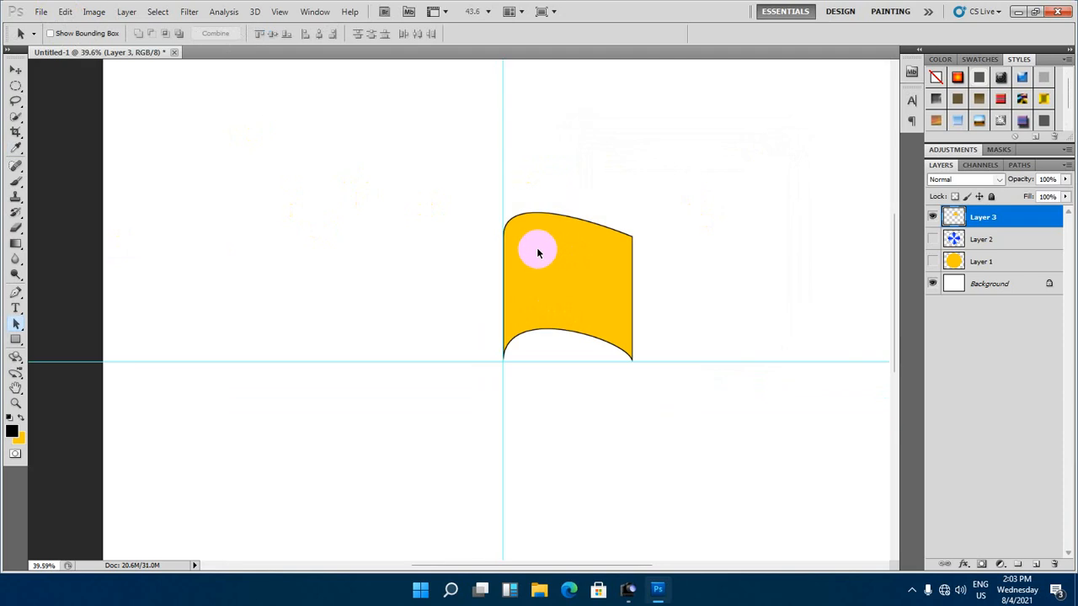
scroll(538, 253, down, 1)
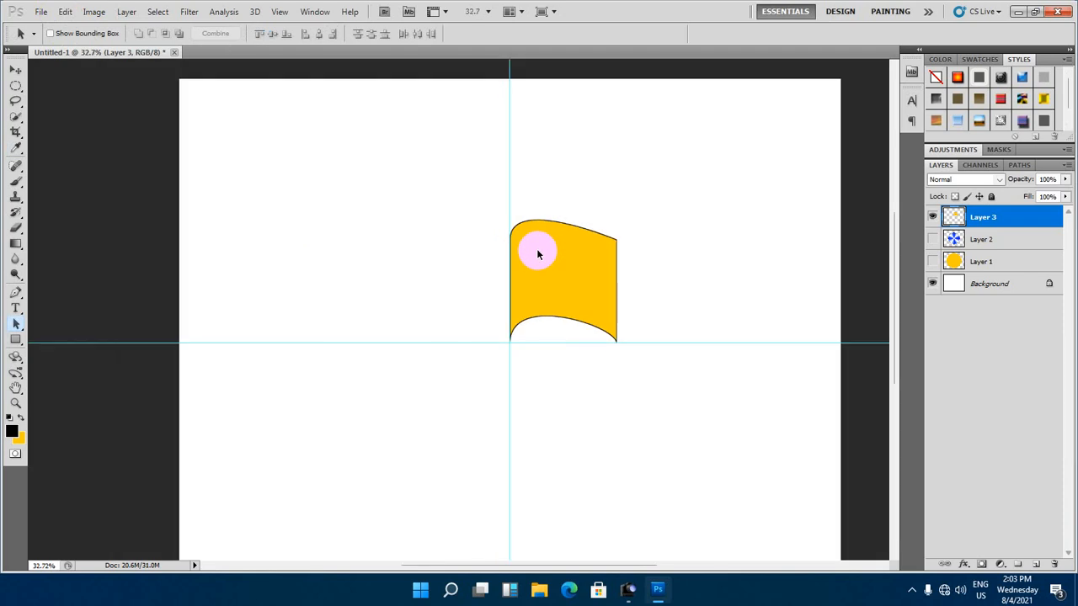
scroll(537, 253, up, 3)
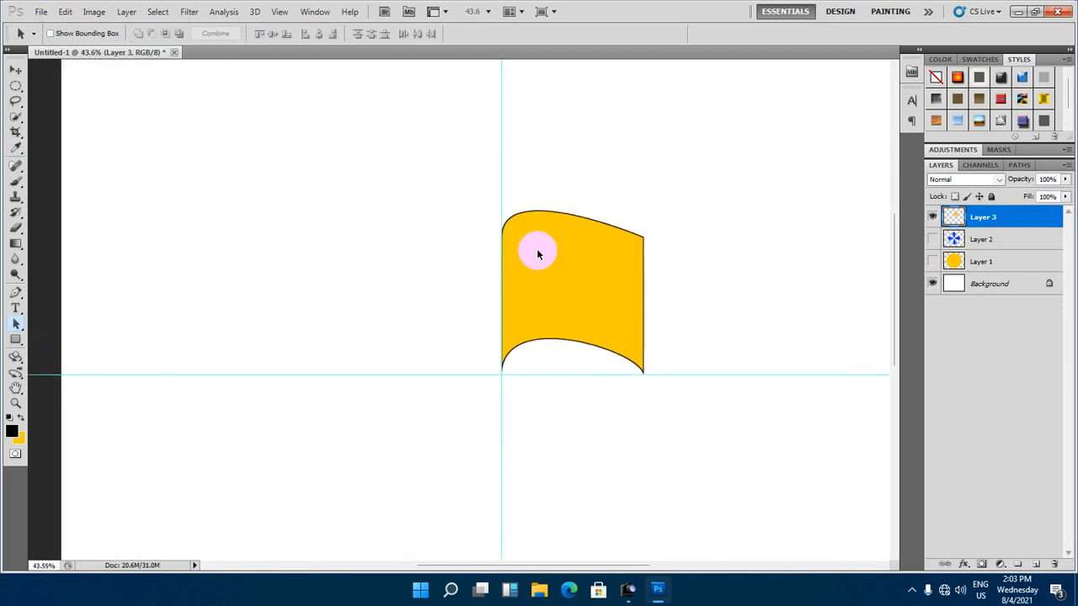
scroll(538, 253, up, 1)
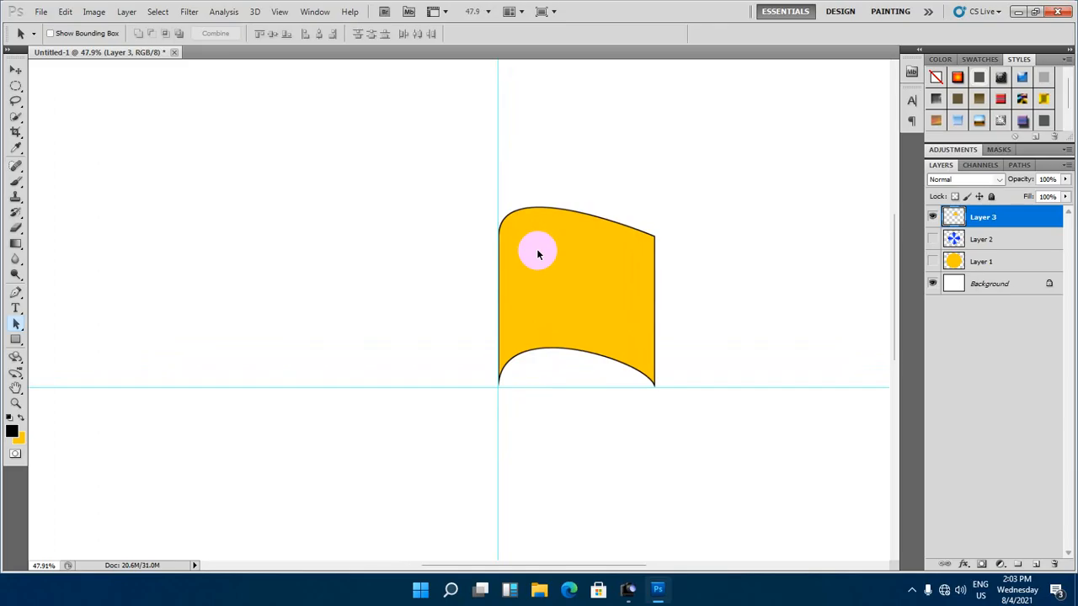
key(ctrl+t)
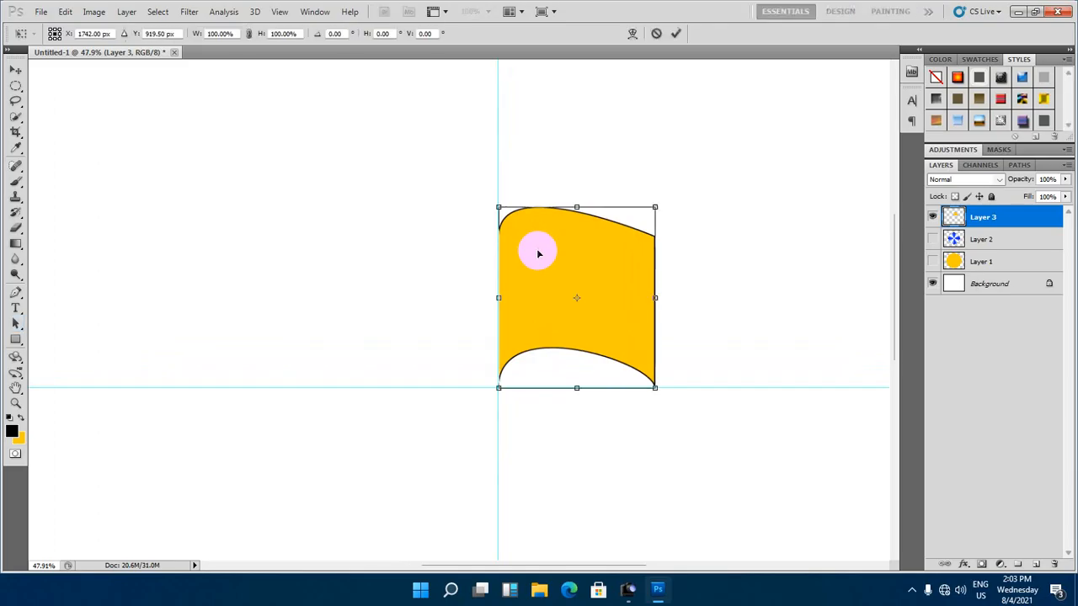
right_click(612, 297)
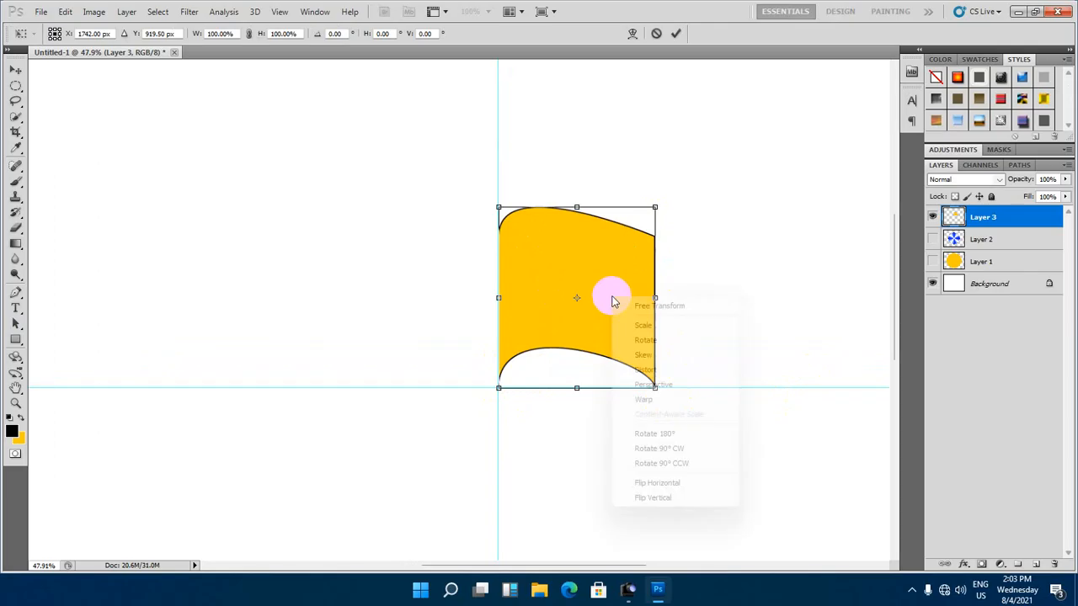
click(657, 484)
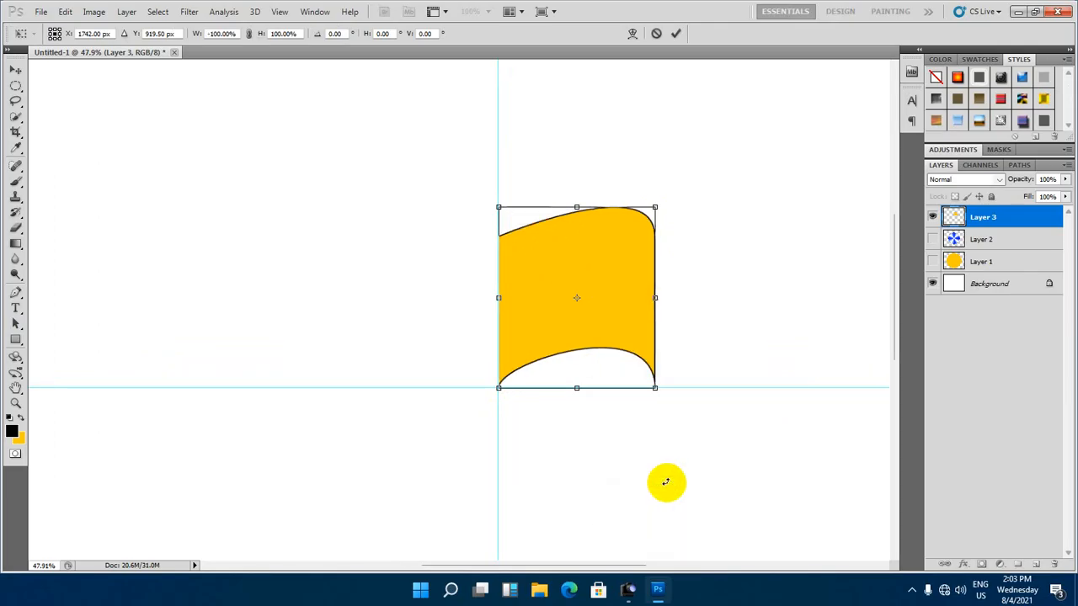
click(677, 34)
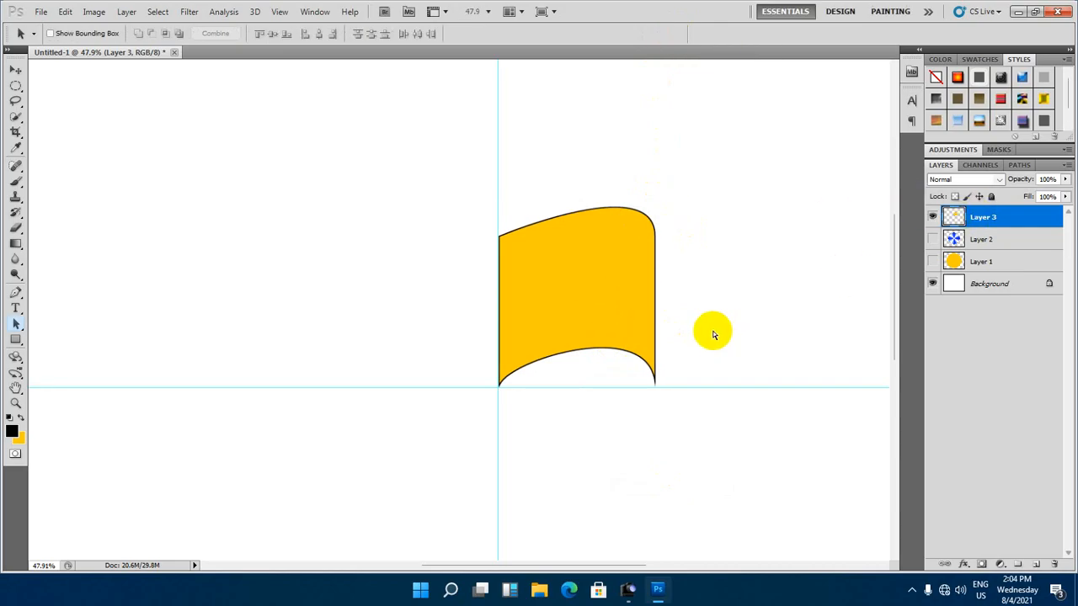
Duplicate Layer 3 and make the copy the active layer
click(610, 284)
key(ctrl+j)
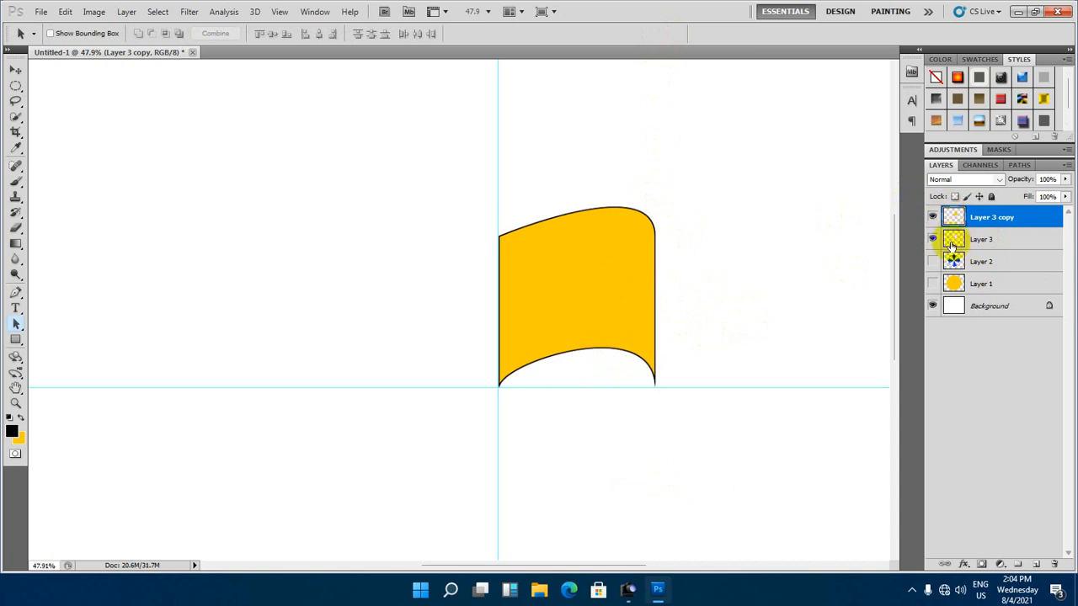
click(980, 239)
click(979, 217)
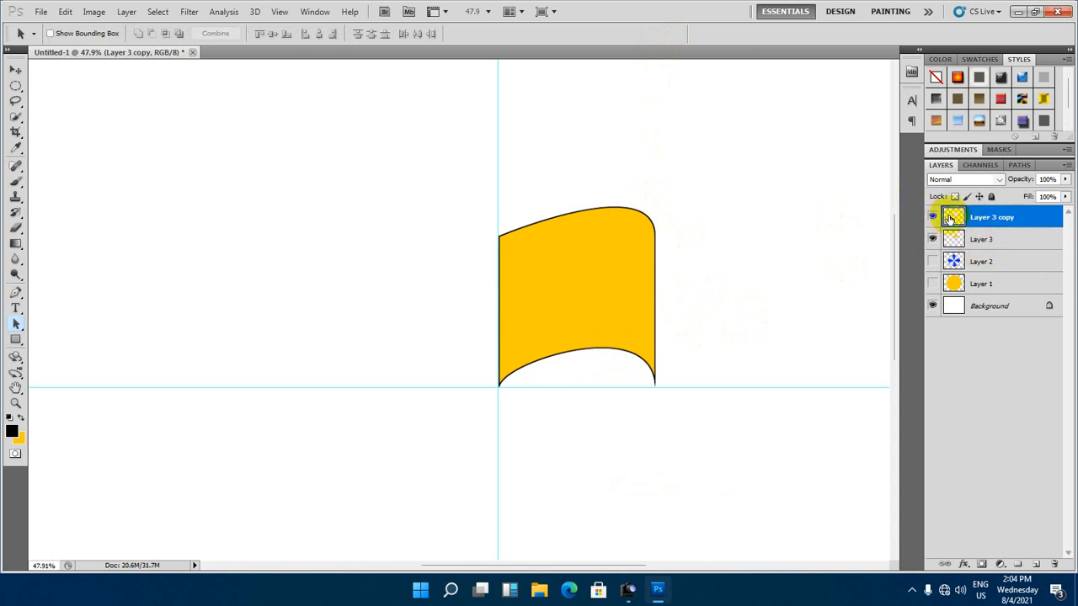
Move the copied page's transform reference point to its left edge and flip it horizontally to form an open book
key(ctrl+t)
ctrl+click(603, 292)
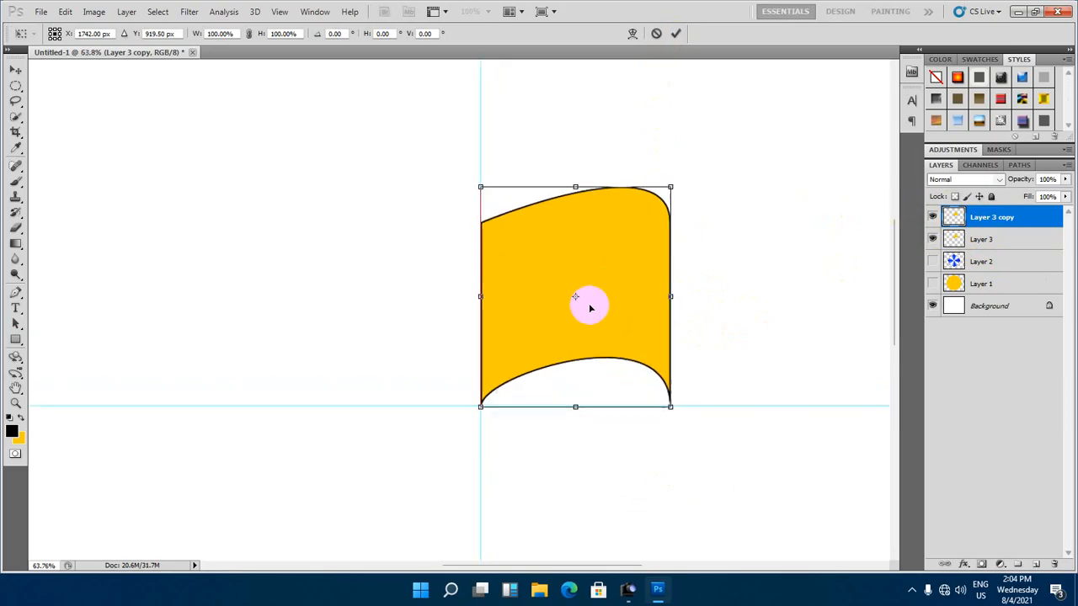
drag(589, 307, 468, 296)
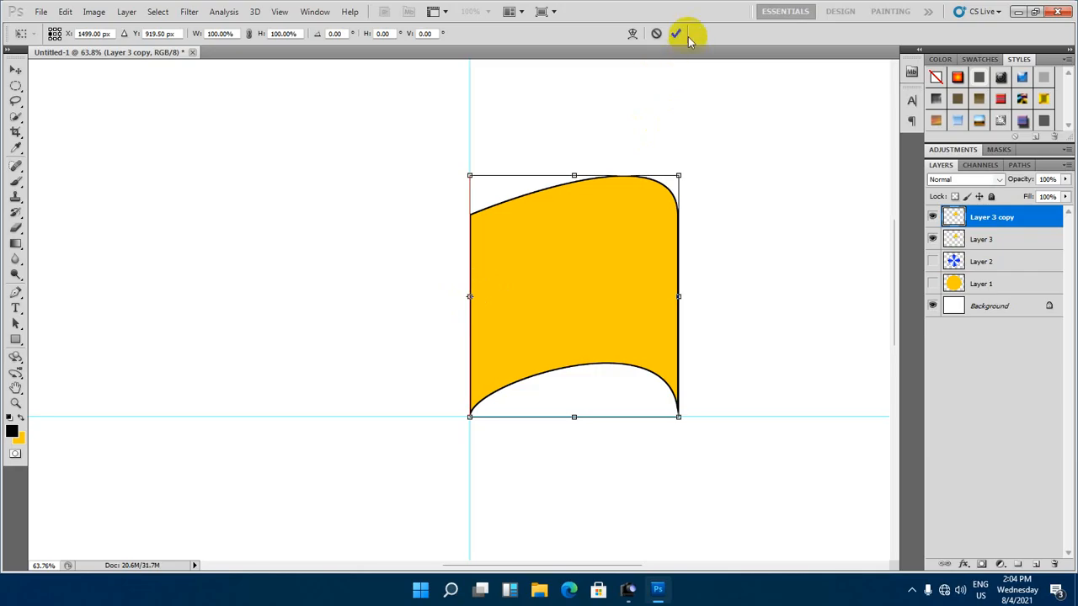
right_click(637, 297)
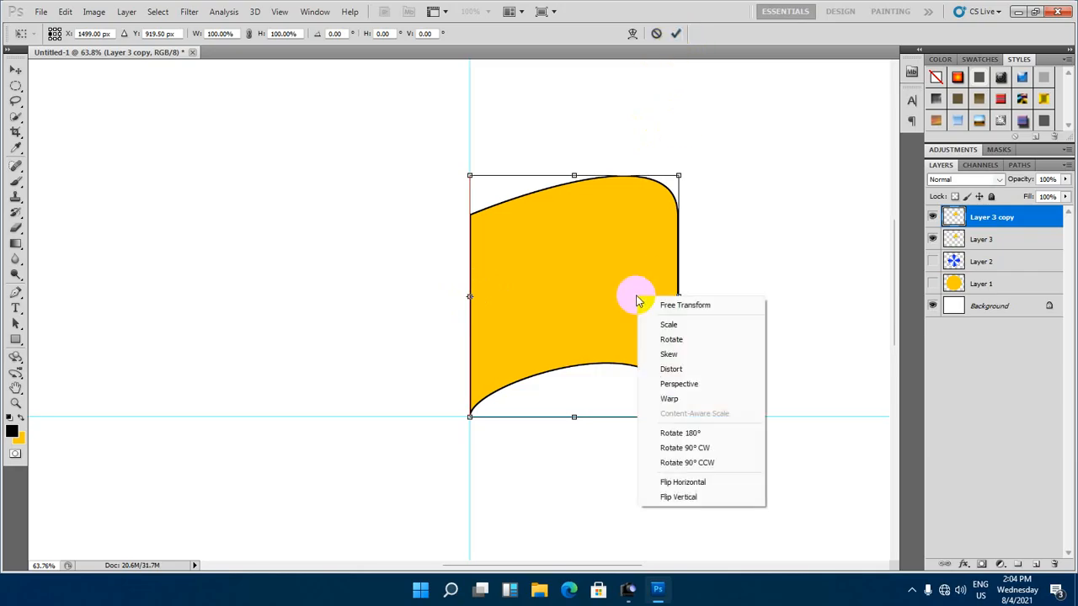
click(690, 483)
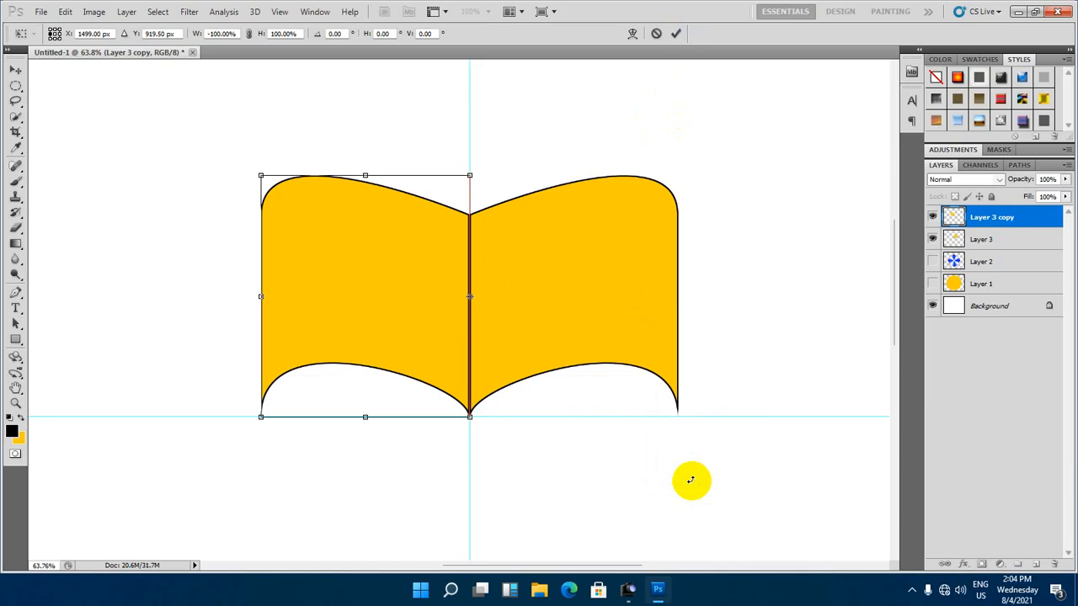
scroll(481, 257, down, 4)
scroll(457, 308, up, 2)
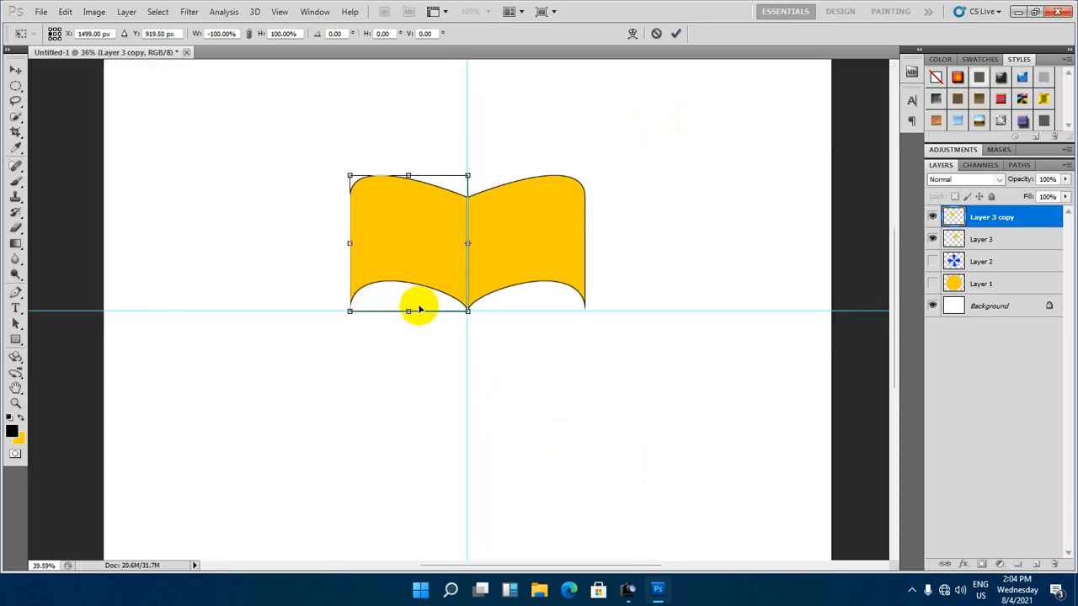
click(675, 33)
Select Layer 3 and Layer 3 copy together, check each page's visibility, and merge both into one book layer
scroll(383, 246, down, 2)
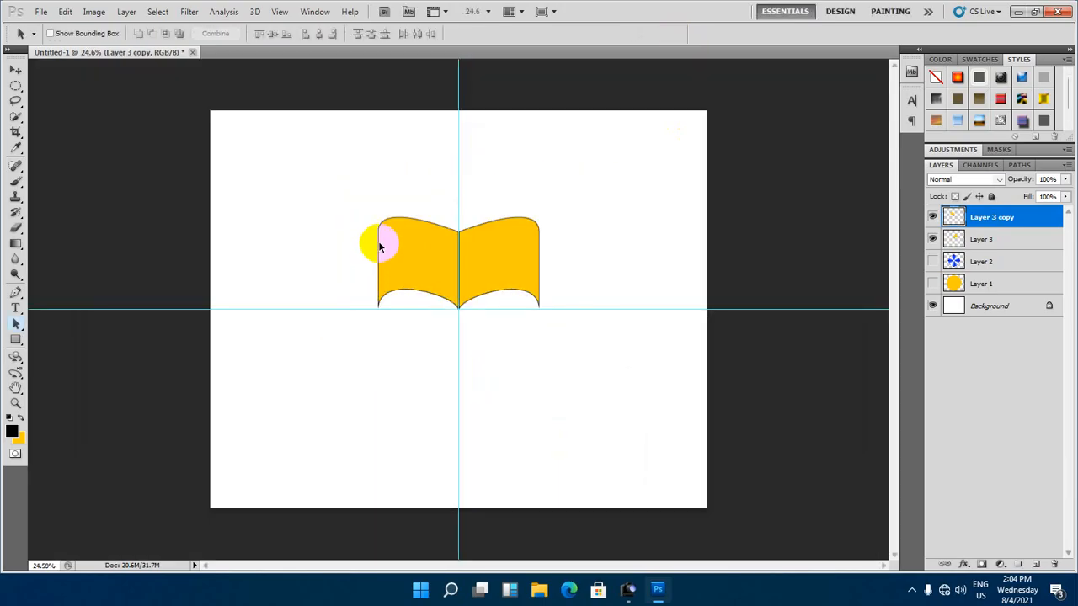
scroll(379, 238, up, 4)
drag(385, 236, 445, 268)
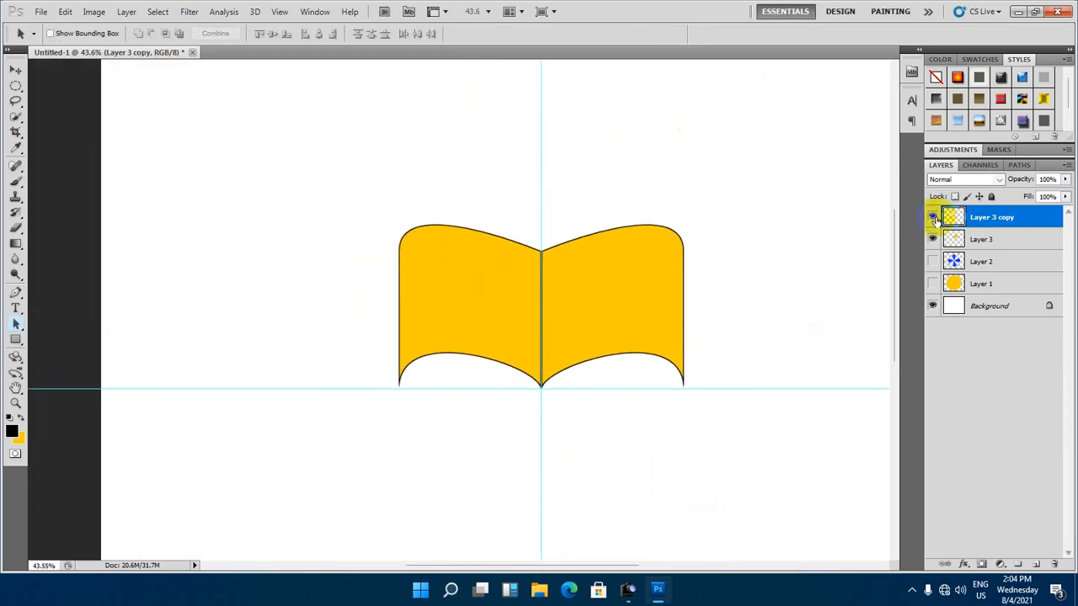
shift+click(991, 240)
click(932, 217)
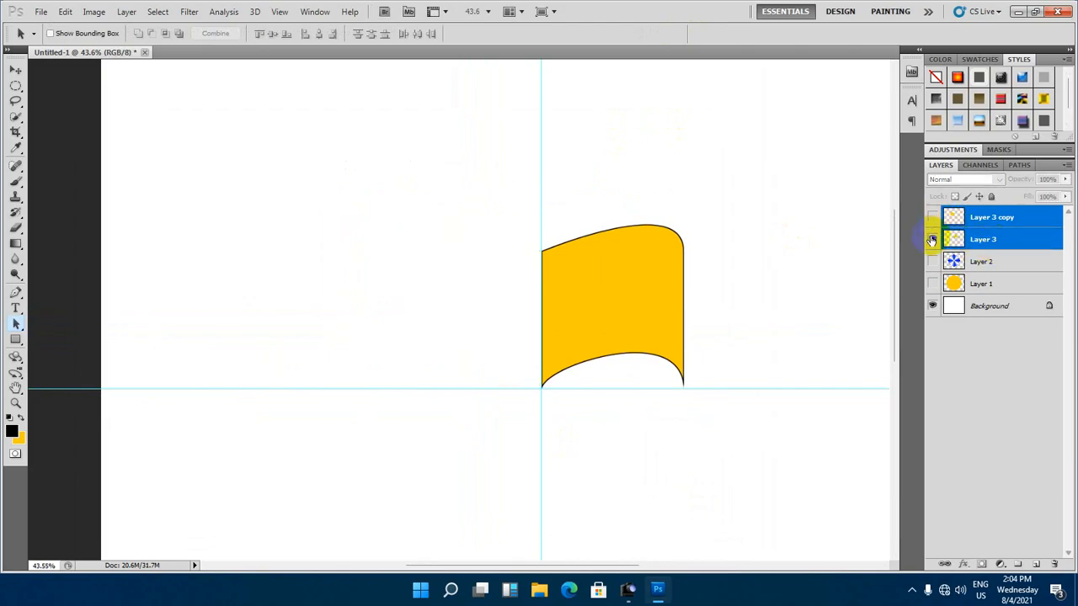
click(932, 240)
click(932, 239)
click(932, 217)
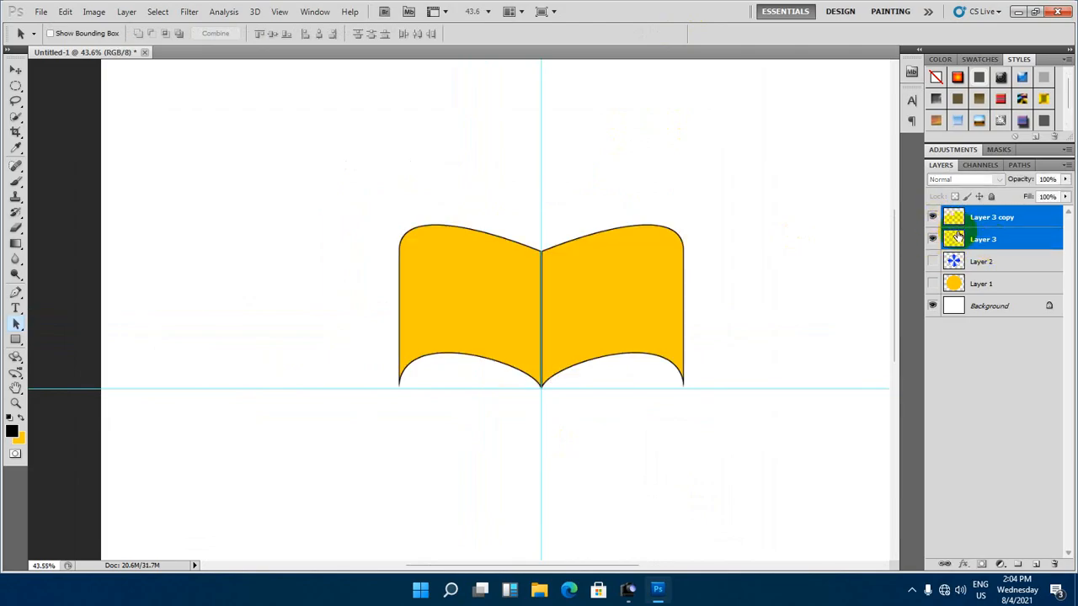
key(ctrl+e)
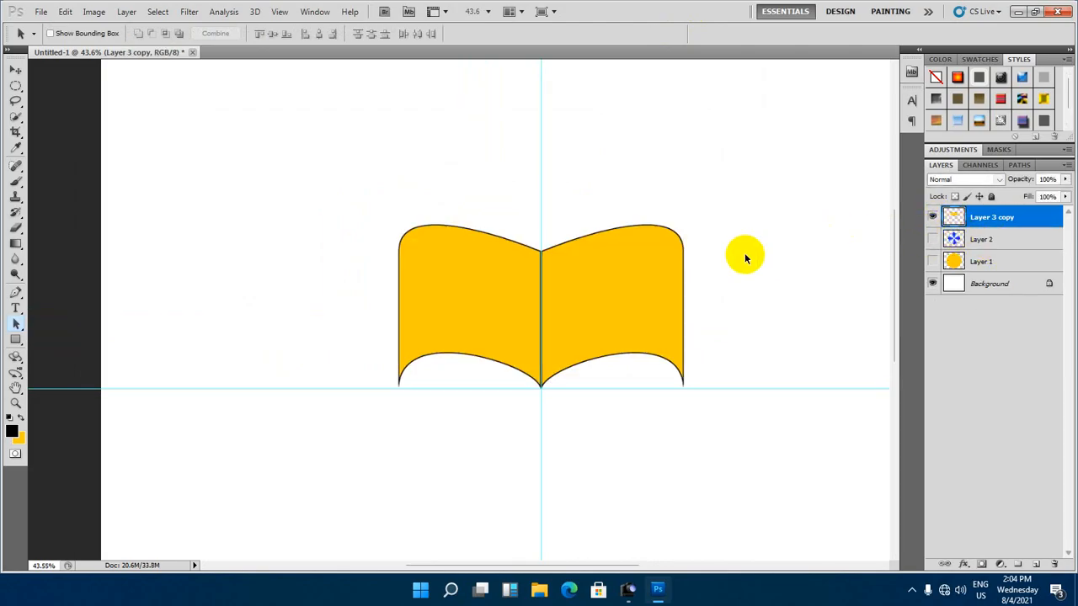
Examine the merged book shape on the canvas, toggling its layer's visibility off and on
scroll(545, 320, down, 3)
scroll(546, 320, up, 2)
scroll(545, 320, down, 4)
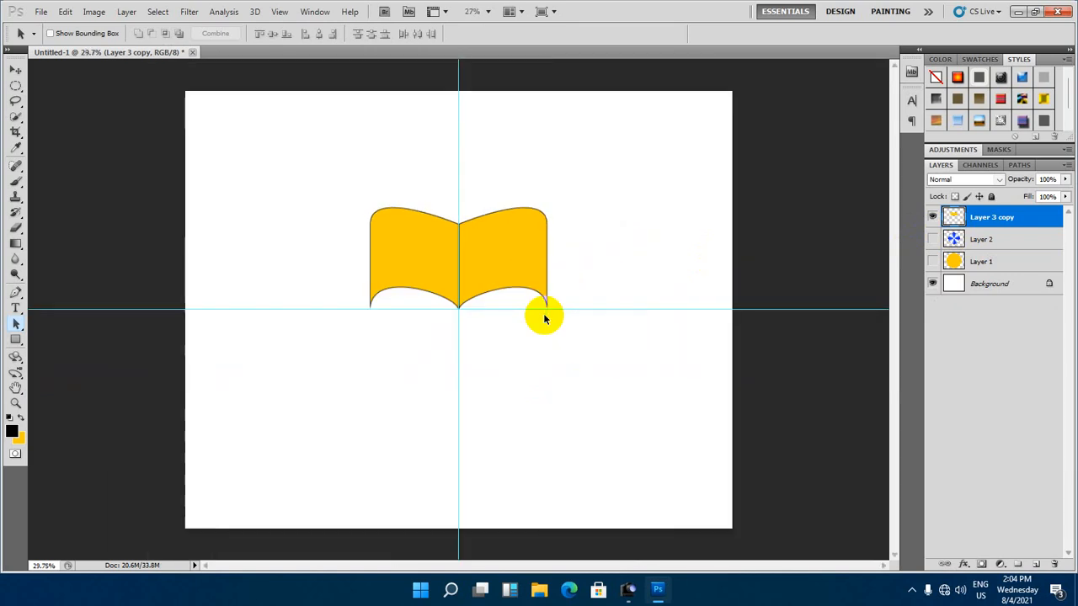
scroll(544, 318, up, 3)
click(933, 221)
click(932, 221)
scroll(468, 289, down, 2)
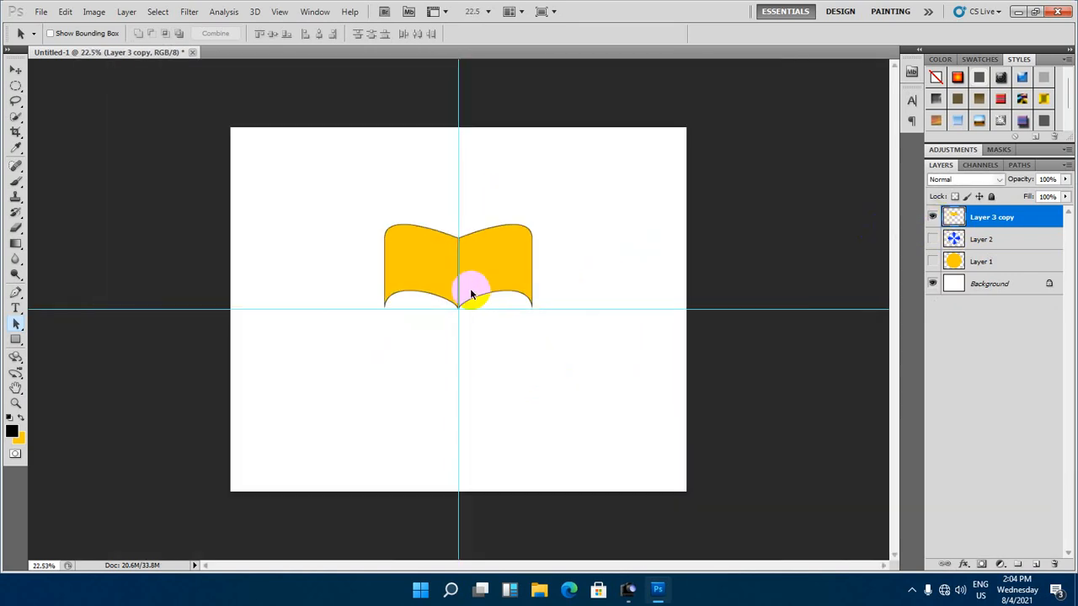
scroll(406, 221, up, 1)
scroll(406, 221, up, 1)
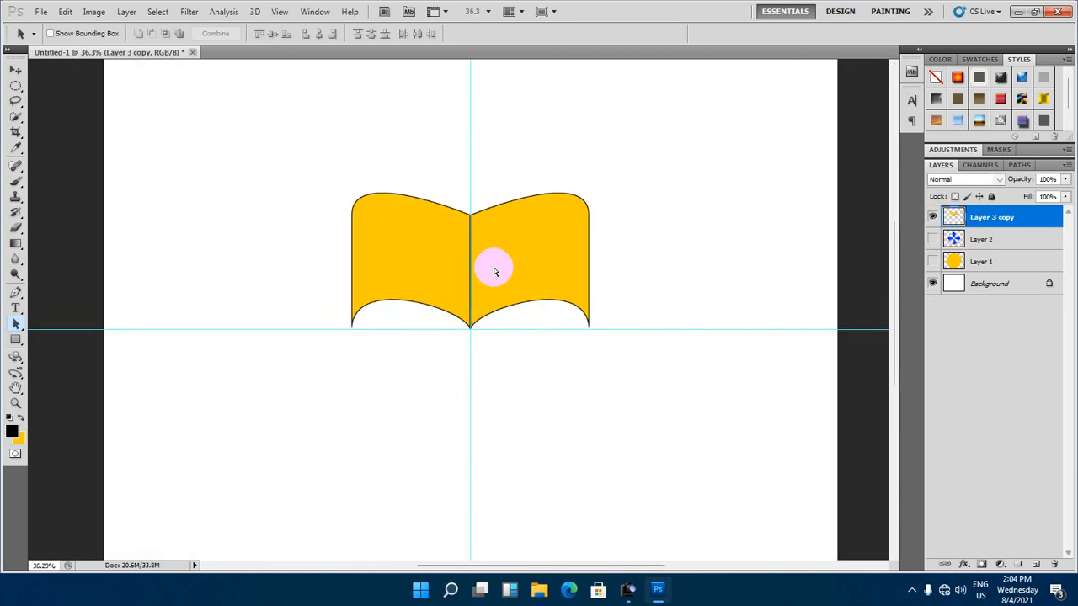
Duplicate the merged book layer and nudge the copy straight up about 12 px to create a page edge
key(ctrl+j)
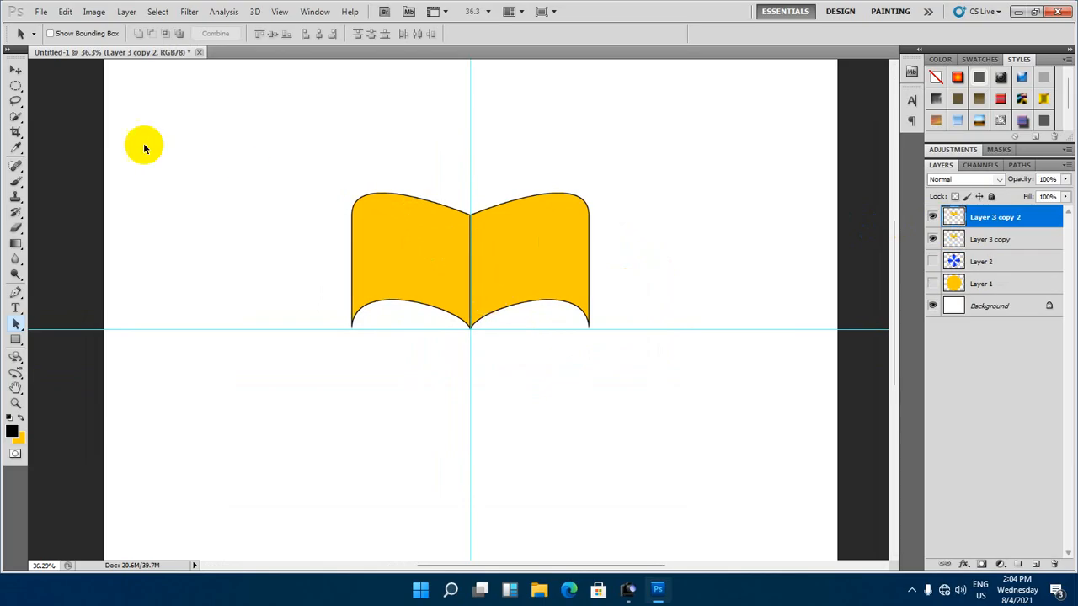
click(15, 70)
key(Up)
key(Up)
key(Up)
key(Up)
key(Up)
key(Up)
key(Up)
key(Up)
key(Up)
key(Up)
key(Up)
key(Up)
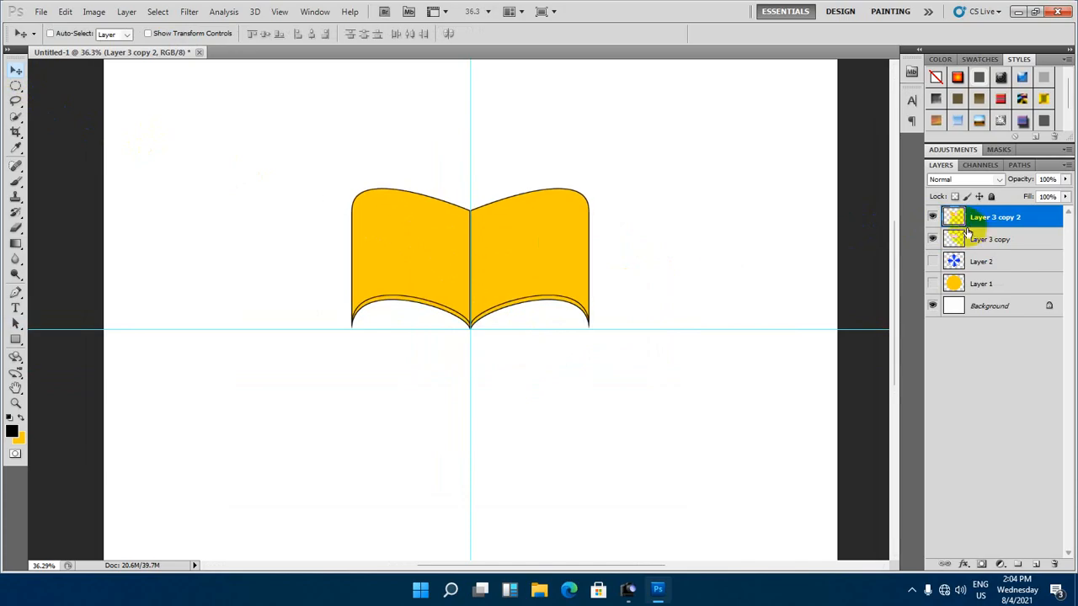
Duplicate Layer 3 copy 2 and nudge the new copy straight up about 12 px as another page edge
key(ctrl+j)
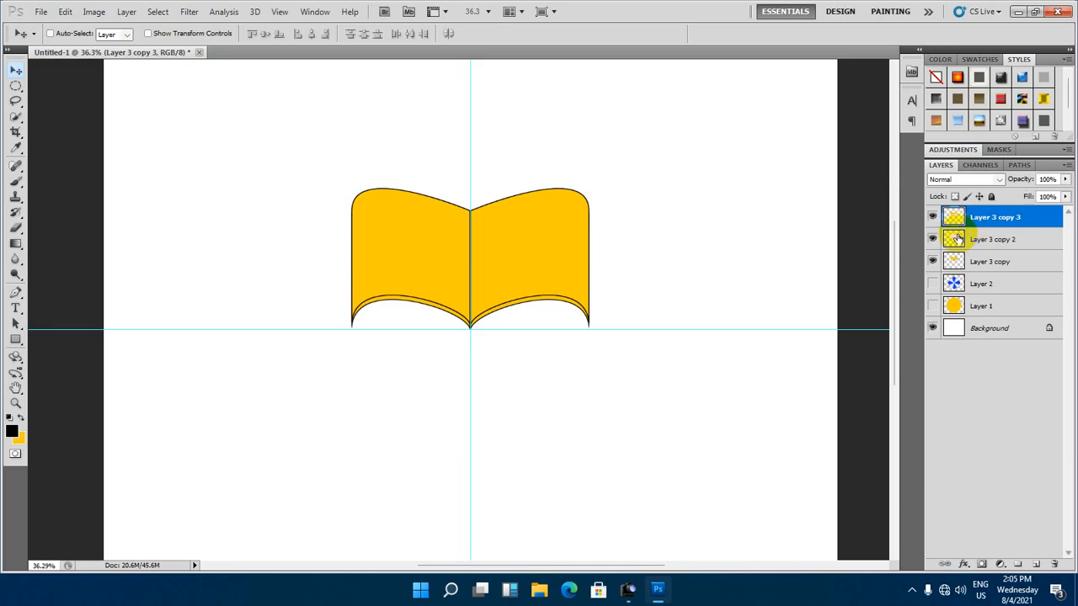
key(Up)
key(Up)
key(Up)
key(Up)
key(Up)
key(Up)
key(Up)
key(Up)
key(Up)
key(Up)
key(Up)
key(Up)
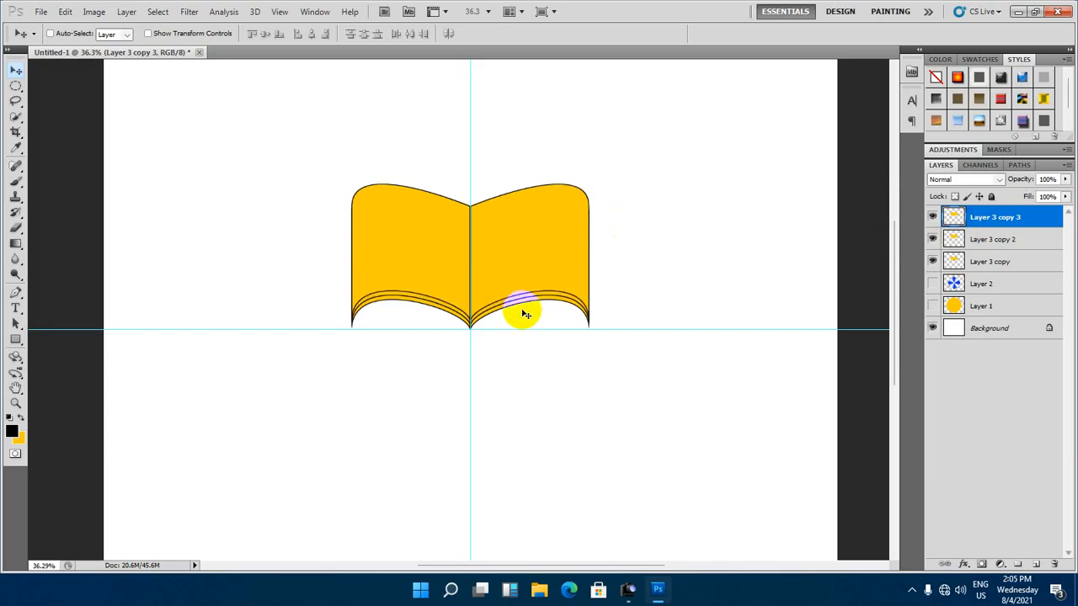
Nudge the middle book layer, Layer 3 copy 2, down about 4 px to tighten the lower page gap
scroll(458, 358, up, 3)
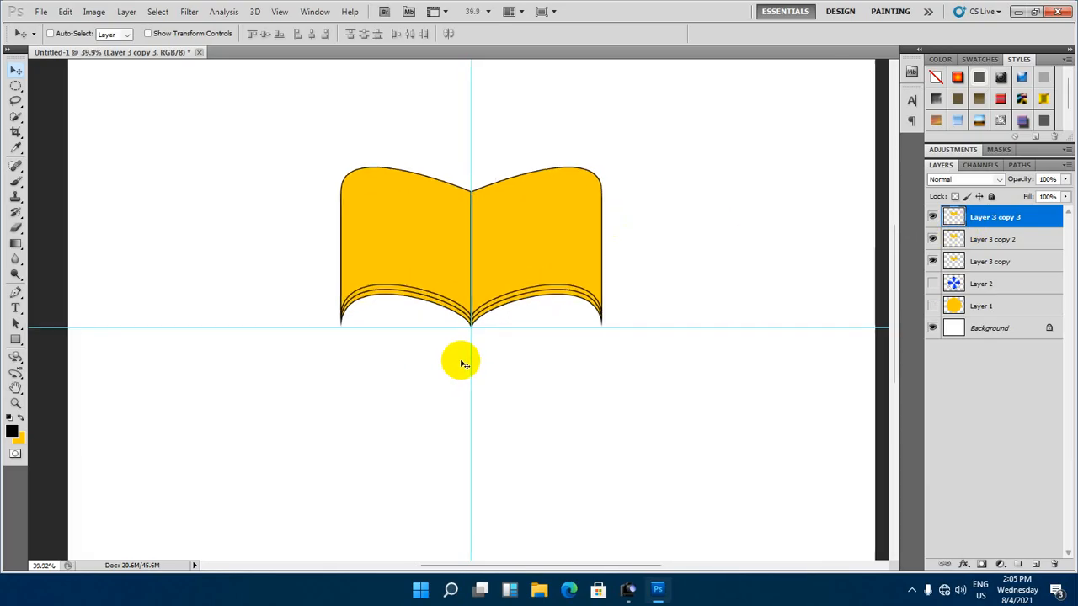
click(987, 260)
click(982, 243)
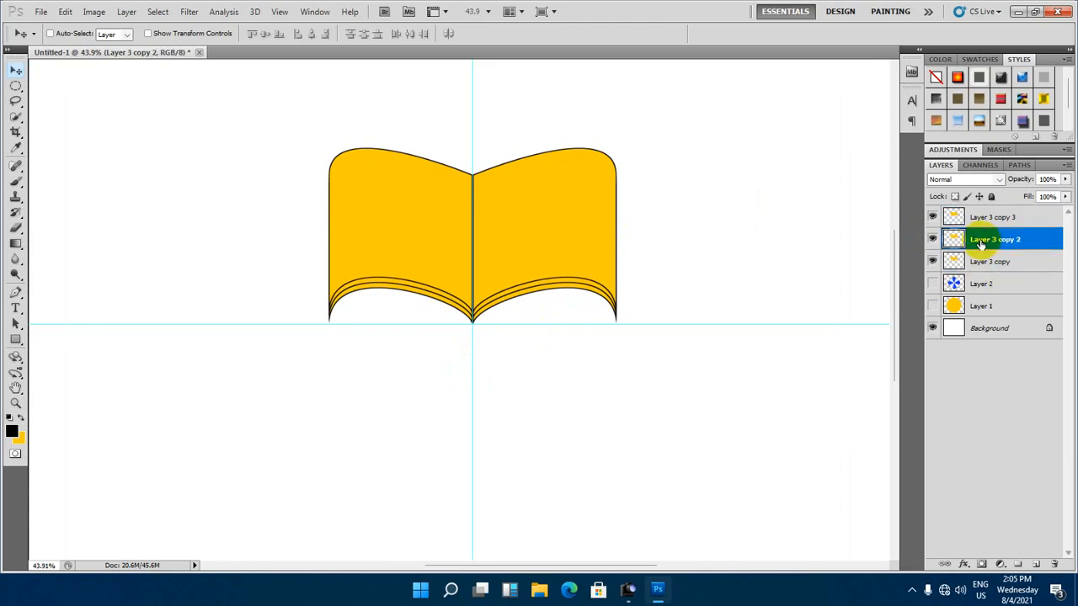
key(Down)
key(Down)
key(Down)
key(Down)
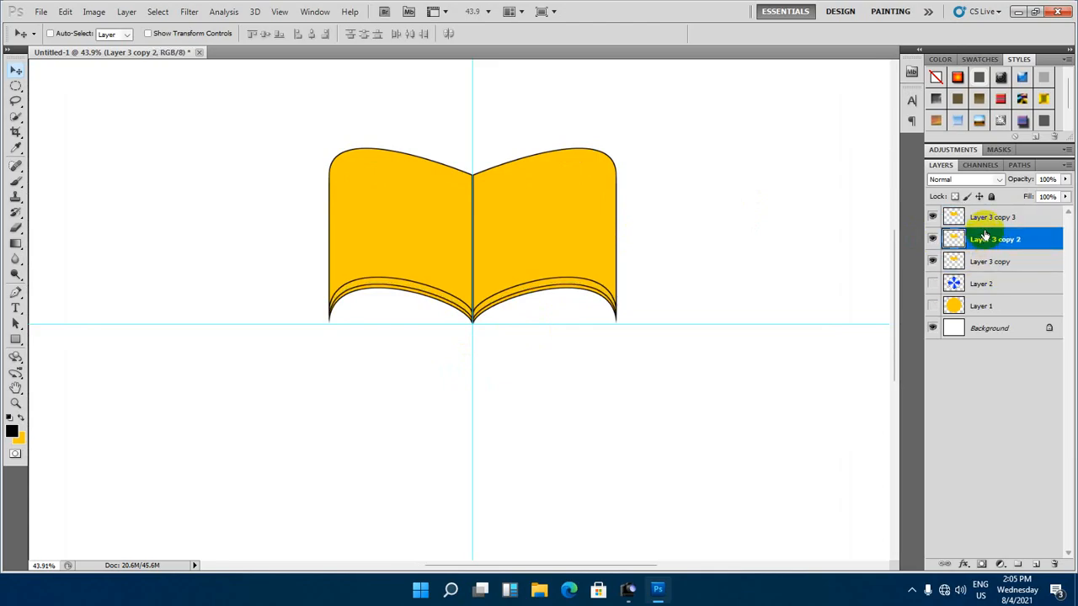
Nudge the topmost book layer, Layer 3 copy 3, down about 3 px to tighten the upper page gap
click(984, 217)
key(Down)
key(Down)
key(Down)
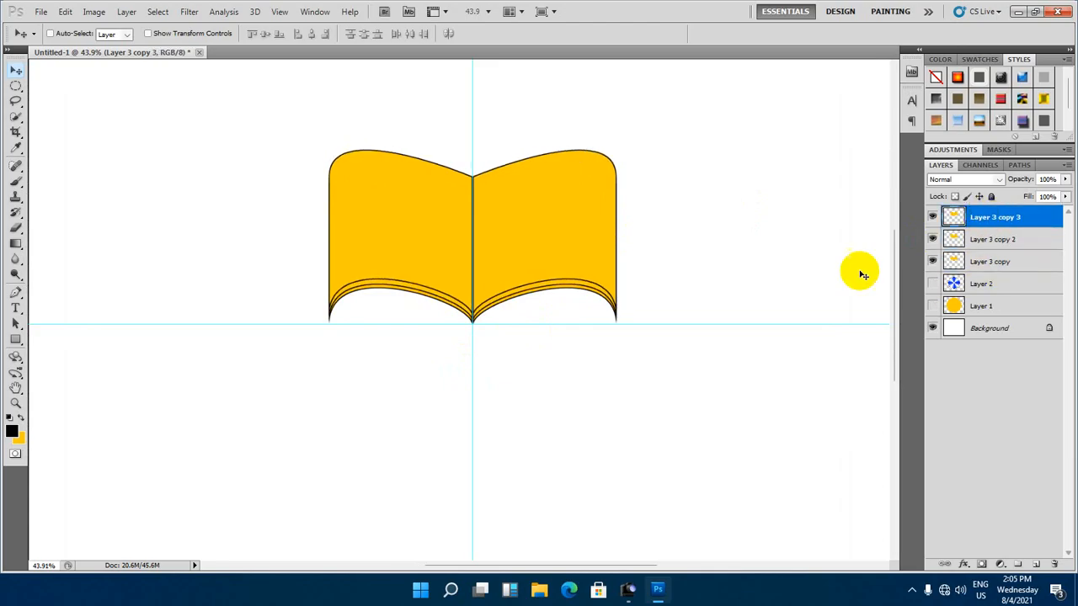
Shift the topmost book layer, Layer 3 copy 3, very slightly further down to even out the page gaps
drag(543, 295, 540, 296)
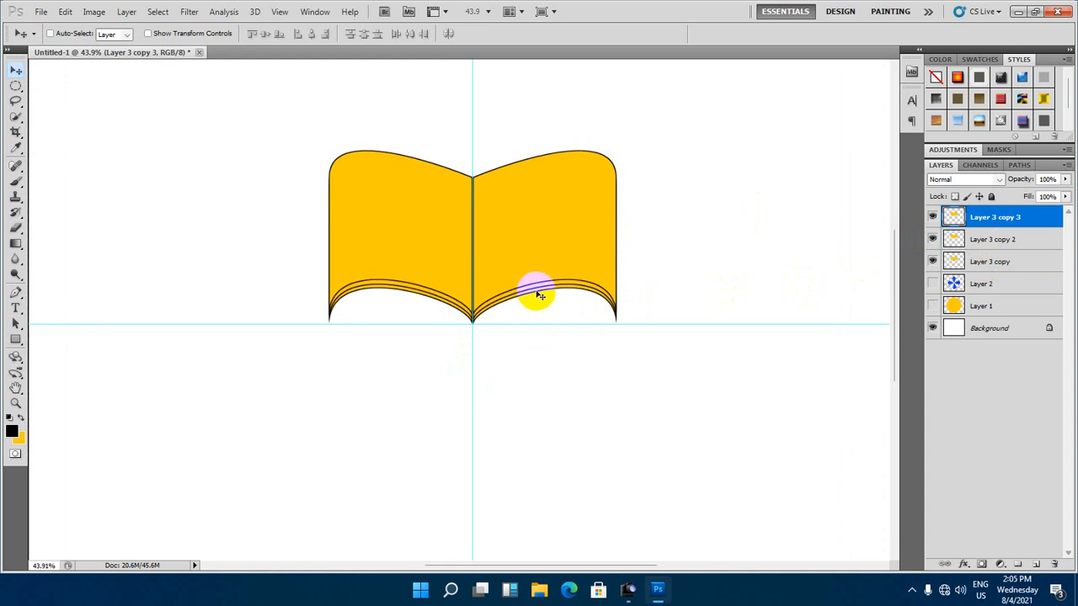
scroll(479, 277, down, 3)
scroll(414, 266, up, 3)
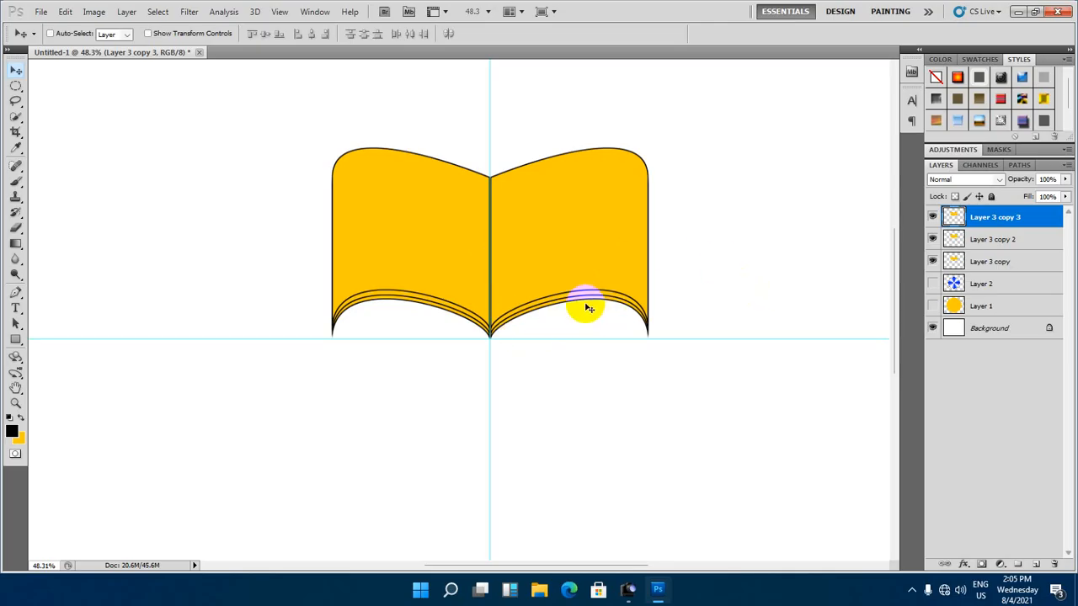
Make the lowest page layer, Layer 3 copy, active and load its outline as a selection
click(987, 263)
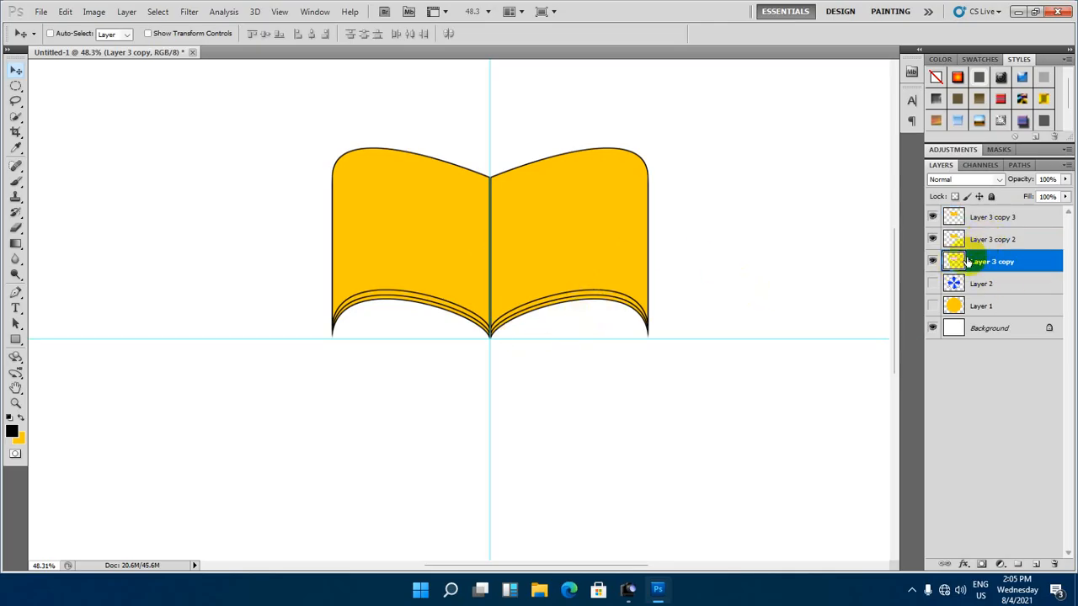
click(933, 262)
click(932, 262)
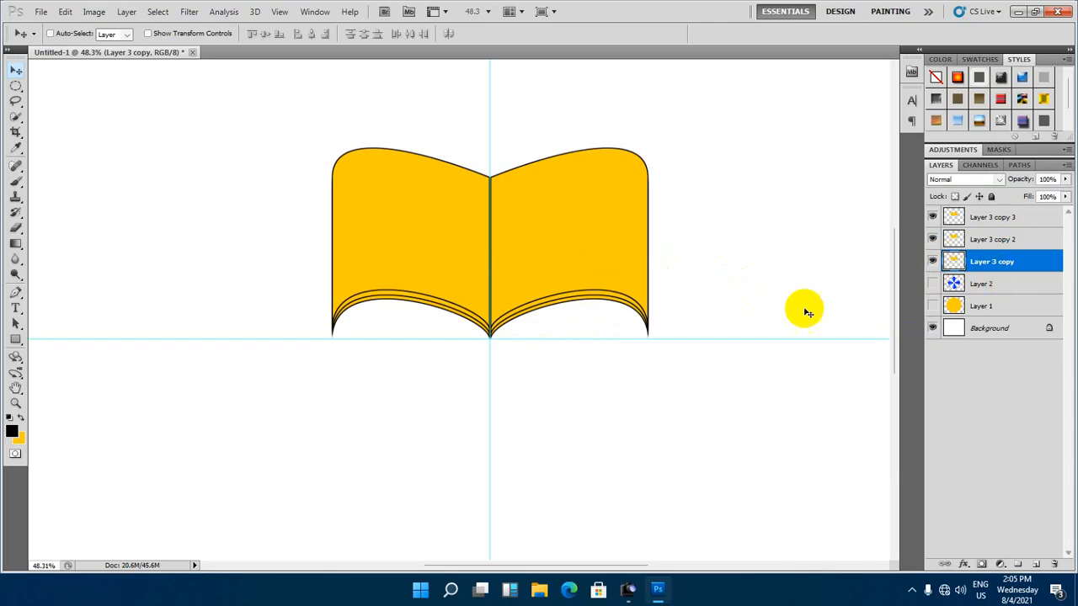
ctrl+click(955, 262)
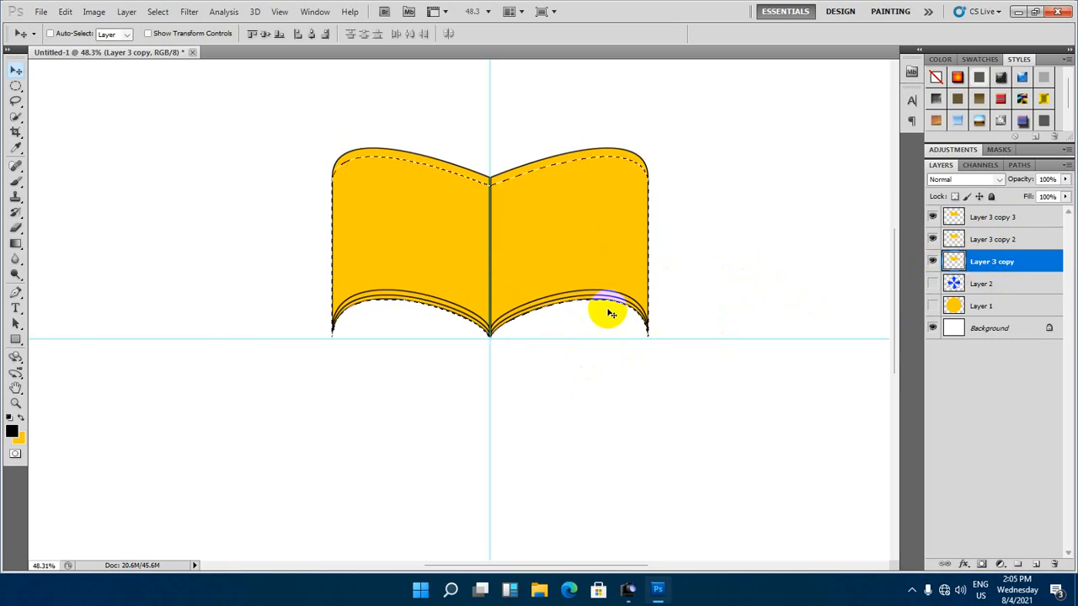
Set the background color to dark gold #b18e04 and fill the selection on Layer 3 copy with it
click(11, 431)
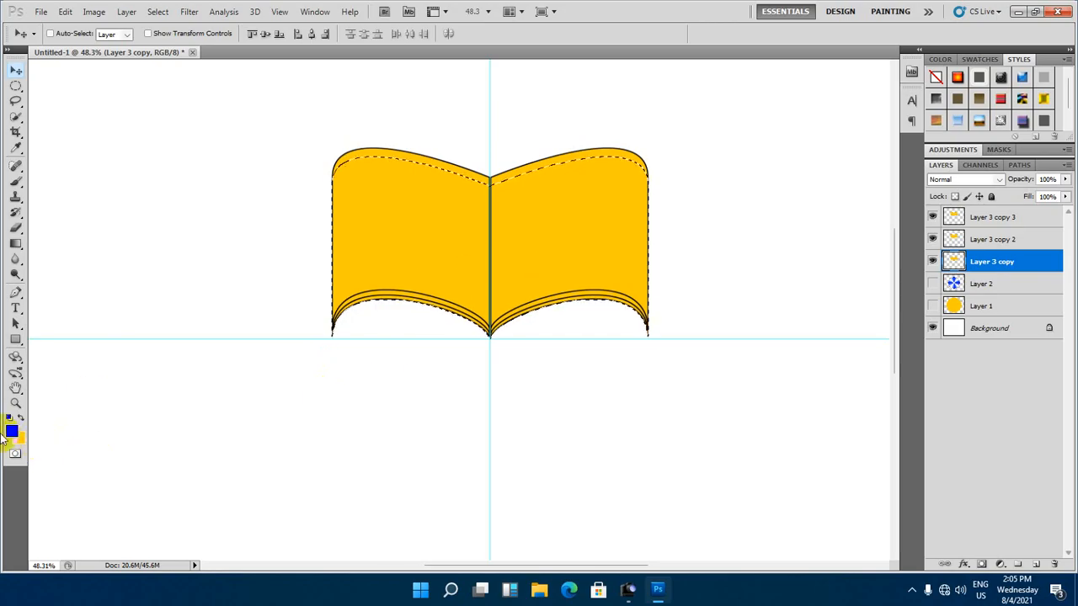
click(17, 438)
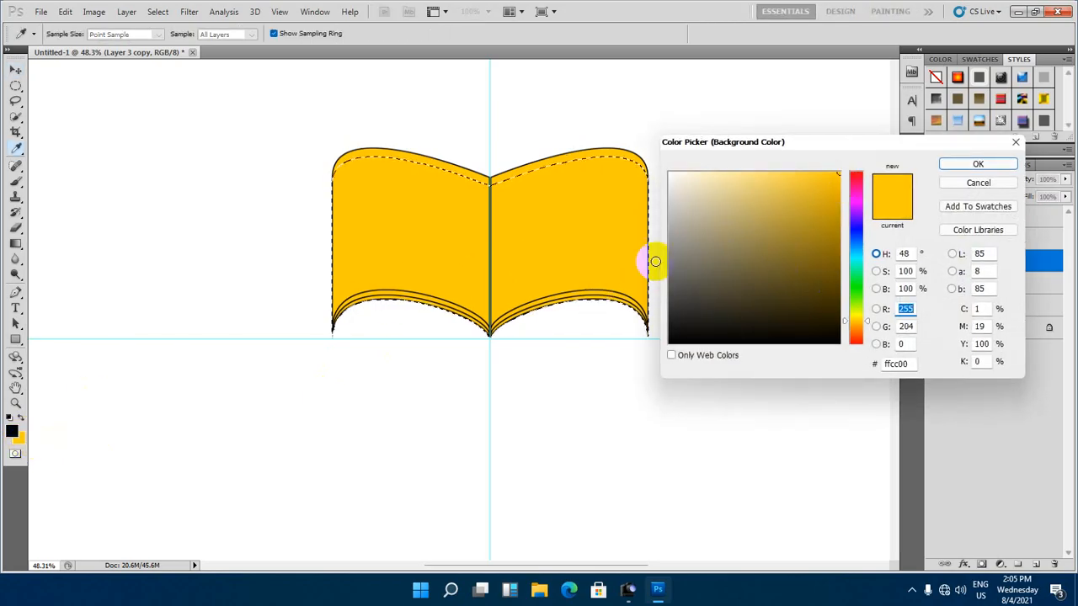
click(839, 227)
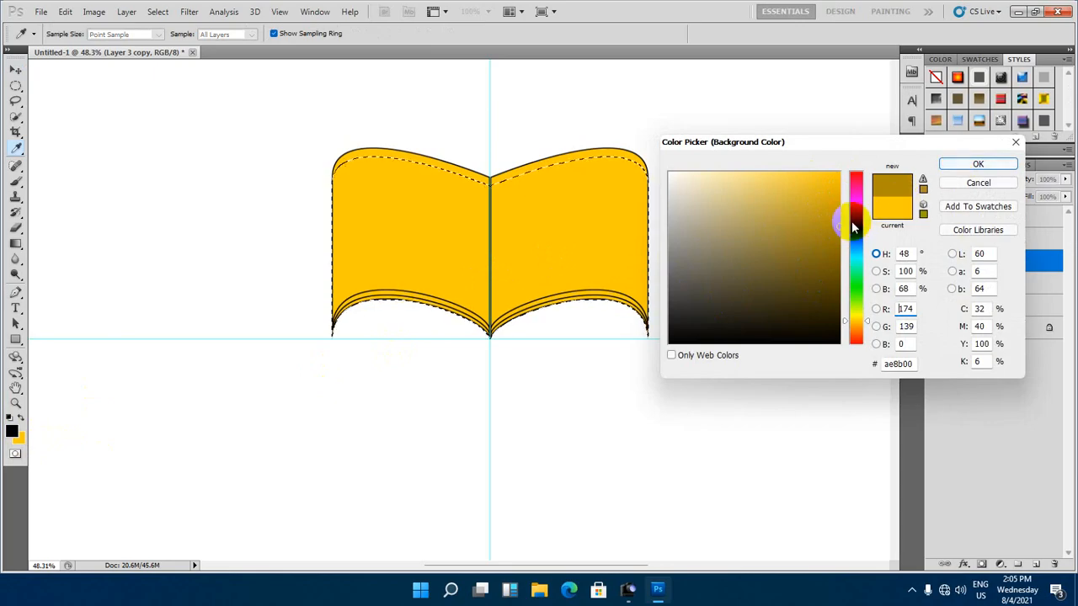
click(836, 224)
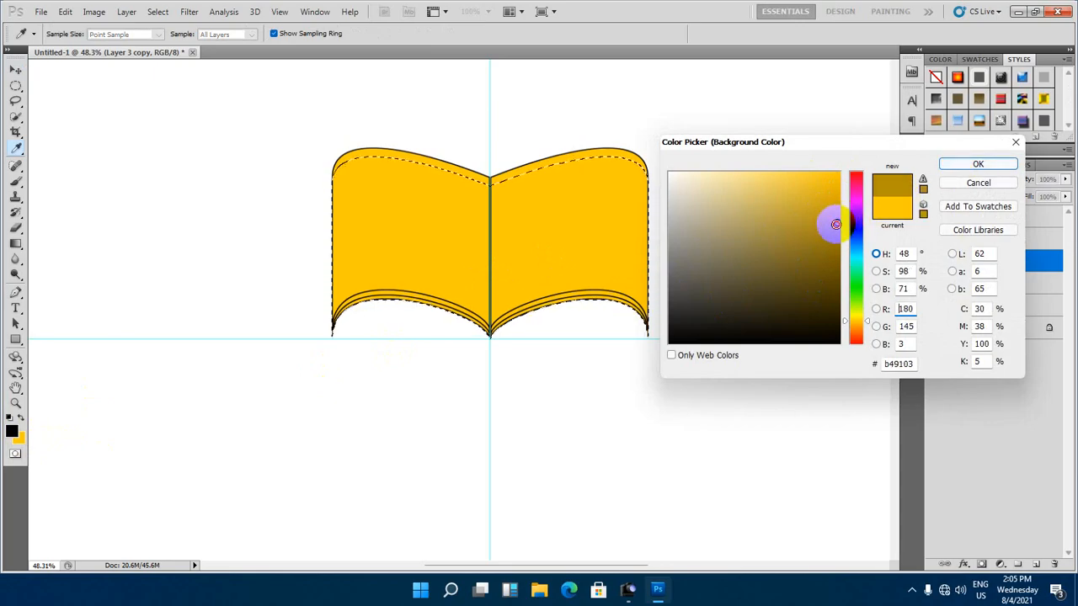
click(958, 163)
key(v)
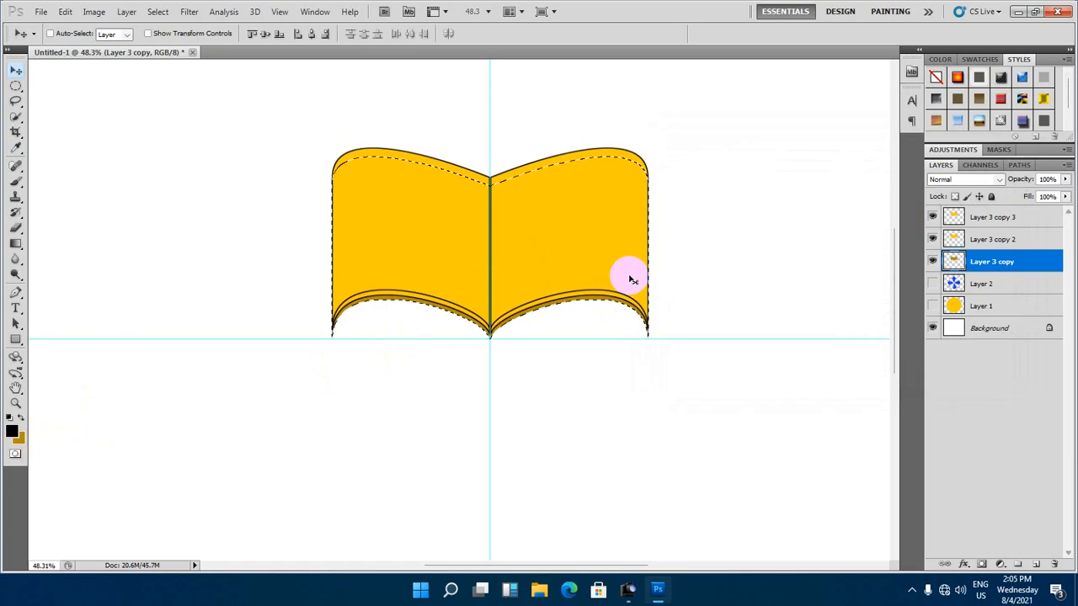
Stroke the selection on Layer 3 copy with a 3 px black outline, location Center
click(65, 12)
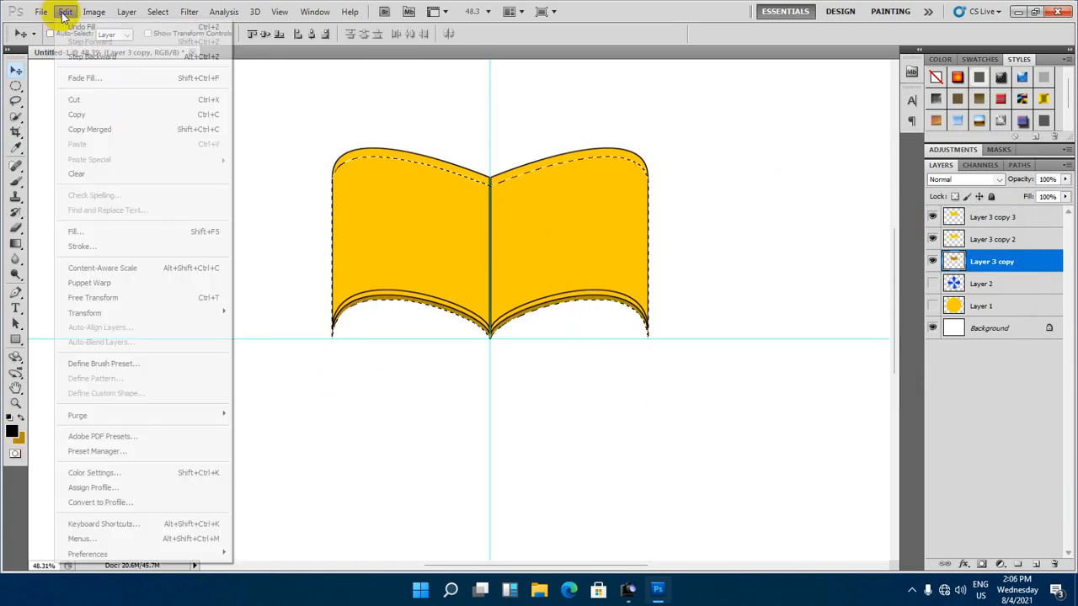
click(82, 246)
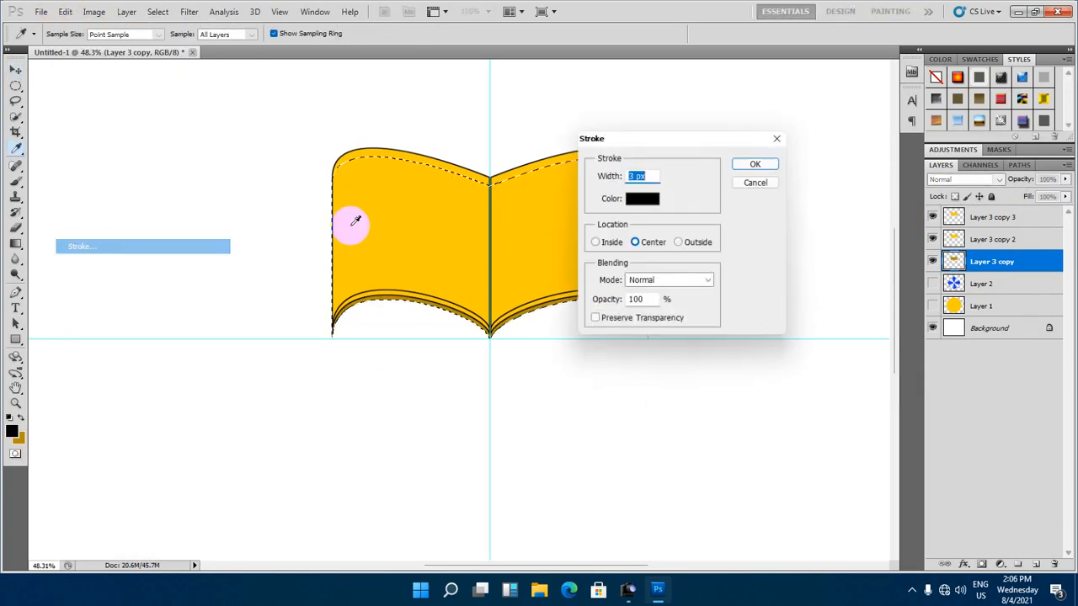
click(740, 164)
scroll(578, 287, up, 1)
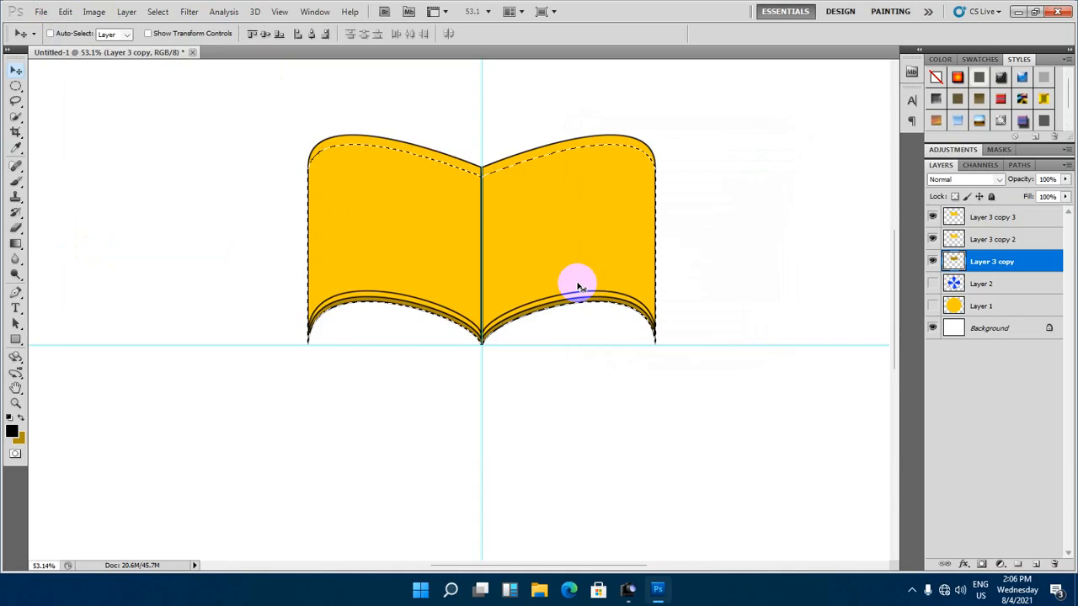
Load the outline of the middle page layer, Layer 3 copy 2, as a selection and fill it with gold #dbb005
click(954, 240)
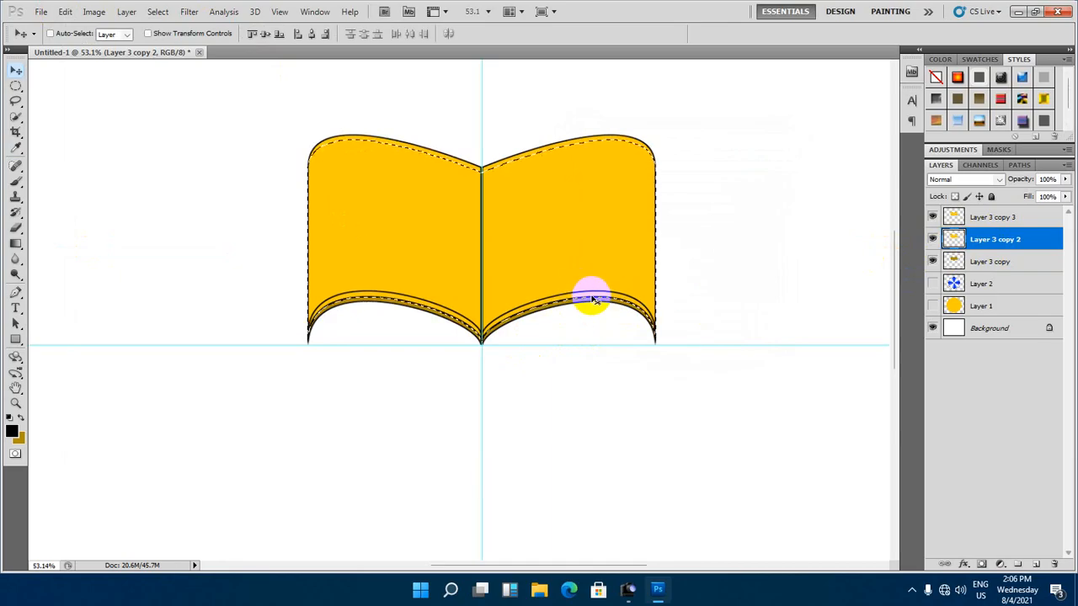
click(19, 438)
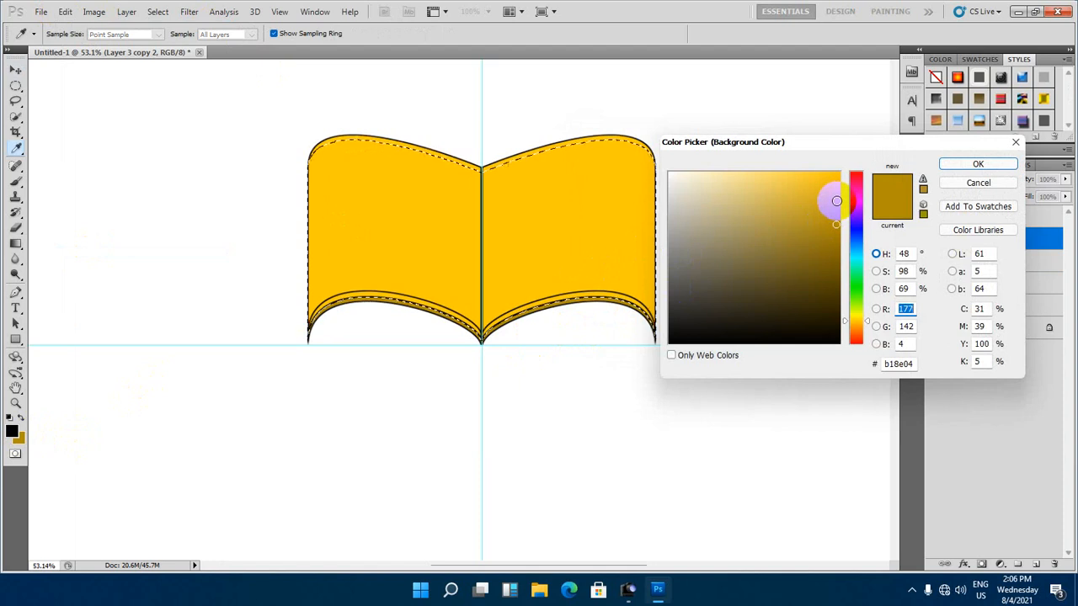
click(836, 196)
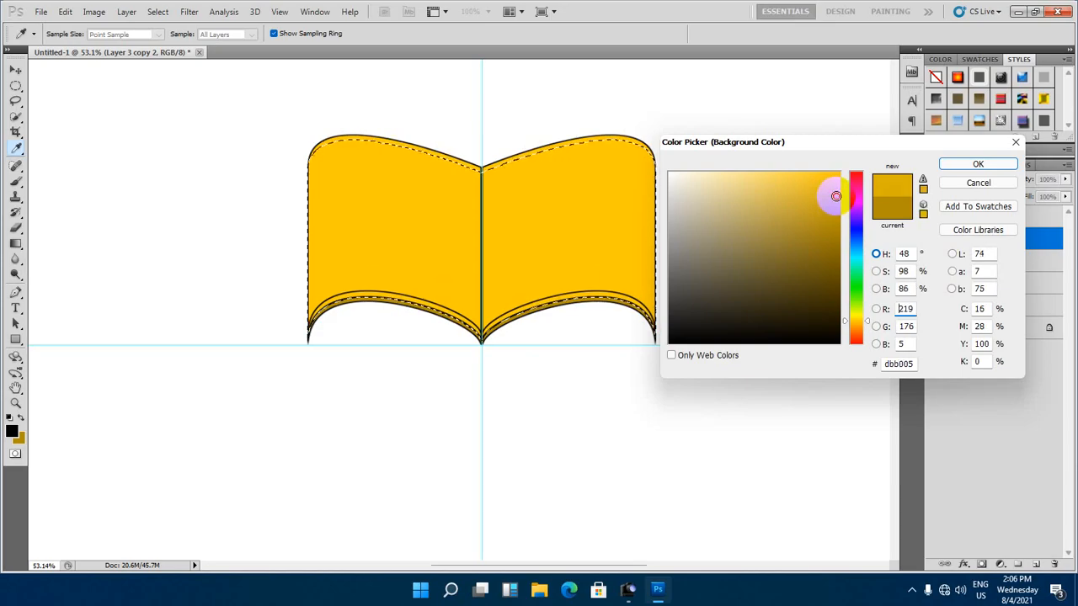
click(978, 165)
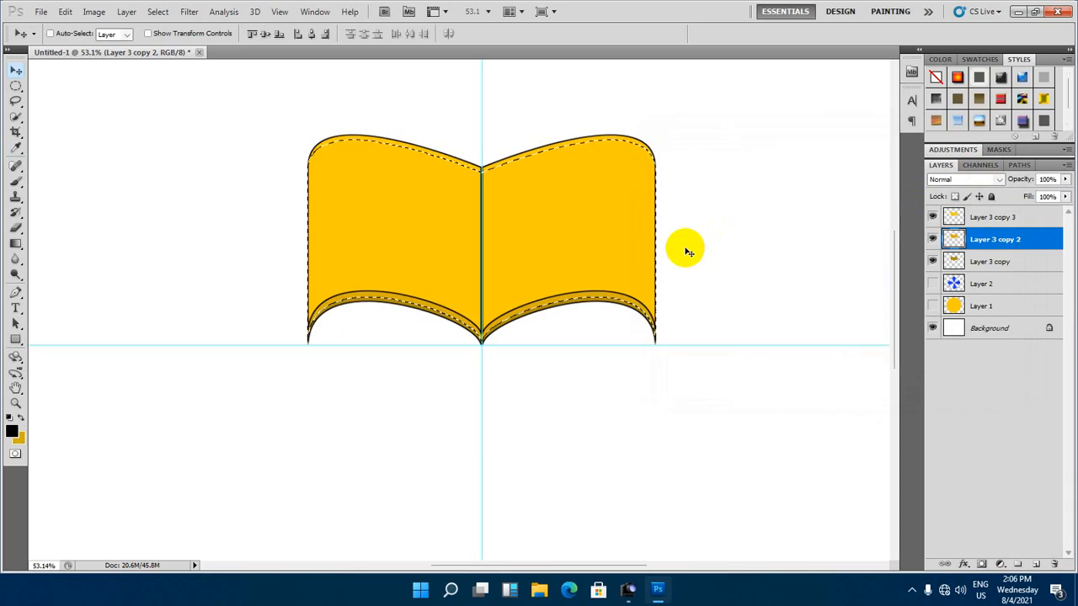
Stroke the gold-filled selection on Layer 3 copy 2 with a 3 px black outline
click(65, 12)
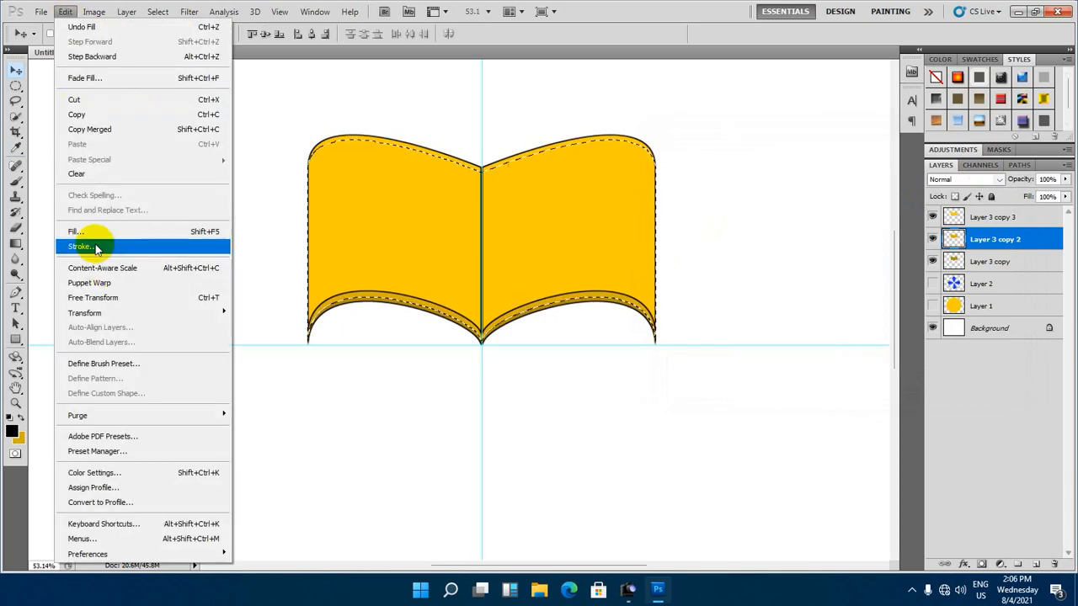
click(95, 248)
click(757, 163)
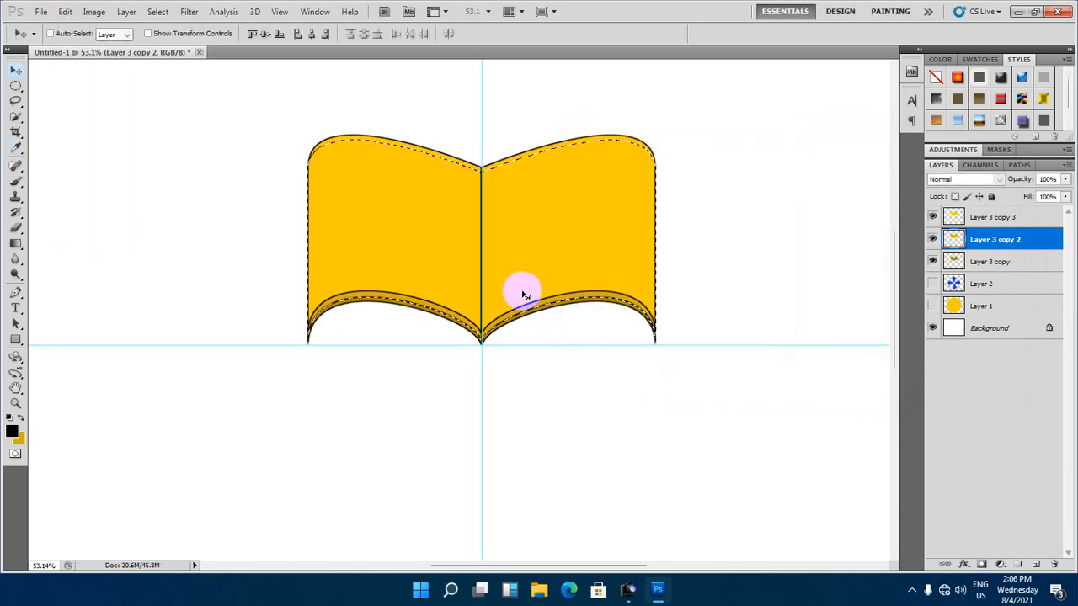
Compare the page edges with Layer 3 copy 2 hidden and shown, and undo that layer's stroke and fill
scroll(517, 333, down, 2)
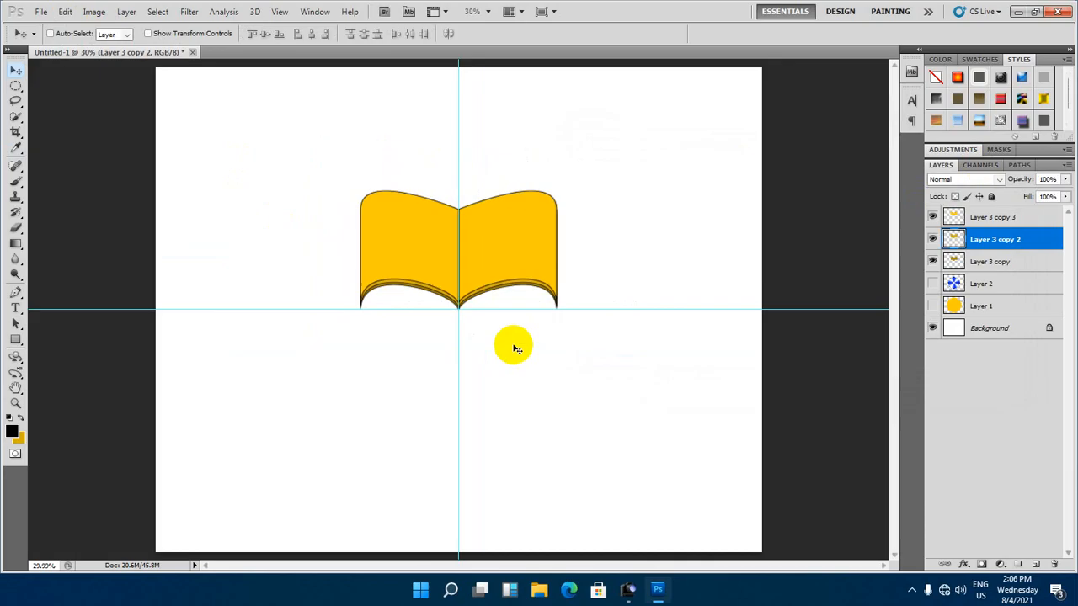
scroll(477, 289, up, 3)
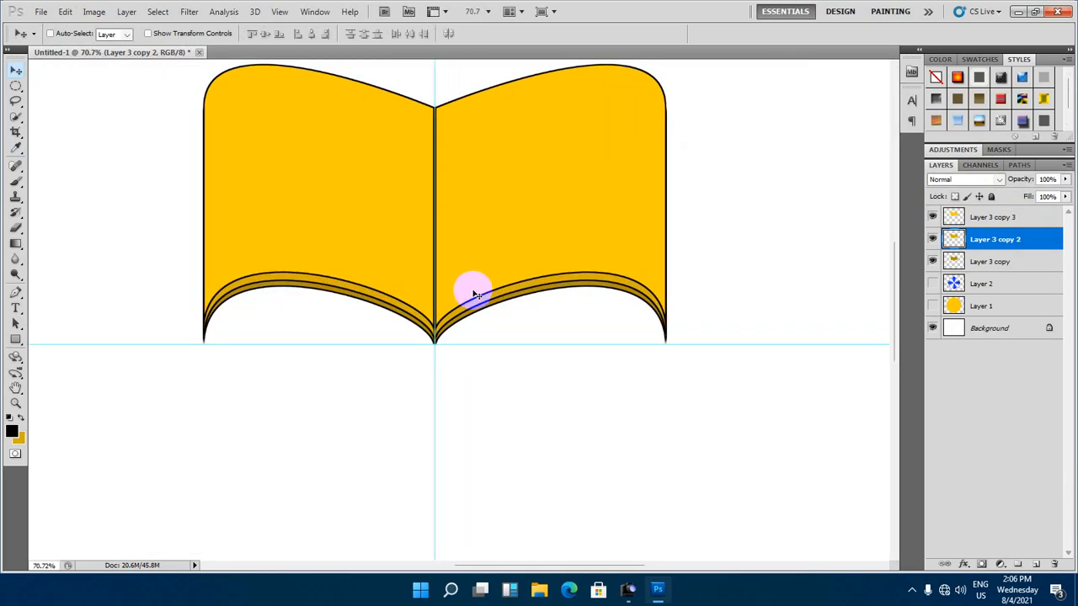
scroll(476, 294, down, 1)
scroll(471, 289, down, 1)
scroll(457, 279, up, 2)
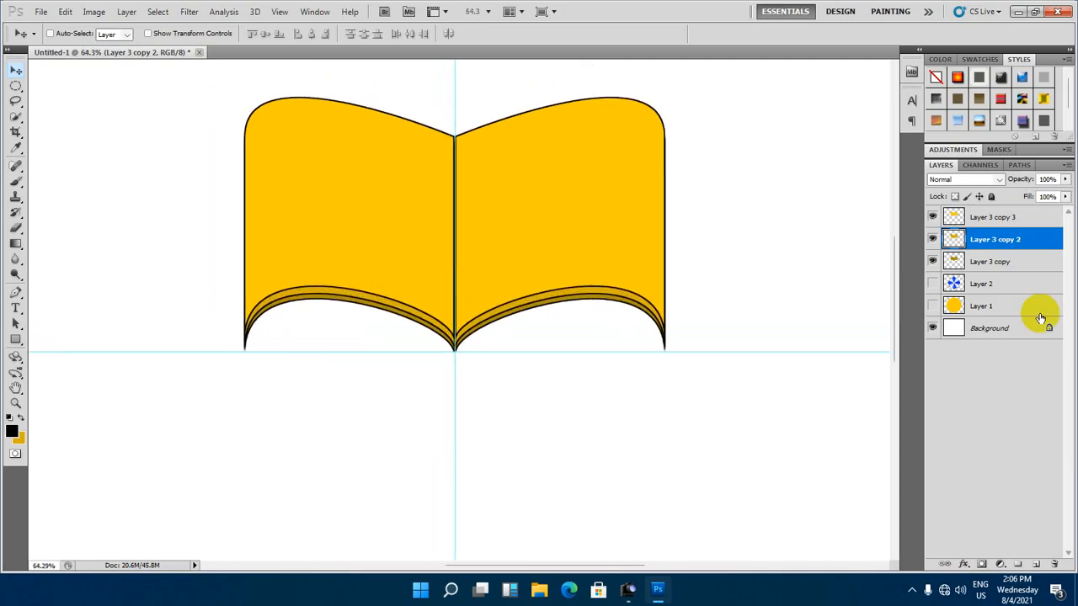
click(932, 240)
click(932, 240)
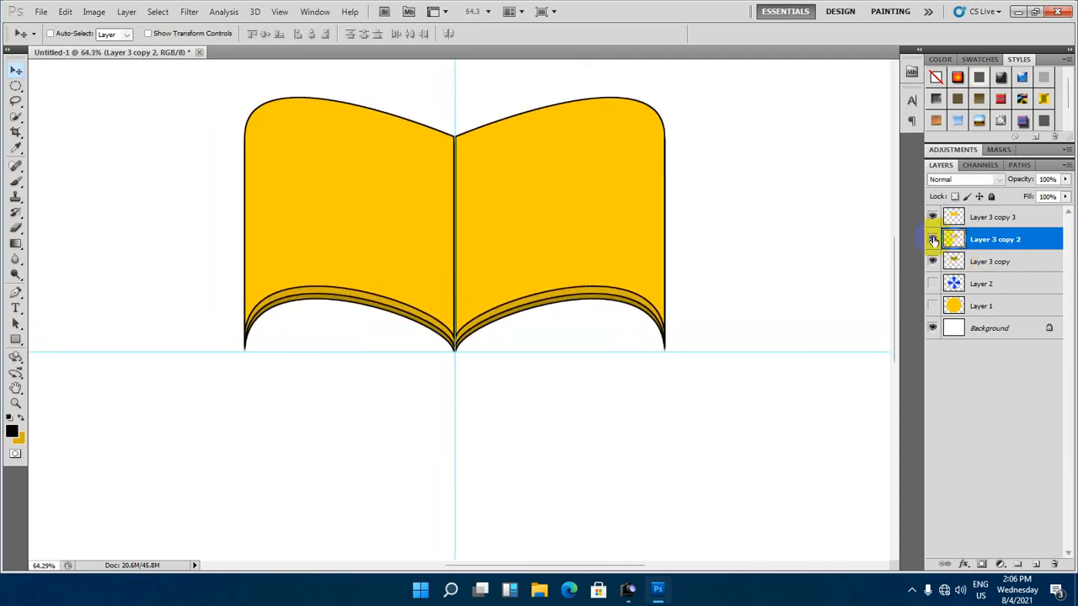
scroll(696, 305, up, 1)
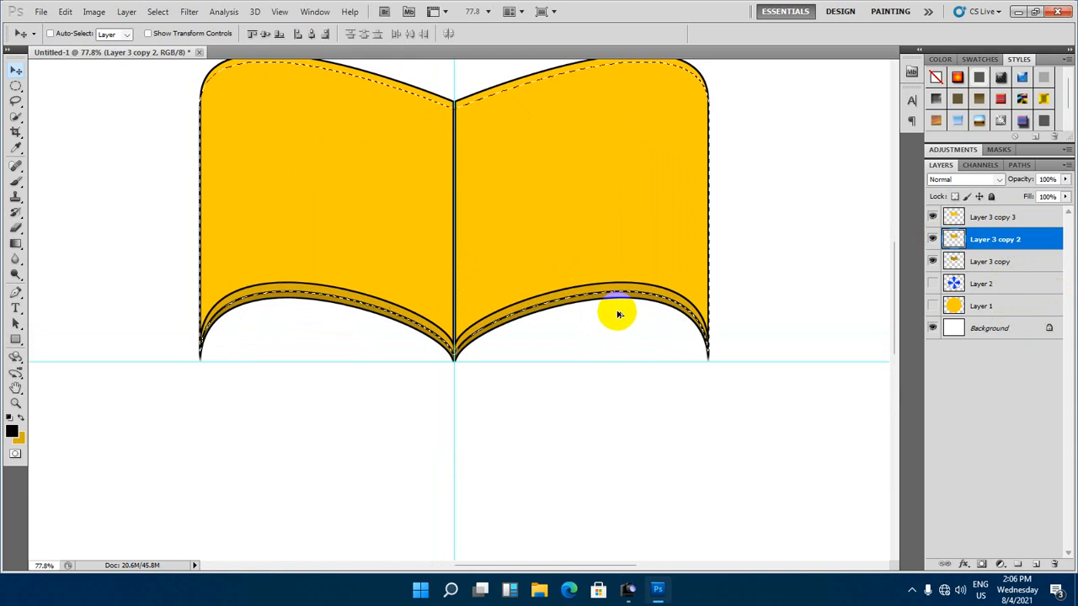
drag(619, 318, 620, 316)
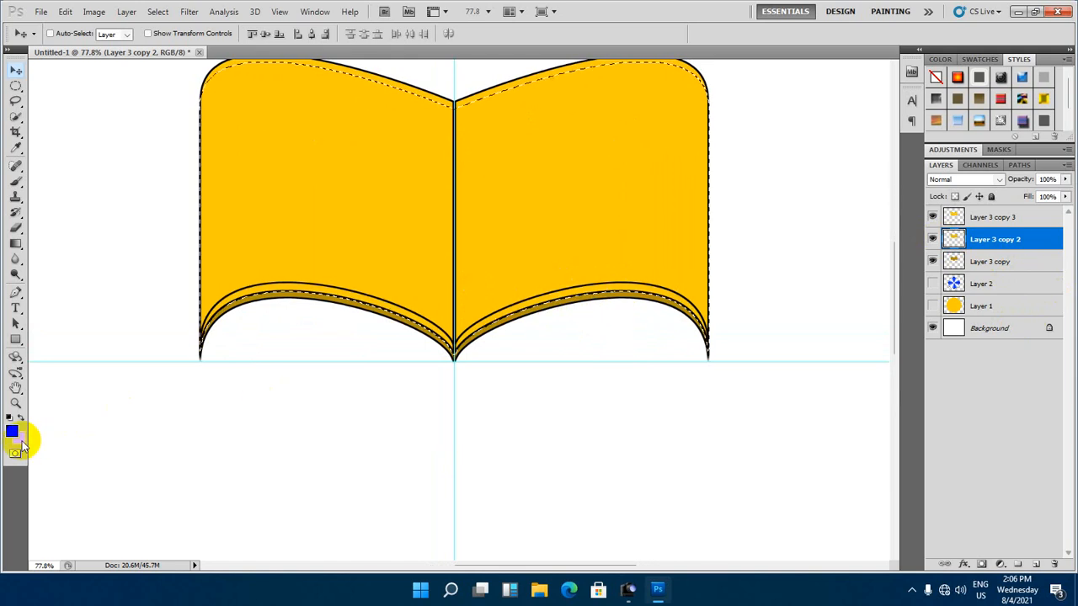
Choose a slightly darker gold as the background color and fill the selection on Layer 3 copy 2 with it
click(20, 440)
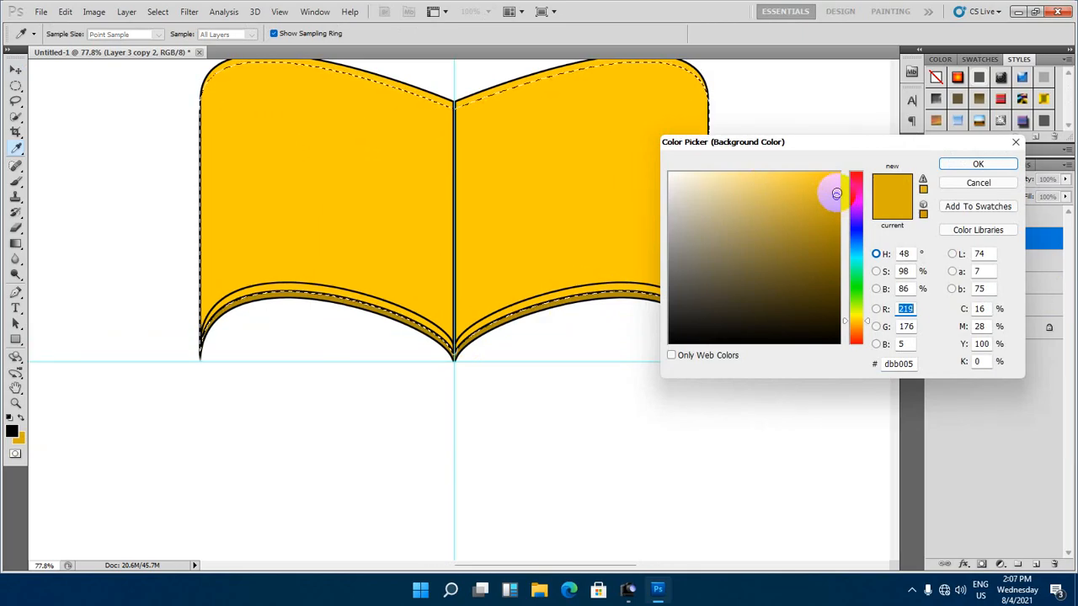
click(836, 201)
click(968, 164)
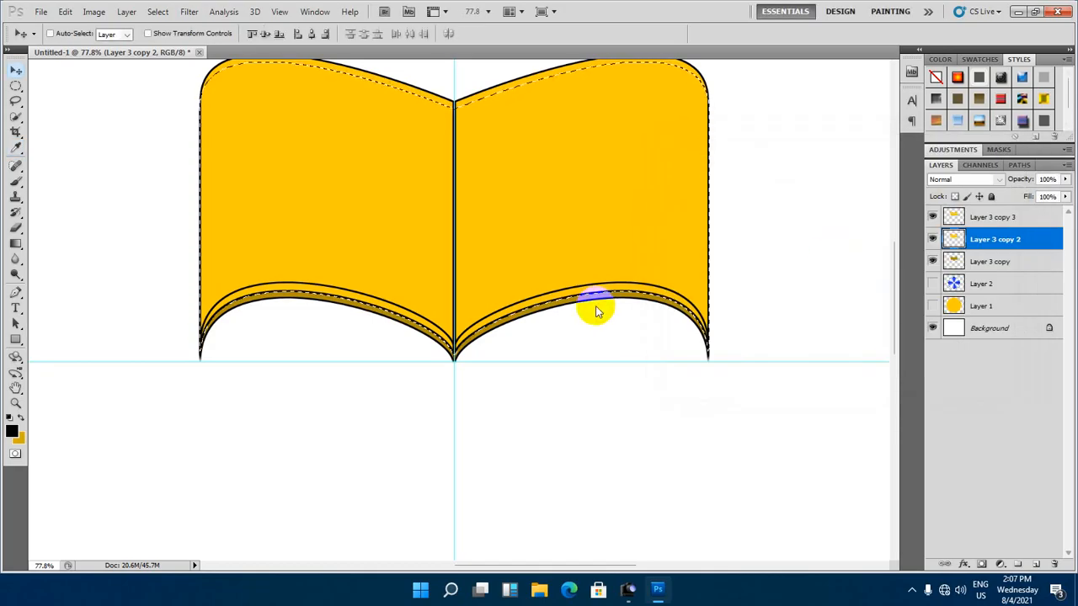
key(Up)
key(Up)
key(Up)
key(Up)
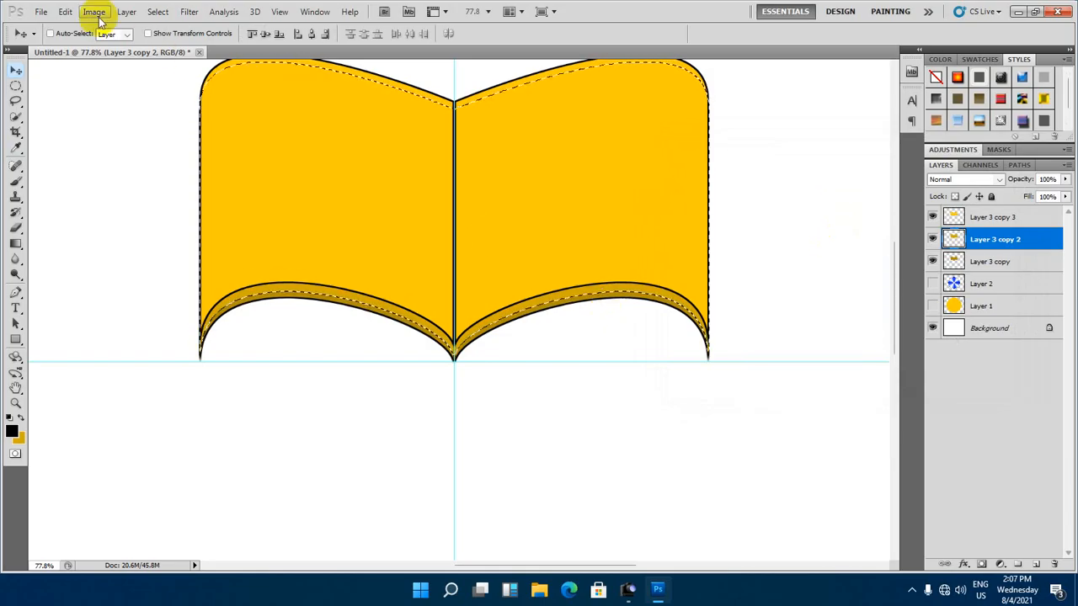
Stroke the middle page on Layer 3 copy 2 with a centered 3 px black outline and clear the selection
click(65, 11)
click(190, 244)
click(748, 180)
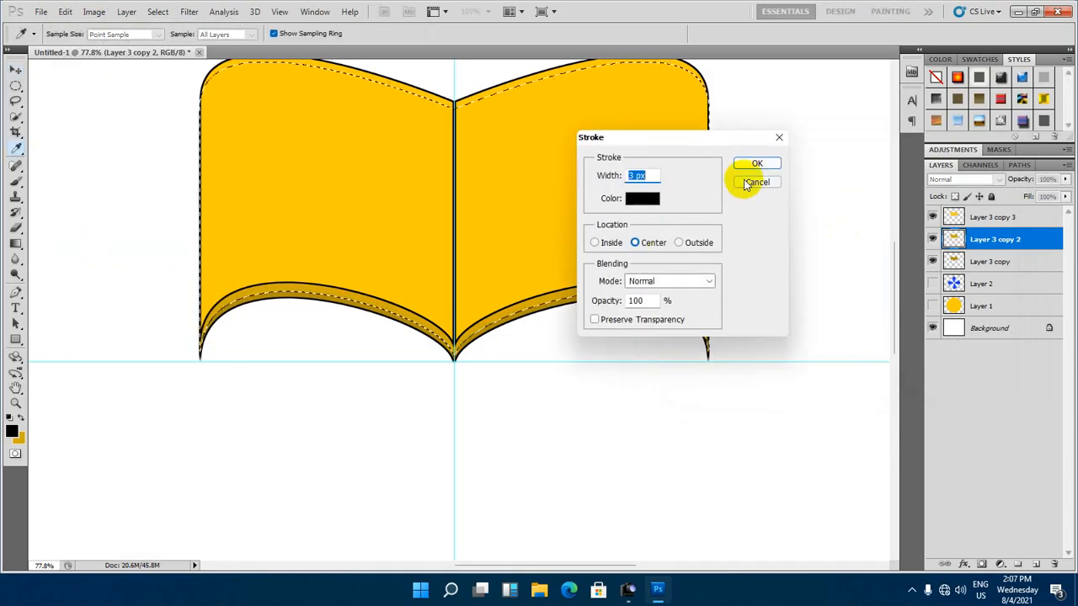
key(v)
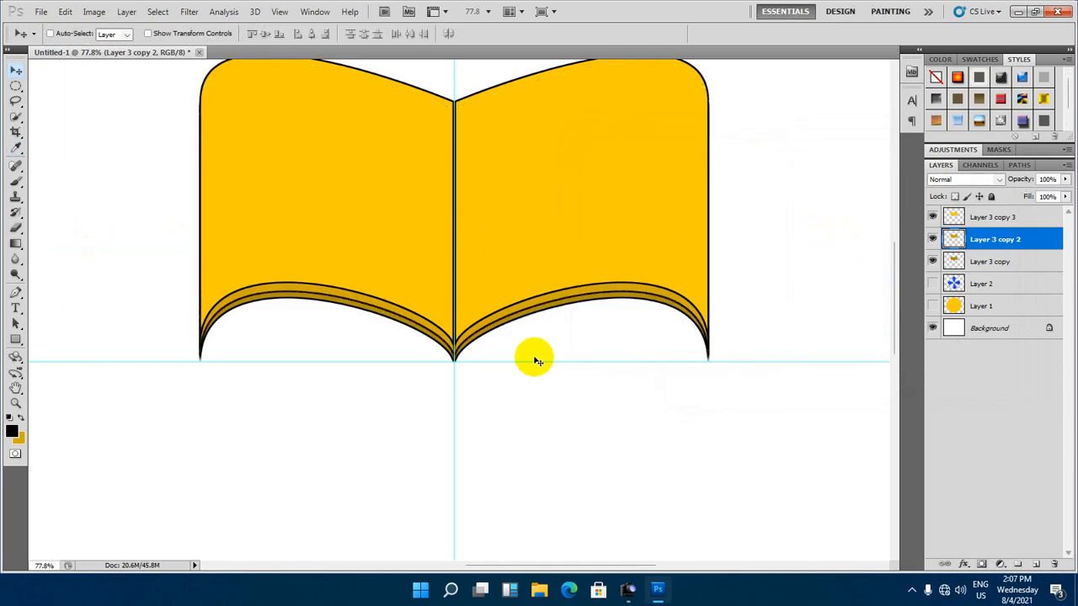
scroll(535, 360, down, 3)
scroll(457, 357, up, 2)
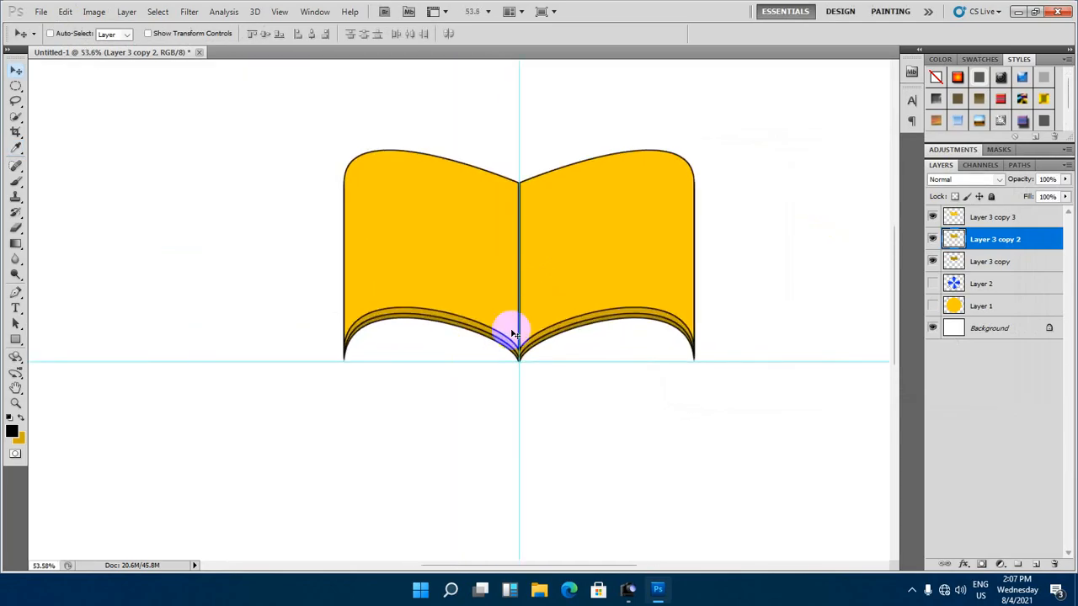
scroll(545, 268, down, 2)
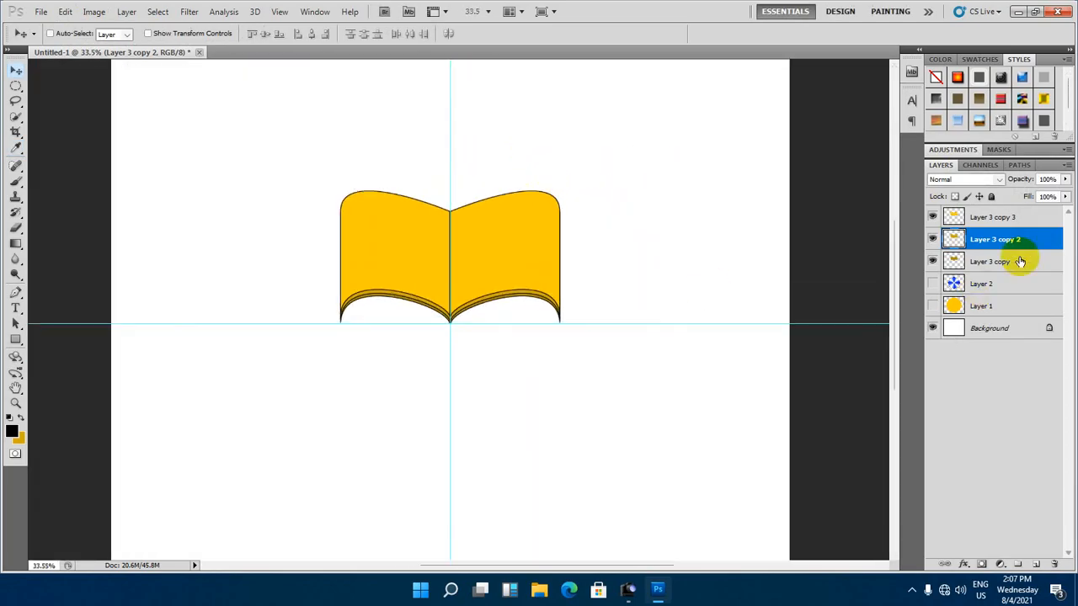
Merge the three book page layers into one and make Layer 2 and Layer 1 visible again
shift+click(996, 218)
shift+click(987, 262)
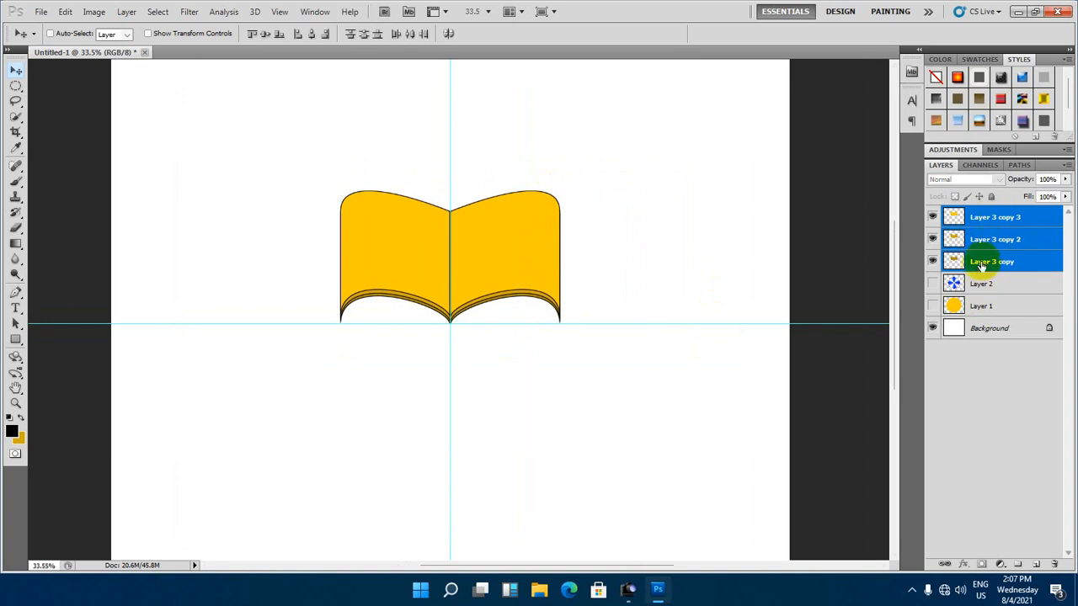
key(ctrl+e)
scroll(654, 284, down, 1)
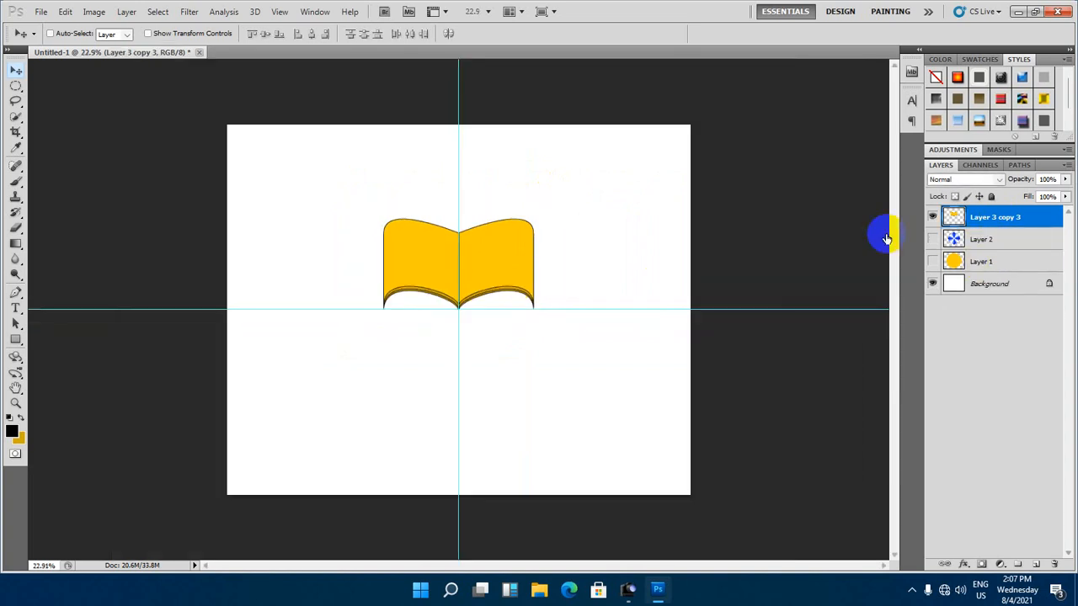
drag(933, 239, 934, 254)
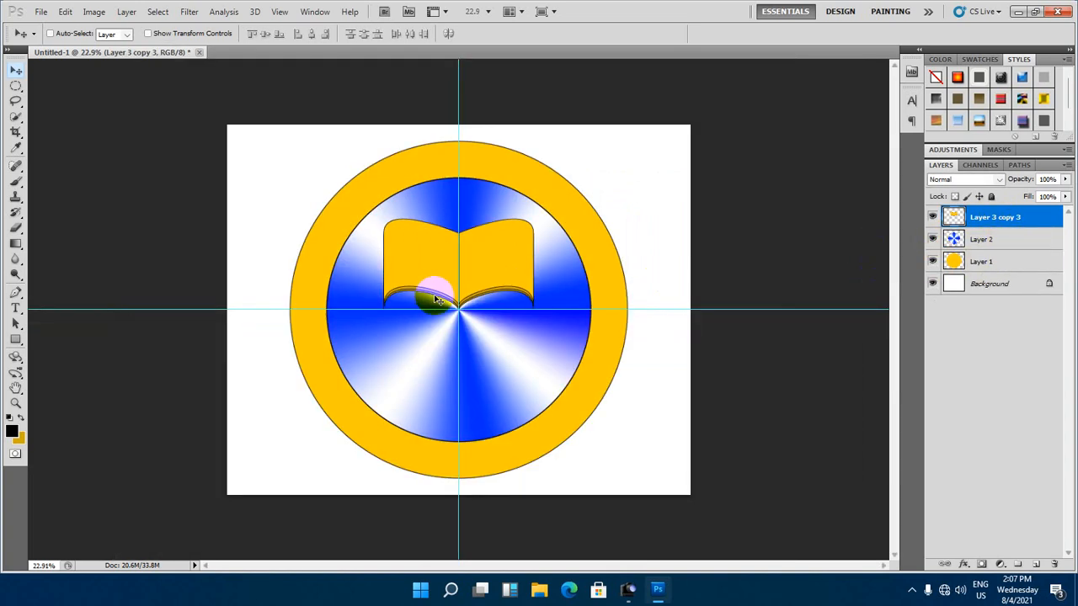
Move the merged book layer straight down with Free Transform into the lower half of the gradient circle
scroll(435, 296, up, 2)
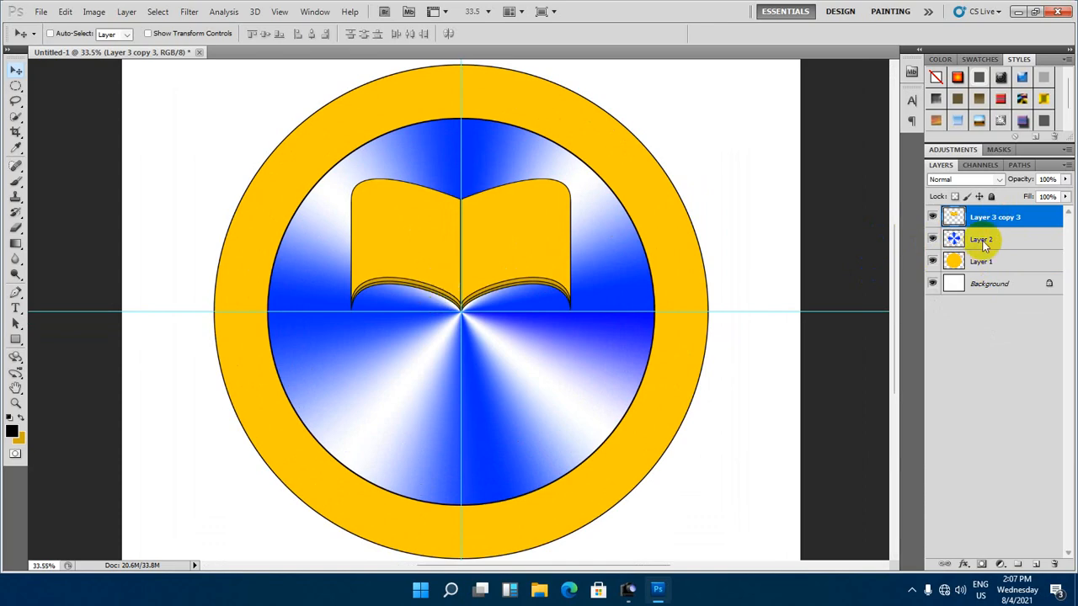
click(513, 308)
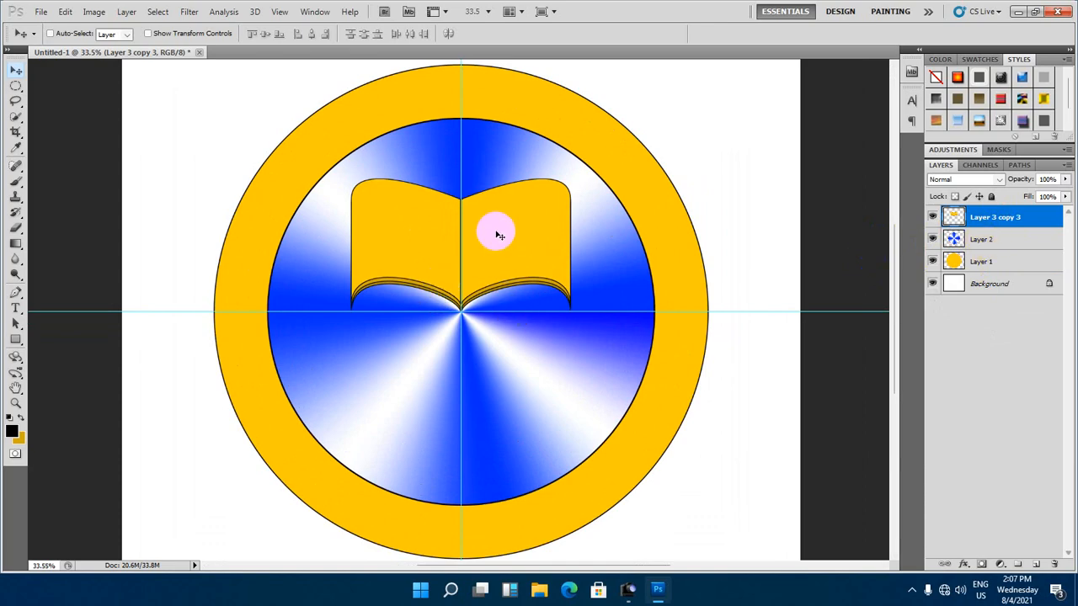
key(ctrl+t)
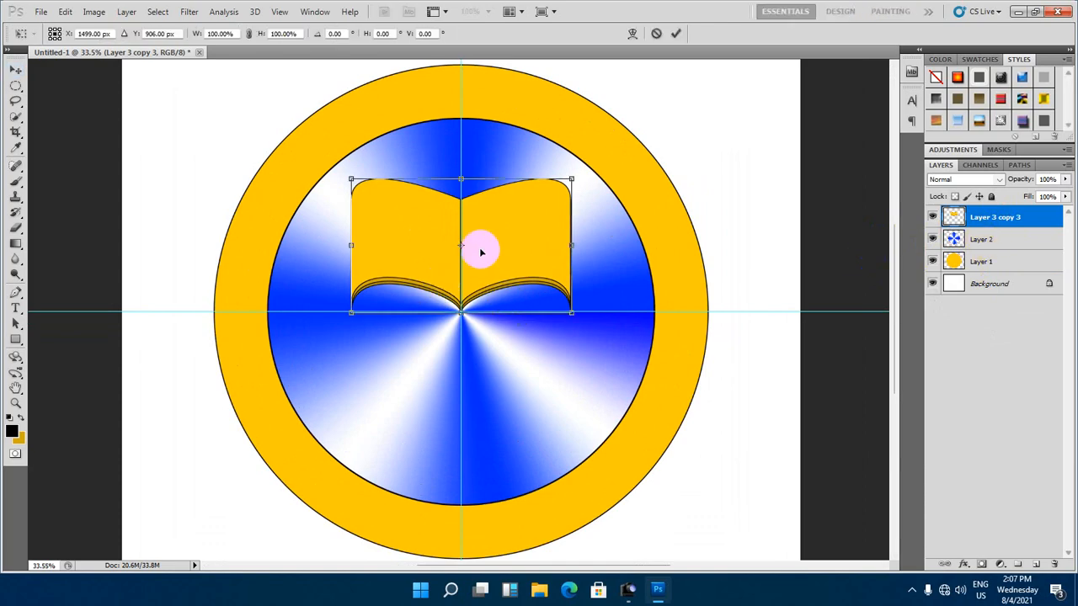
drag(480, 252, 483, 410)
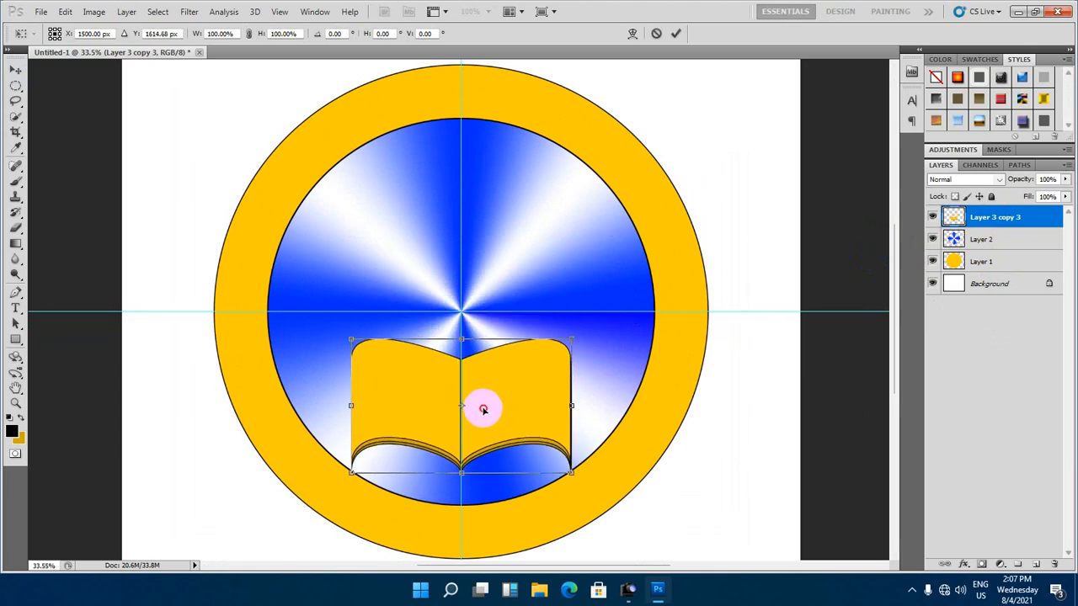
click(676, 33)
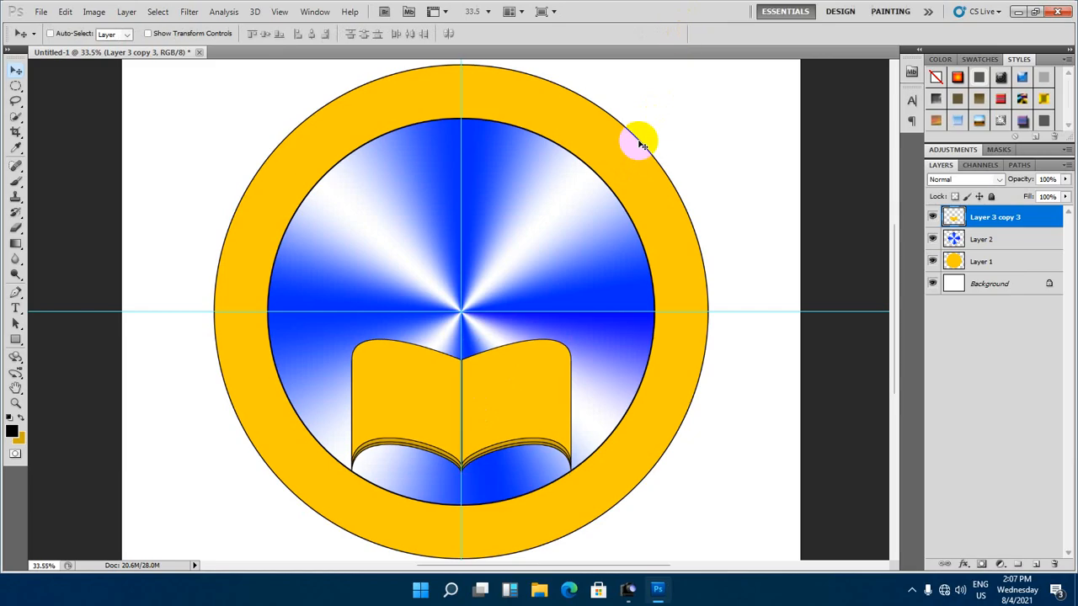
scroll(453, 444, down, 1)
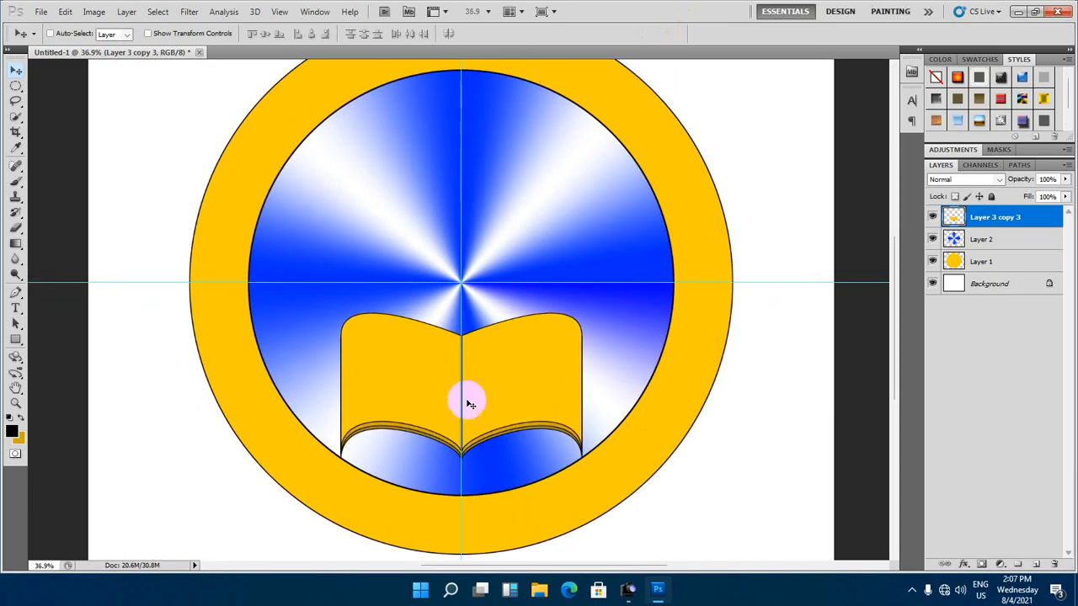
scroll(469, 399, down, 2)
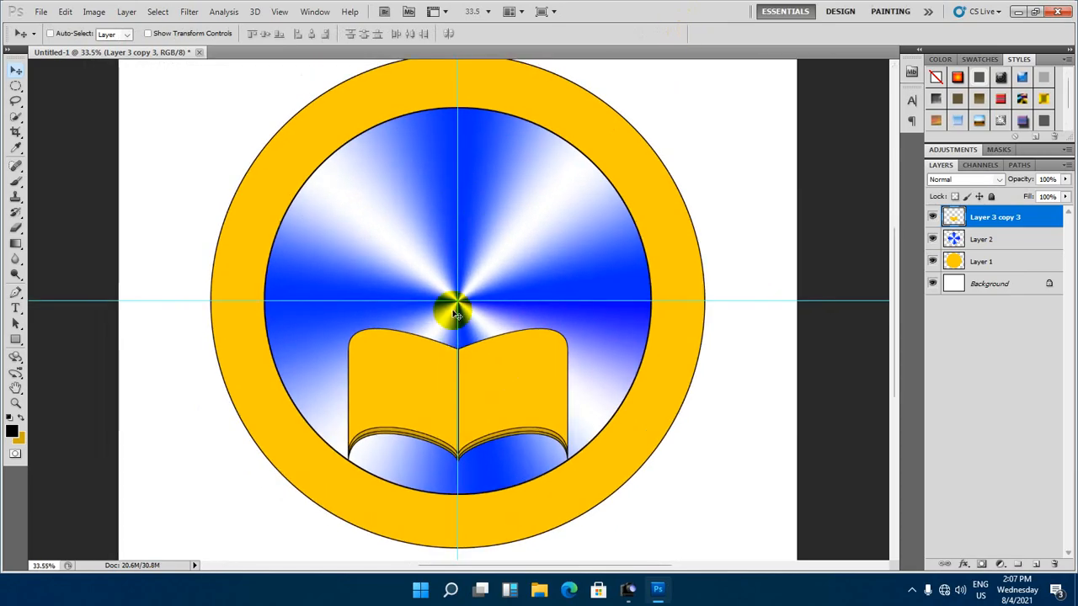
Nudge the book up 40 px and scale it proportionally to 108.50% around its center
click(496, 348)
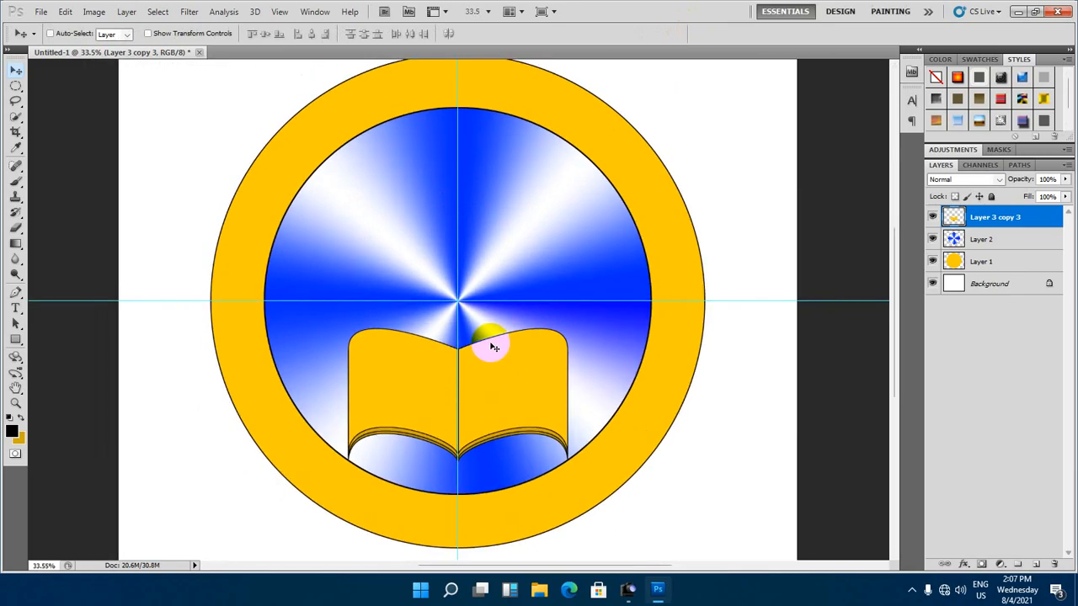
key(shift+Up)
key(shift+Up)
key(shift+Up)
key(shift+Up)
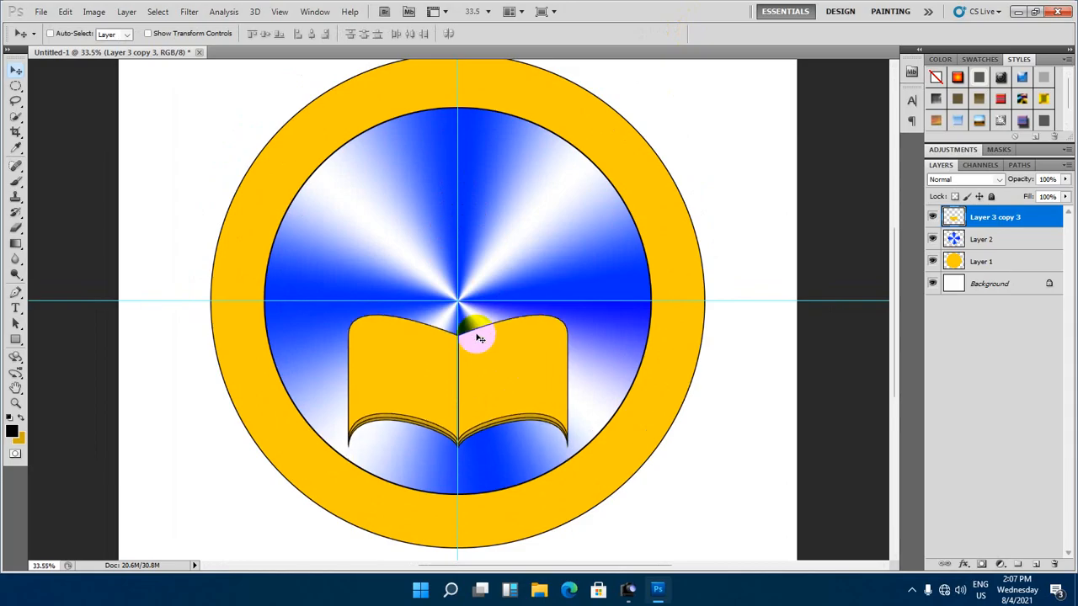
key(ctrl+t)
drag(568, 313, 580, 308)
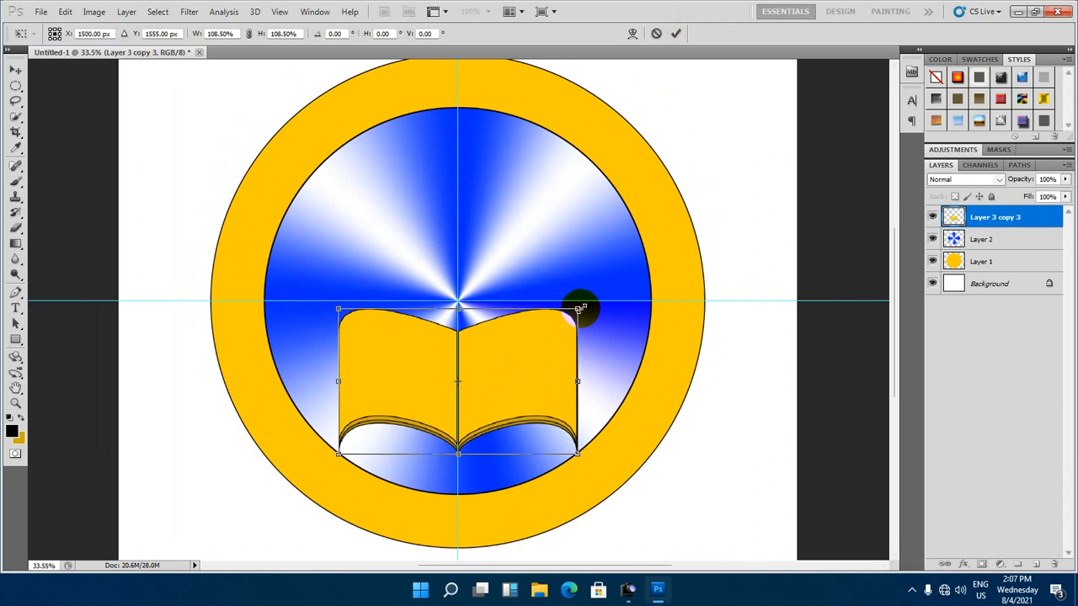
click(675, 34)
scroll(465, 335, down, 2)
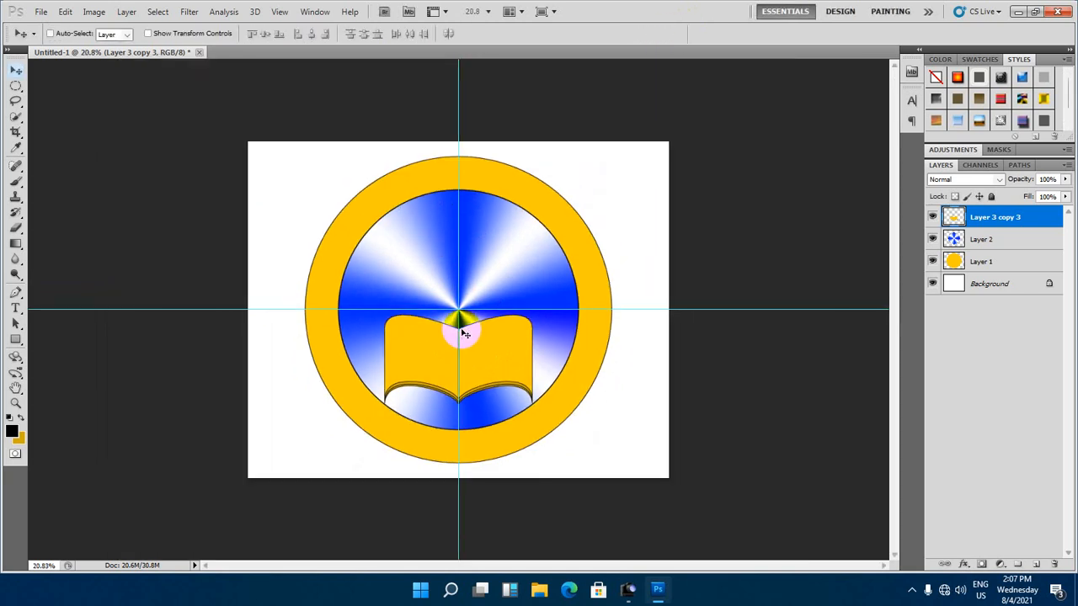
Nudge the book up about 21 px so its top edge sits near the horizontal guide
scroll(464, 335, up, 2)
key(Up)
key(Up)
key(Up)
key(Up)
key(Up)
key(Up)
key(Up)
key(Up)
key(Up)
key(Up)
key(Up)
key(Up)
key(Up)
key(Up)
key(Up)
key(Up)
key(Up)
key(Up)
key(Up)
key(Up)
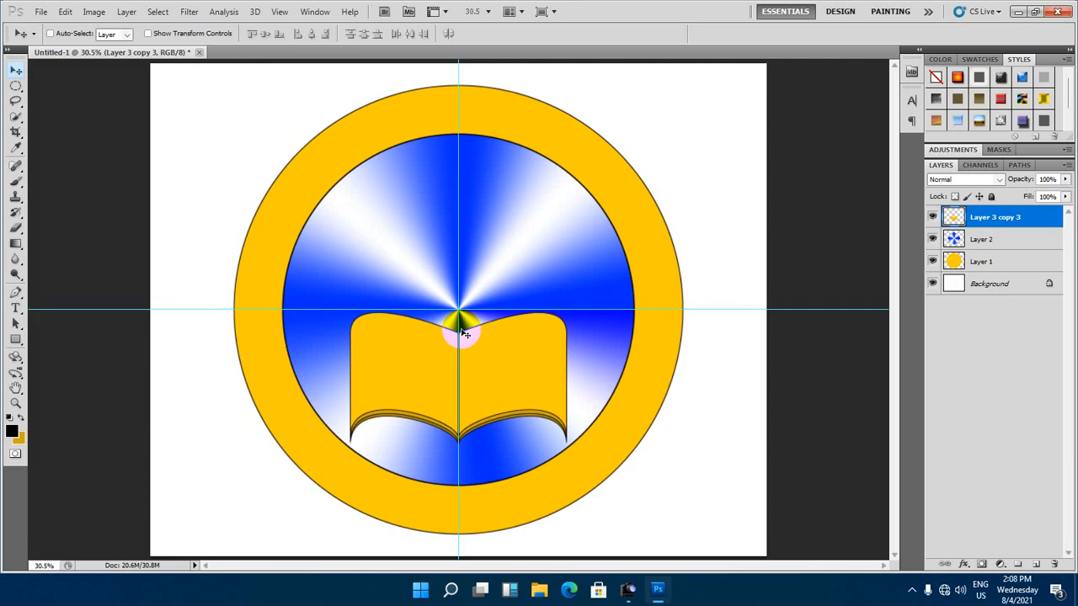
Scale the book proportionally to about 104.65% around its center so its lower corners meet the inner circle's edge
key(ctrl+t)
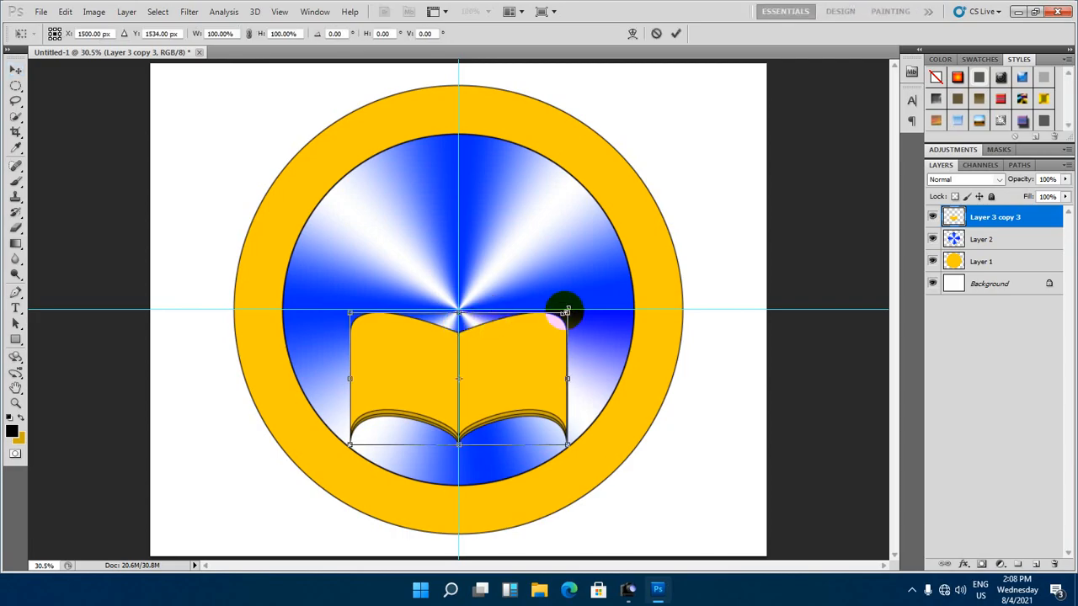
drag(565, 312, 570, 307)
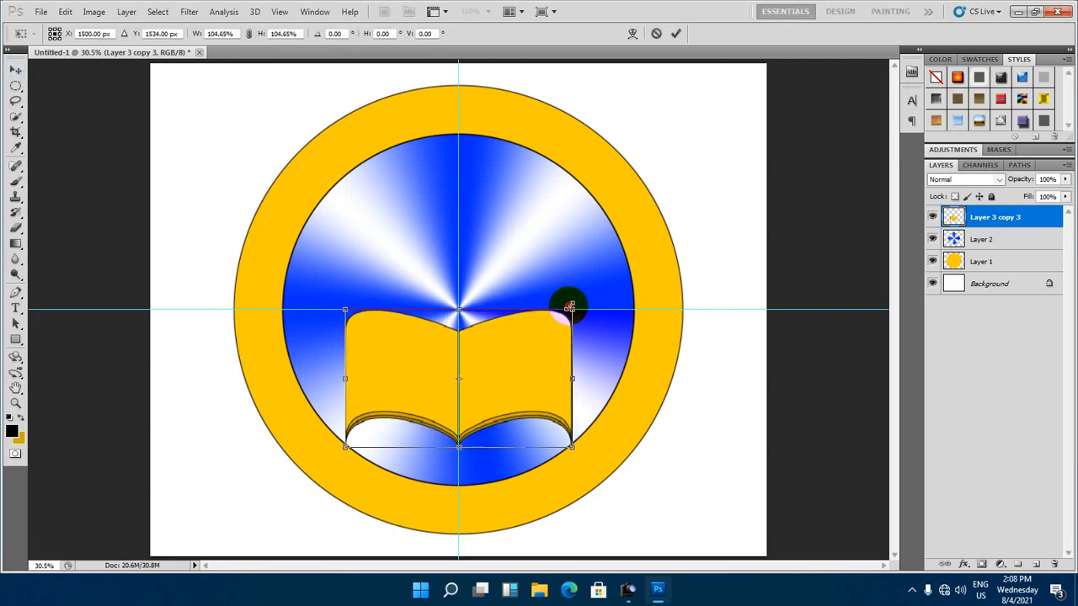
click(675, 33)
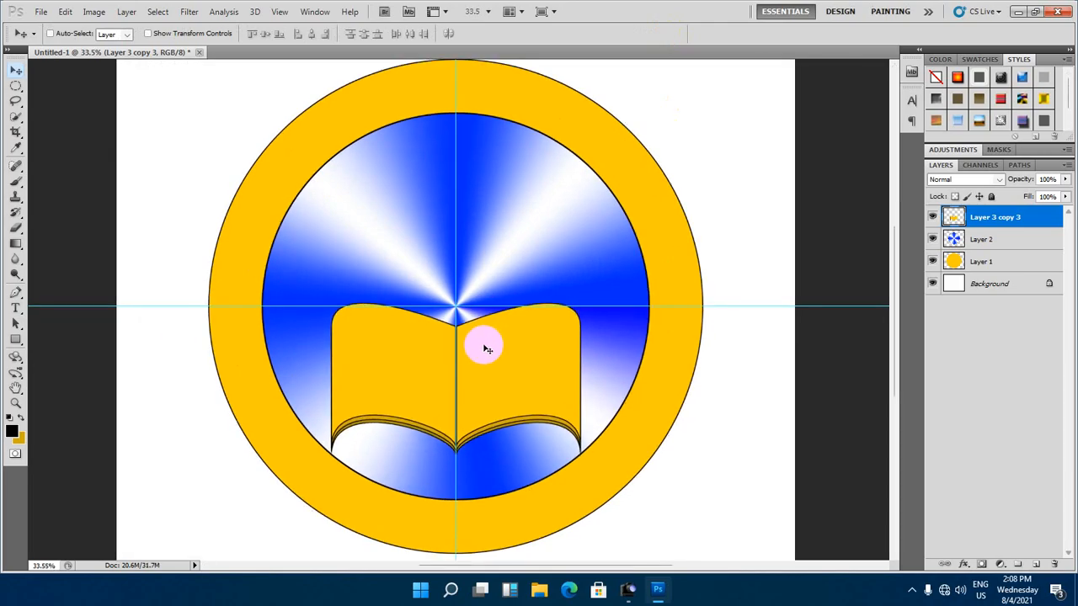
key(ctrl+minus)
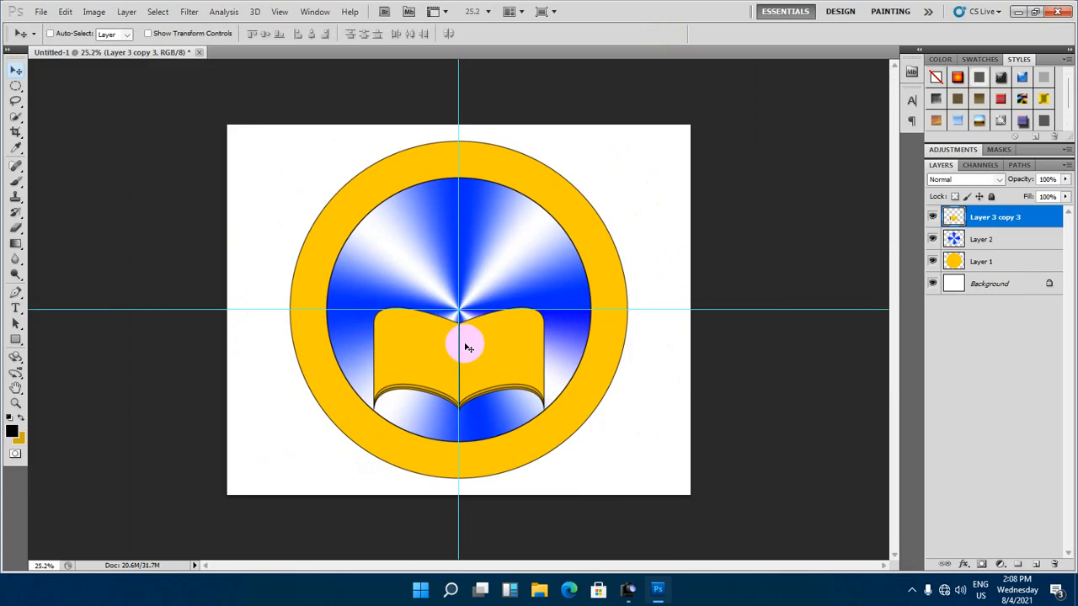
key(ctrl+plus)
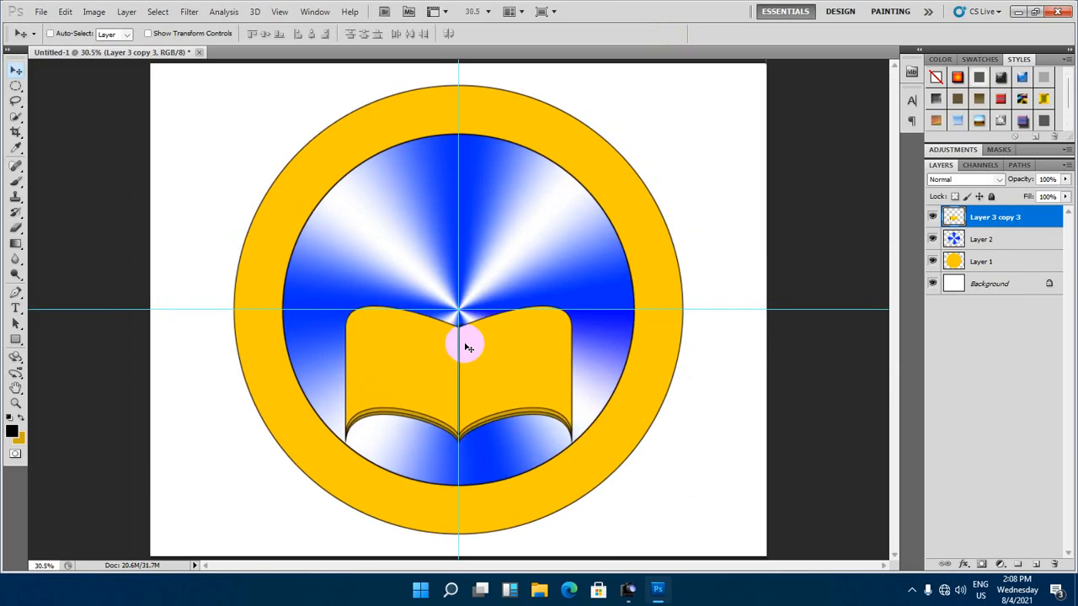
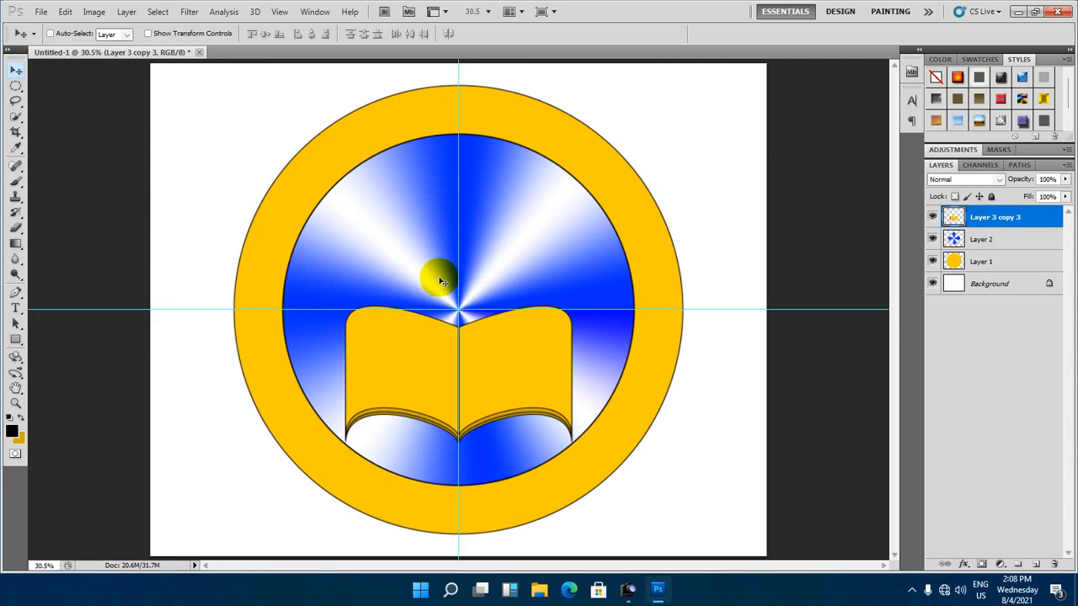
Add a new empty layer above the book layer
scroll(445, 224, down, 2)
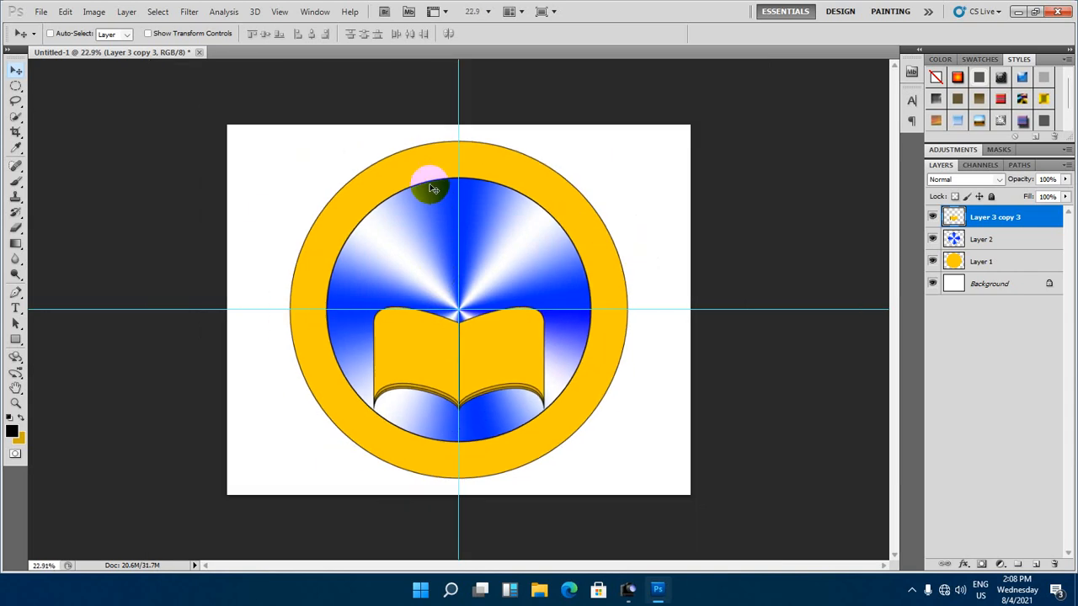
scroll(428, 180, up, 3)
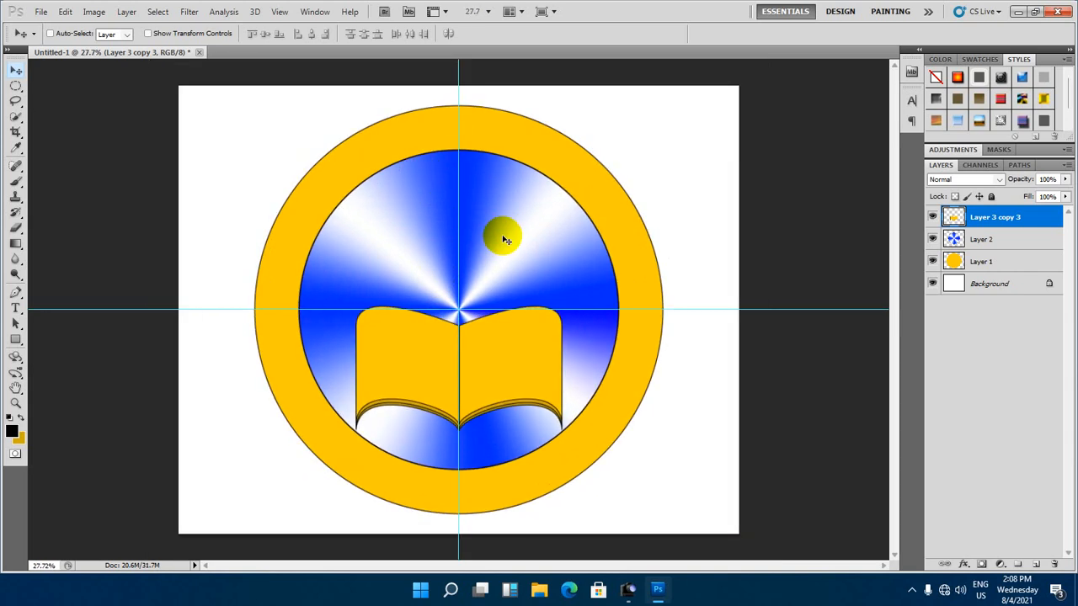
scroll(458, 299, up, 1)
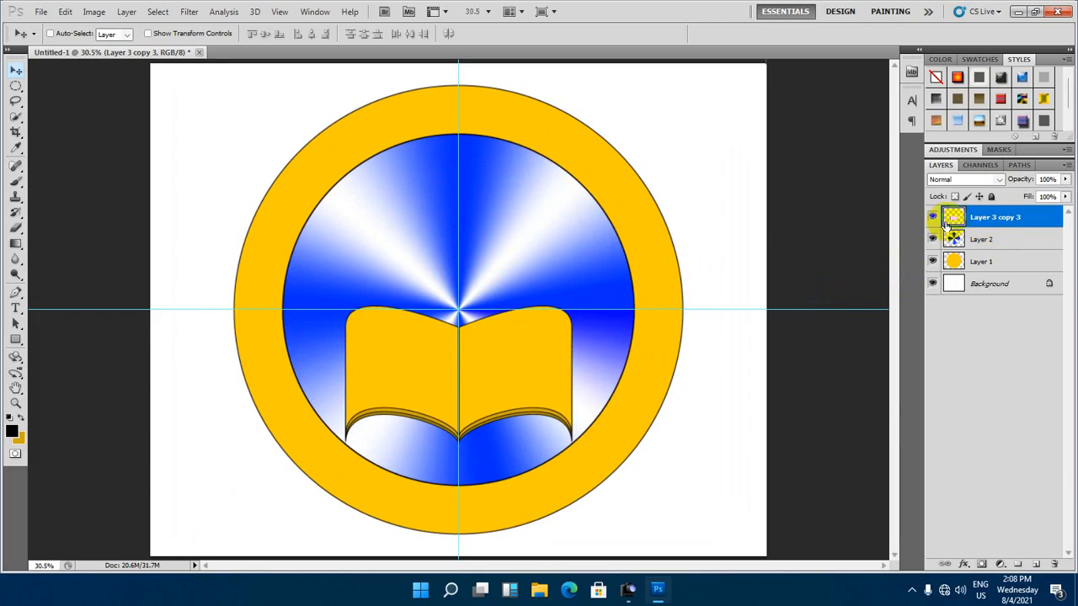
click(1036, 565)
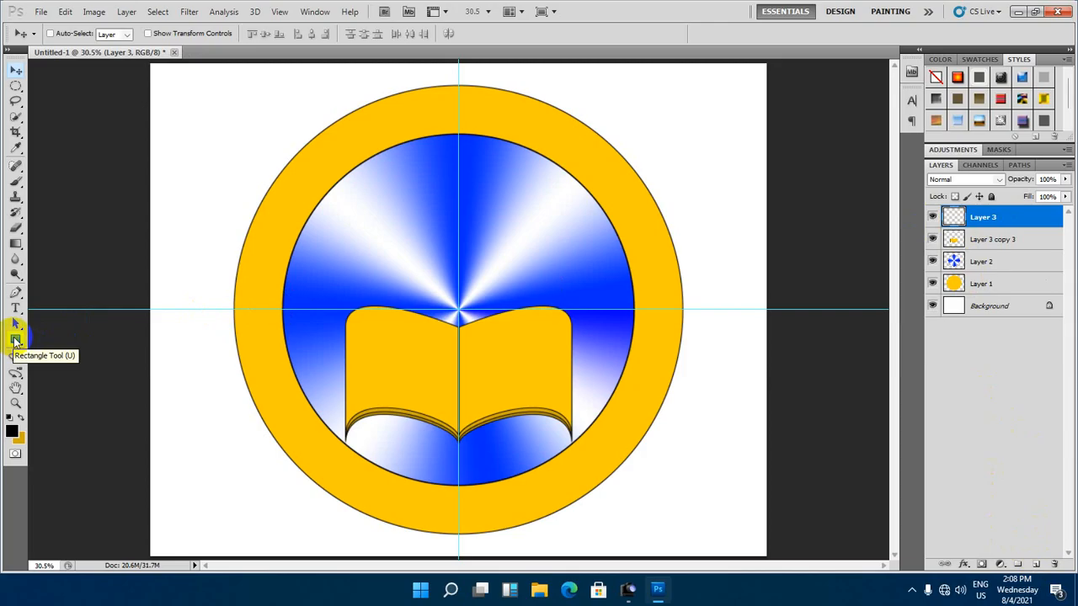
click(15, 340)
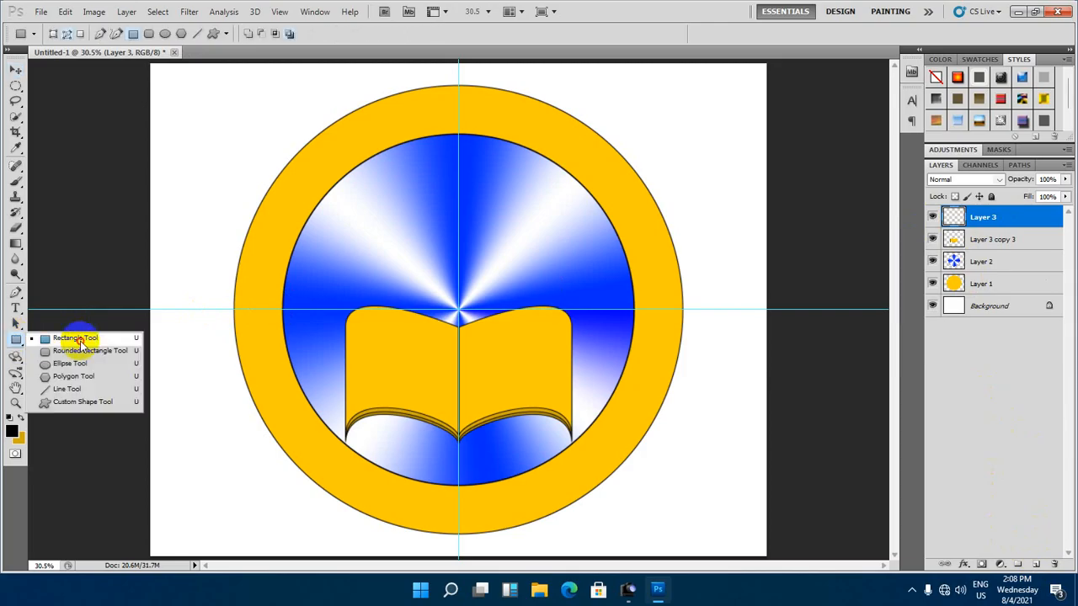
click(80, 343)
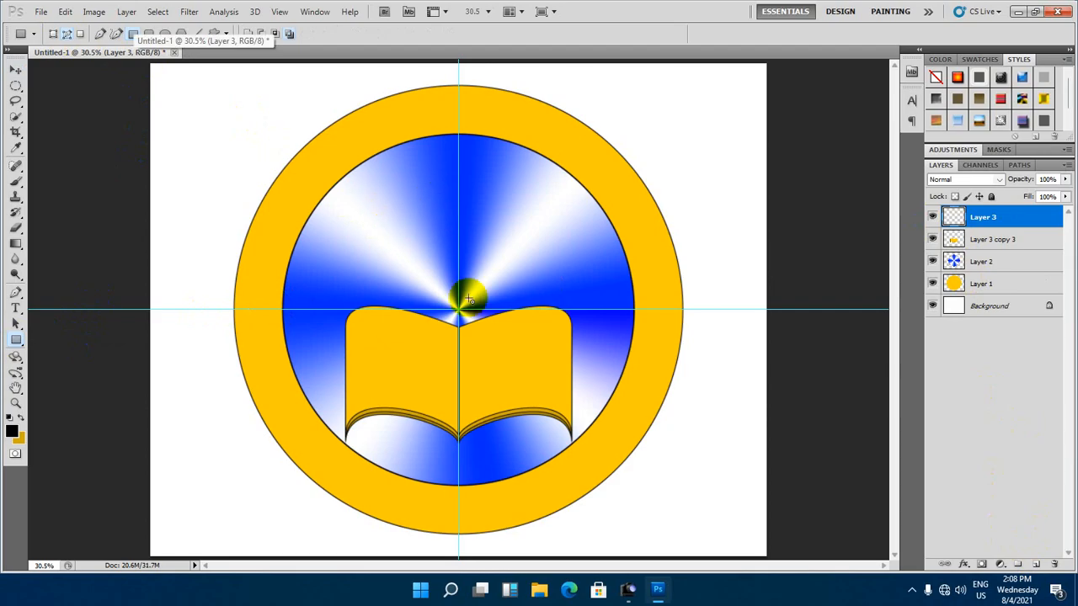
scroll(461, 315, up, 1)
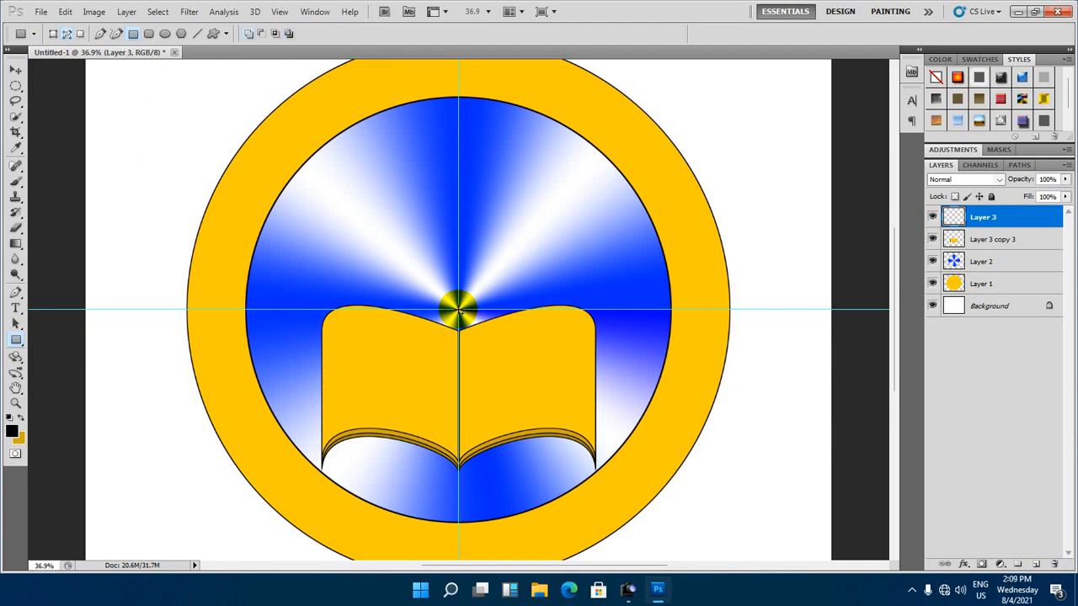
drag(459, 312, 520, 503)
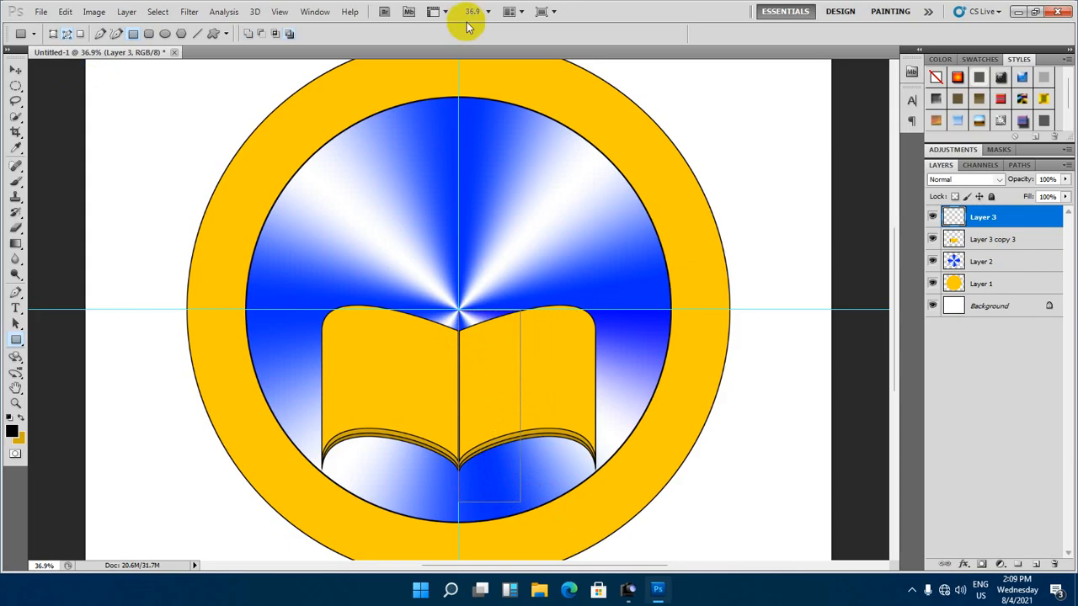
click(16, 70)
drag(371, 337, 487, 334)
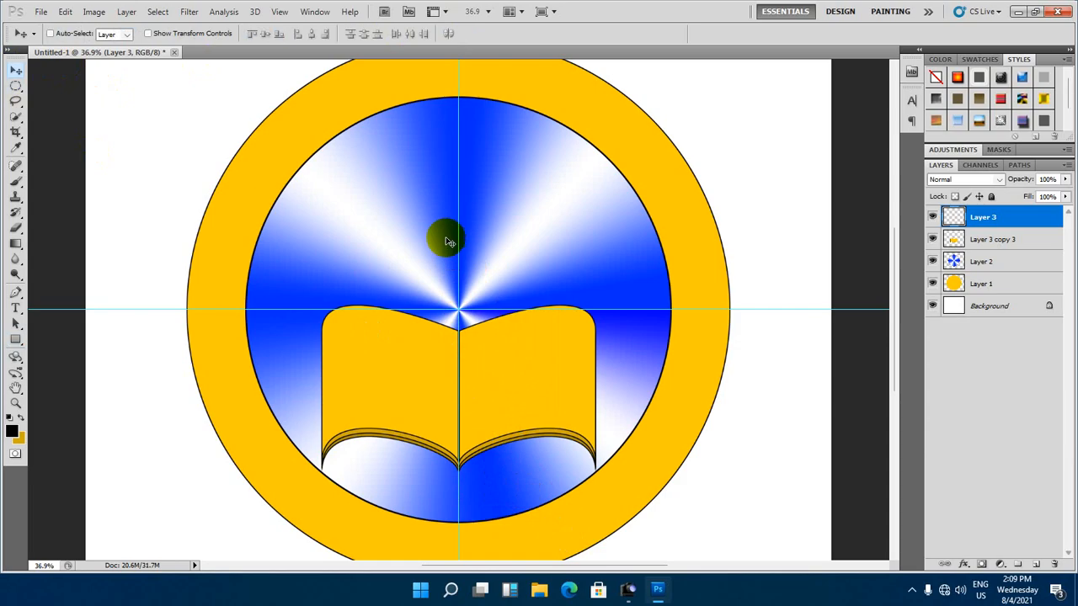
Draw a narrow upright rectangular path across the book's spine on Layer 3 and check the candle in the ACDSee reference logo
click(14, 337)
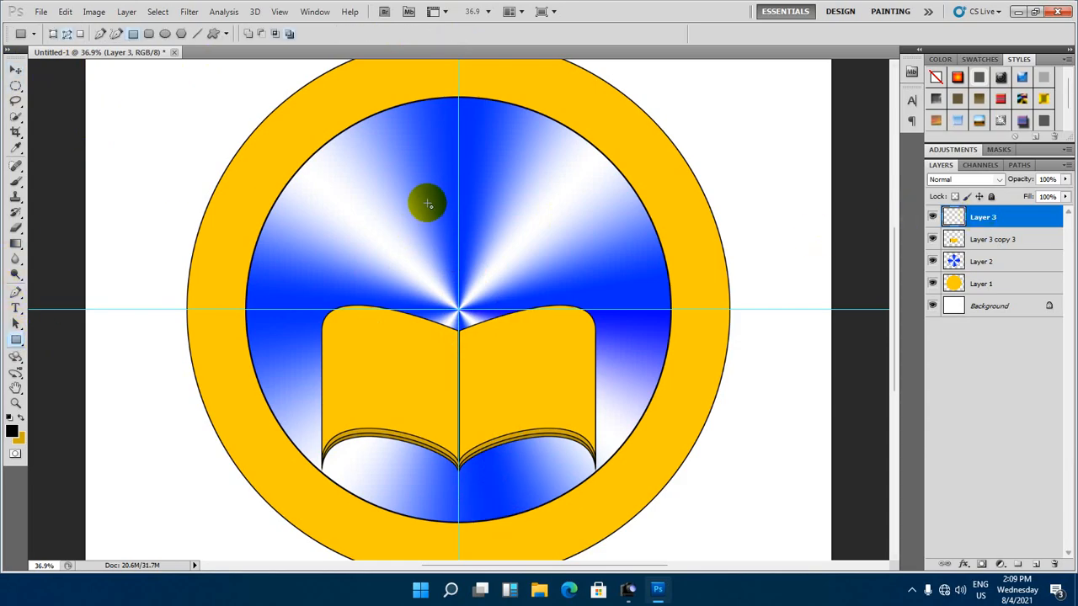
drag(428, 200, 494, 405)
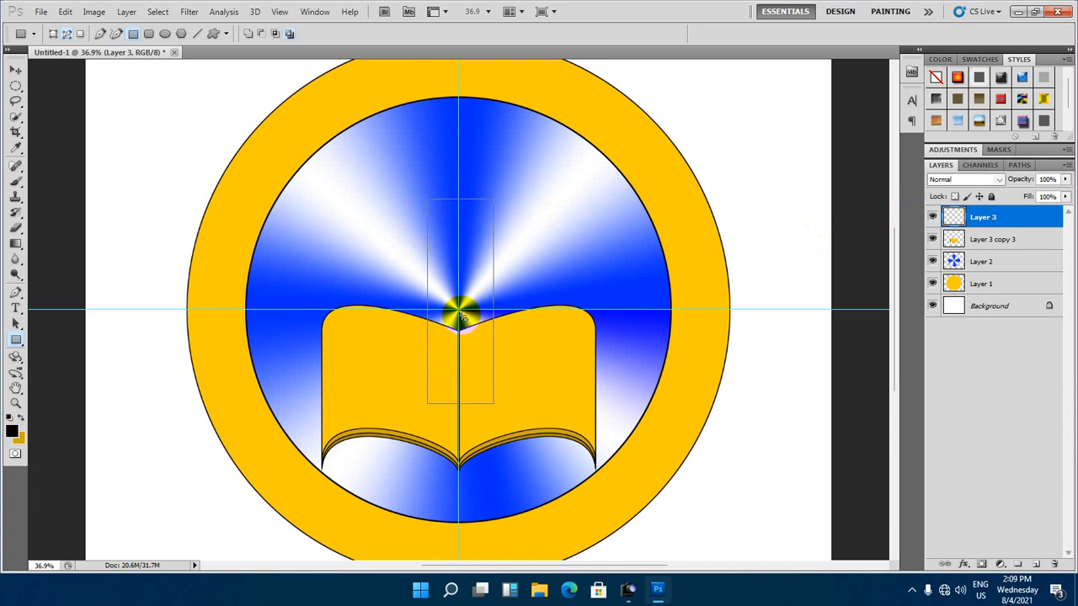
click(628, 591)
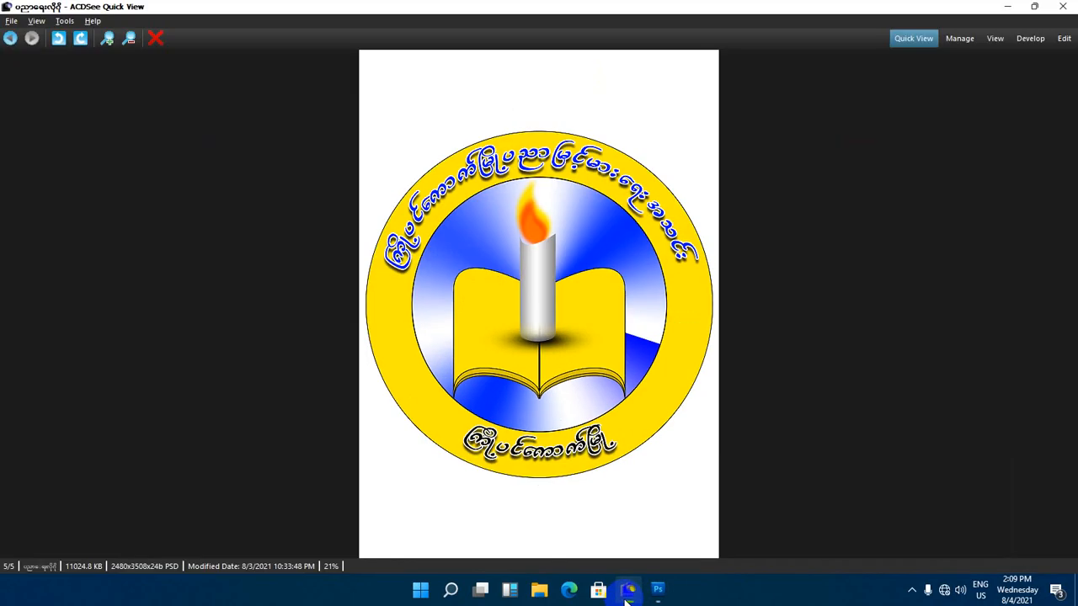
click(1032, 7)
click(1019, 8)
scroll(446, 290, right, 2)
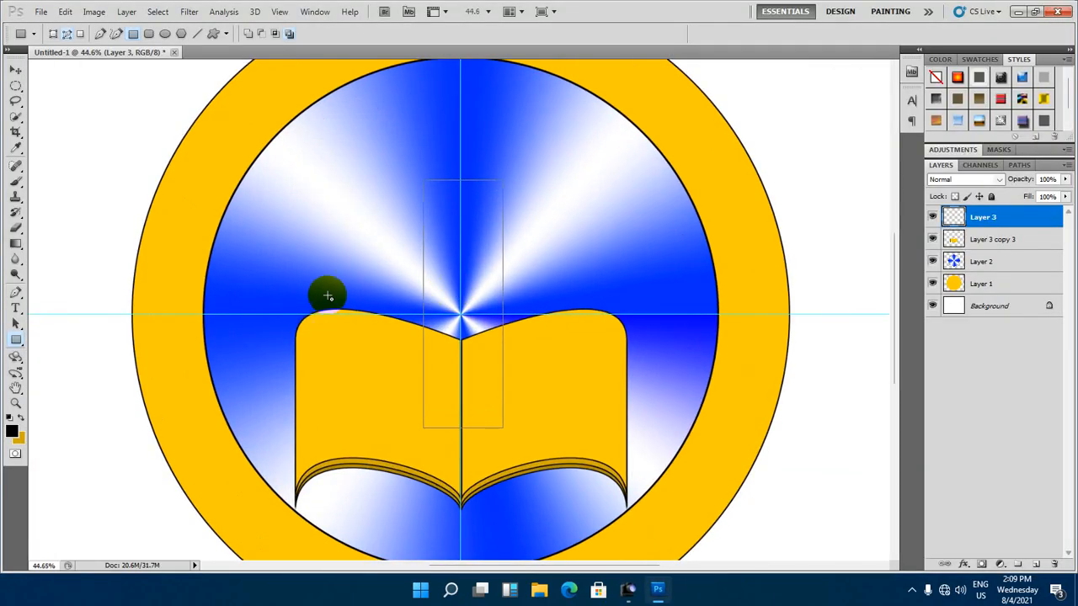
Select the narrow rectangular path over the book's spine with the Path Selection tool
click(16, 326)
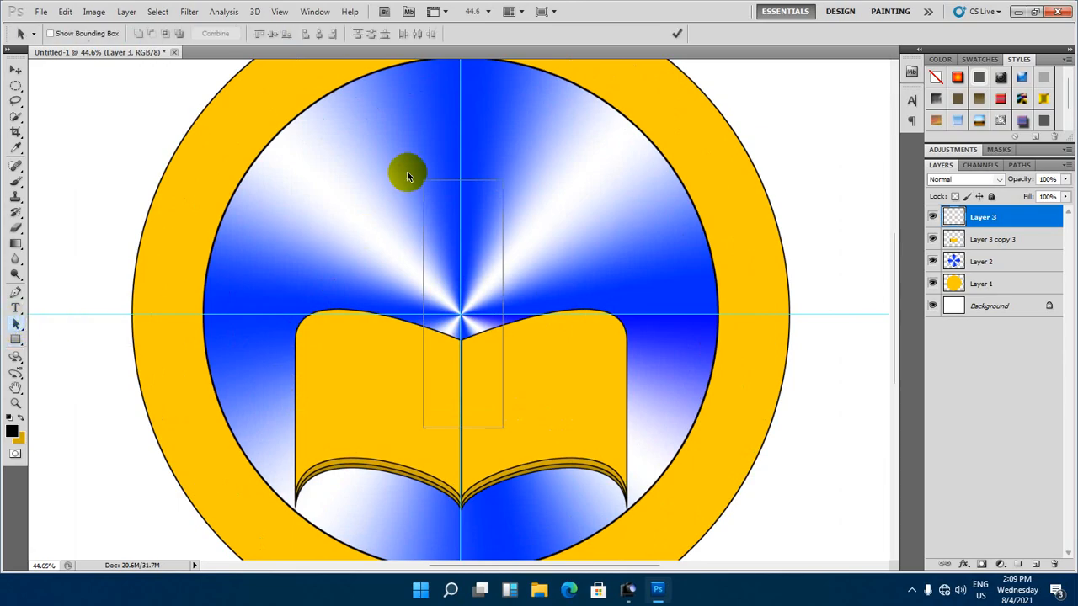
drag(467, 437, 515, 445)
scroll(421, 190, up, 1)
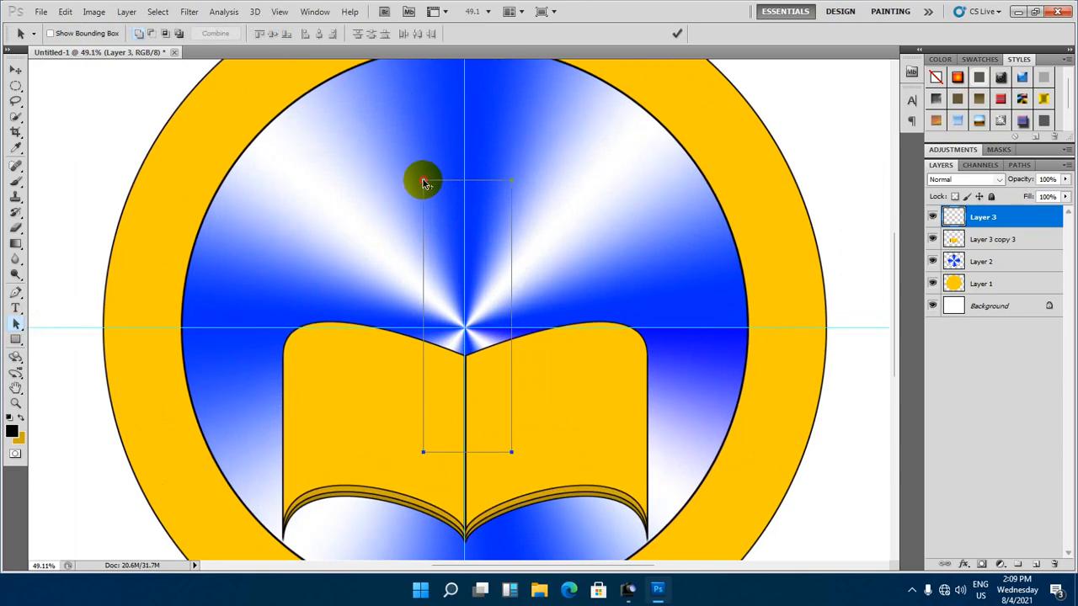
drag(425, 184, 425, 192)
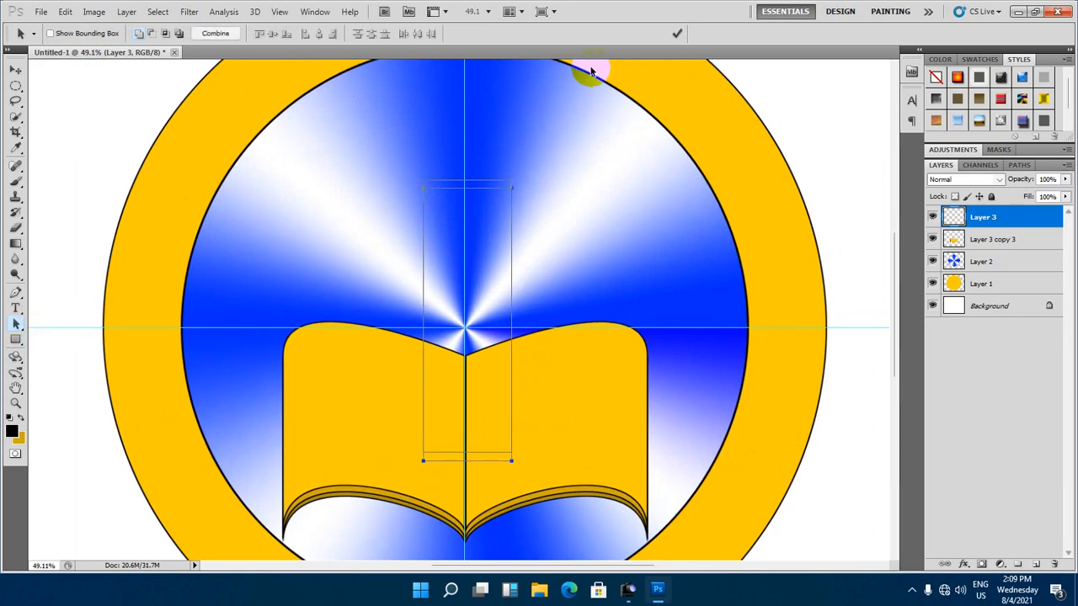
key(ctrl+z)
scroll(425, 193, up, 1)
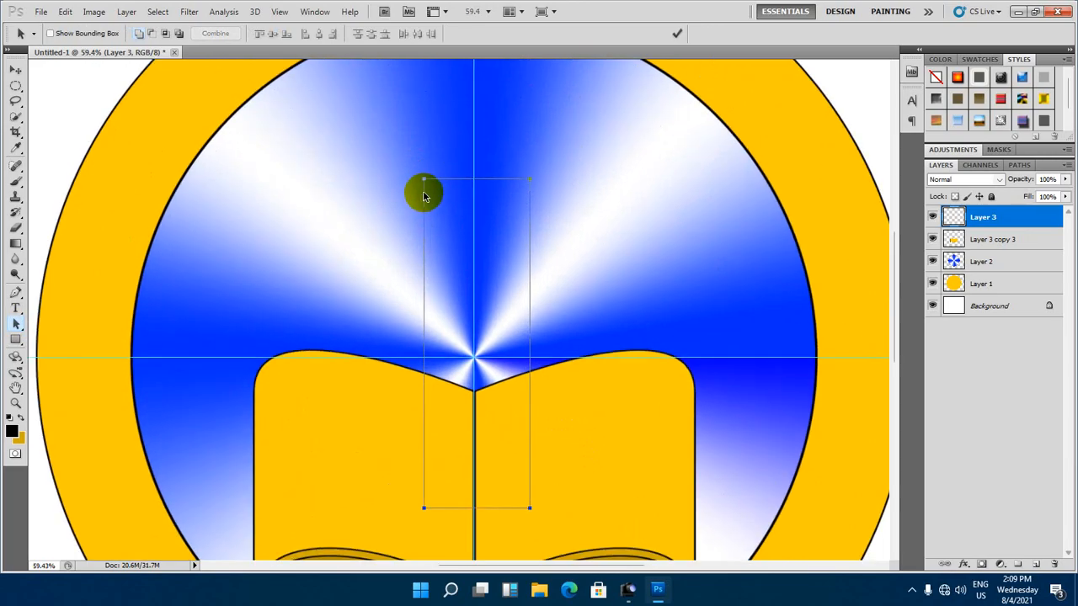
Curve the top edge of the candle path with the Pen tool by pulling a vertical curve handle from its upper-left corner point
click(16, 296)
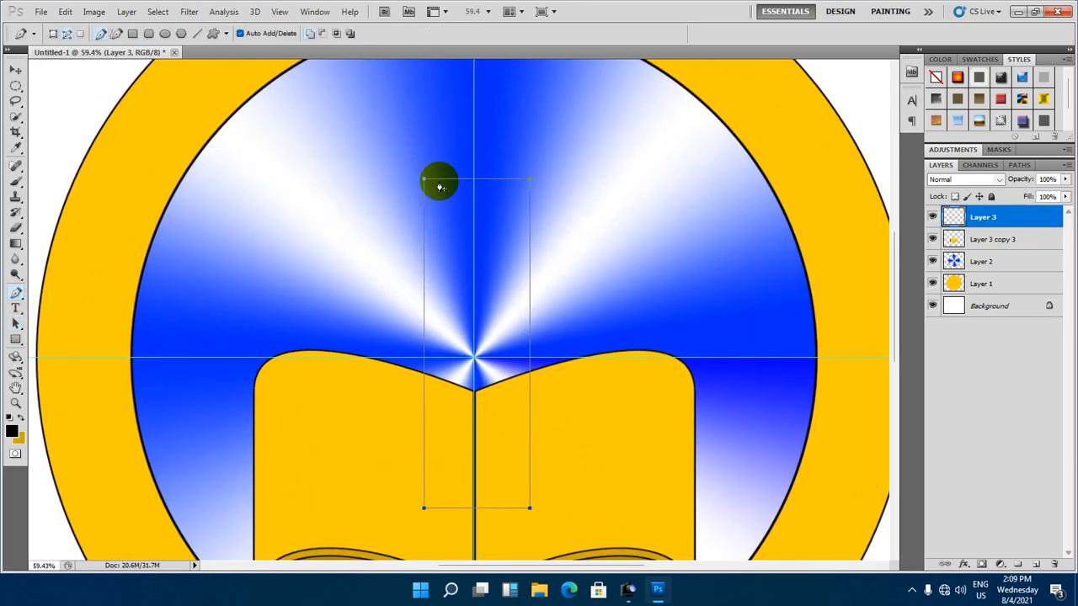
drag(424, 186, 427, 256)
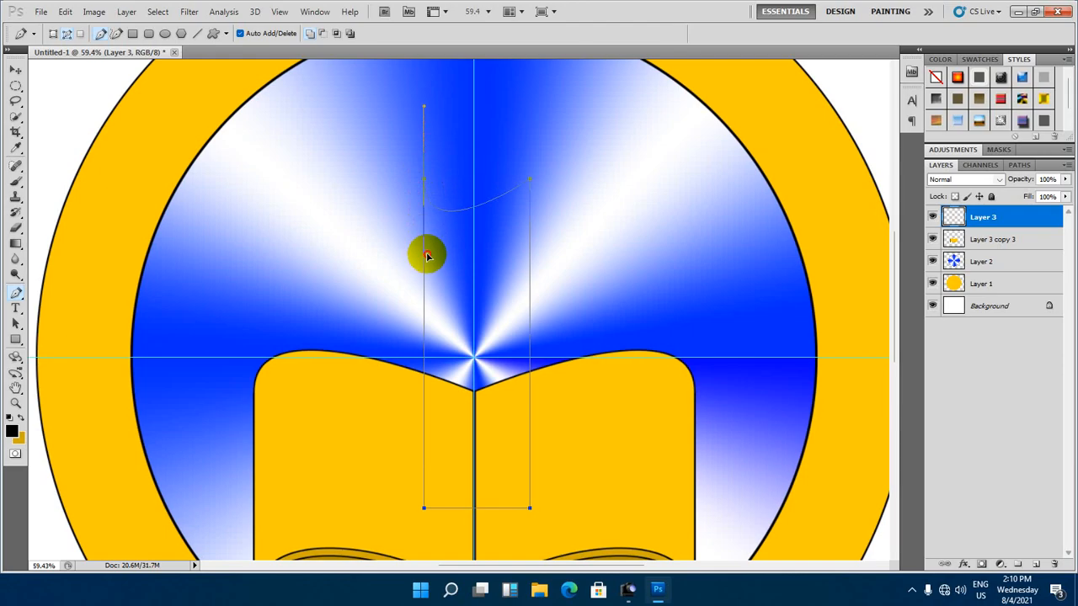
scroll(428, 258, down, 2)
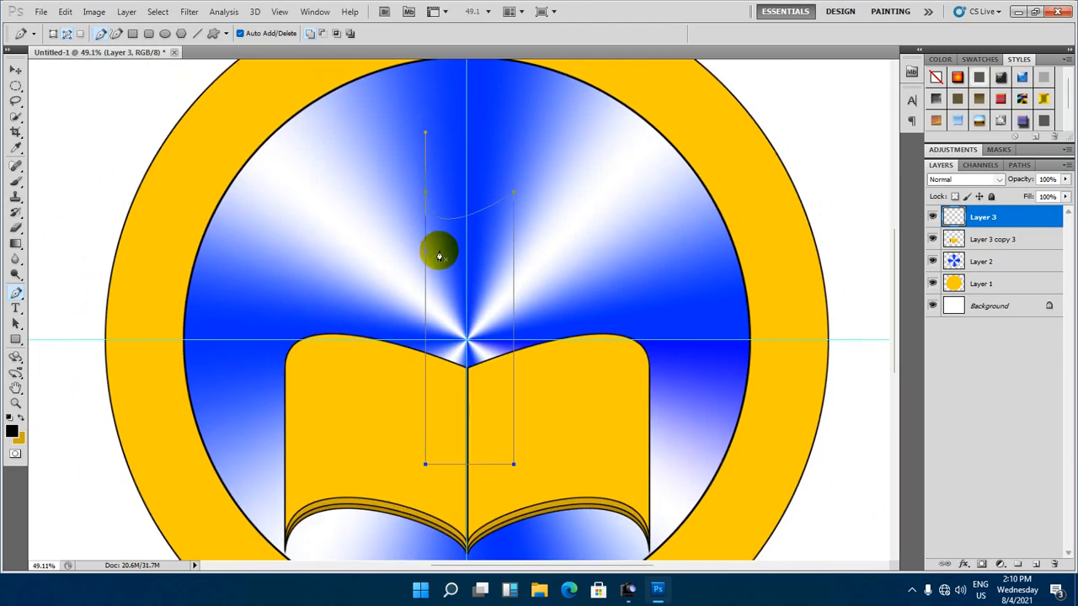
scroll(439, 256, up, 1)
scroll(440, 256, down, 5)
scroll(439, 256, up, 3)
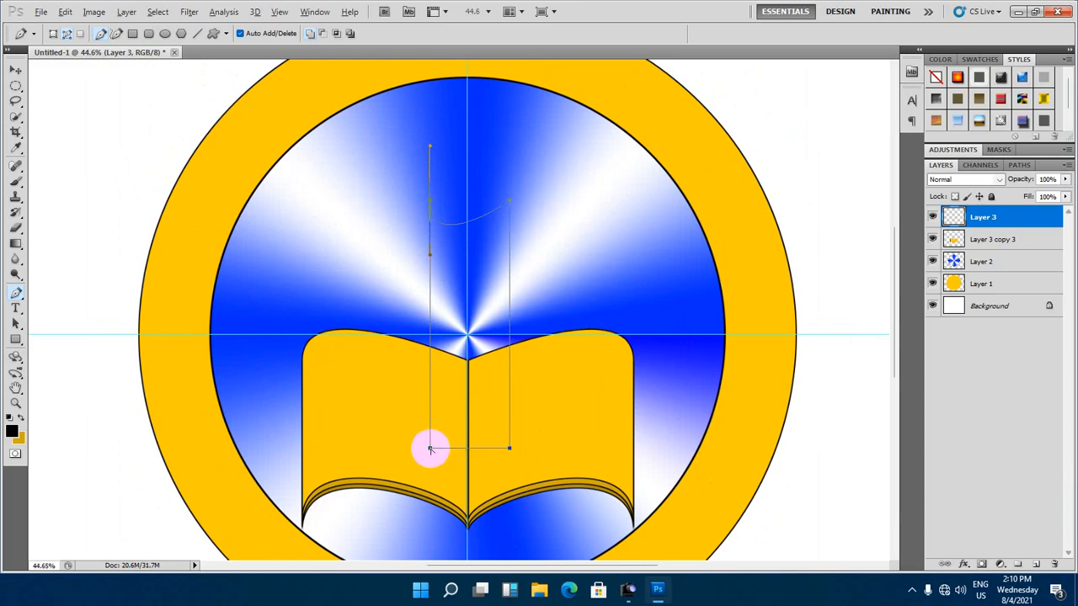
Round the bottom edge of the candle path with vertical curve handles at both lower corner points, then deselect the path
drag(431, 449, 432, 418)
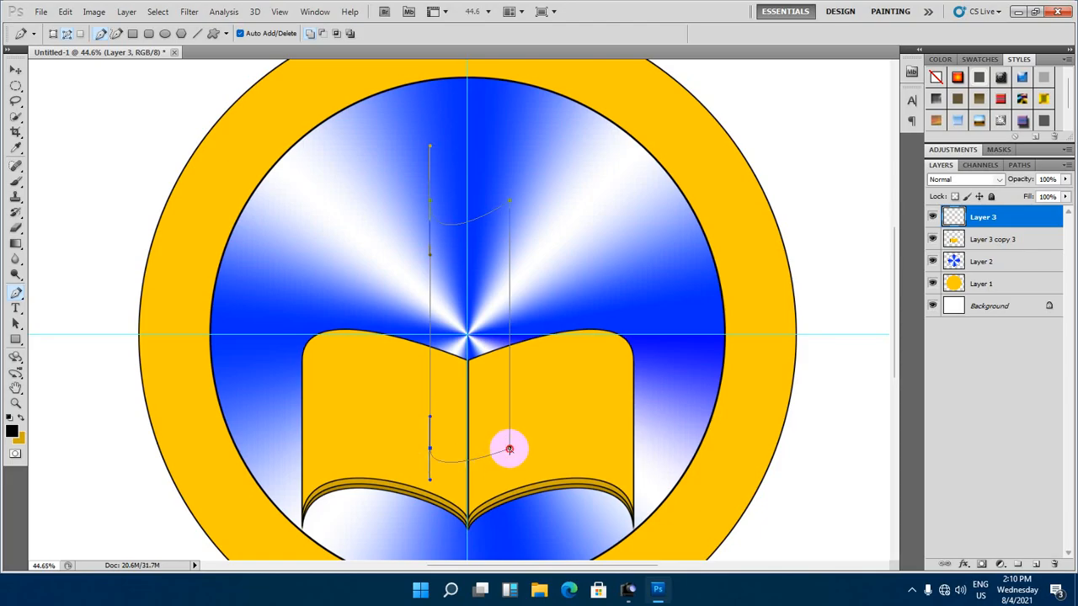
drag(510, 448, 504, 477)
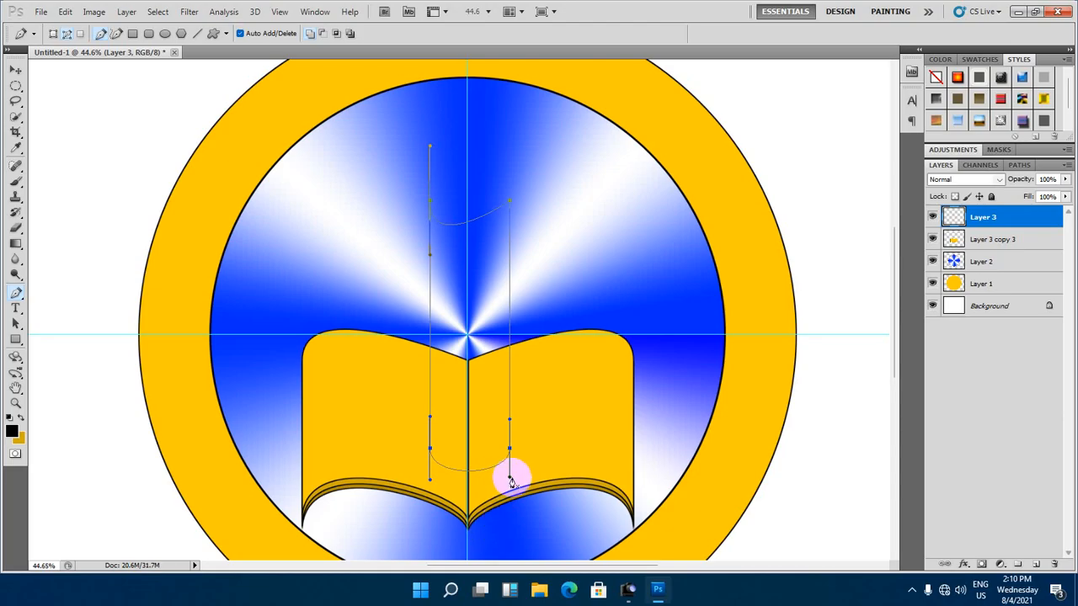
key(h)
drag(508, 455, 457, 380)
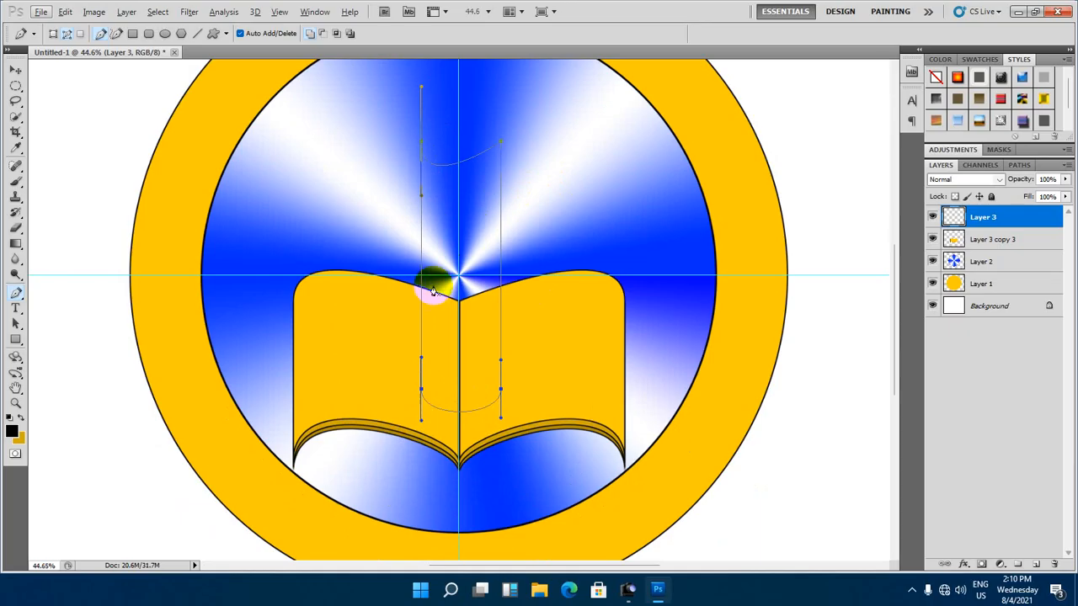
click(17, 327)
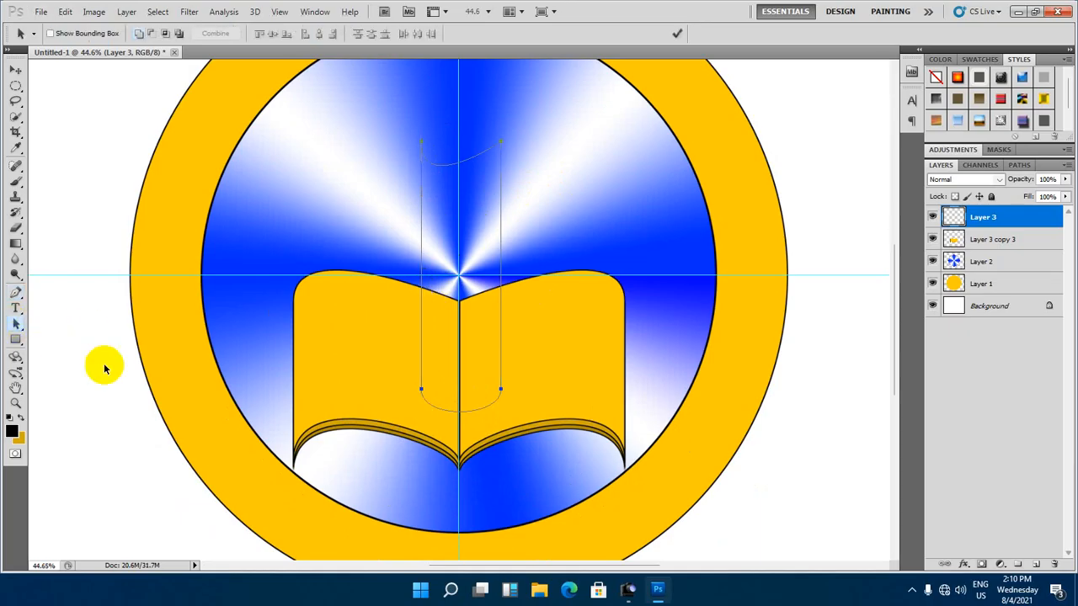
click(313, 253)
scroll(455, 185, down, 3)
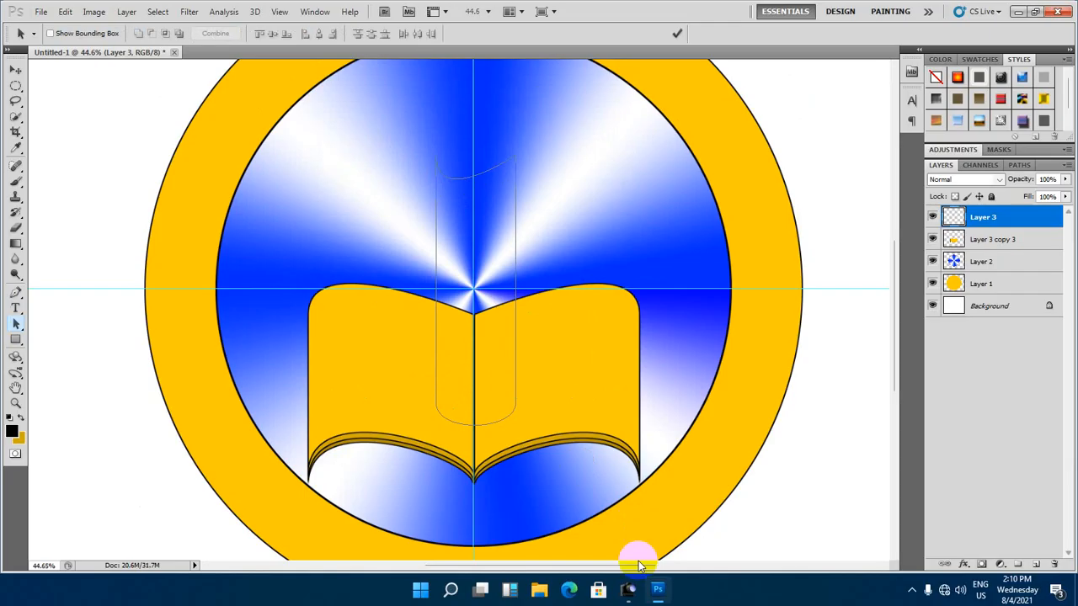
Check the candle's shape in the ACDSee reference logo and return to the Photoshop document
click(628, 589)
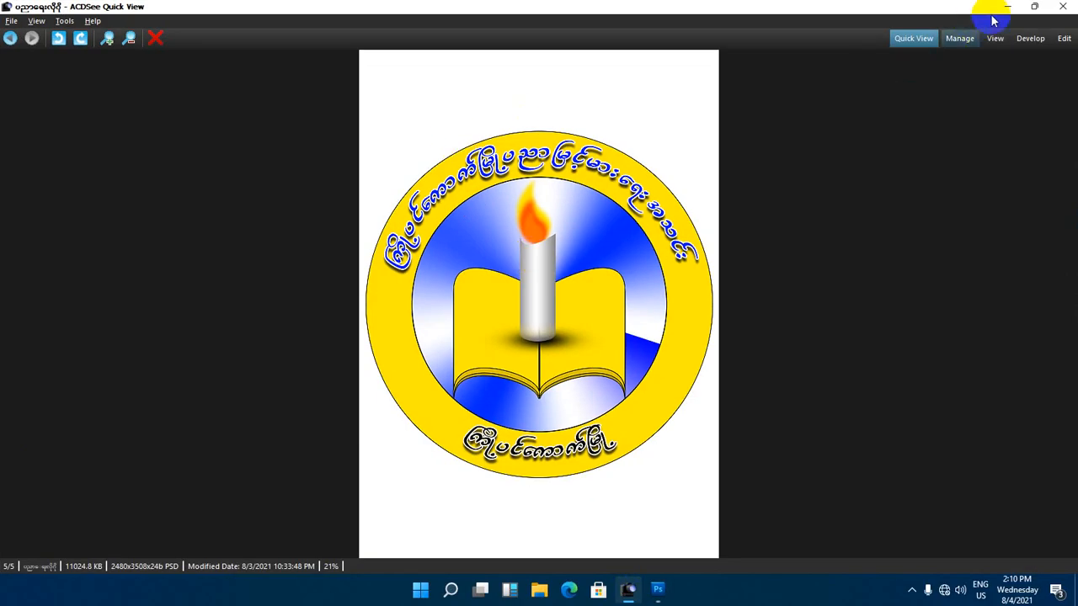
click(1034, 6)
click(799, 80)
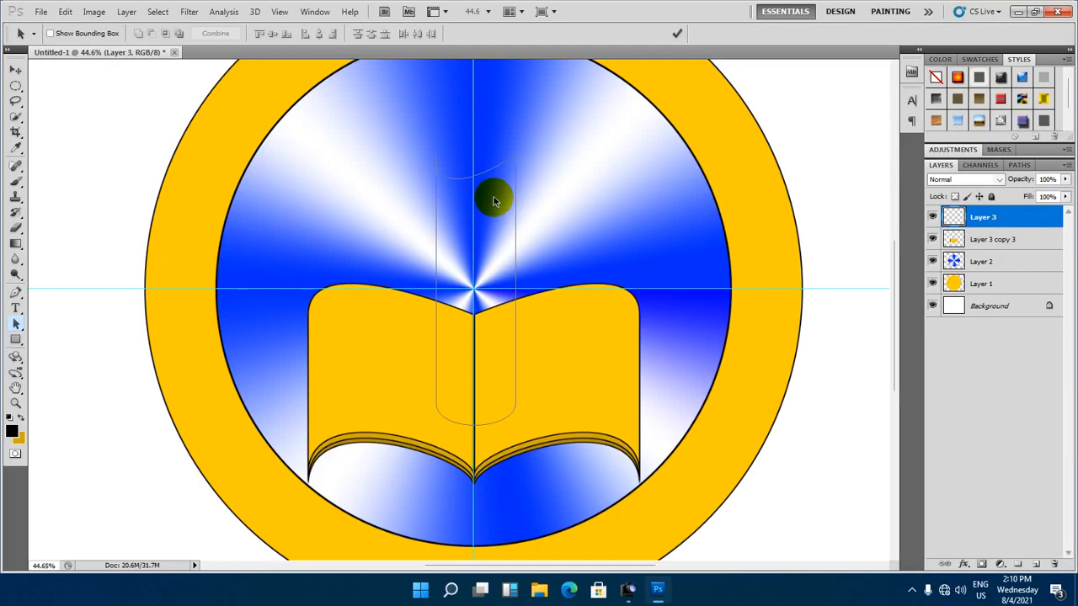
scroll(472, 278, up, 2)
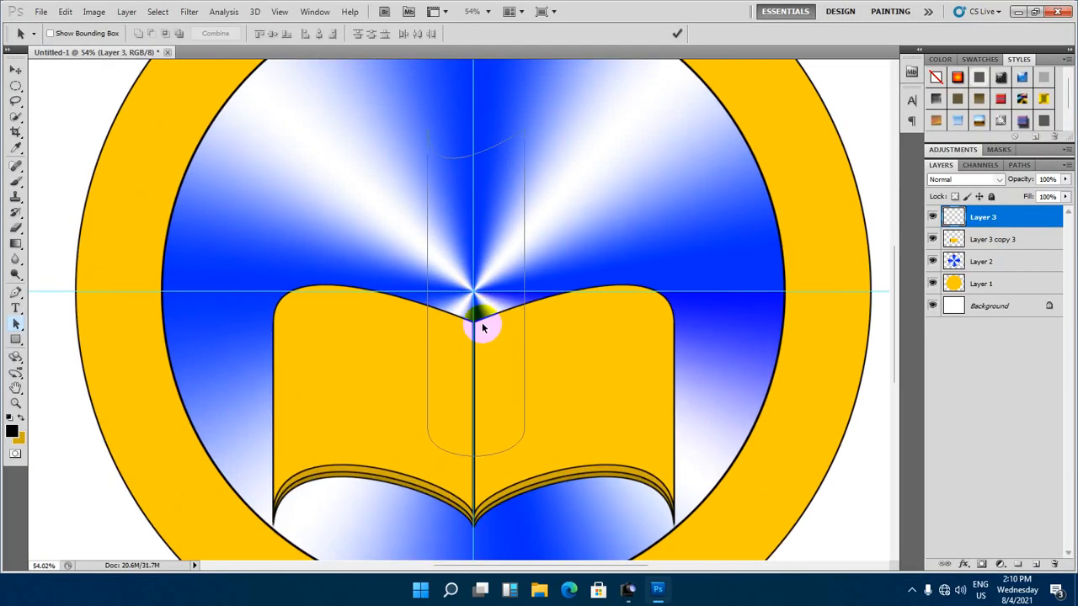
Load the candle path as a selection and compare its rounded base with the candle in the ACDSee reference logo
click(483, 324)
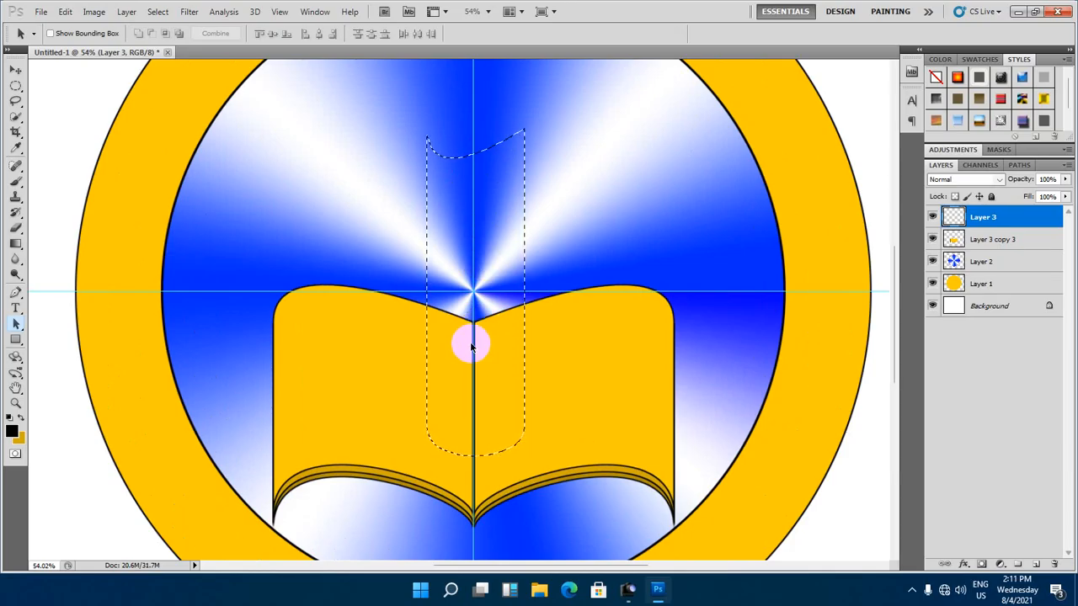
click(628, 587)
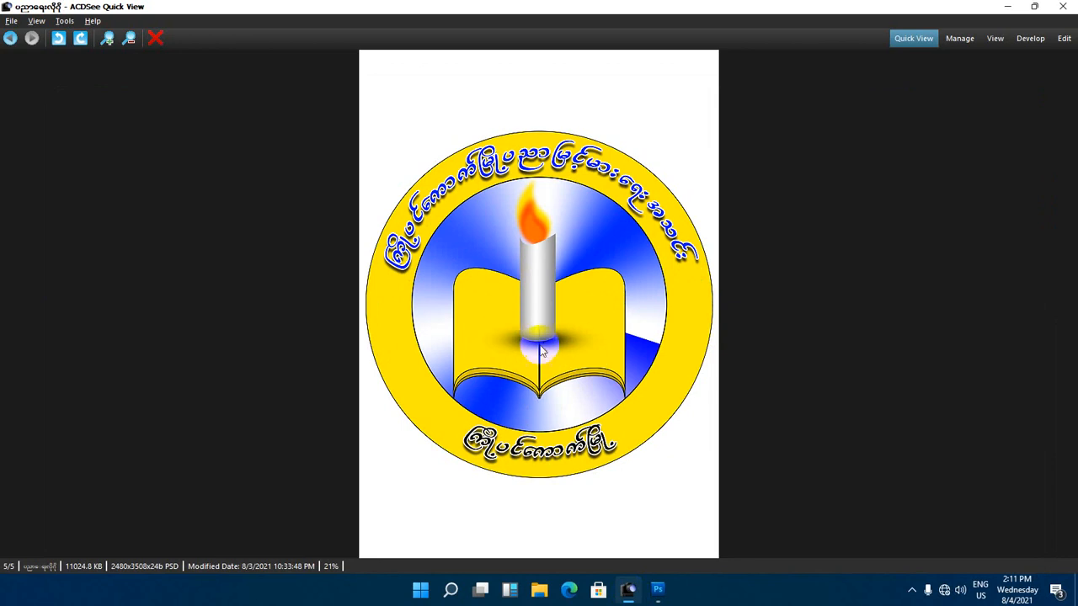
click(1007, 7)
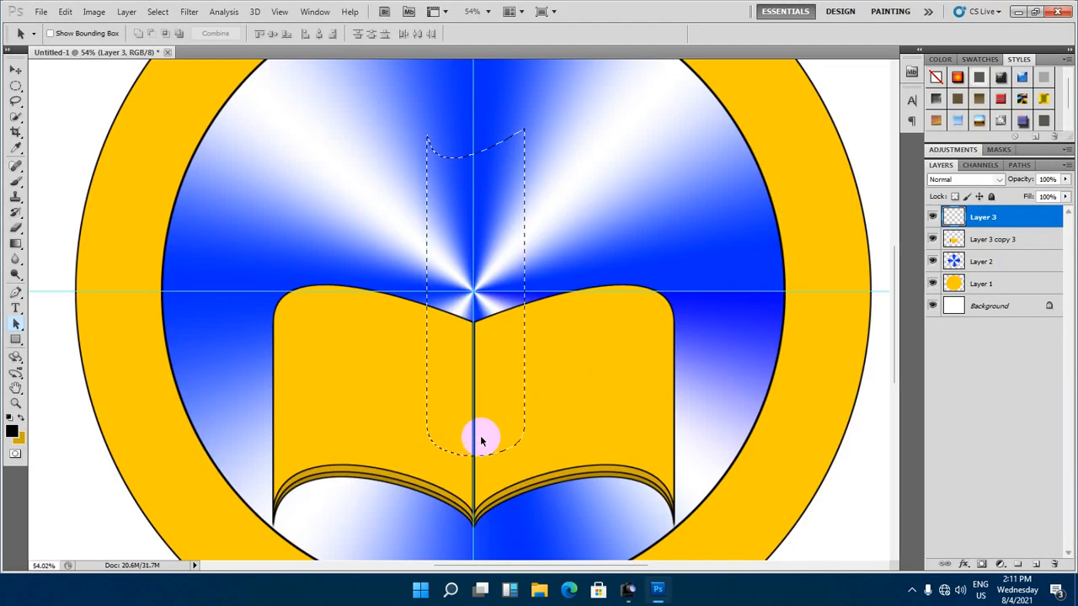
scroll(480, 433, down, 2)
scroll(480, 434, up, 1)
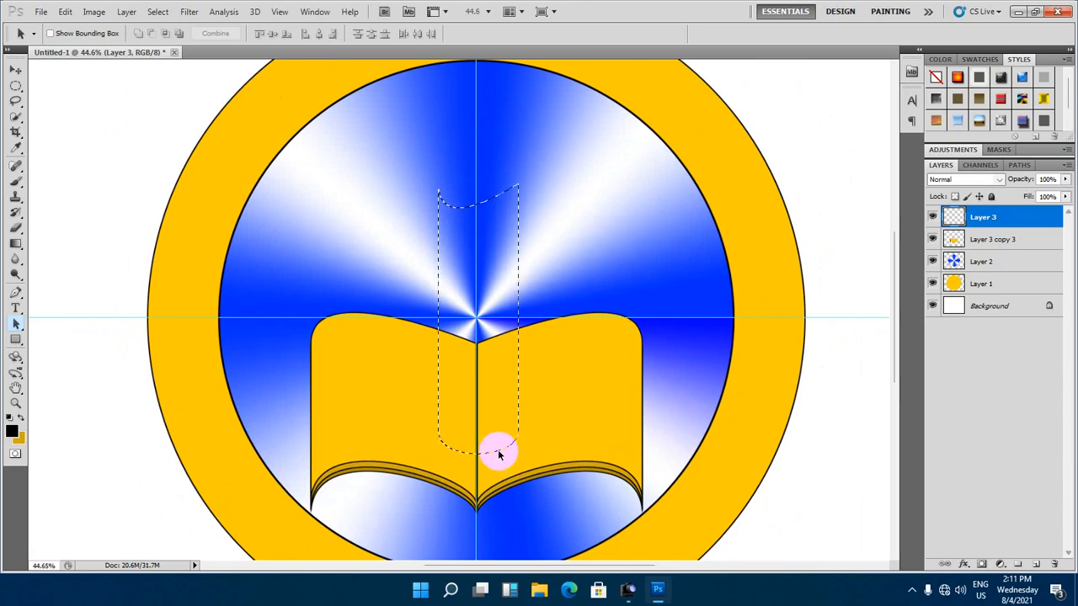
Undo the selection and both bottom curves so the candle path has a straight lower edge again
key(ctrl+d)
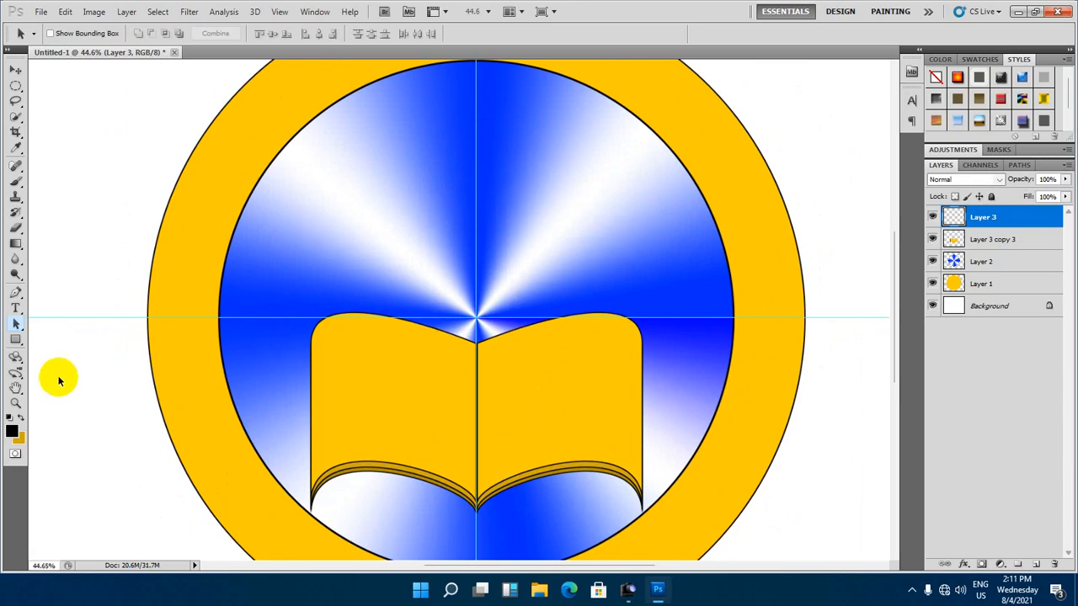
key(ctrl+shift+d)
key(ctrl+d)
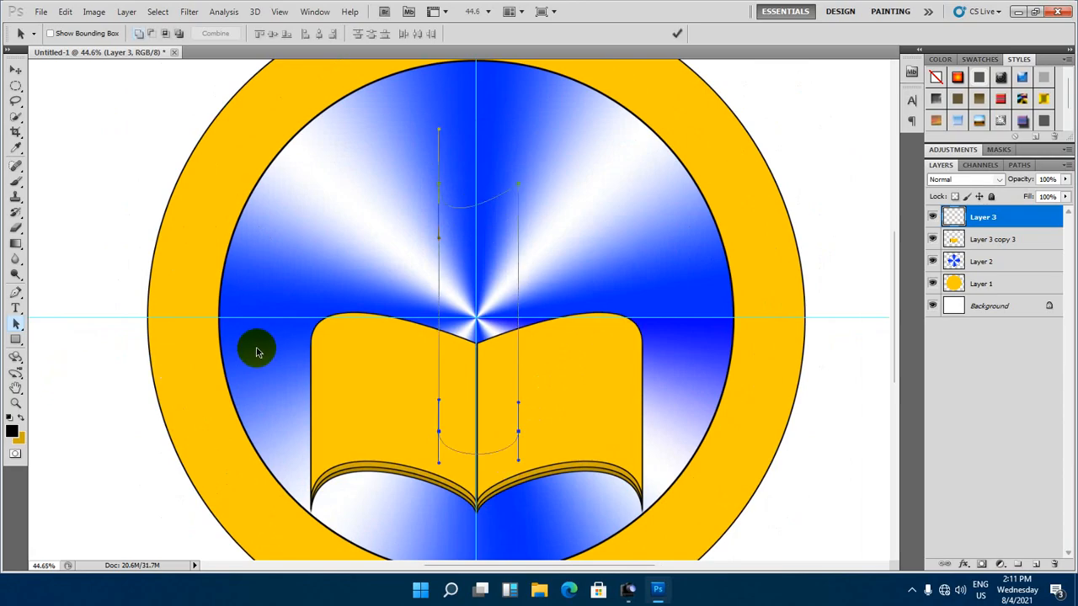
scroll(494, 457, up, 1)
scroll(493, 457, up, 1)
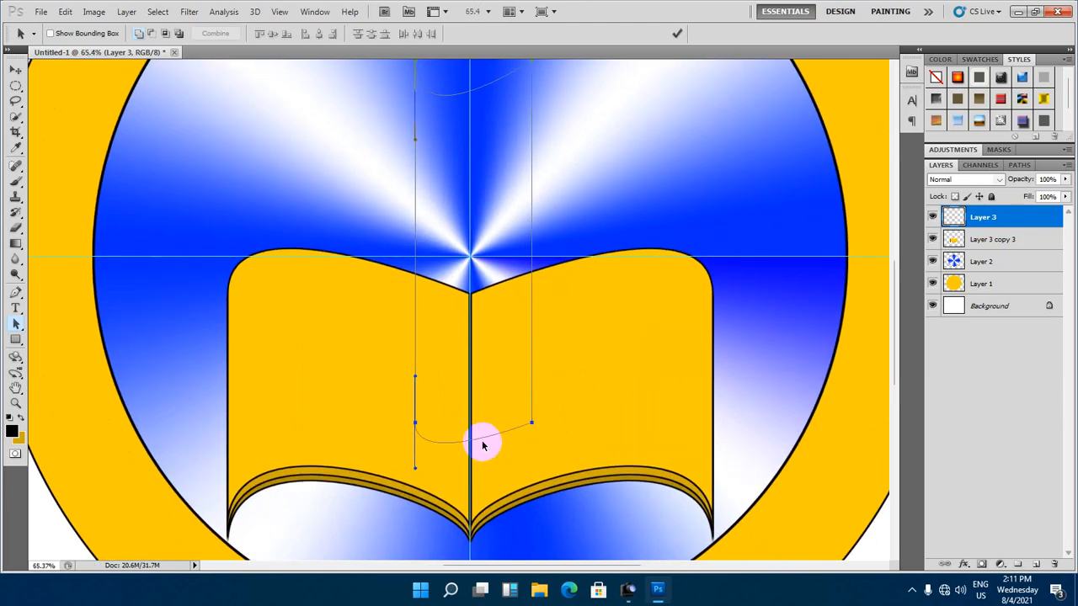
drag(482, 446, 414, 424)
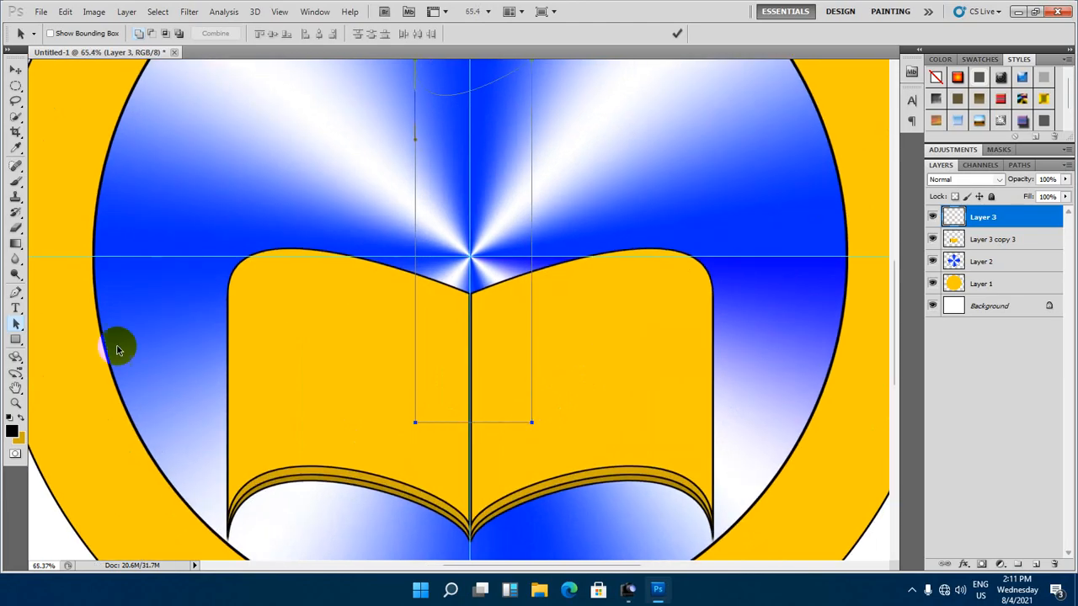
Round the candle path's bottom edge into a shallower curve with short vertical handles at both lower corner points using the Pen tool
click(14, 292)
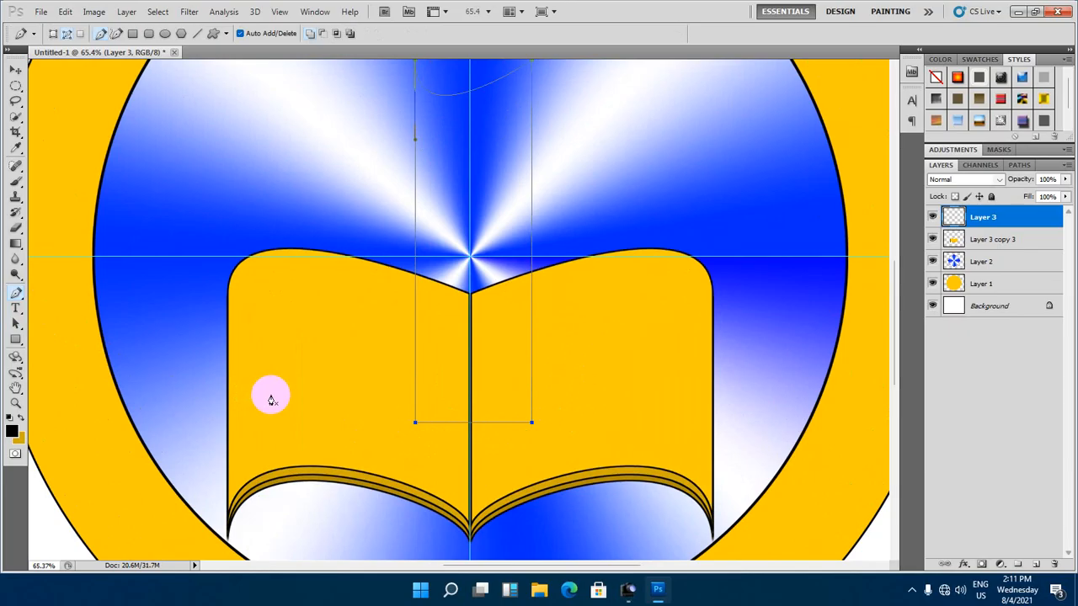
click(414, 422)
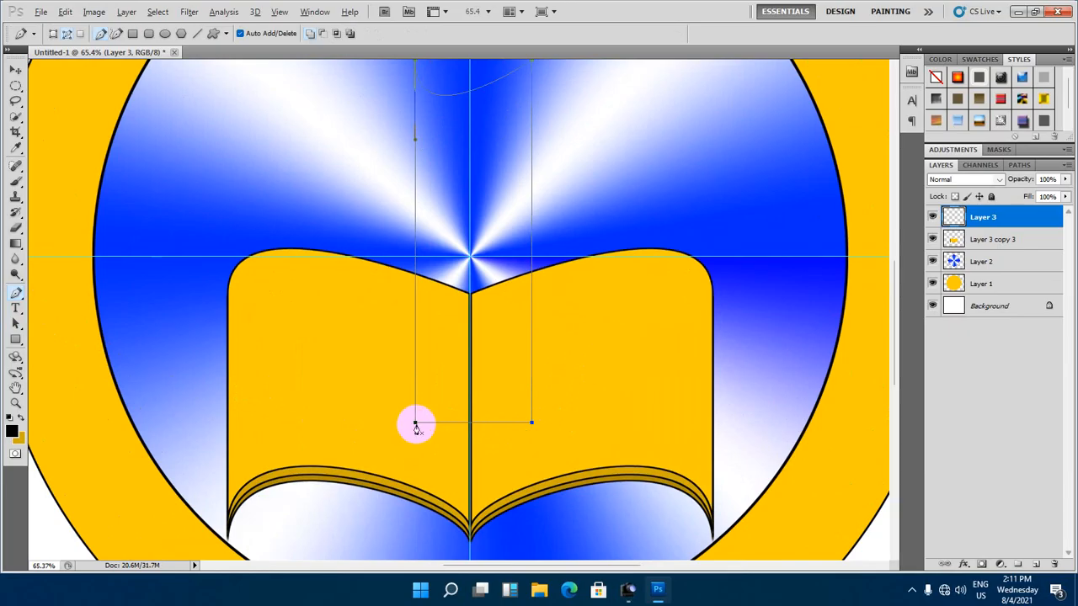
key(super+space)
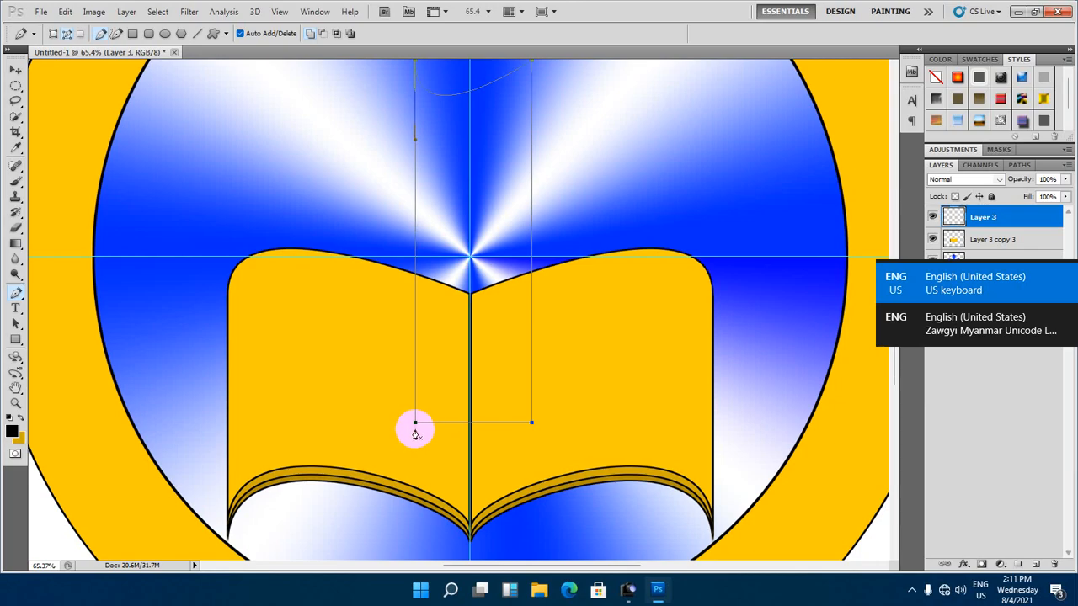
click(414, 422)
key(ctrl+z)
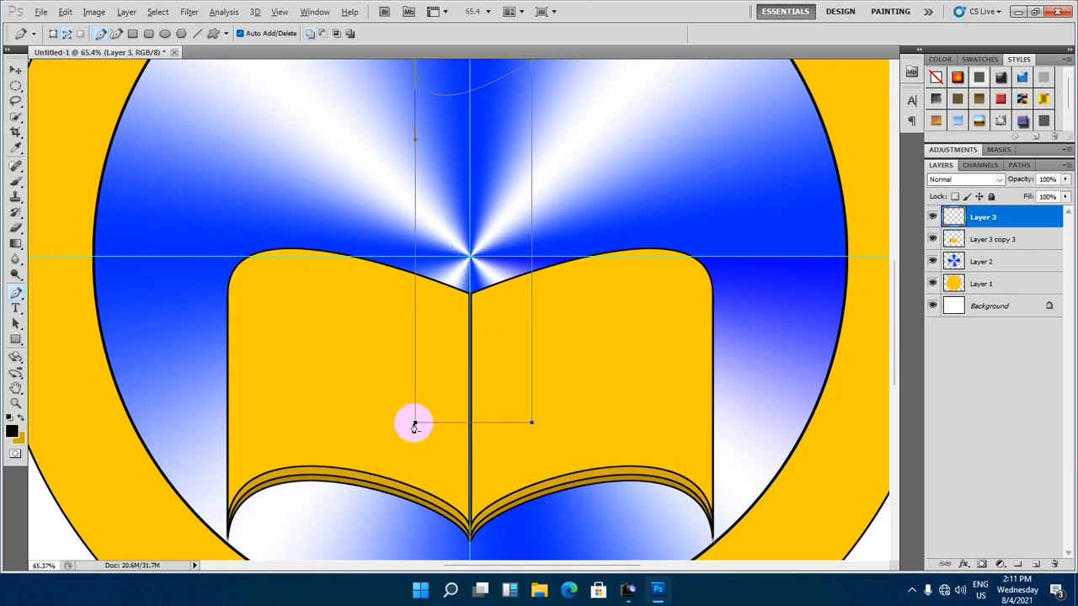
drag(414, 423, 414, 386)
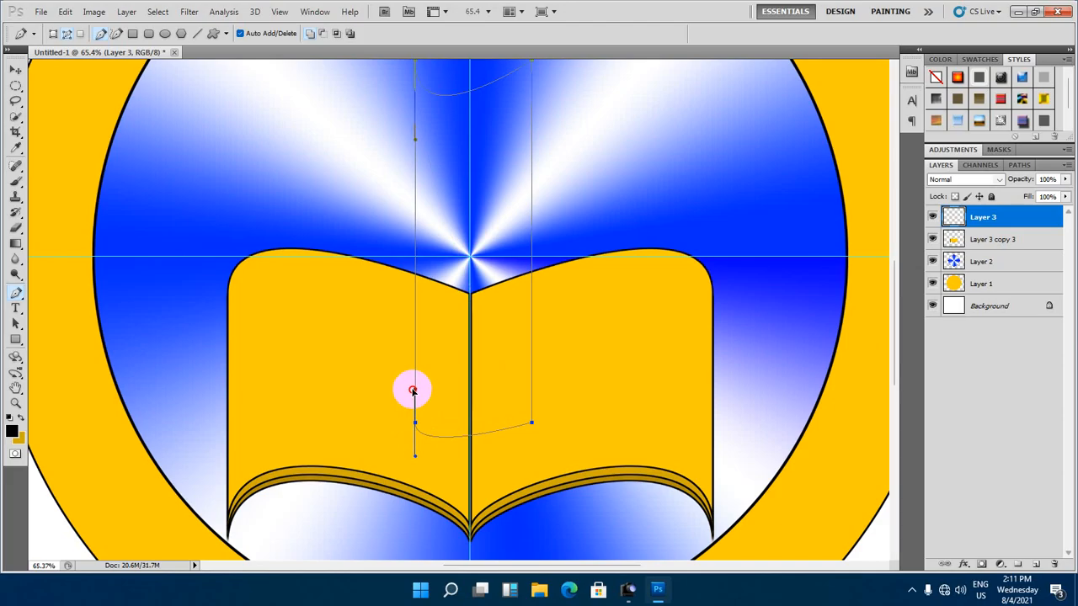
drag(413, 390, 415, 390)
drag(531, 423, 532, 440)
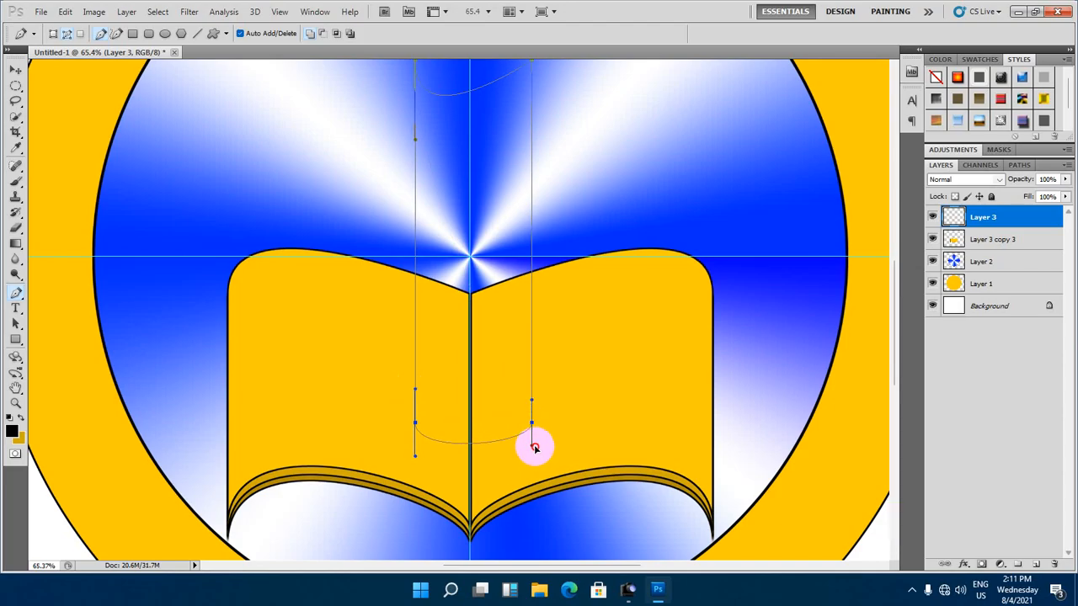
Deselect the candle path's points, check the whole shape and convert the path to a selection
click(15, 323)
scroll(344, 409, down, 5)
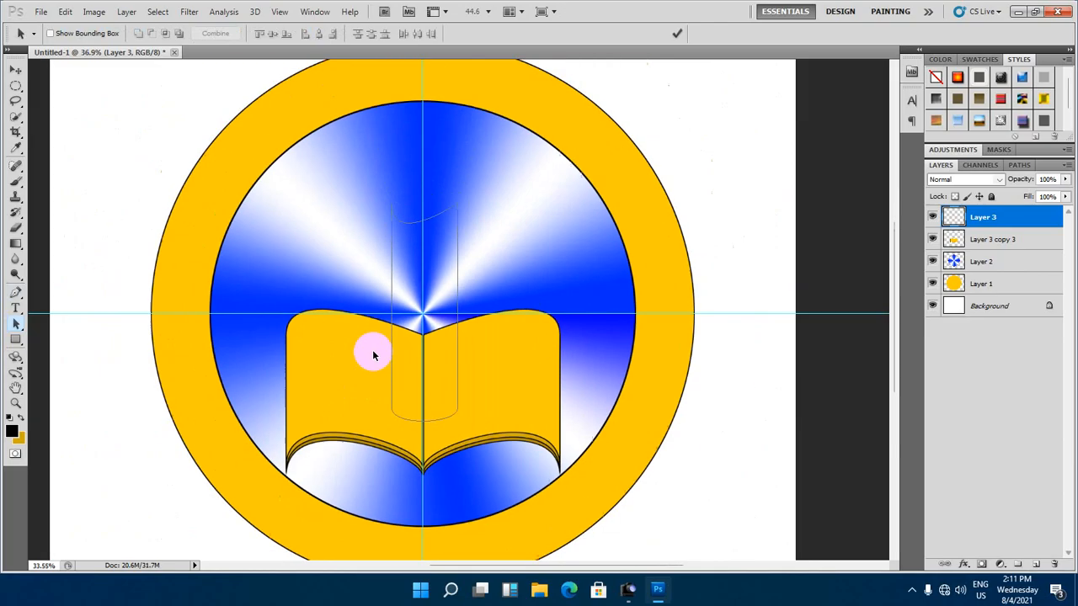
scroll(413, 288, up, 5)
key(ctrl+Return)
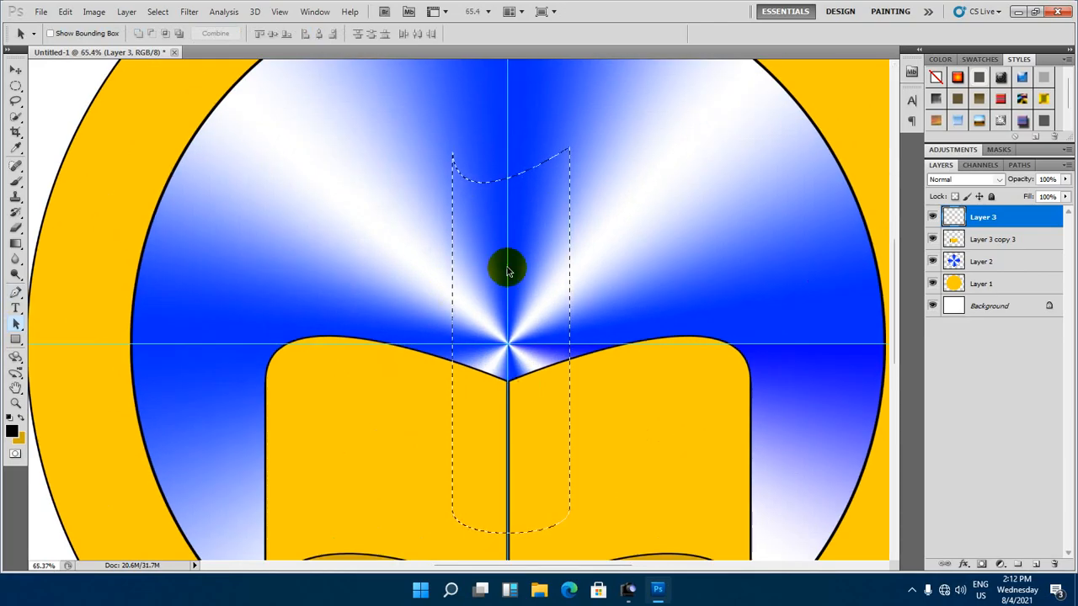
Open the Gradient tool's gradient for editing and load the white-grey-white preset
click(15, 243)
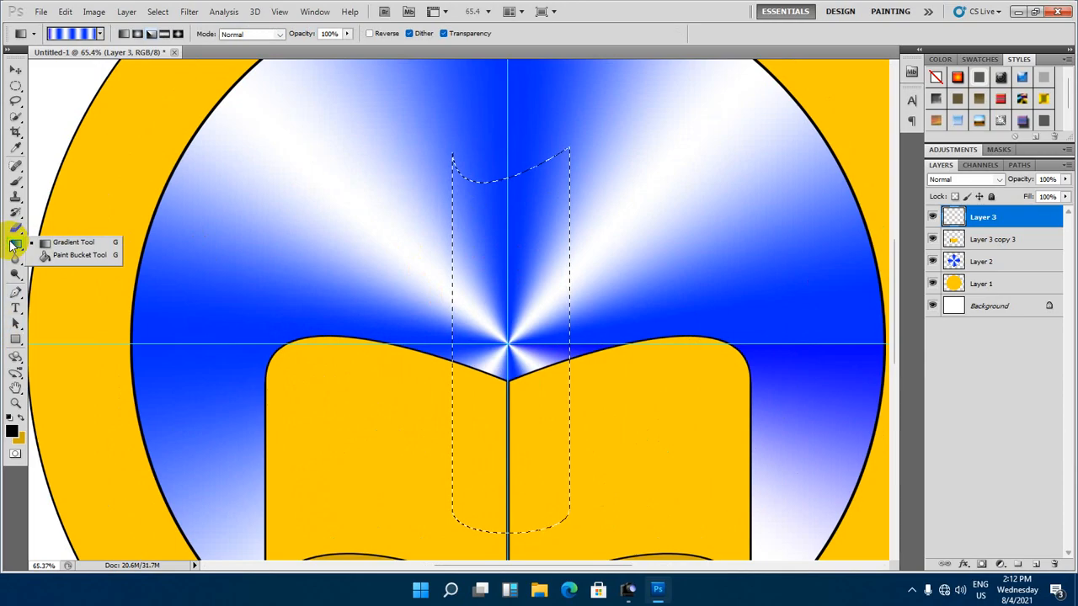
click(67, 244)
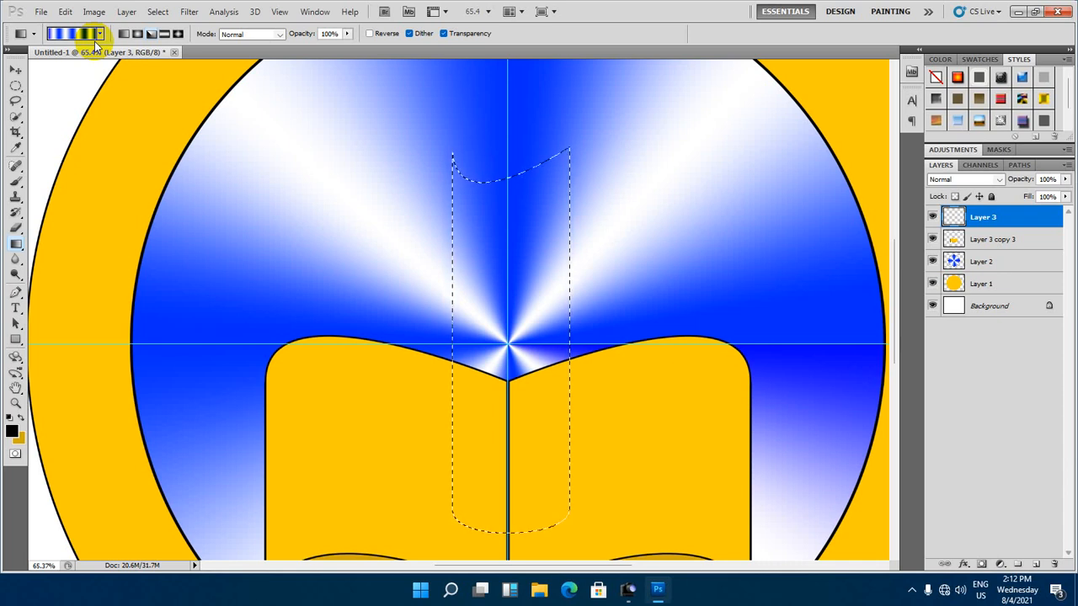
click(85, 40)
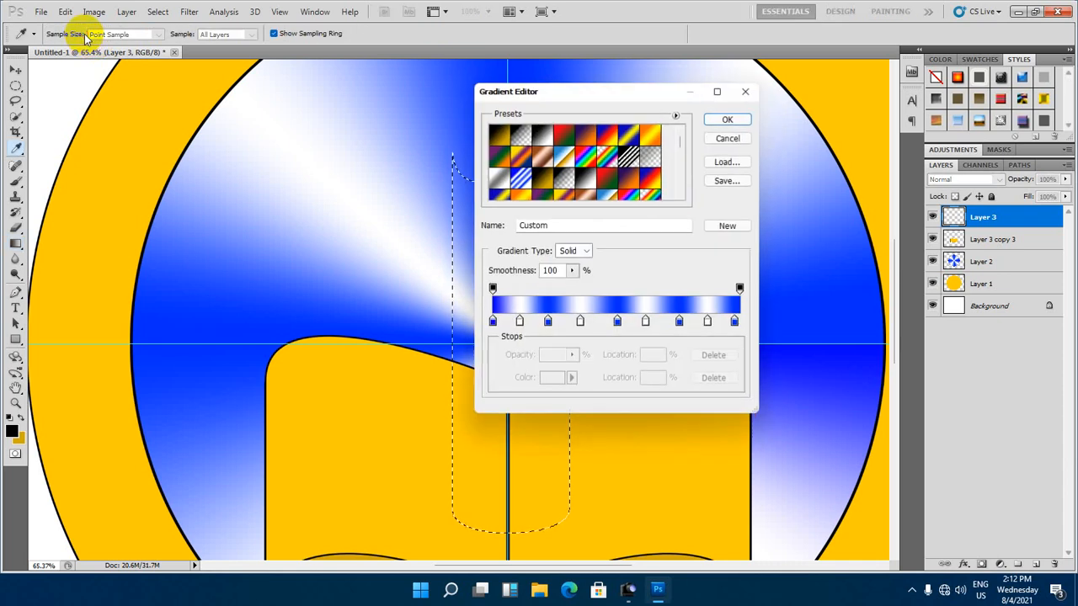
scroll(595, 174, down, 1)
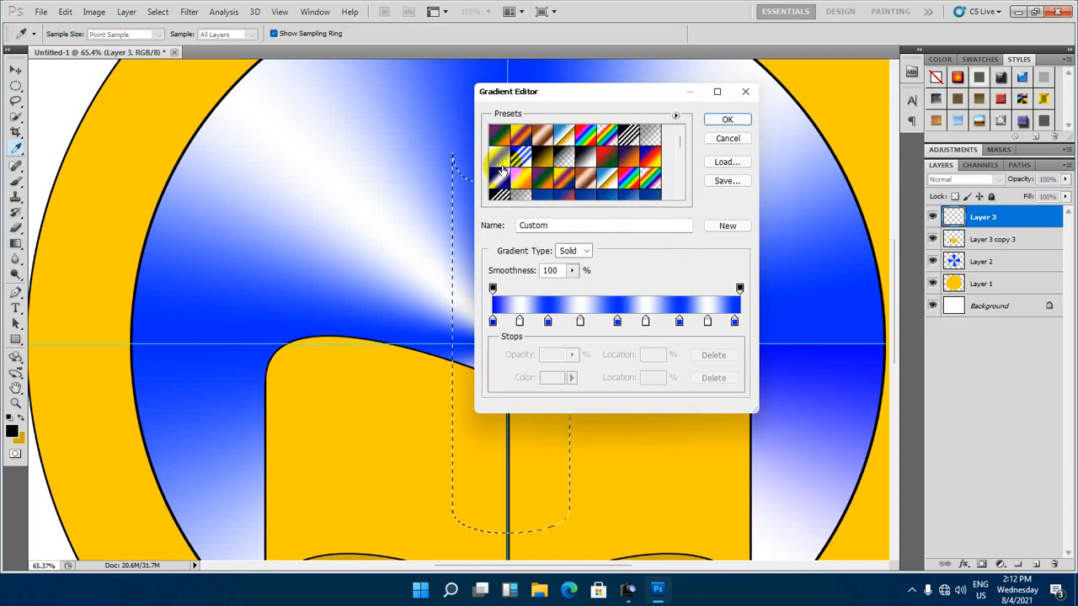
click(585, 157)
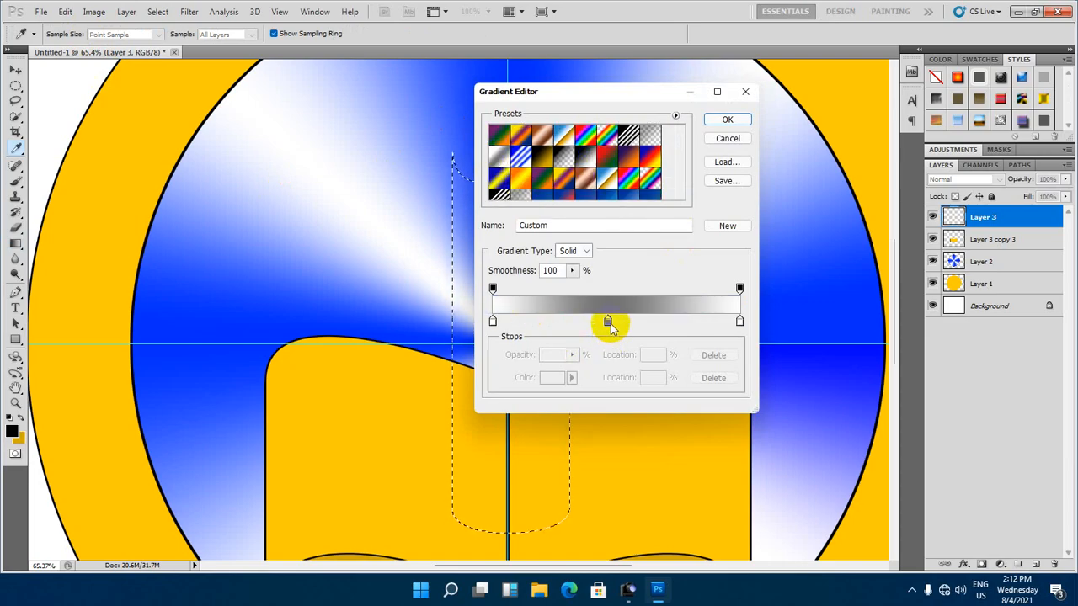
Remove the grey middle color stop from the gradient and select its end stop
drag(608, 323, 638, 487)
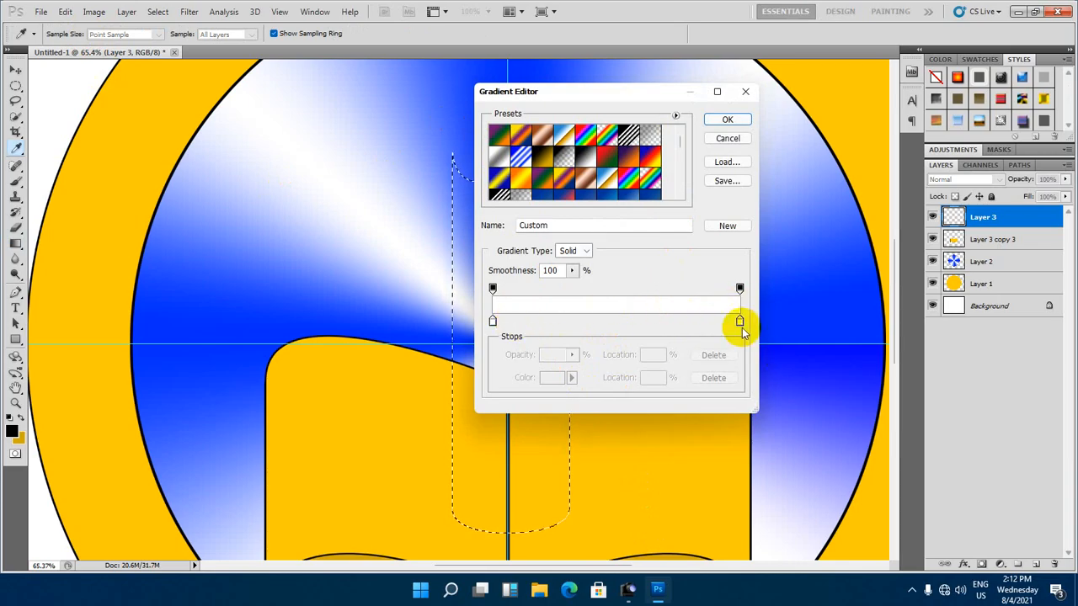
click(740, 323)
click(493, 321)
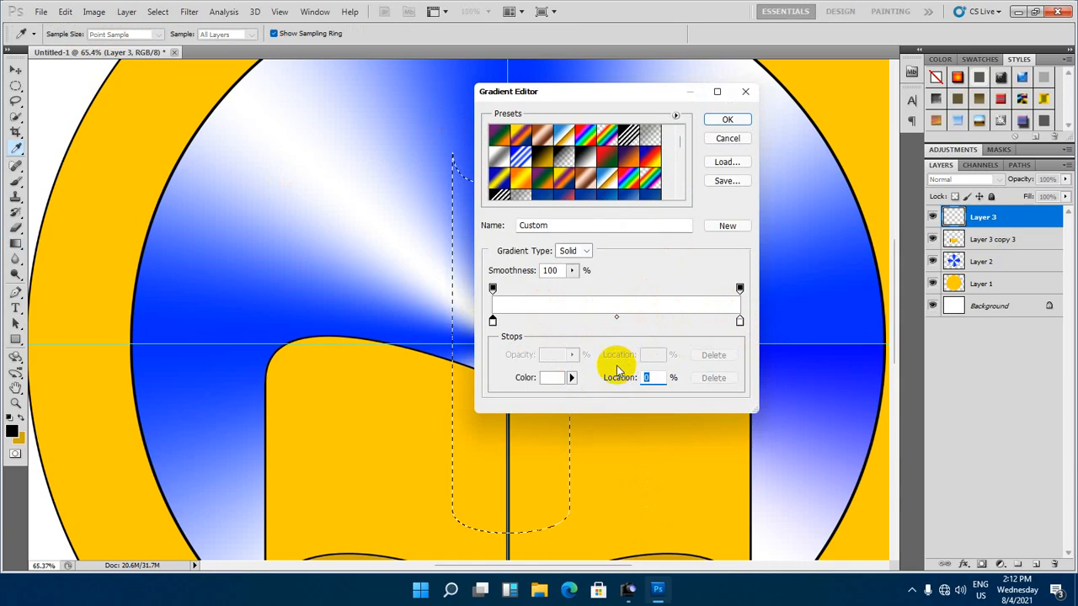
Load the Chrome gradient preset and remove all of its middle color stops
click(594, 178)
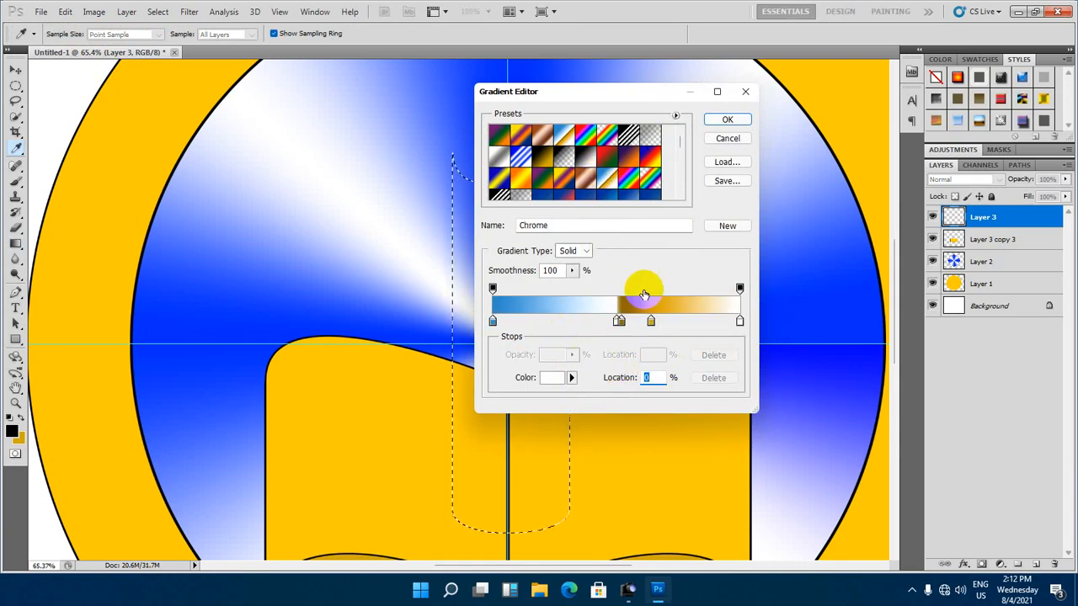
drag(650, 321, 626, 399)
drag(618, 320, 626, 409)
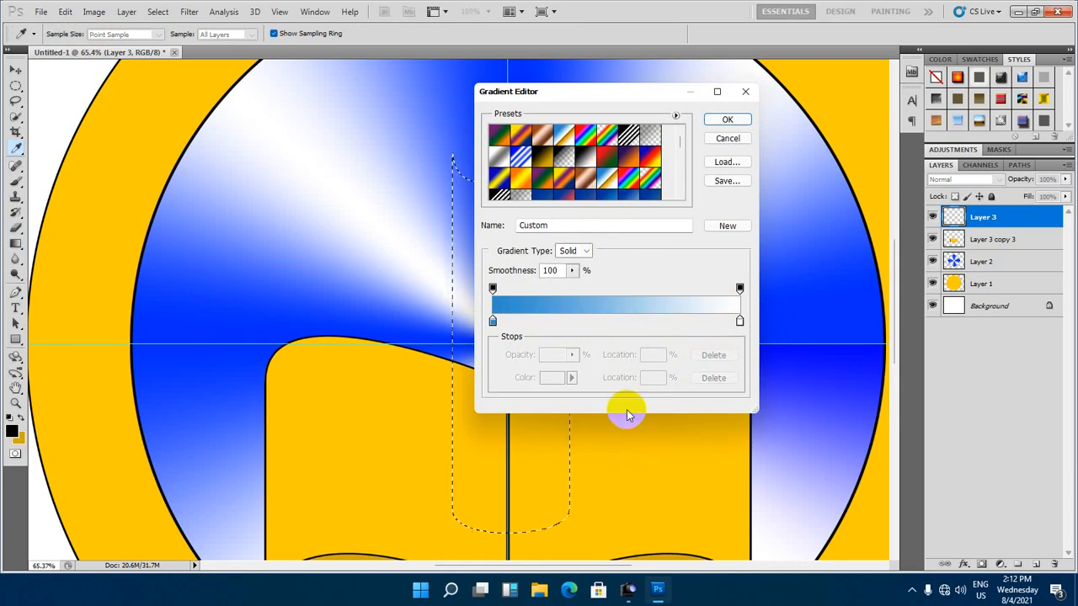
Set the color stops at both ends of the gradient to white
click(741, 323)
click(550, 378)
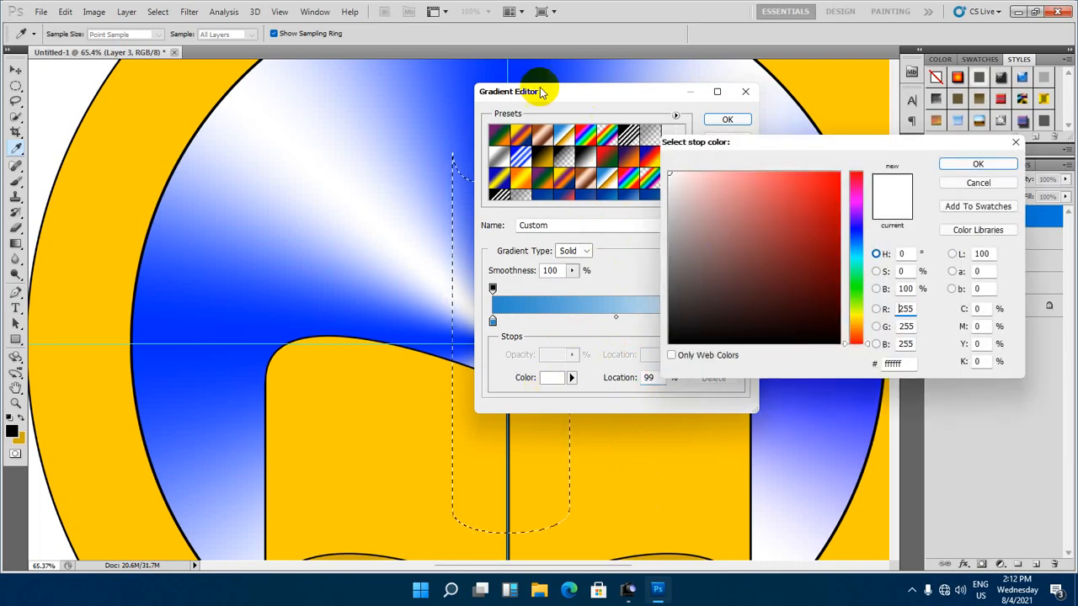
click(977, 163)
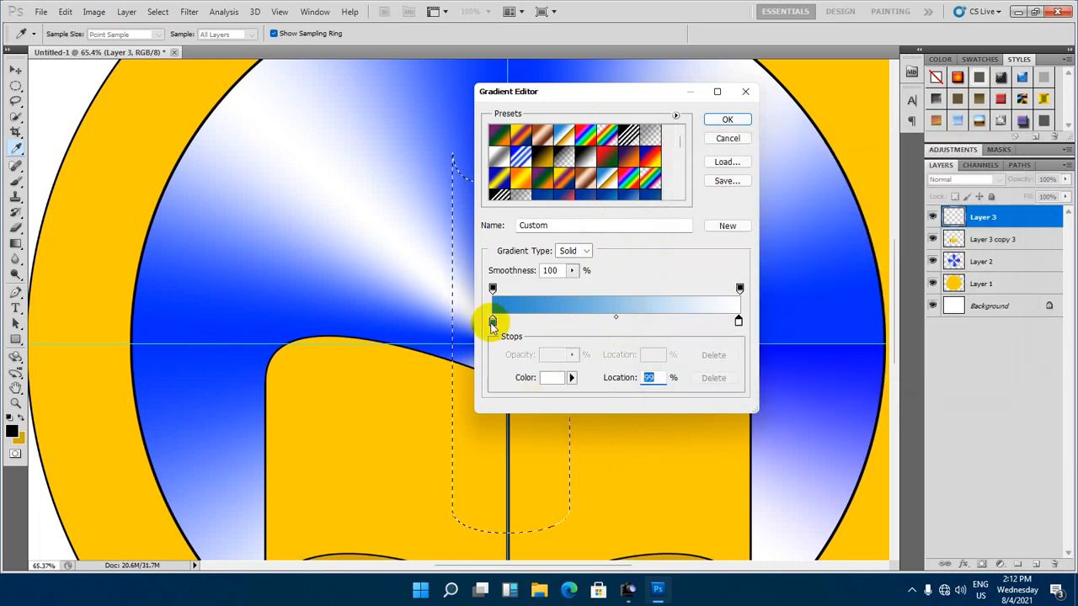
click(493, 321)
click(552, 378)
click(553, 120)
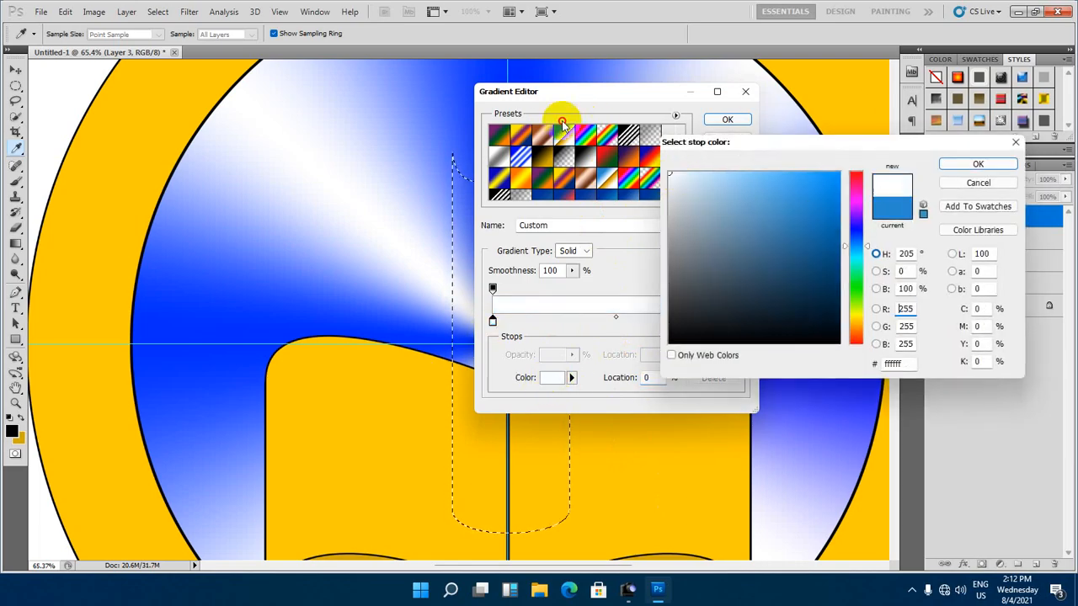
click(977, 165)
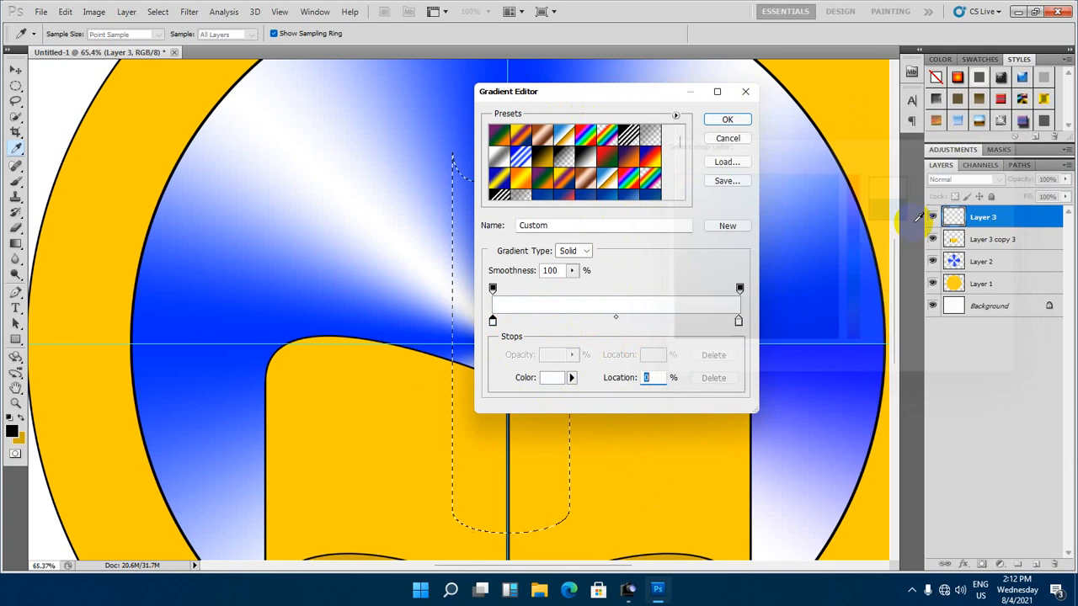
Add a color stop at 50% of the gradient and set its color to a medium grey
click(617, 324)
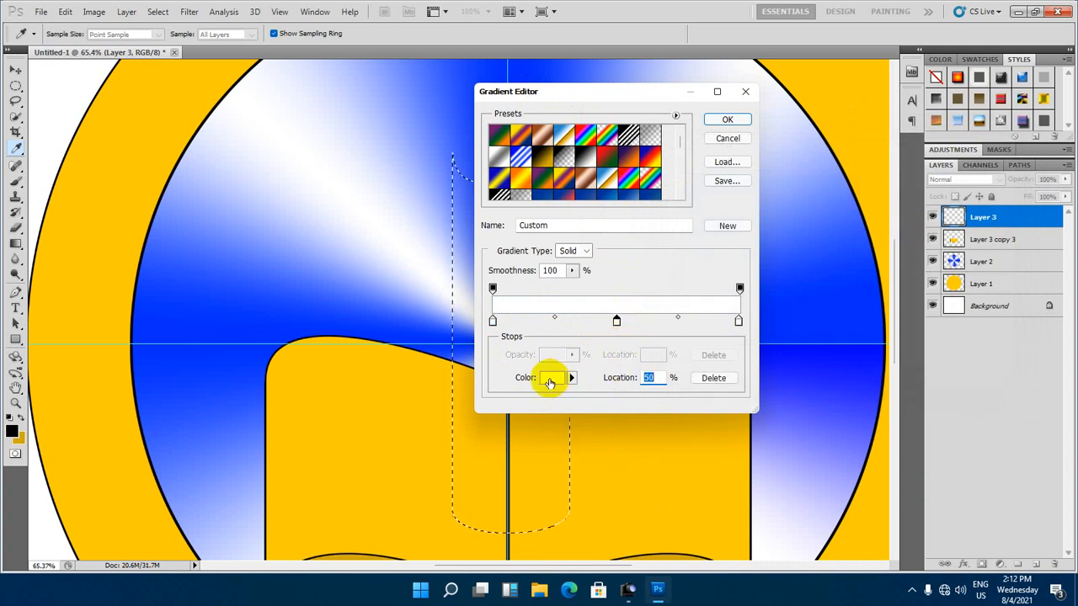
click(553, 380)
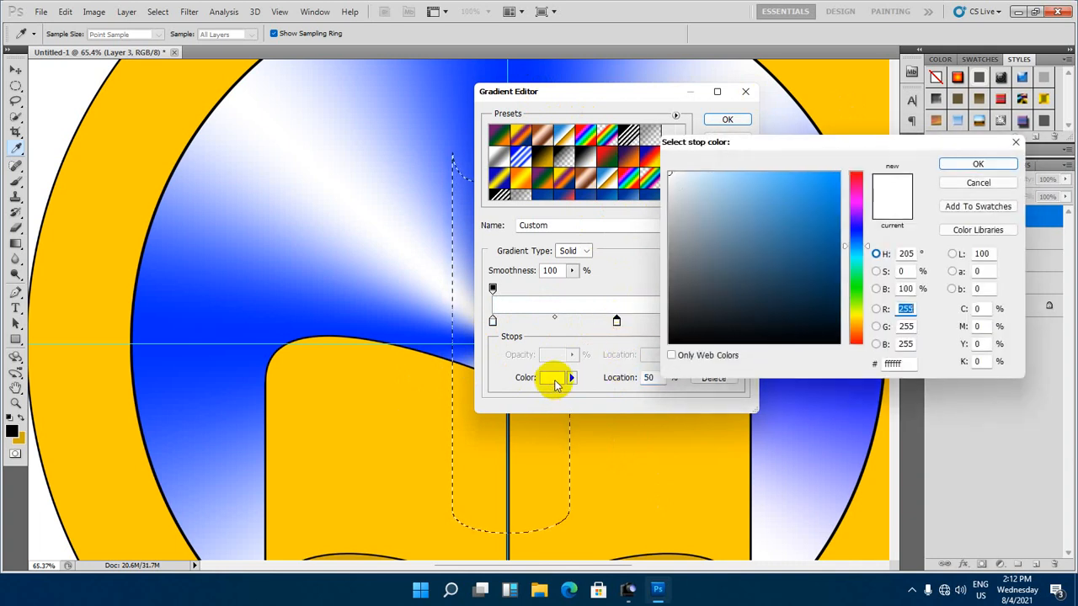
click(671, 244)
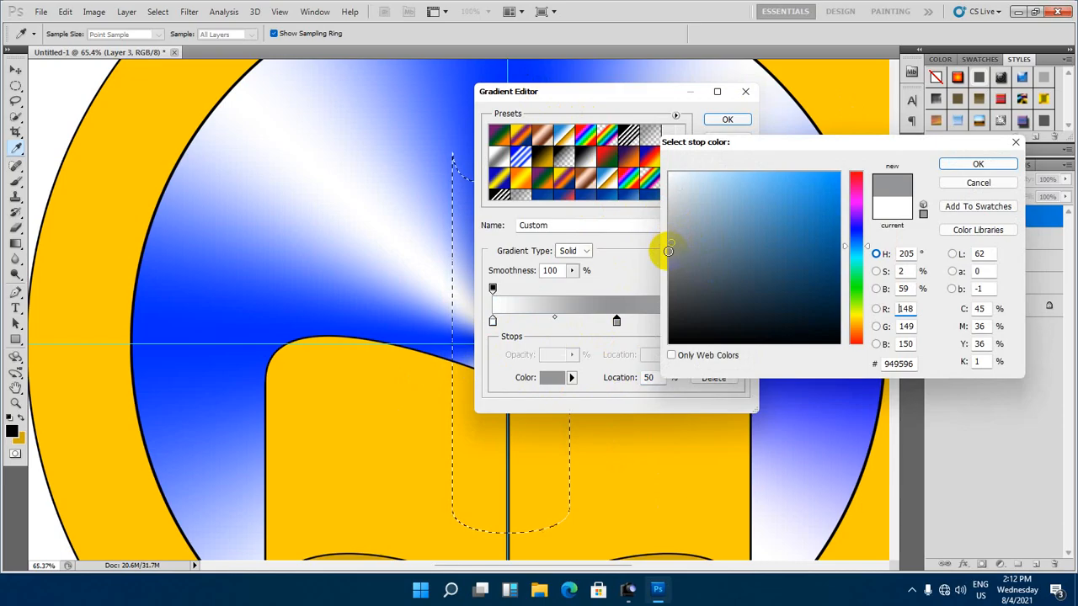
click(668, 251)
click(977, 164)
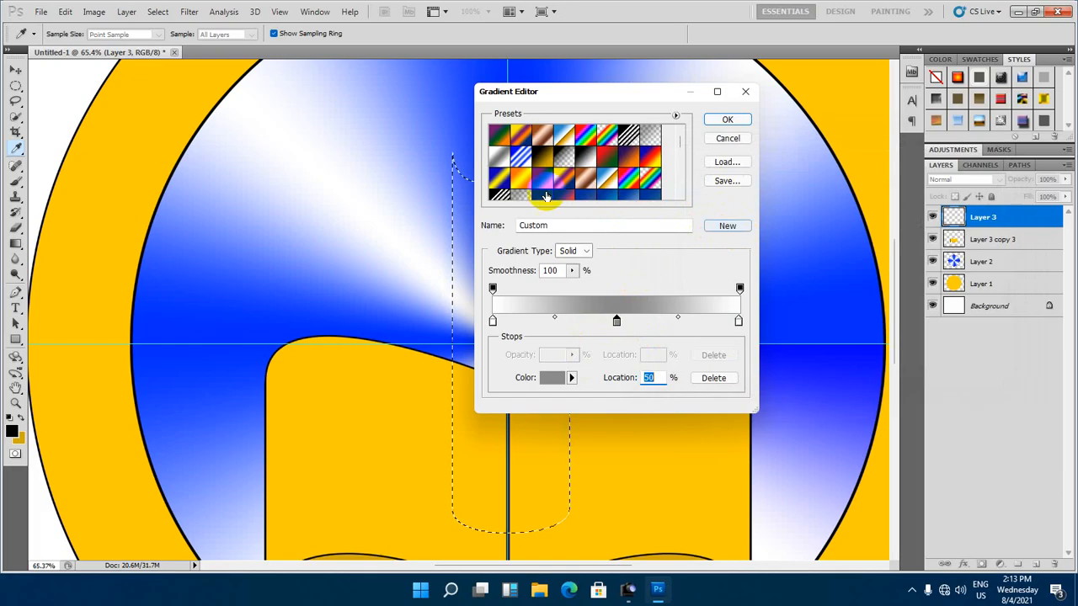
Load the white-grey-white gradient preset again, accept it and switch the Gradient tool to the reflected type
click(498, 164)
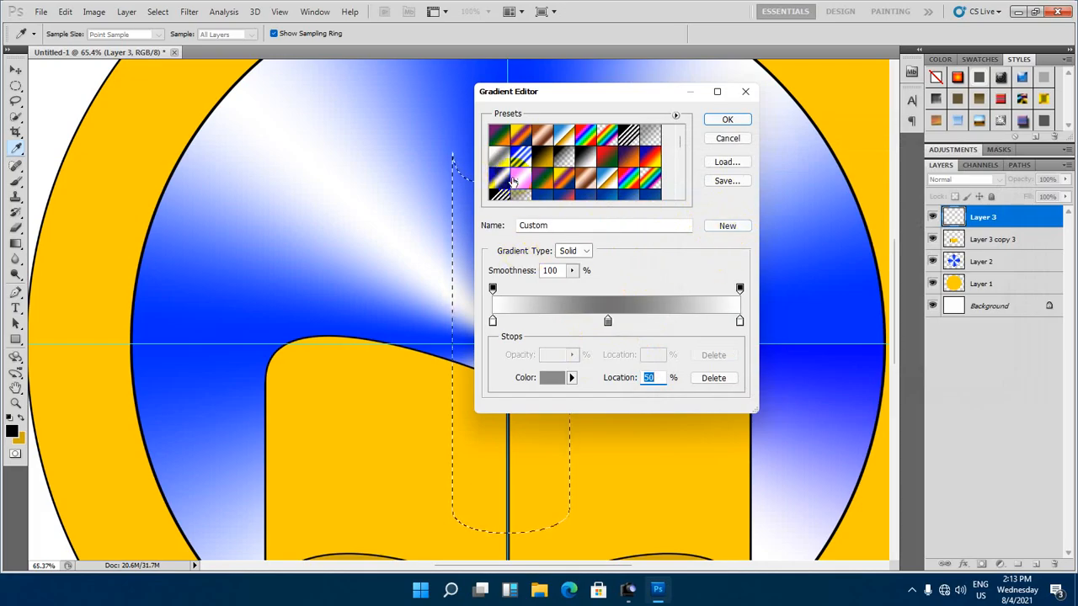
click(729, 118)
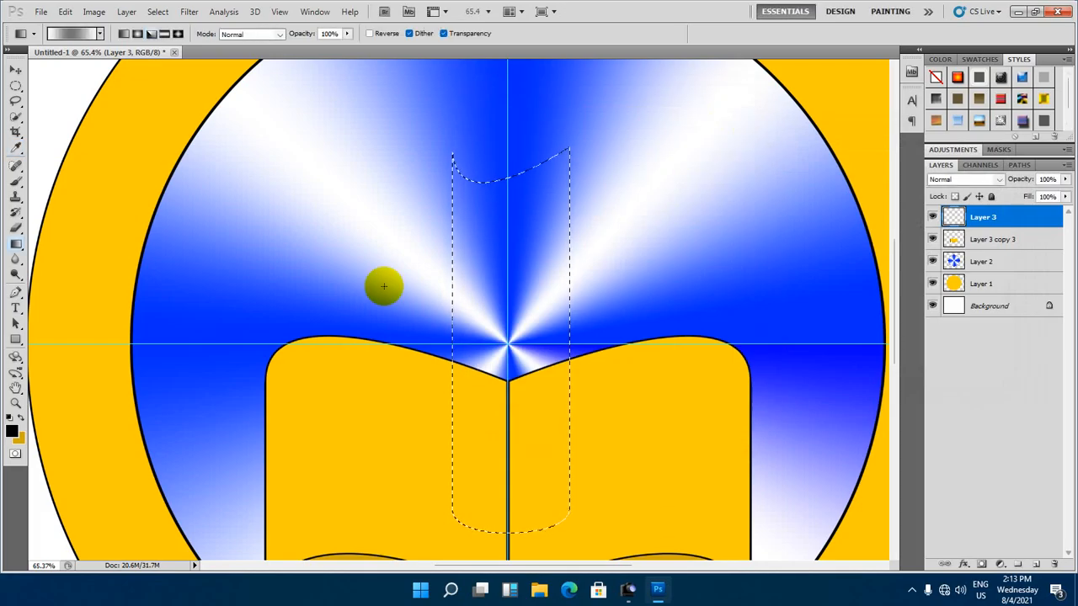
scroll(496, 307, down, 2)
scroll(505, 345, up, 2)
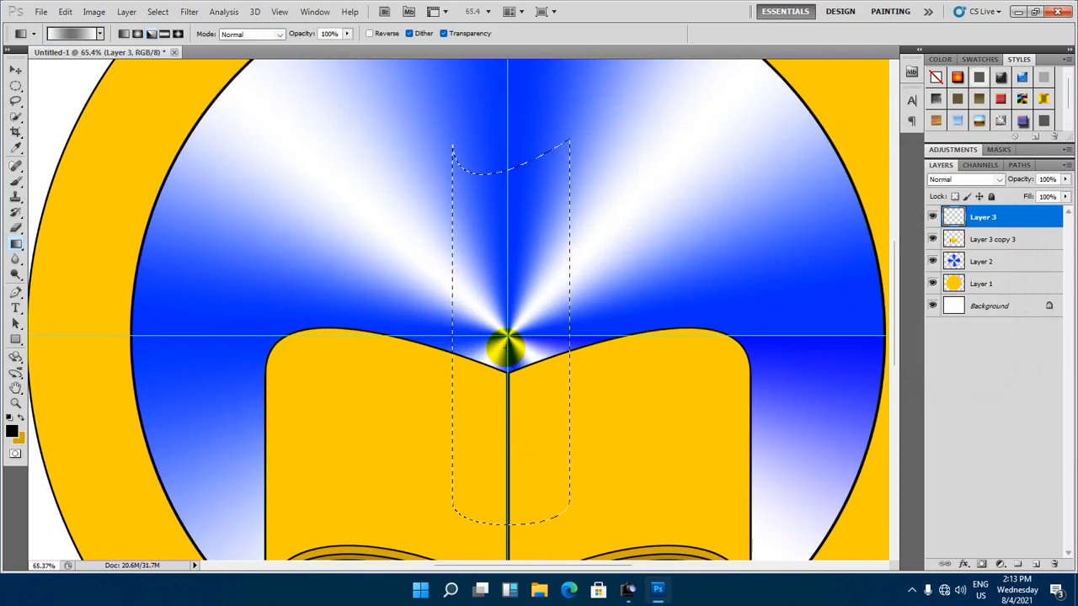
scroll(508, 341, down, 4)
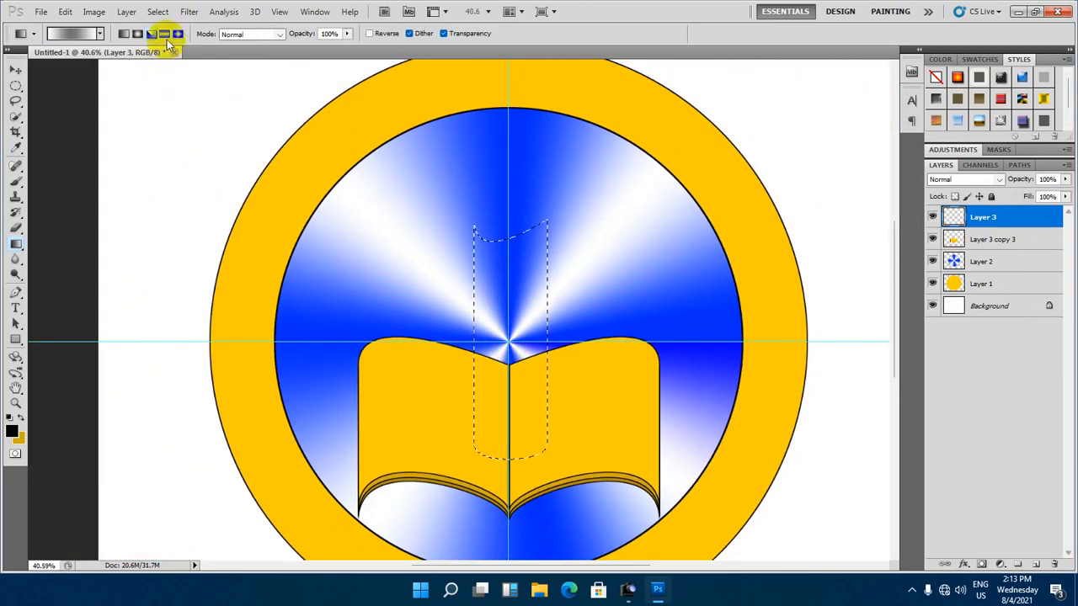
click(469, 347)
Try filling the candle selection with reflected gradients of different lengths and directions, undoing each attempt
drag(581, 345, 708, 349)
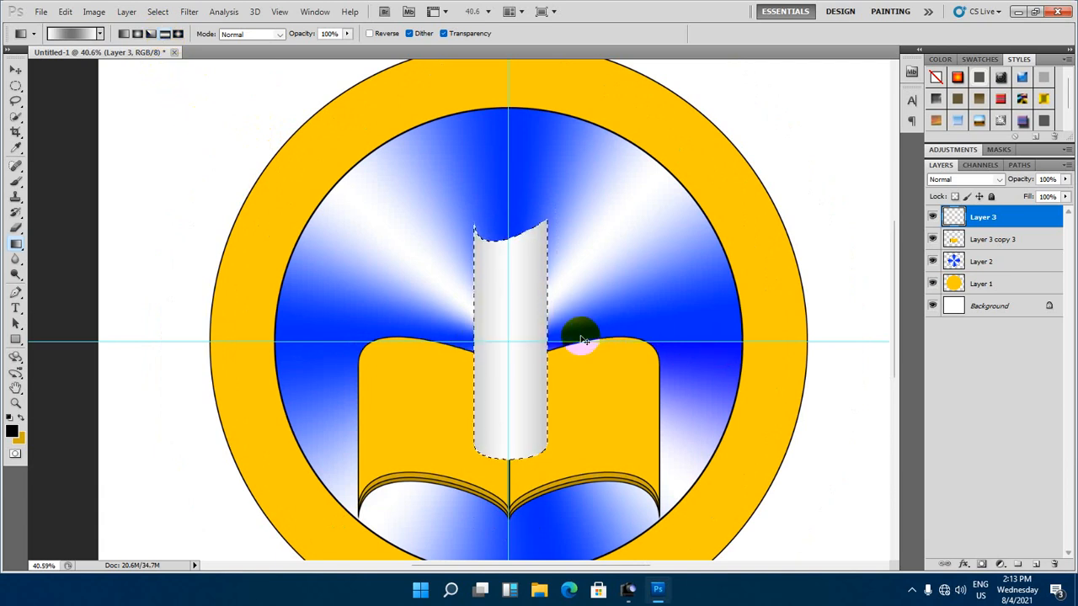
key(ctrl+z)
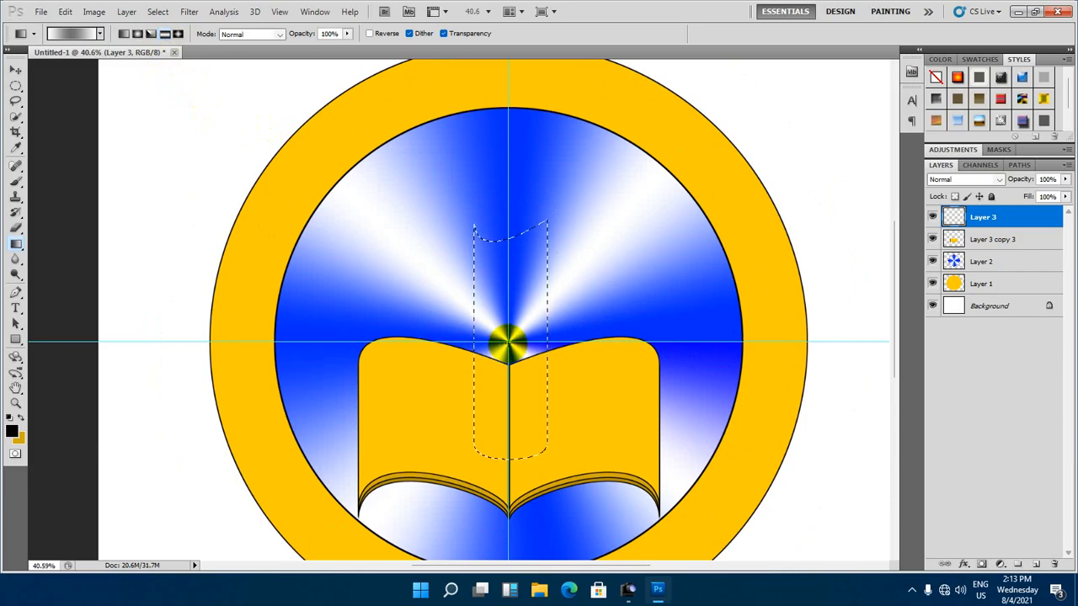
drag(511, 297, 512, 150)
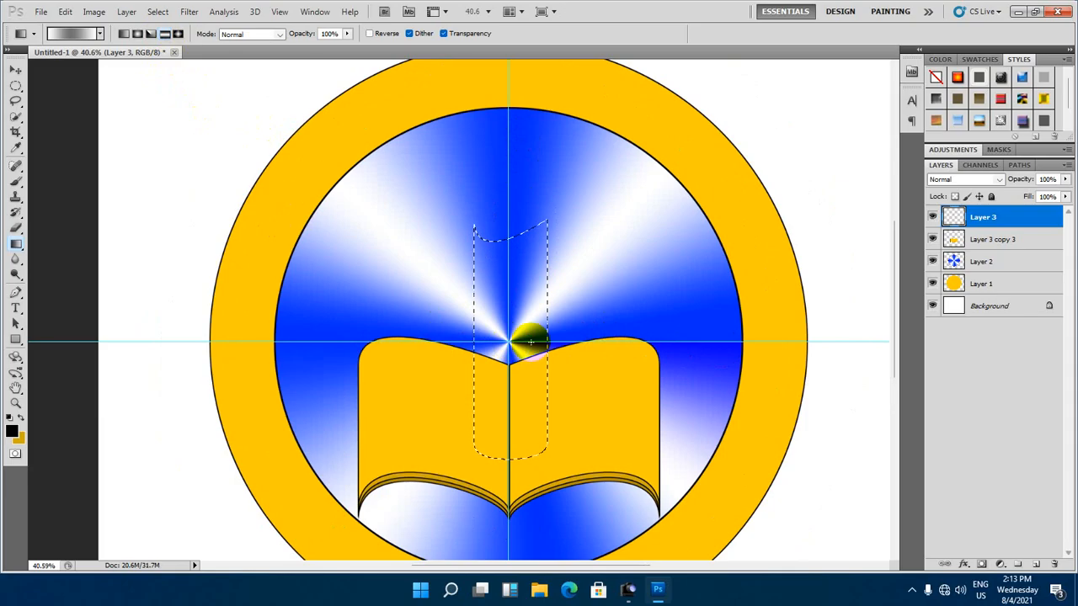
drag(507, 342, 943, 340)
scroll(329, 342, down, 7)
scroll(328, 341, up, 7)
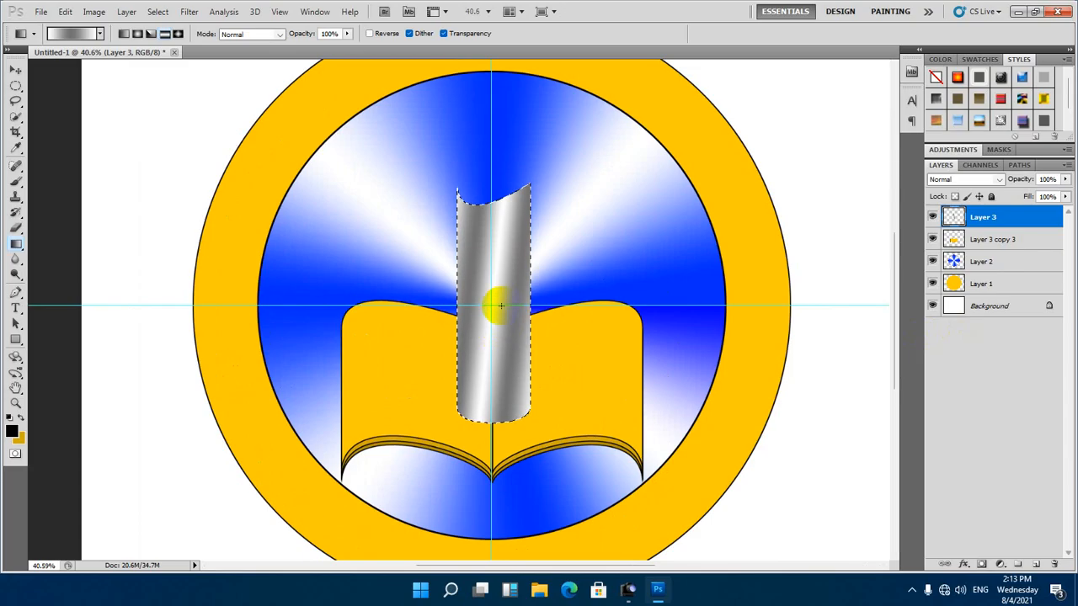
scroll(492, 309, up, 2)
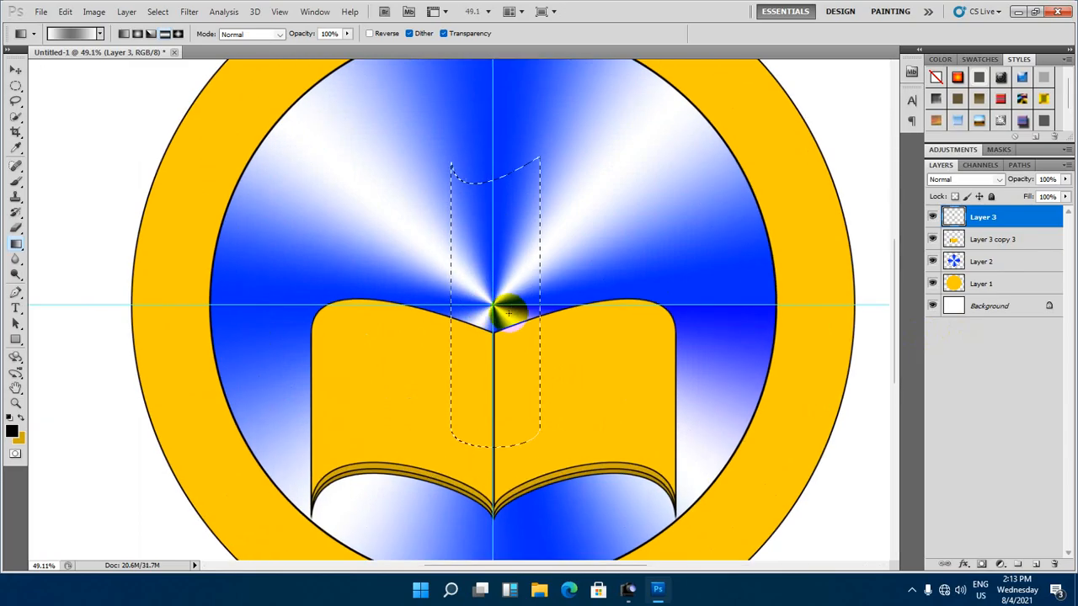
Try a reflected gradient from the vertical guide to the candle's edge, compare it with the reference logo in ACDSee and undo it
drag(493, 303, 544, 305)
scroll(506, 316, down, 2)
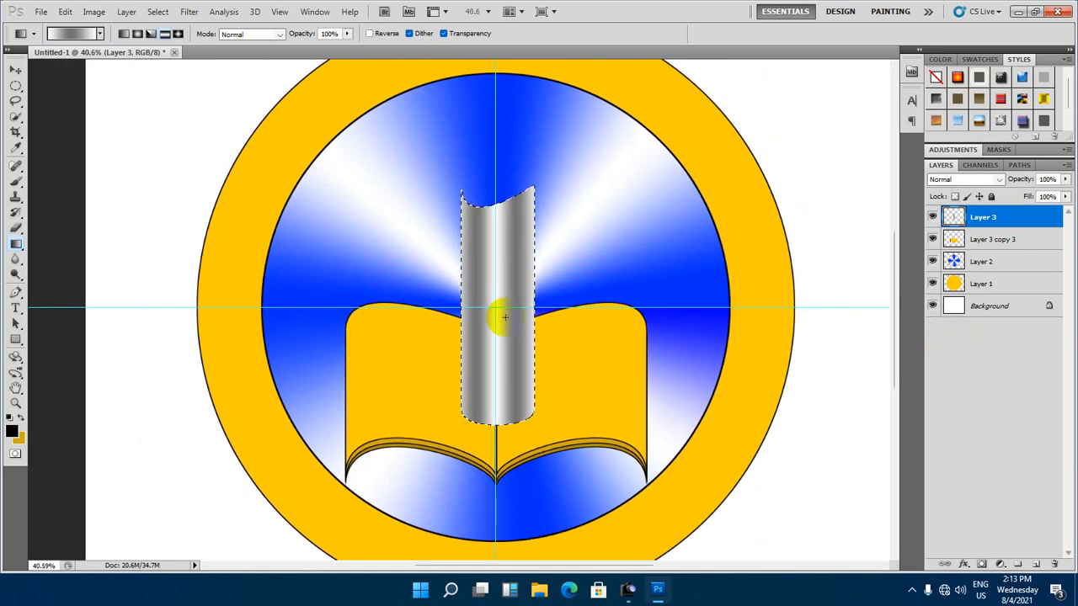
click(629, 589)
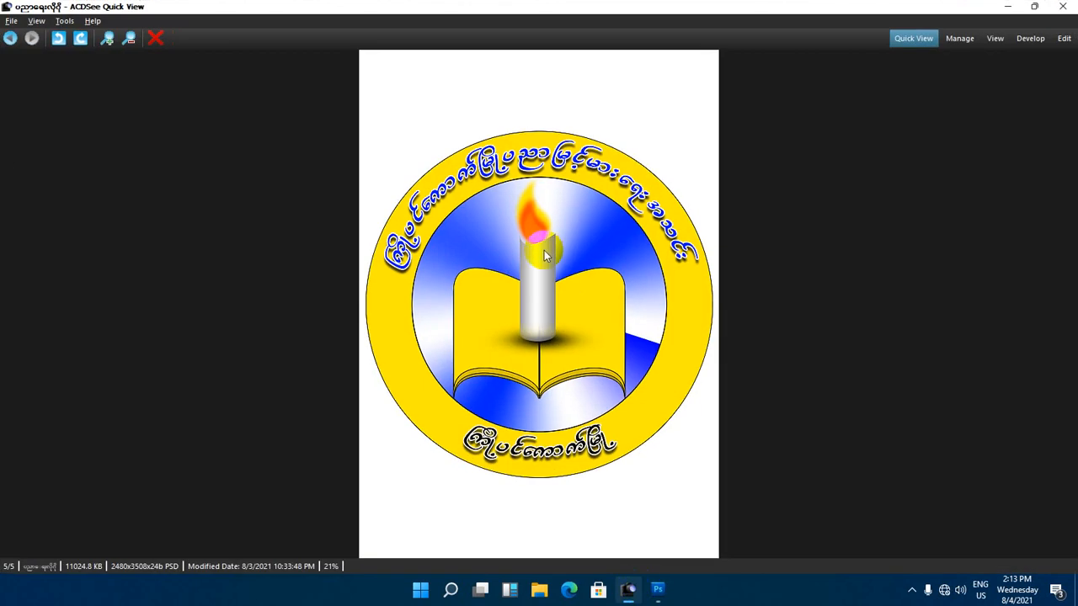
click(1004, 8)
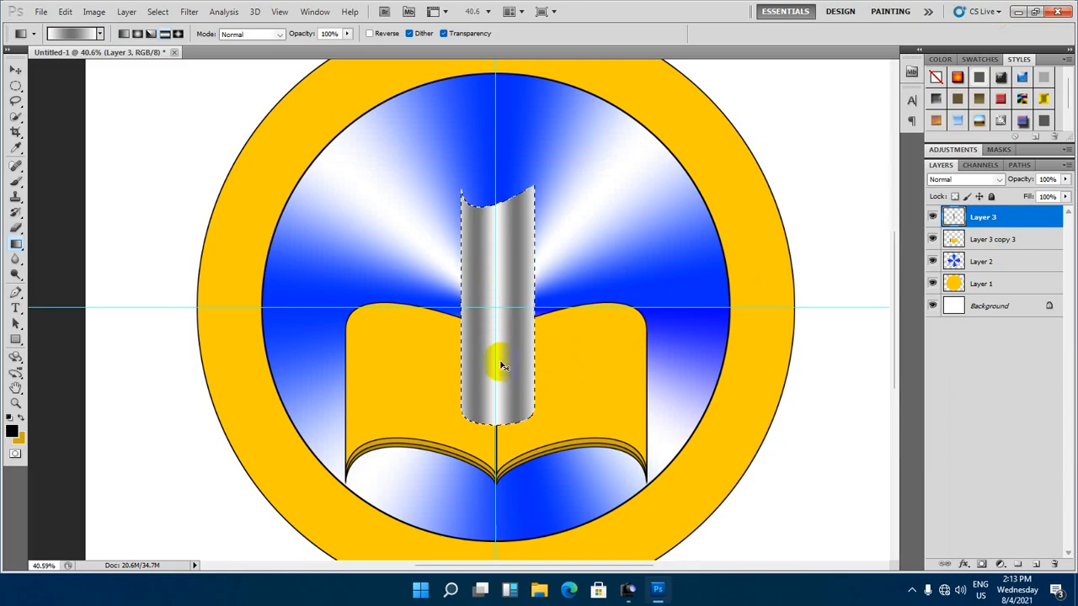
key(ctrl+z)
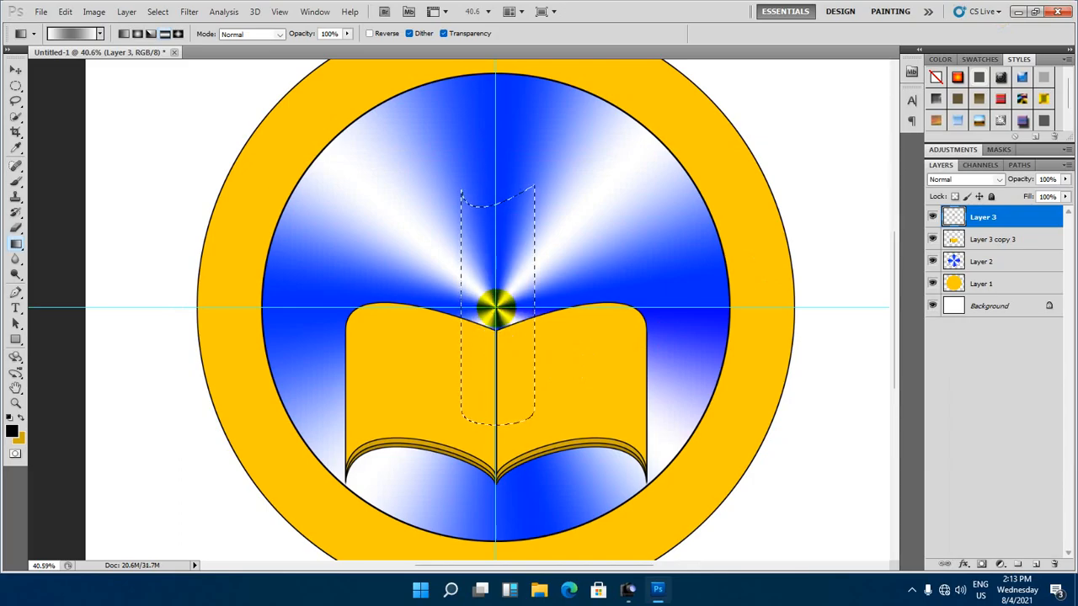
Fill the candle selection with a reflected gradient running from the vertical guide to just past the candle's right edge, and deselect it
drag(497, 307, 558, 316)
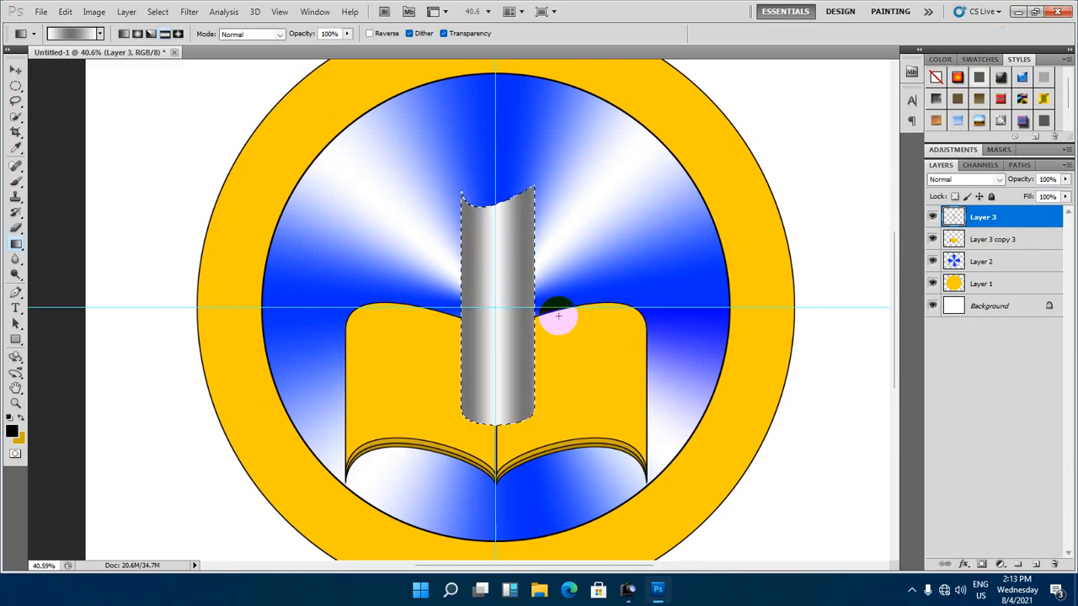
scroll(503, 298, down, 4)
scroll(493, 289, up, 4)
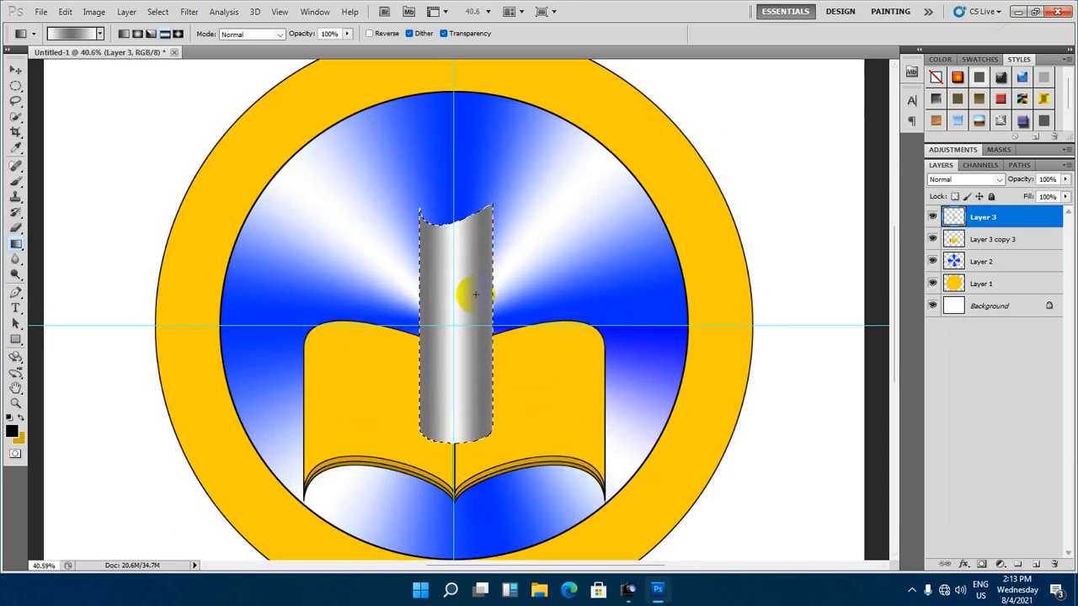
click(15, 70)
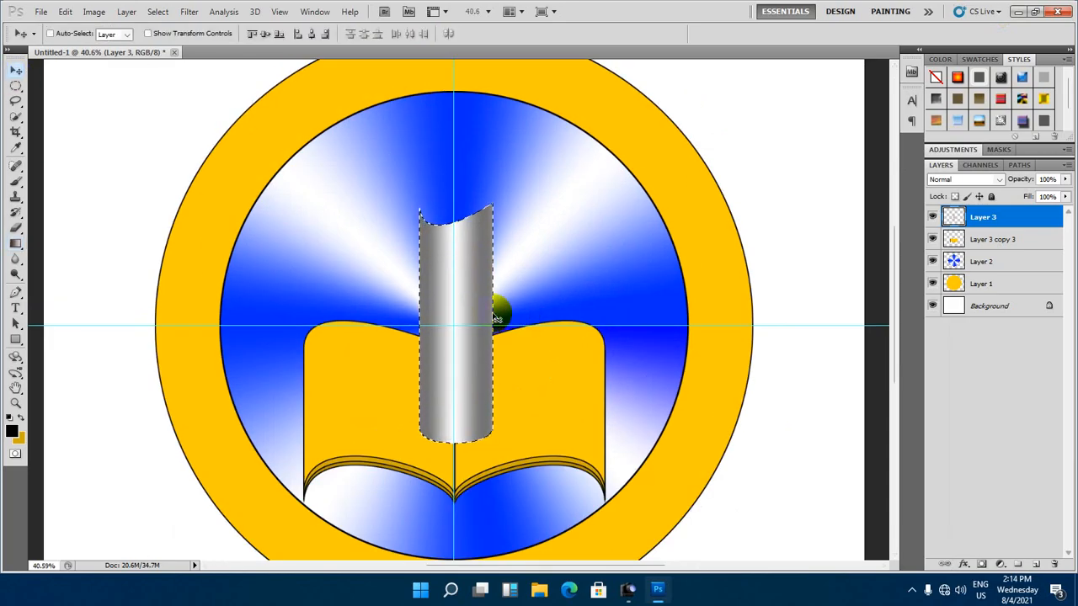
key(ctrl+d)
Examine the shaded candle against the whole logo and up close at its top edge, toggling the candle layer's visibility
scroll(446, 337, down, 2)
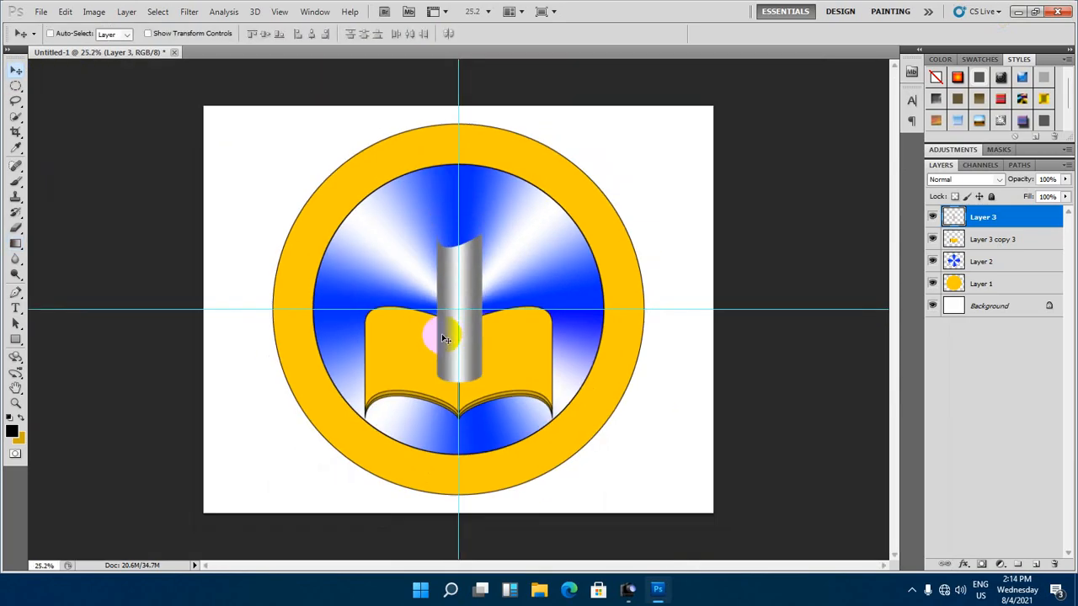
drag(446, 339, 470, 238)
scroll(433, 296, down, 2)
scroll(433, 294, up, 4)
scroll(426, 291, up, 1)
scroll(470, 239, down, 2)
scroll(469, 227, up, 2)
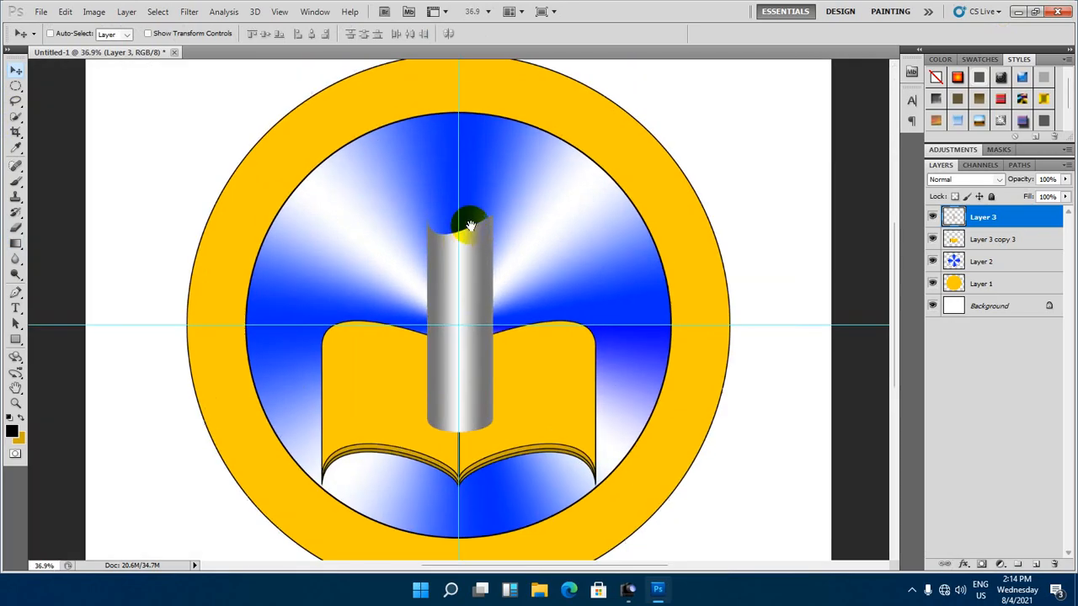
click(932, 217)
click(932, 217)
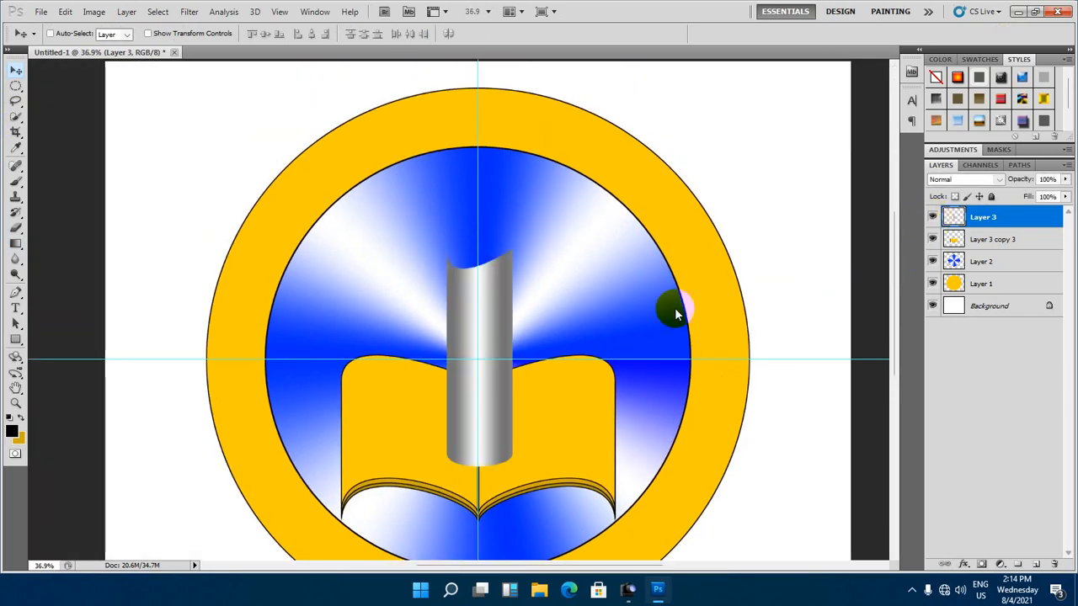
scroll(570, 306, down, 1)
scroll(455, 234, up, 3)
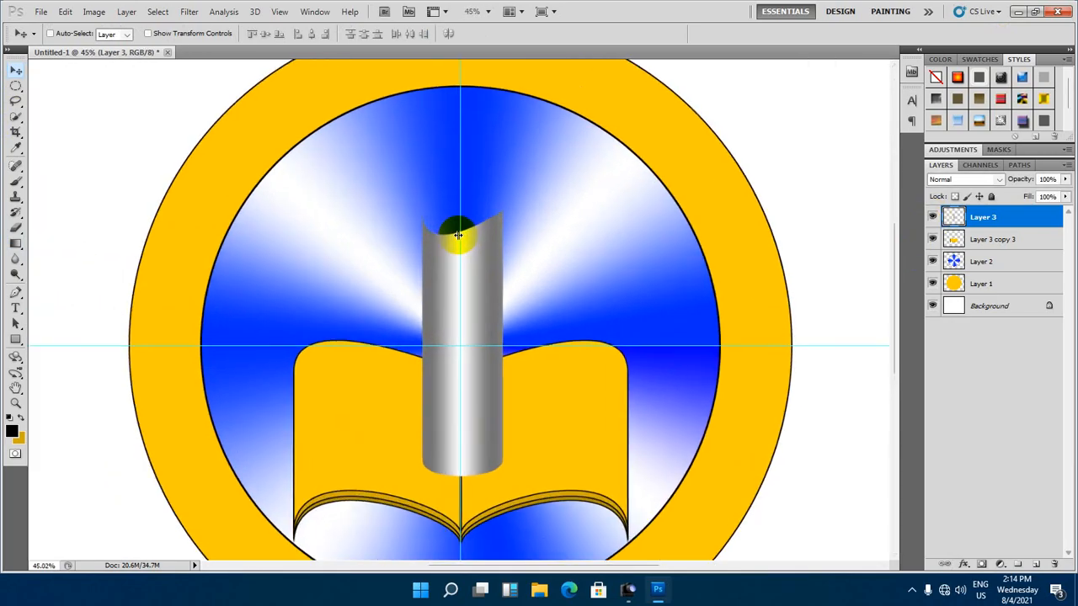
scroll(461, 240, up, 1)
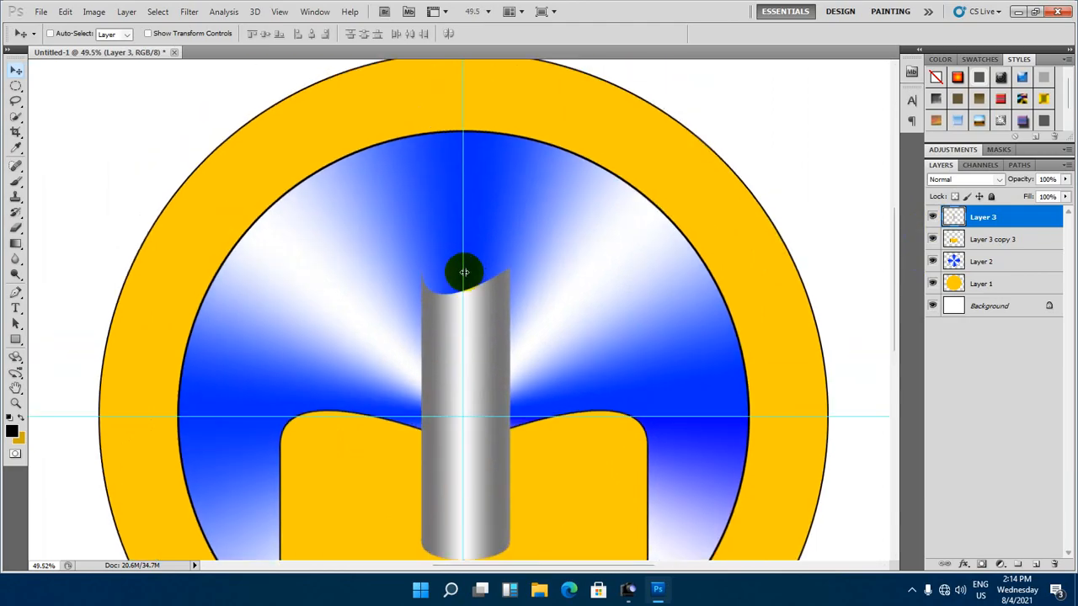
drag(464, 272, 455, 270)
scroll(455, 270, down, 1)
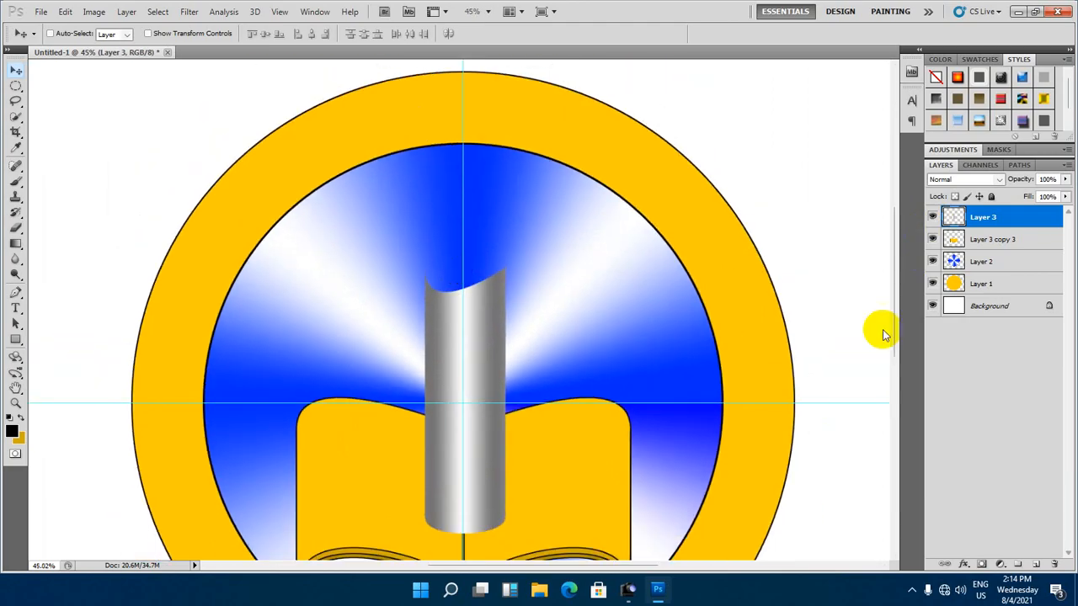
click(422, 250)
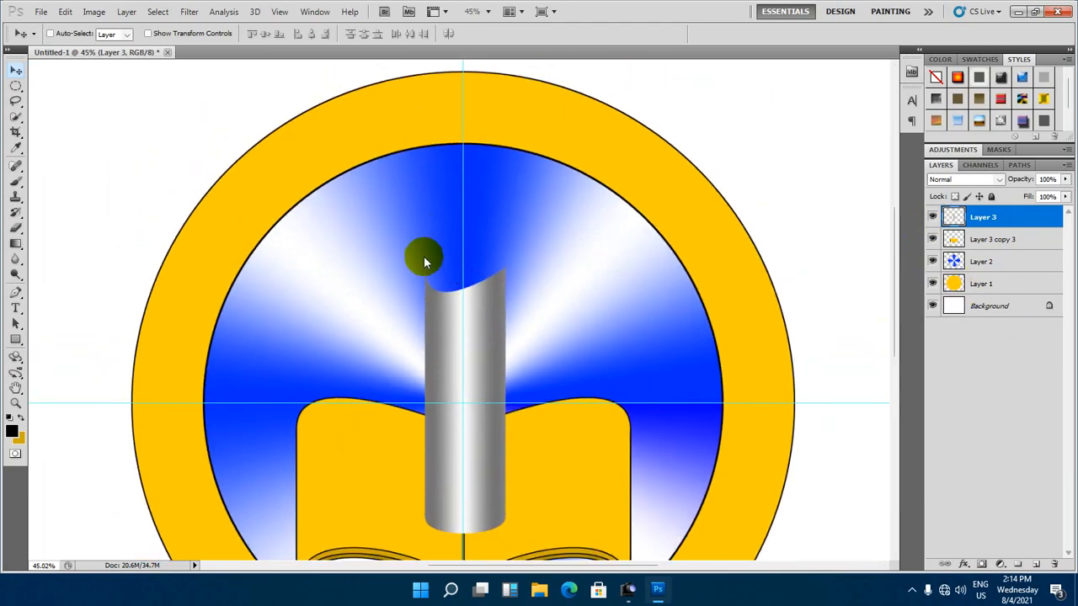
Start a flame path with the Pen tool near the inner circle's top, curving its left side down to just above the candle
click(14, 292)
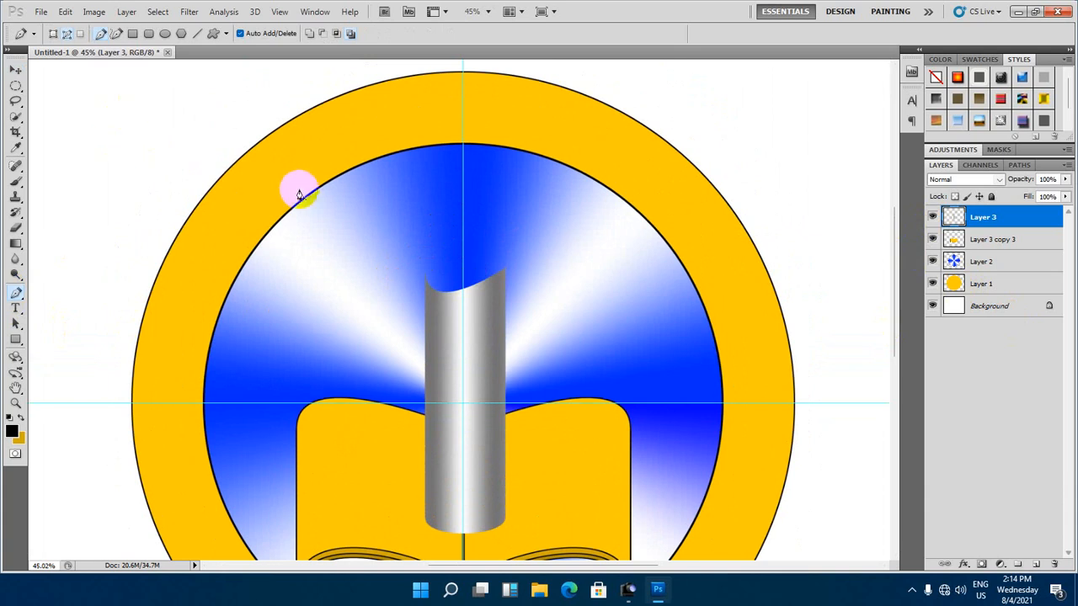
drag(457, 288, 457, 261)
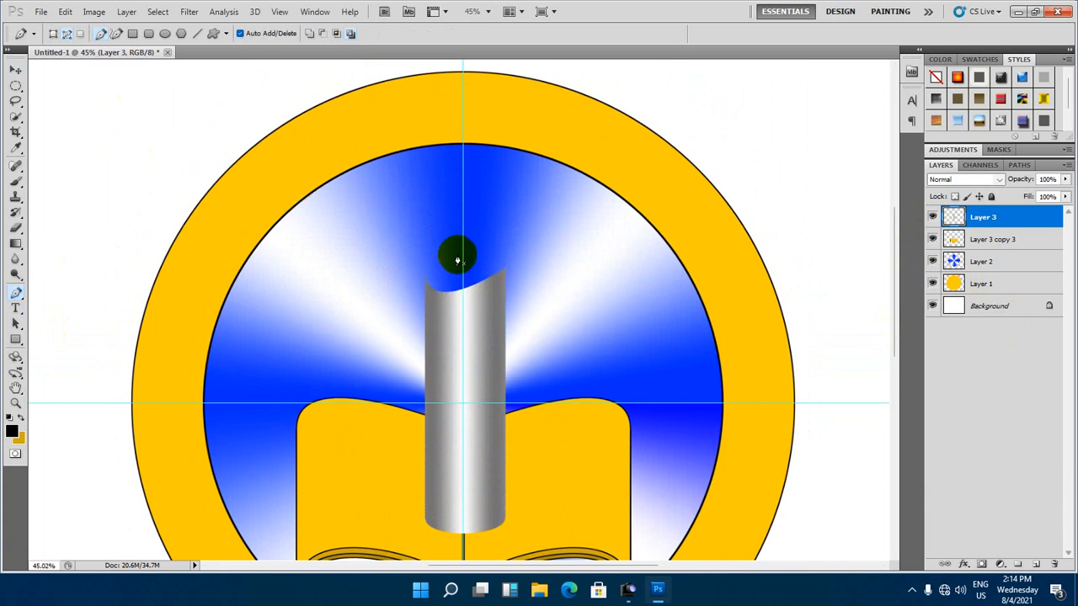
scroll(456, 258, up, 1)
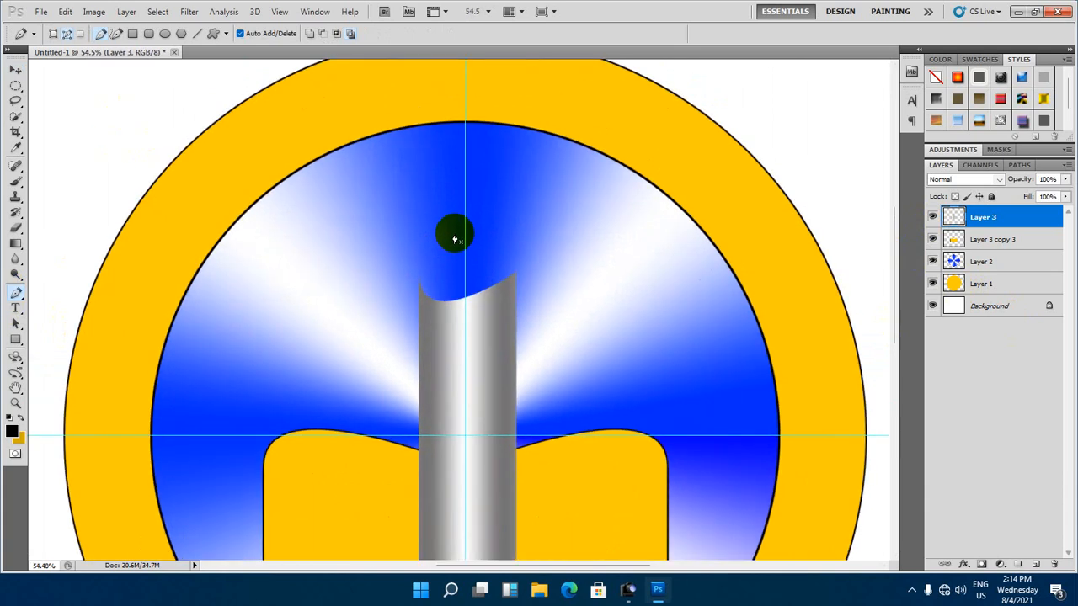
scroll(455, 240, up, 2)
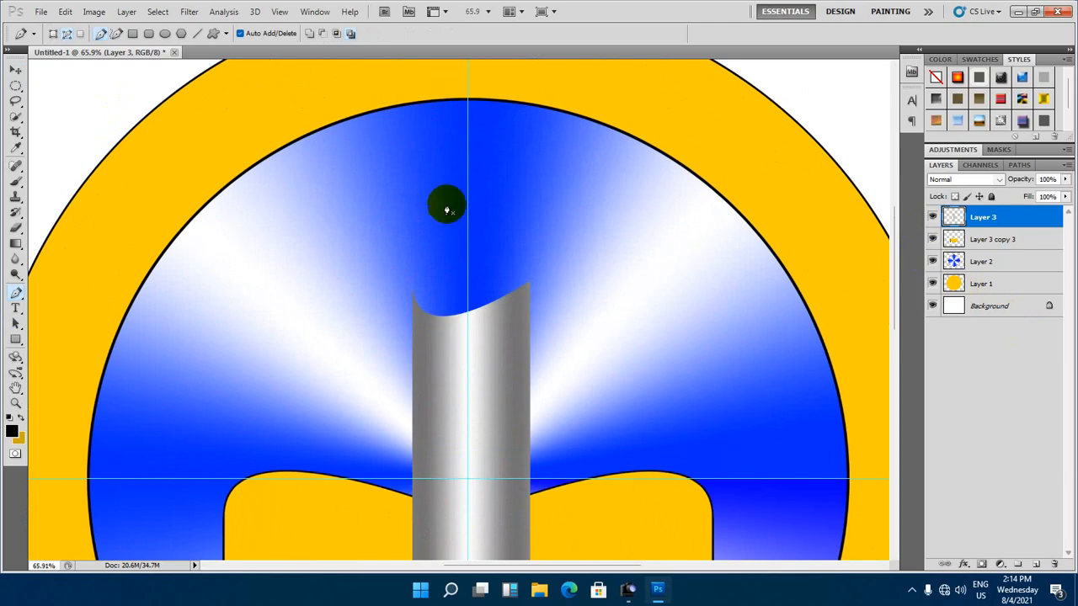
click(474, 115)
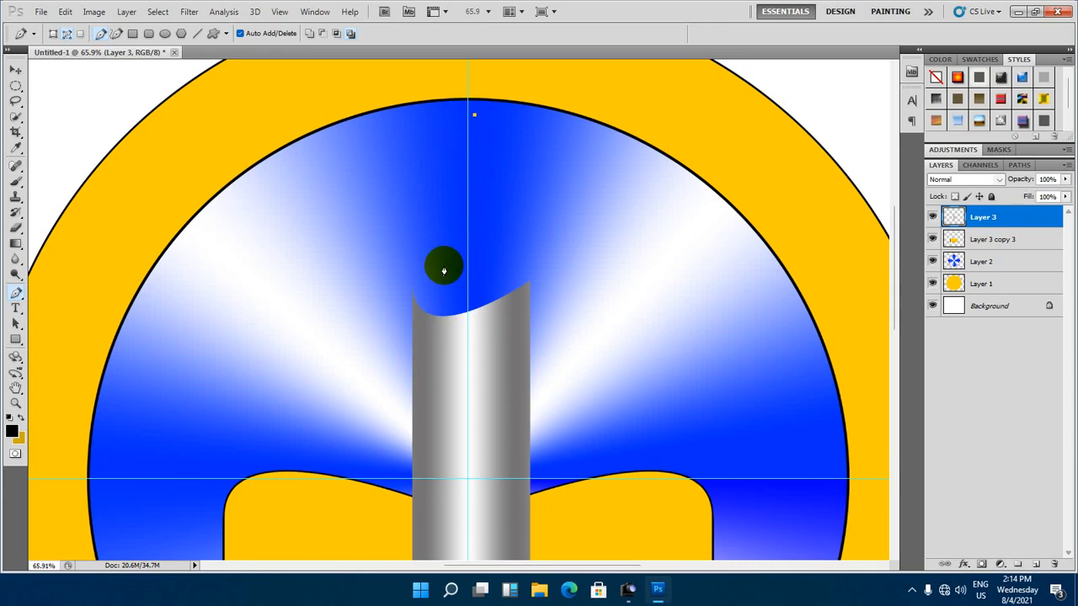
drag(438, 249, 478, 323)
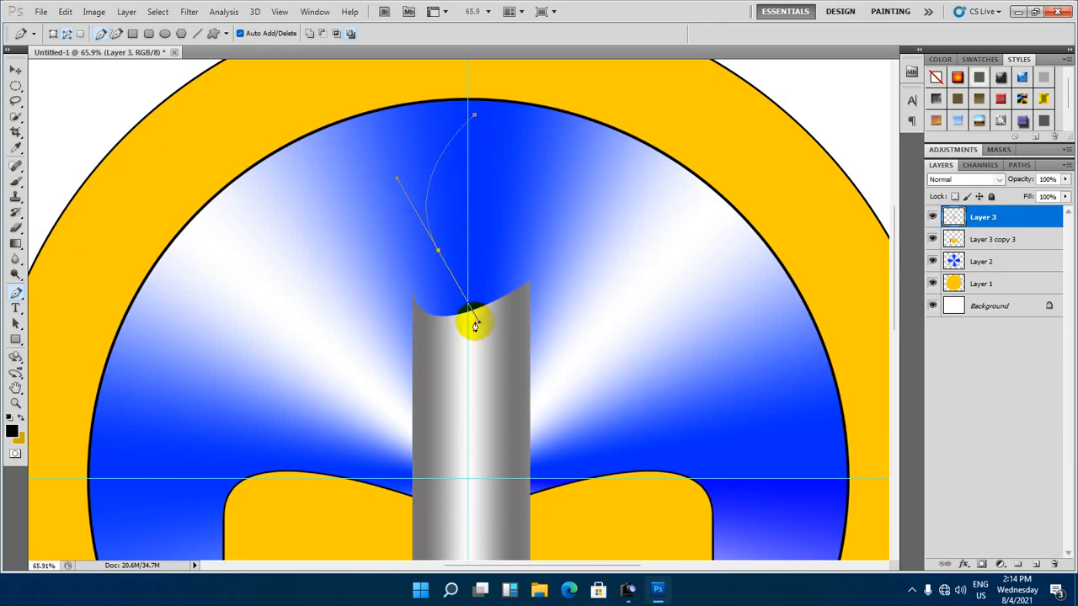
key(ctrl+z)
drag(432, 266, 476, 339)
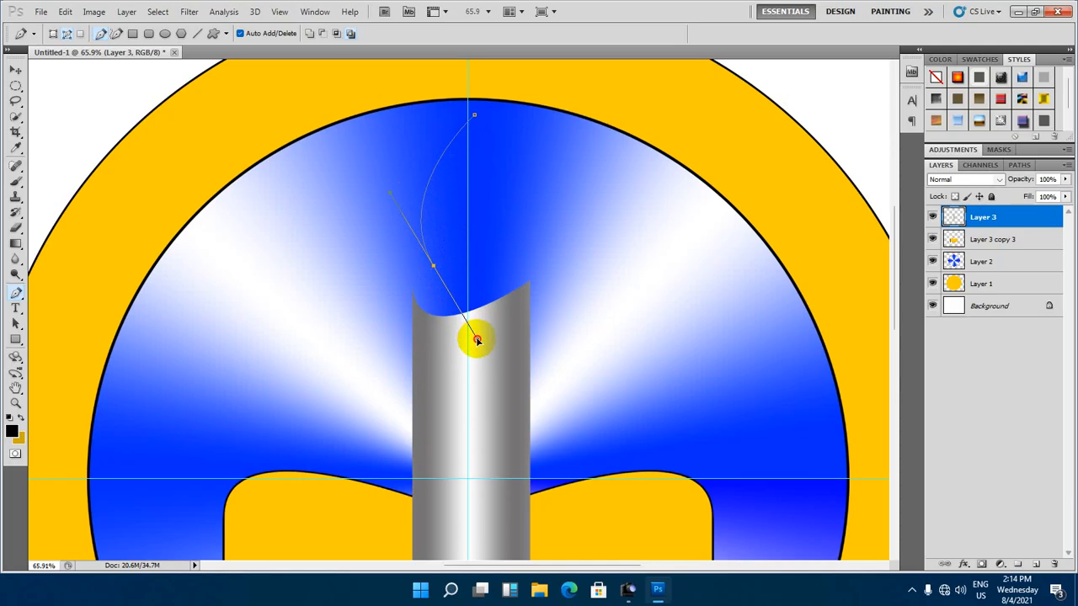
alt+click(433, 267)
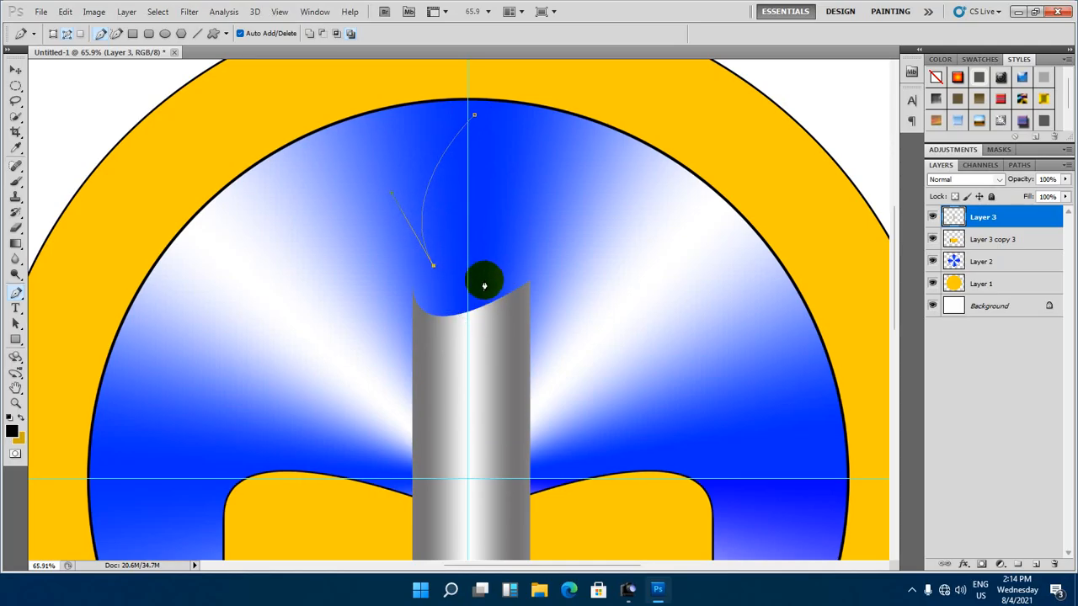
Extend the flame path to a curved base point where the vertical guide meets the candle's top edge, and remove its outgoing handle
drag(489, 268, 502, 196)
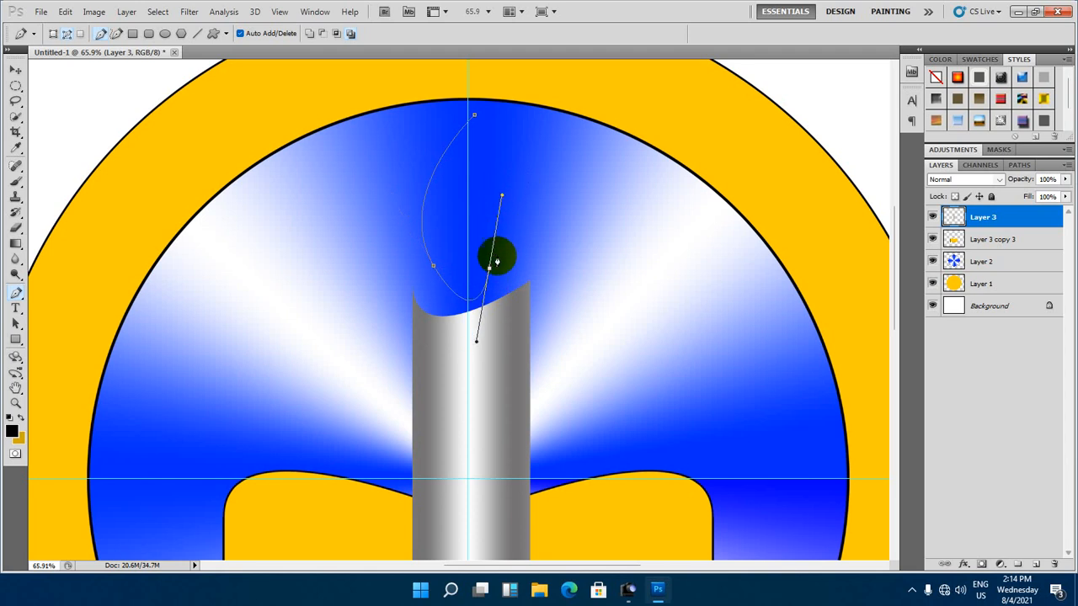
key(ctrl+z)
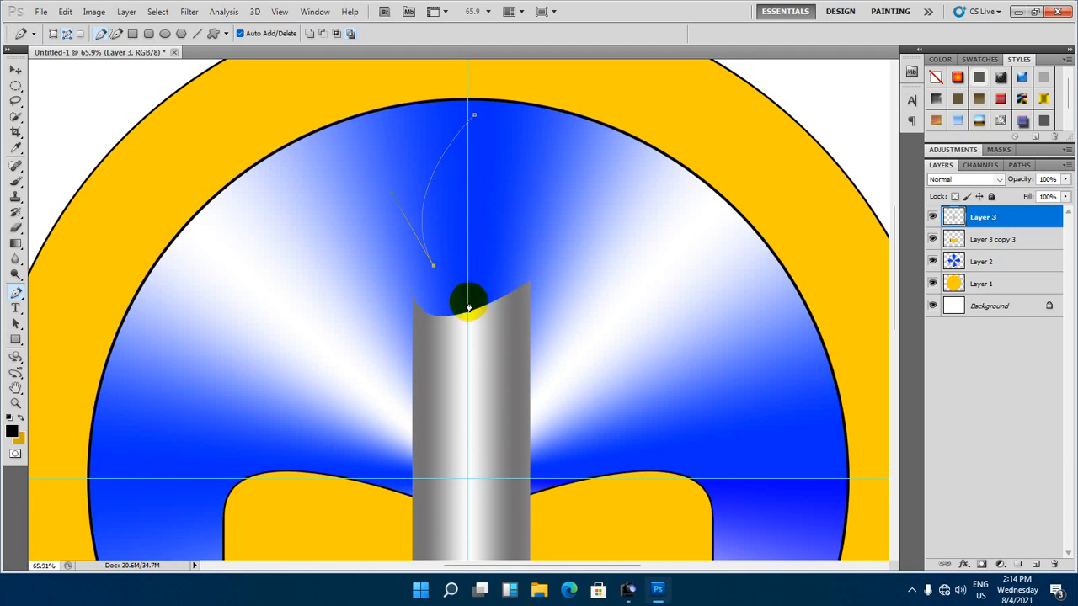
drag(470, 302, 489, 314)
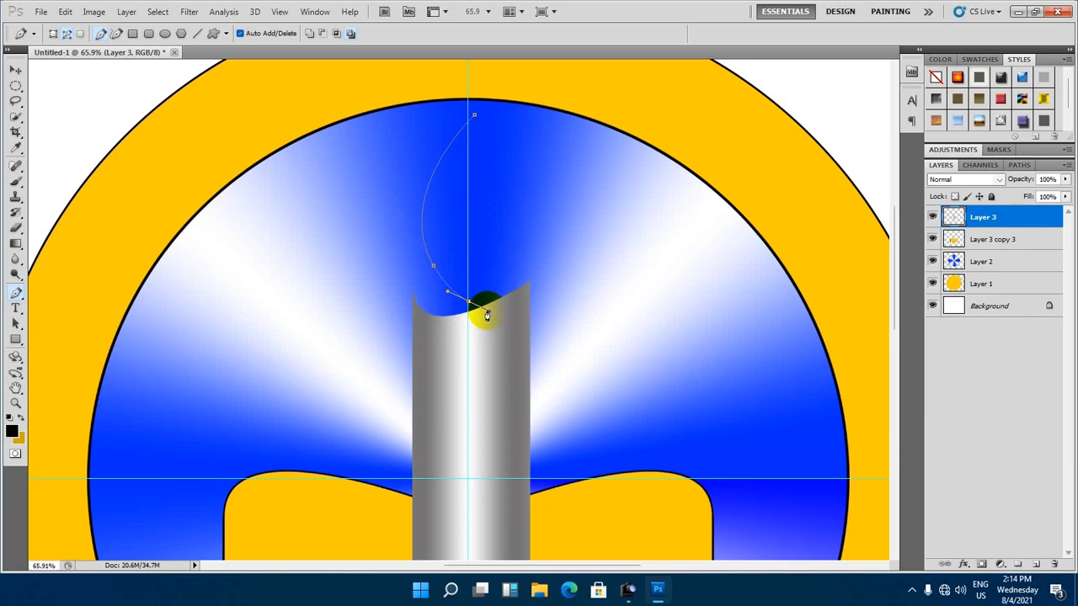
alt+click(469, 303)
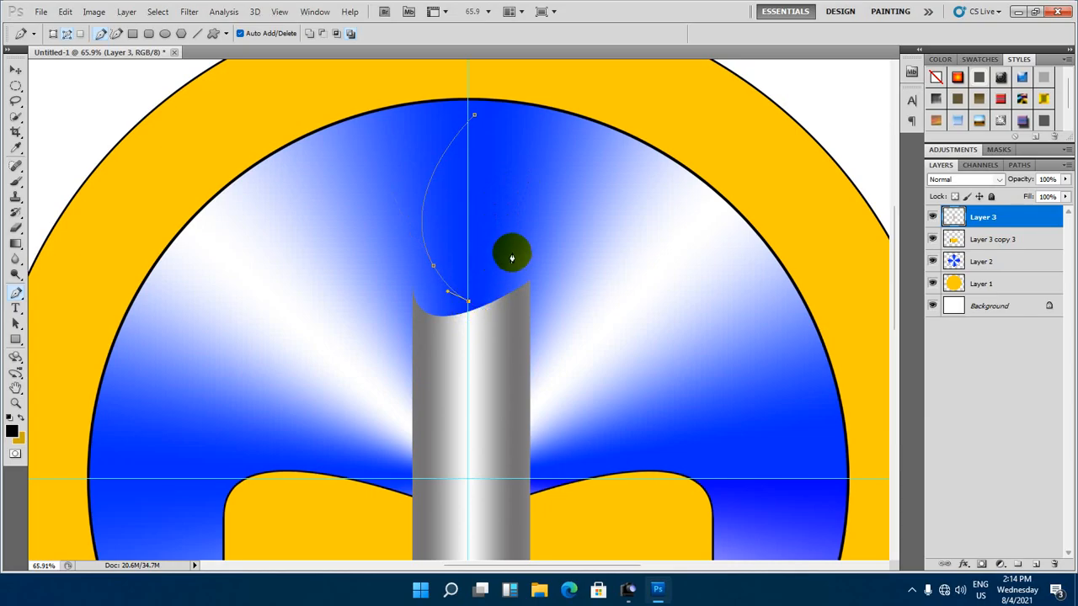
Try closing the flame's right side through a single curved anchor above the candle's right edge, and undo it
drag(512, 253, 500, 185)
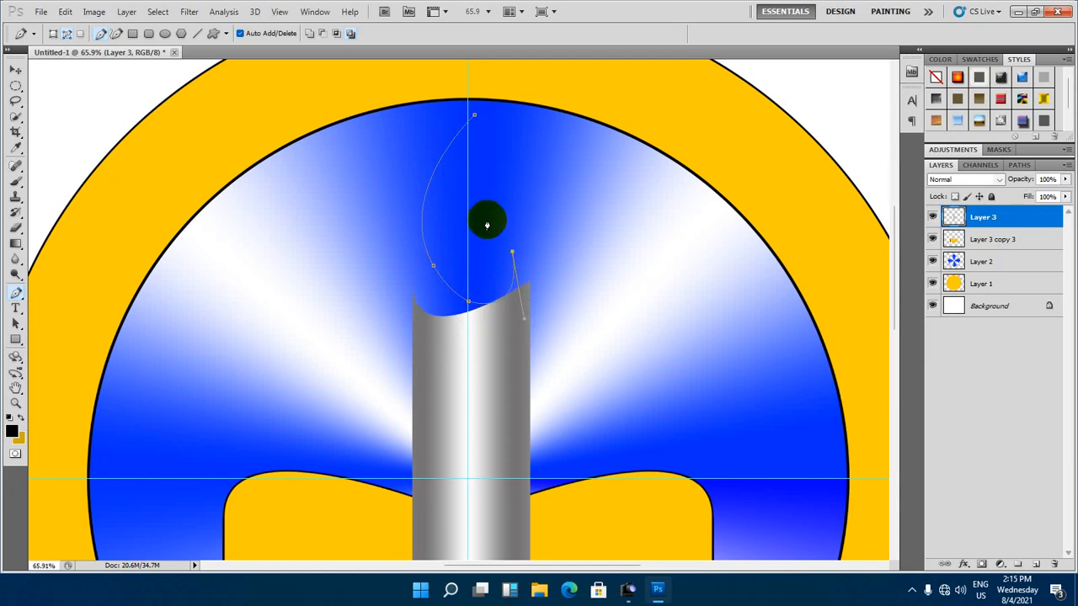
drag(476, 122, 495, 68)
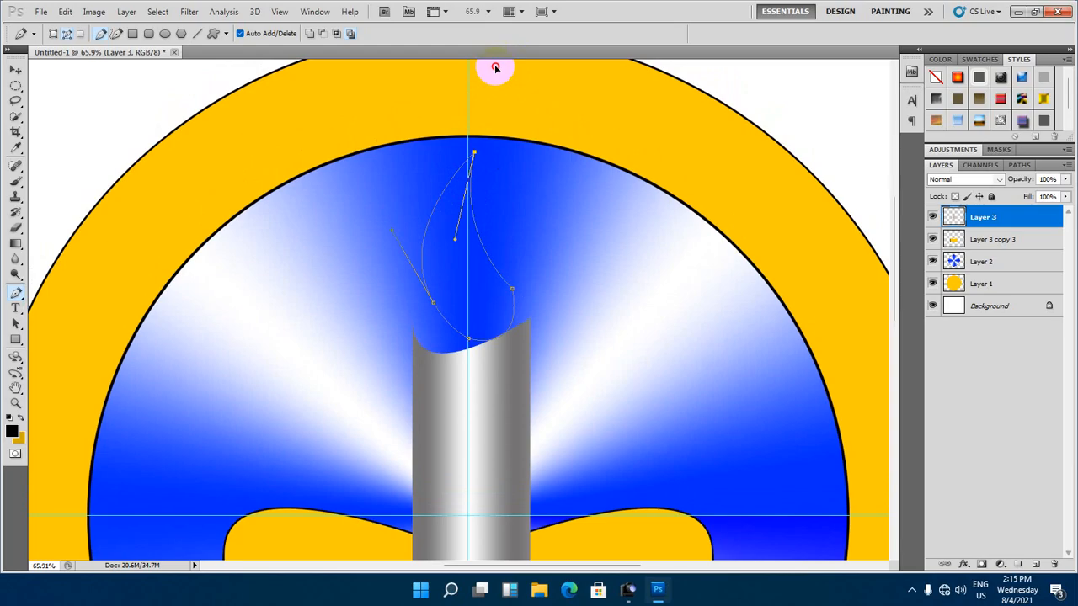
drag(496, 67, 495, 69)
ctrl+click(474, 241)
scroll(474, 242, down, 2)
scroll(474, 241, up, 3)
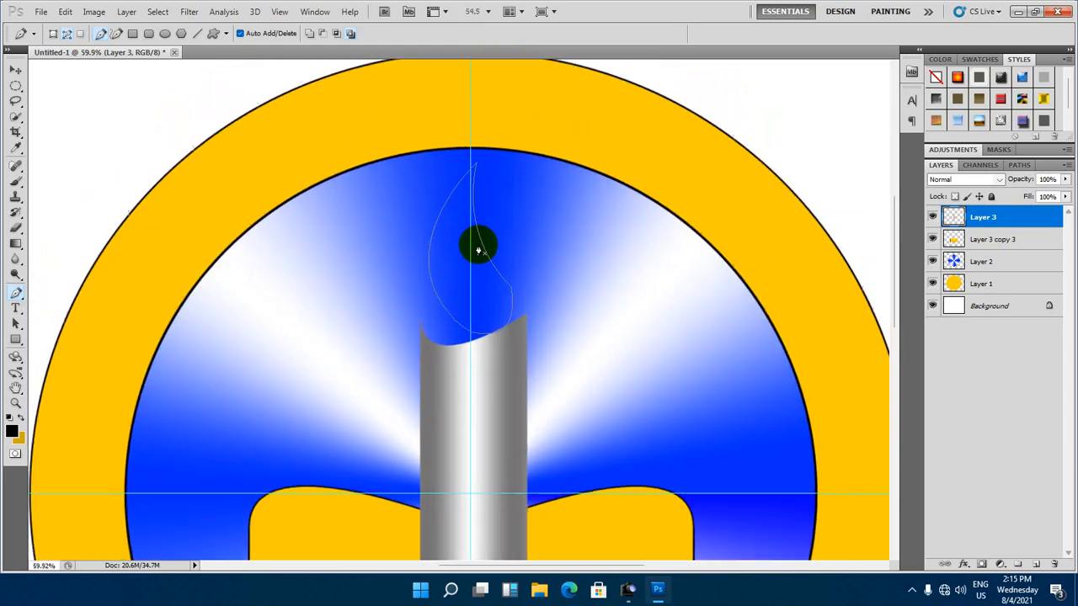
drag(474, 246, 483, 275)
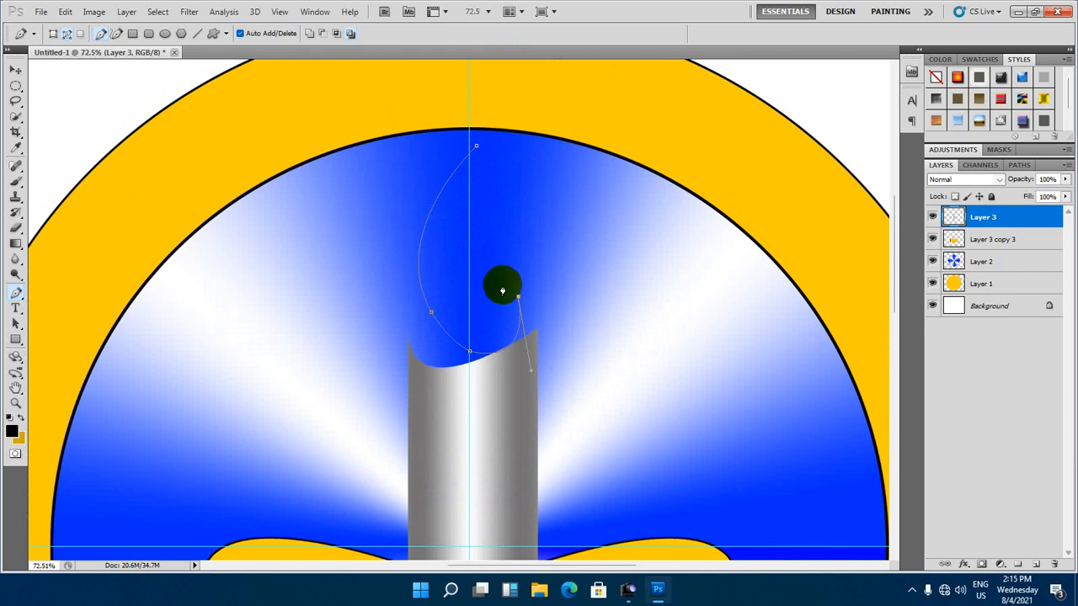
drag(498, 287, 512, 339)
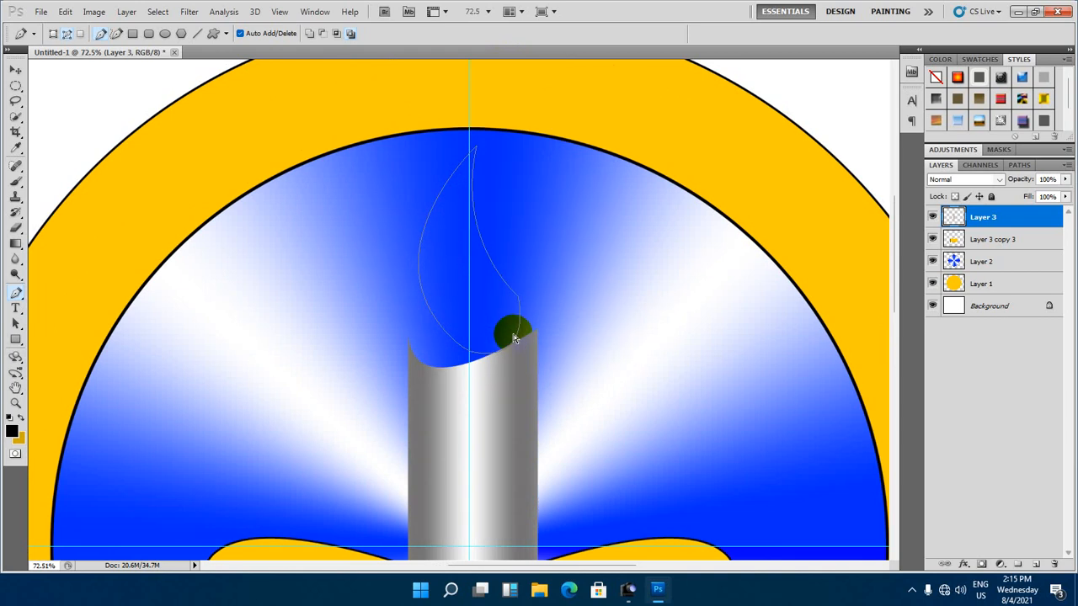
click(513, 338)
key(ctrl+z)
Draw the flame's right side in an S-curve through two anchors above the candle and close the path at the tip
drag(516, 337, 525, 300)
click(517, 336)
mouse_move(499, 287)
mouse_down()
mouse_move(470, 266)
mouse_move(496, 284)
mouse_up()
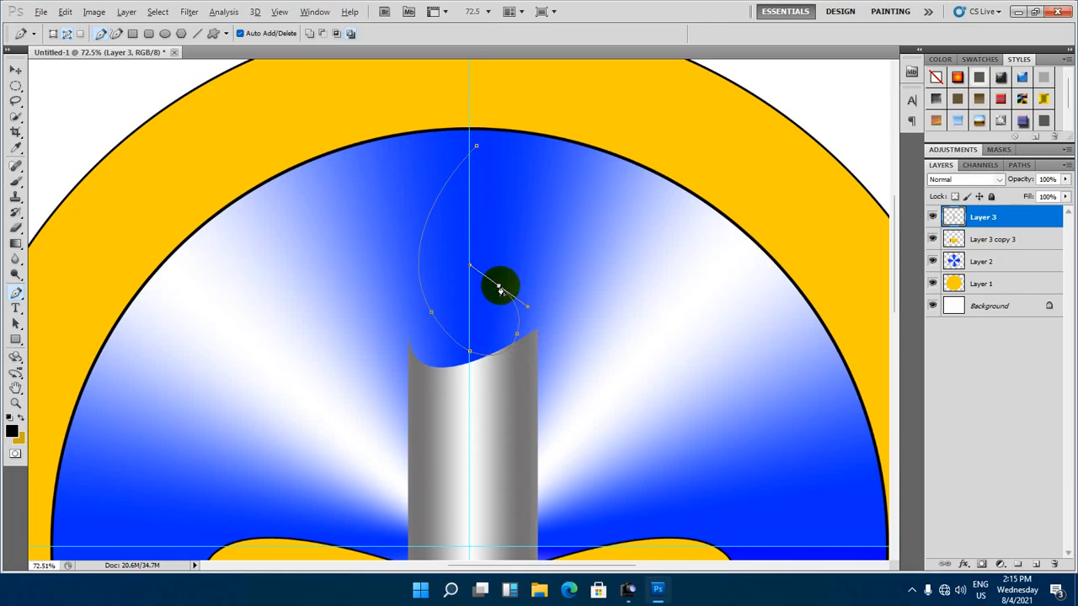
click(476, 146)
drag(479, 131, 511, 84)
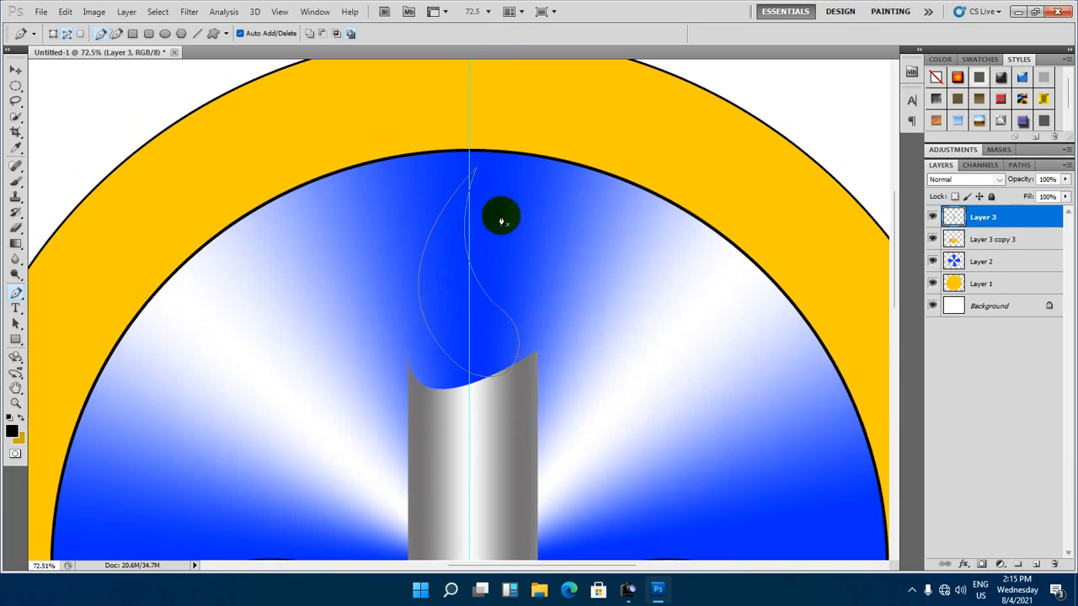
Convert the closed flame path into a selection
scroll(497, 253, down, 3)
scroll(492, 278, up, 3)
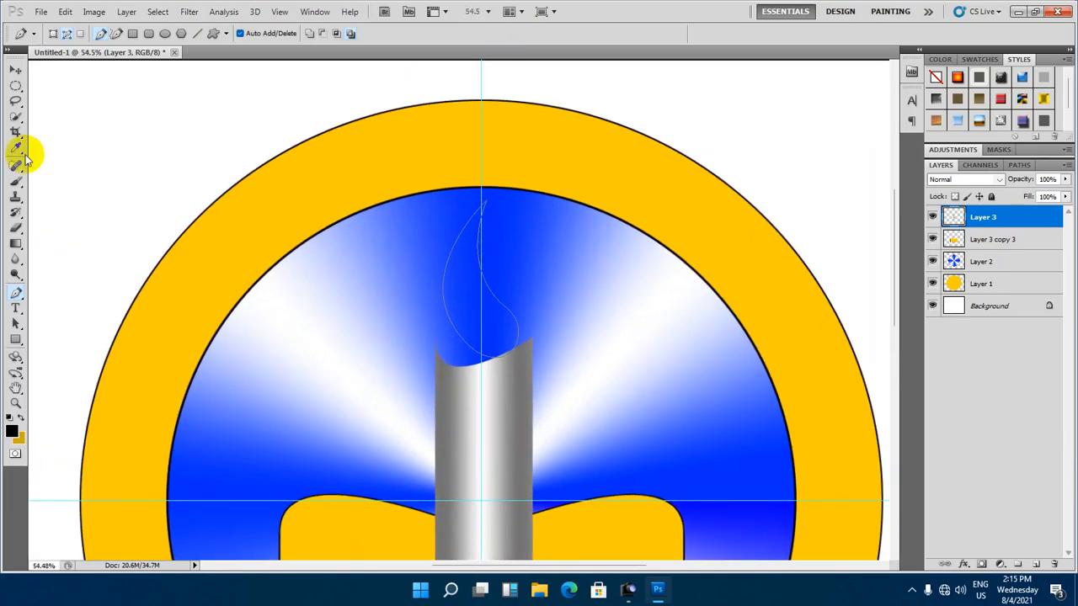
click(14, 72)
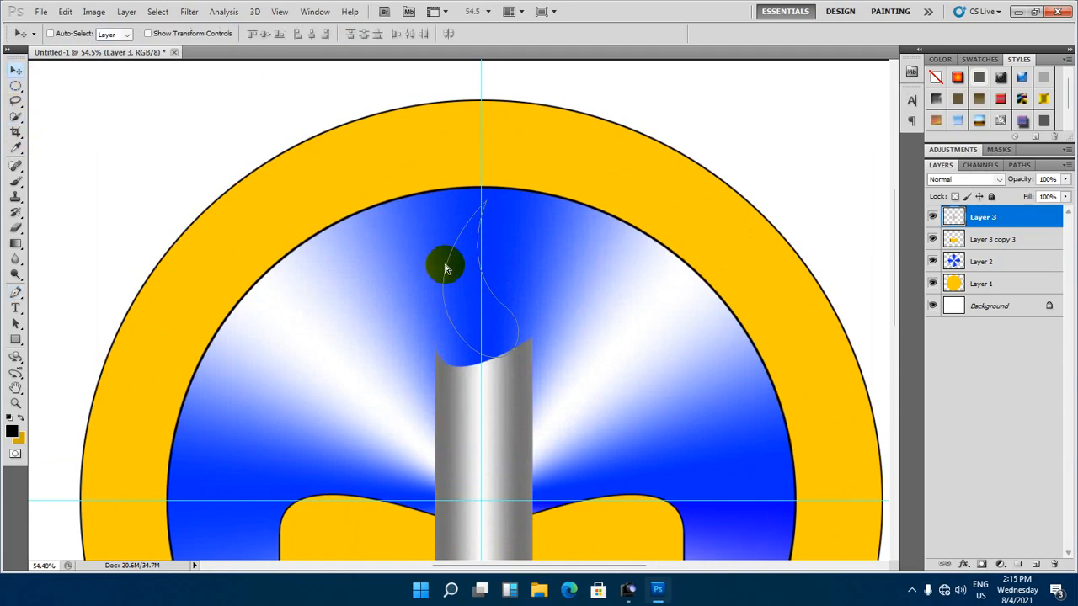
key(ctrl+Return)
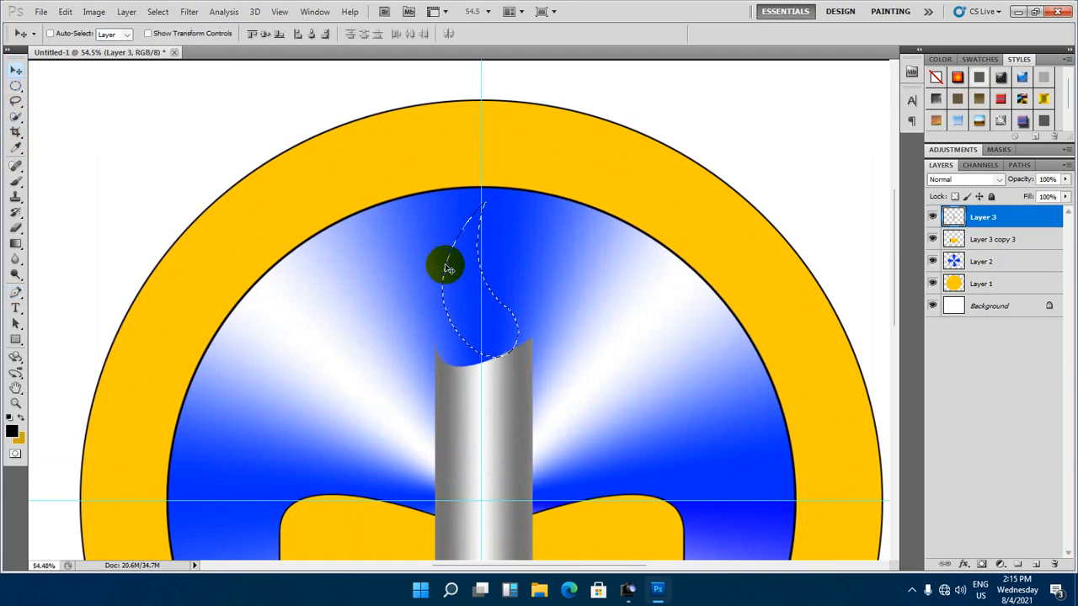
scroll(452, 270, up, 1)
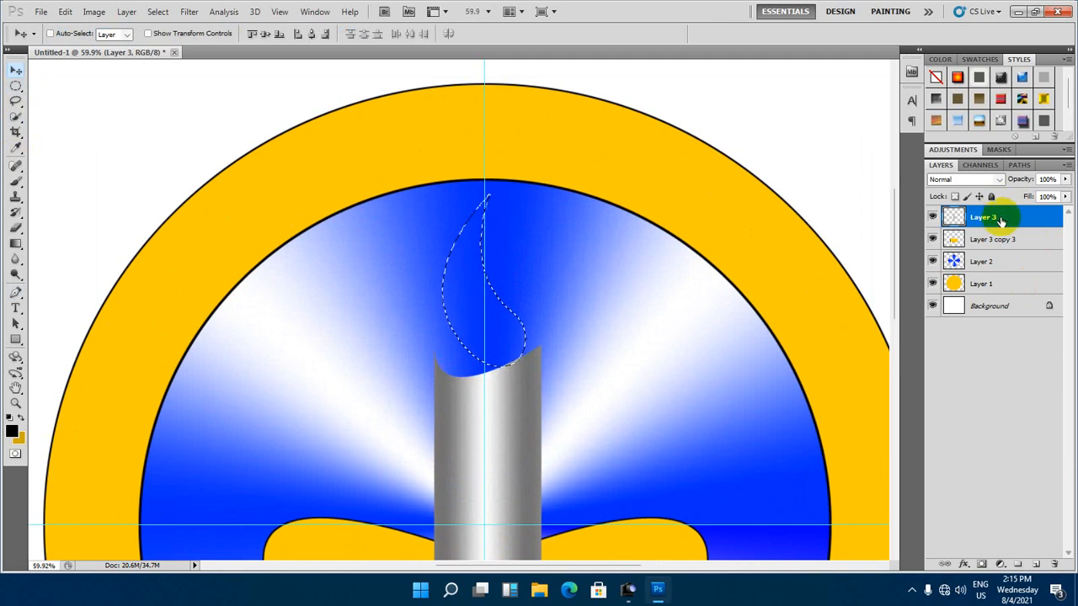
scroll(530, 347, up, 1)
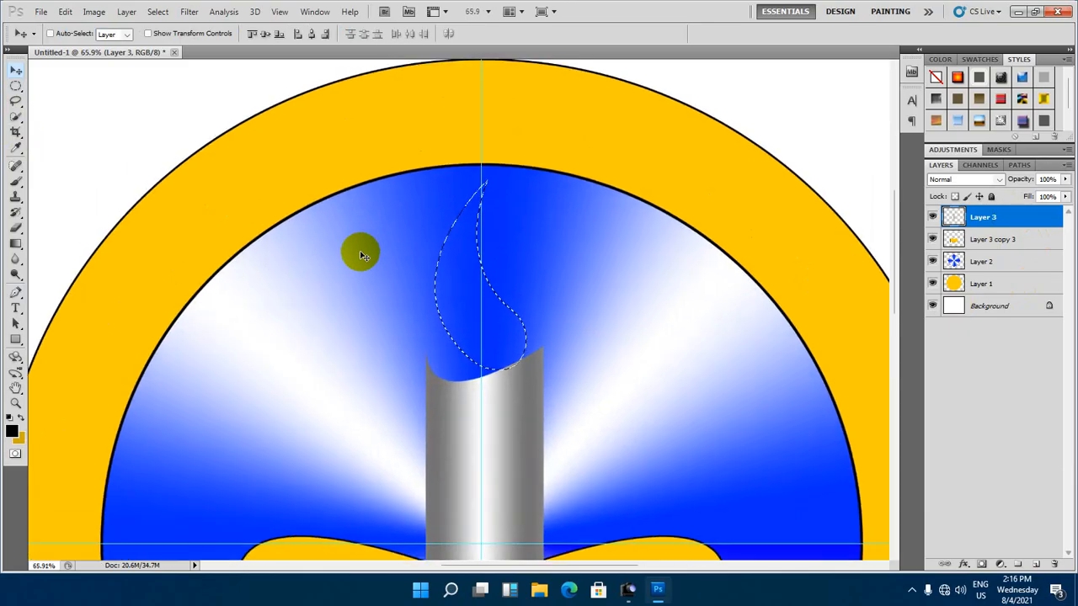
Set the background color to the bright yellow ffe400 for the flame
scroll(359, 255, down, 1)
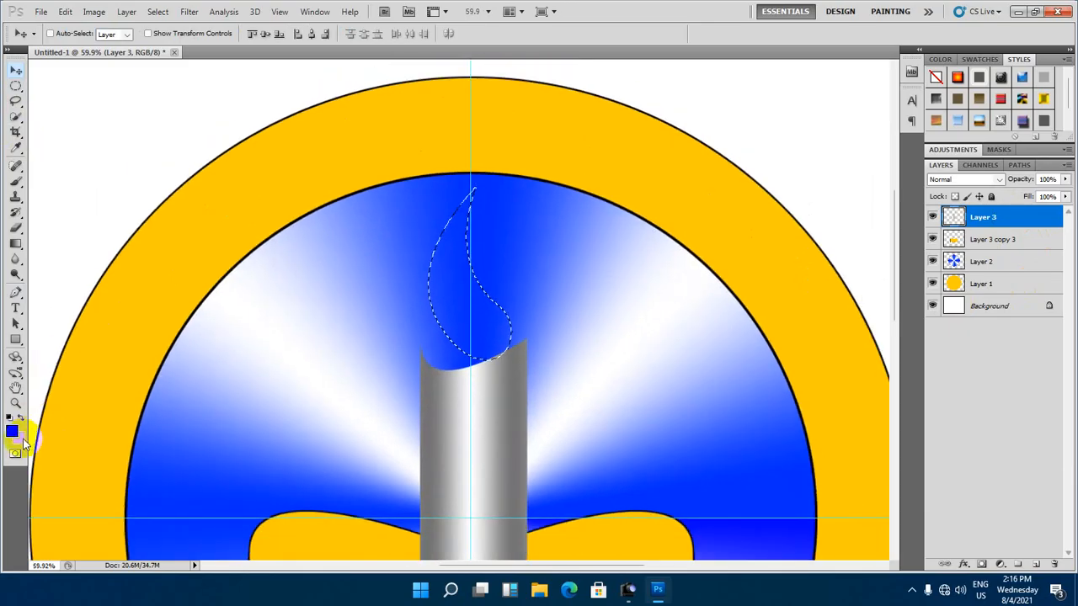
click(19, 439)
drag(836, 201, 842, 144)
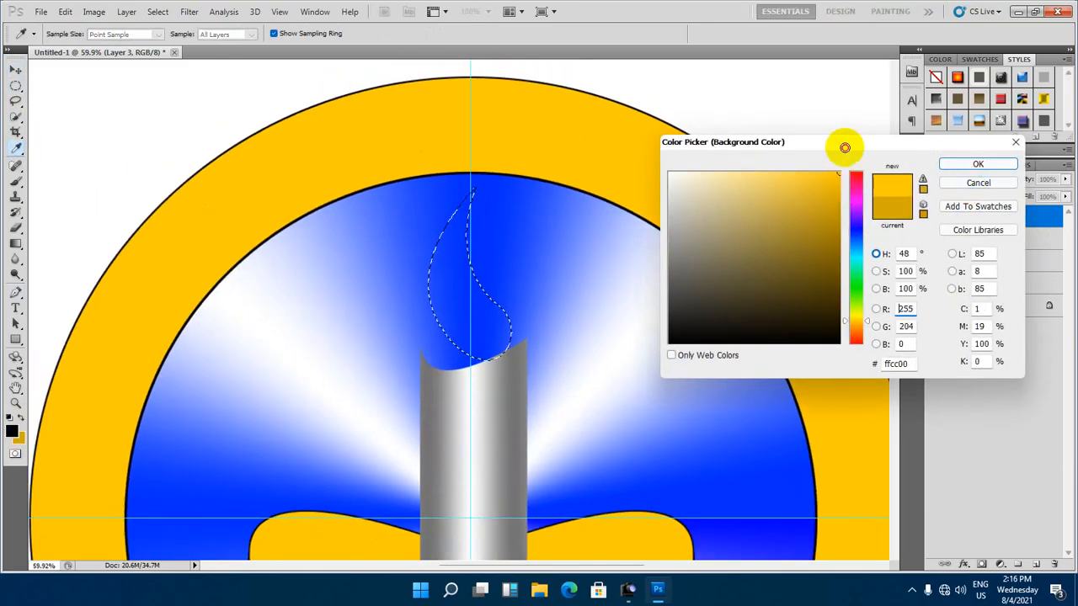
click(857, 317)
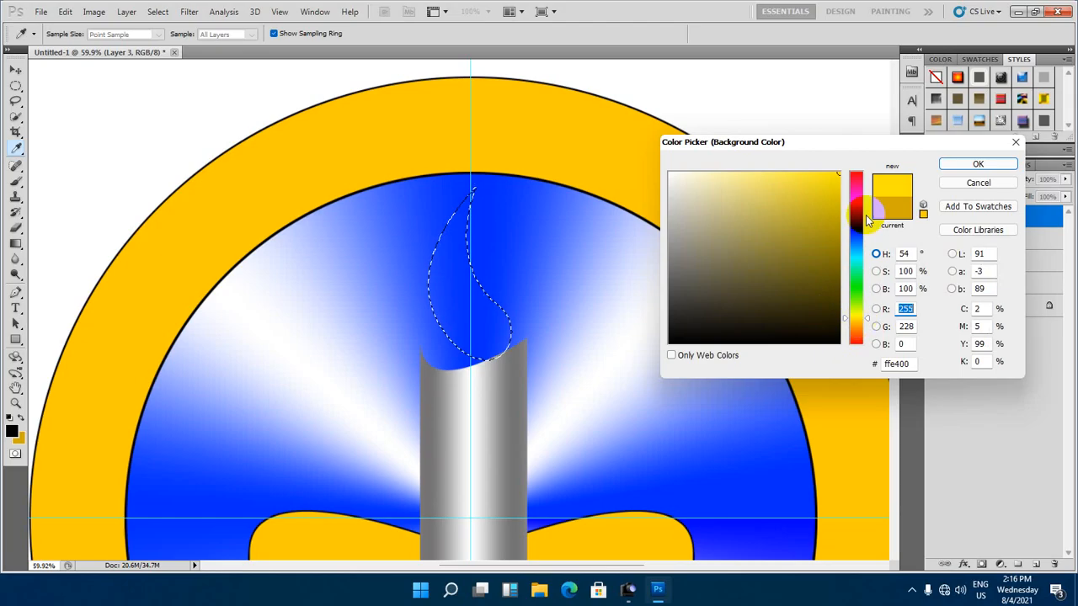
click(977, 165)
key(v)
click(455, 258)
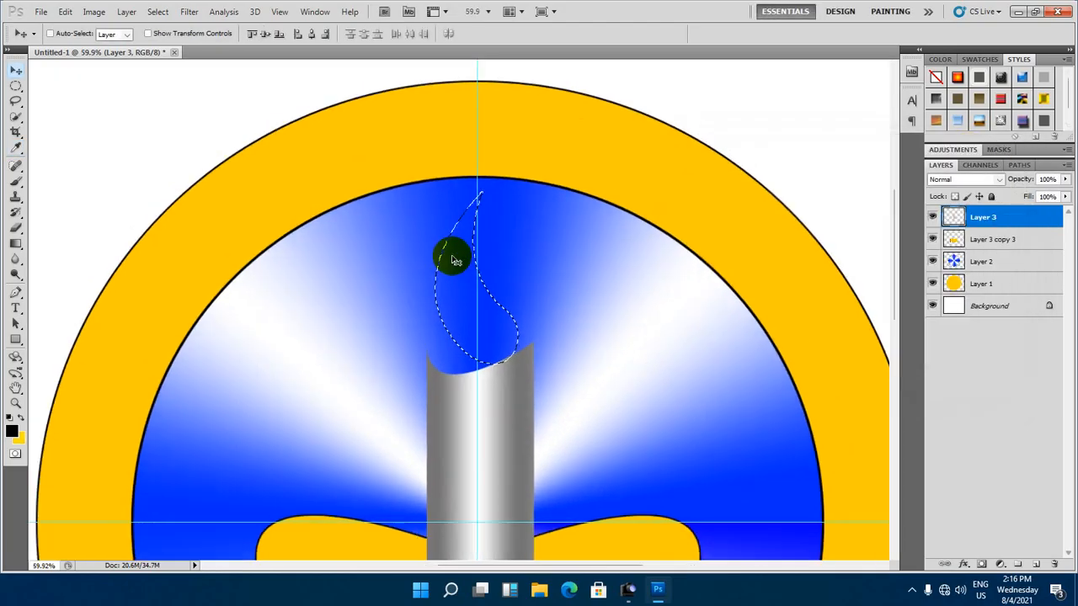
scroll(455, 260, up, 1)
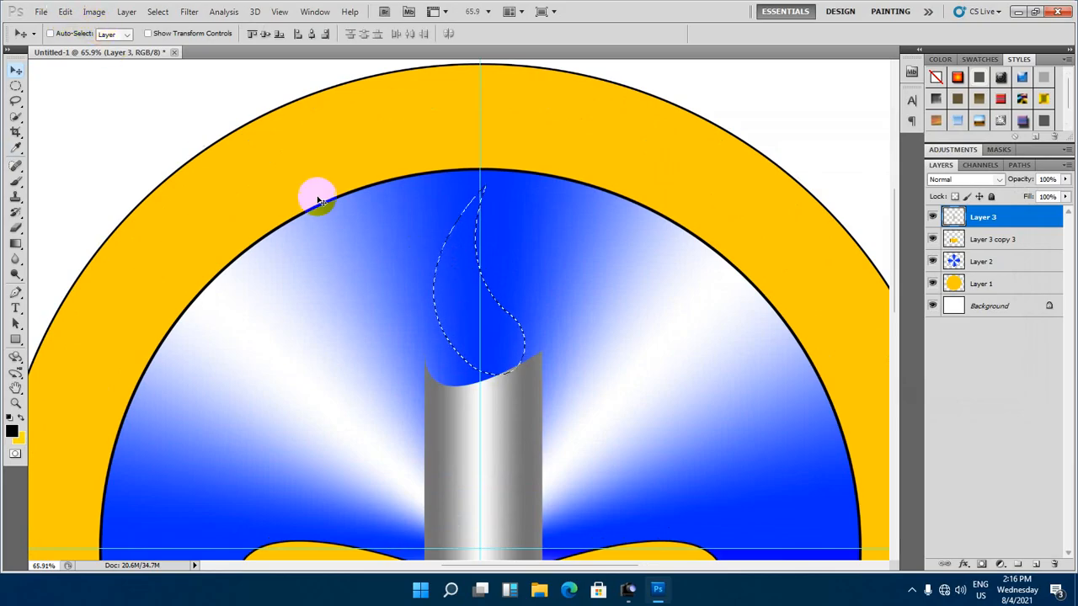
Try to feather the flame-shaped selection above the candle with the Feather command
click(157, 12)
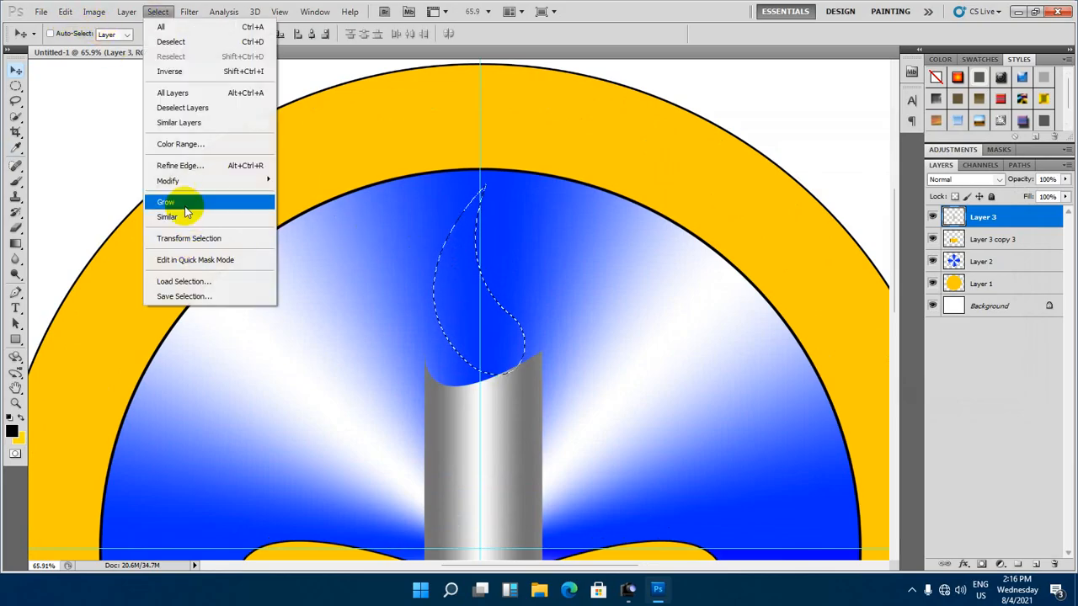
mouse_move(185, 187)
click(325, 239)
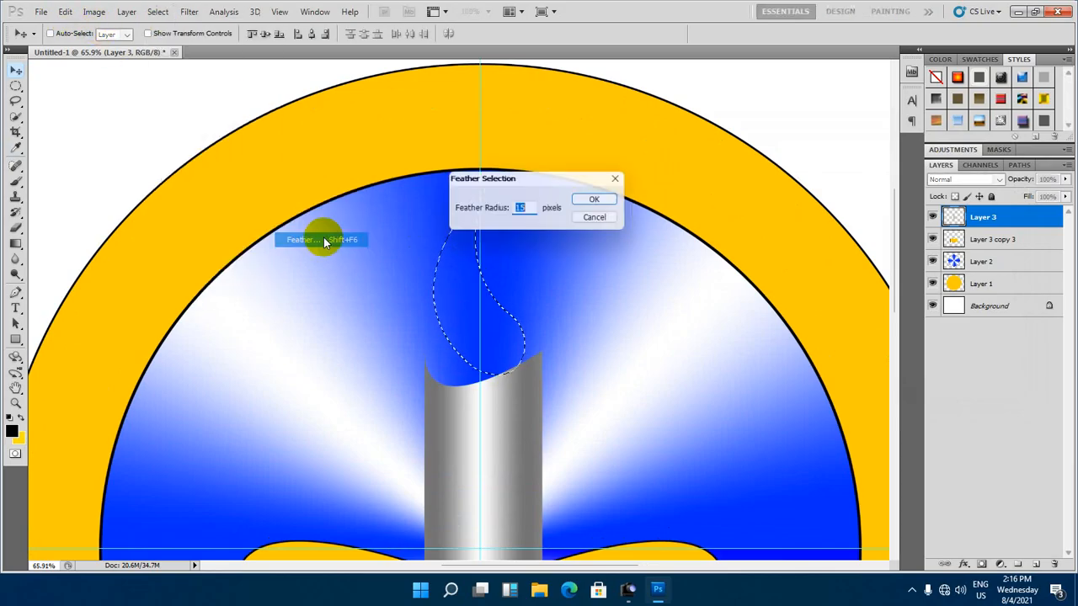
drag(538, 180, 662, 226)
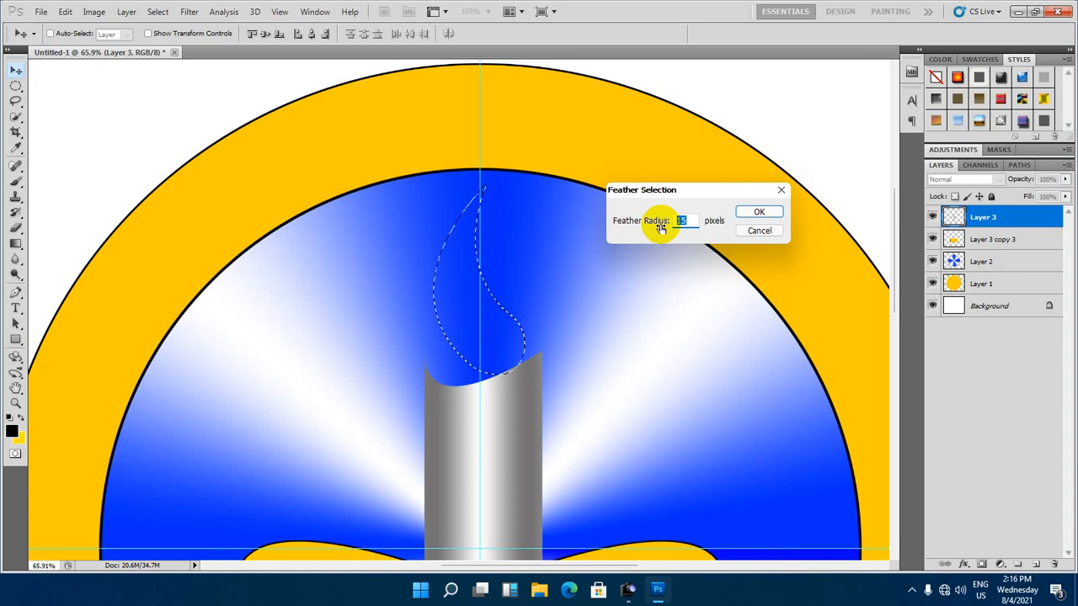
text(10)
click(755, 213)
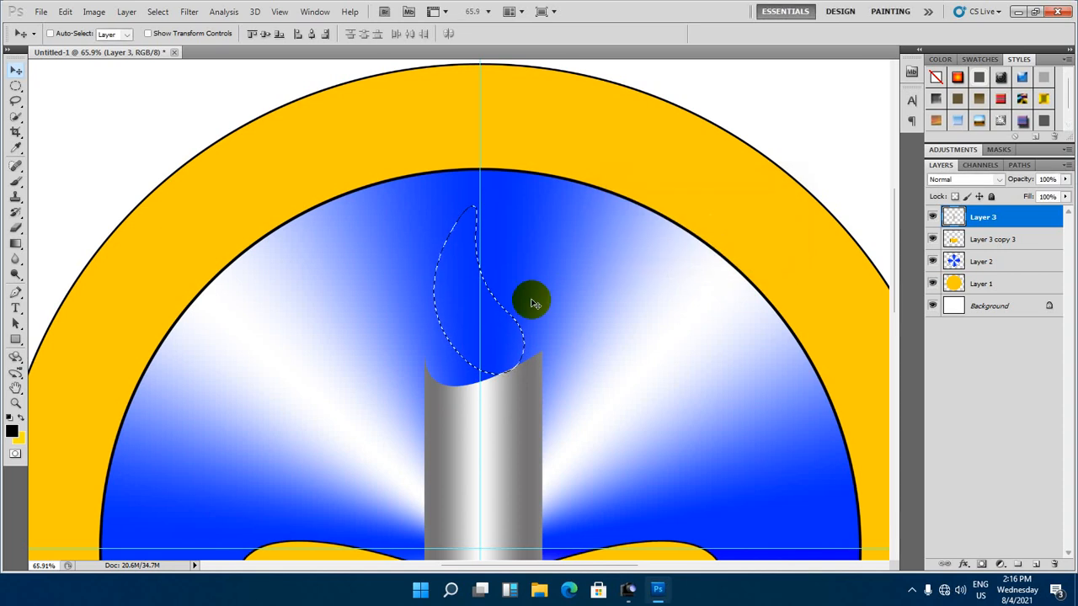
scroll(499, 296, down, 2)
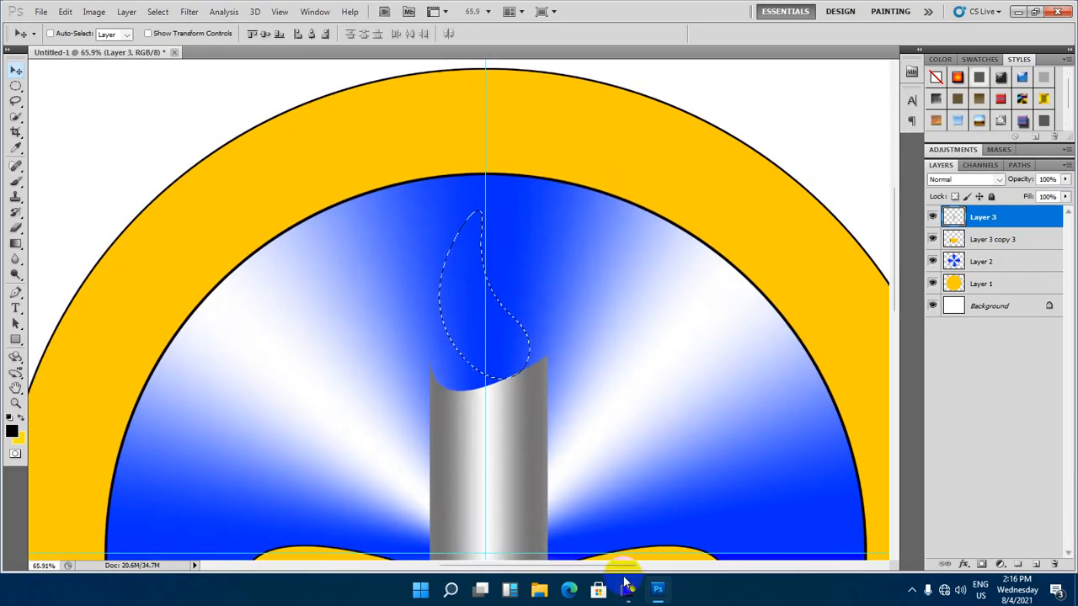
Switch to ACDSee Quick View to examine the flame in the reference logo, then return to the Photoshop drawing
click(627, 588)
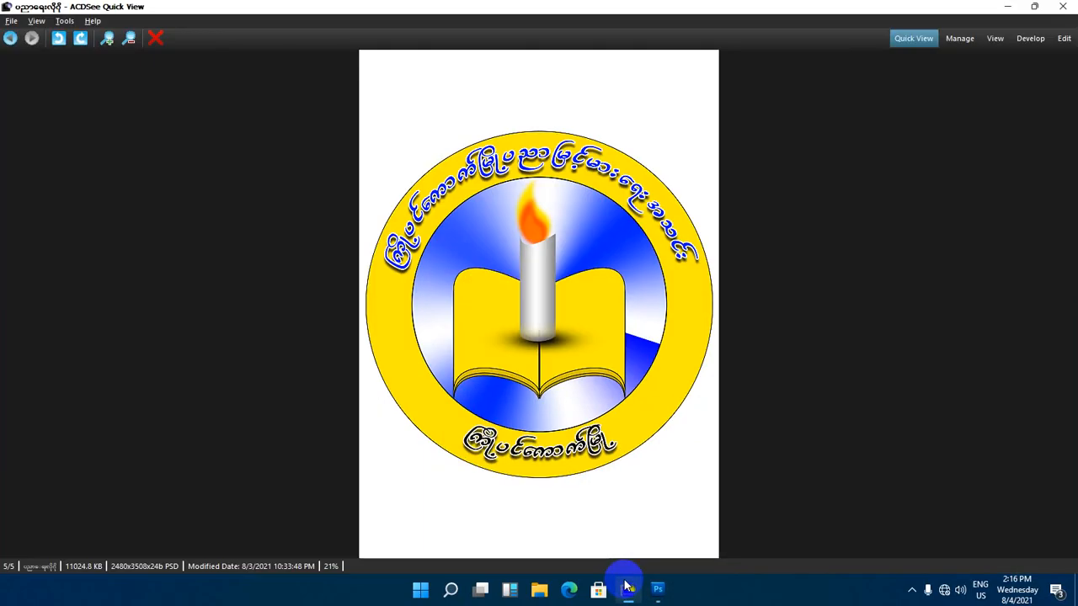
click(1007, 6)
scroll(476, 247, up, 2)
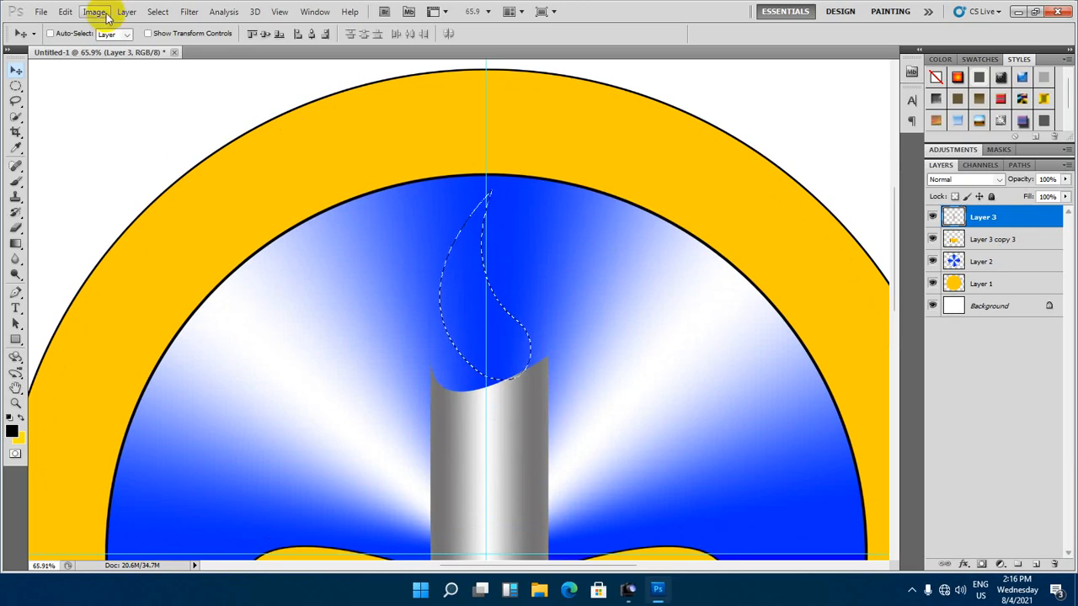
Try to feather the flame selection by 17 pixels
click(156, 12)
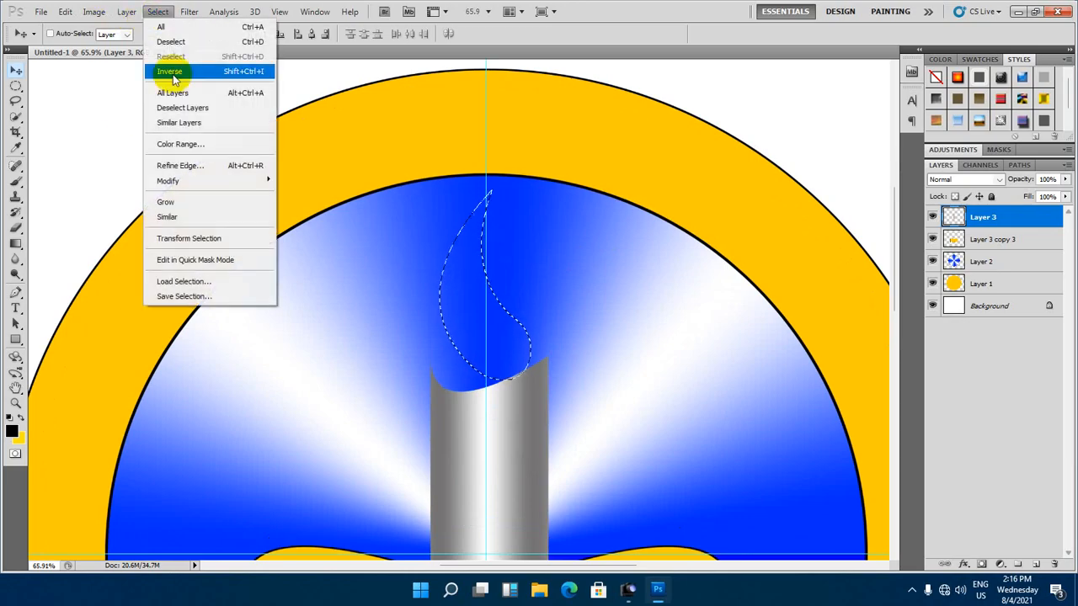
mouse_move(253, 178)
click(336, 239)
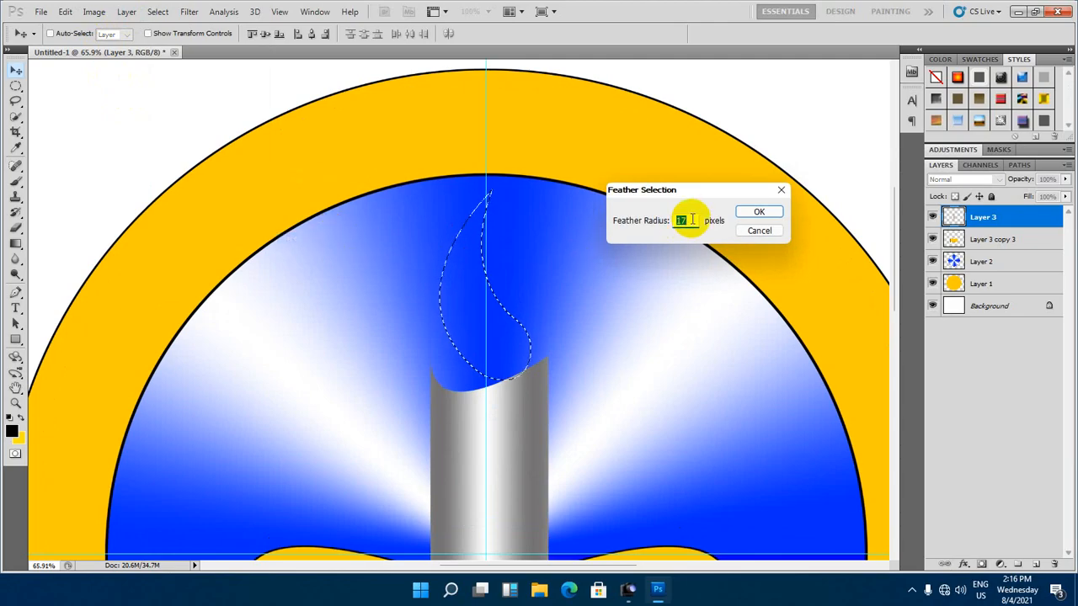
click(764, 209)
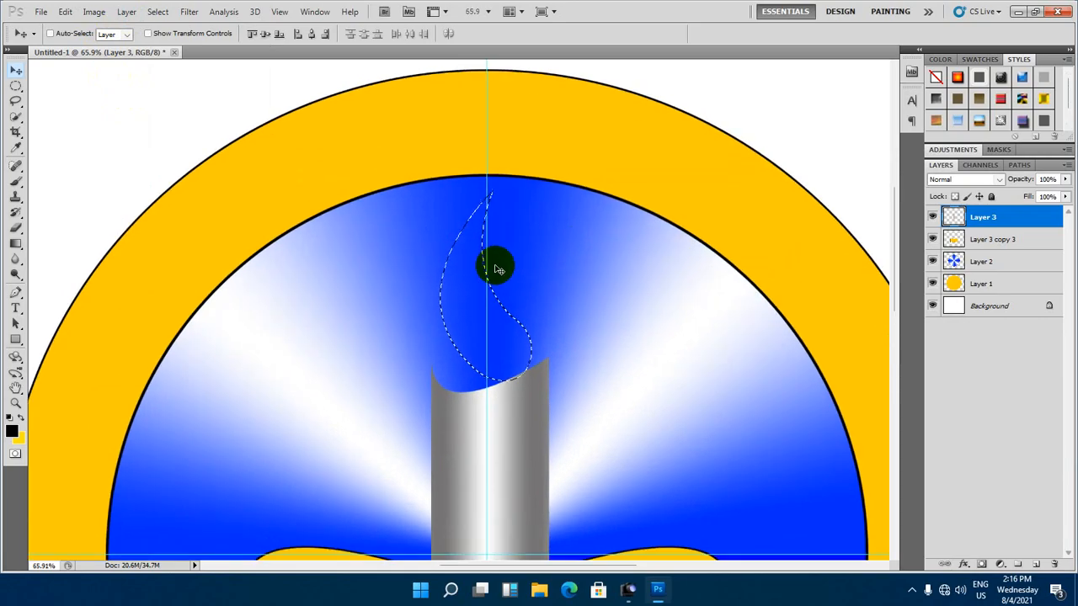
Make a new anti-aliased selection from the flame path with a feather radius of 17 pixels
scroll(487, 300, up, 2)
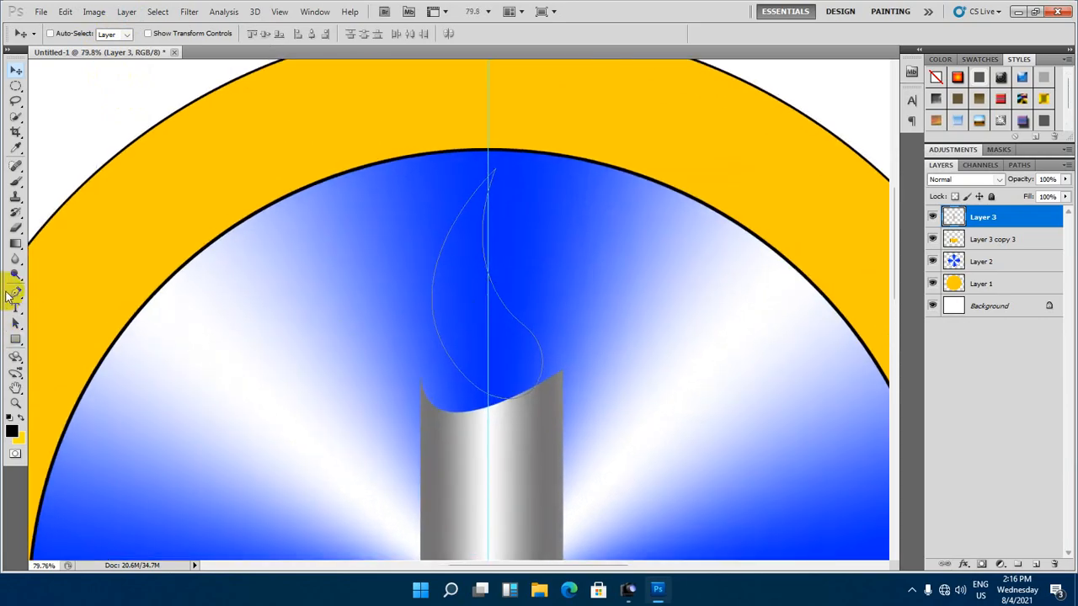
click(15, 293)
right_click(460, 249)
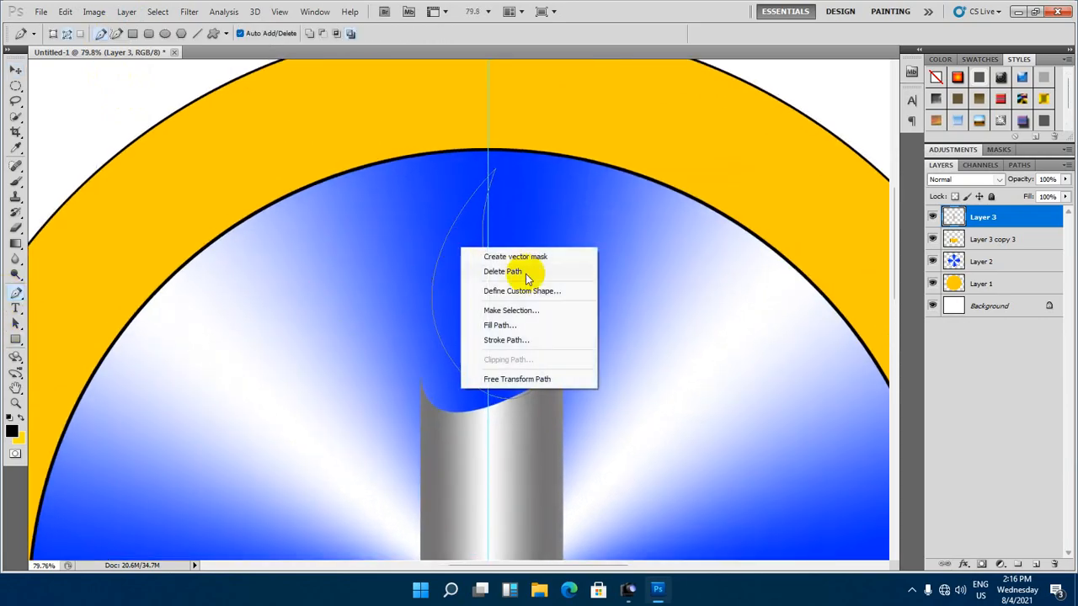
click(509, 310)
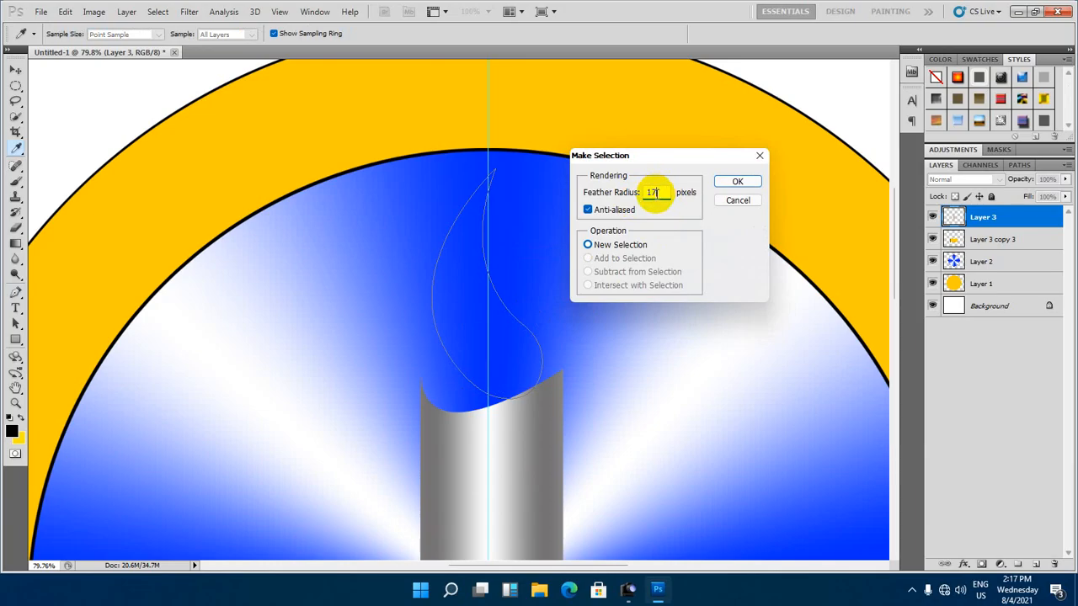
click(737, 181)
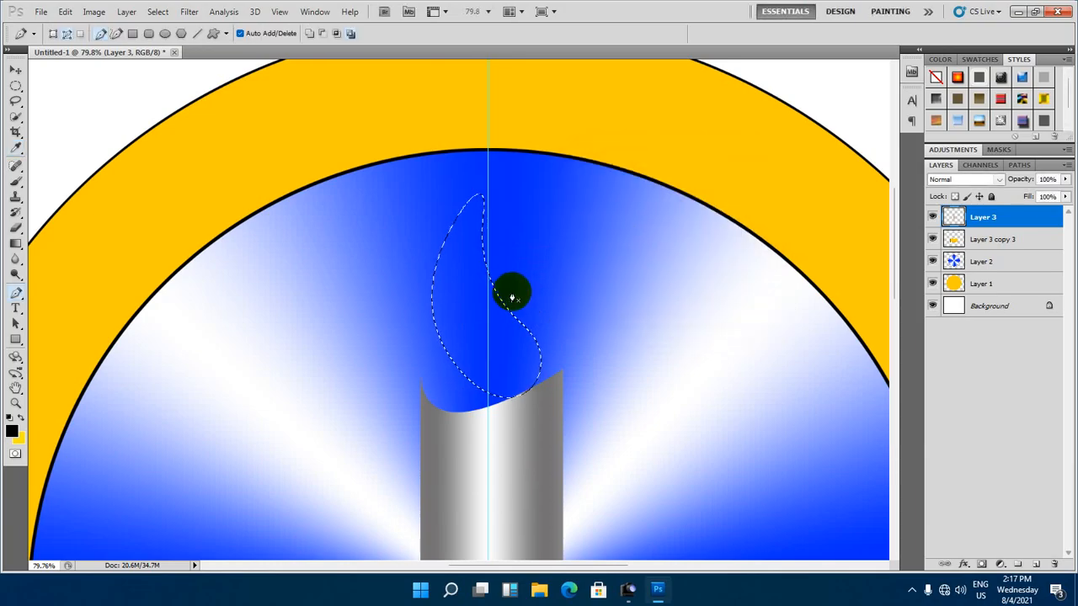
drag(493, 292, 469, 289)
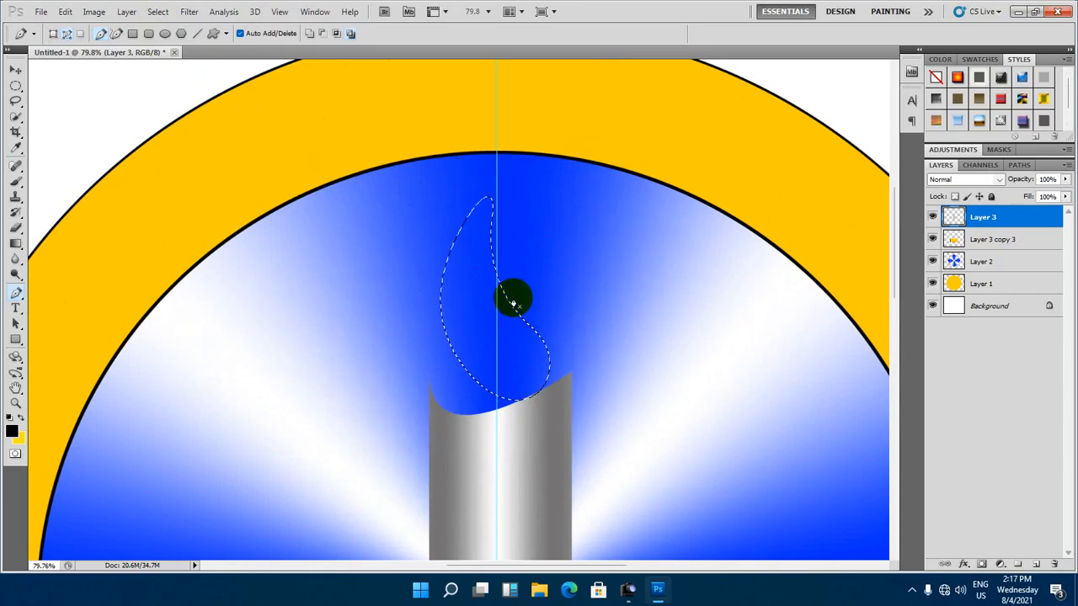
Fill the feathered flame selection on Layer 3 with the yellow background color and deselect it
key(ctrl+BackSpace)
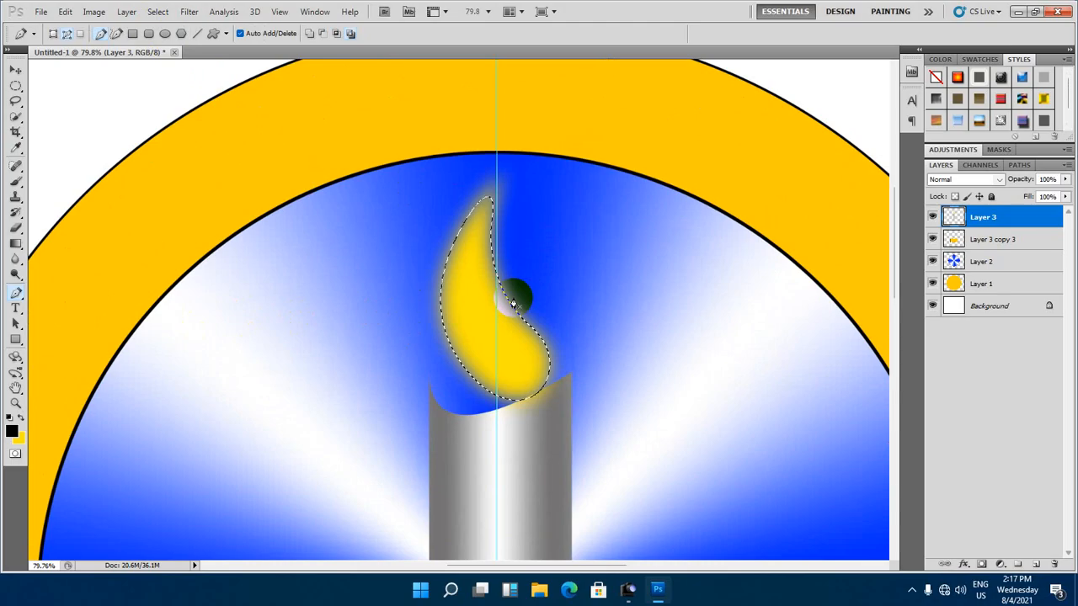
scroll(514, 303, down, 3)
scroll(501, 303, up, 3)
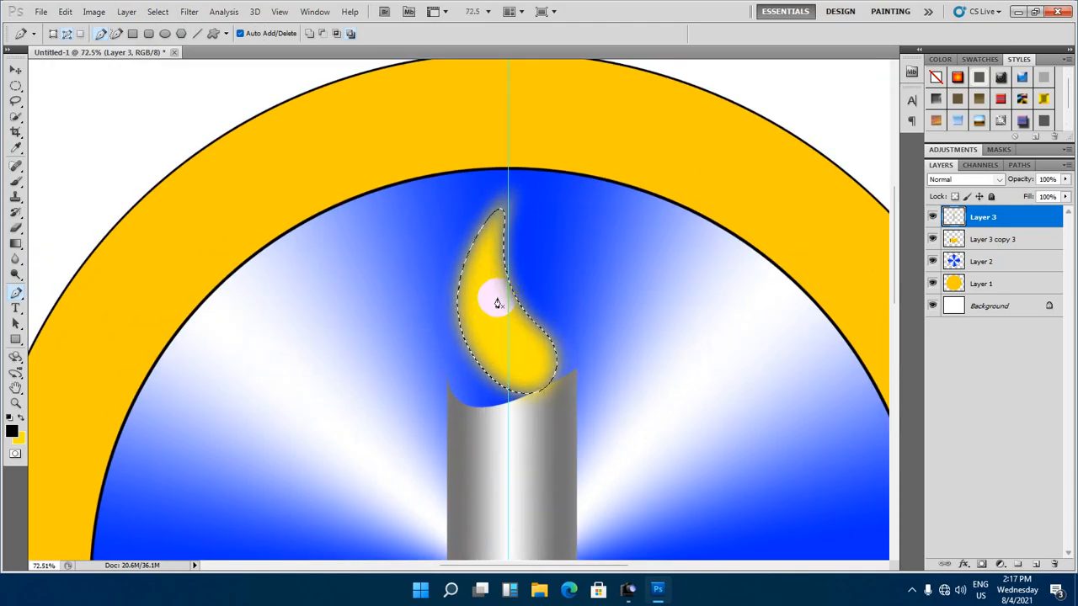
scroll(498, 303, down, 4)
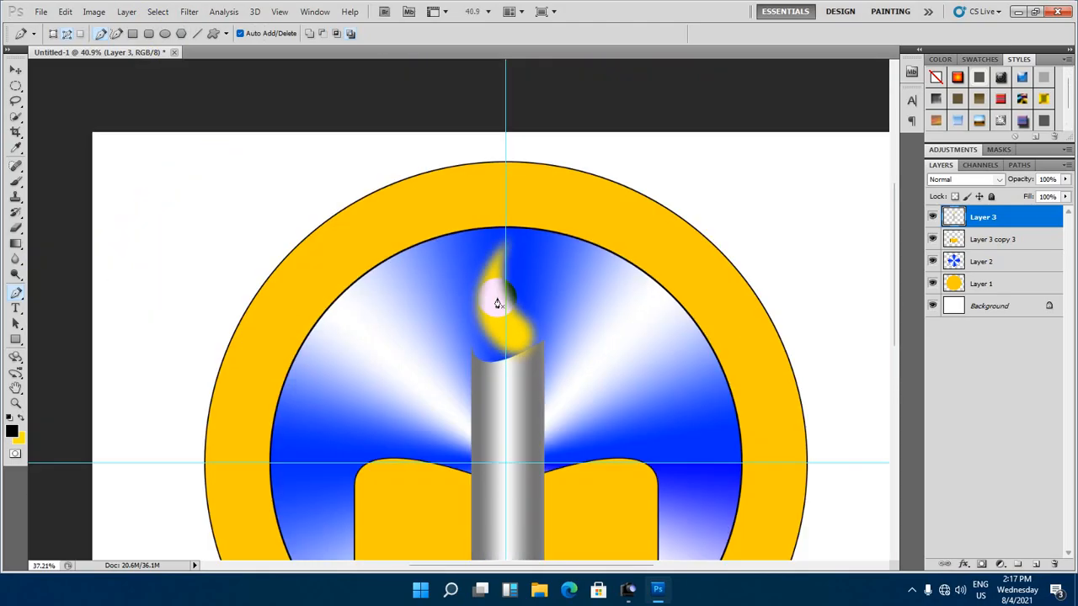
scroll(443, 179, up, 2)
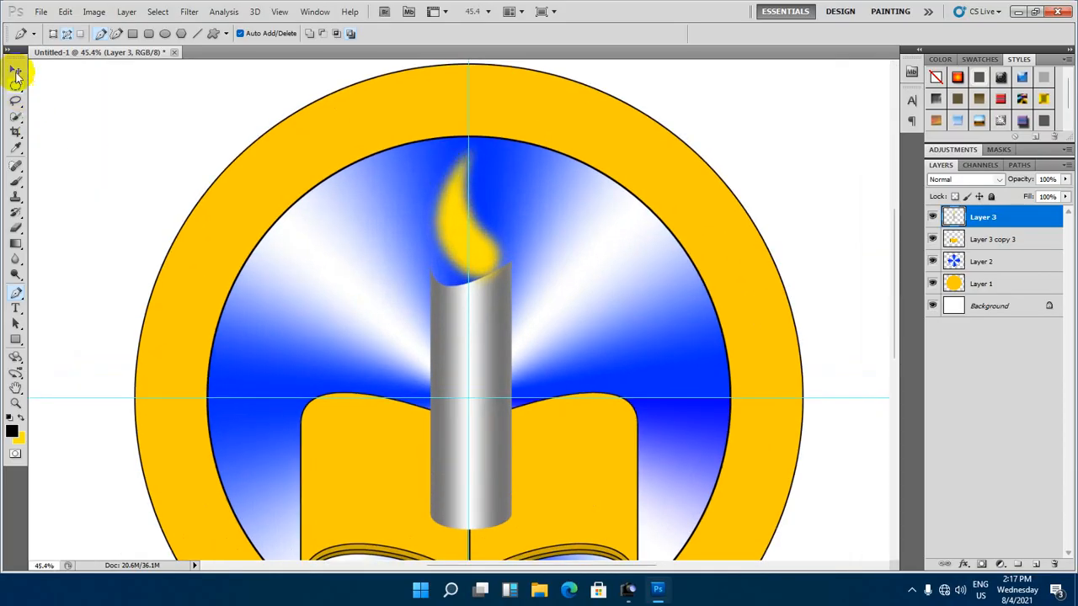
Check what Layer 3 contains by starting and cancelling a free transform and toggling the layer's visibility
click(15, 70)
scroll(324, 282, down, 2)
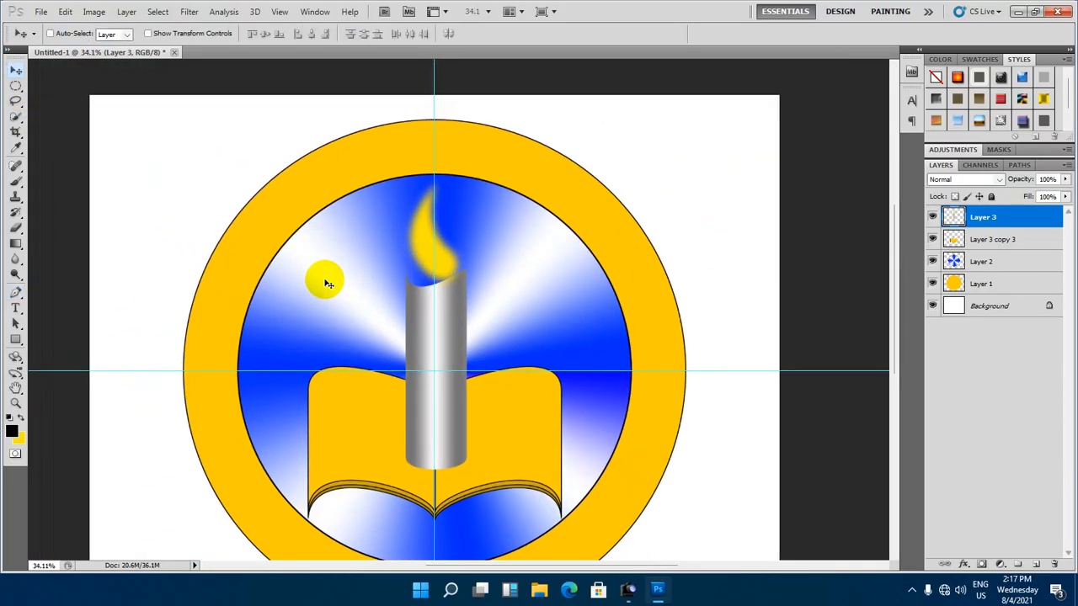
key(ctrl+t)
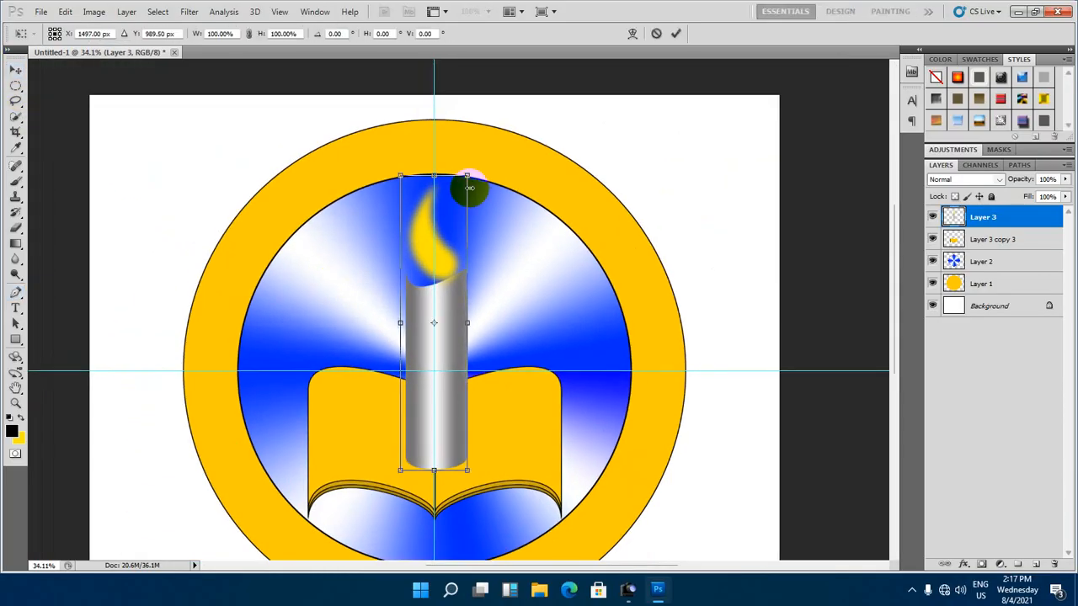
click(656, 34)
click(932, 217)
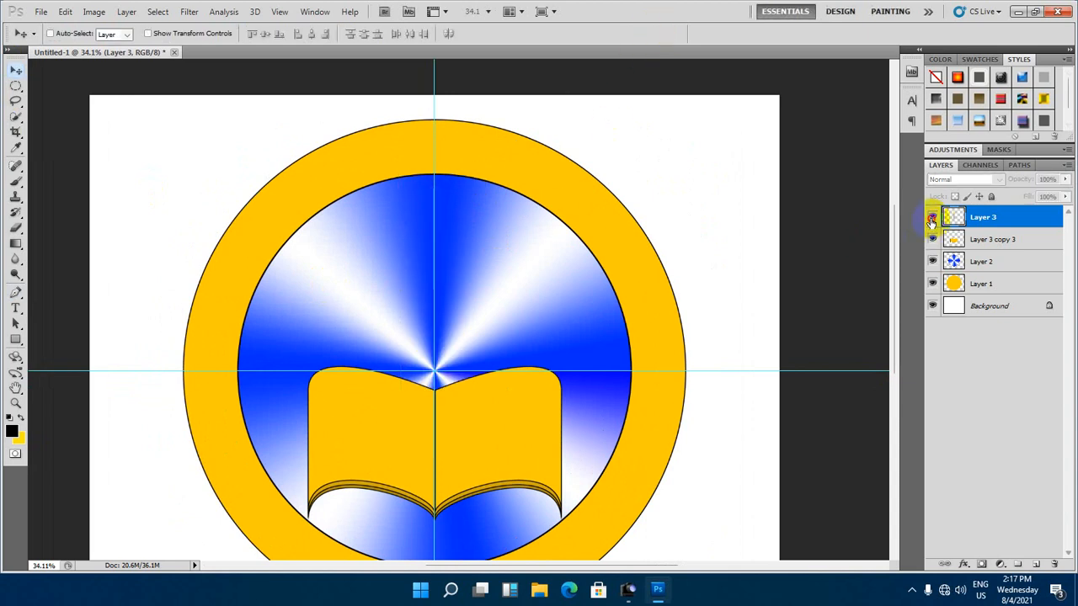
click(932, 217)
Restore the flame selection and clear the yellow flame fill from Layer 3
scroll(524, 281, up, 3)
key(ctrl+z)
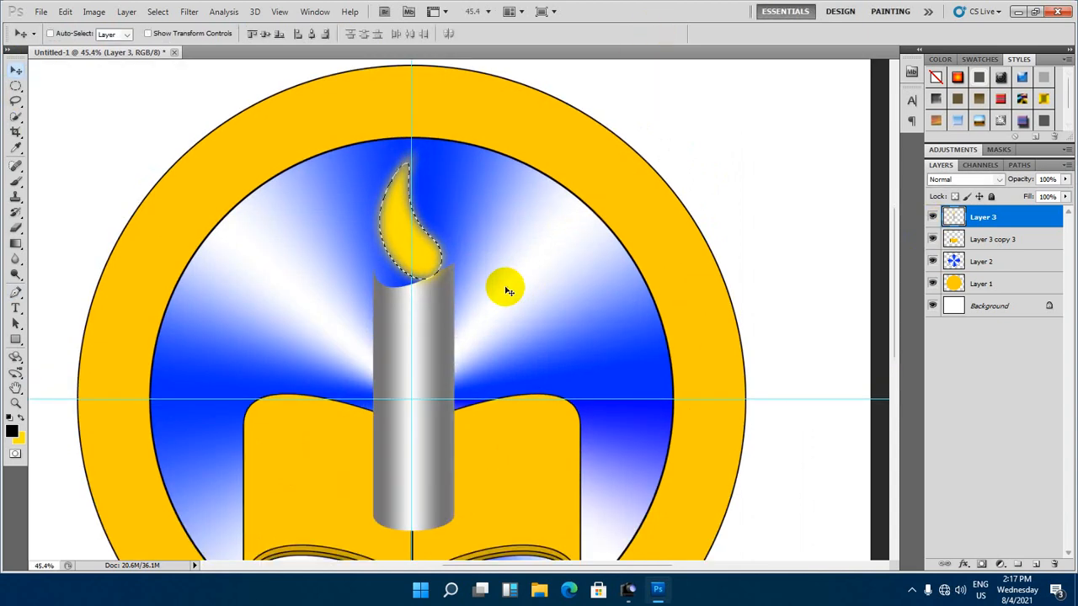
key(Delete)
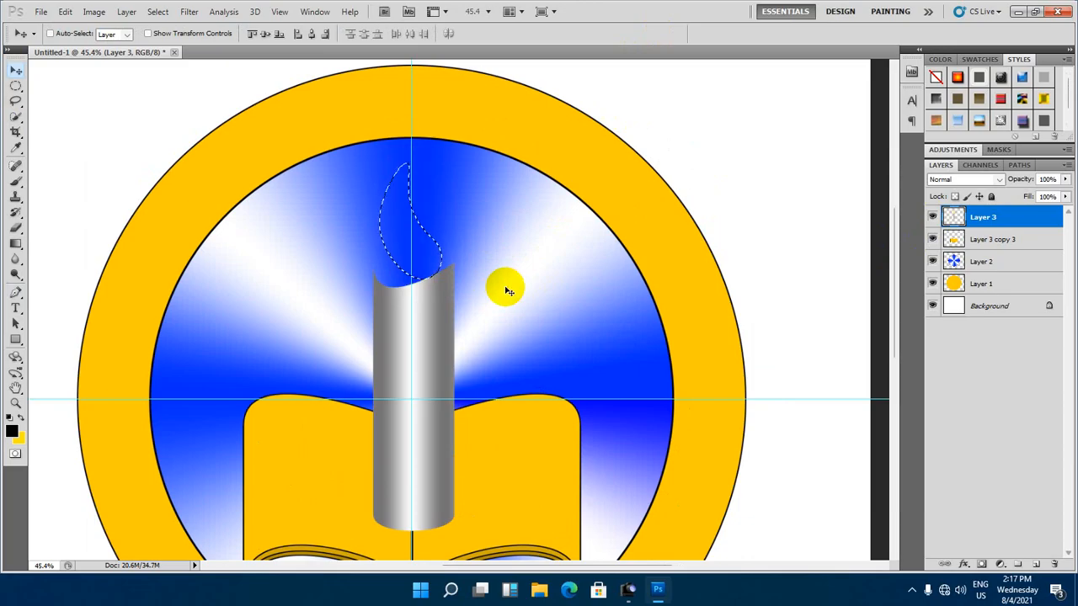
click(933, 216)
click(933, 216)
click(934, 216)
click(933, 217)
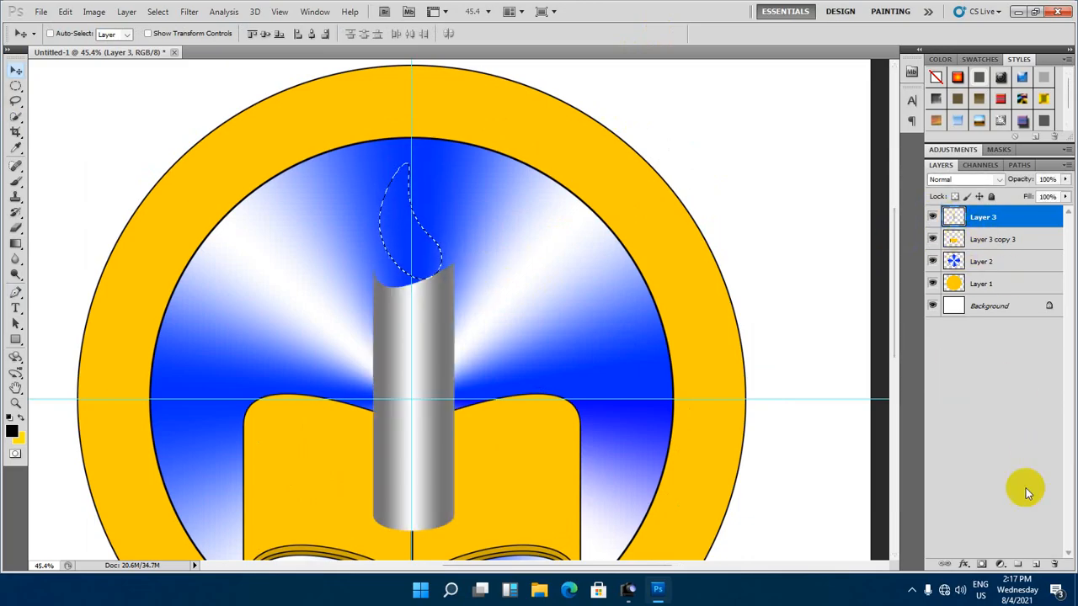
Create a new layer above Layer 3, fill the flame selection on it with the yellow background color, and deselect
click(1034, 565)
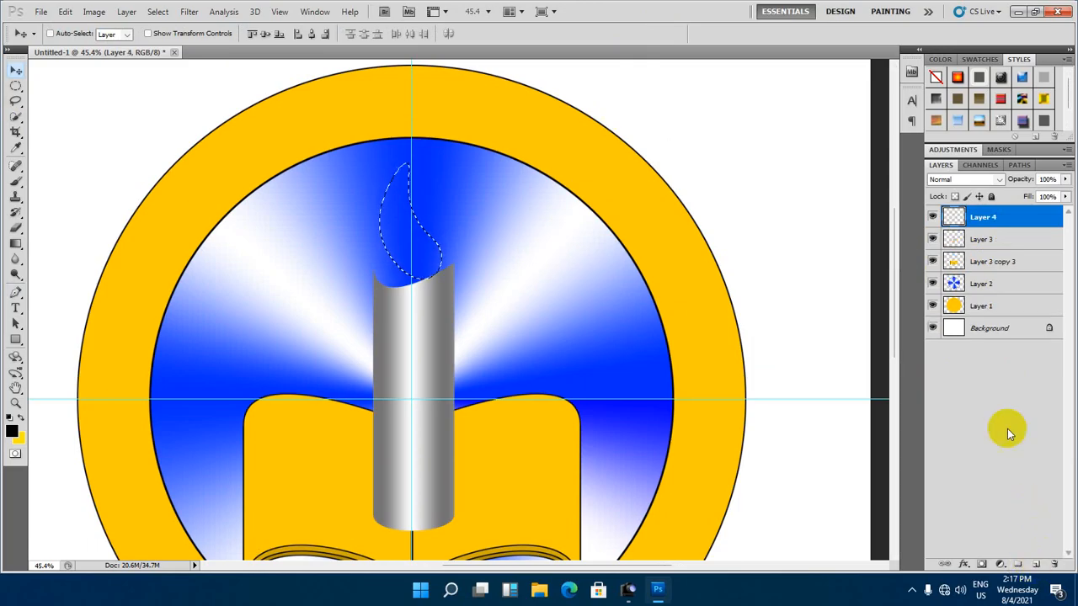
click(934, 217)
click(934, 218)
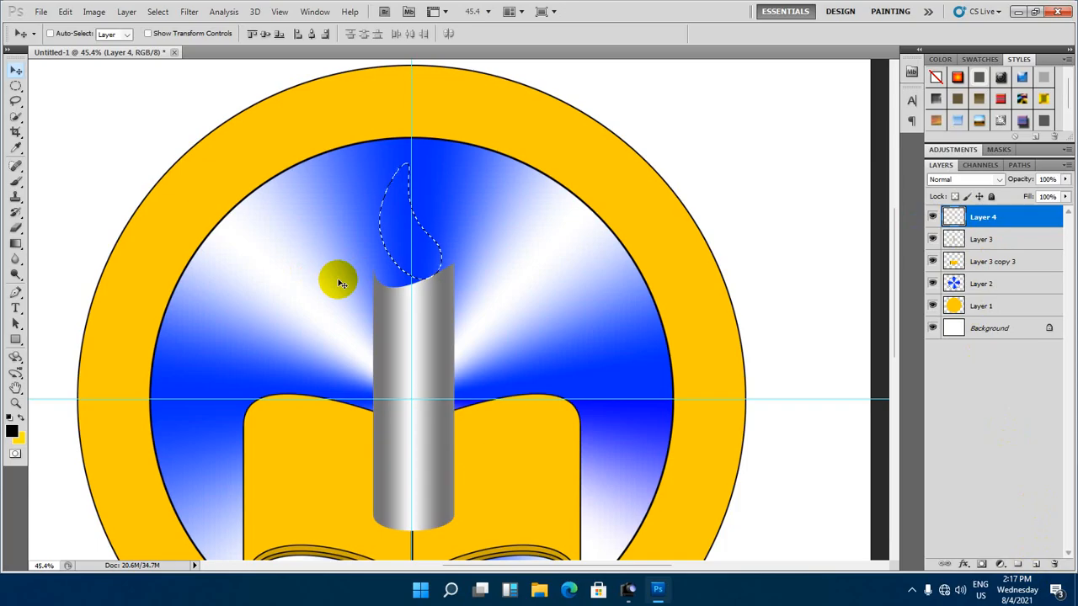
key(ctrl+BackSpace)
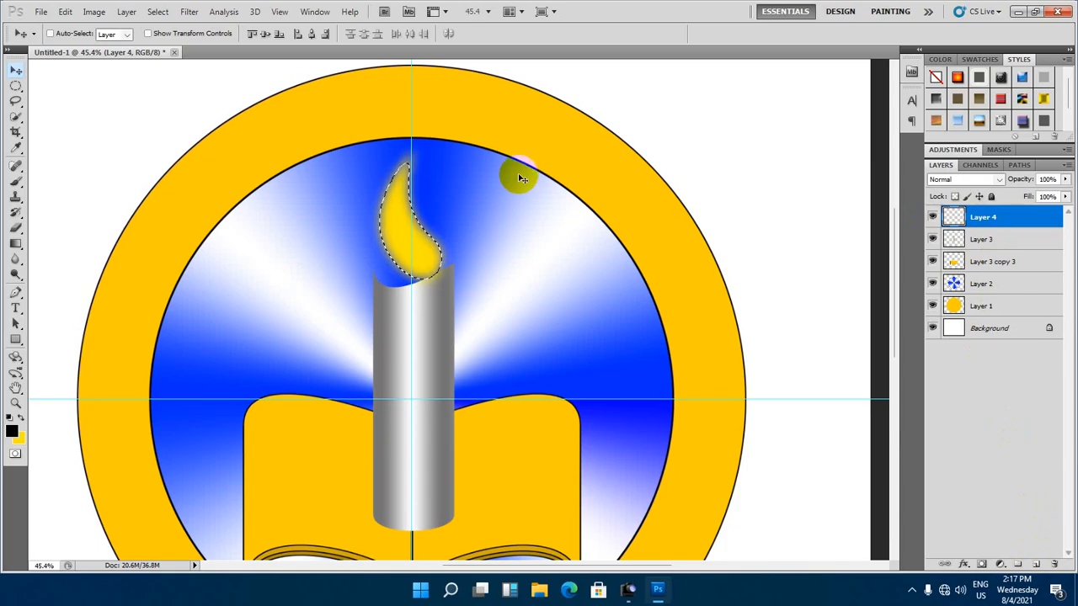
scroll(449, 241, down, 1)
key(ctrl+d)
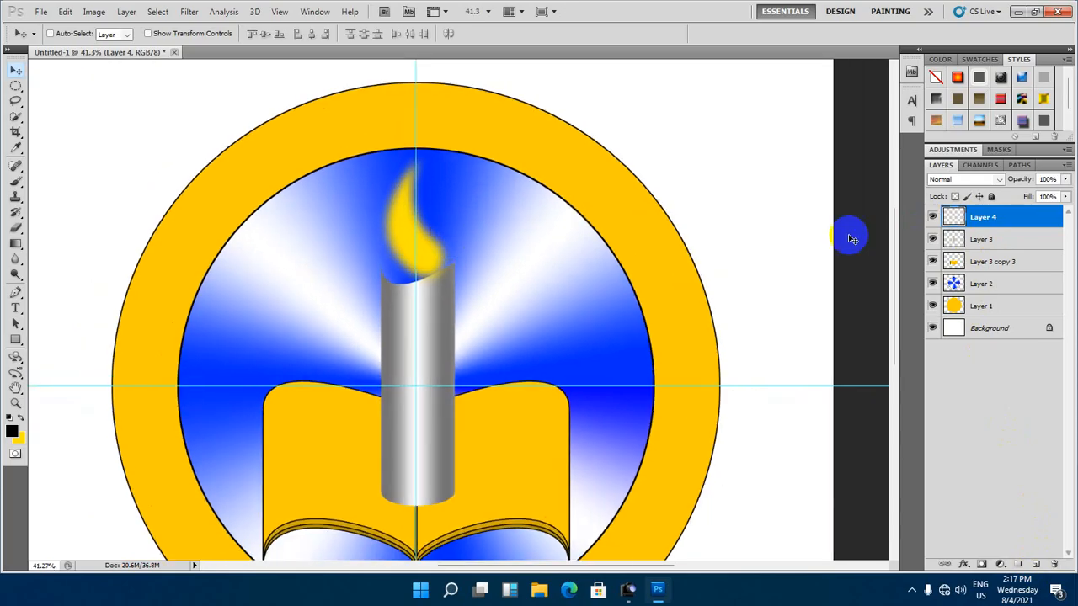
Toggle the flame layer's visibility to check its content and move it below the candle's Layer 3
click(933, 217)
click(933, 218)
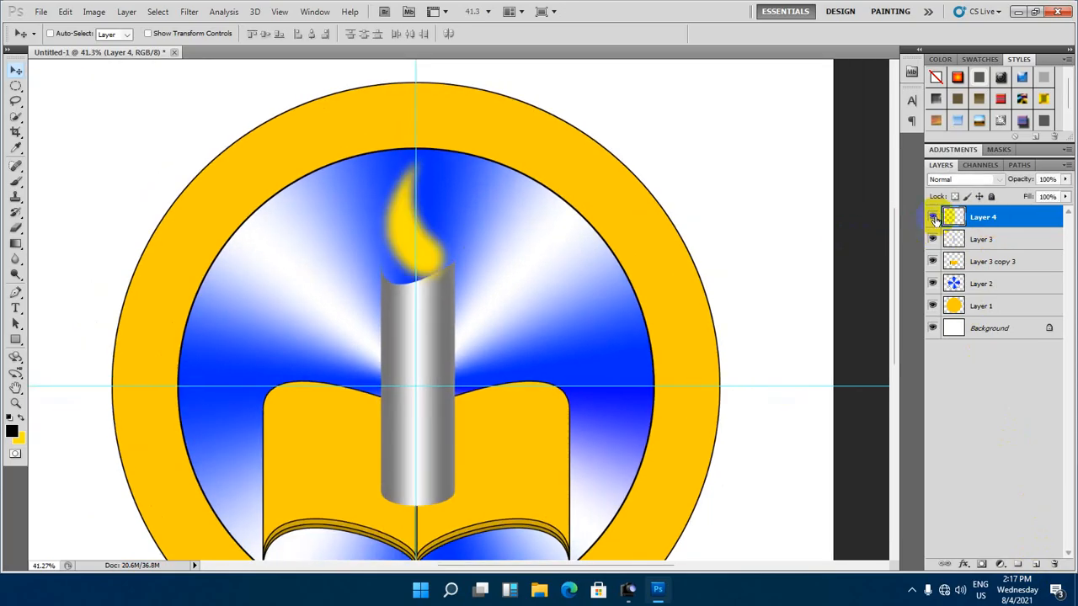
click(933, 218)
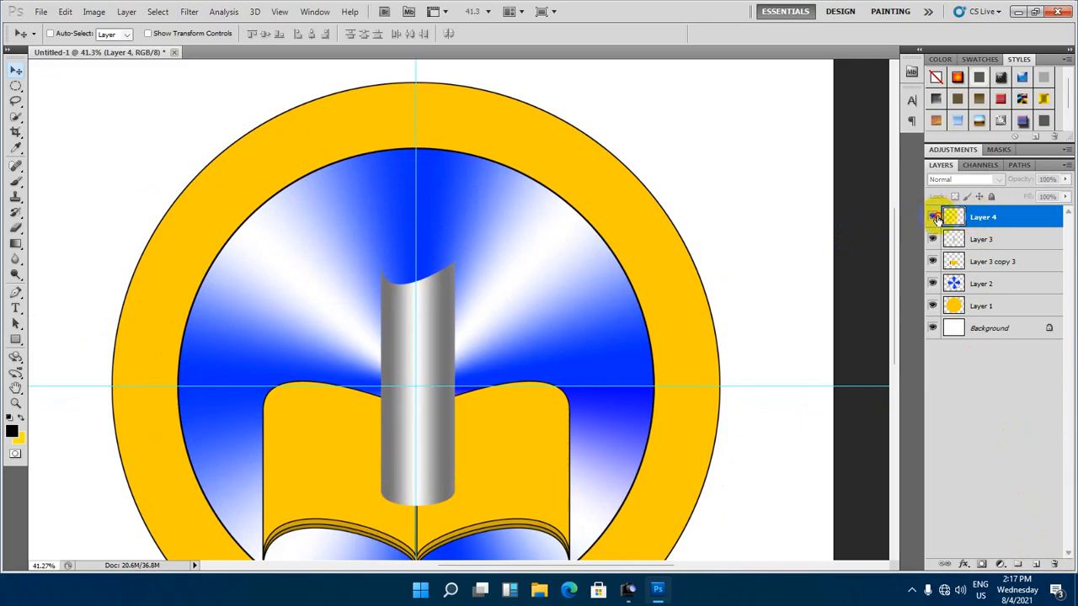
click(933, 217)
drag(947, 219, 943, 243)
scroll(496, 266, down, 1)
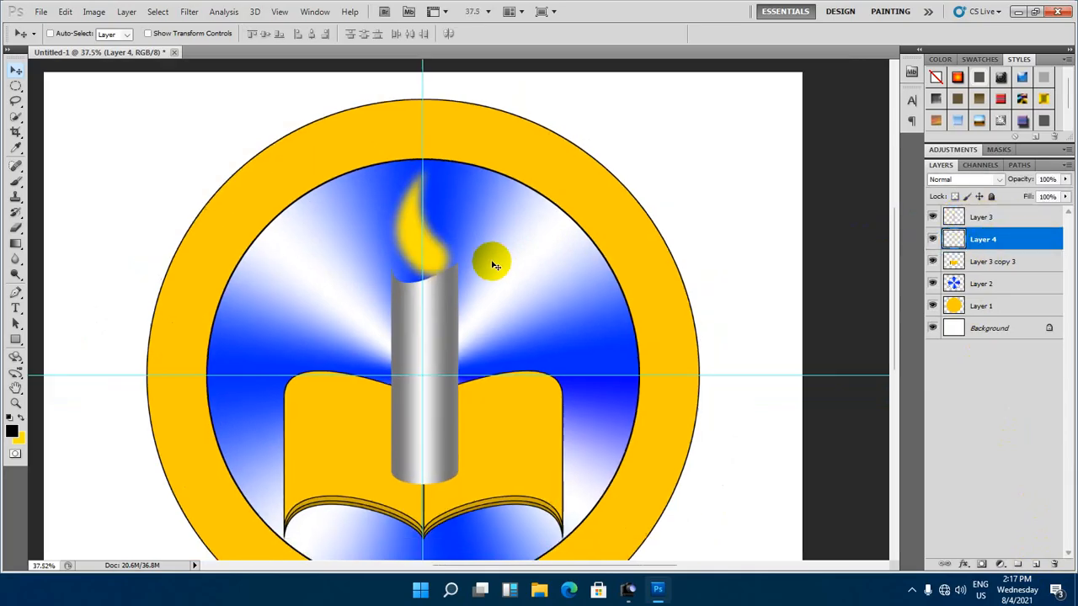
Scale the flame on Layer 4 proportionally about its center to about 116%, and select the candle's Layer 3
scroll(421, 241, up, 1)
key(ctrl+t)
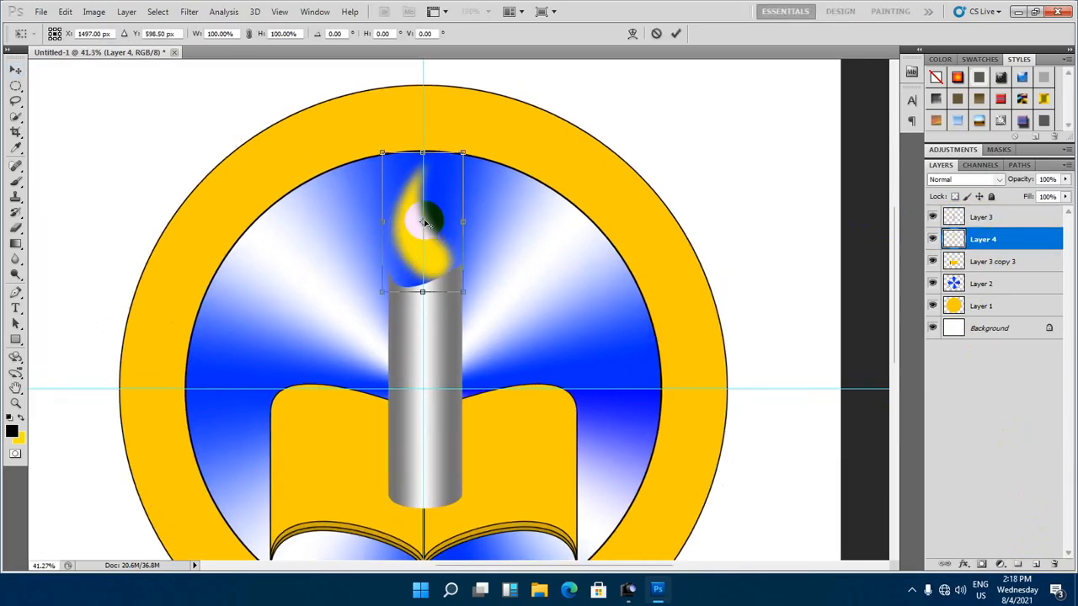
drag(461, 153, 470, 141)
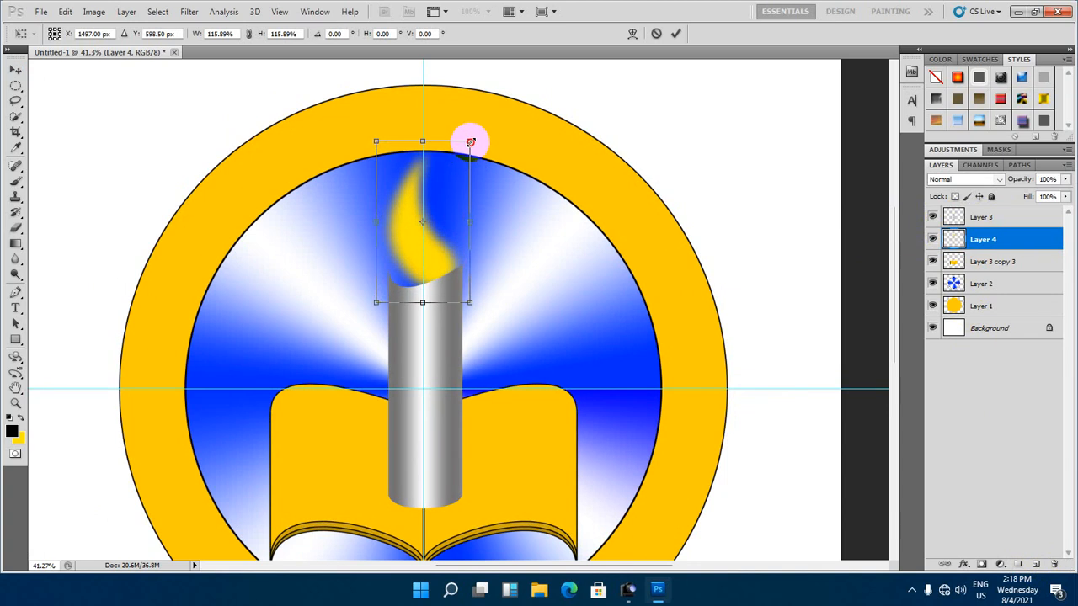
click(675, 33)
scroll(484, 295, down, 2)
click(983, 217)
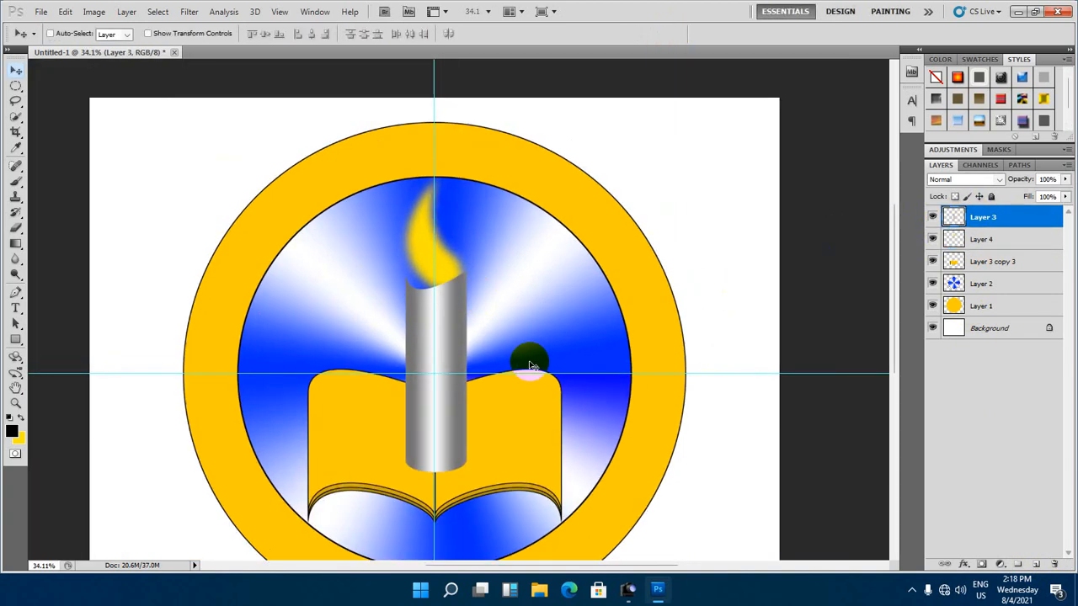
Scale the candle on Layer 3 proportionally about its center to about 91% and nudge it slightly down
key(ctrl+t)
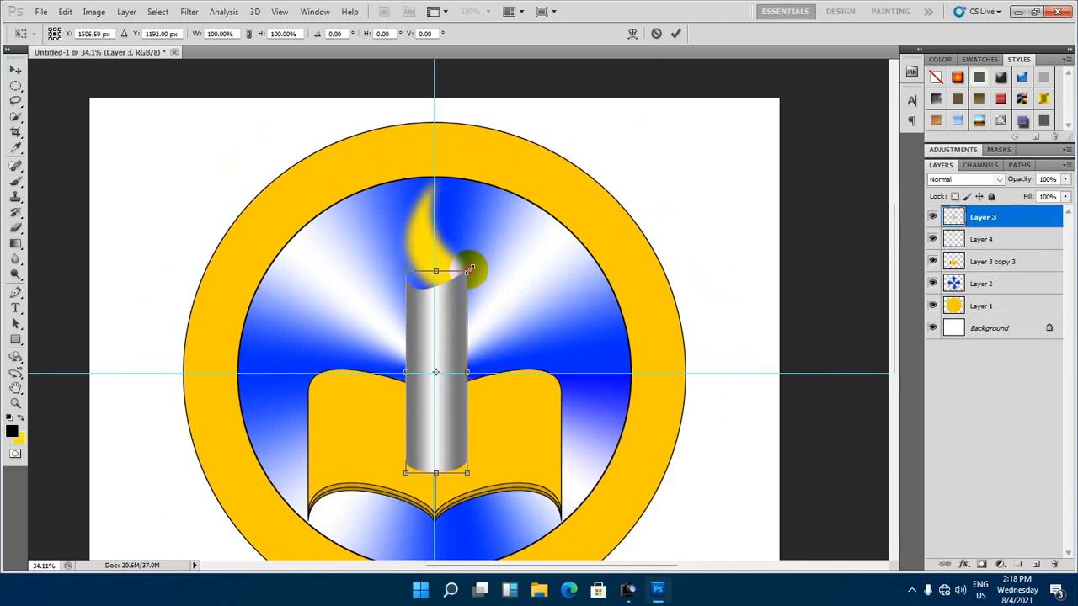
drag(469, 270, 464, 280)
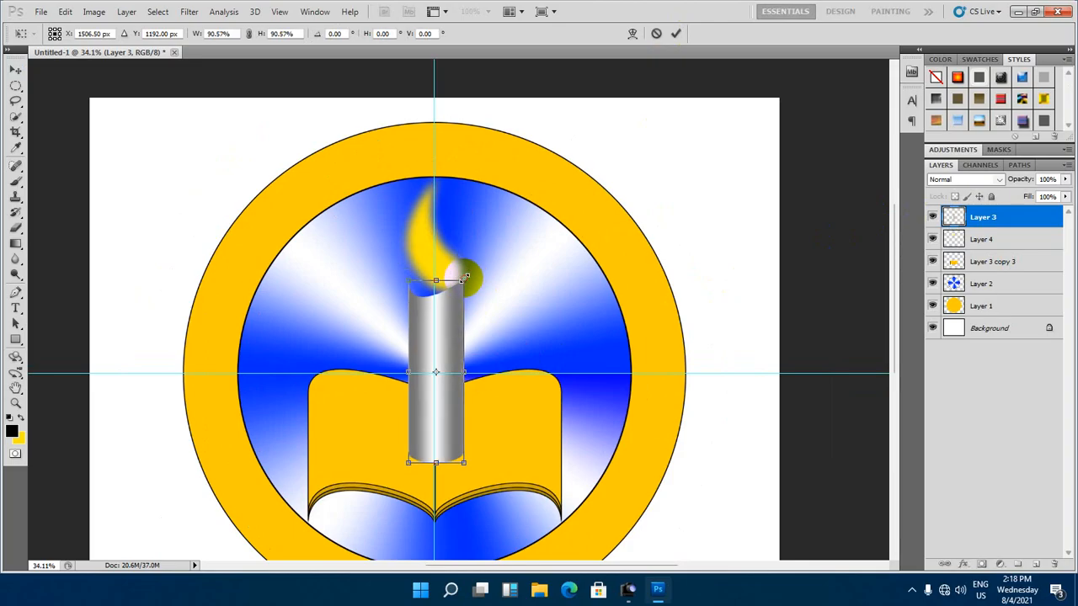
click(676, 34)
scroll(451, 245, up, 1)
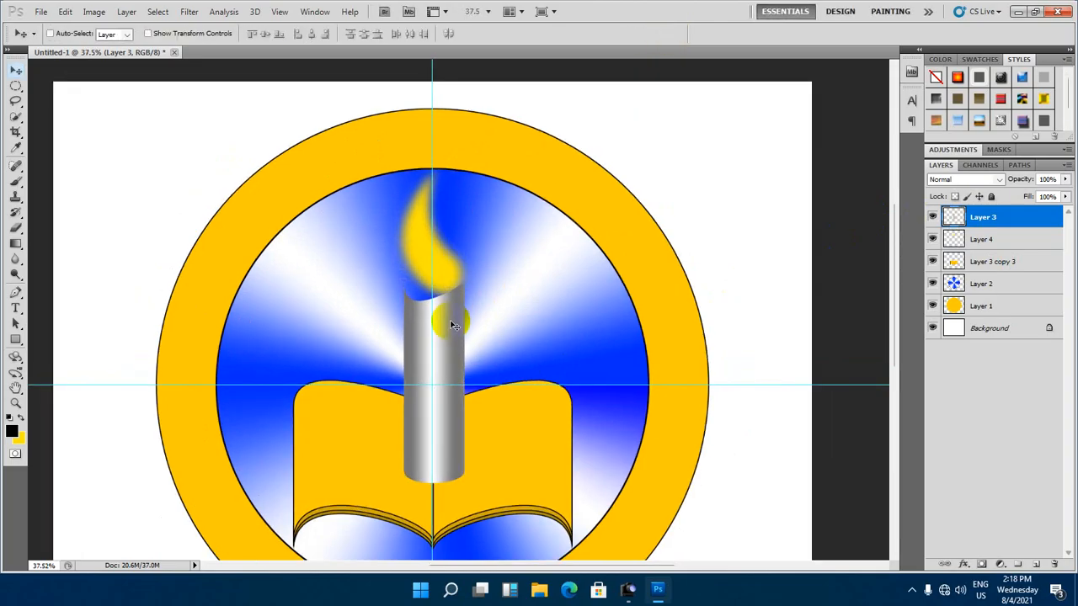
key(Down)
key(Down)
key(Down)
key(Down)
key(Down)
key(Down)
key(Down)
key(Down)
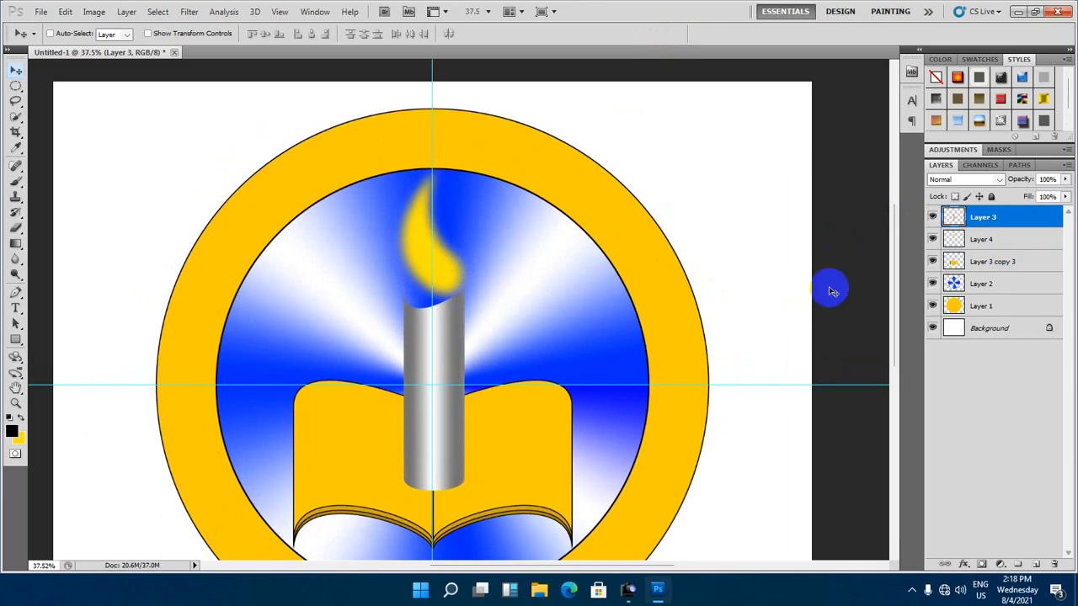
Select the flame on Layer 4 and rotate it clockwise by about 10.5° above the candle
click(960, 240)
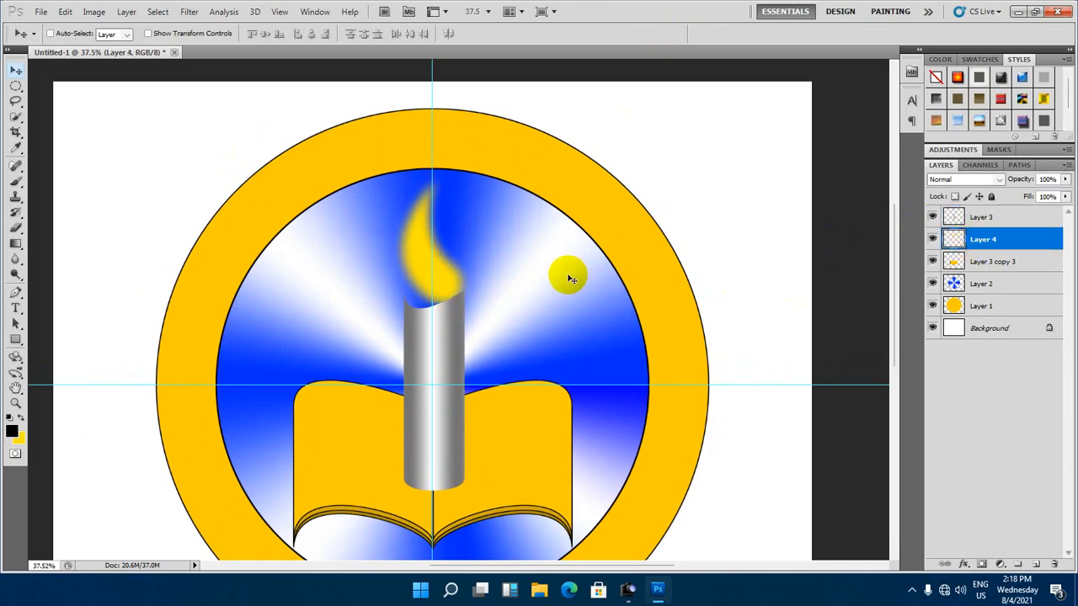
key(ctrl+t)
mouse_move(567, 269)
mouse_down()
mouse_move(559, 236)
mouse_move(565, 254)
mouse_up()
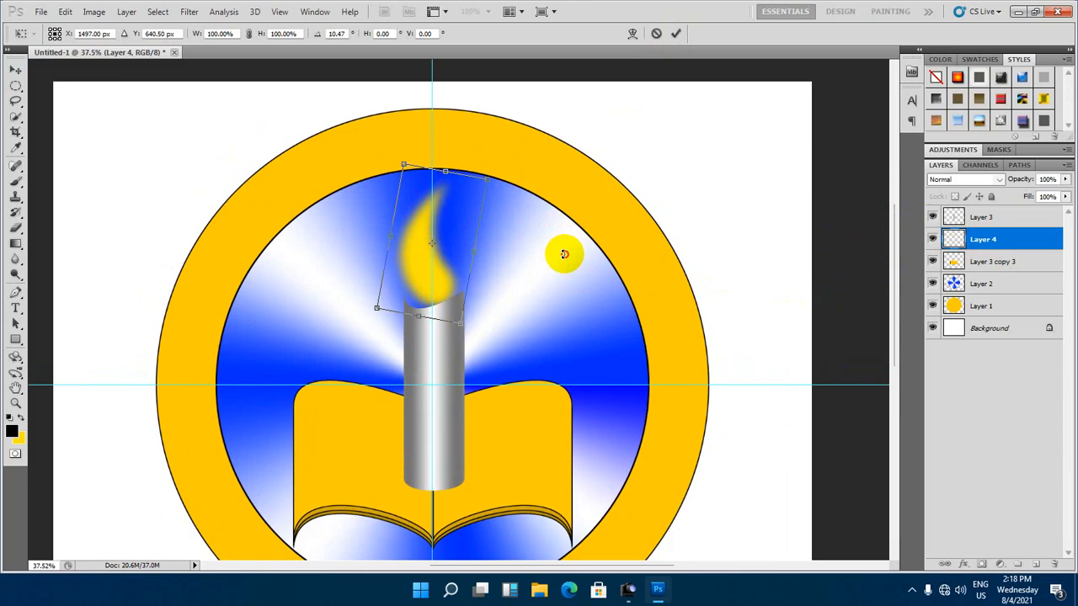
click(675, 33)
key(ctrl+0)
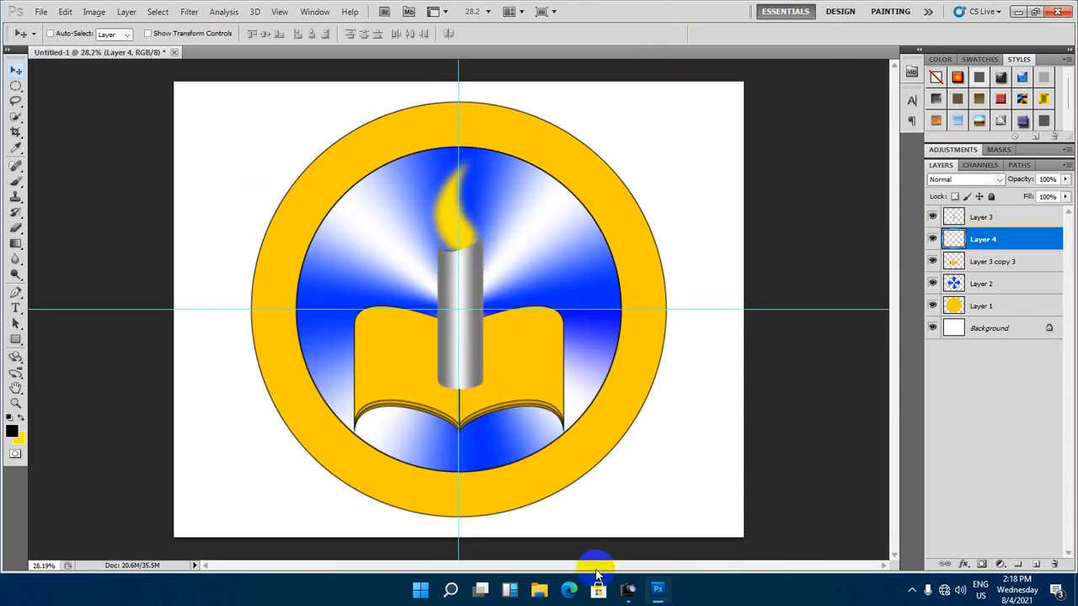
Switch to ACDSee to examine the flame in the reference logo, and return to the flame in Photoshop
click(627, 588)
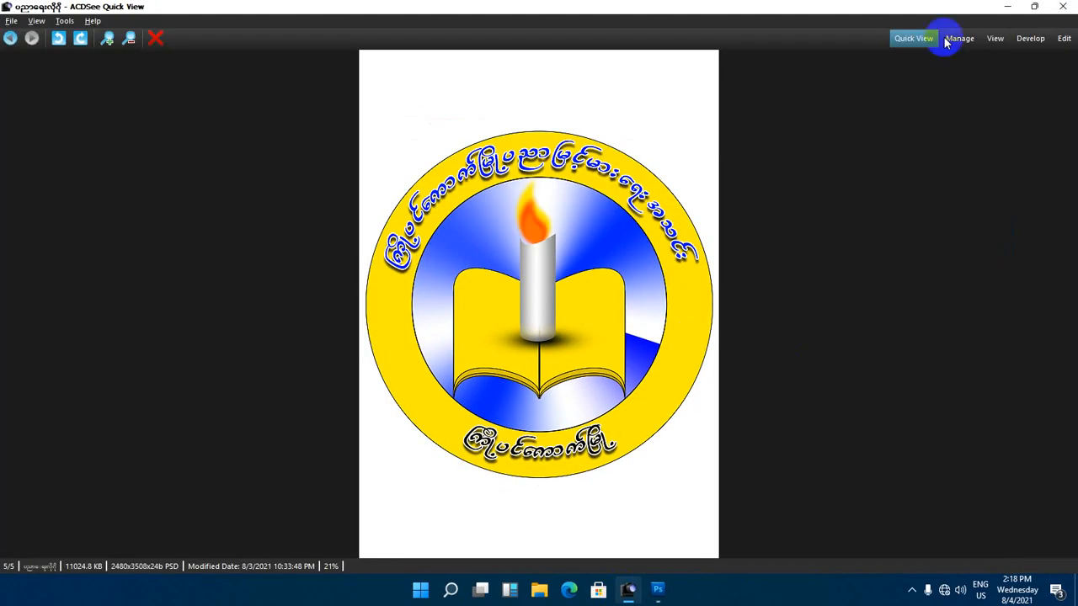
click(1007, 6)
scroll(459, 182, up, 1)
scroll(459, 183, up, 1)
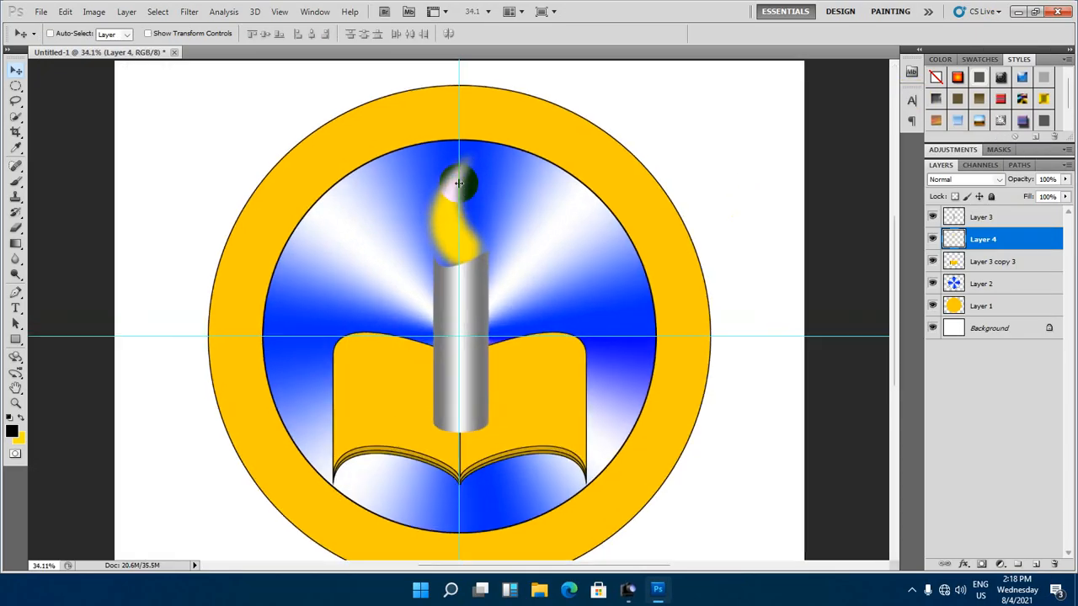
scroll(459, 183, up, 1)
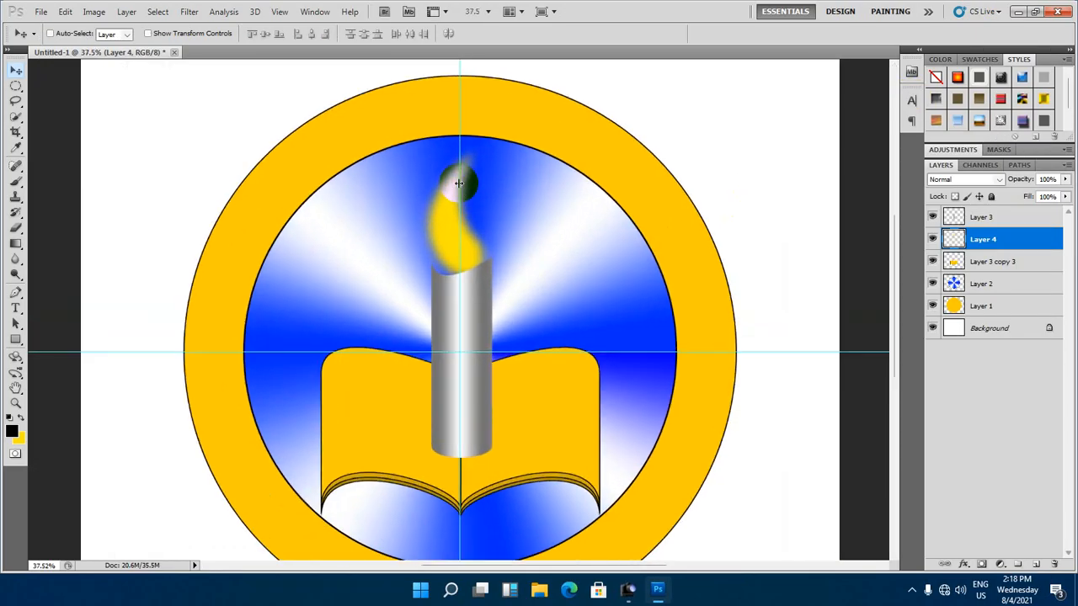
scroll(459, 183, up, 1)
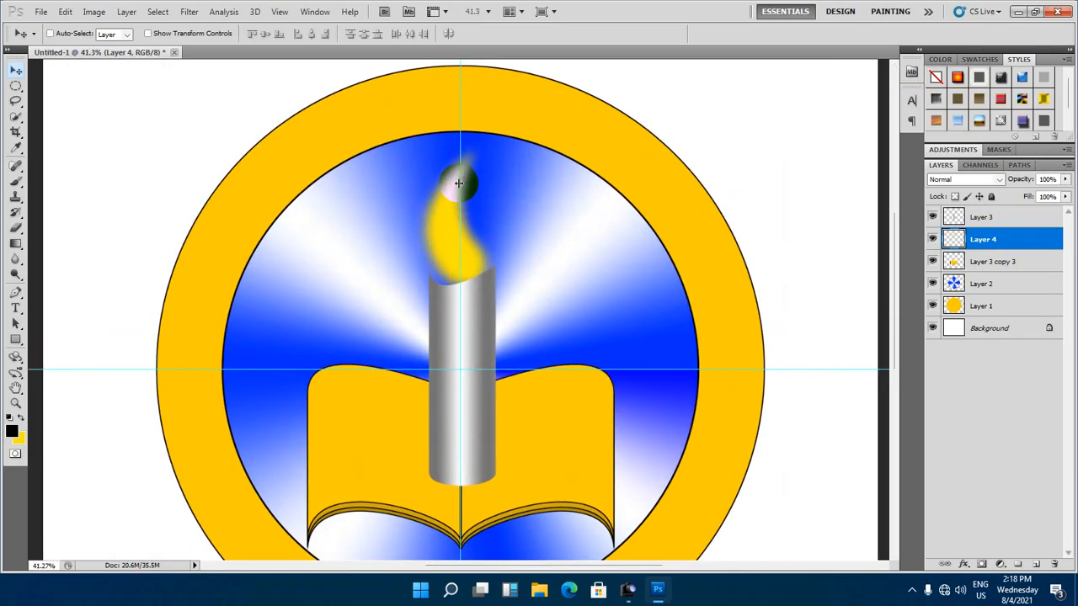
Duplicate the flame on Layer 4 and scale the copy proportionally about its center to about 56%
click(932, 239)
key(ctrl+j)
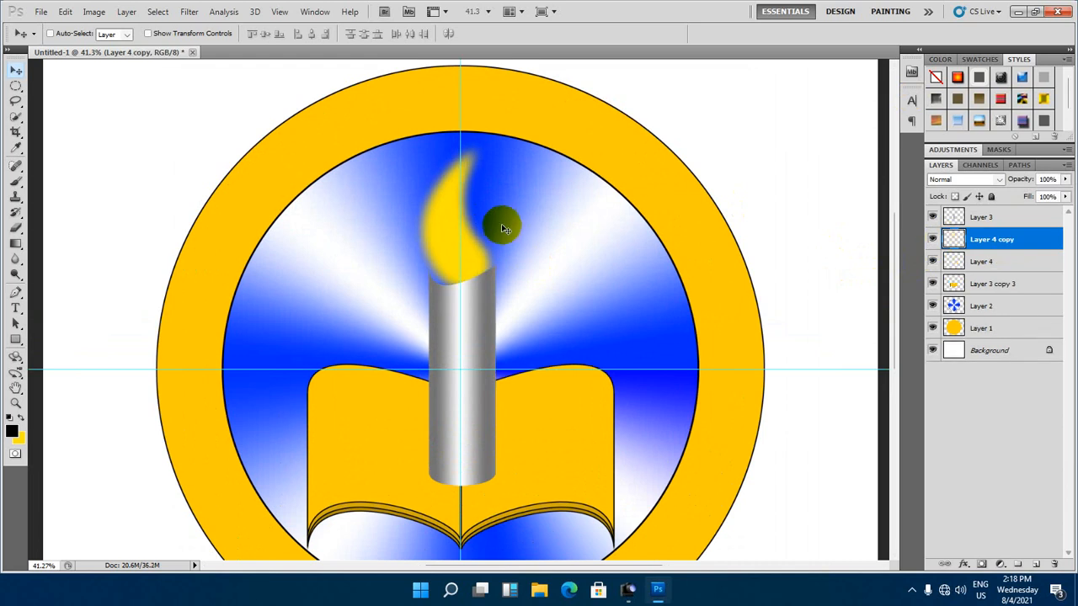
scroll(501, 224, down, 3)
scroll(491, 223, up, 2)
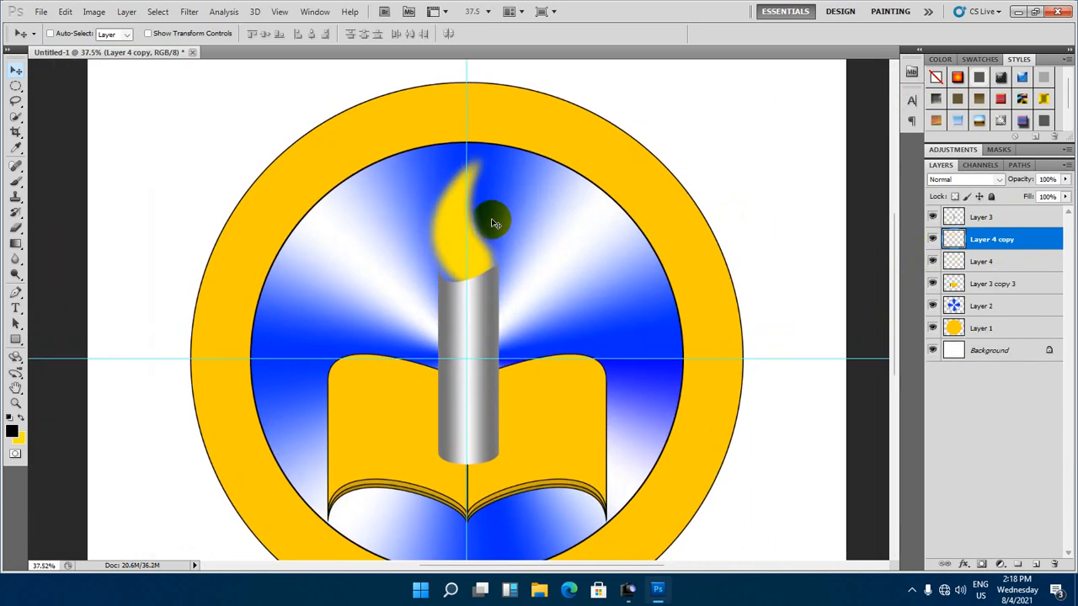
drag(492, 224, 487, 221)
key(ctrl+t)
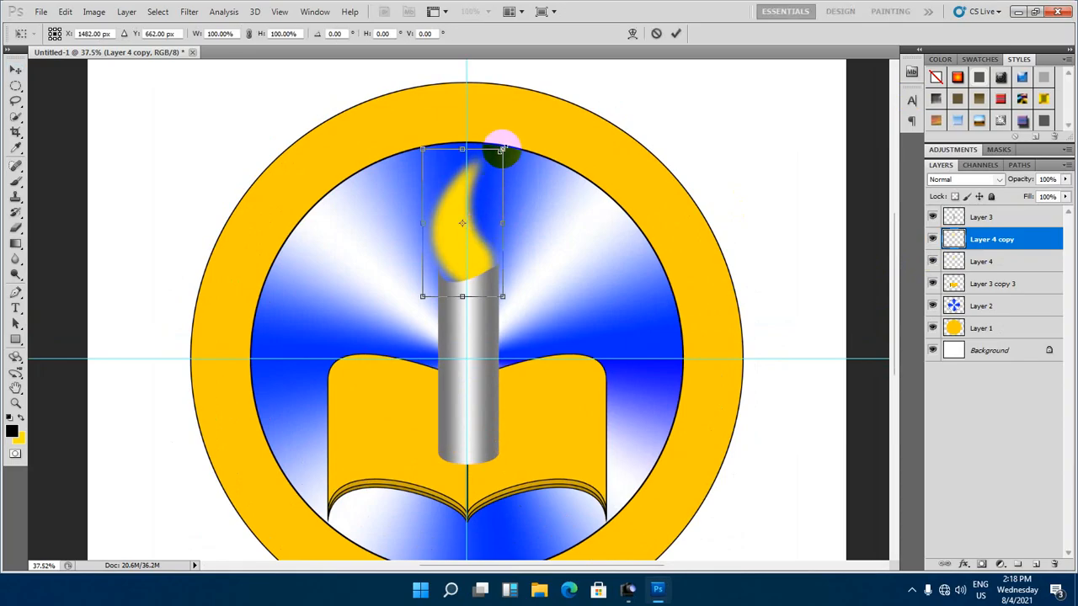
drag(501, 149, 481, 177)
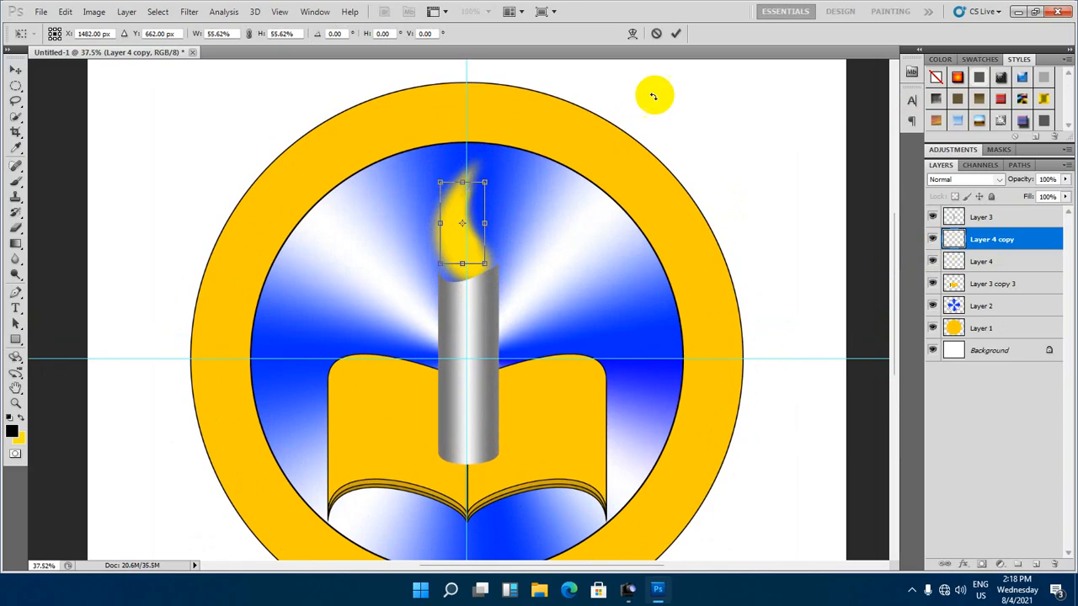
click(675, 33)
Load the small flame on Layer 4 copy as a selection and set the foreground color to bright red
ctrl+click(954, 240)
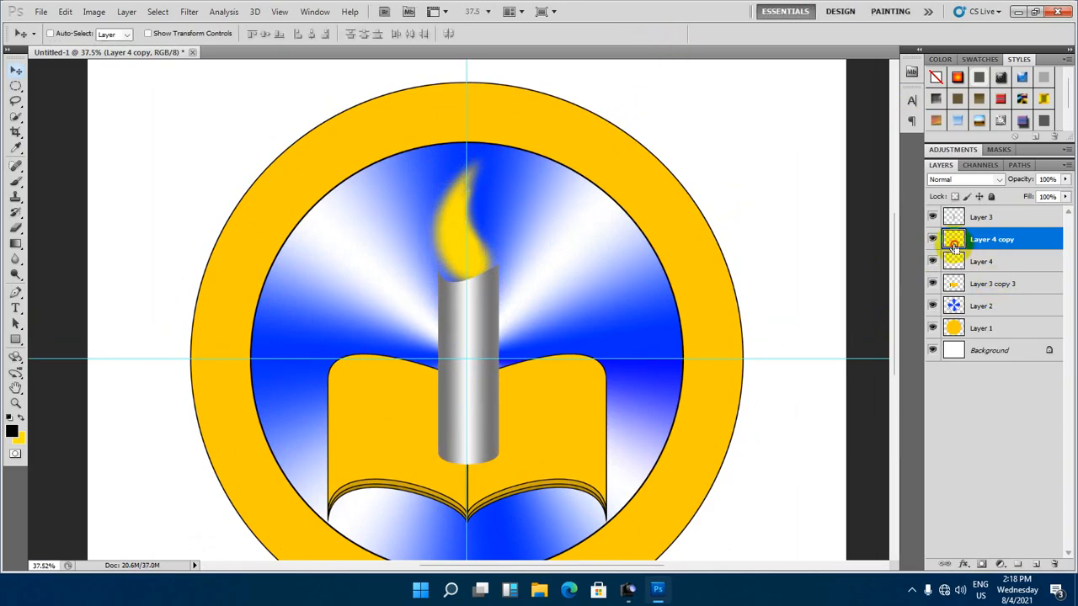
click(465, 252)
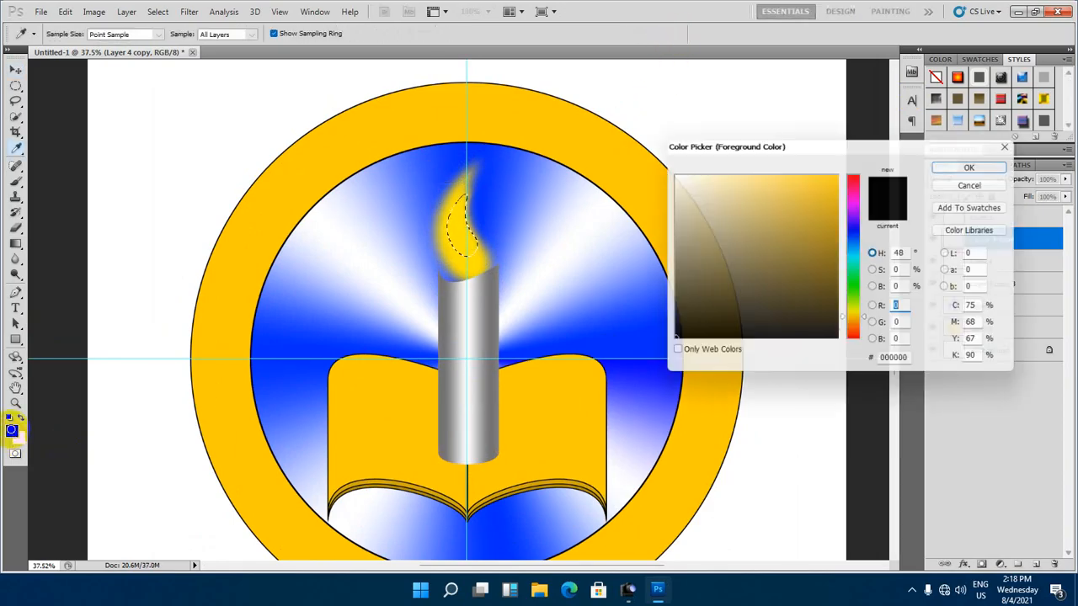
click(12, 431)
click(859, 344)
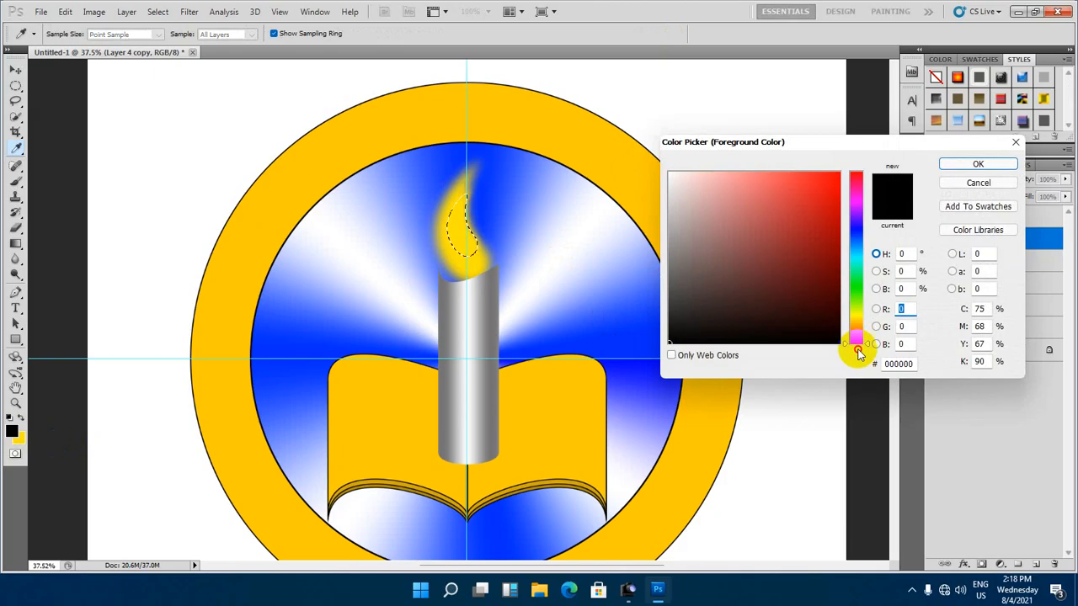
click(830, 177)
click(950, 164)
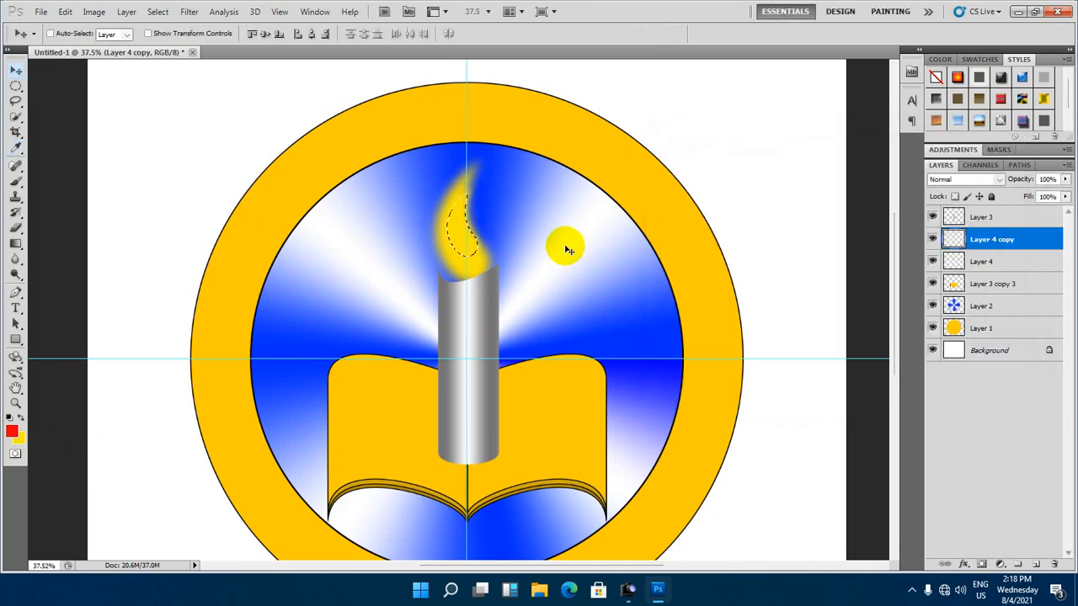
Try filling the unfeathered inner flame selection with the red foreground color, and undo the fill
key(alt+BackSpace)
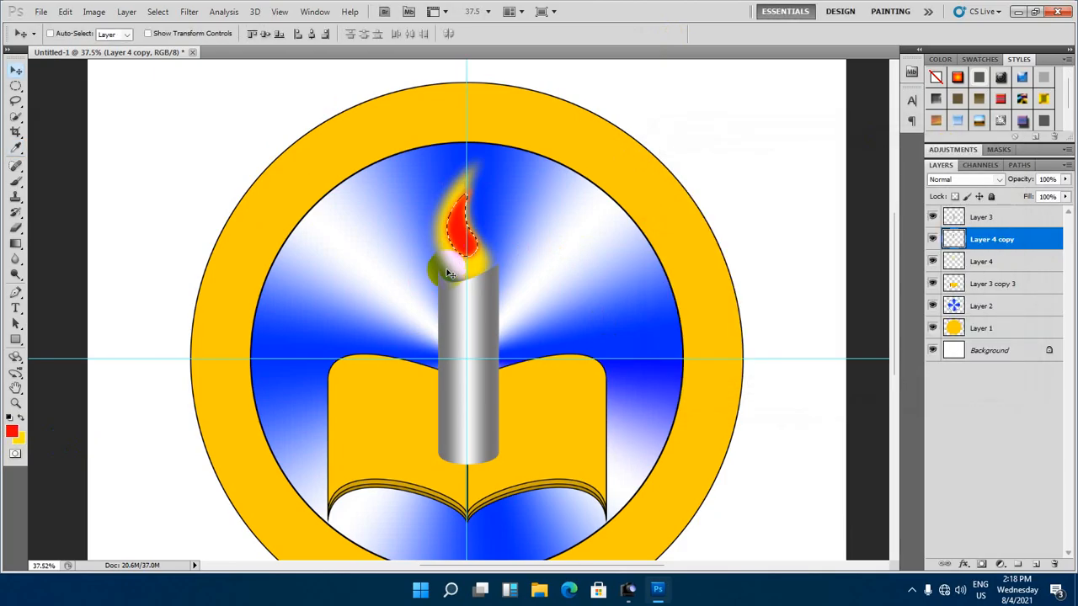
scroll(454, 244, up, 3)
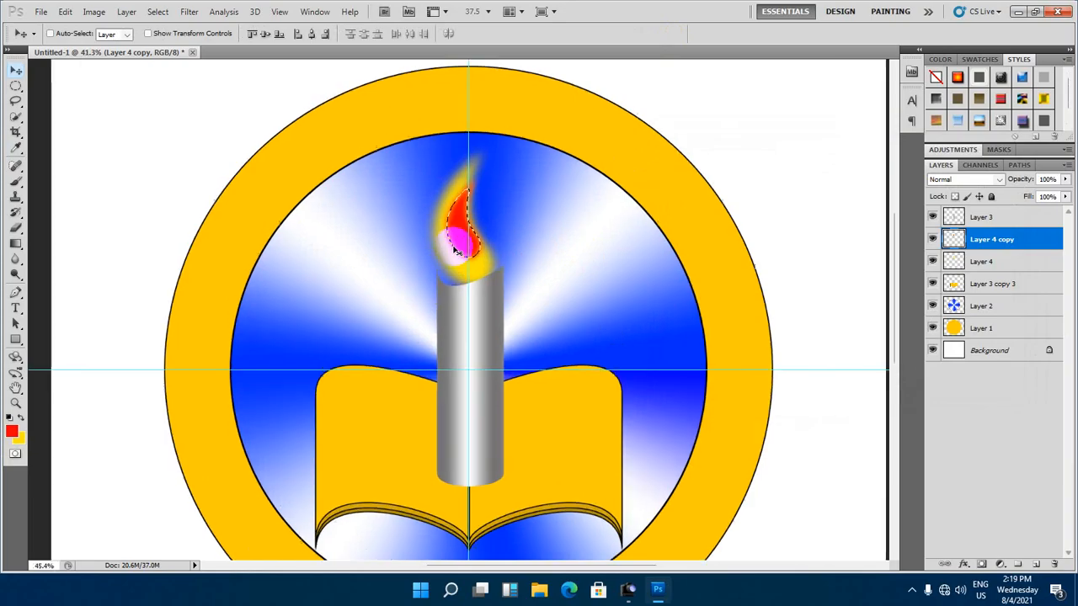
scroll(458, 244, up, 1)
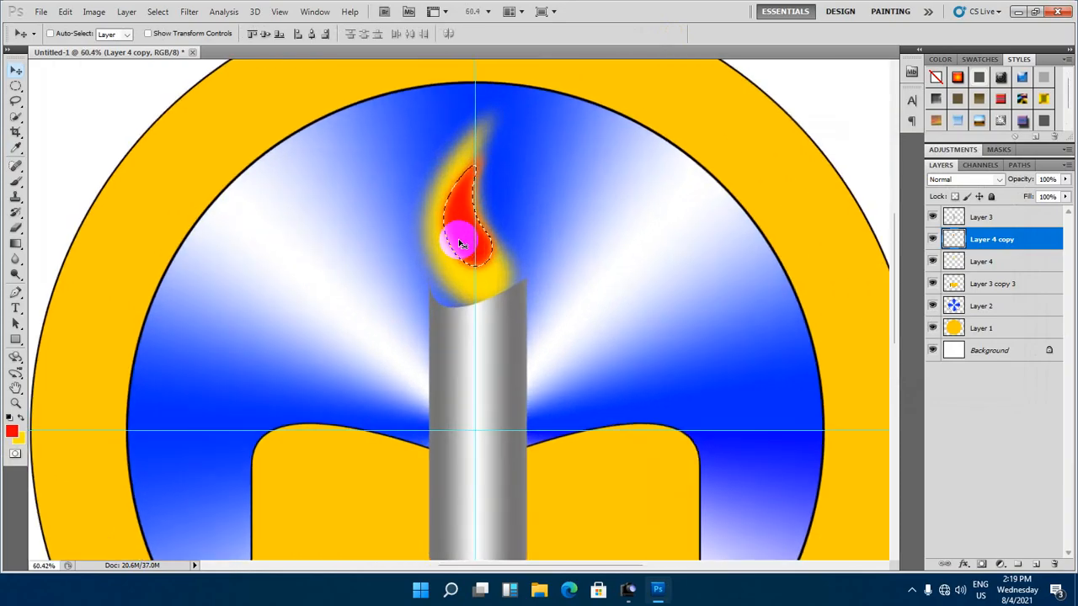
drag(460, 244, 458, 188)
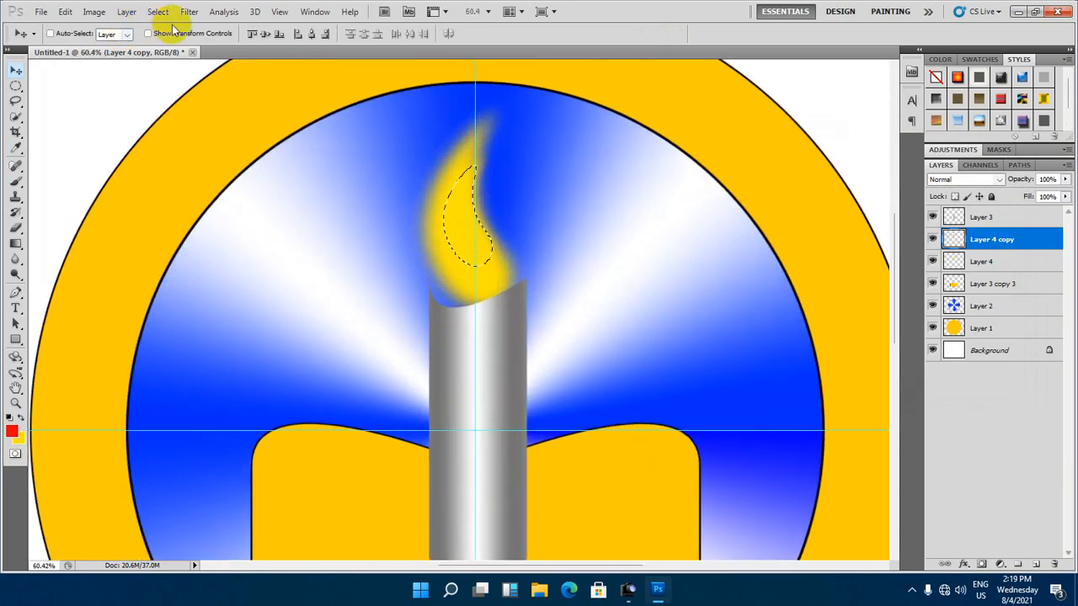
Feather the inner flame selection, fill it with the red foreground color on Layer 4 copy, and deselect
click(156, 12)
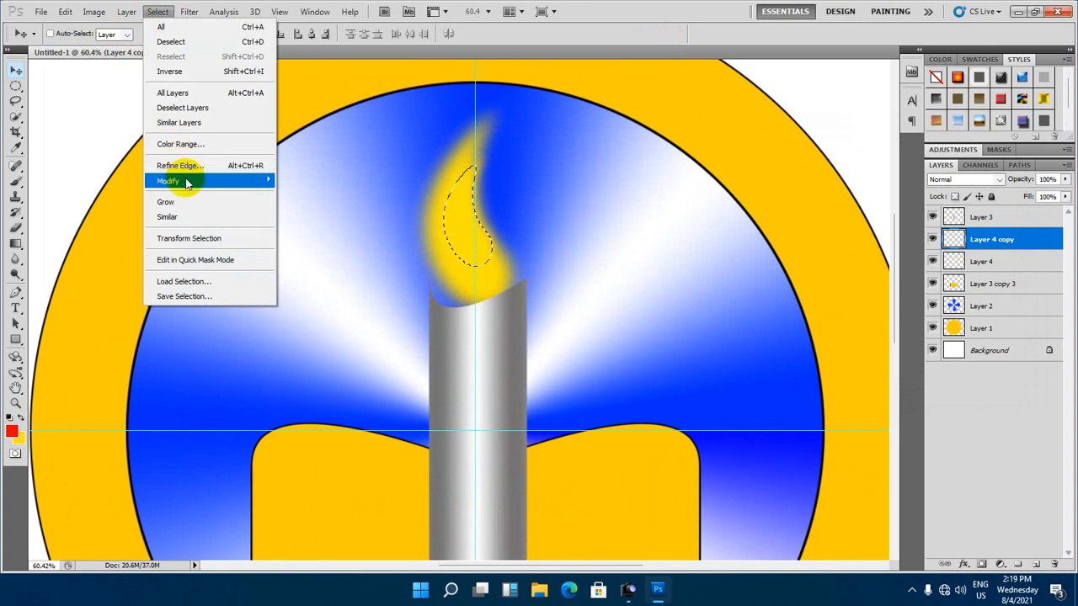
mouse_move(189, 183)
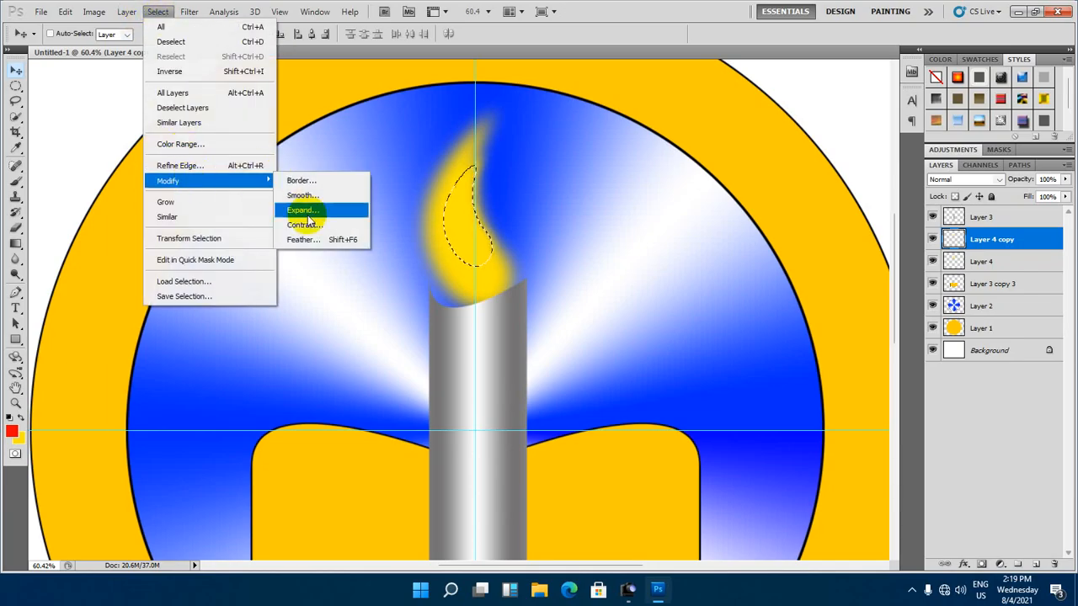
click(304, 239)
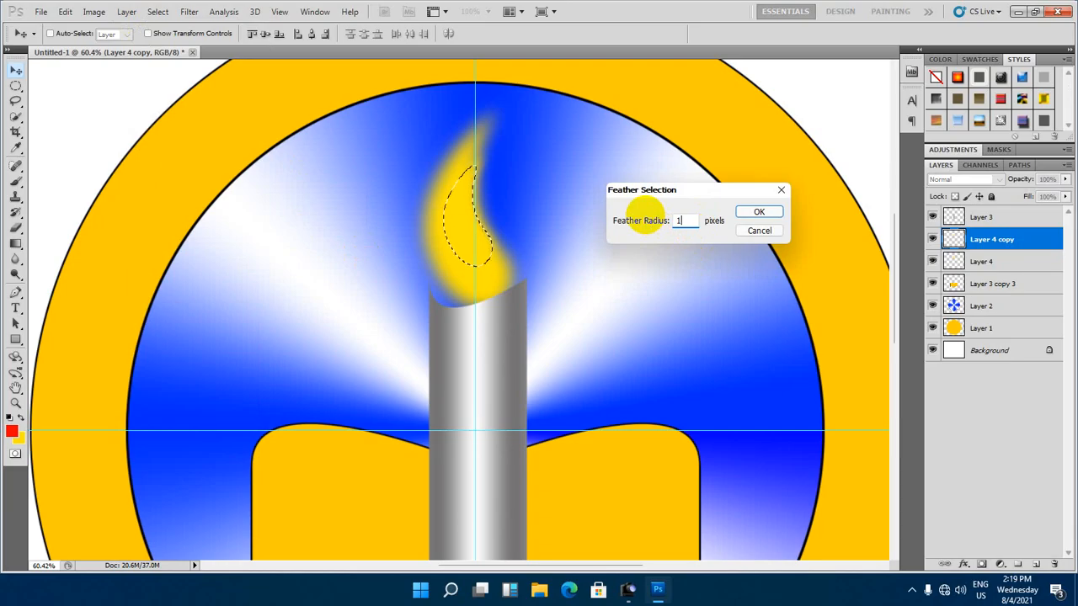
text(1)
click(753, 211)
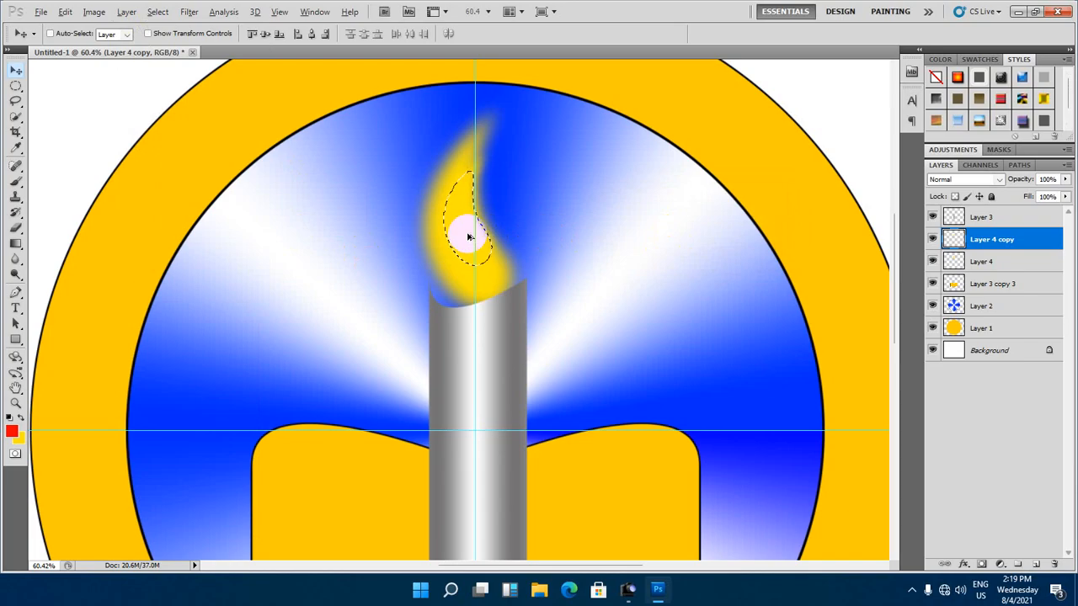
key(alt+BackSpace)
key(ctrl+d)
Scale the red inner flame to about 114%, move it down toward the candle's top, and rotate it about 7° counterclockwise
key(ctrl+0)
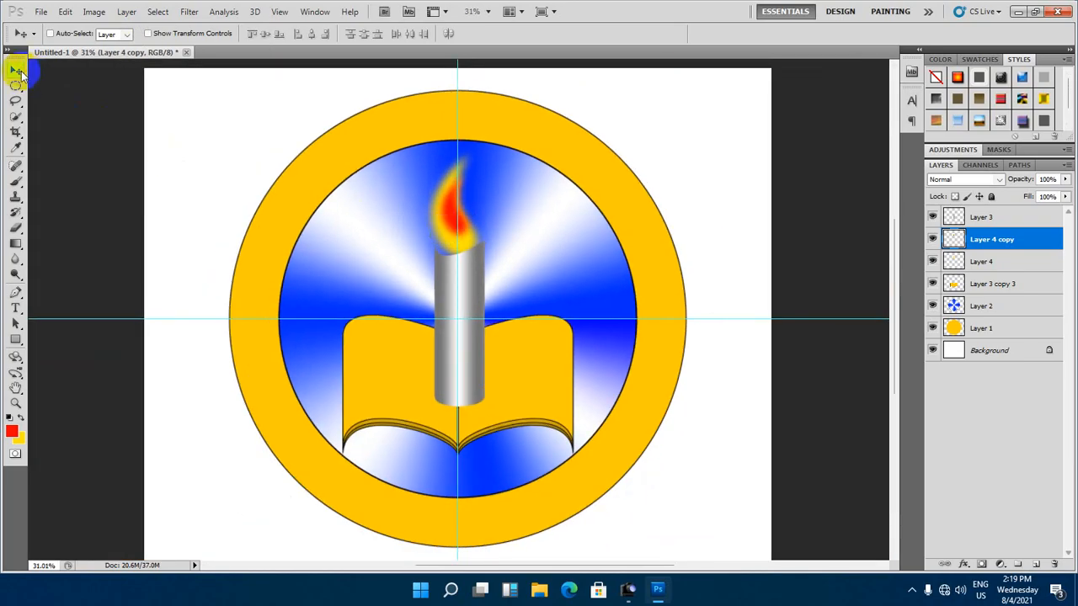
key(ctrl+t)
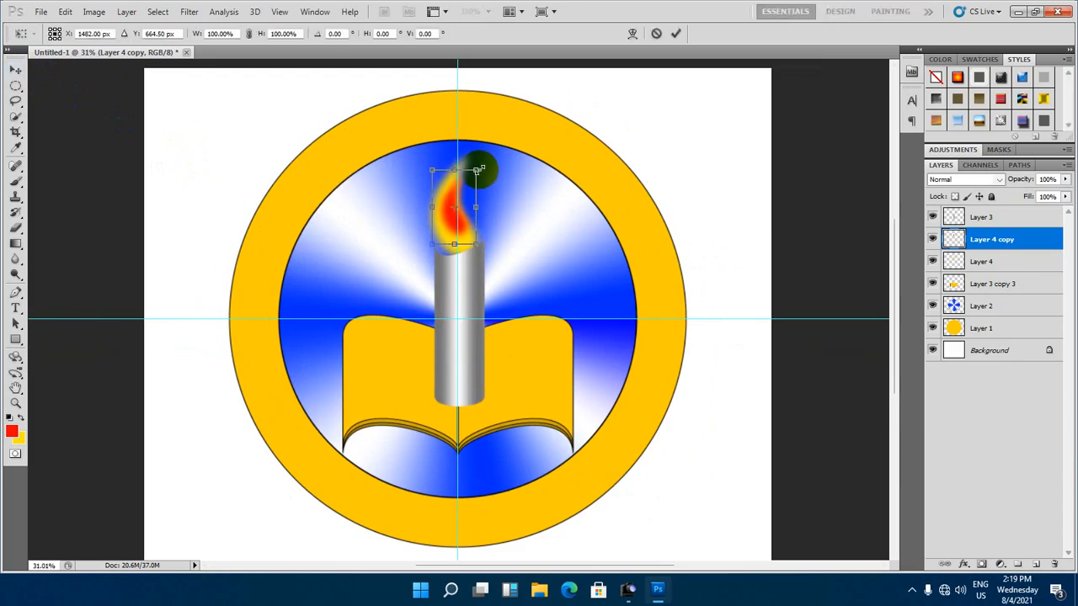
drag(476, 170, 479, 165)
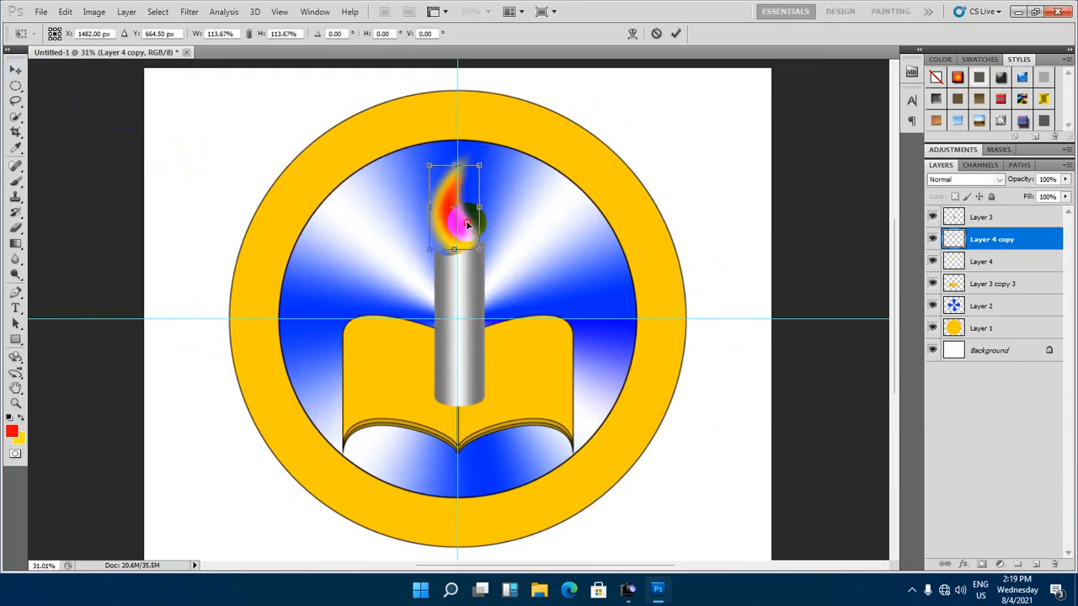
drag(469, 223, 469, 235)
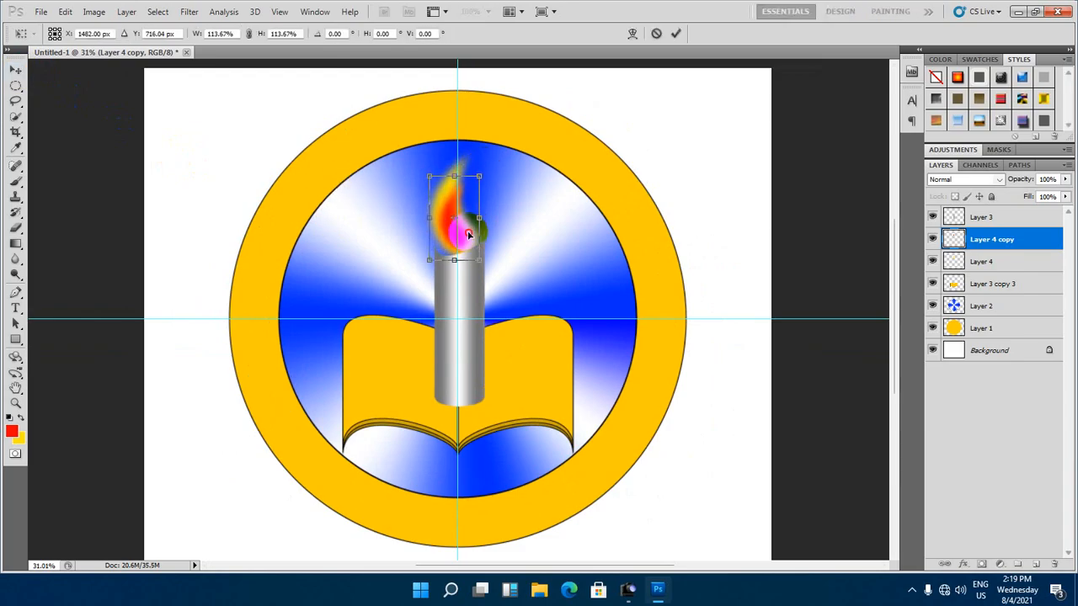
drag(513, 207, 513, 194)
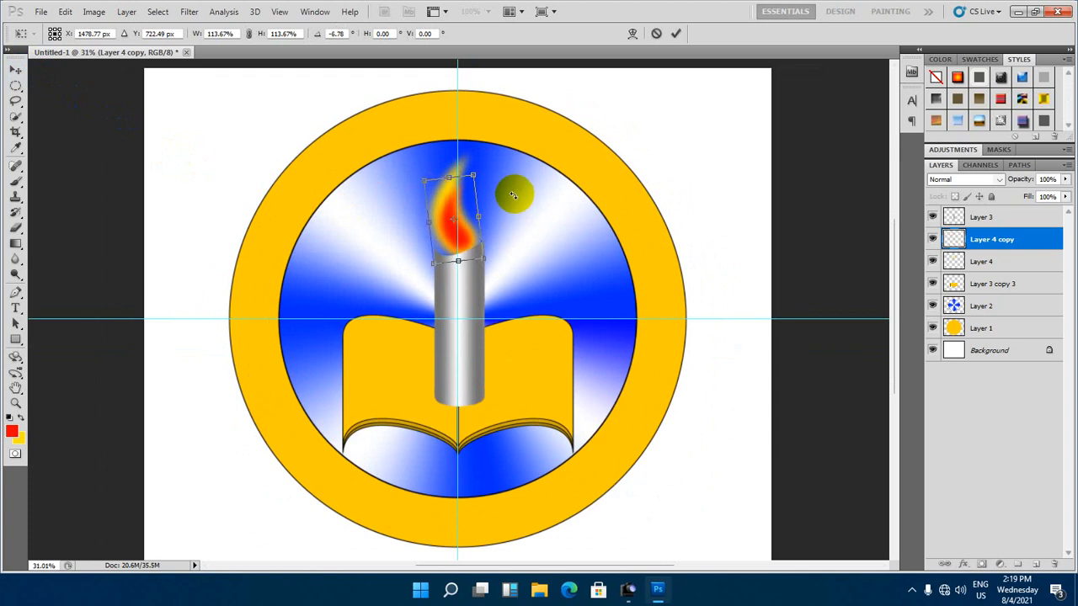
click(676, 32)
Review the finished flame on the candle and switch to ACDSee to compare it with the reference logo
scroll(513, 224, down, 2)
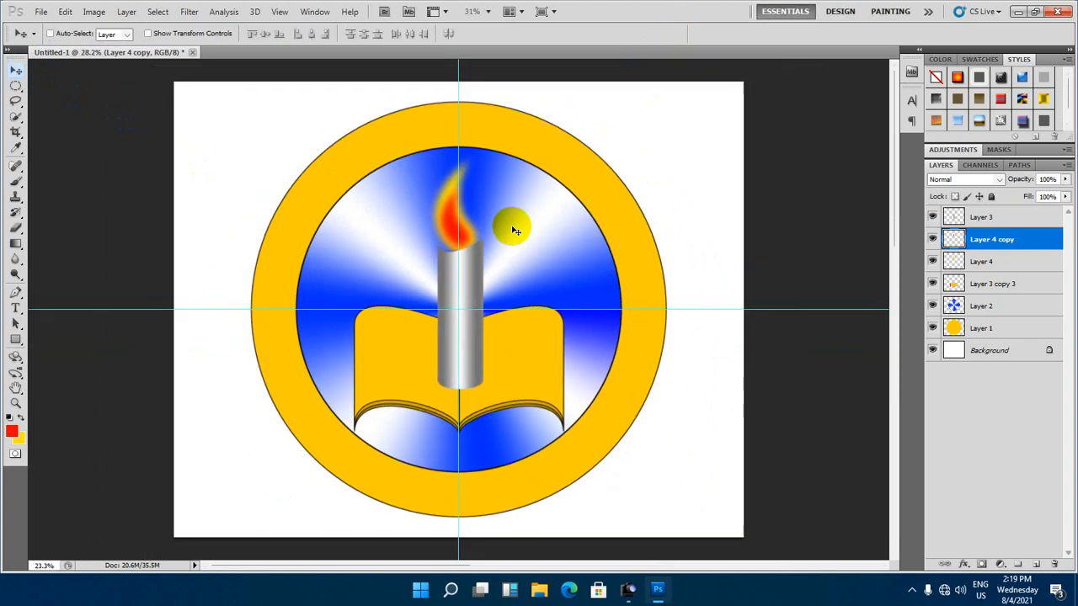
scroll(444, 187, up, 3)
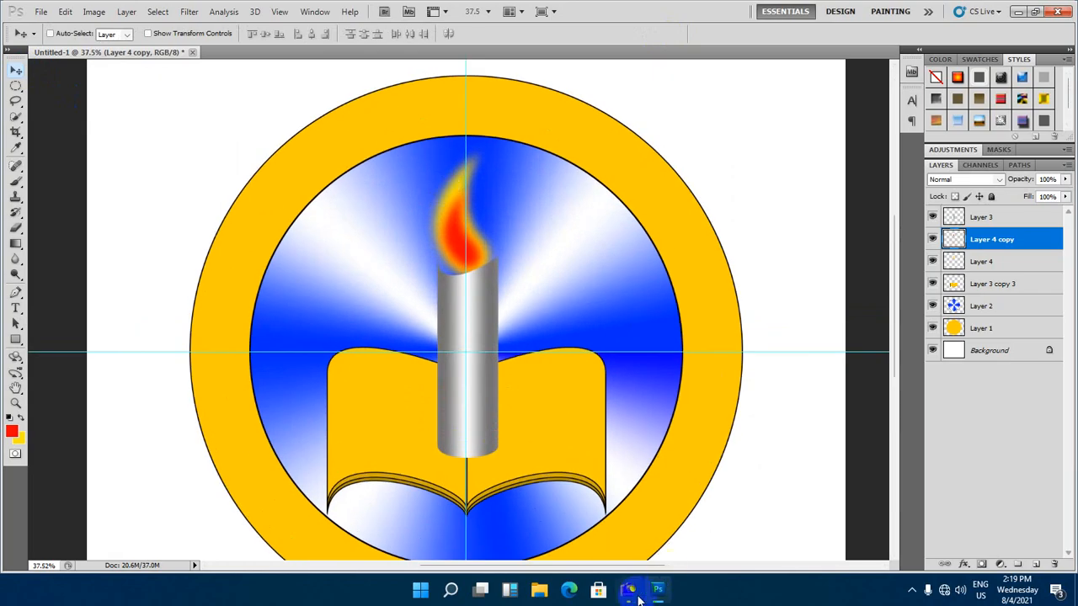
click(628, 589)
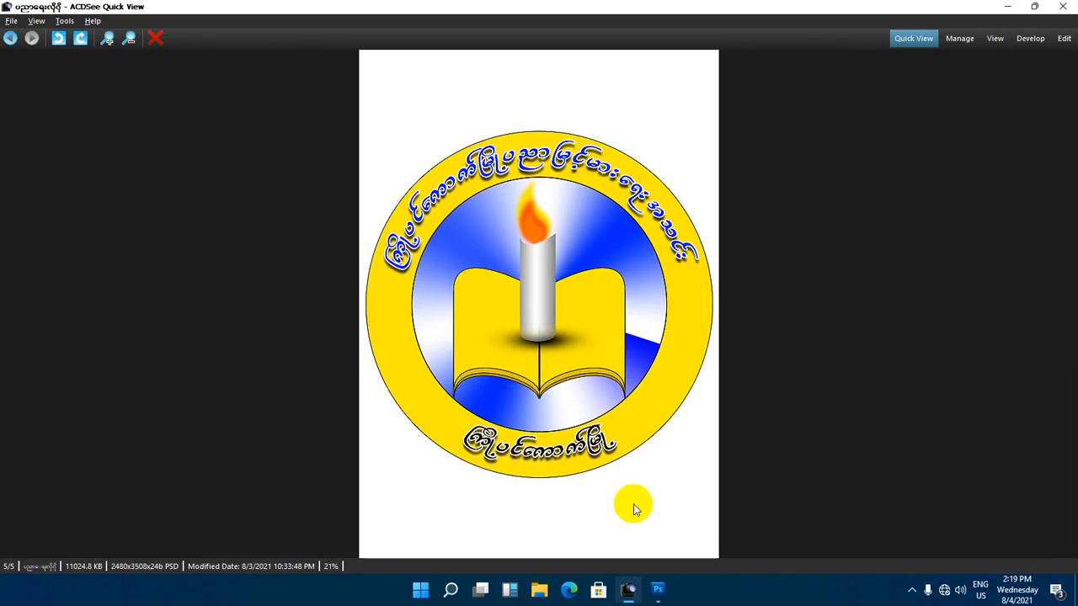
Return to Photoshop, duplicate the red inner flame, scale the copy to about 64%, rotate it about 7° counterclockwise, and move it down
click(1007, 6)
scroll(476, 271, up, 1)
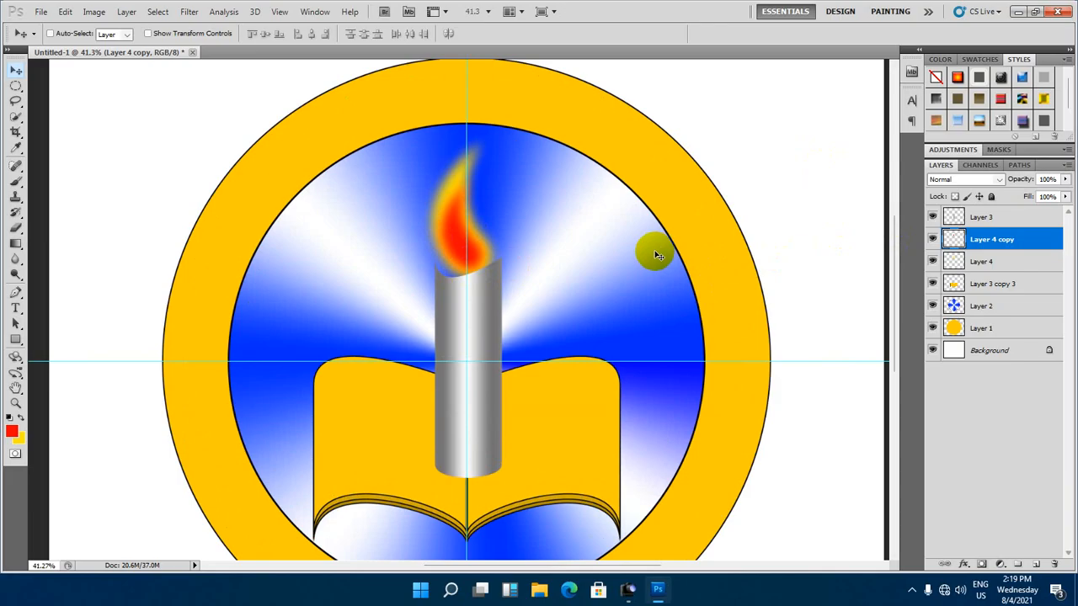
key(ctrl+j)
drag(657, 250, 484, 193)
key(ctrl+t)
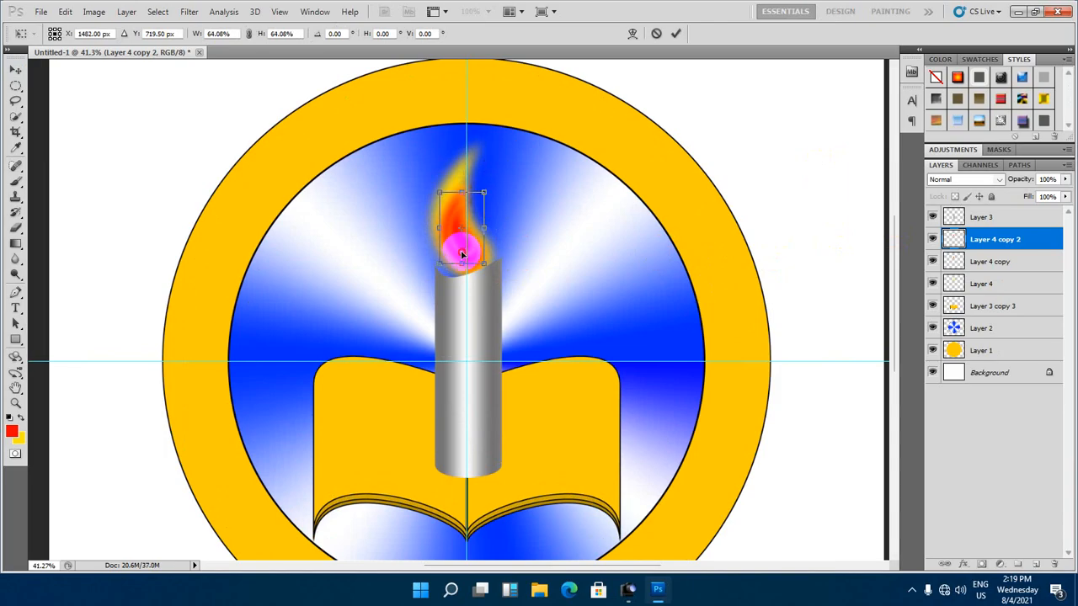
drag(462, 254, 461, 260)
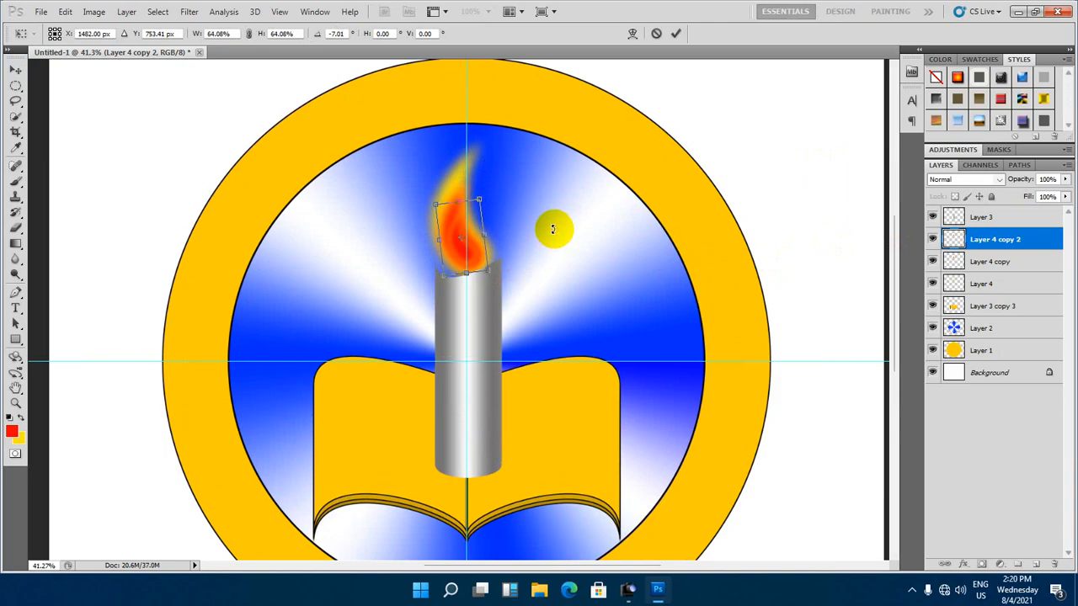
click(675, 33)
scroll(489, 223, down, 1)
scroll(488, 224, up, 2)
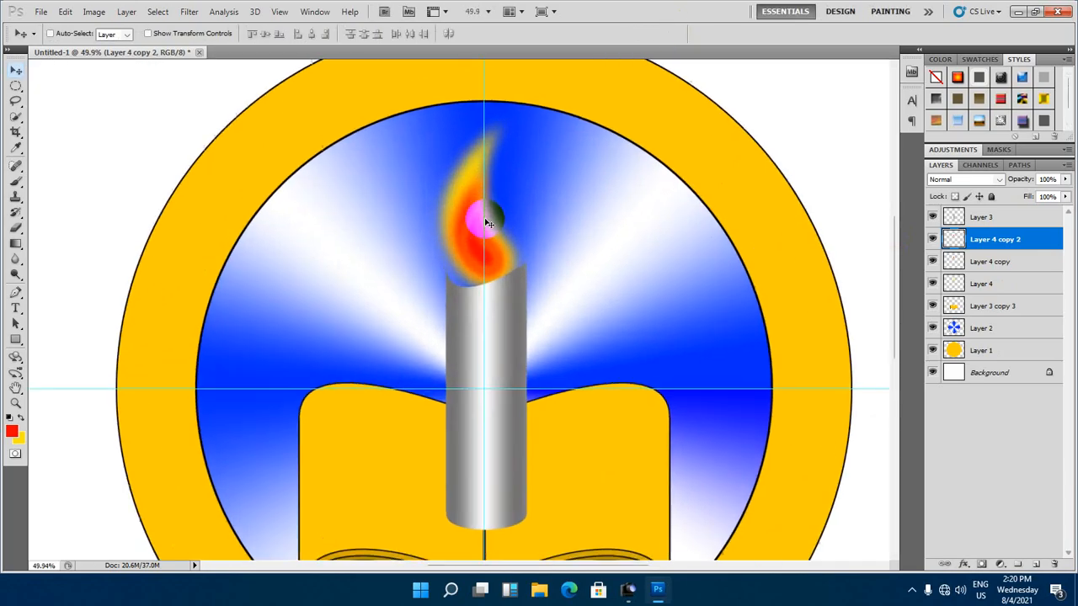
Load the smallest flame on Layer 4 copy 2 as a selection, feather it, fill it with the yellow background color, and deselect
ctrl+click(951, 242)
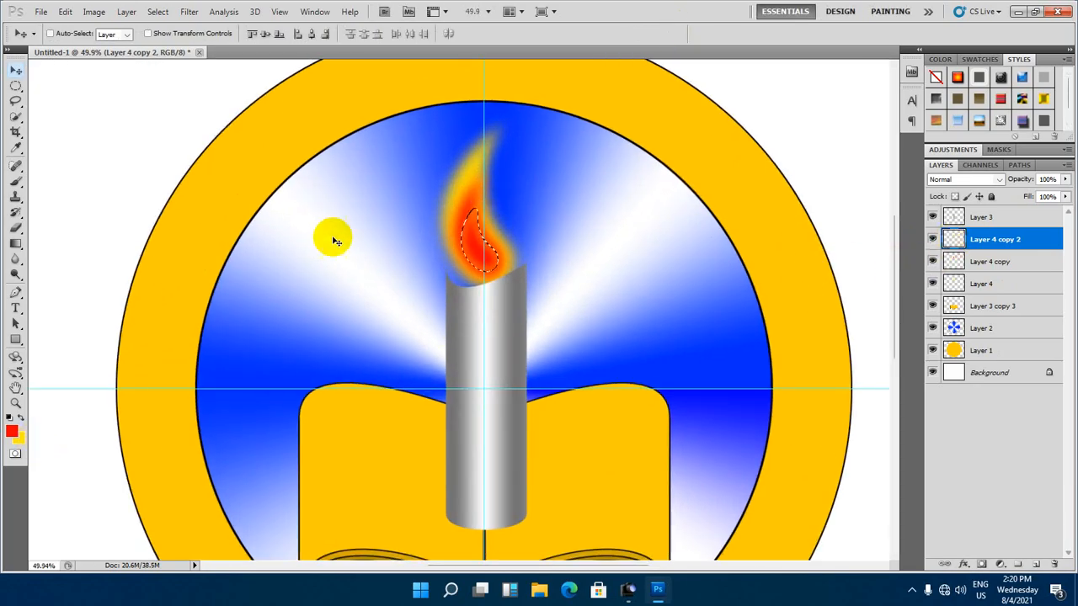
click(157, 12)
mouse_move(192, 187)
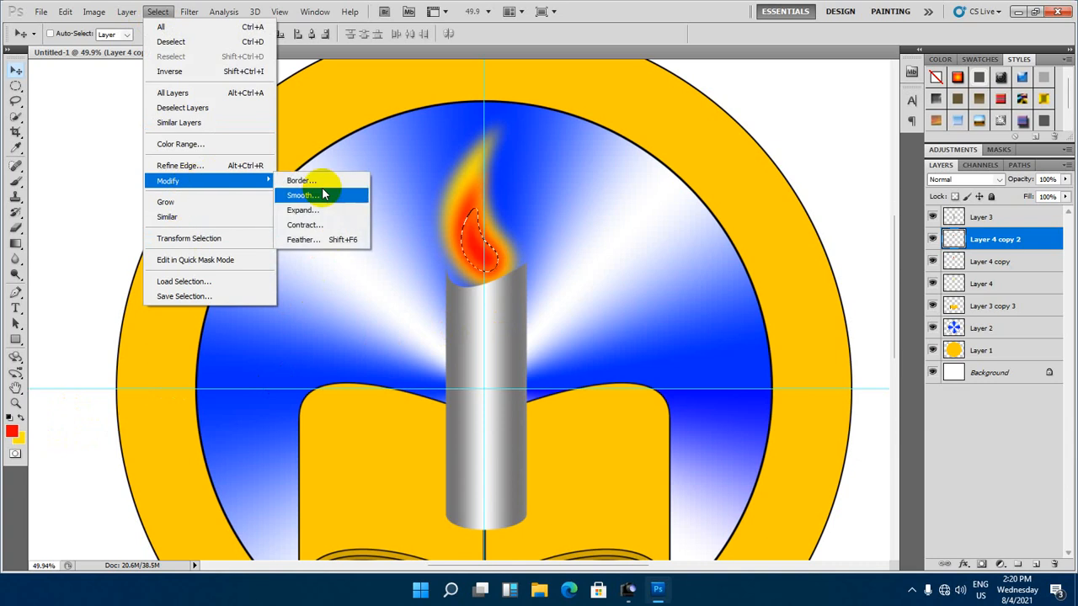
click(325, 243)
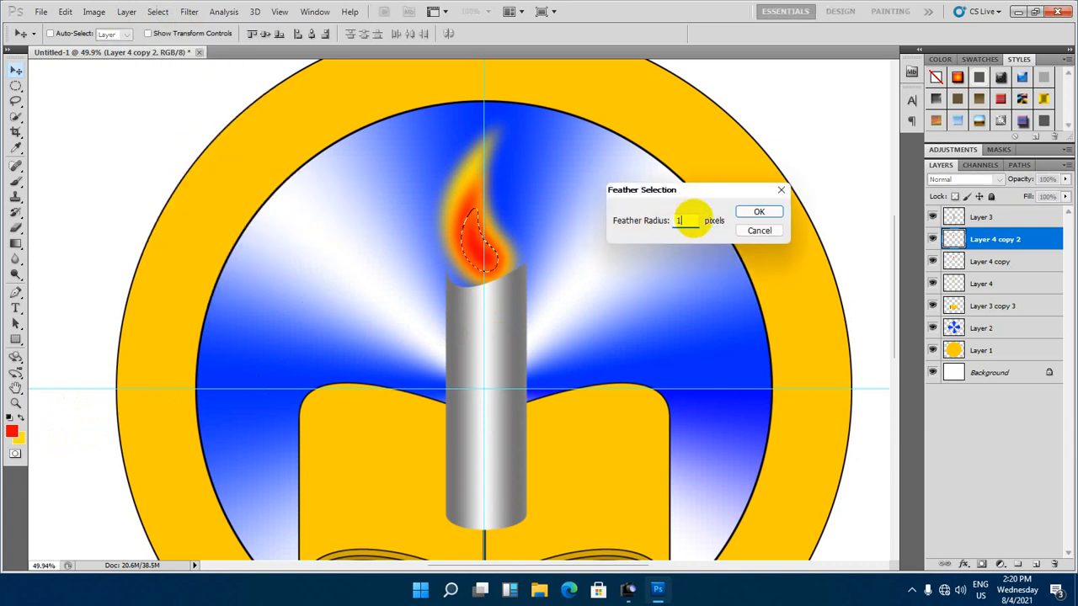
click(758, 211)
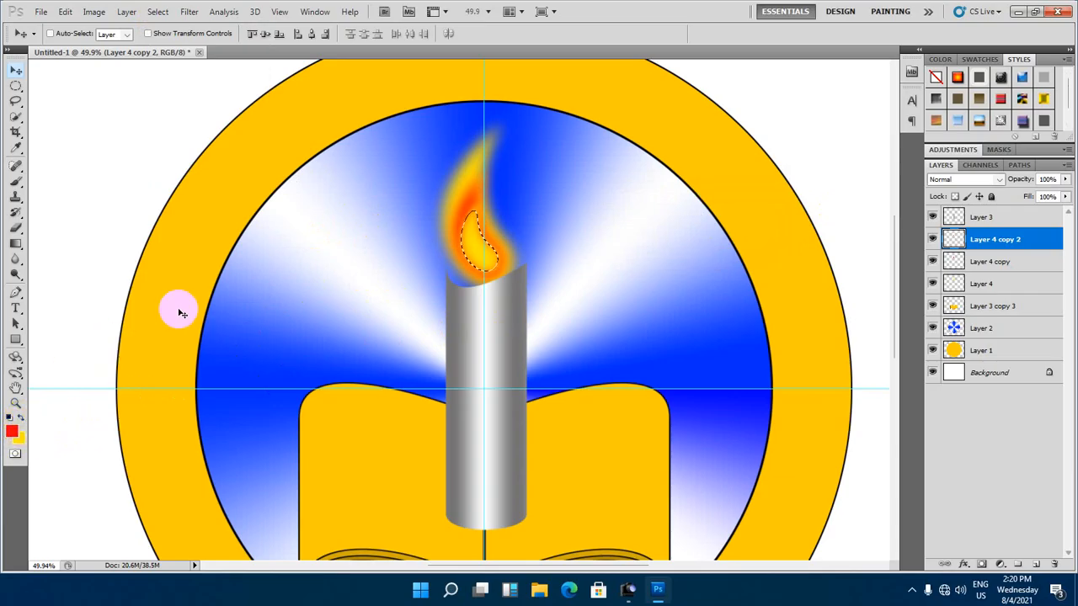
scroll(177, 310, down, 3)
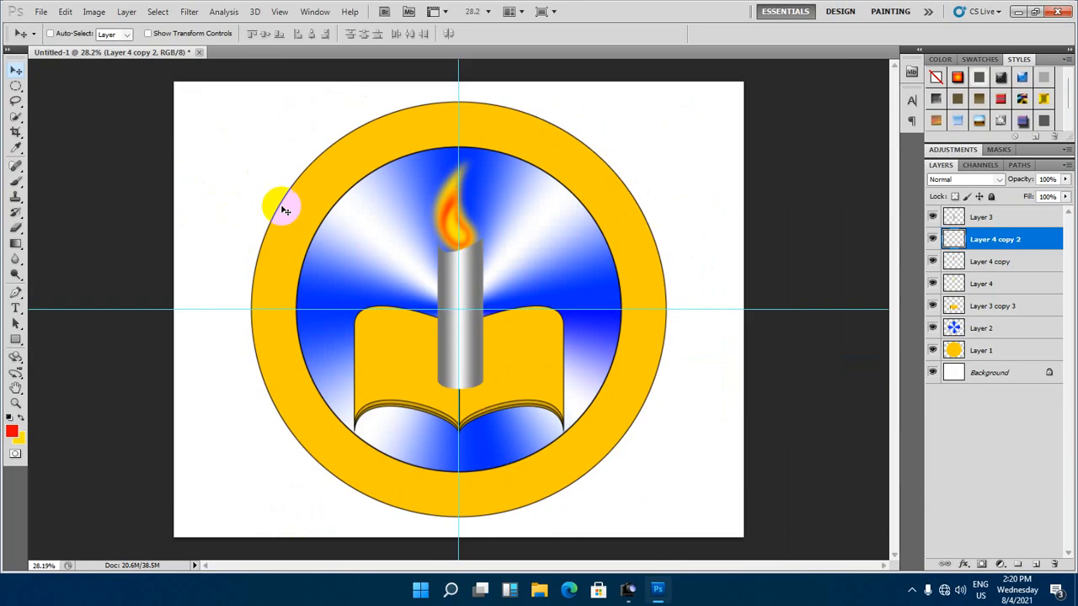
scroll(429, 154, up, 3)
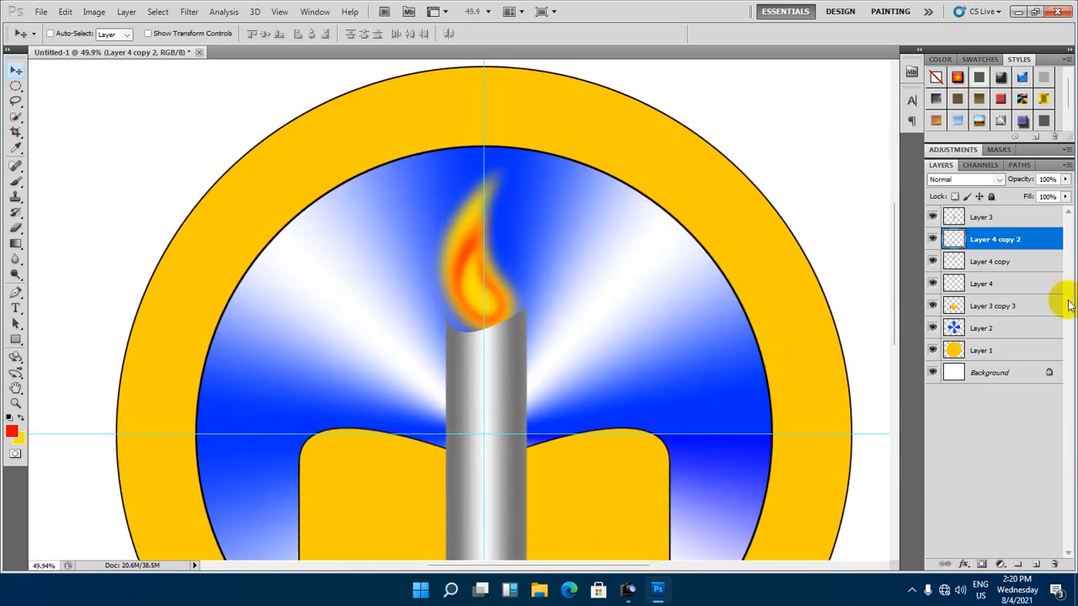
Toggle the visibility of Layer 4 copy 2 to check it, and set the layer's opacity to 76%
click(932, 239)
click(933, 239)
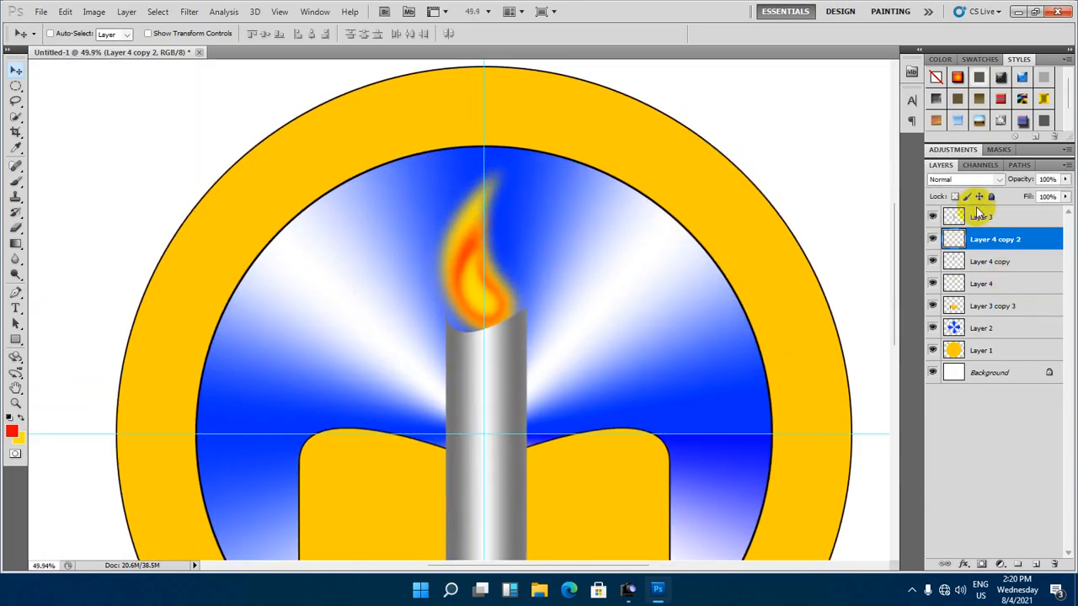
drag(1022, 182, 1010, 184)
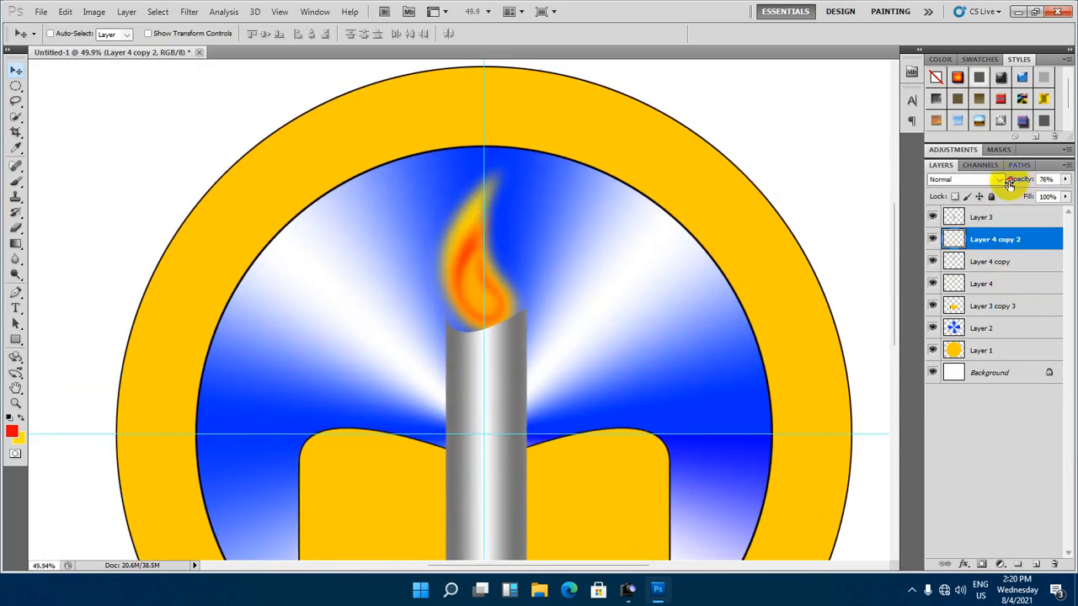
scroll(455, 242, down, 3)
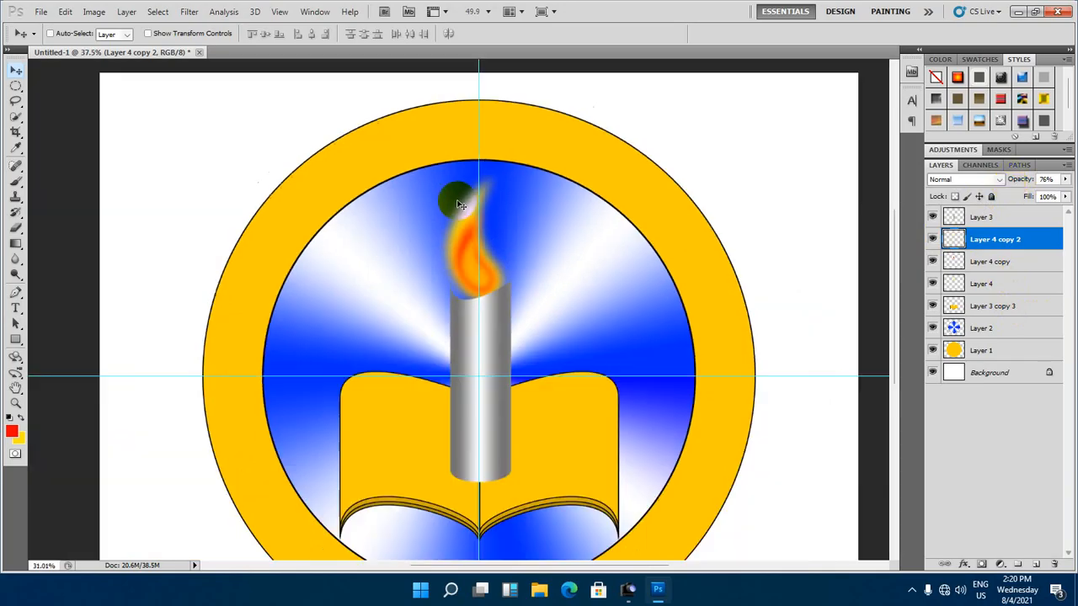
scroll(452, 253, up, 1)
Scale the yellow flame core to about 89%, move it down slightly, and rotate it about 4° counterclockwise
key(ctrl+t)
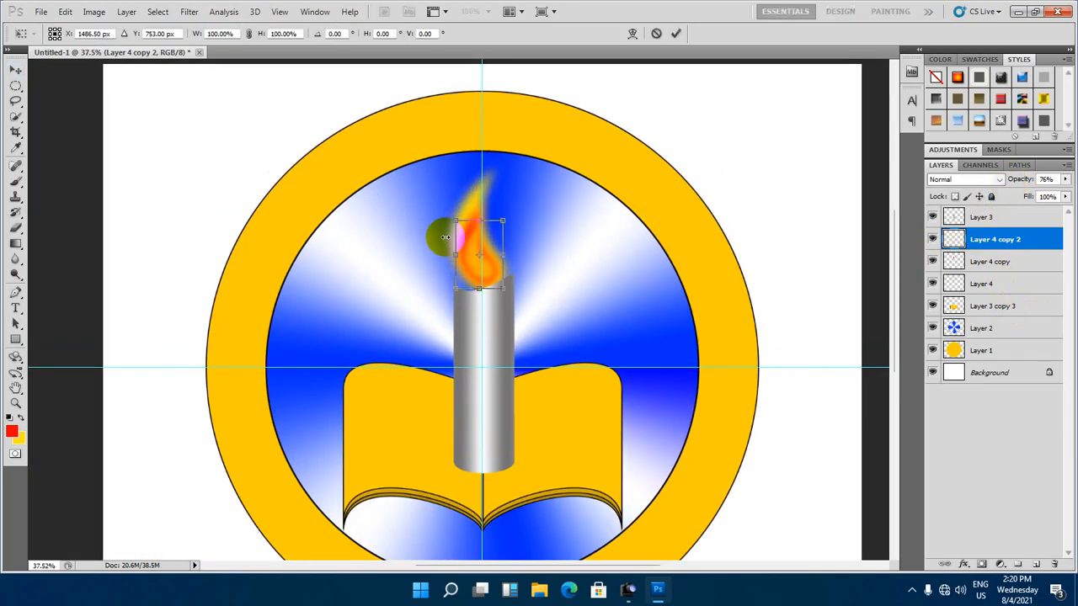
drag(503, 219, 521, 211)
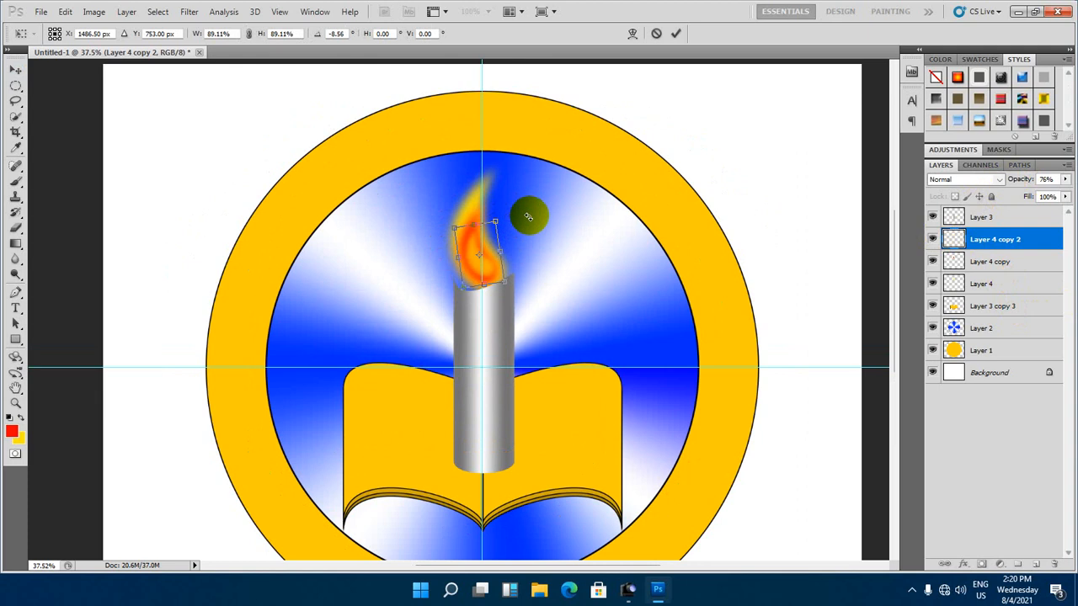
key(Down)
key(Down)
key(Down)
key(Down)
key(Down)
key(Down)
key(Down)
key(Down)
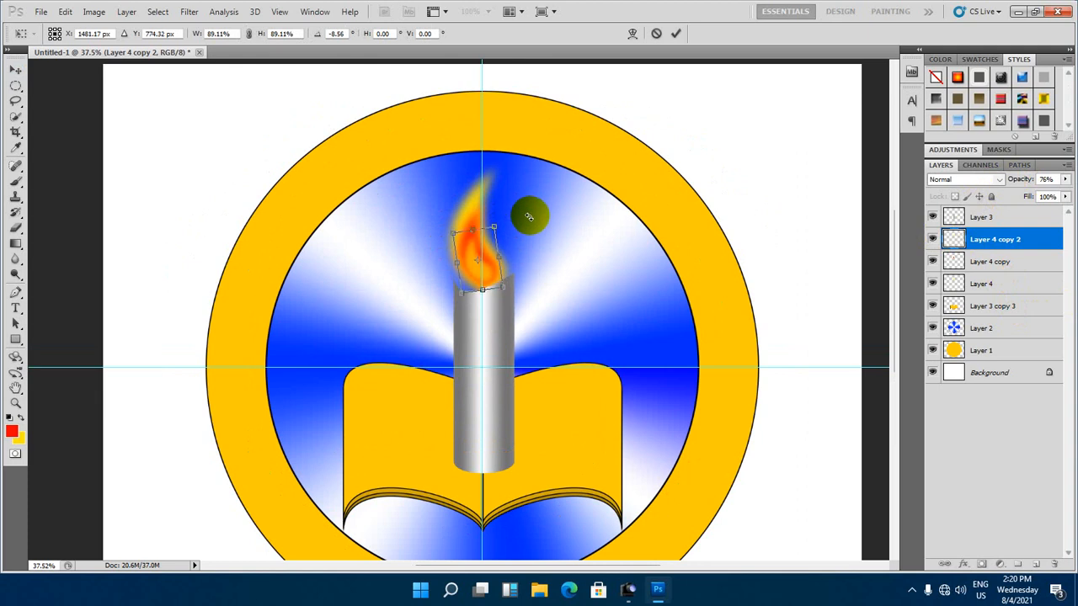
drag(530, 218, 539, 226)
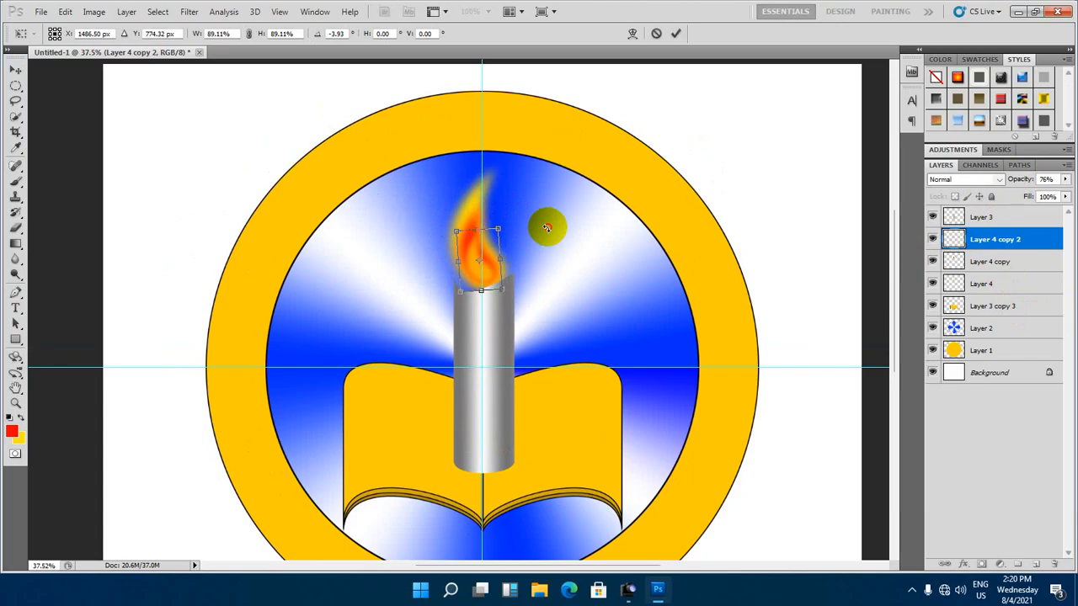
click(675, 33)
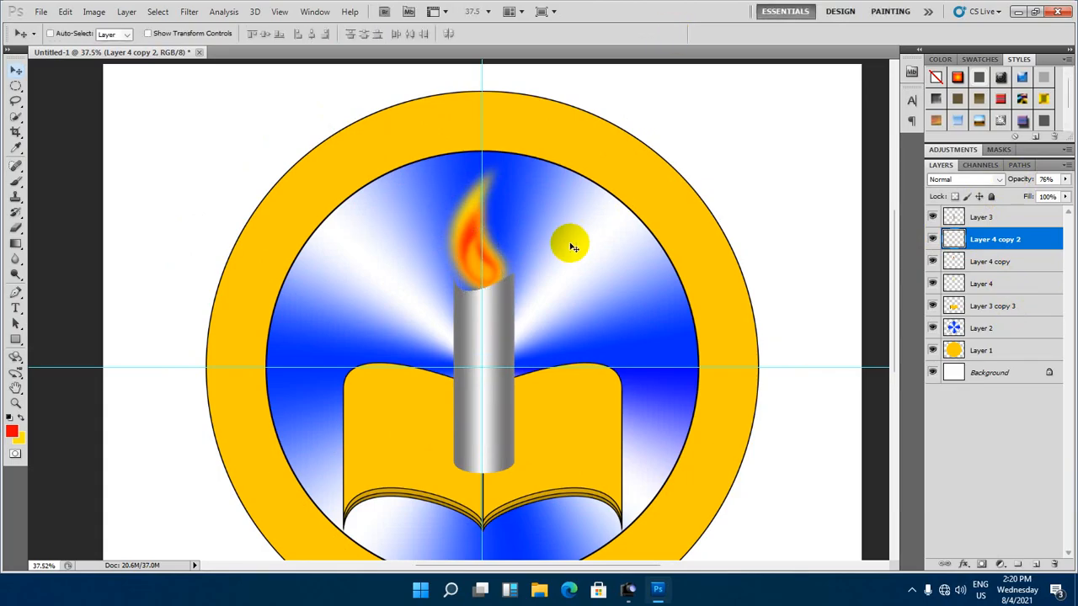
scroll(569, 242, down, 1)
scroll(513, 218, up, 1)
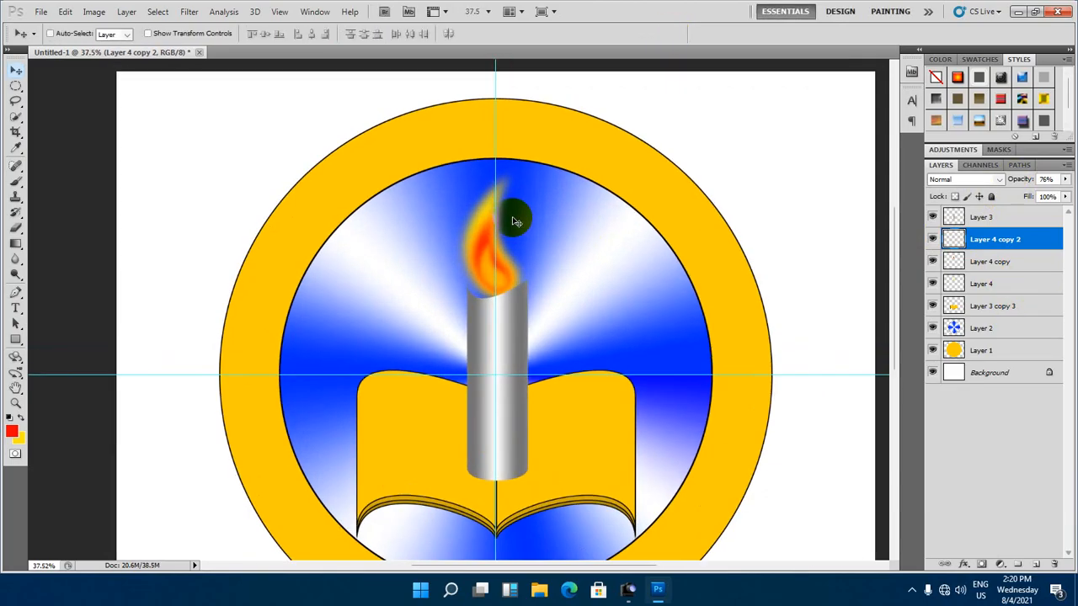
Check the outer yellow flame on Layer 4 by toggling its visibility, and scale it to about 117% wide and 105% high
click(976, 261)
click(977, 284)
click(933, 284)
click(933, 284)
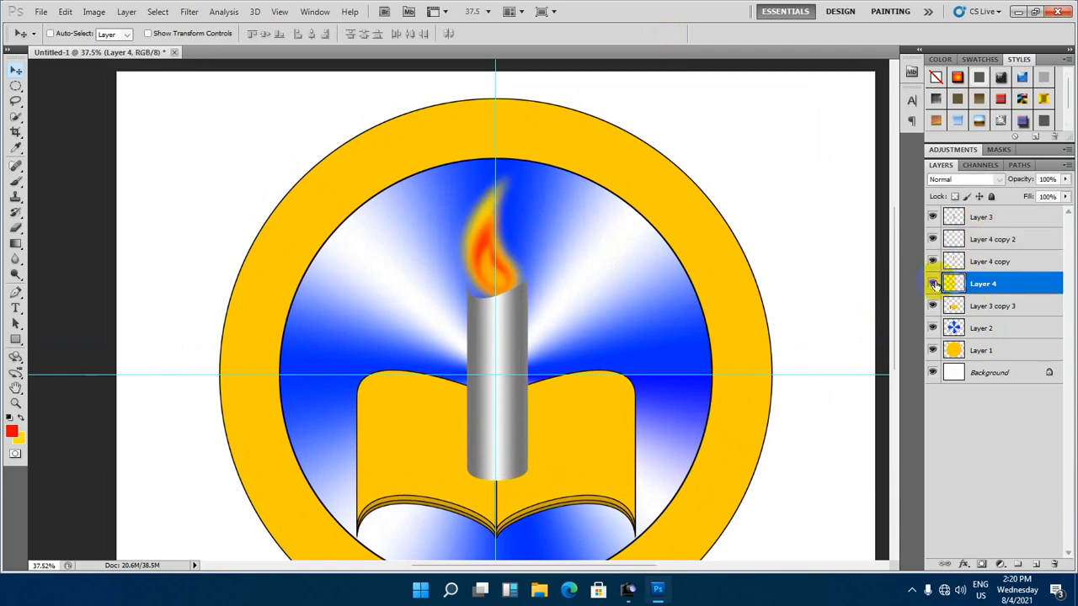
click(932, 285)
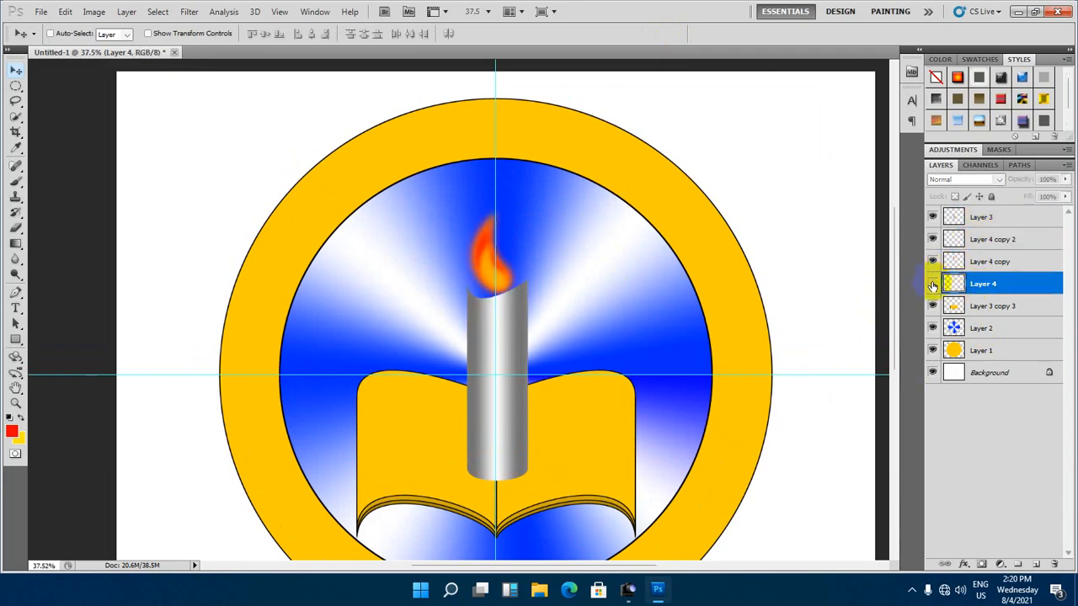
click(932, 285)
key(ctrl+t)
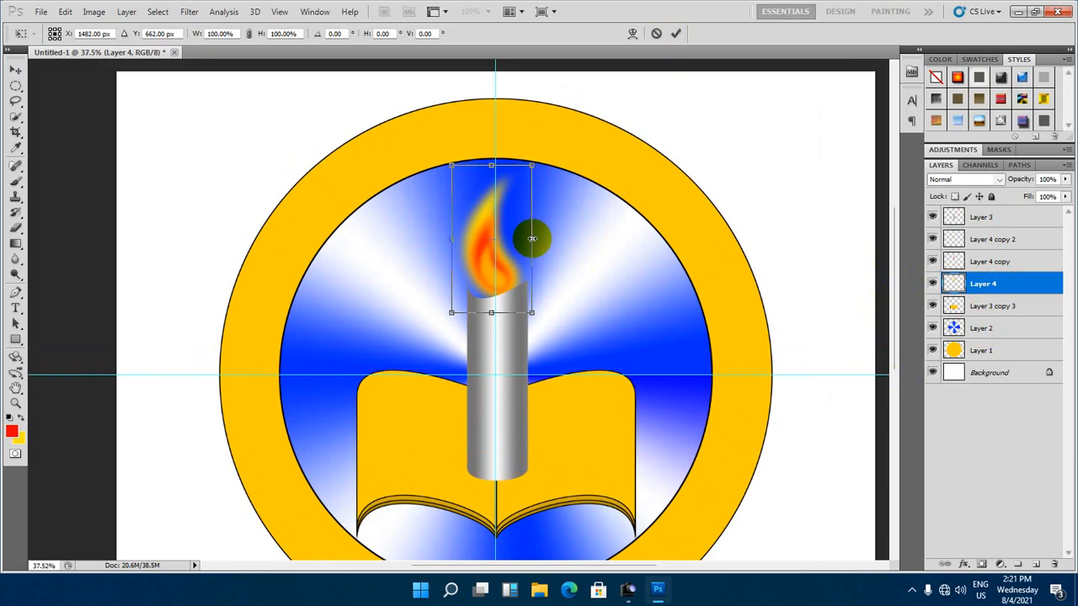
drag(532, 239, 539, 237)
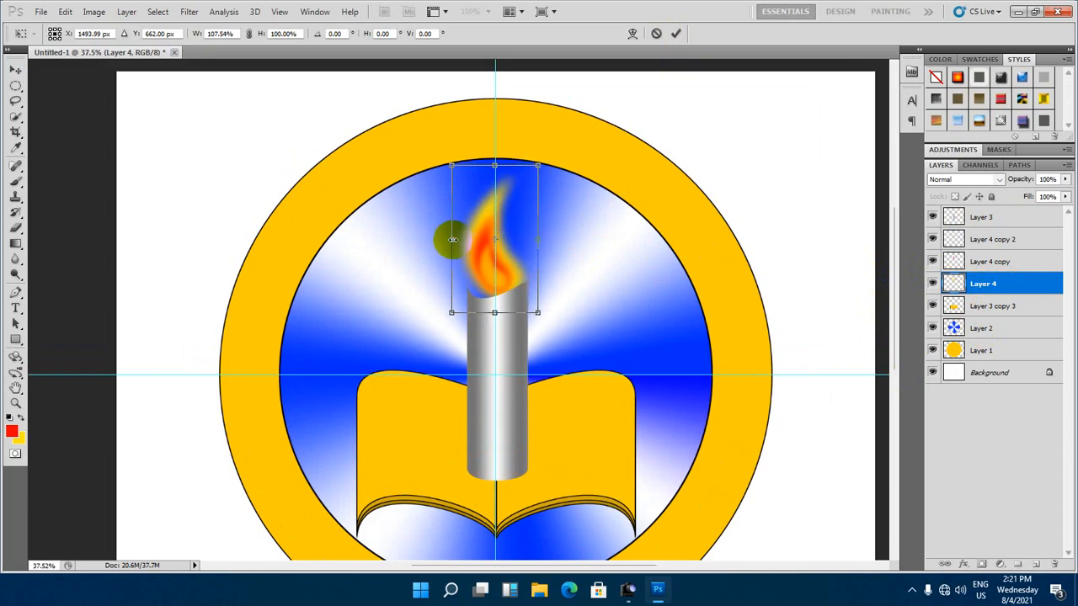
drag(451, 238, 447, 240)
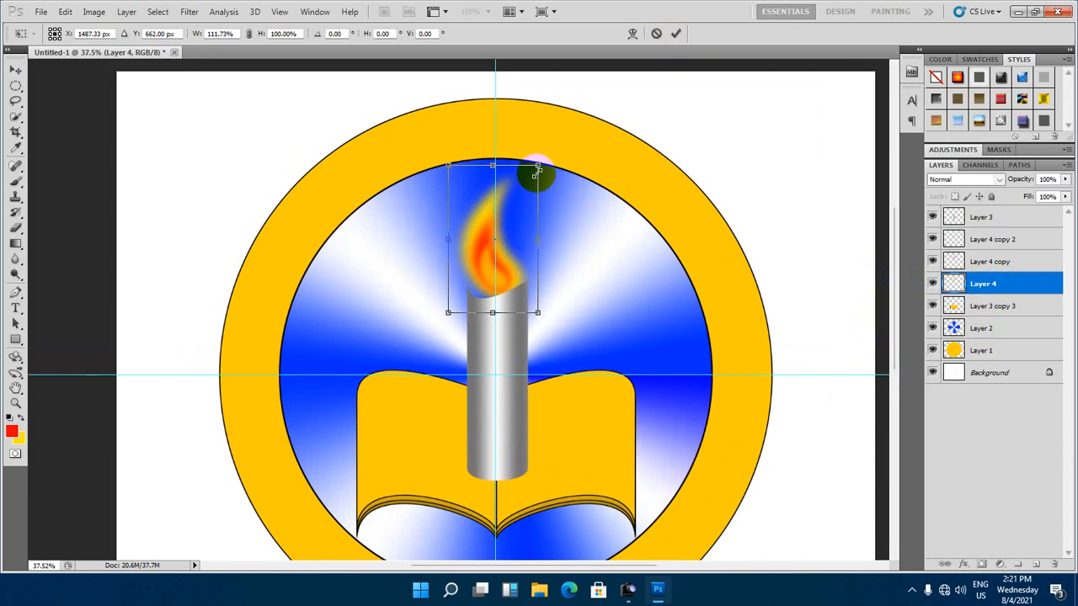
drag(537, 165, 541, 159)
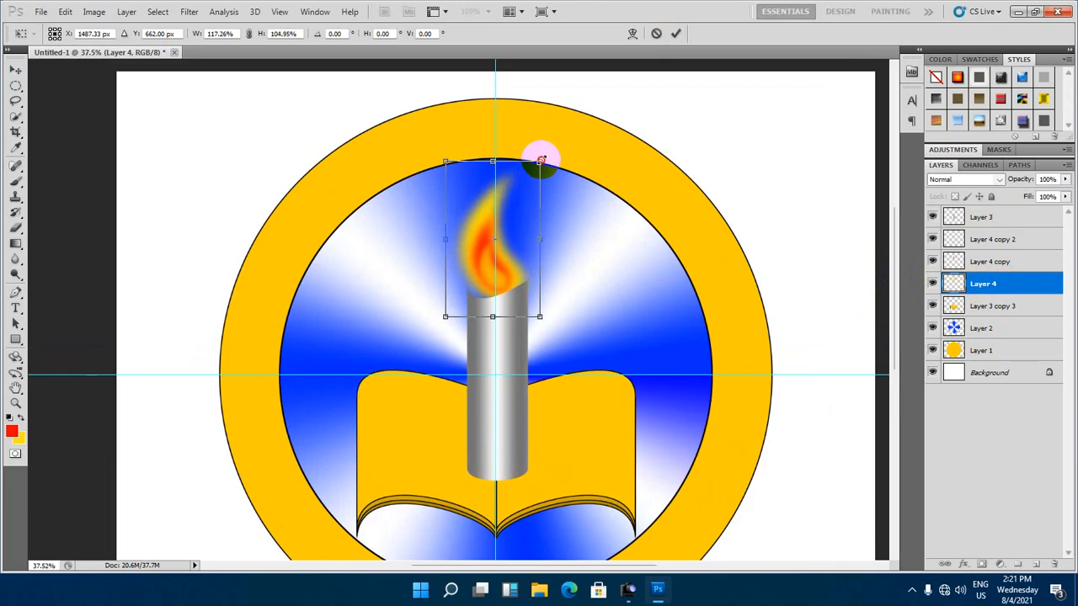
click(676, 33)
scroll(534, 289, down, 1)
scroll(505, 261, up, 1)
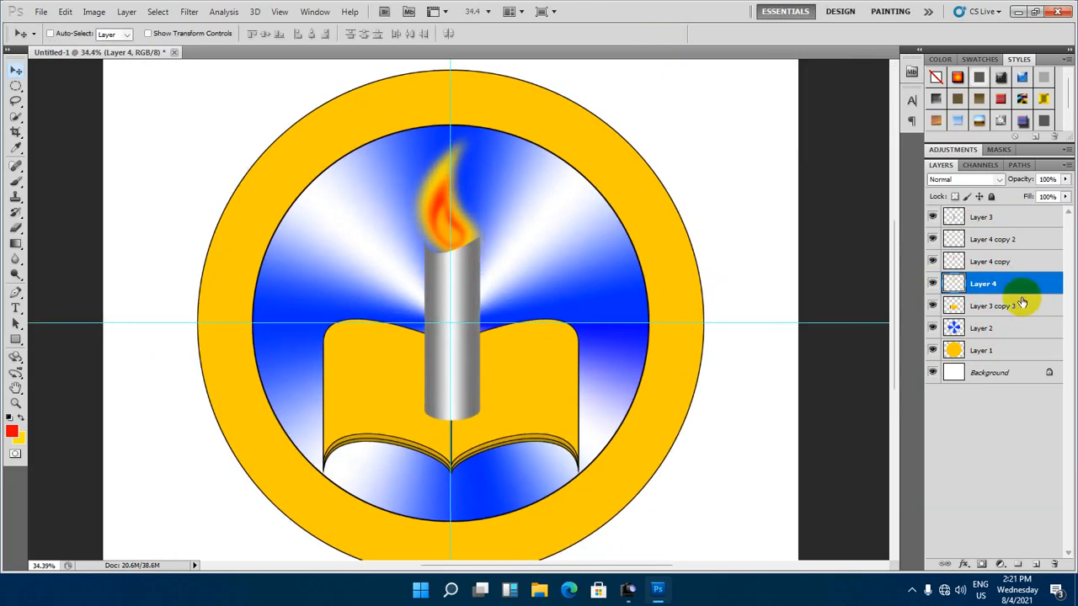
Scale the three flame layers together to about 82% and move them down onto the candle's top
shift+click(989, 240)
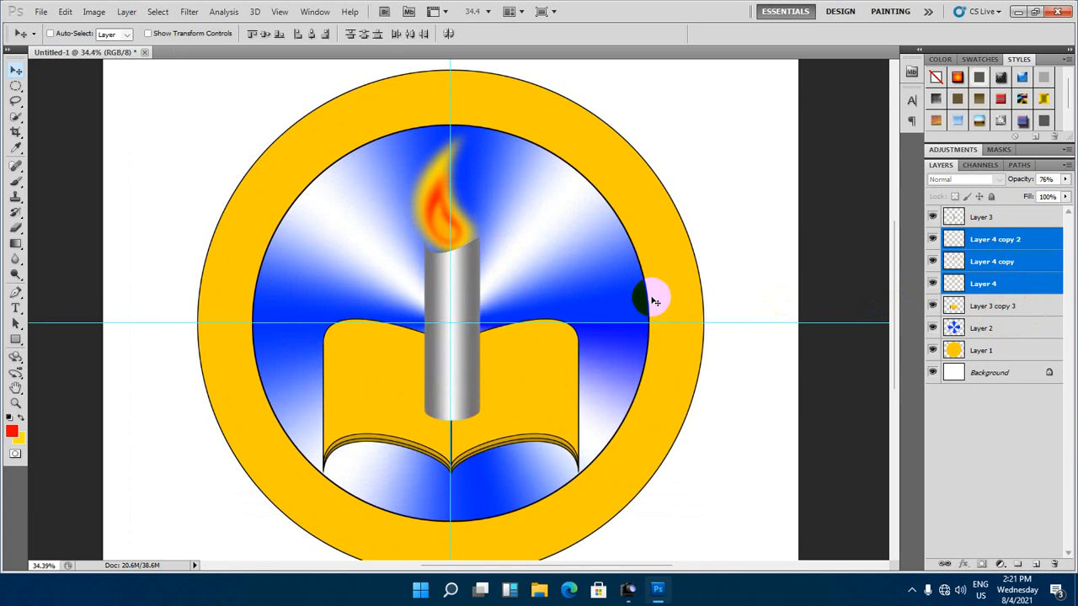
key(ctrl+t)
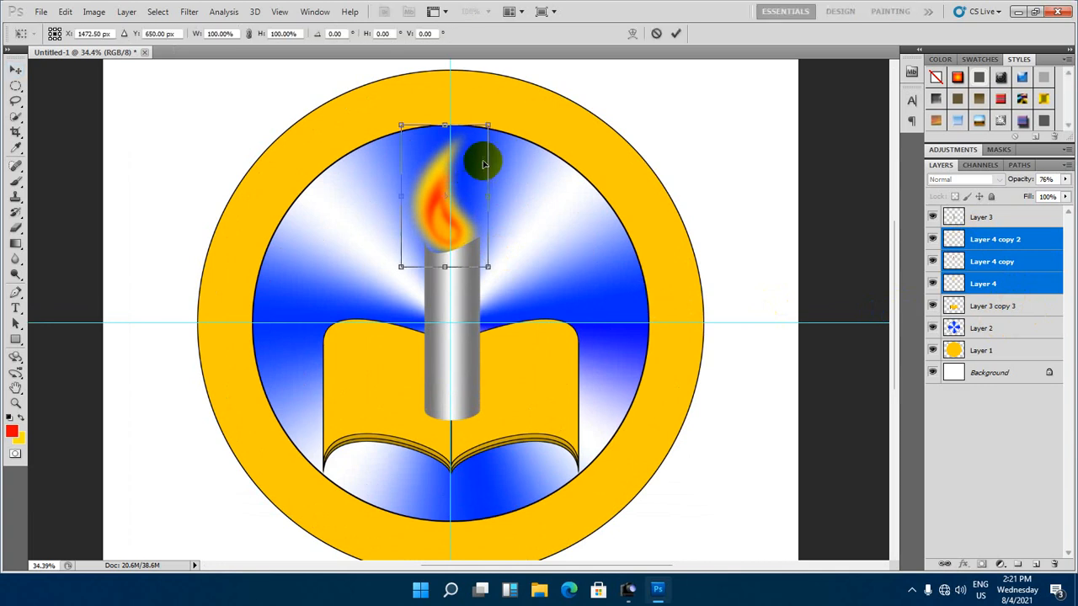
drag(496, 111, 477, 138)
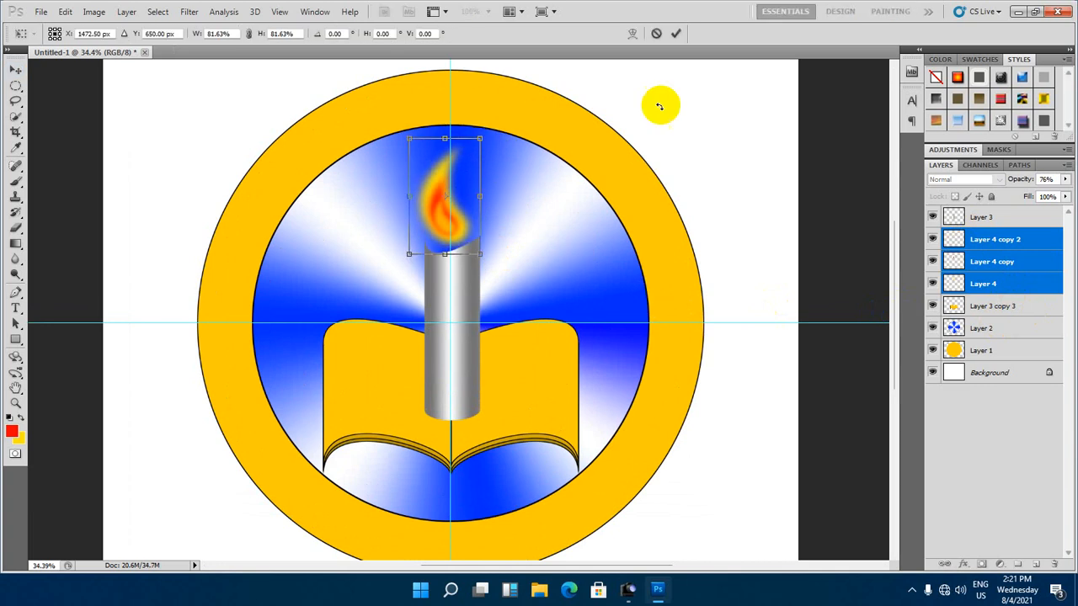
click(676, 33)
scroll(487, 189, up, 1)
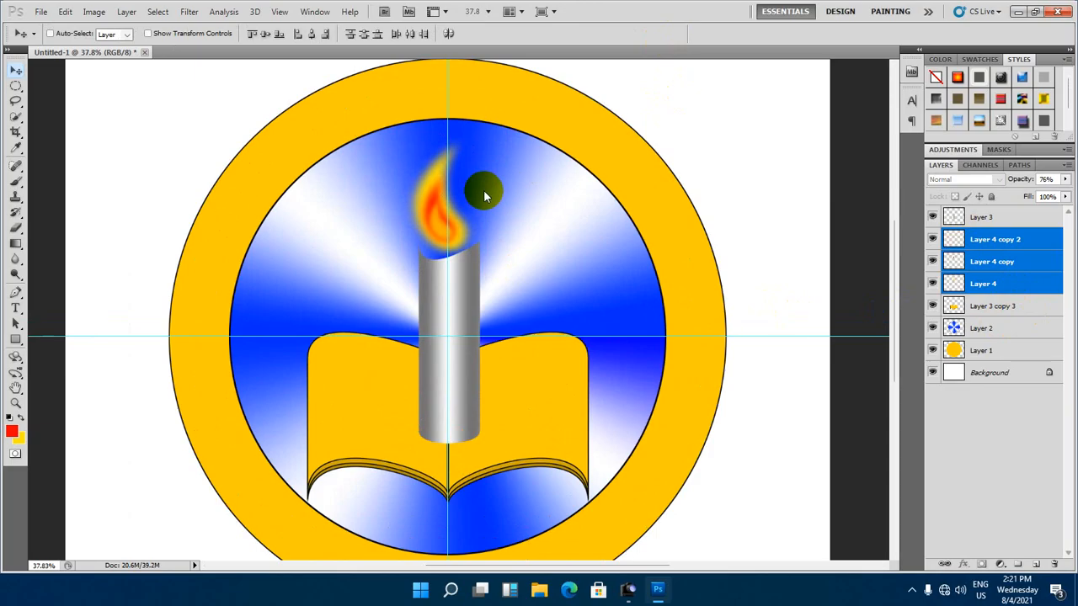
key(shift+Down)
key(shift+Down)
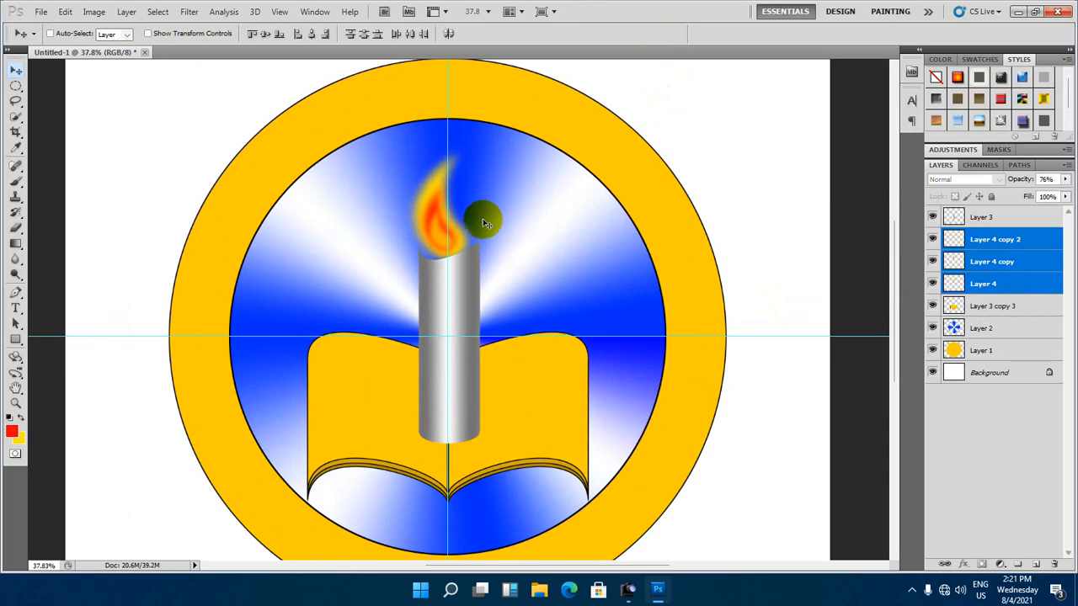
Switch to ACDSee to compare the flame with the reference logo, and return to the whole drawing in Photoshop
click(630, 591)
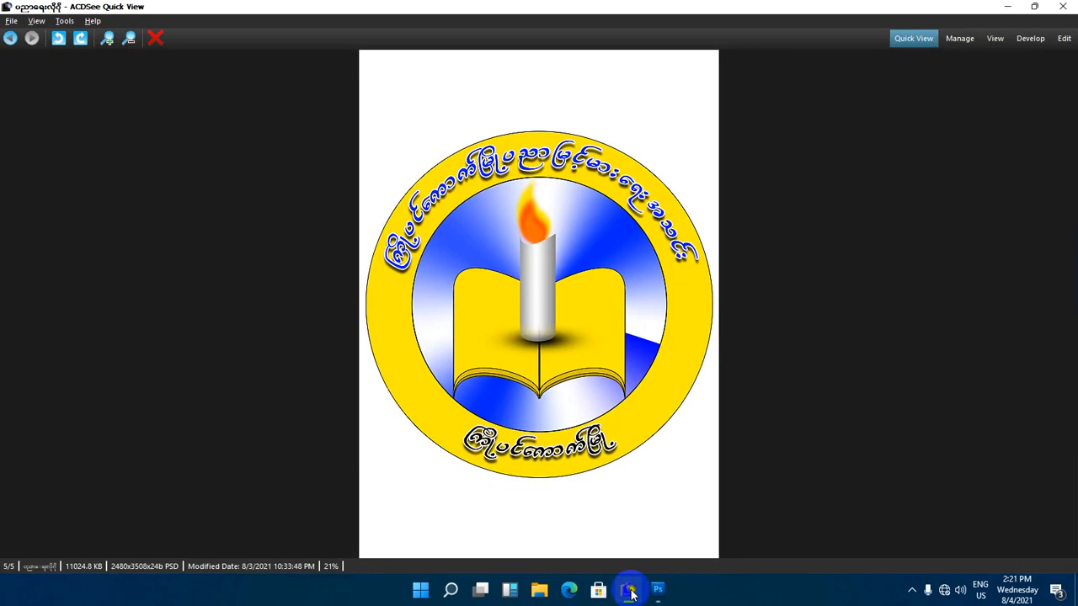
click(1008, 14)
scroll(496, 240, down, 3)
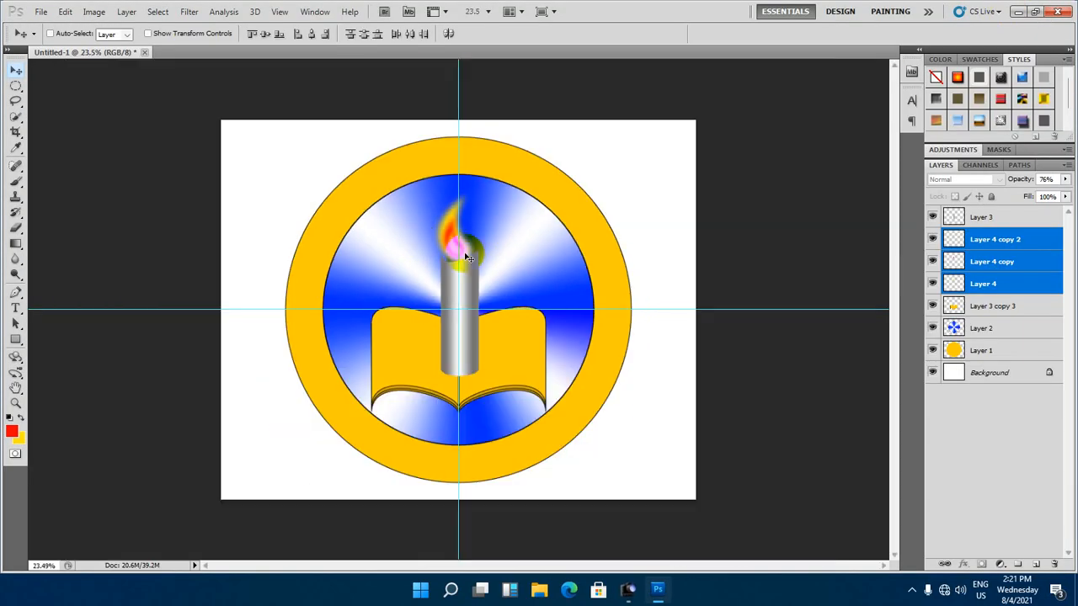
Rotate the three flame layers together 3° counterclockwise above the candle
scroll(406, 242, up, 2)
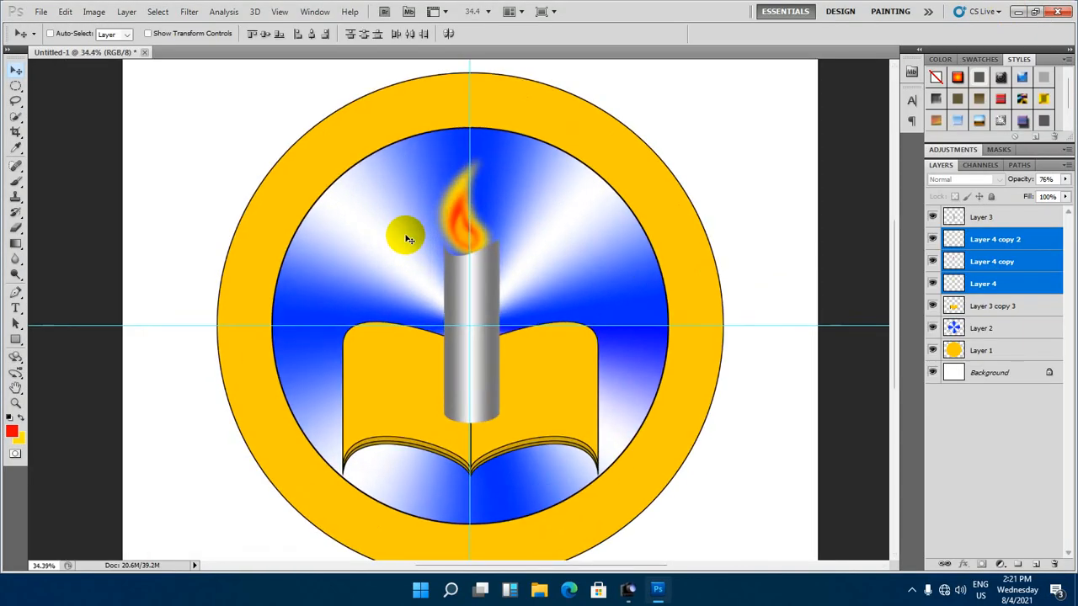
key(ctrl+t)
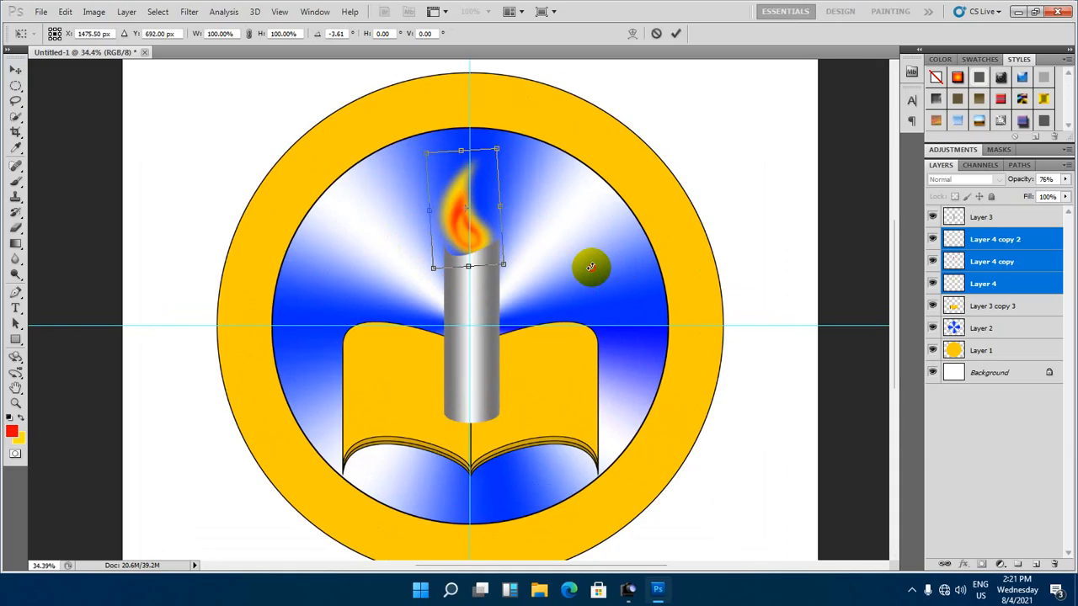
drag(590, 266, 592, 260)
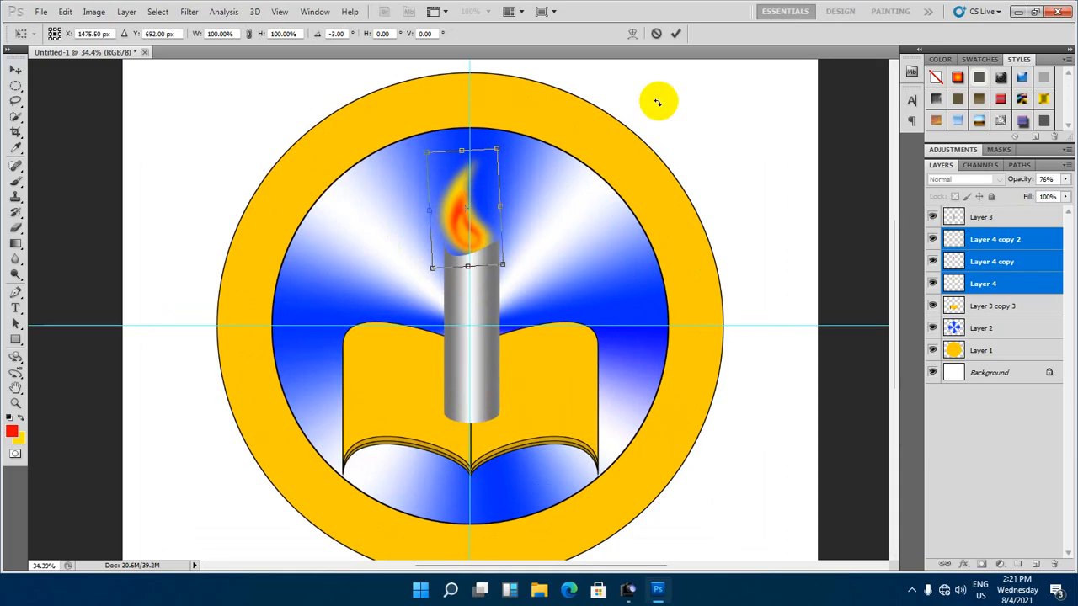
click(675, 33)
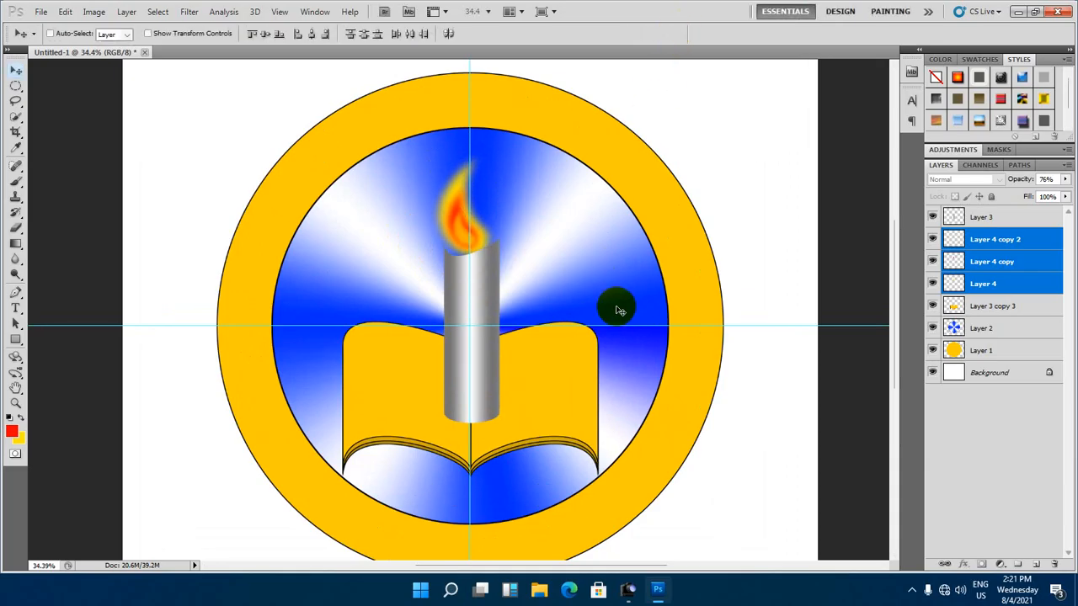
scroll(578, 289, up, 1)
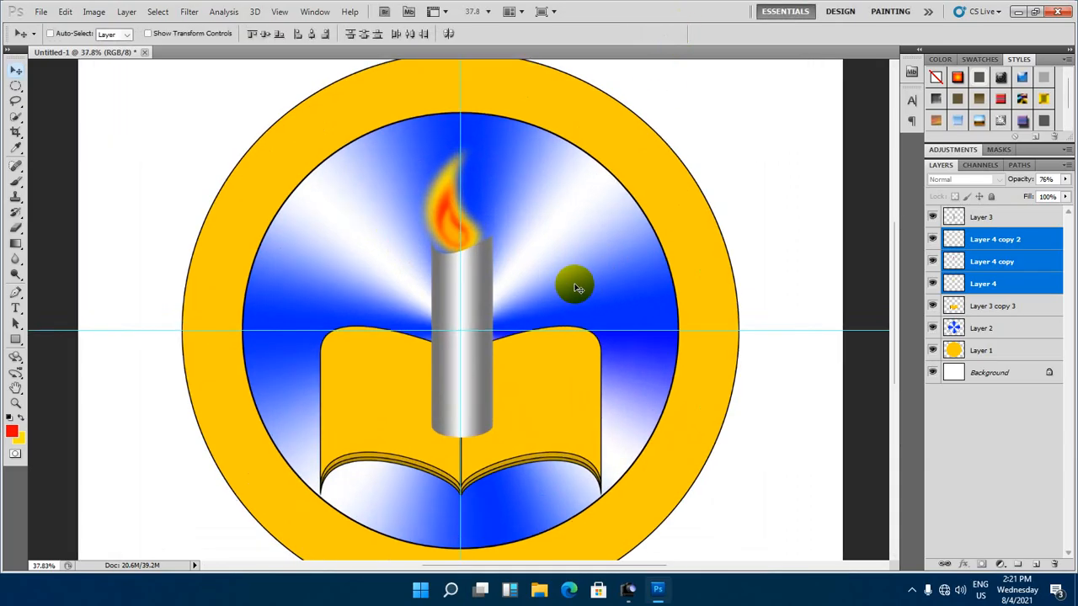
scroll(577, 289, down, 3)
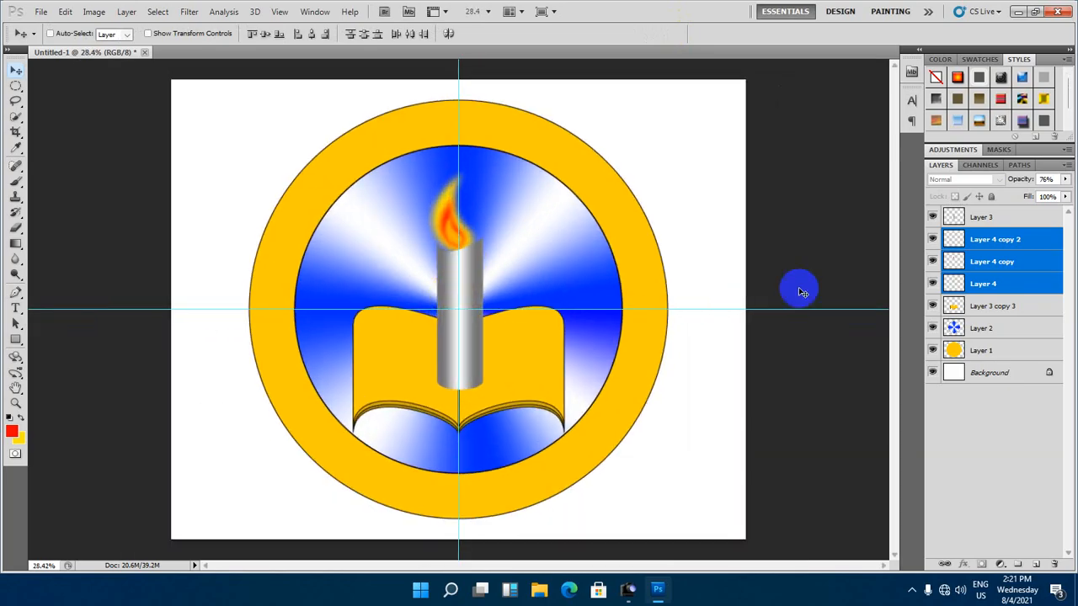
Scale the candle and flame layers together to about 106%, move them up, and nudge them left to centre the candle on the vertical guide
ctrl+click(985, 220)
key(ctrl+t)
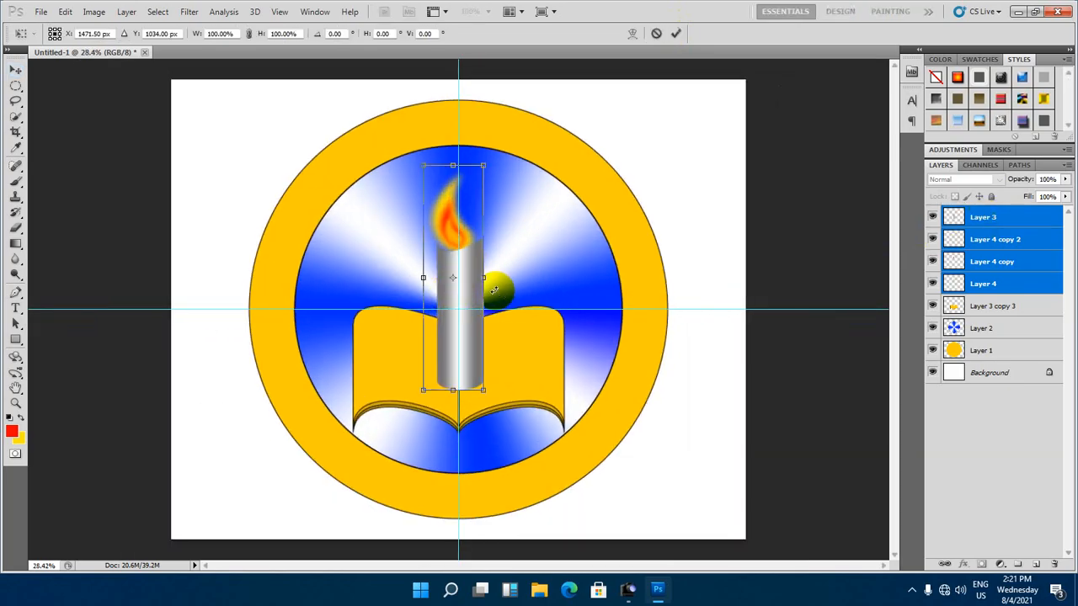
mouse_move(483, 165)
mouse_down()
mouse_move(500, 151)
mouse_move(484, 158)
mouse_up()
drag(471, 275, 474, 265)
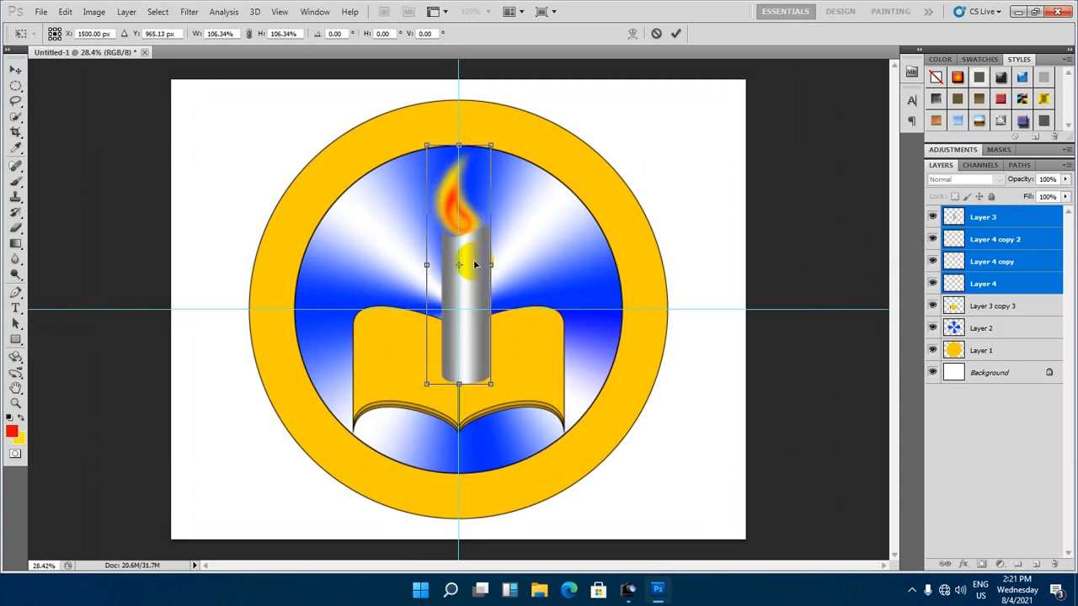
key(Left)
key(Left)
key(Left)
key(Left)
key(Left)
key(Left)
key(Left)
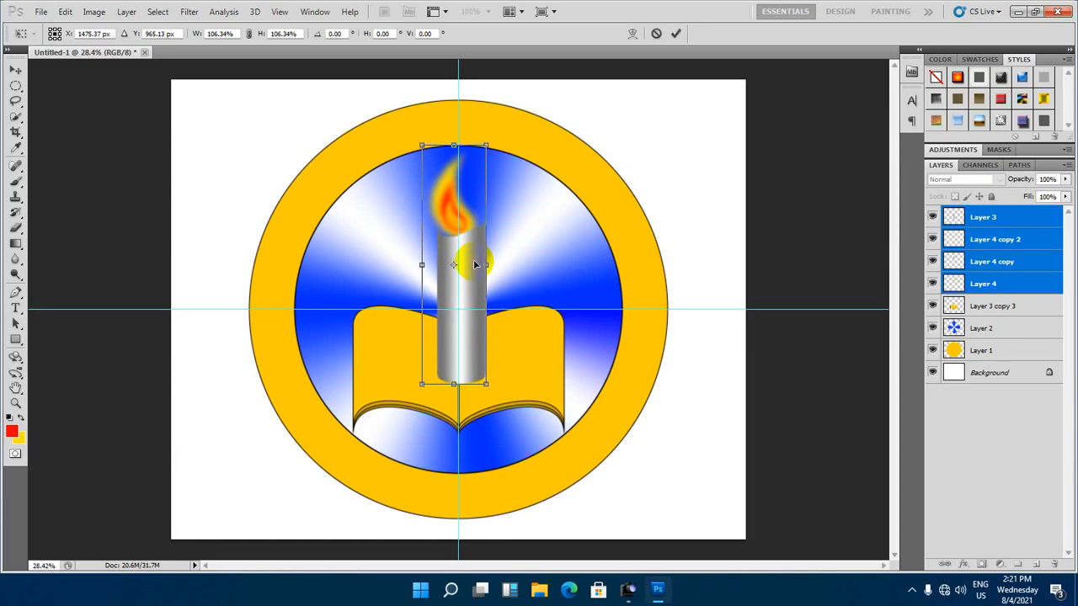
click(676, 33)
scroll(497, 295, down, 1)
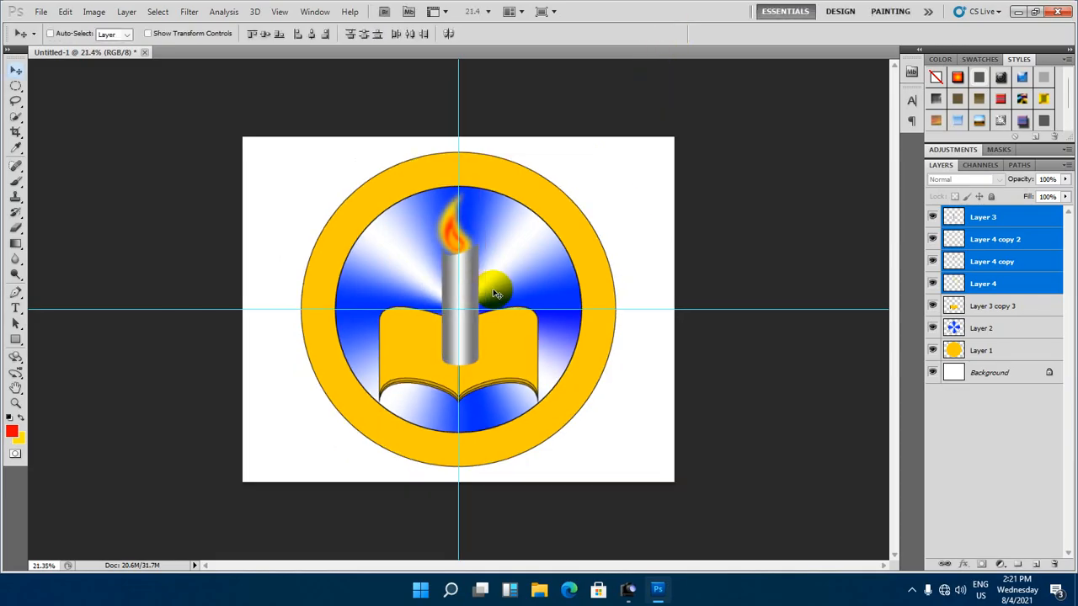
scroll(478, 293, up, 1)
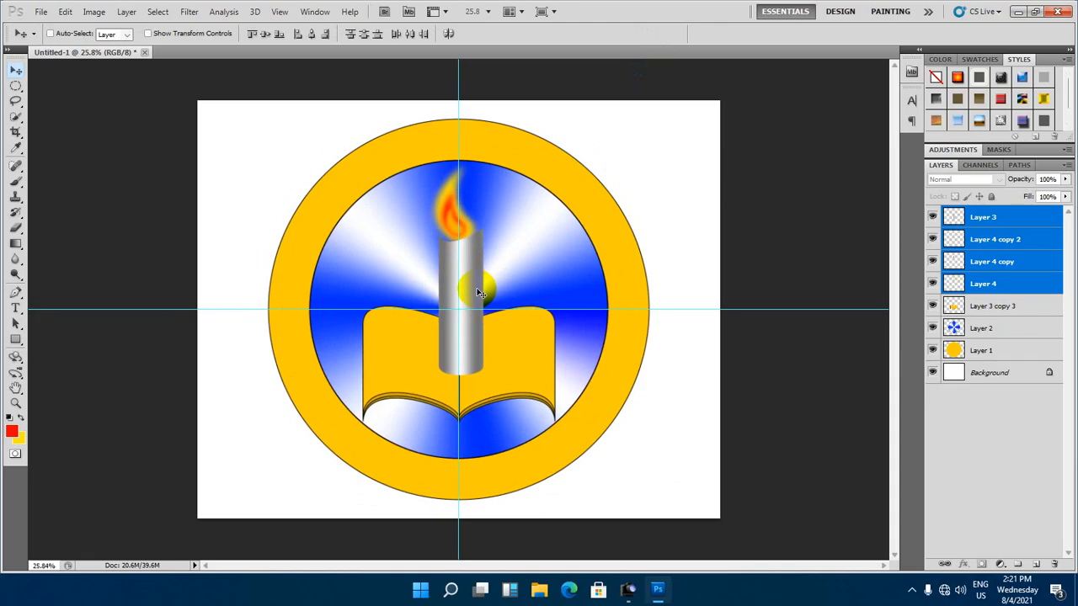
scroll(479, 293, down, 1)
scroll(455, 261, up, 1)
scroll(454, 261, up, 1)
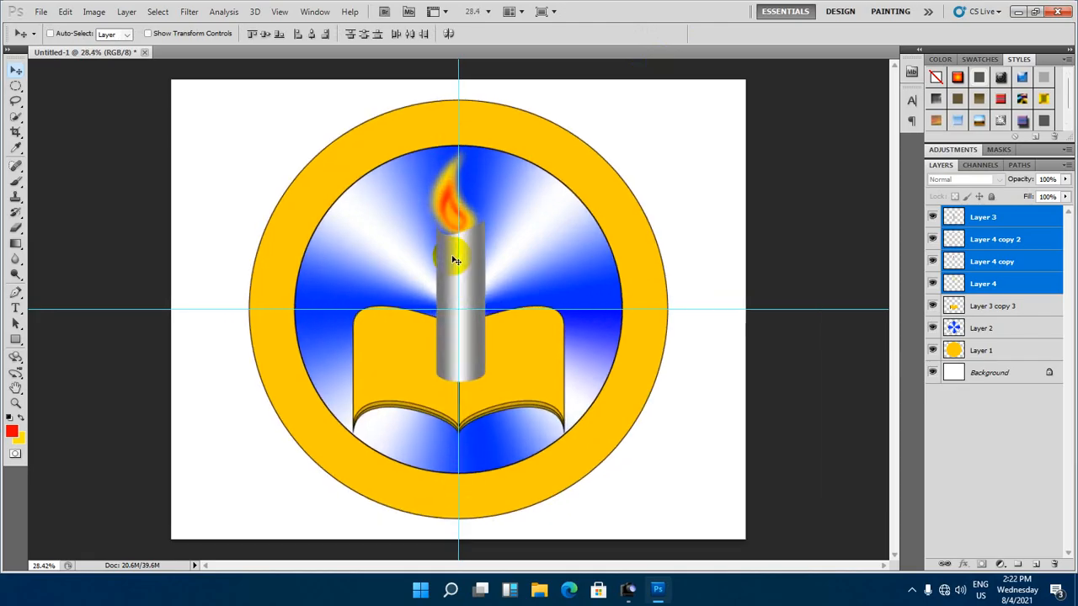
scroll(455, 261, down, 1)
scroll(455, 262, up, 1)
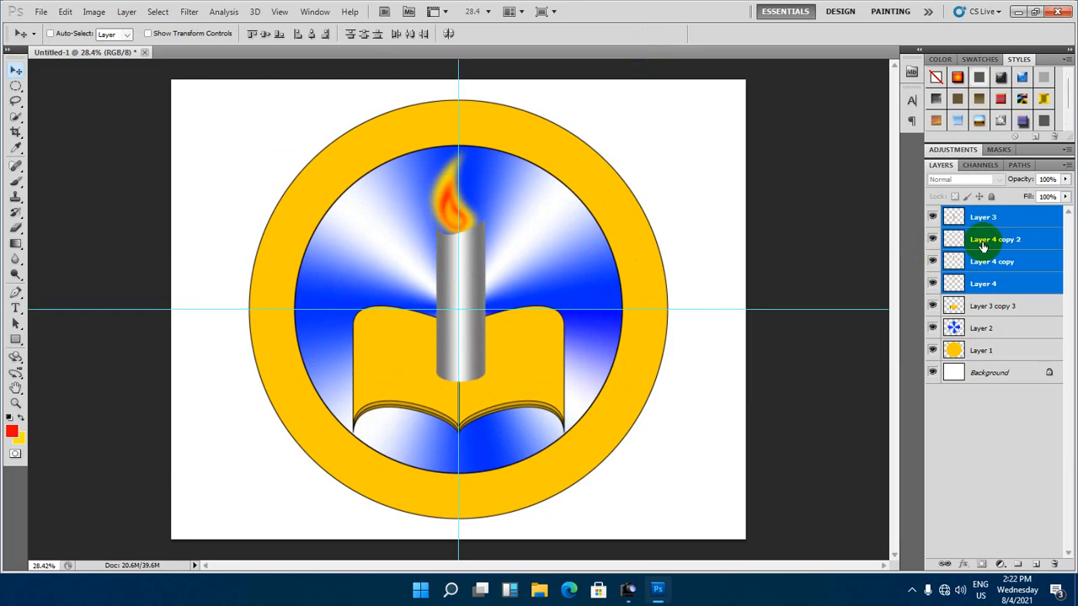
Merge Layer 4 copy 2, Layer 4 copy and Layer 4 into one flame layer, and check the flame and candle layers by toggling their visibility
click(982, 244)
click(982, 219)
click(986, 245)
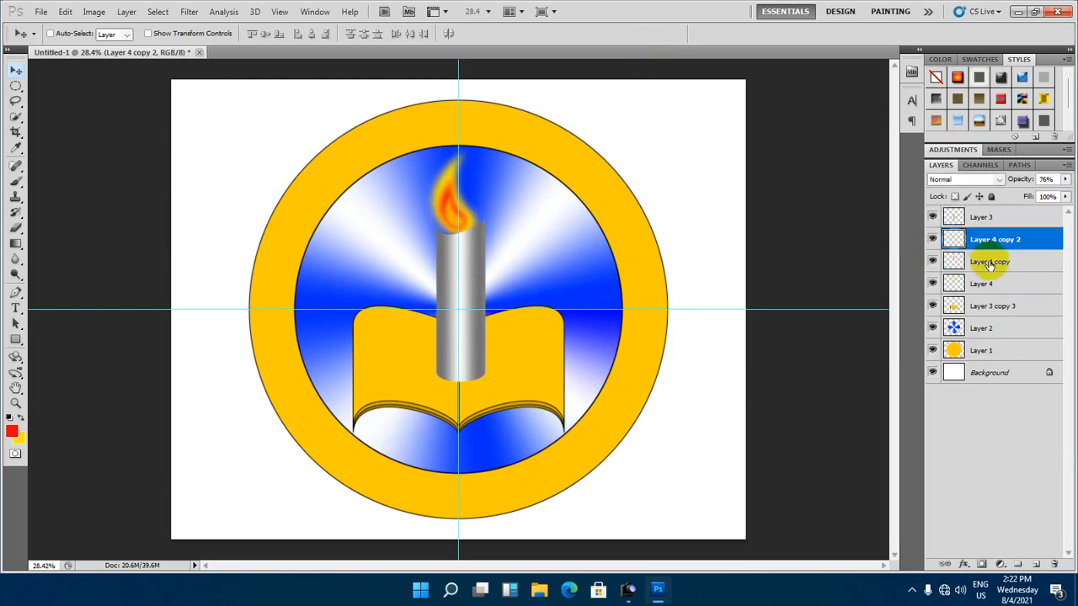
shift+click(987, 264)
shift+click(980, 286)
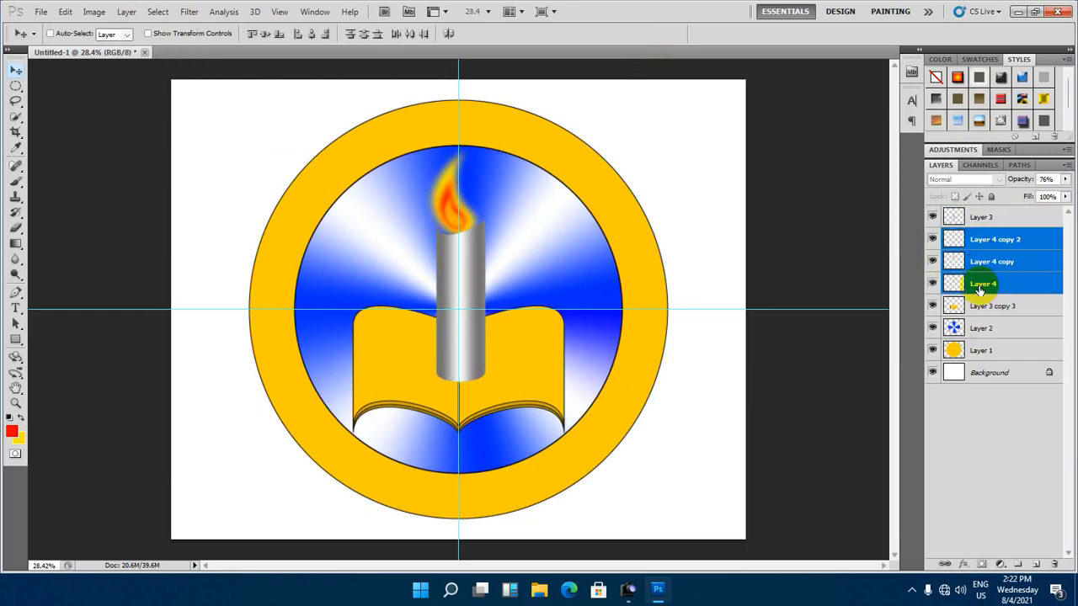
key(ctrl+e)
click(932, 239)
click(932, 239)
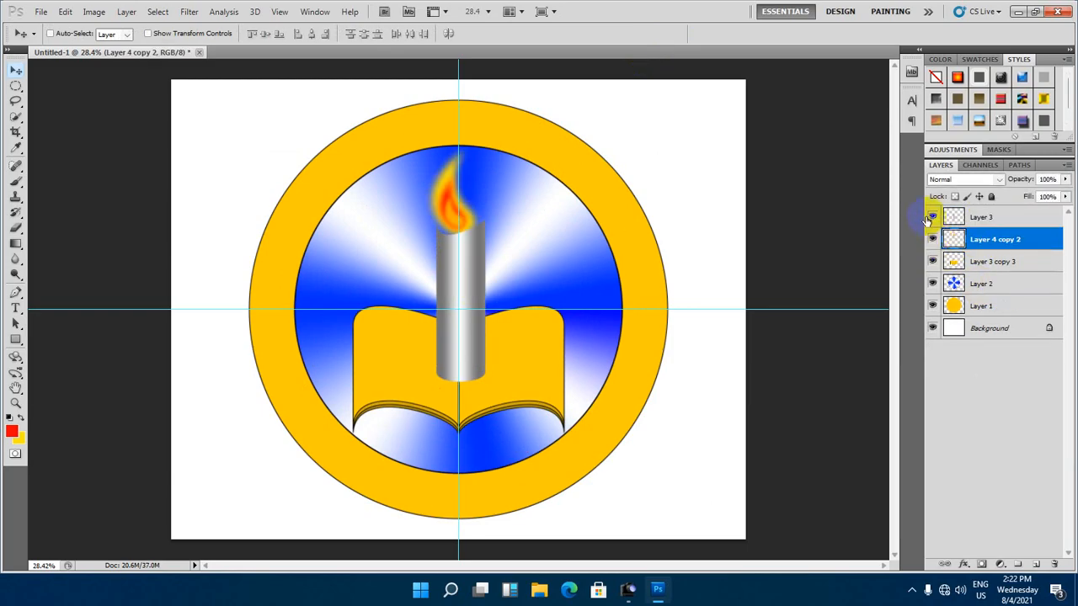
click(931, 218)
click(932, 218)
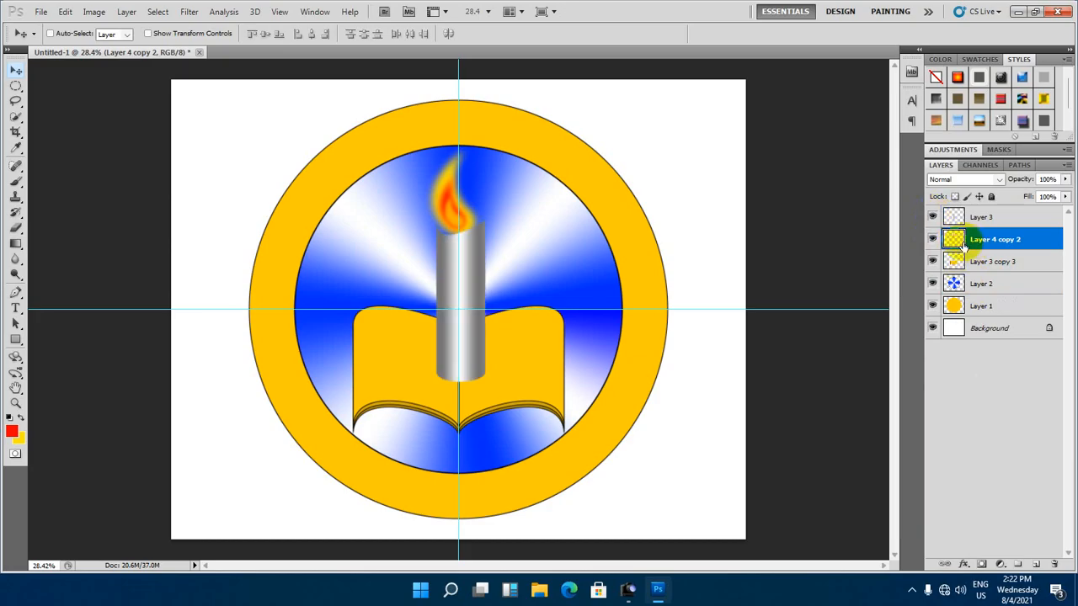
Apply a Gaussian Blur with a radius of about 1.2 pixels to the merged flame layer
click(189, 12)
mouse_move(253, 149)
click(364, 210)
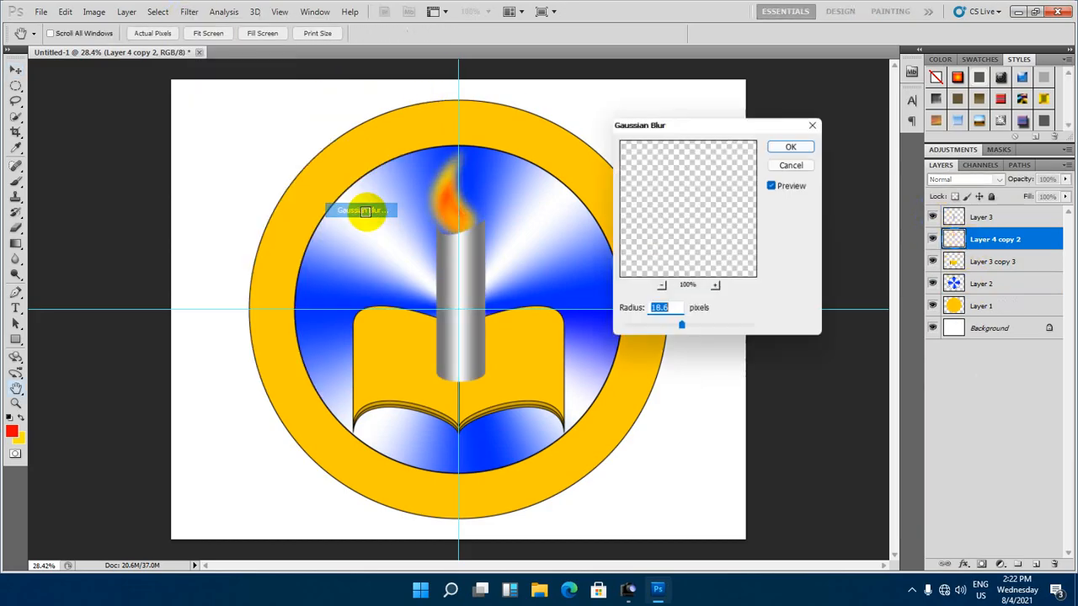
drag(681, 325, 652, 330)
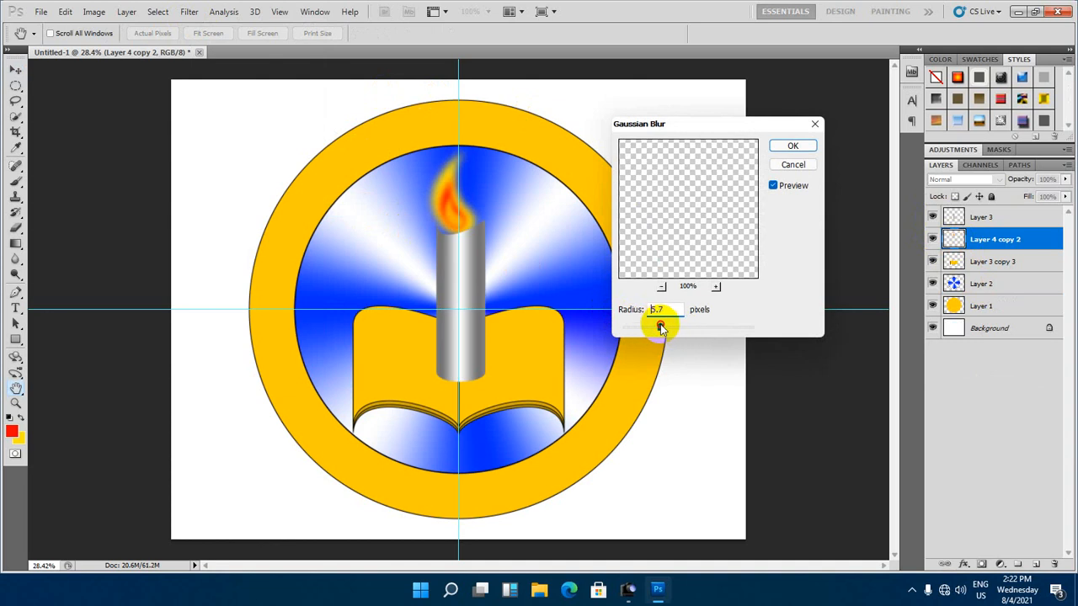
drag(671, 329, 622, 328)
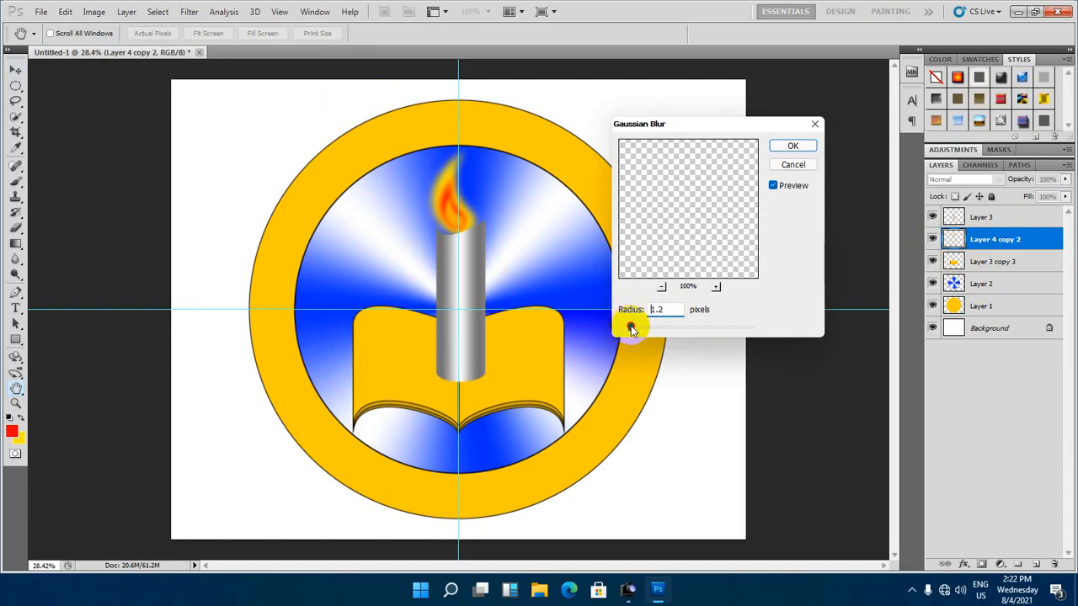
click(782, 149)
key(v)
scroll(548, 234, down, 1)
scroll(430, 196, up, 1)
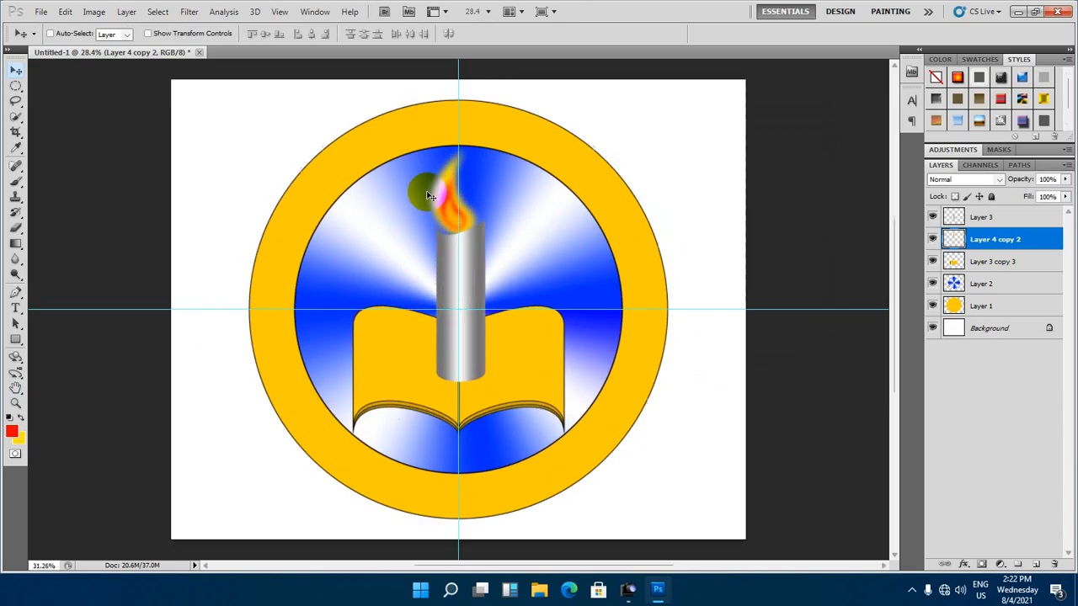
scroll(429, 195, up, 2)
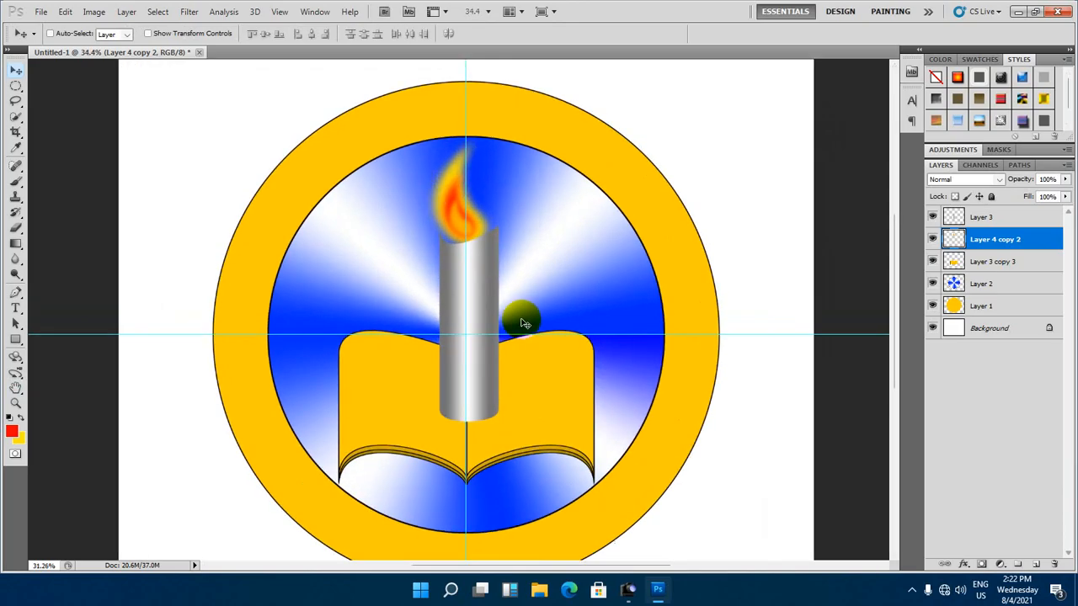
scroll(522, 322, down, 2)
Add a new layer directly above the merged flame layer and set the foreground colour to black
click(960, 219)
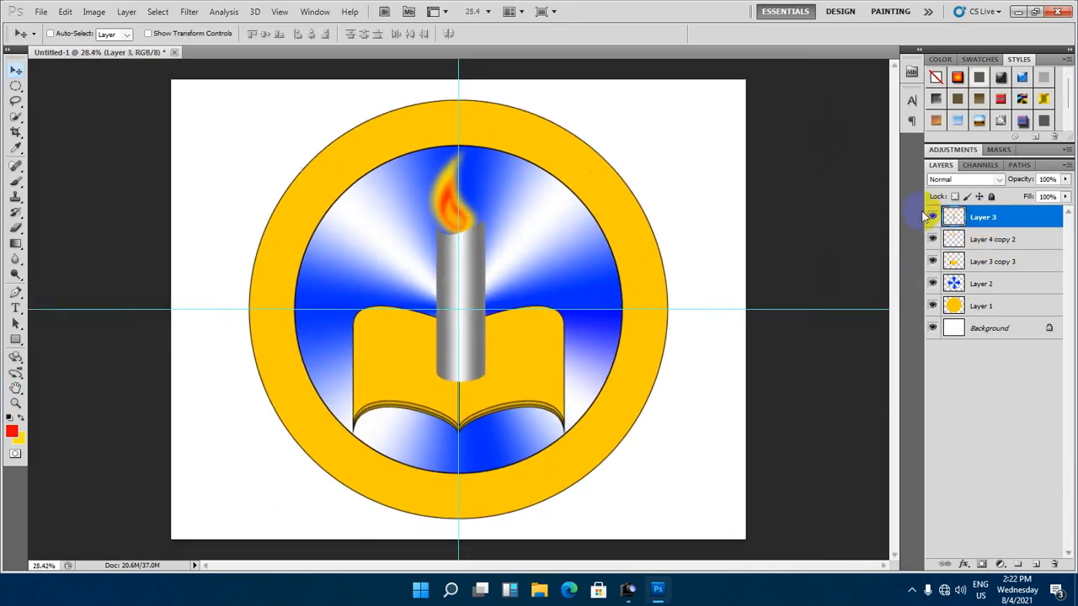
click(981, 239)
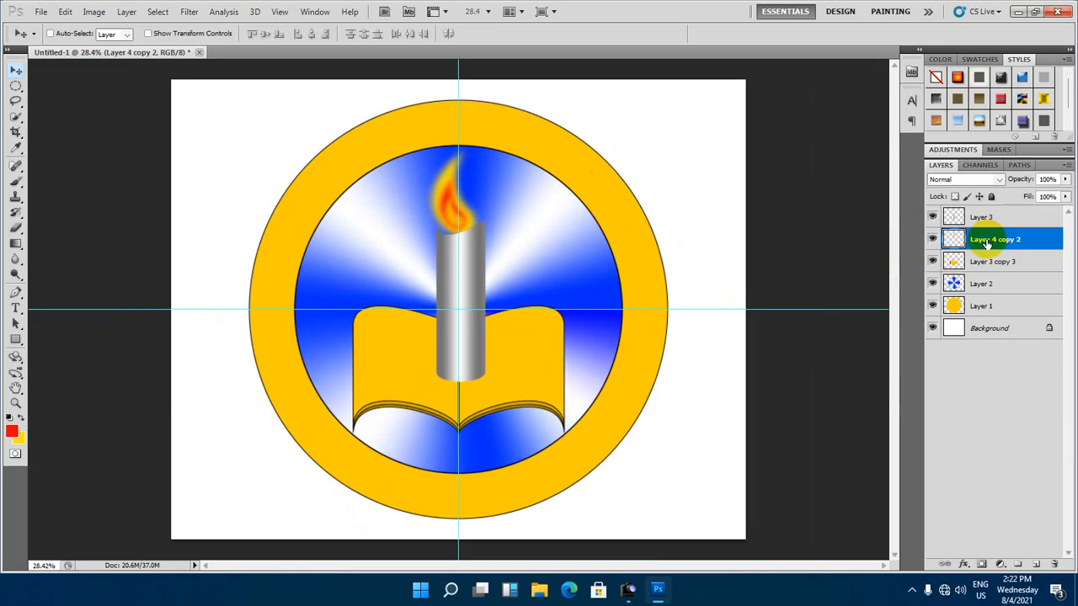
click(933, 239)
click(932, 239)
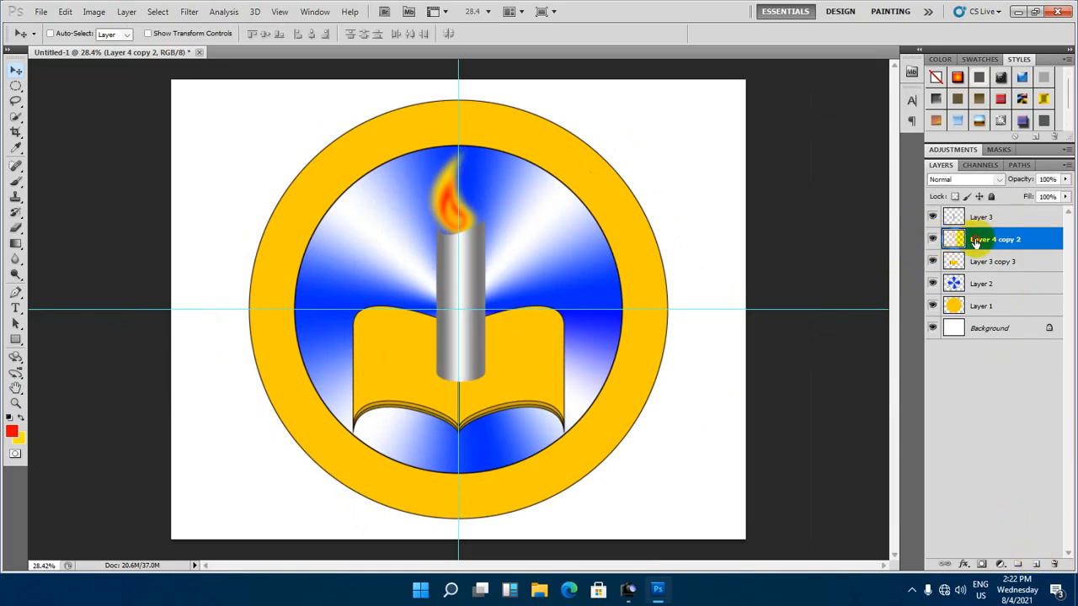
click(1035, 565)
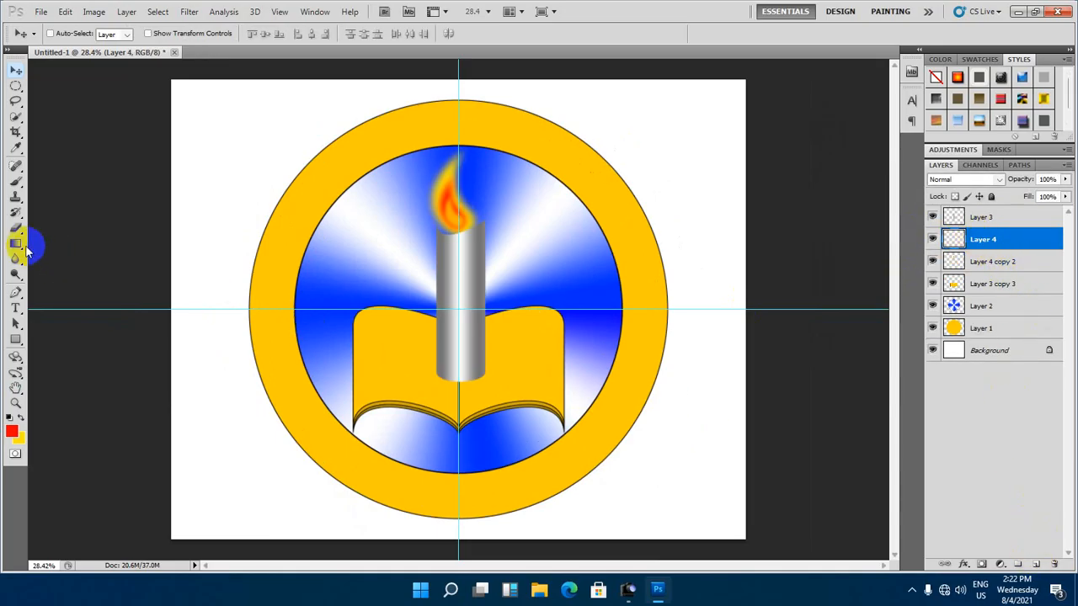
click(12, 431)
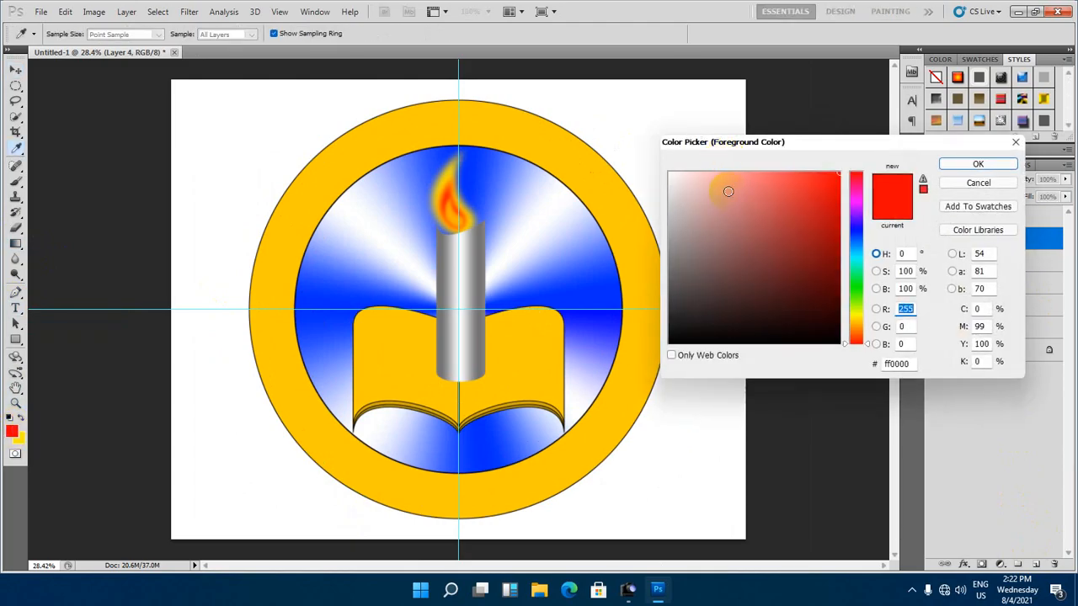
drag(728, 191, 679, 337)
click(951, 164)
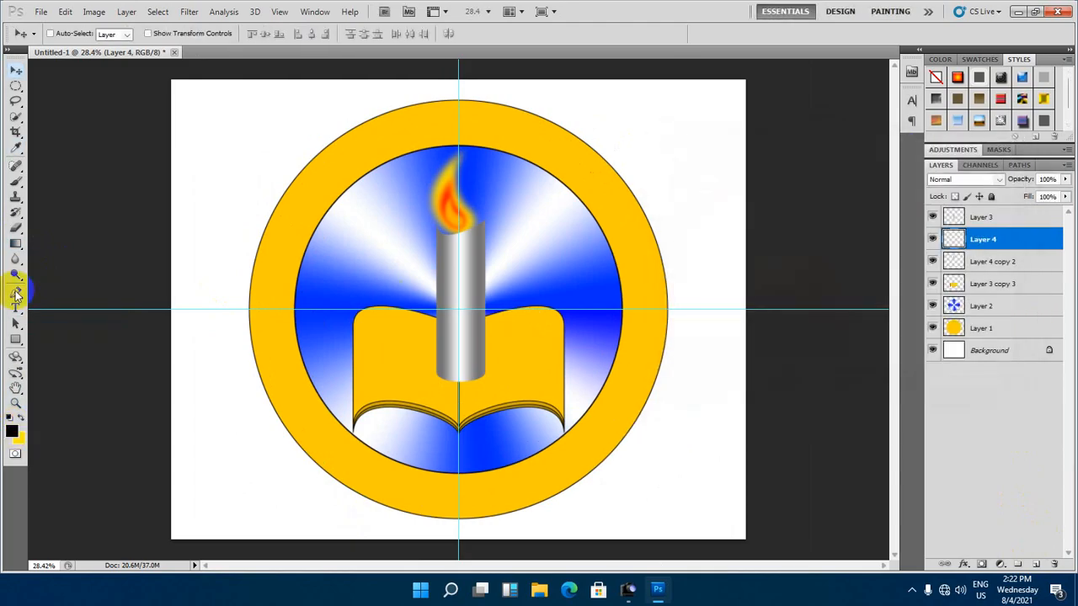
Paint one black dab at the candle's base with a soft round brush of size 250 and 0% hardness
drag(15, 181, 80, 181)
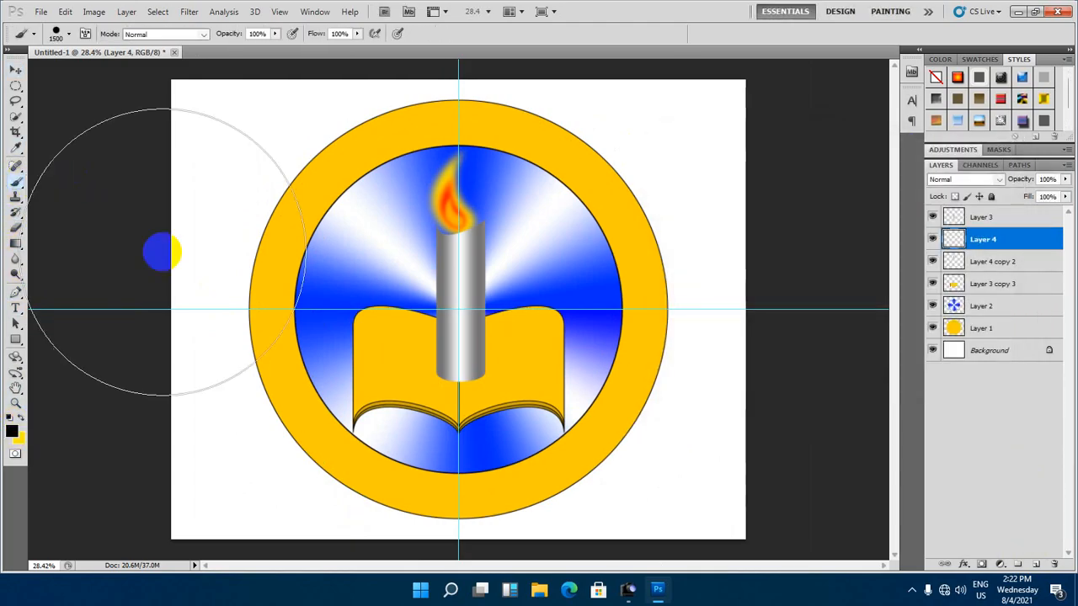
right_click(459, 204)
click(488, 279)
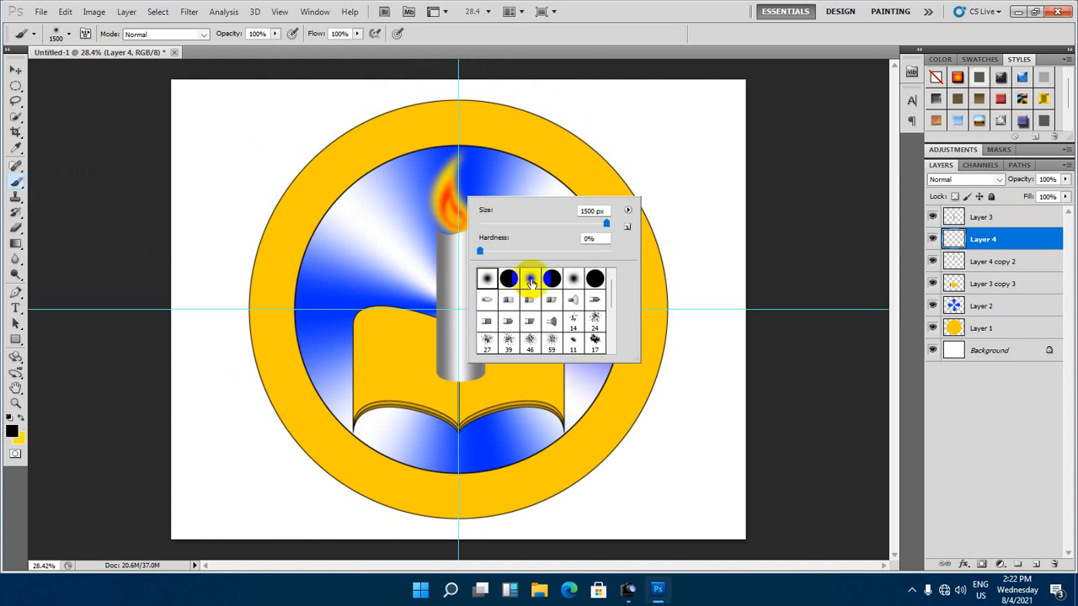
click(645, 20)
key(bracketleft)
key(bracketleft)
key(bracketleft)
key(bracketleft)
key(bracketleft)
key(bracketleft)
key(bracketleft)
key(bracketleft)
key(bracketleft)
key(bracketleft)
key(bracketleft)
key(bracketleft)
key(bracketleft)
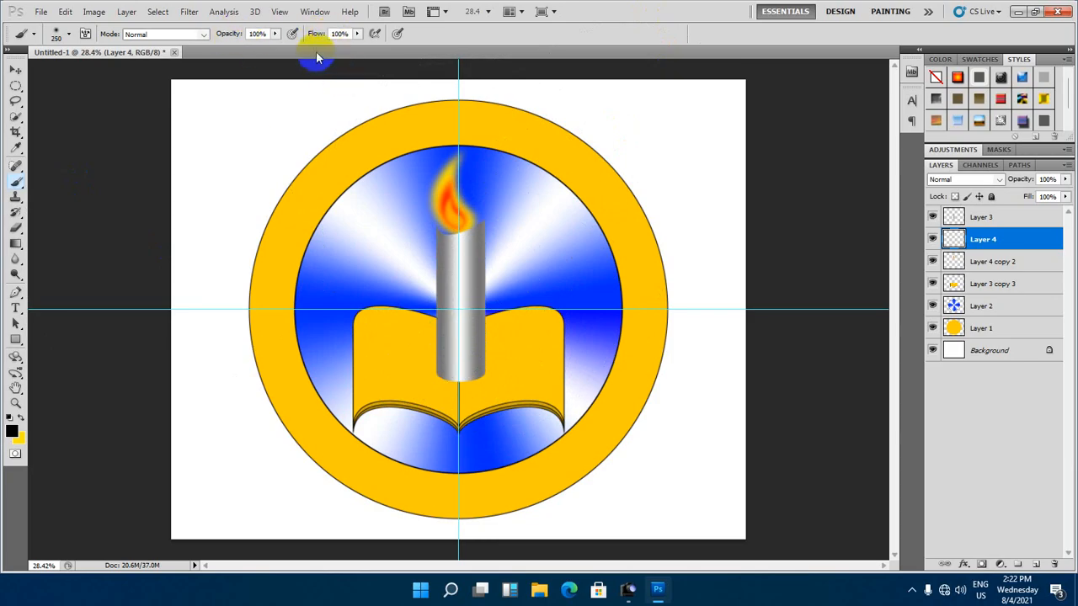
click(452, 402)
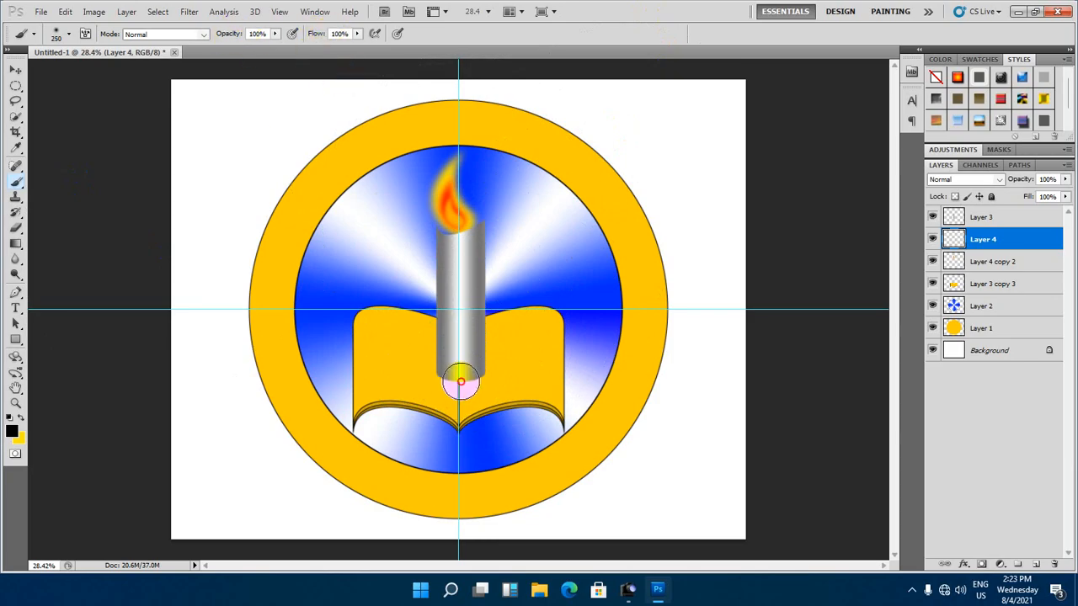
Free-transform the black dab into a wide, flat shadow, about 273% wide and 69% high, centred under the candle
click(15, 69)
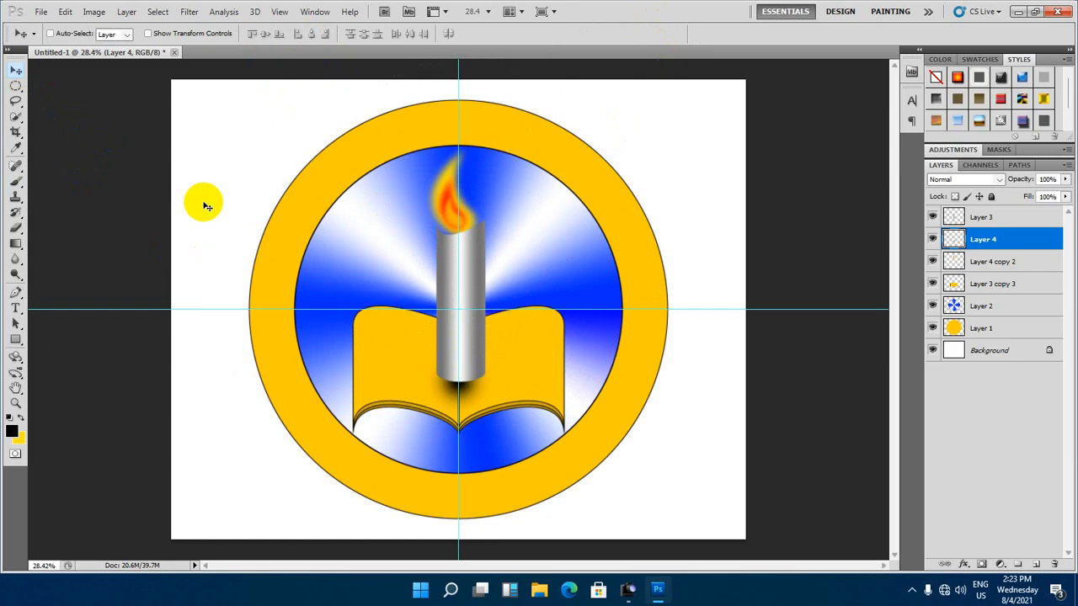
key(ctrl+t)
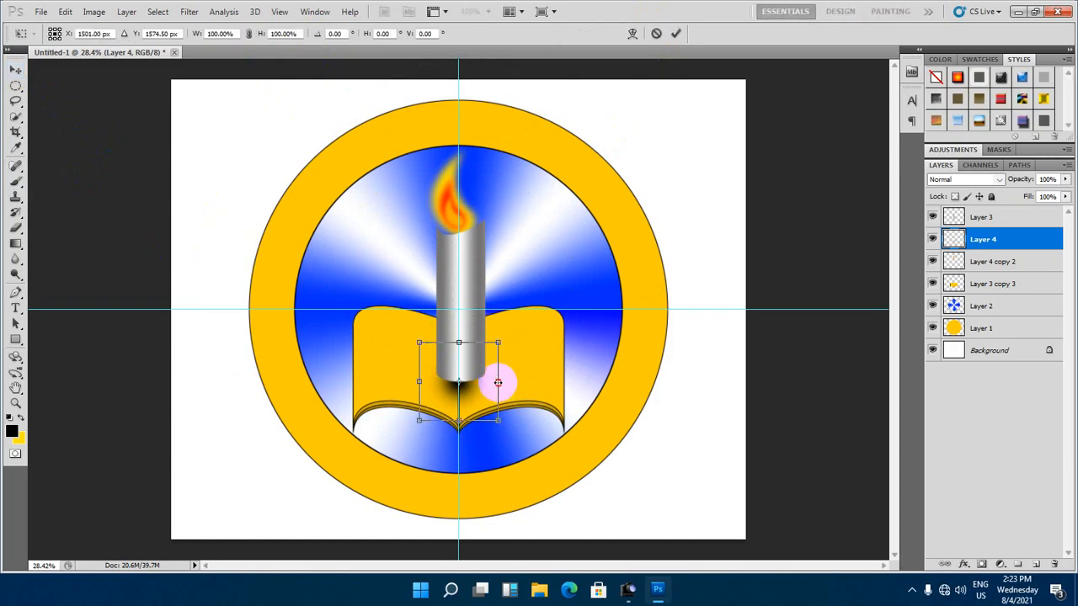
drag(498, 383, 764, 380)
drag(592, 420, 594, 396)
drag(417, 371, 455, 369)
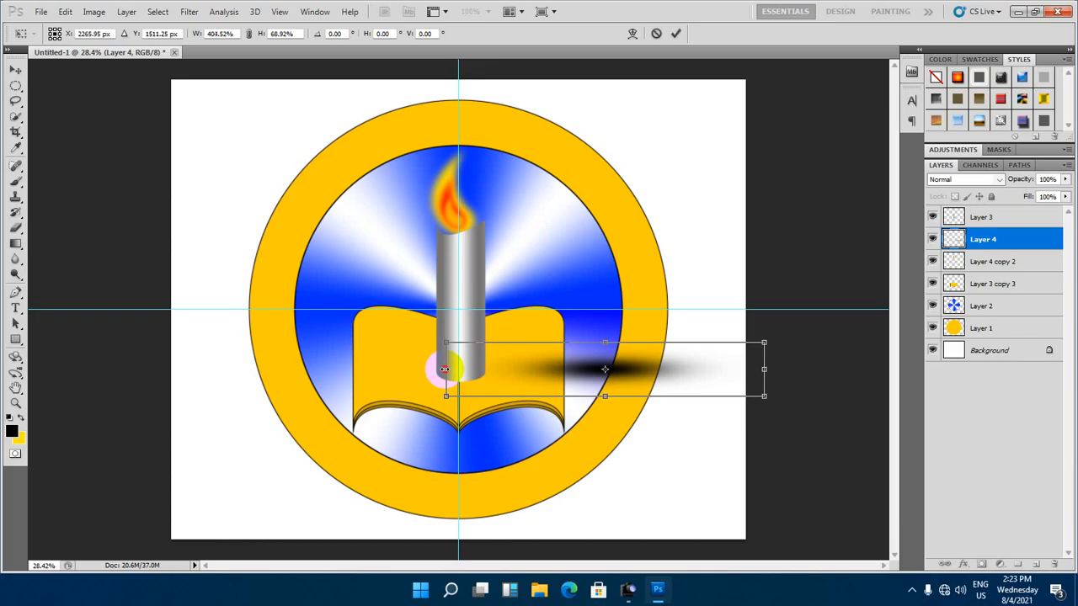
drag(631, 368, 520, 384)
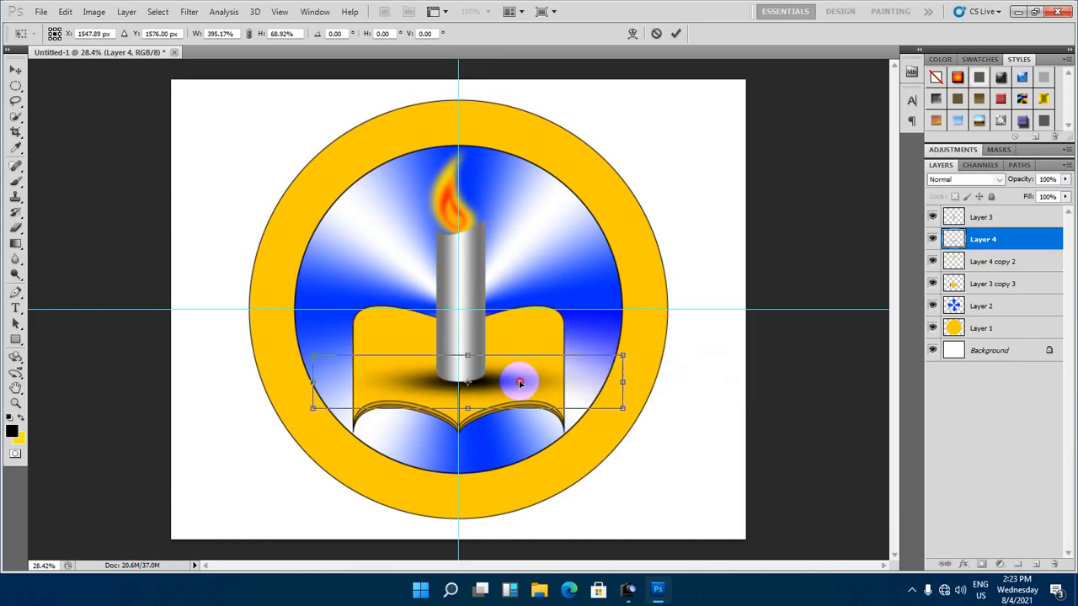
drag(622, 382, 511, 379)
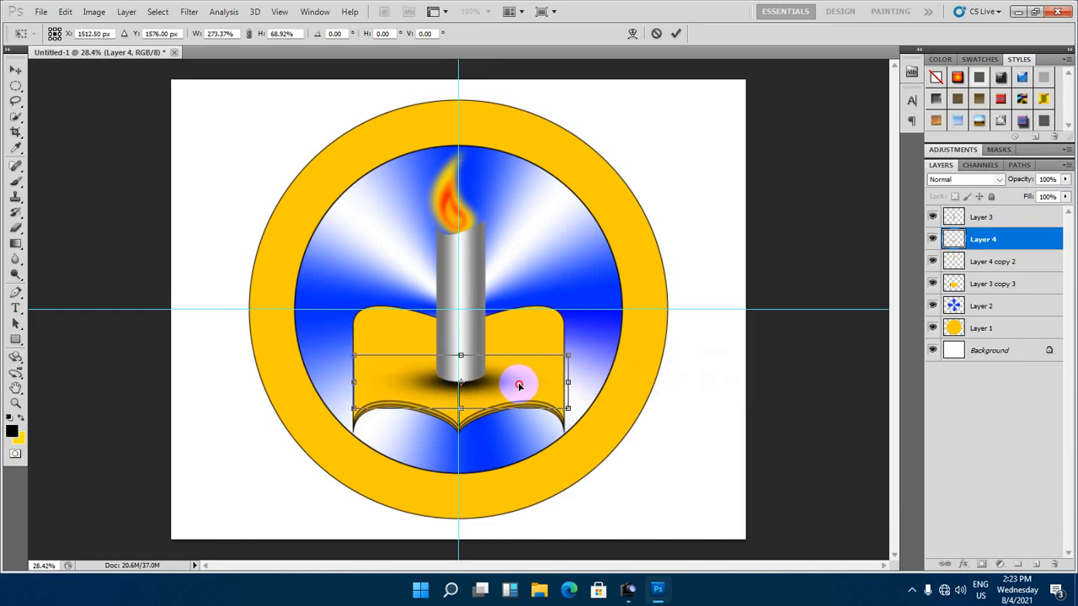
Narrow the shadow to about 234% width at 70% height, centre it on the candle's base and apply the transform
scroll(479, 385, up, 1)
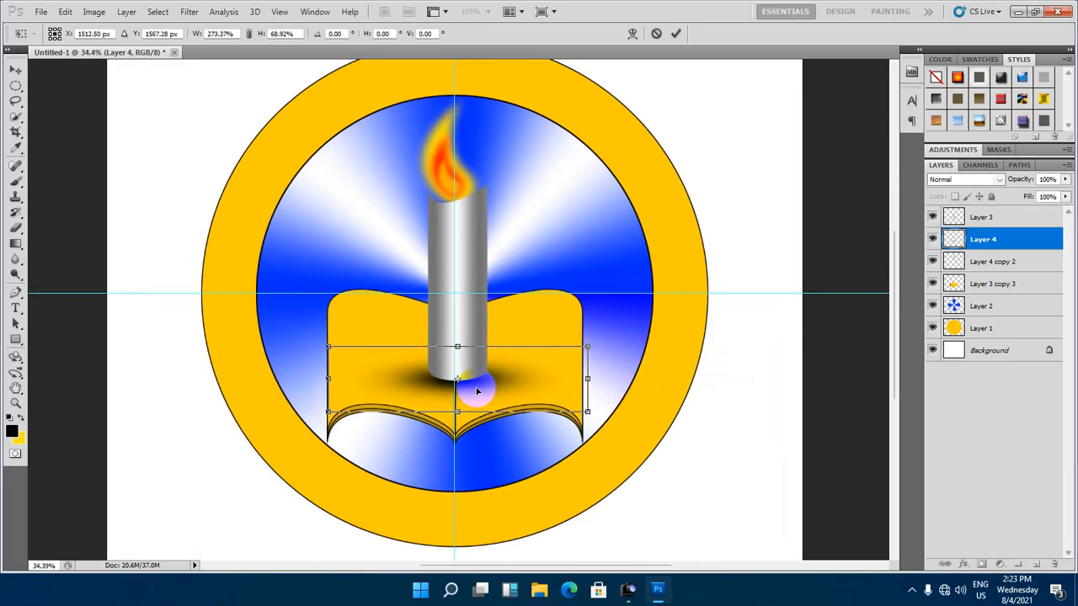
drag(472, 390, 473, 386)
drag(328, 377, 348, 377)
drag(585, 377, 572, 378)
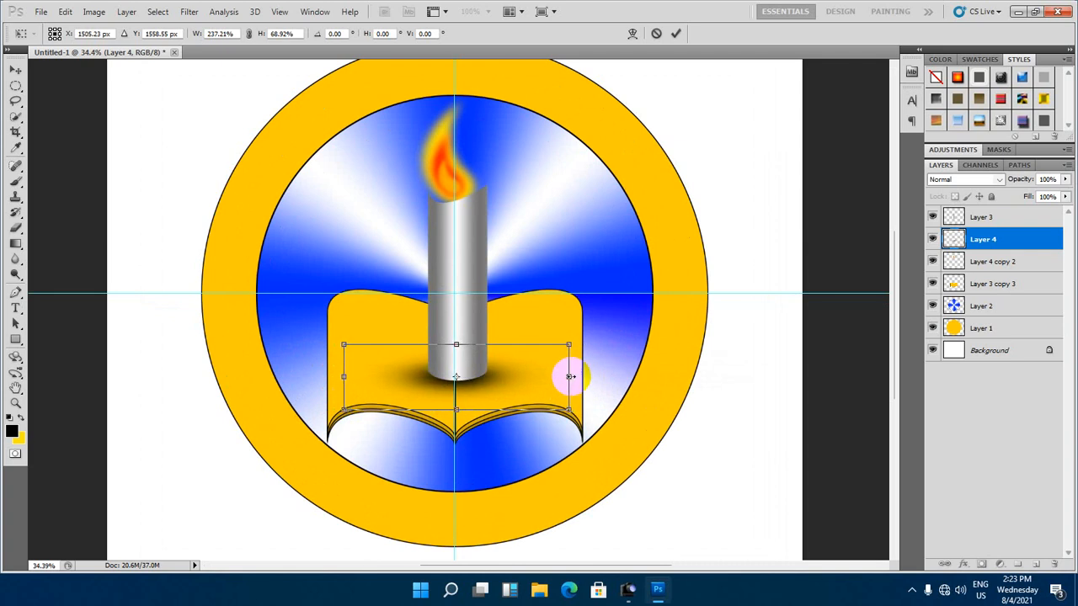
drag(344, 377, 350, 376)
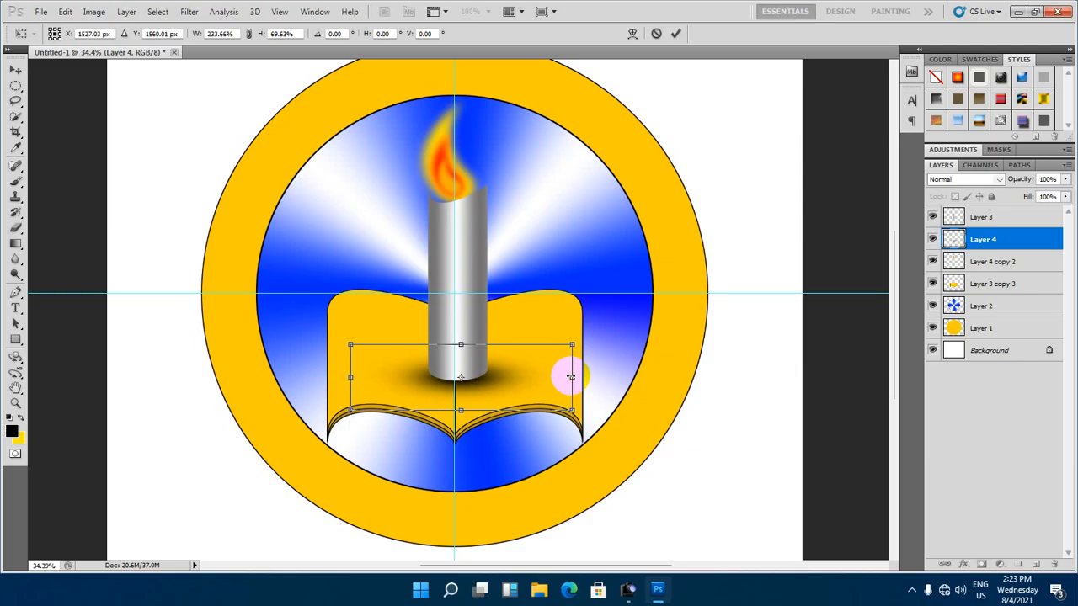
drag(517, 384, 517, 384)
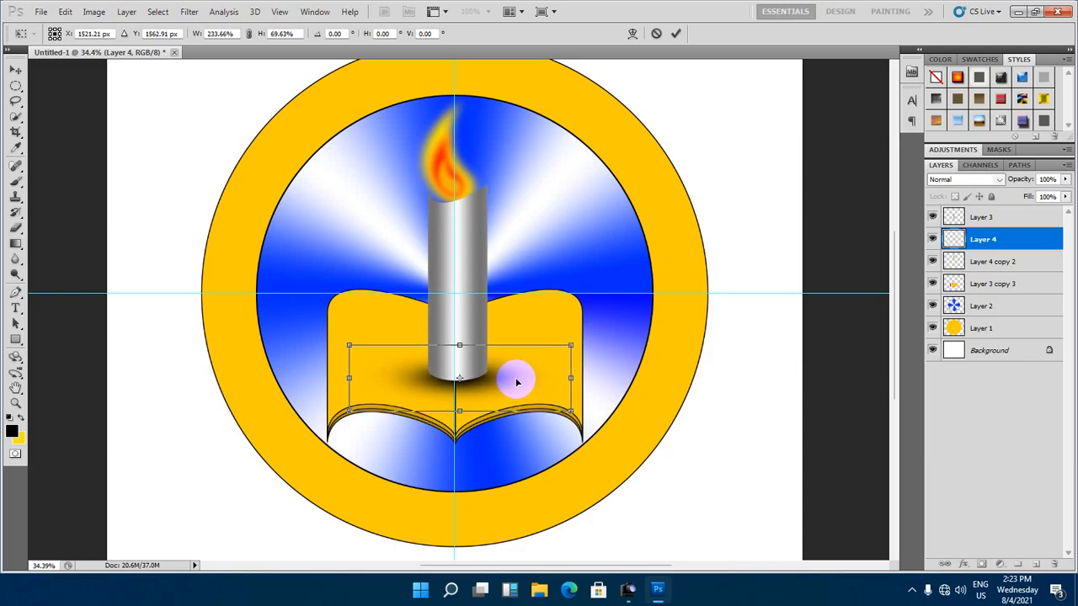
click(676, 33)
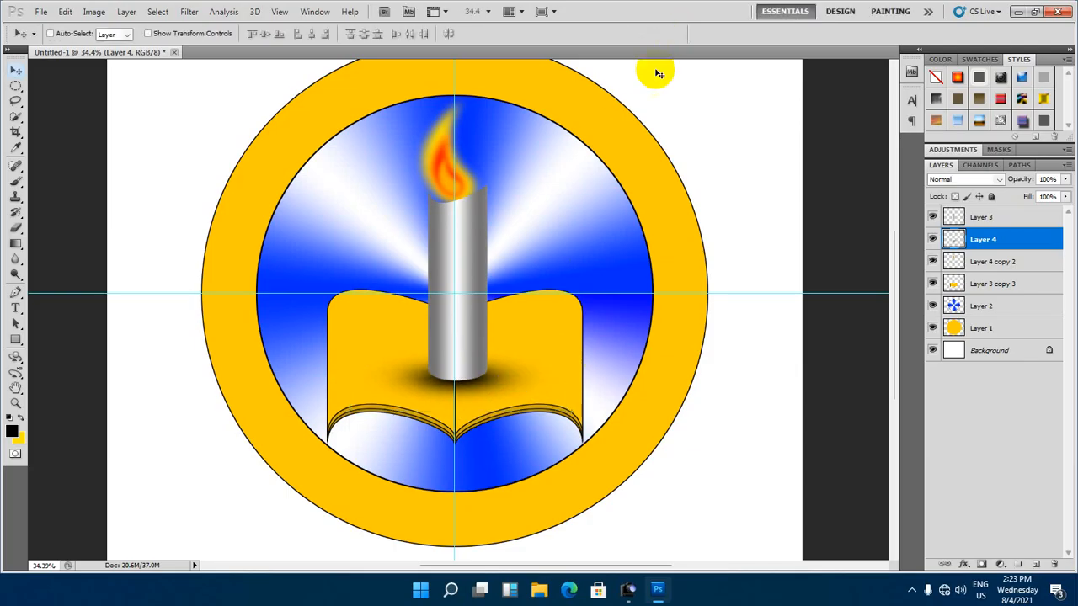
Merge the shadow layer (Layer 4) with the candle layer (Layer 3)
scroll(422, 416, down, 2)
scroll(453, 362, down, 2)
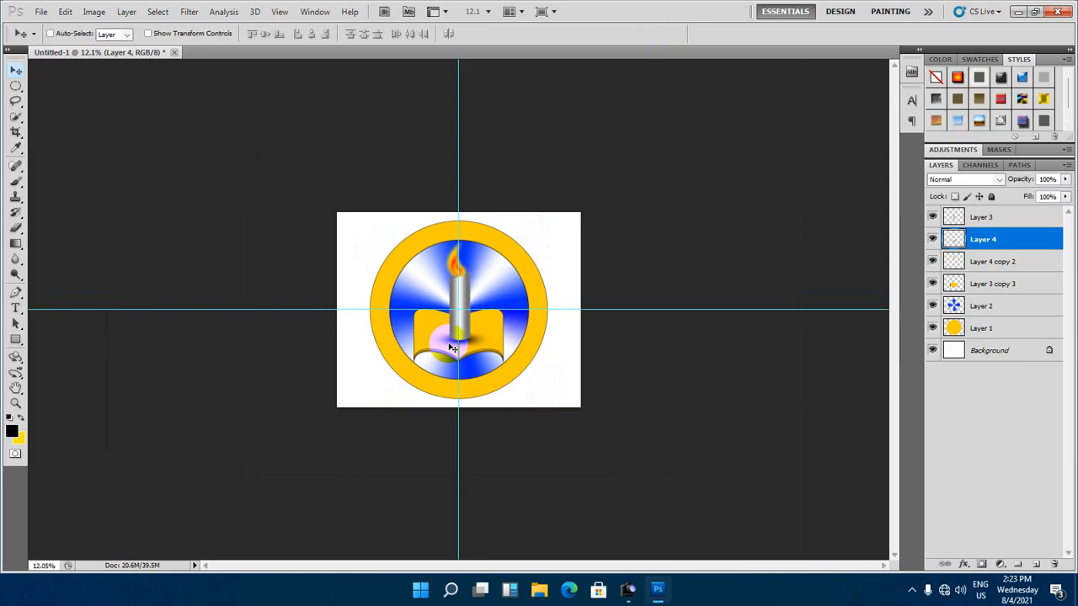
scroll(452, 347, up, 4)
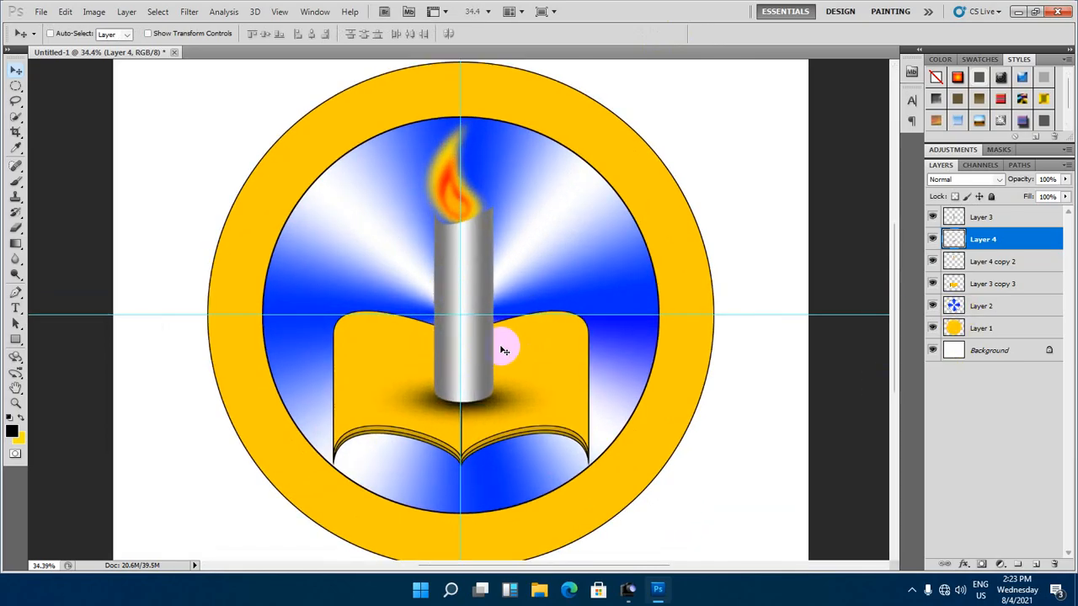
scroll(505, 341, down, 1)
scroll(462, 298, up, 1)
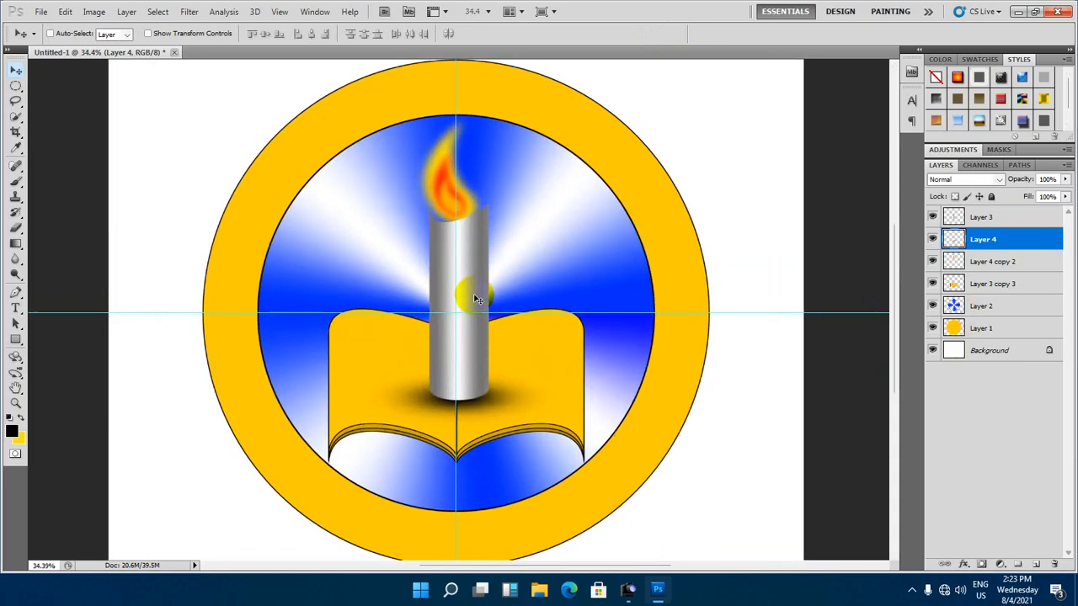
click(1013, 240)
shift+click(983, 216)
key(ctrl+e)
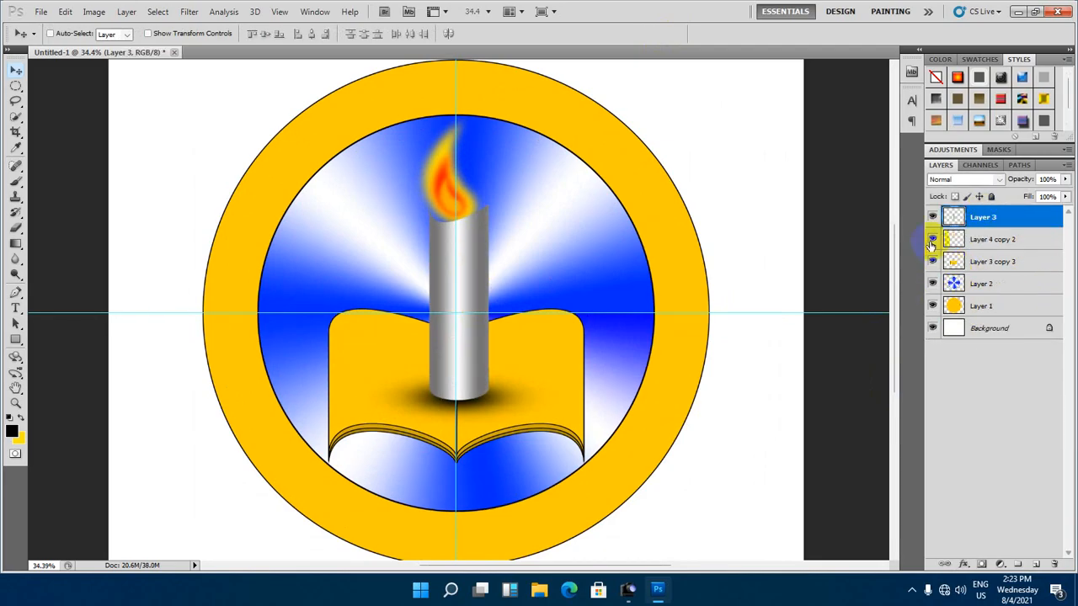
View the whole logo, compare it with the reference picture in ACDSee Quick View and return to Photoshop
scroll(635, 300, down, 3)
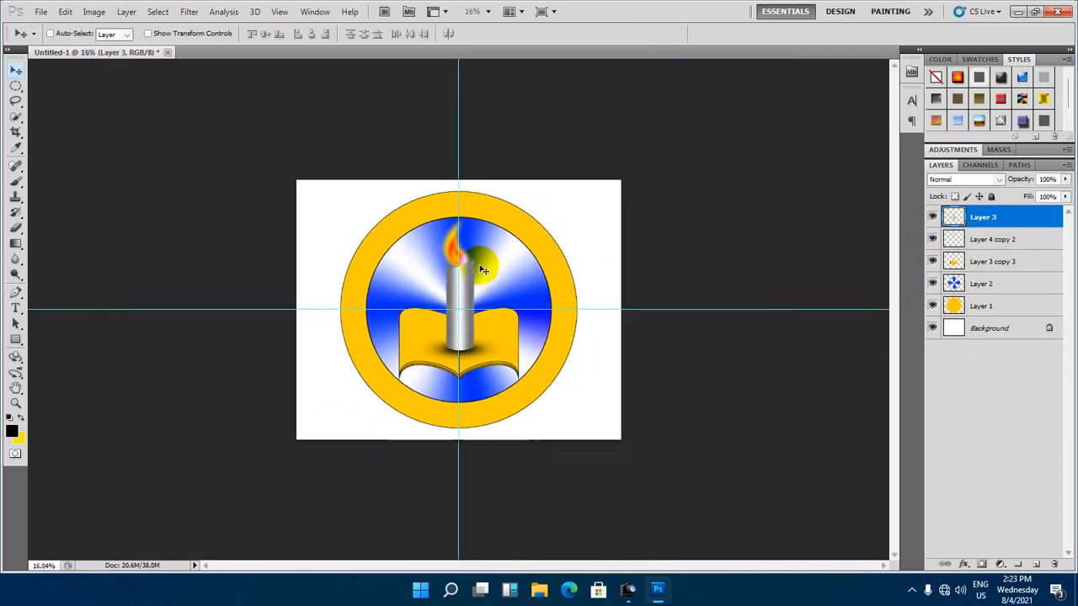
scroll(452, 285, up, 1)
scroll(452, 284, up, 1)
scroll(440, 284, down, 1)
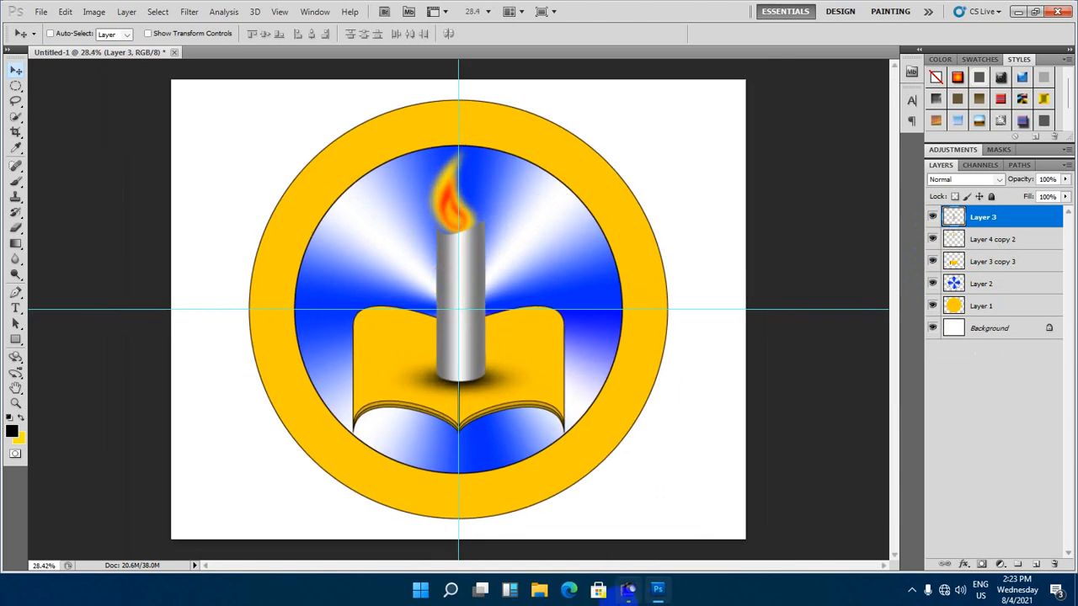
click(627, 588)
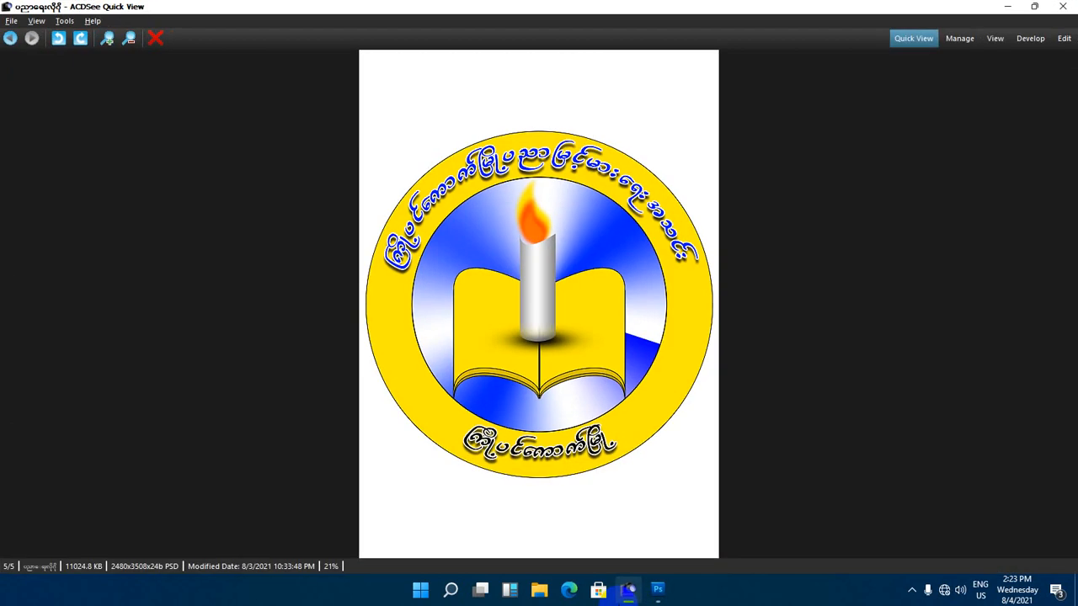
click(1008, 8)
scroll(462, 349, down, 2)
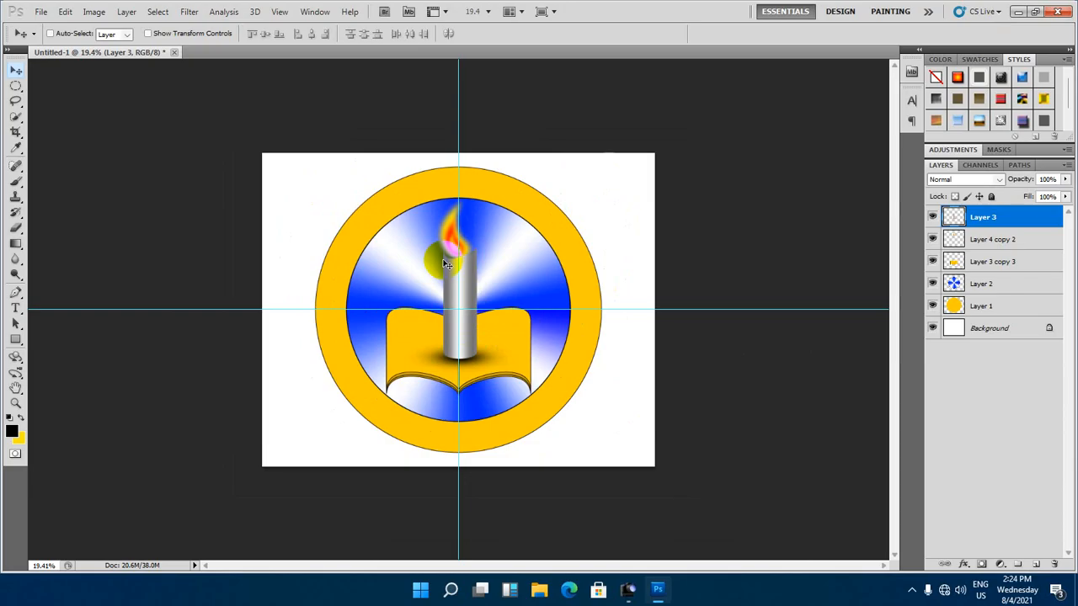
click(279, 11)
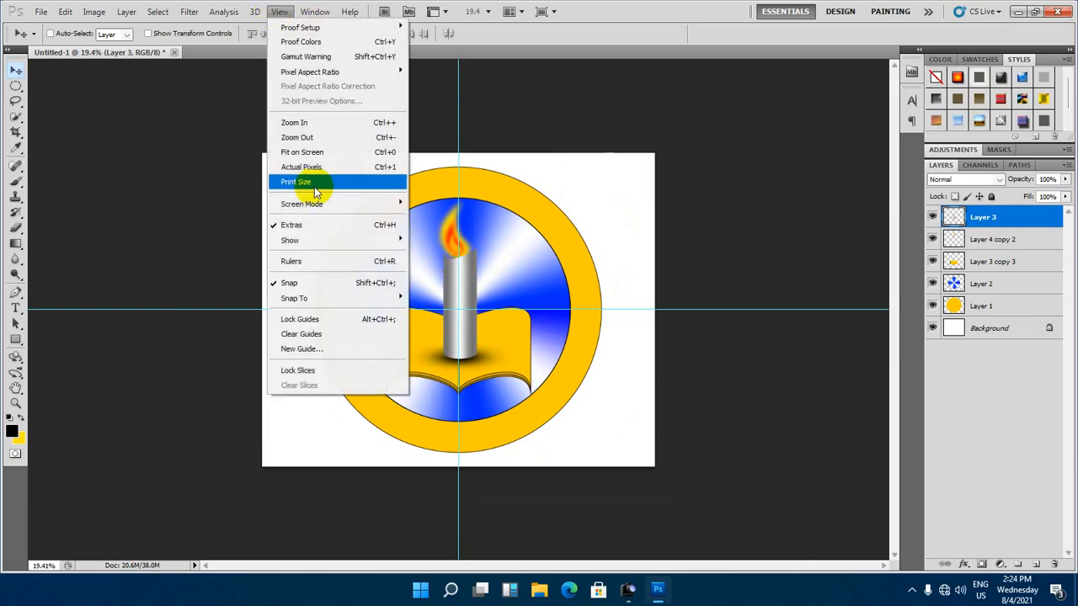
click(585, 126)
scroll(501, 282, up, 3)
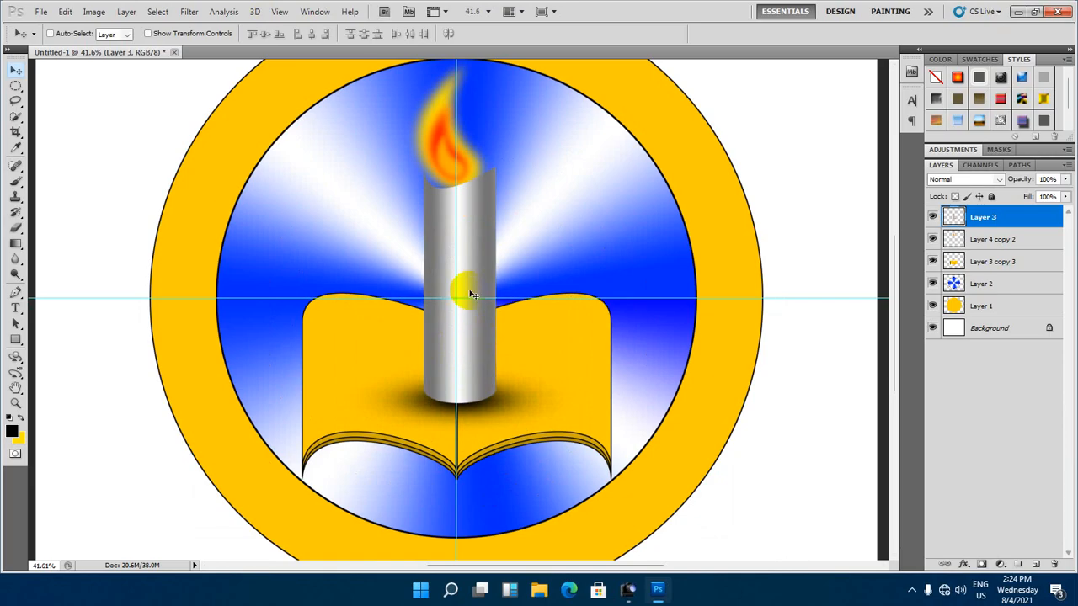
scroll(465, 284, down, 1)
scroll(470, 281, down, 1)
scroll(463, 93, up, 1)
scroll(448, 187, down, 1)
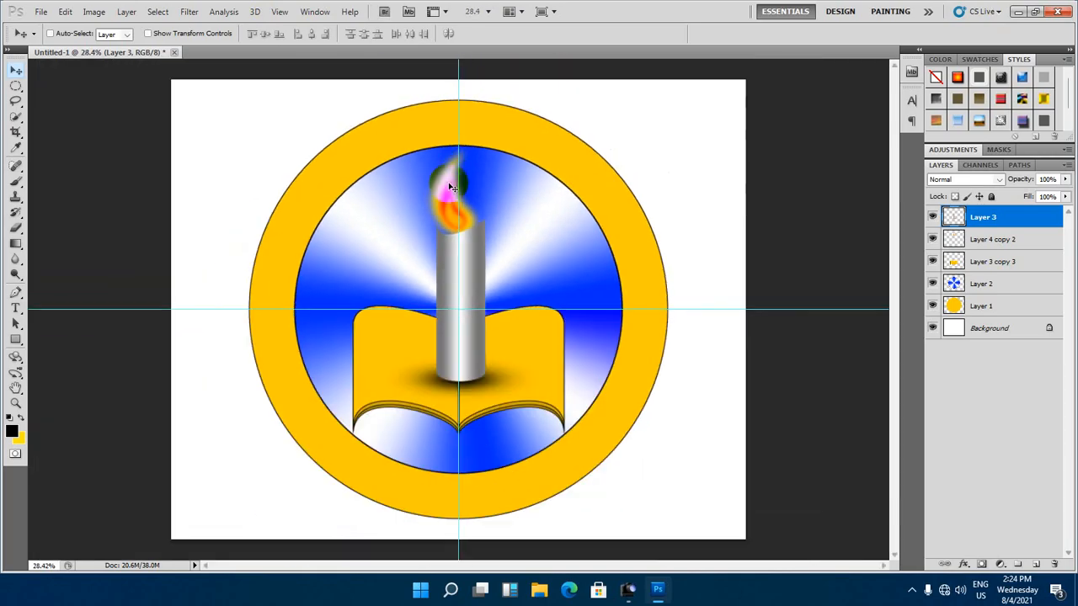
Draw a circular path with the Ellipse tool from the guide intersection, slightly larger than the inner blue circle
click(15, 341)
click(69, 362)
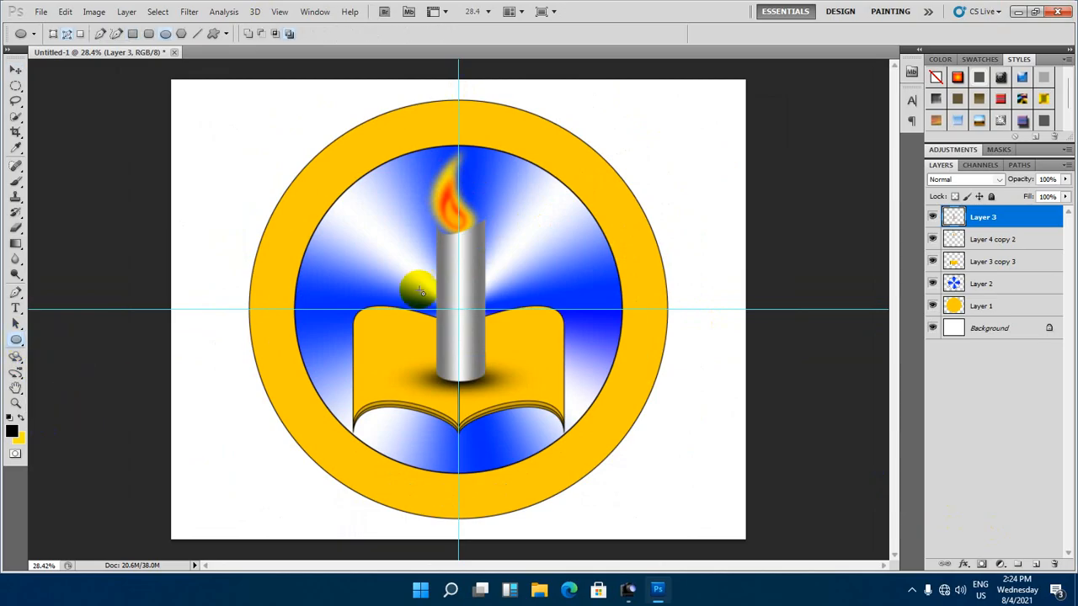
click(450, 192)
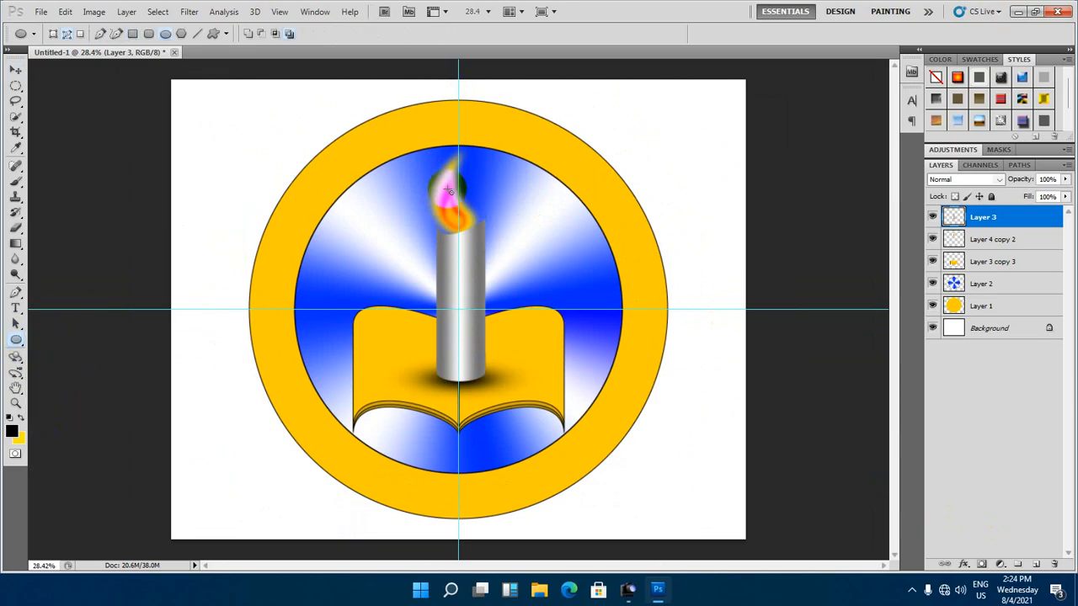
scroll(456, 318, up, 2)
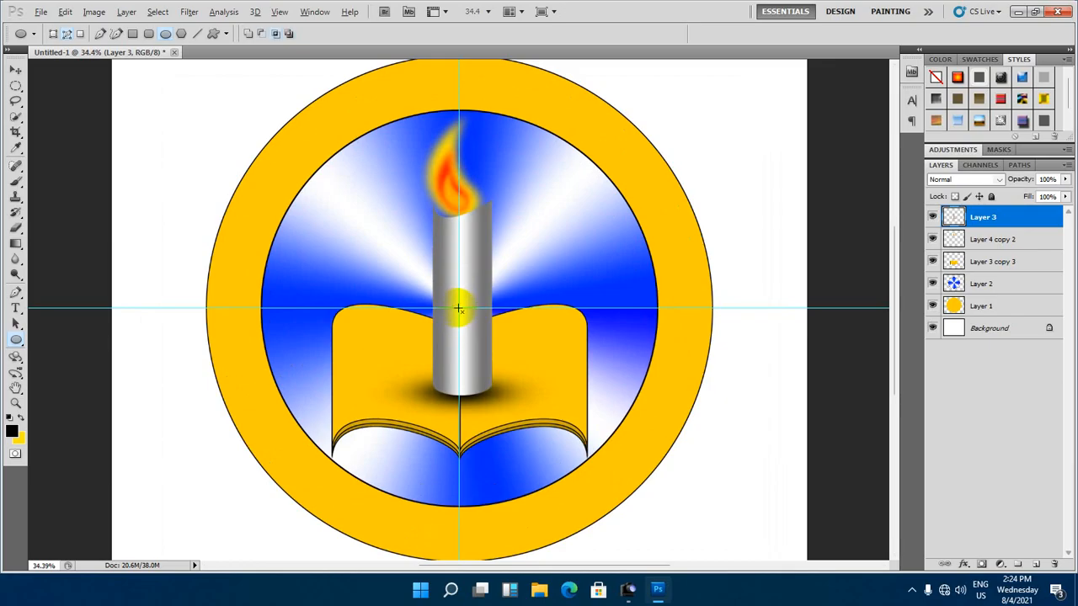
scroll(455, 320, up, 5)
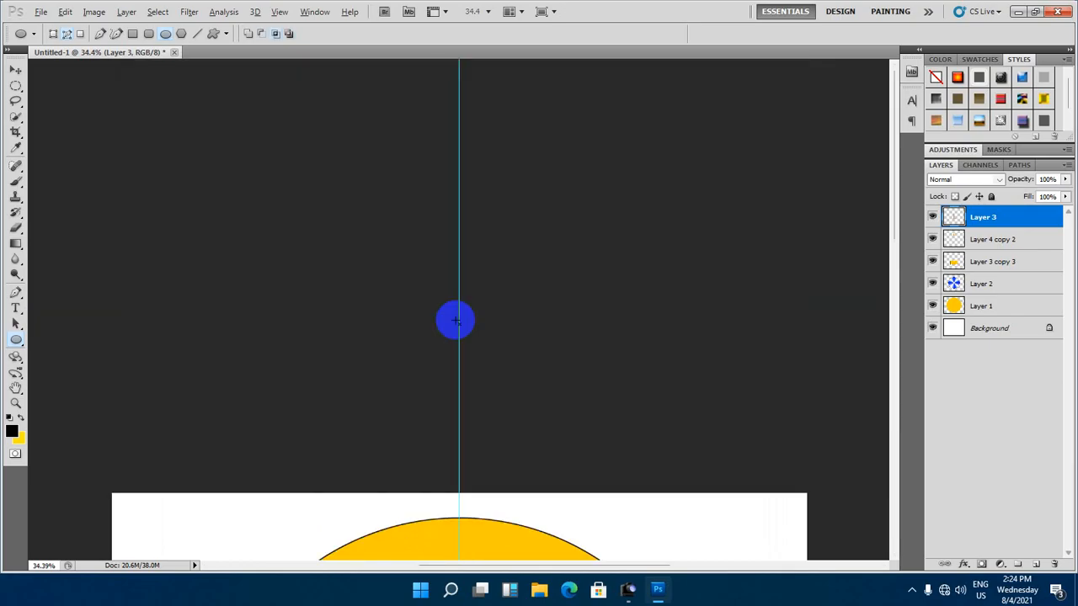
scroll(455, 320, down, 5)
scroll(456, 320, up, 5)
key(ctrl+0)
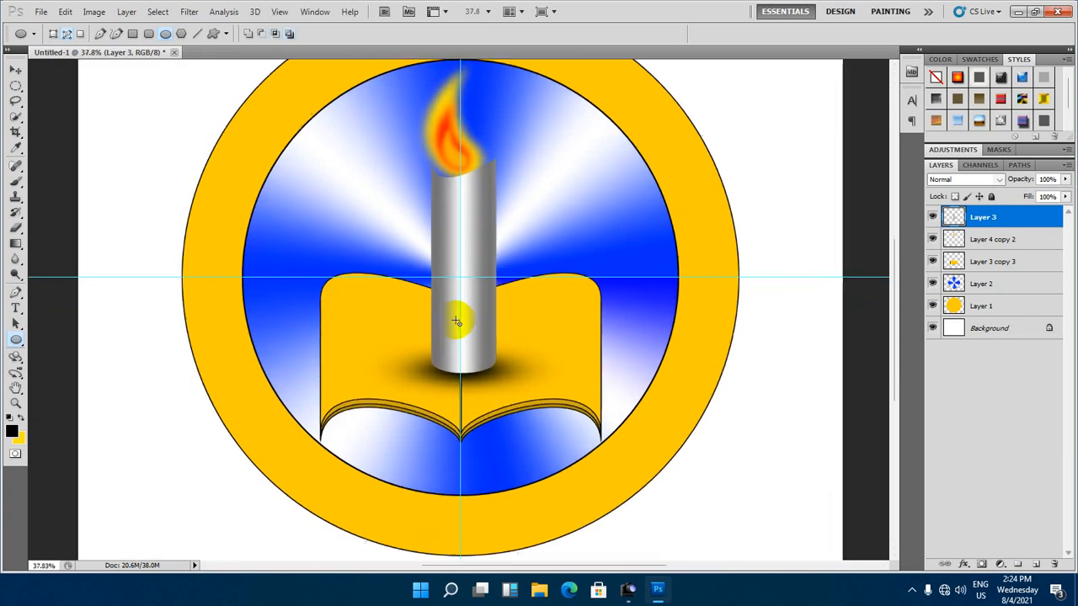
scroll(455, 322, up, 2)
scroll(457, 318, down, 4)
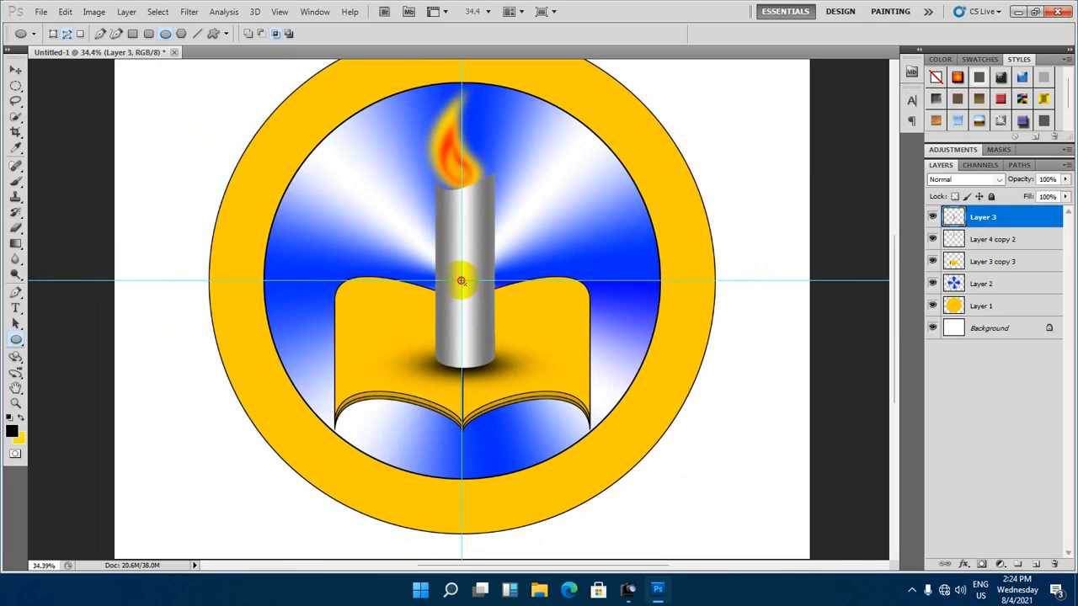
drag(461, 280, 665, 509)
drag(457, 220, 488, 301)
Set the type font to Zawgyi-One and start centred text on the circular path where it crosses the vertical guide above the flame
click(15, 309)
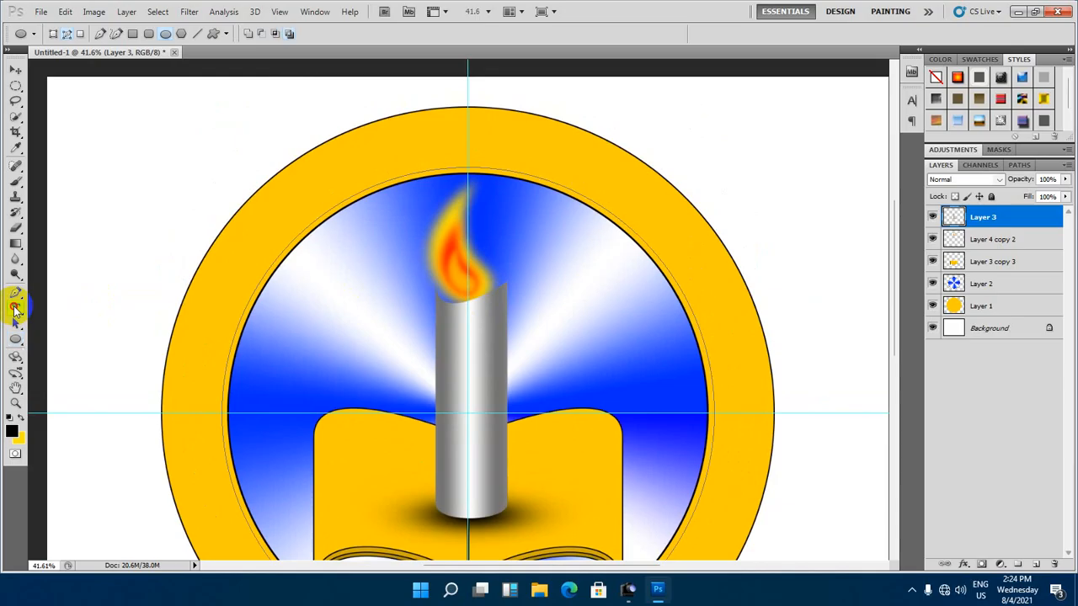
click(15, 308)
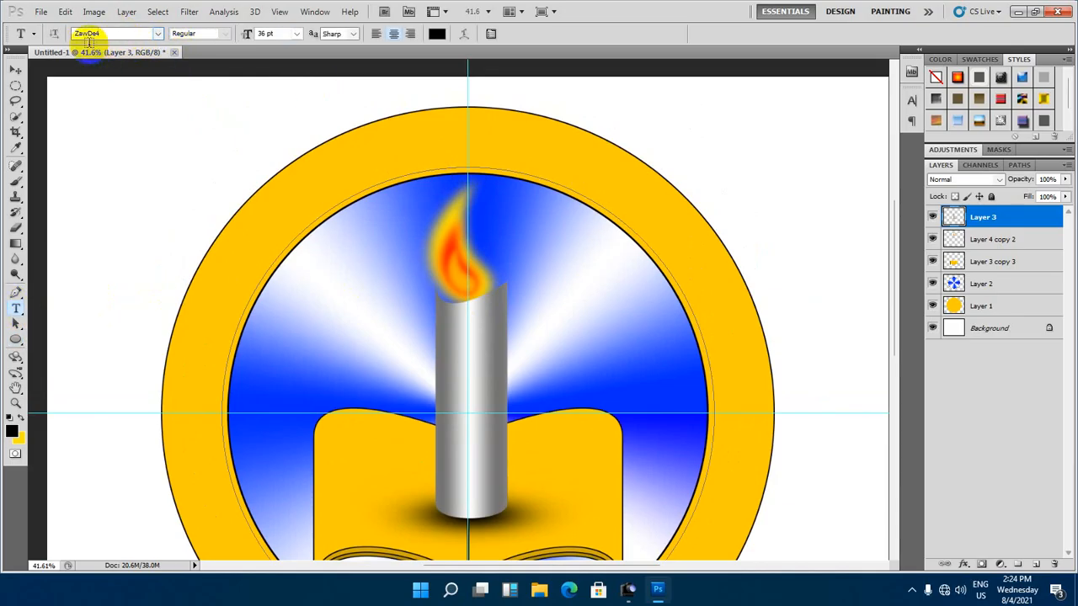
click(388, 132)
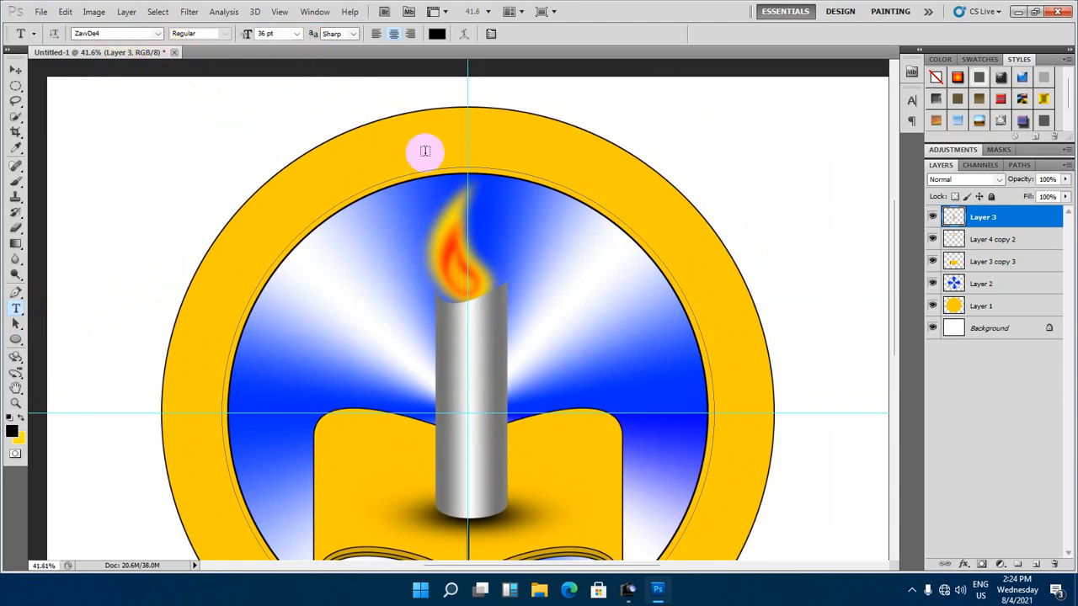
click(477, 169)
scroll(476, 170, up, 2)
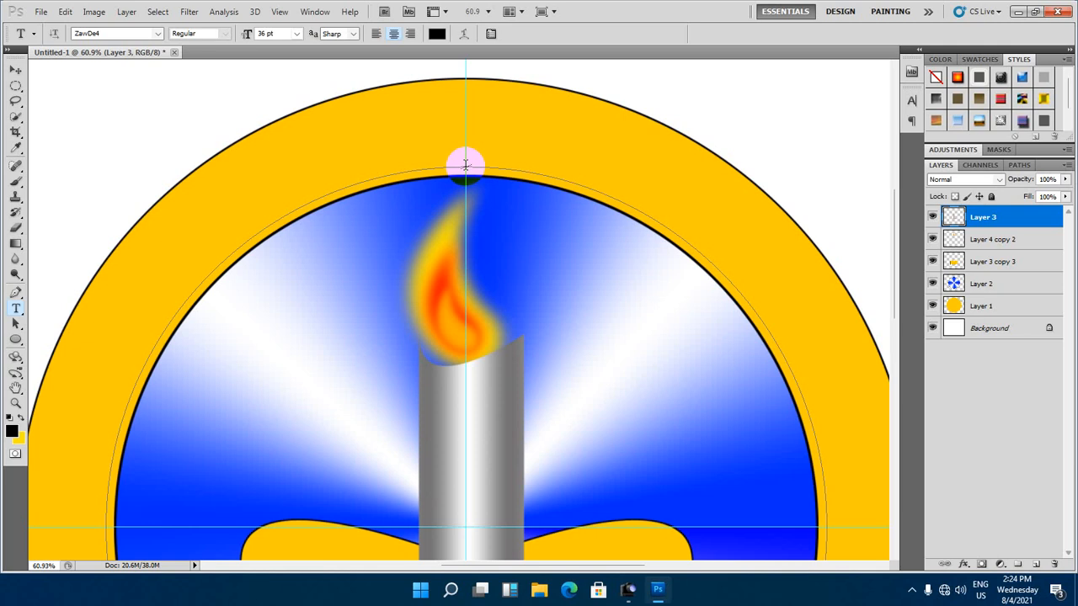
click(155, 33)
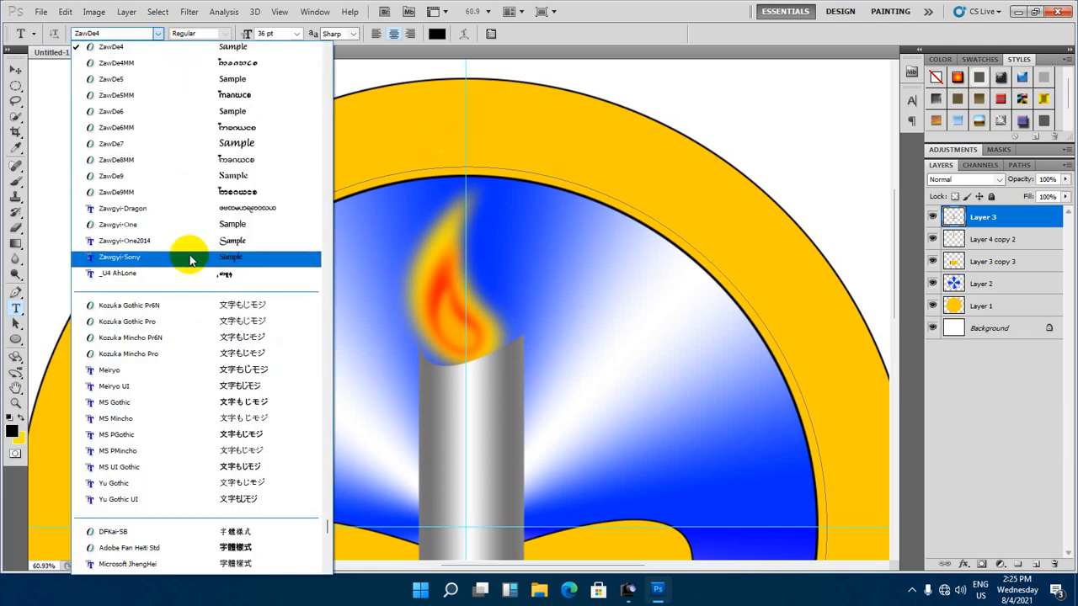
click(133, 225)
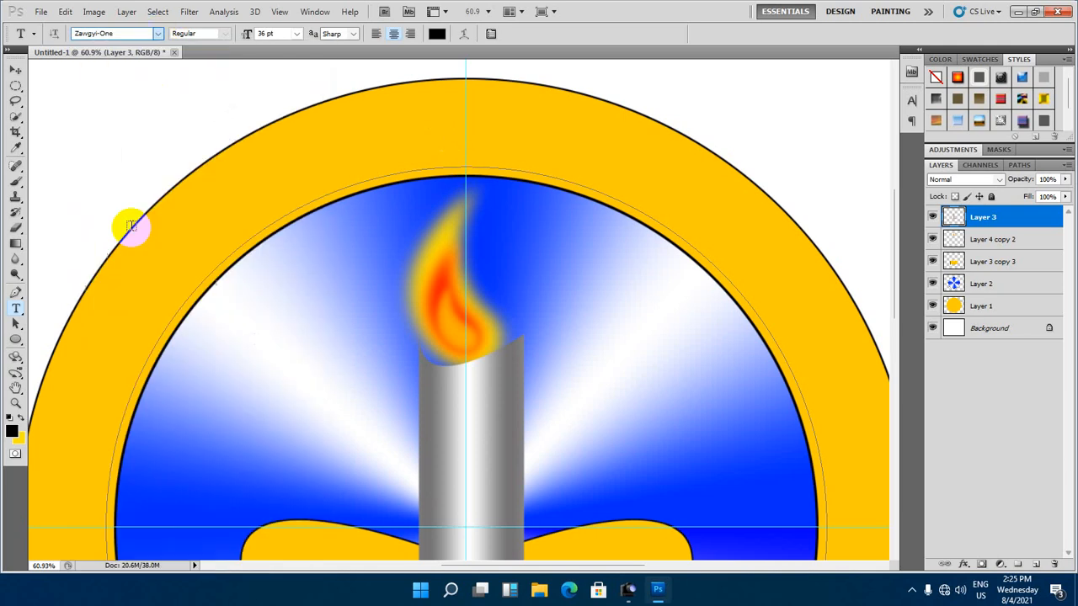
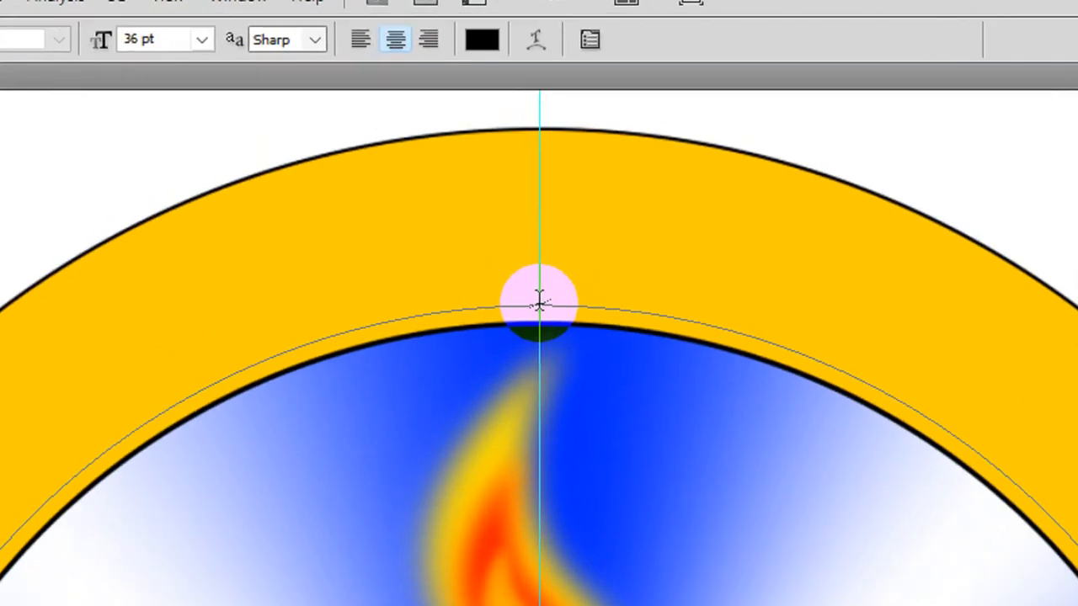
click(539, 303)
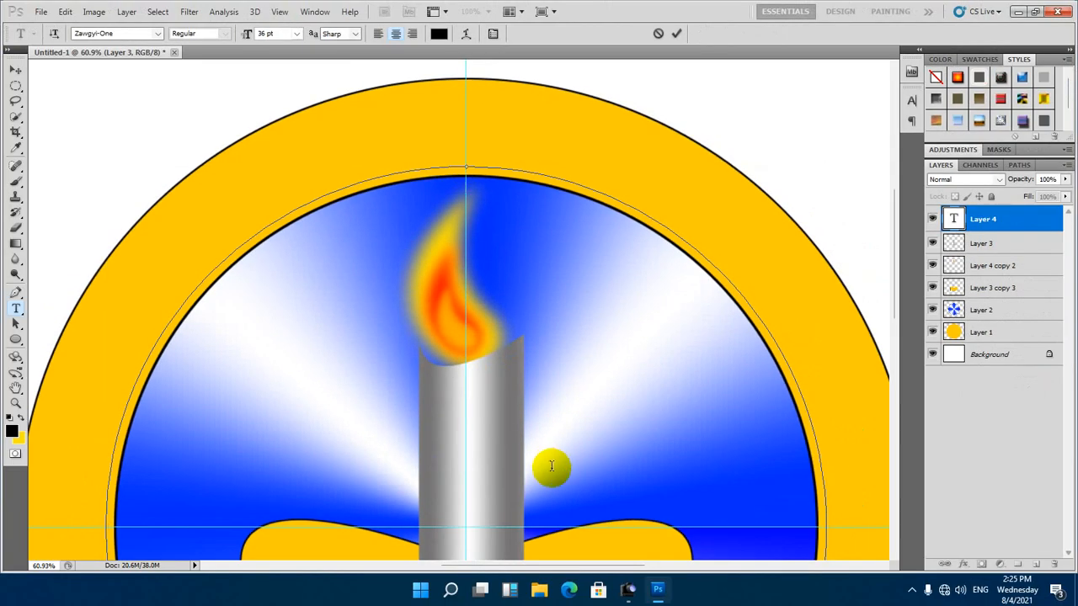
Copy the wide bracket-shaped Zawgyi-One glyph U+1080 (Myanmar Letter Shan Tha) from Character Map
click(451, 590)
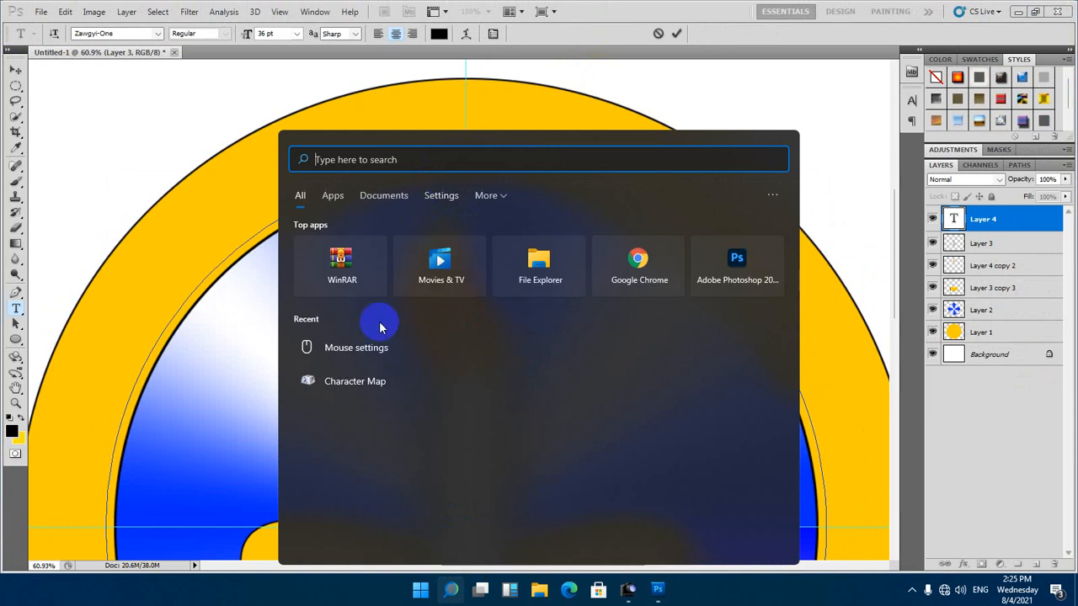
click(356, 388)
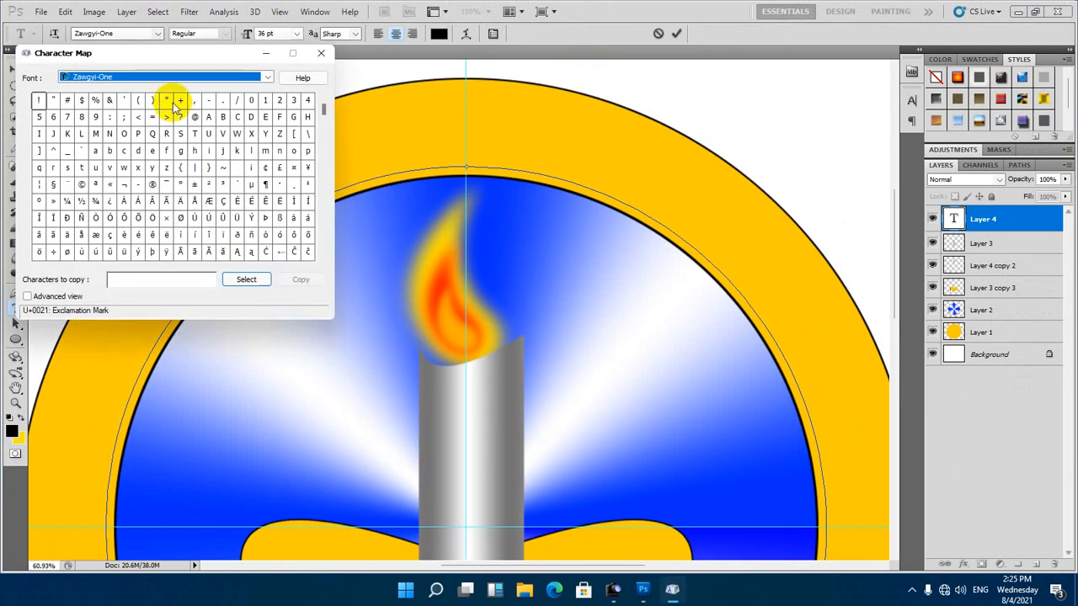
drag(323, 113, 321, 181)
drag(95, 225, 127, 221)
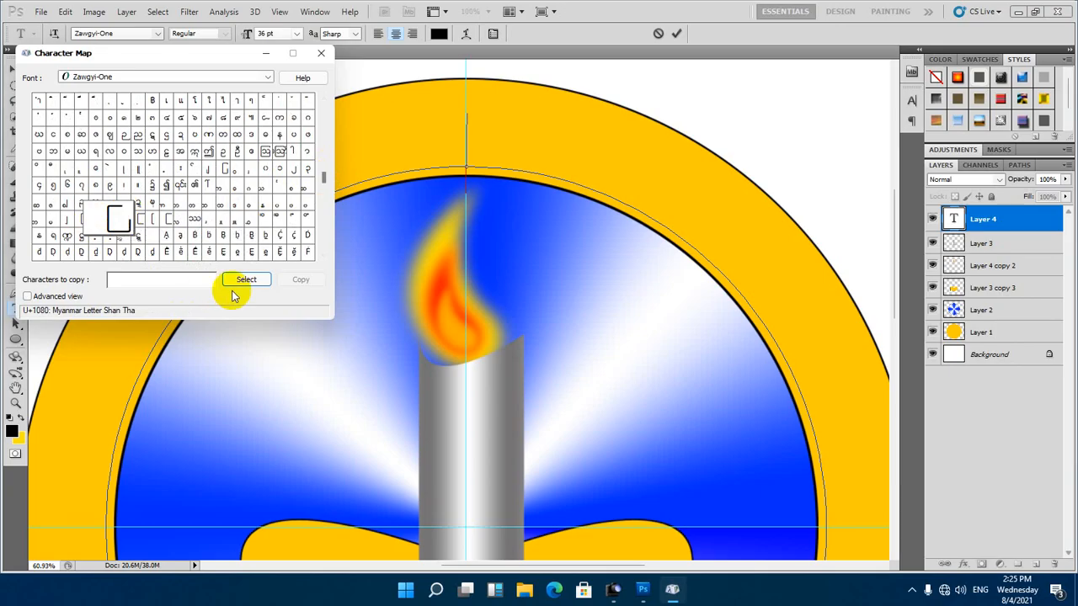
click(246, 278)
click(301, 279)
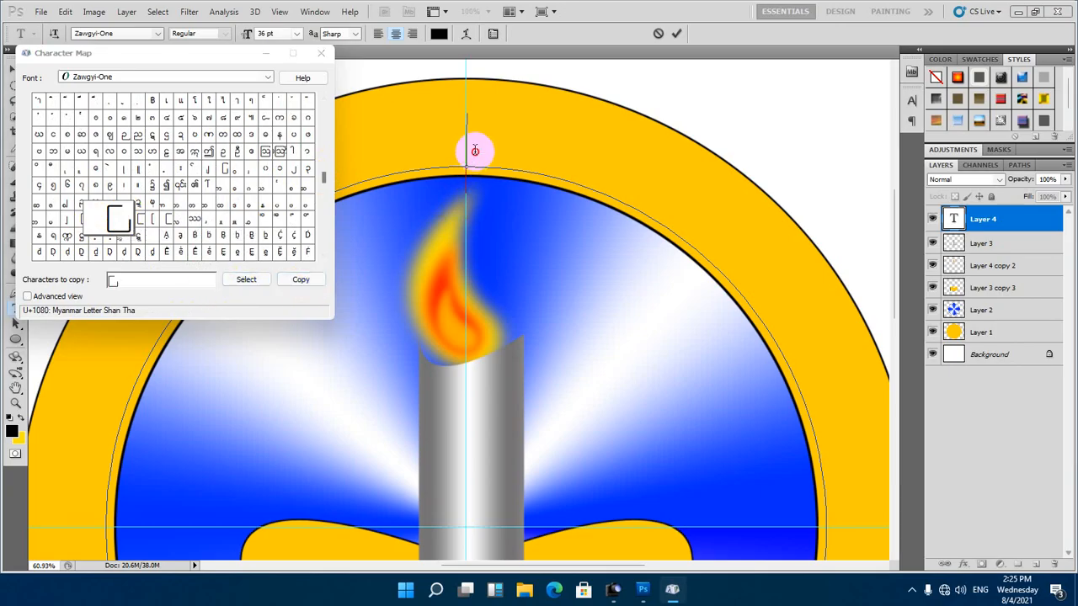
Paste the copied glyph into the text on the circular path and keep the text centre-aligned
click(469, 158)
right_click(466, 171)
click(499, 228)
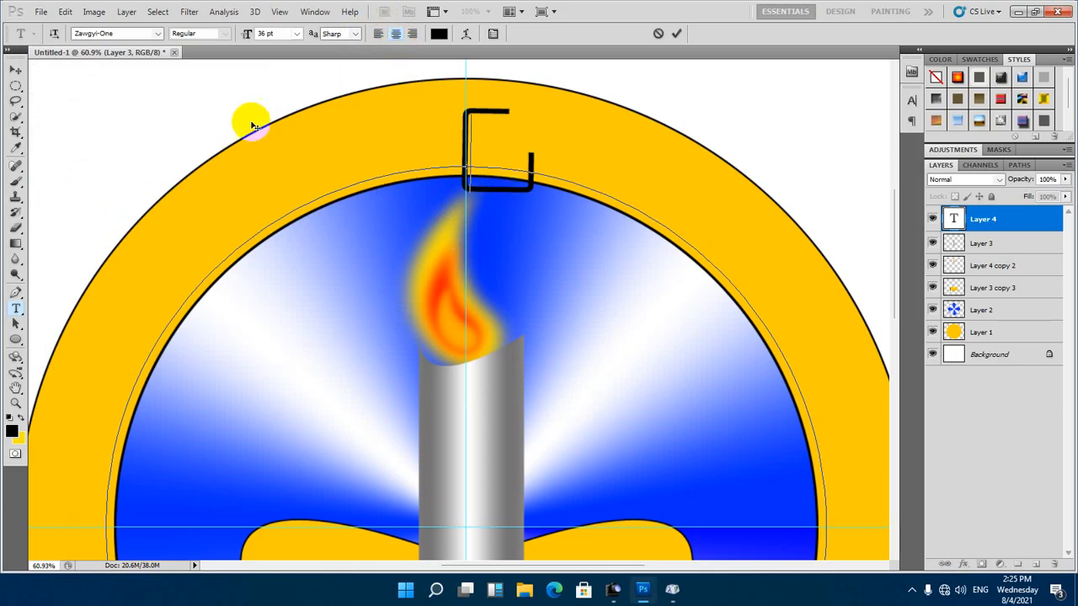
click(378, 34)
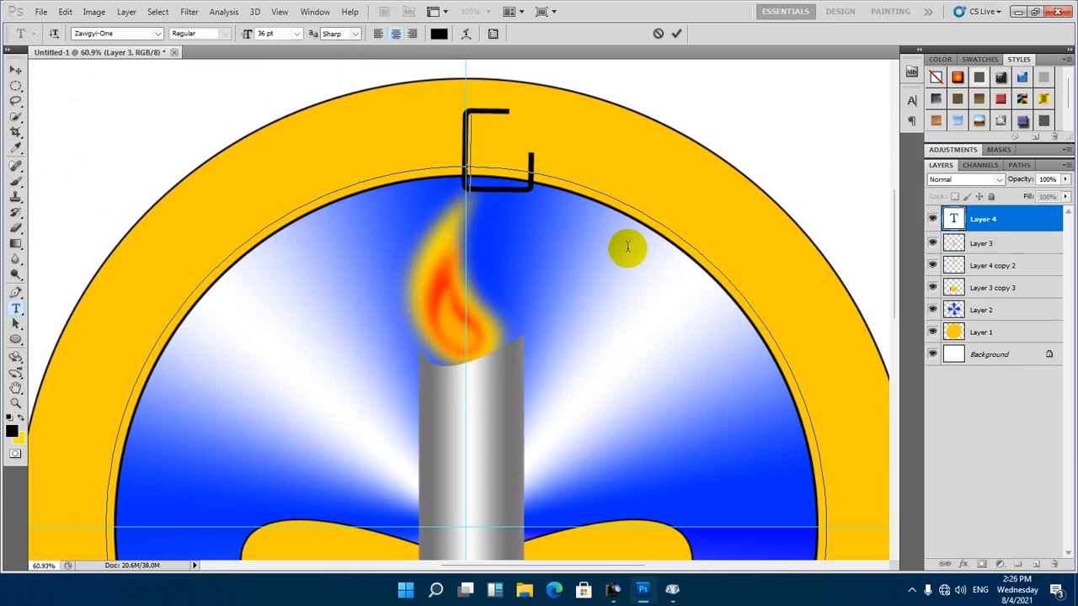
click(477, 172)
click(396, 34)
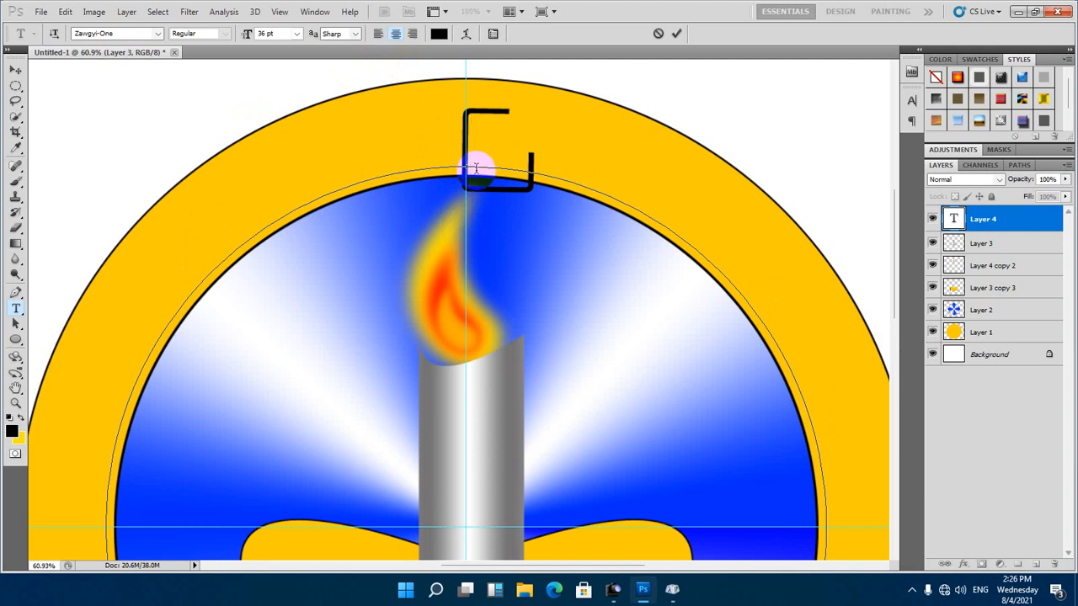
Complete the first part of the curved text after the pasted glyph so it reads "ကြို့ပင်ကောက်မြို့"
text(ဓ)
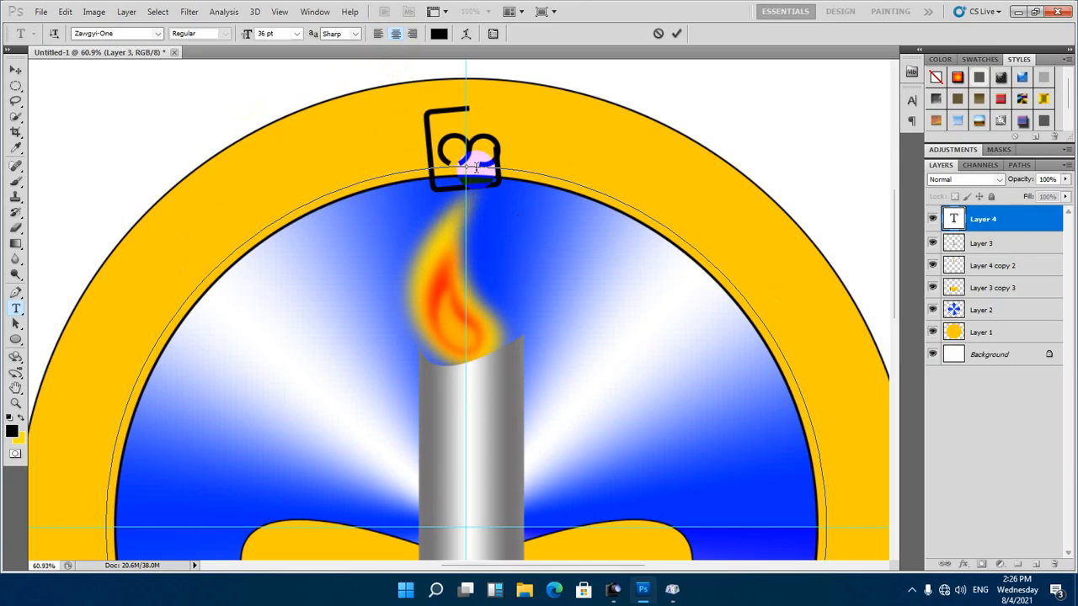
text(ို၊)
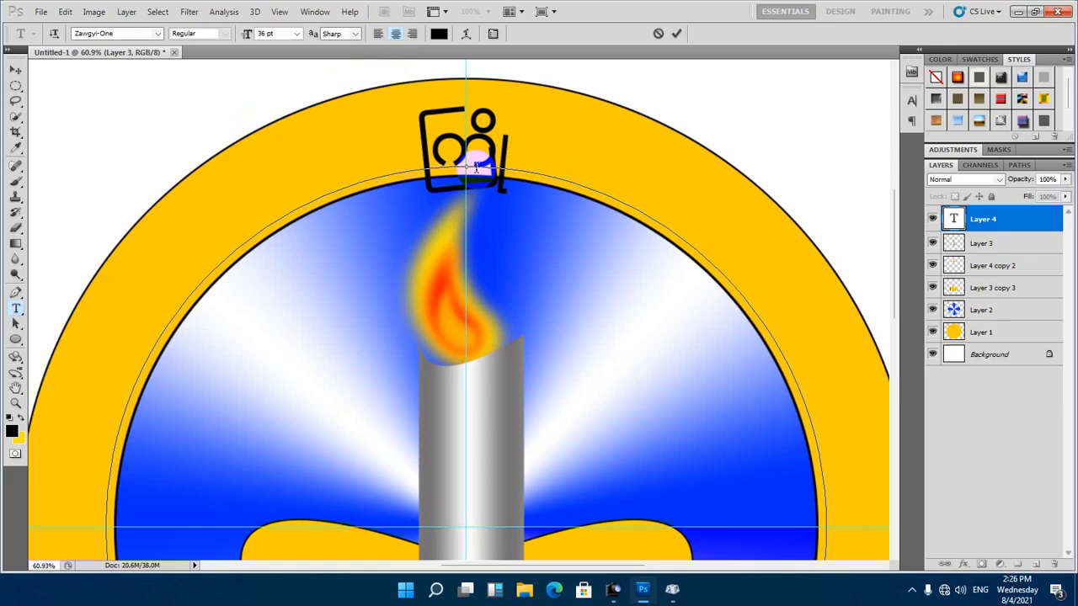
text(.)
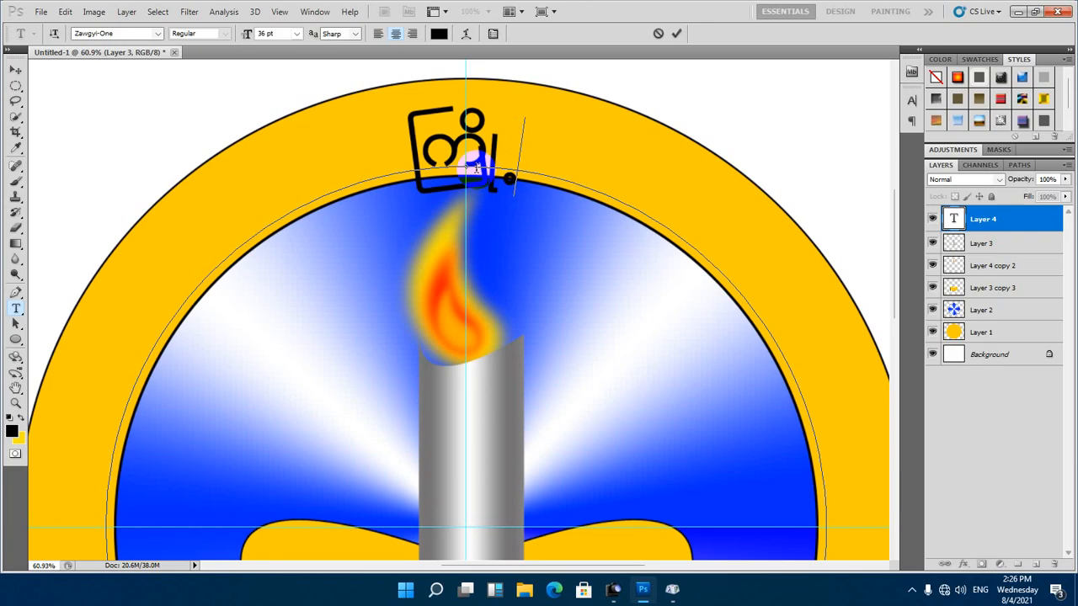
text(ပင်)
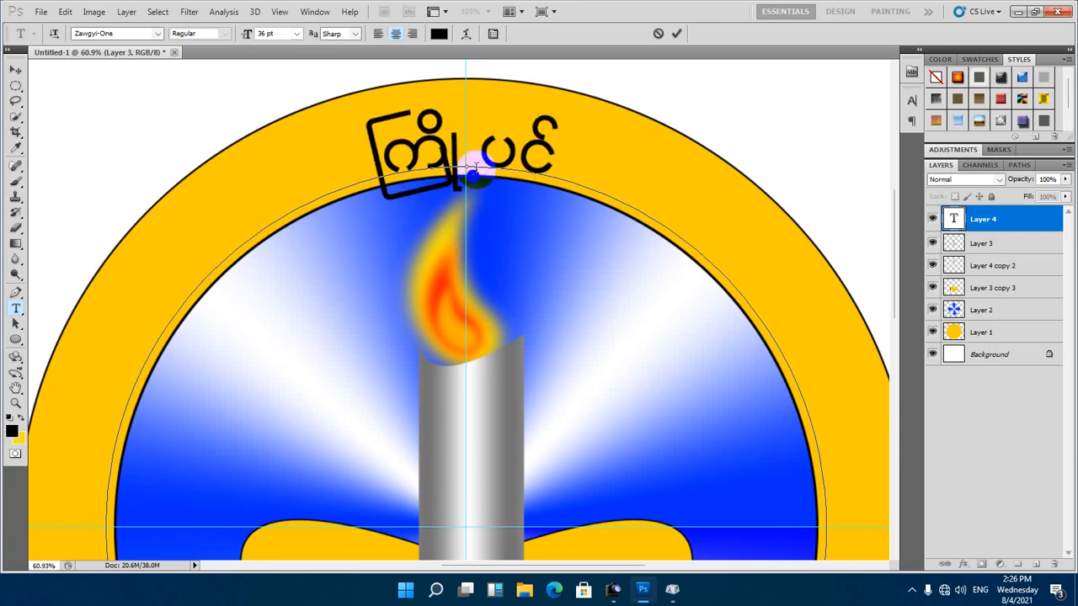
text(ေကာက်)
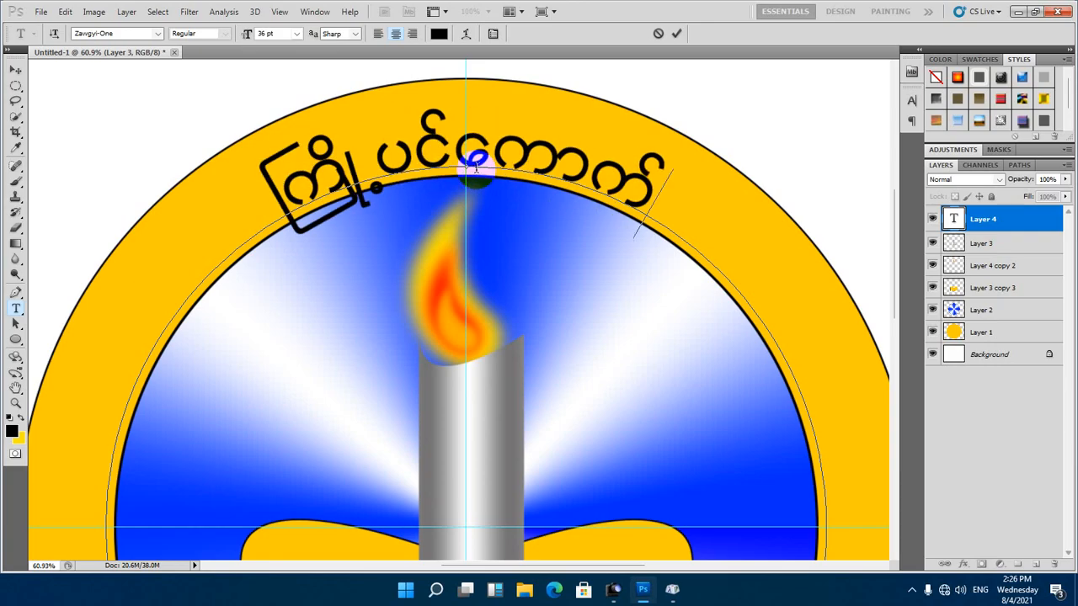
text(ျမိ)
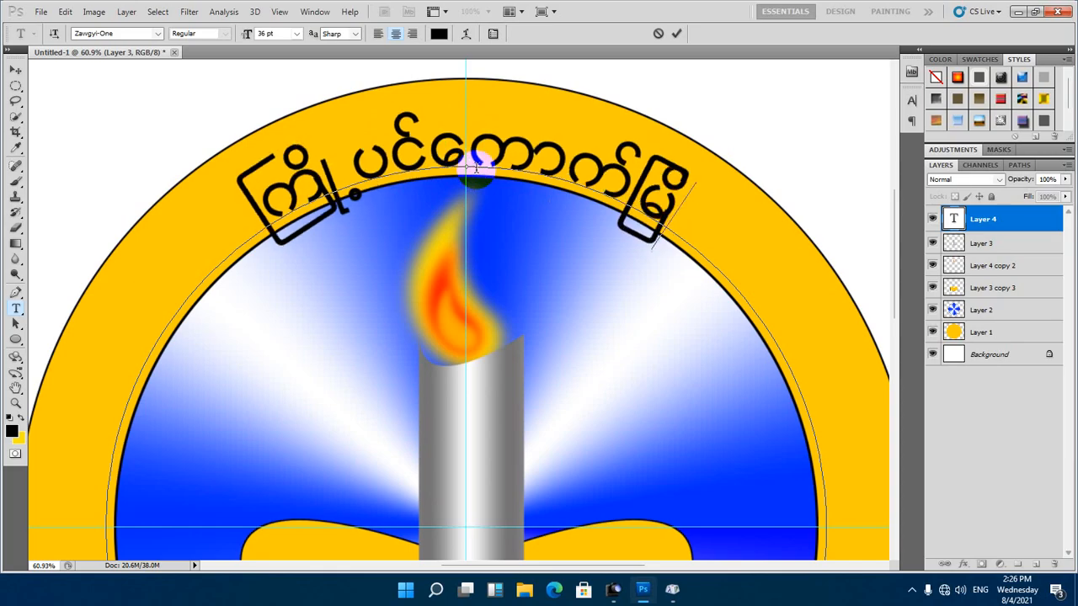
text(ု)
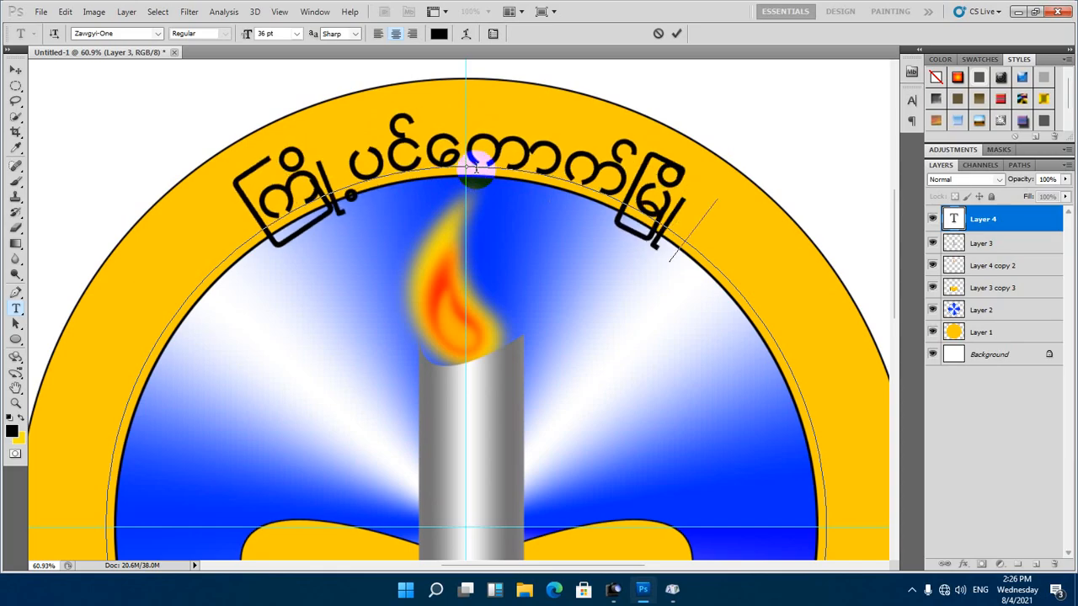
text(့)
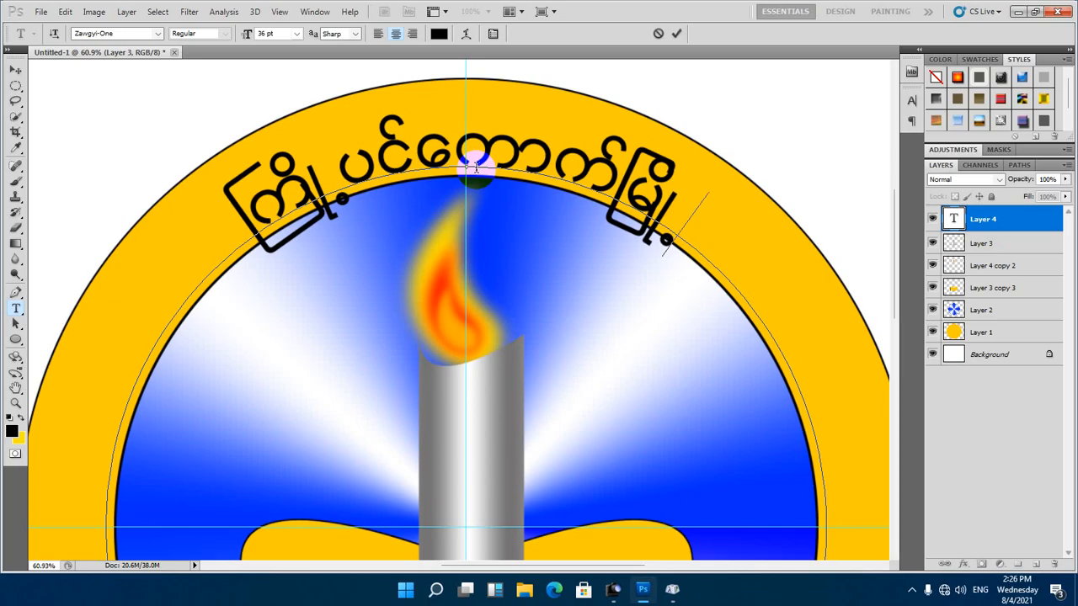
Append "ပညာမြင့်မားရေးအသင်း" to the curved text along the yellow ring
text(ပညာ)
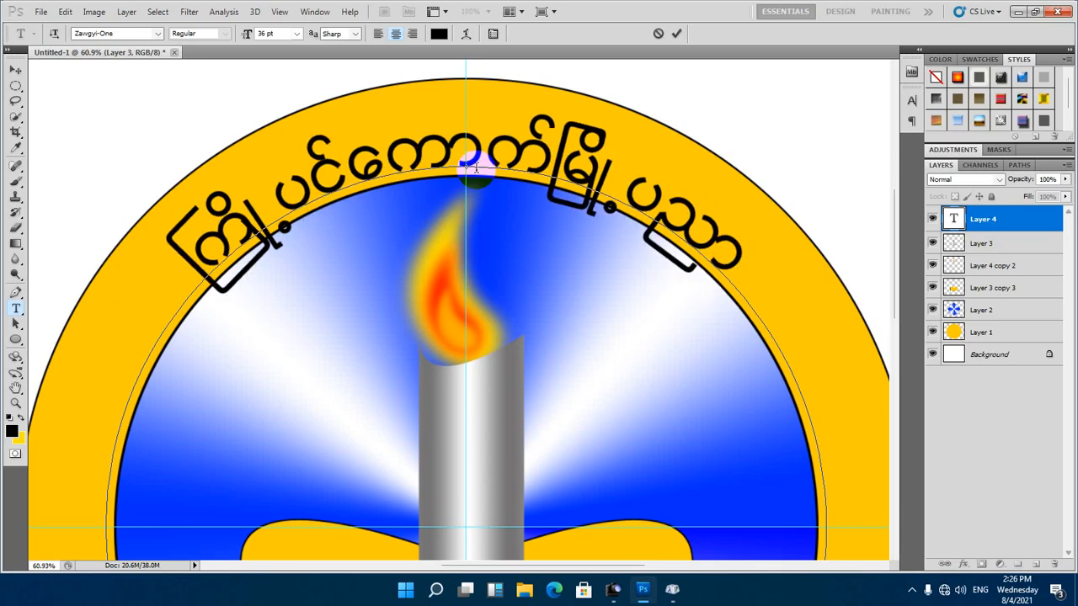
text(မြင့်)
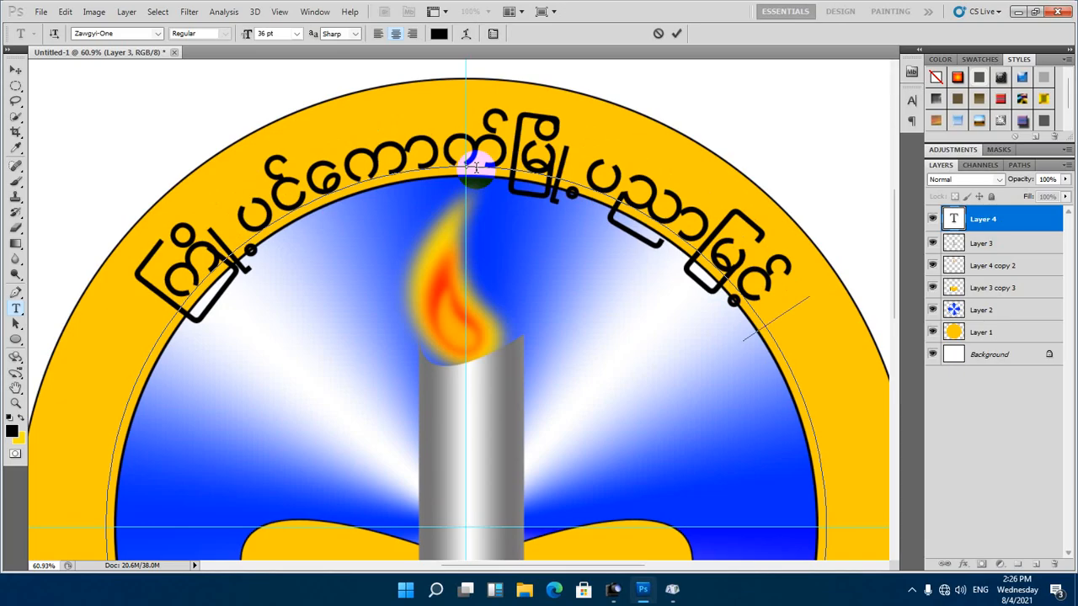
text(မားေ)
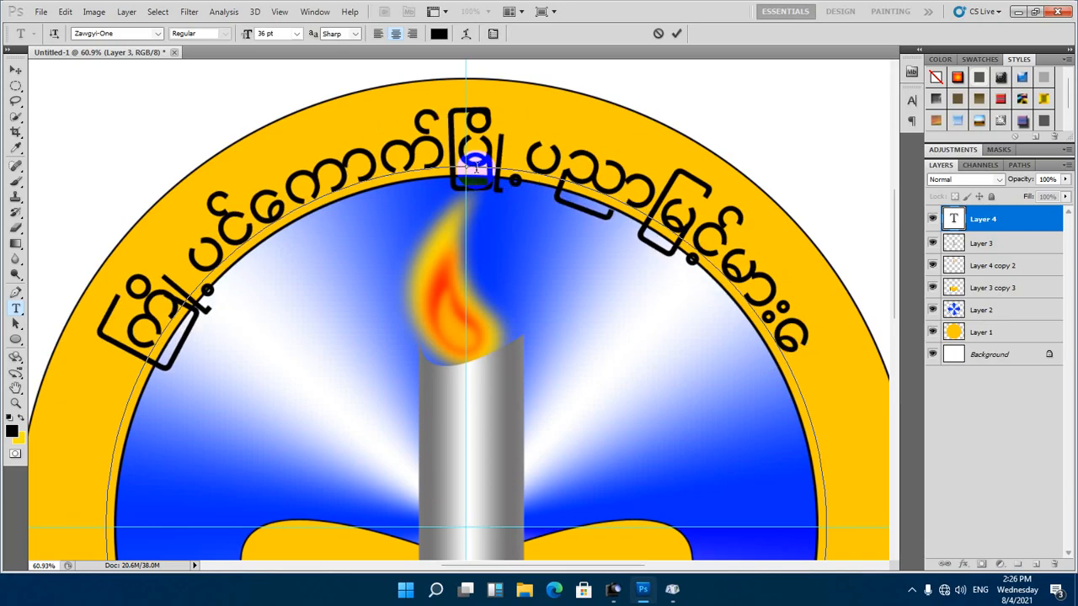
text(ရး)
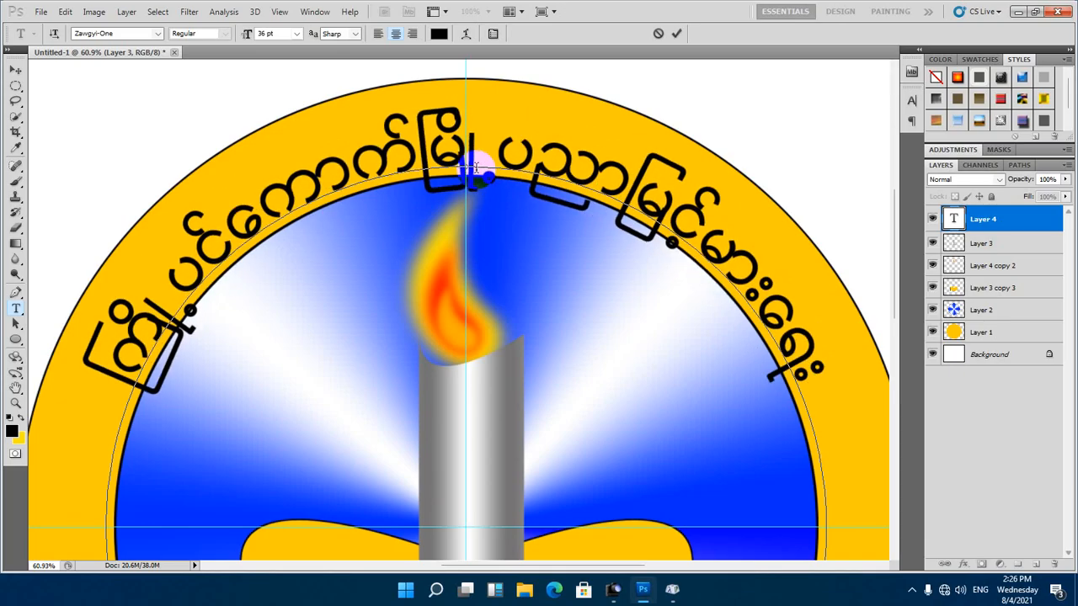
scroll(476, 166, down, 3)
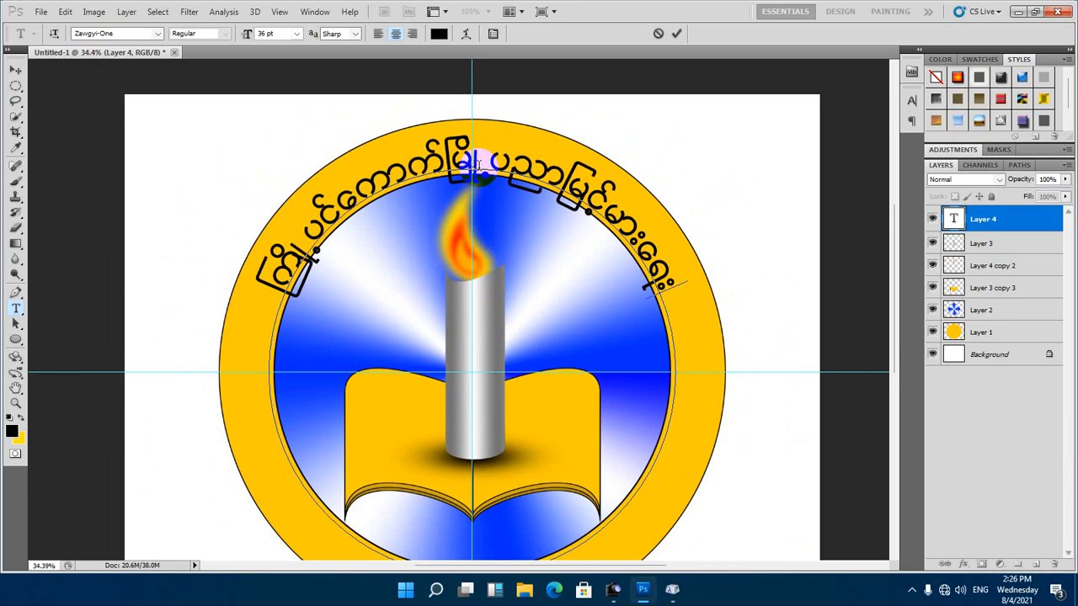
text(အသင္)
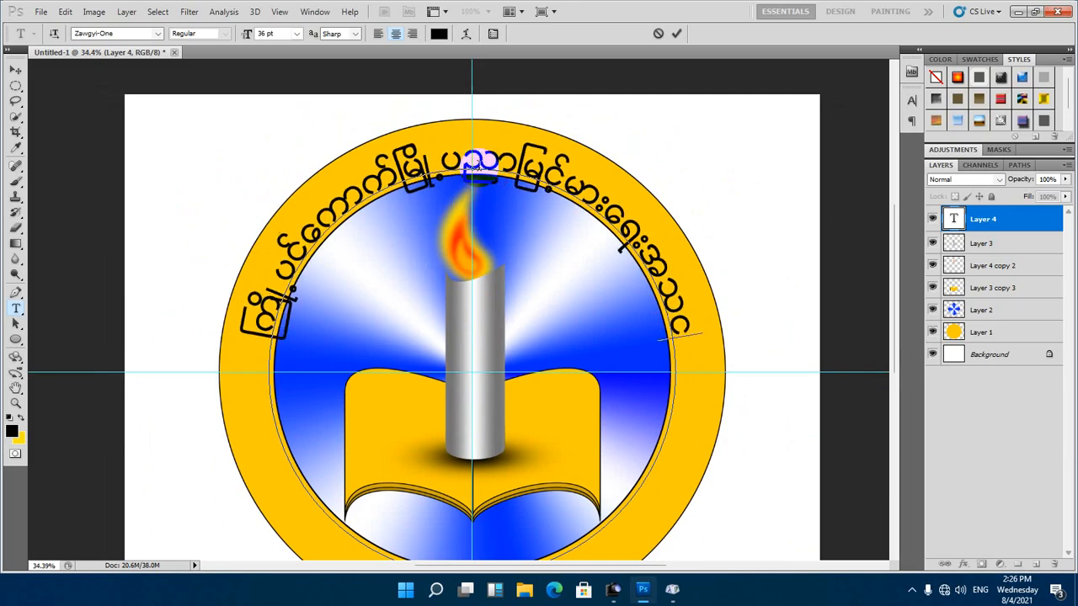
text(း)
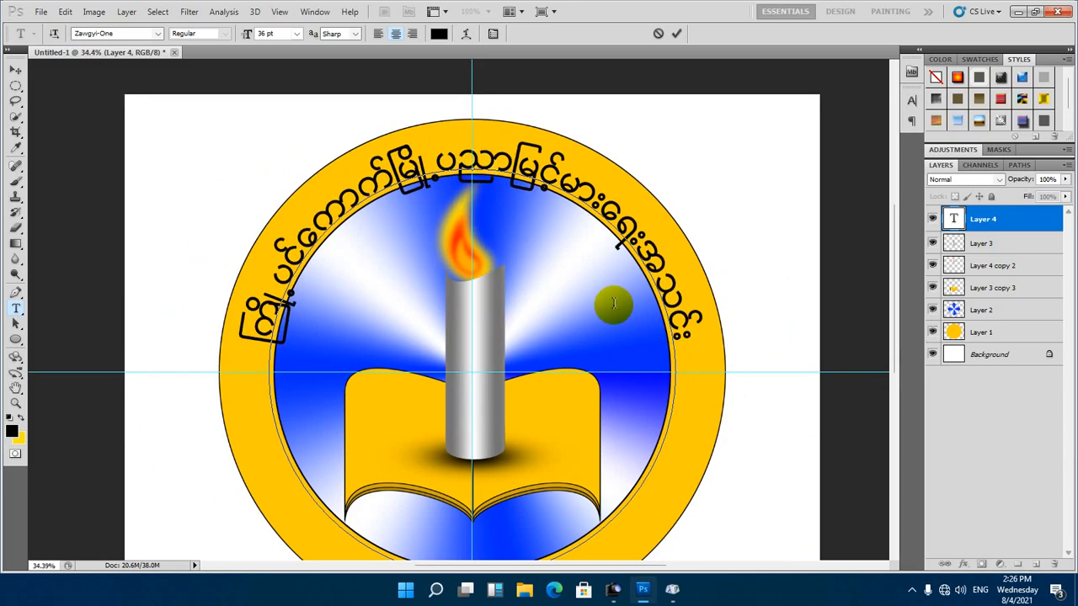
Check the curved text against the whole ring, commit it and make Layer 3 active
scroll(561, 241, down, 1)
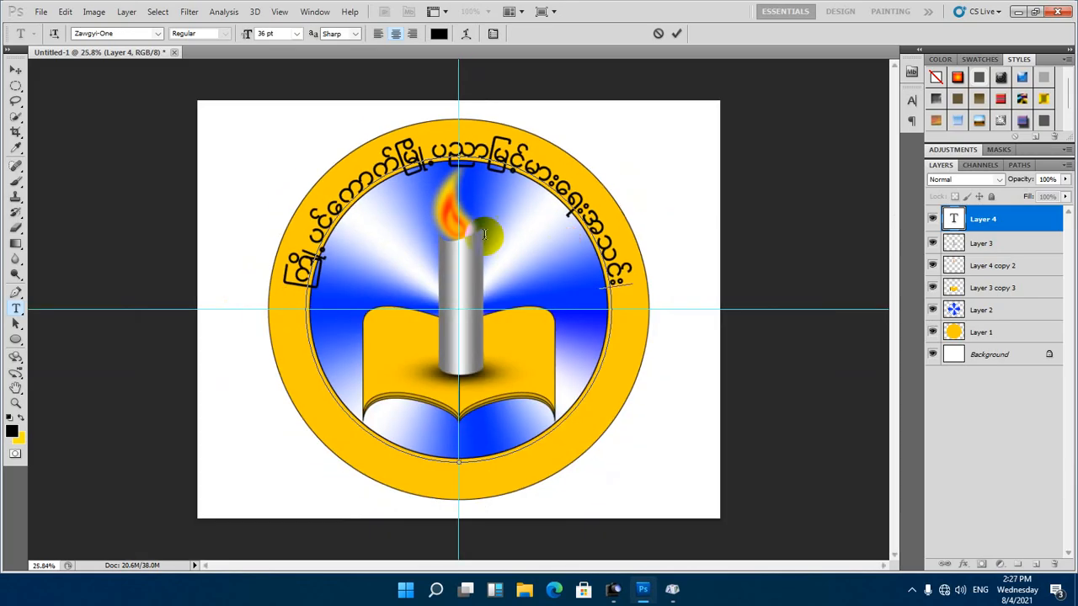
scroll(465, 228, up, 1)
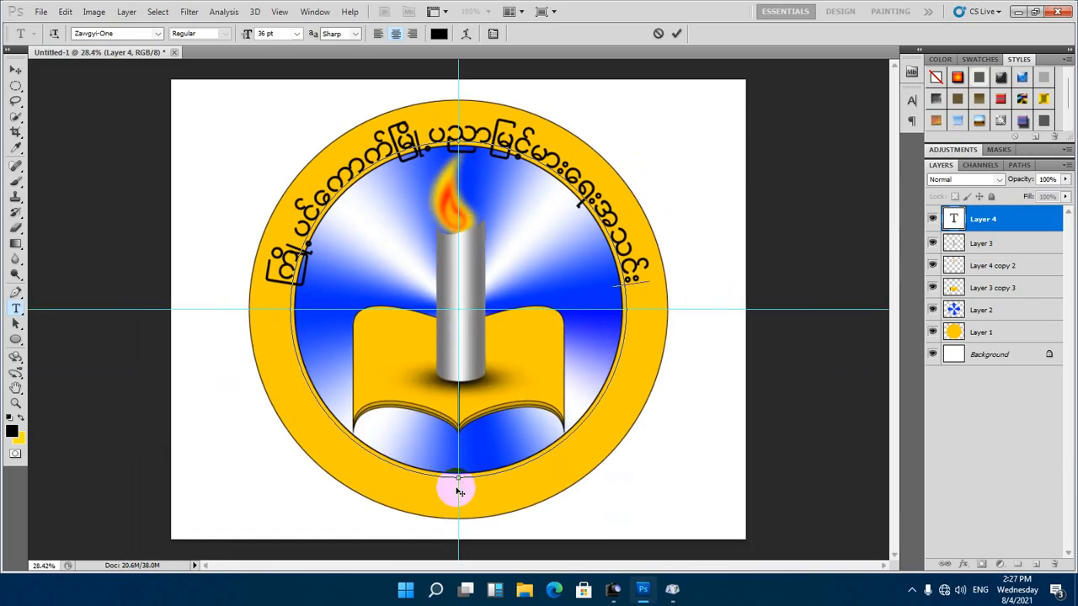
scroll(455, 487, up, 5)
scroll(463, 486, up, 3)
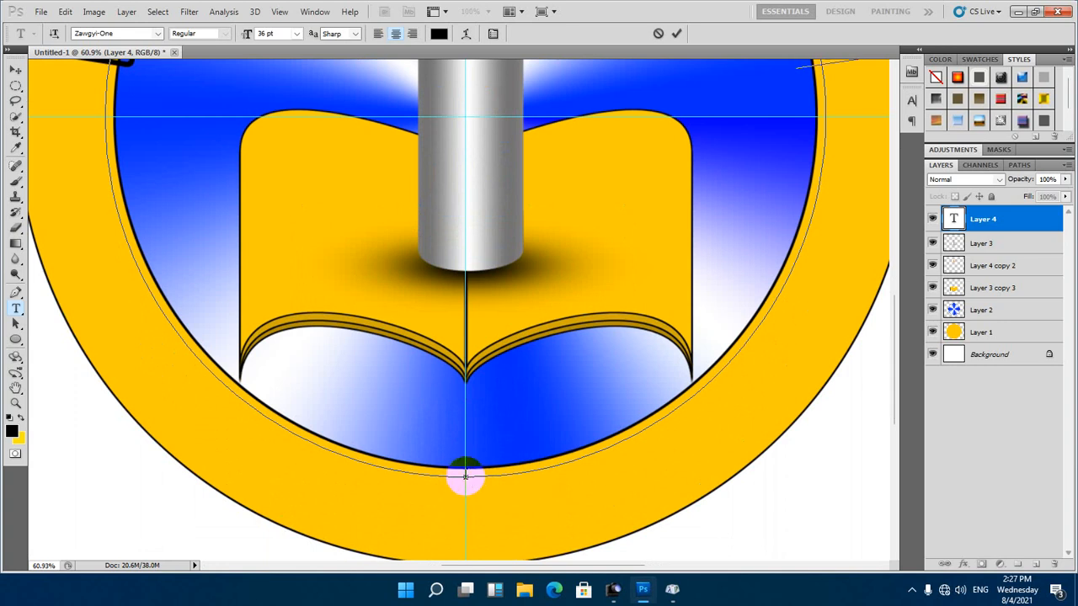
scroll(468, 480, down, 3)
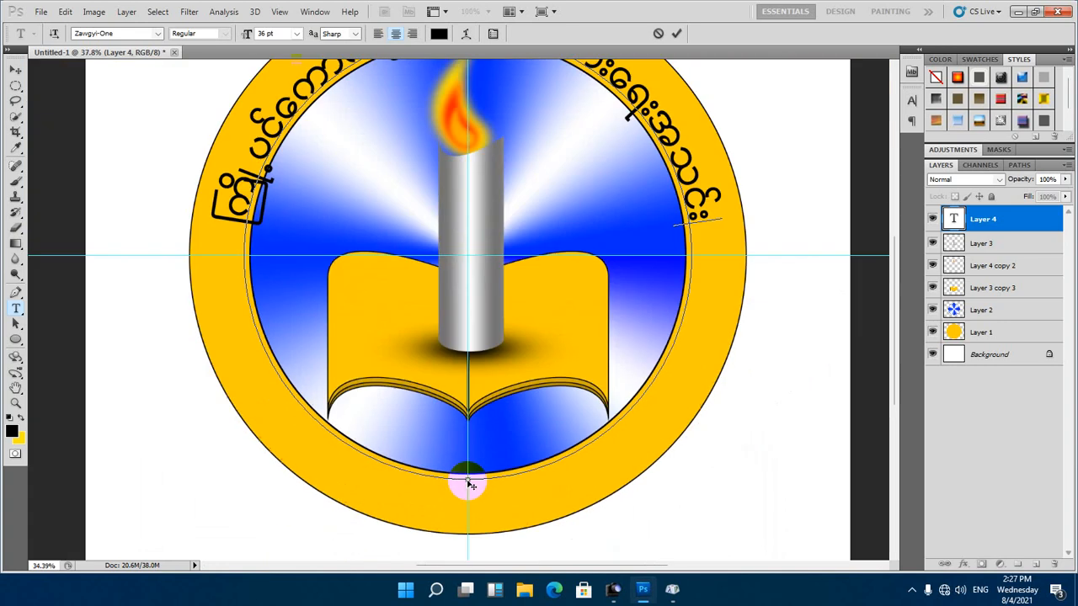
scroll(468, 484, down, 2)
click(982, 243)
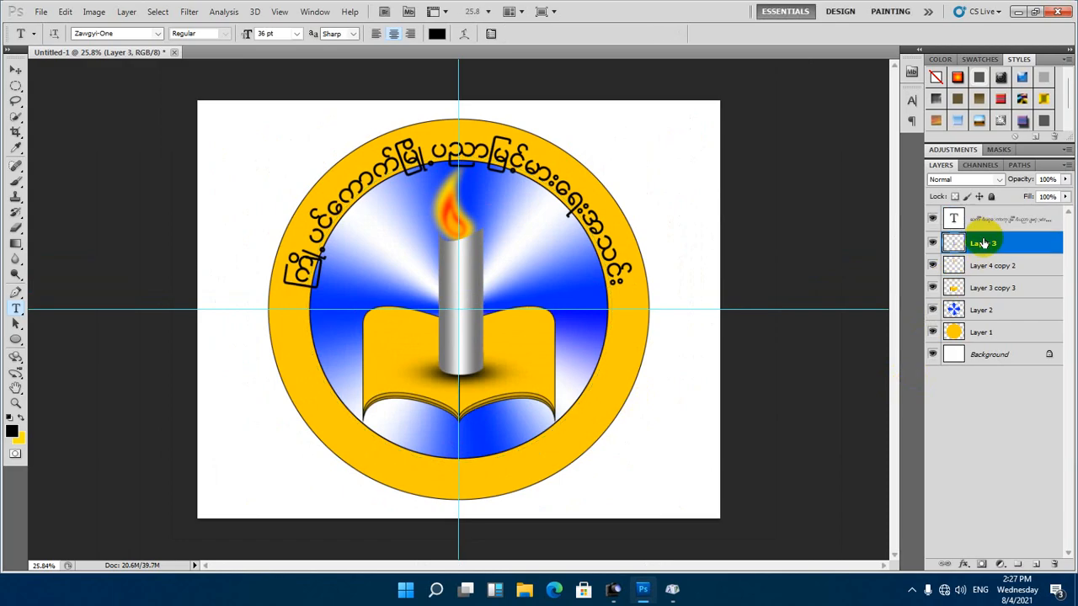
With Layer 3 active, draw another circular Ellipse path from the guide intersection, slightly larger than the inner blue circle
click(987, 217)
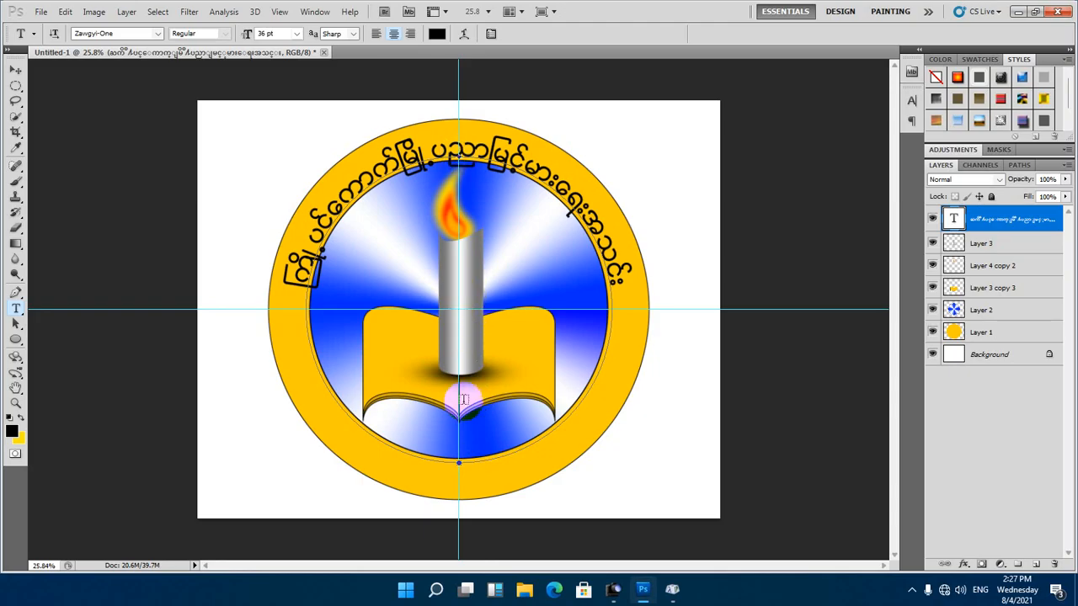
click(458, 463)
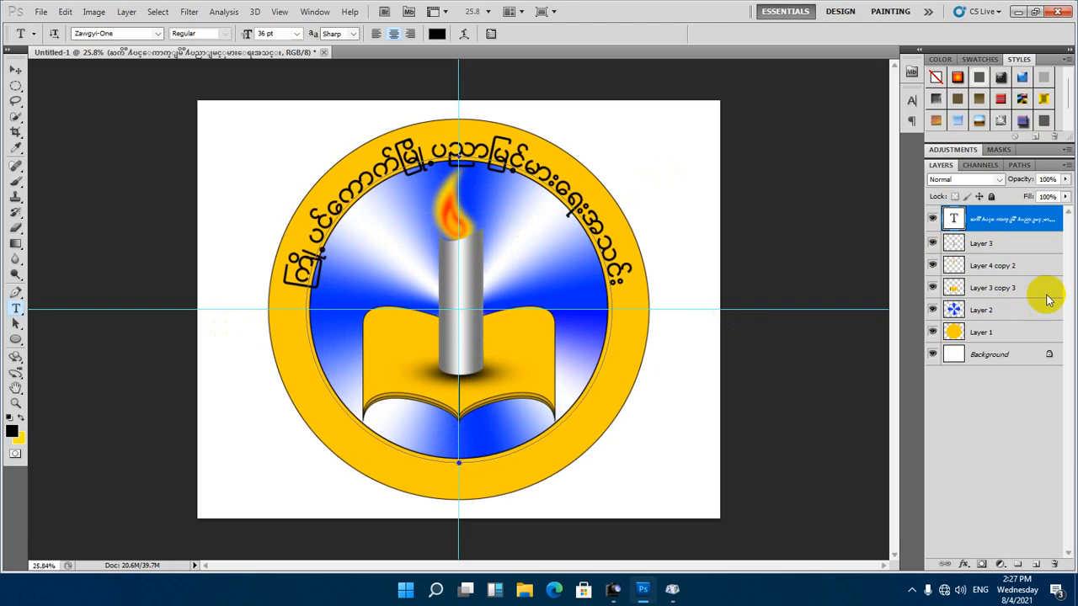
click(992, 243)
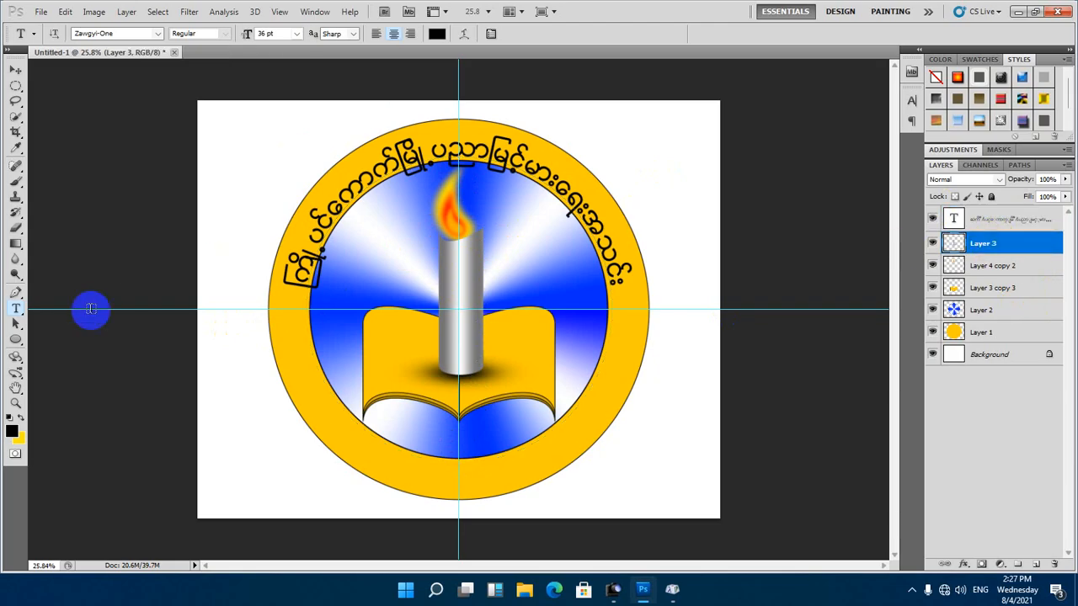
click(13, 341)
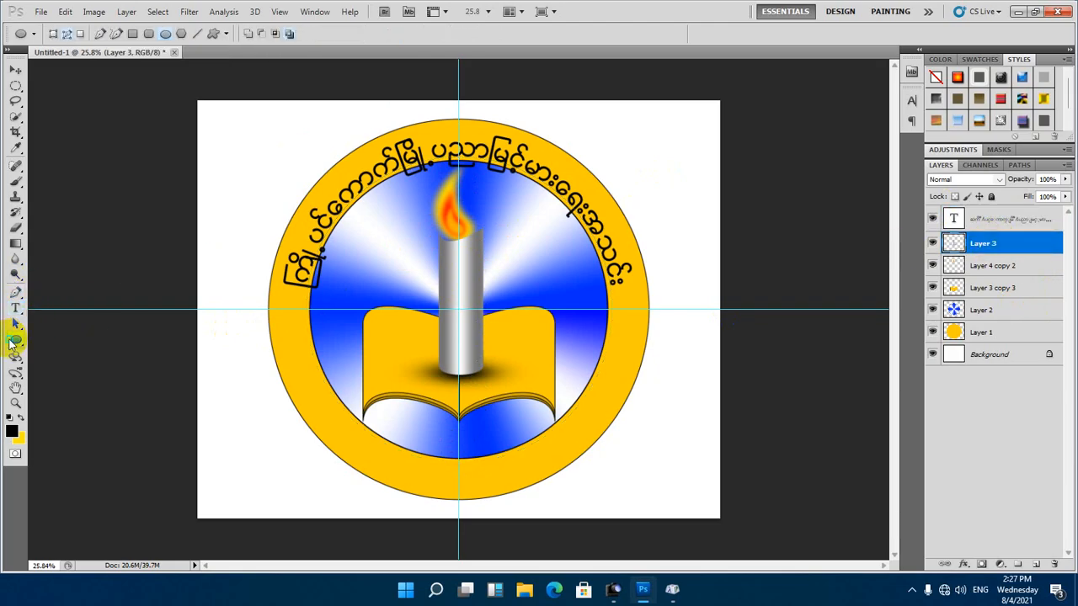
click(59, 358)
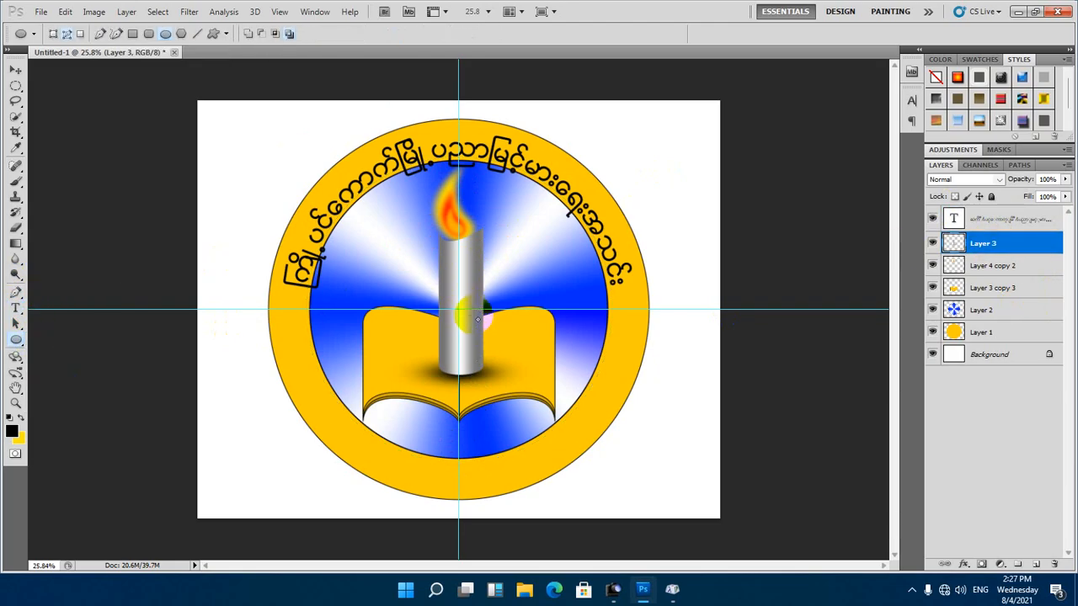
key(ctrl+0)
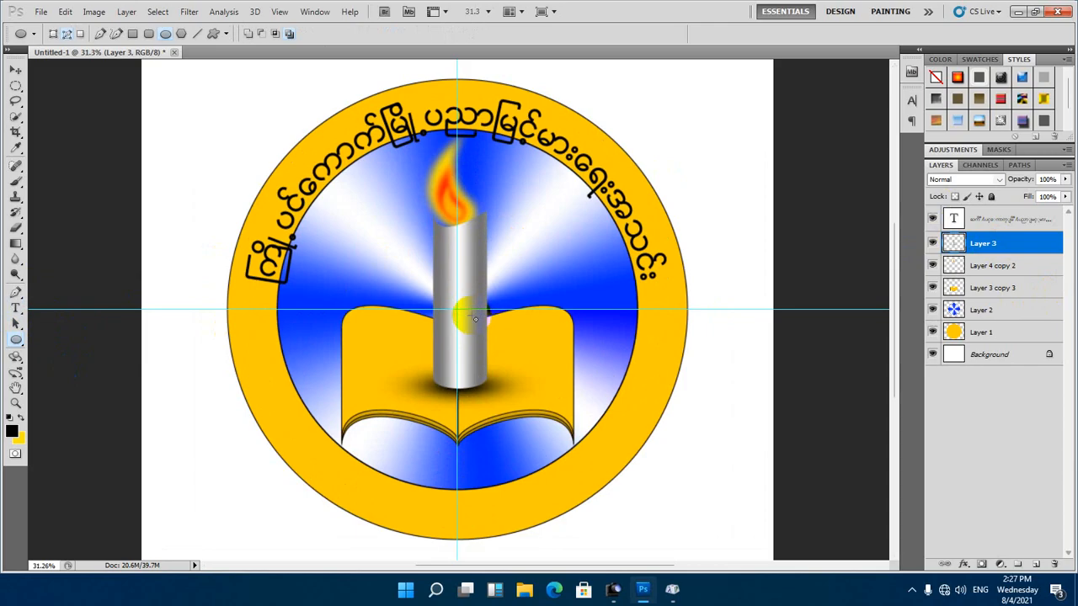
scroll(476, 319, down, 1)
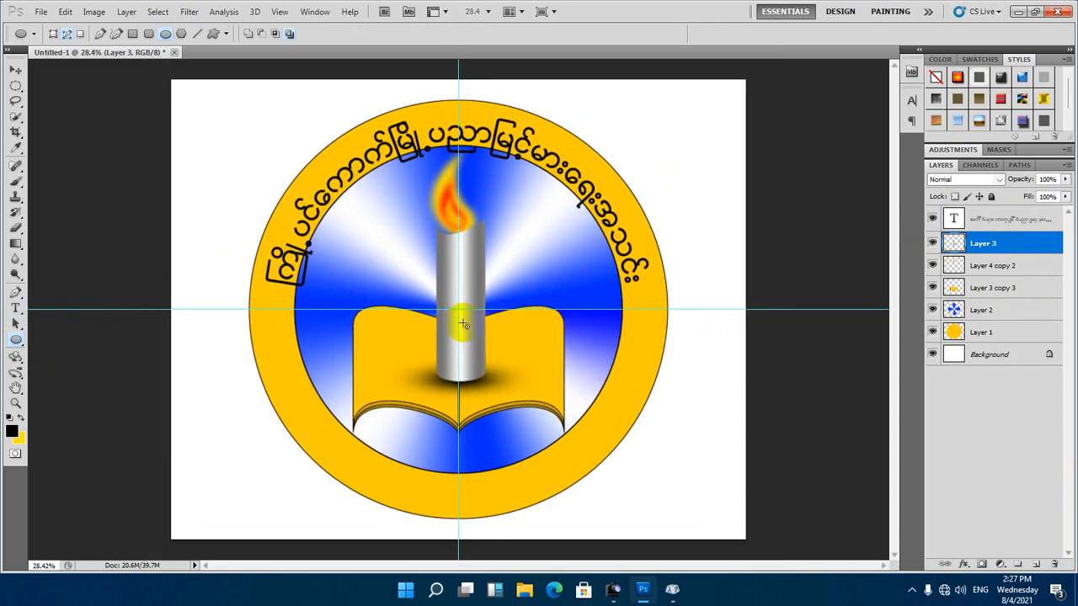
scroll(463, 324, up, 3)
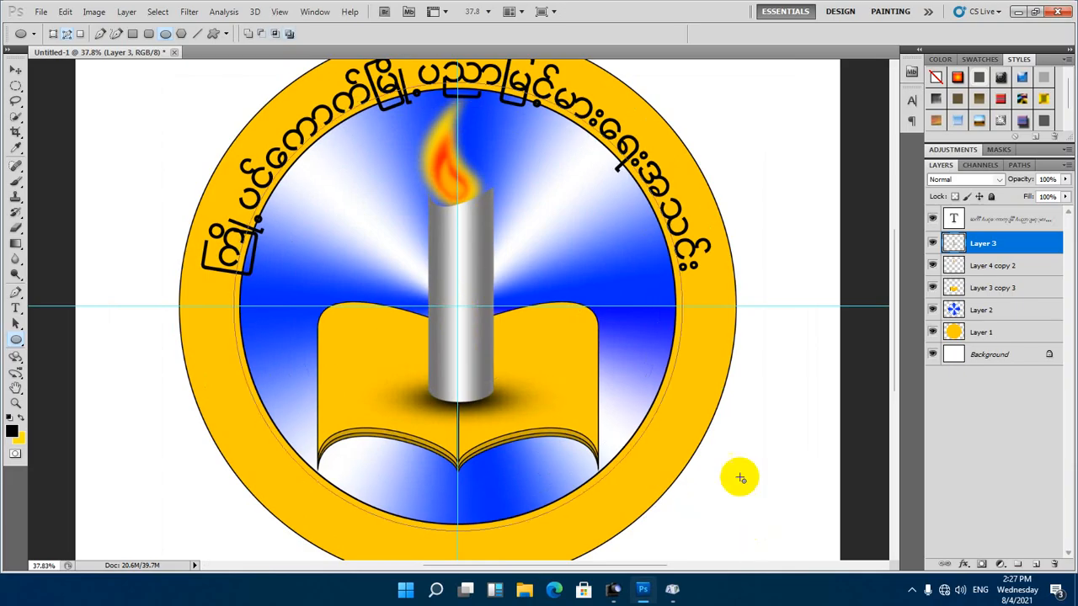
Start 36 pt Zawgyi-One text on the circular path at its lowest point on the vertical guide and paste the copied glyph
scroll(575, 376, down, 2)
scroll(516, 390, up, 2)
click(15, 308)
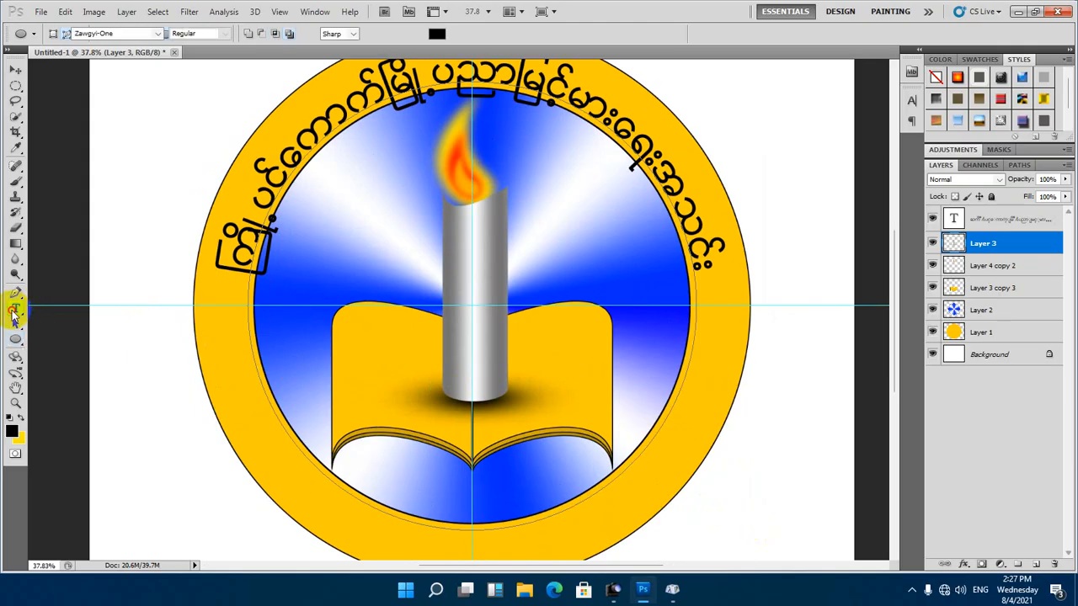
scroll(510, 445, up, 1)
drag(510, 446, 519, 316)
scroll(479, 409, up, 4)
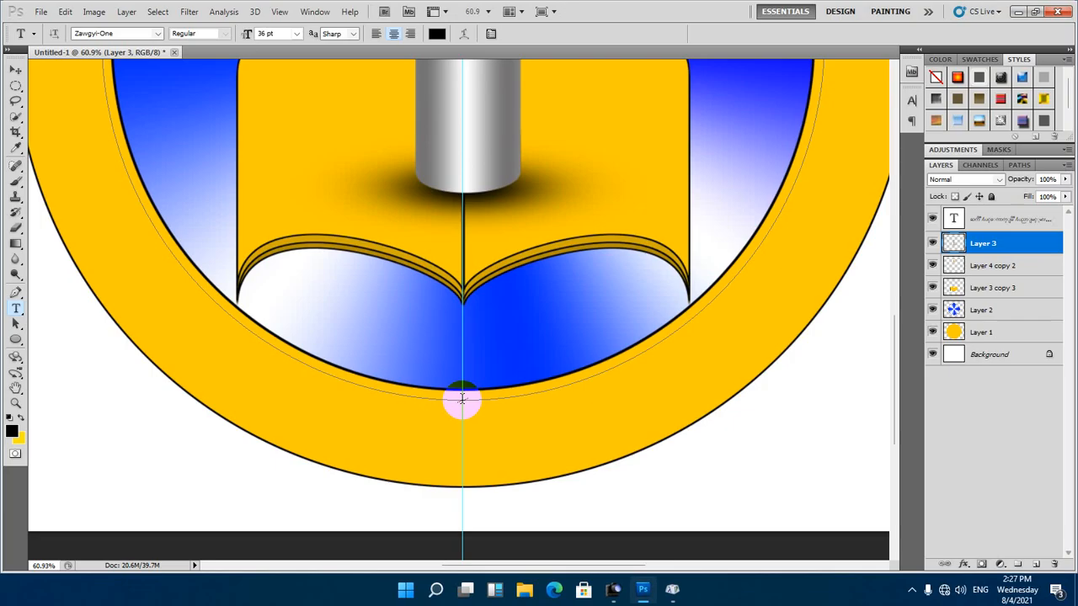
click(461, 399)
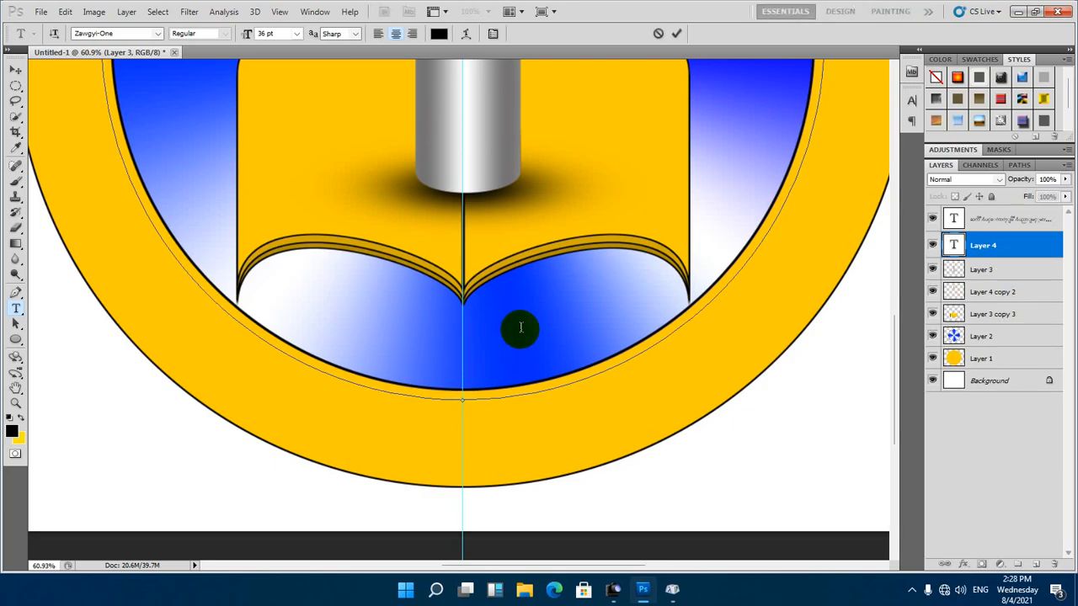
right_click(465, 397)
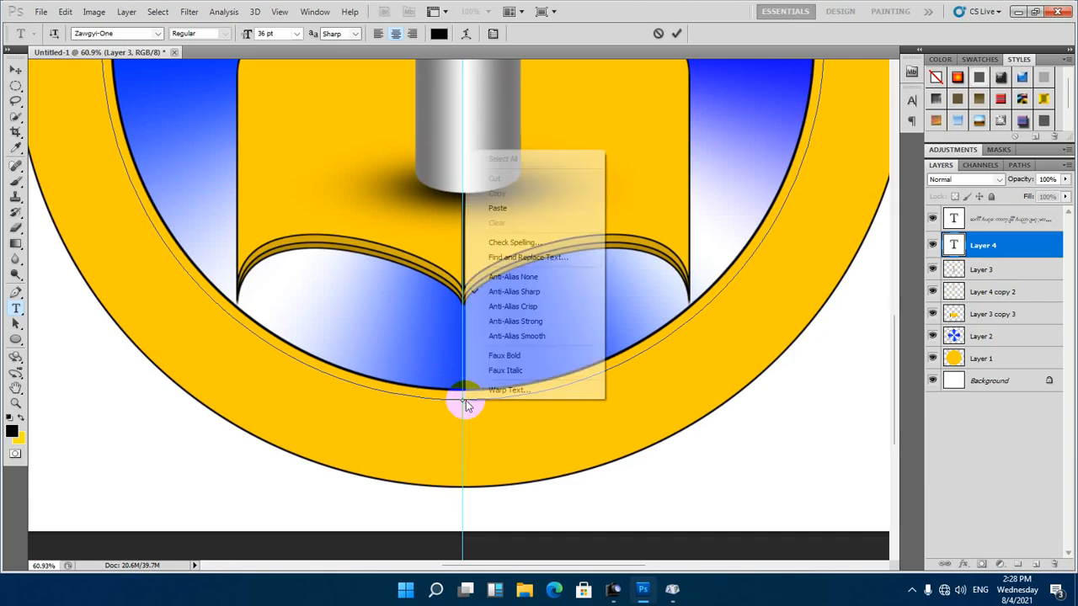
click(499, 207)
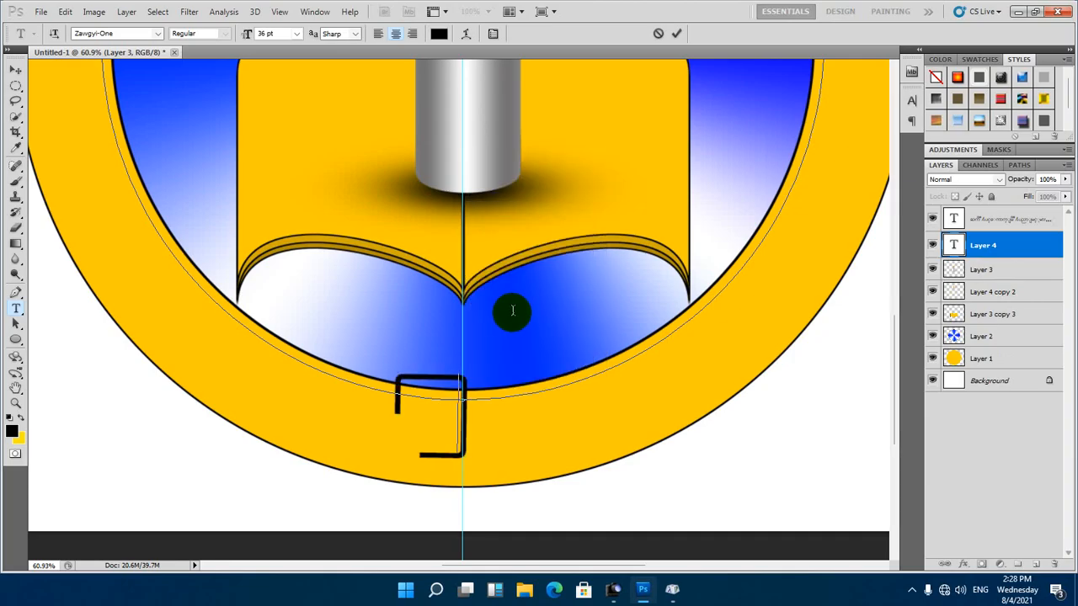
Continue the text after the pasted glyph along the lower part of the ring so it reads "ကြို့ပင်ကောက်မြို့"
text(ကြ)
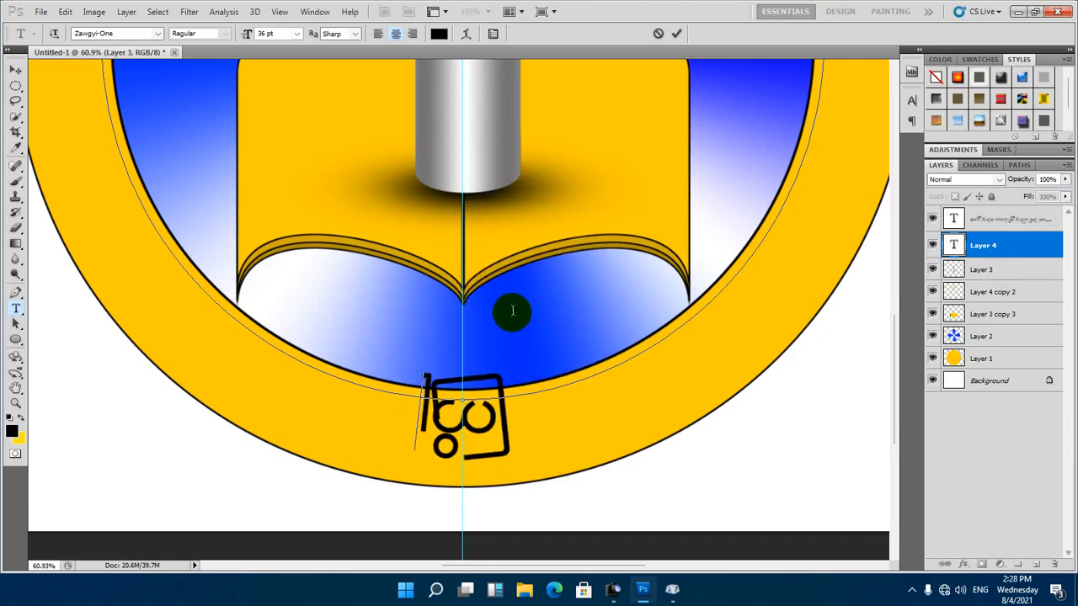
text(ိ)
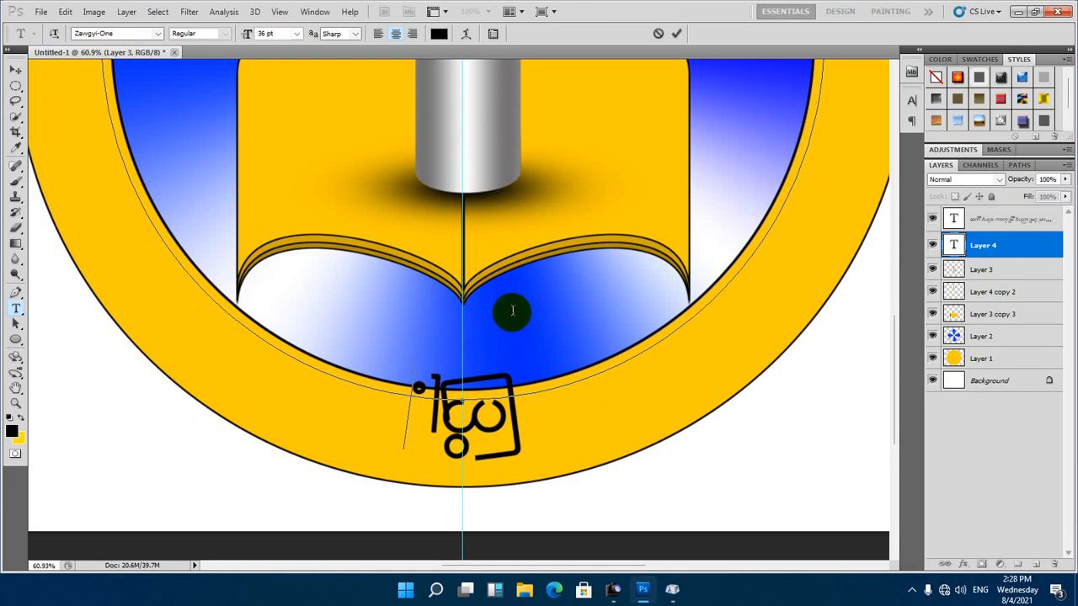
text(ပင်)
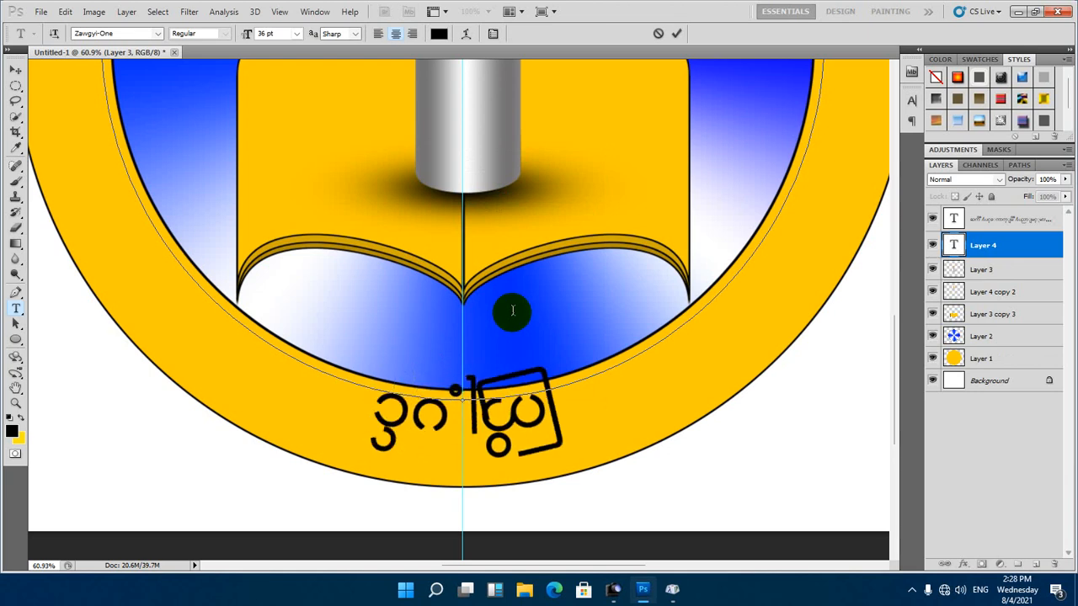
text(စယယပွ)
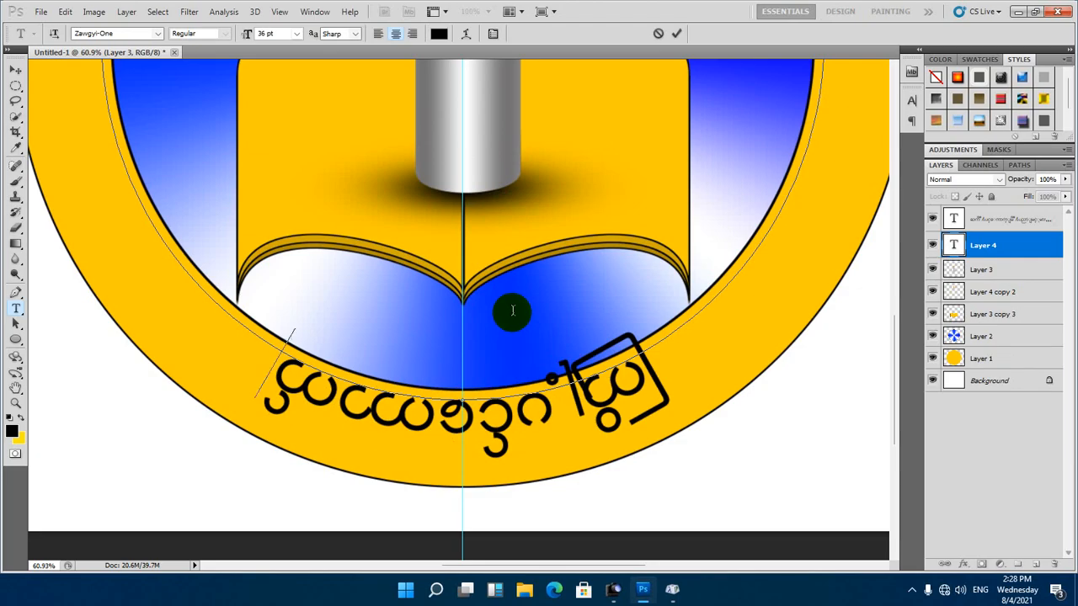
text(ျမ)
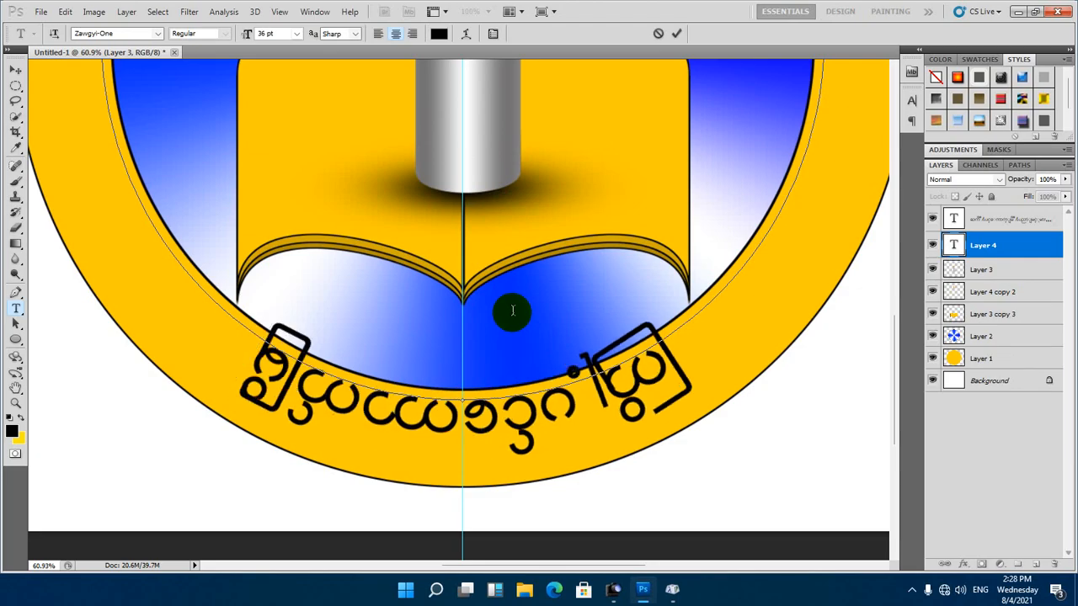
text(ဳ႕)
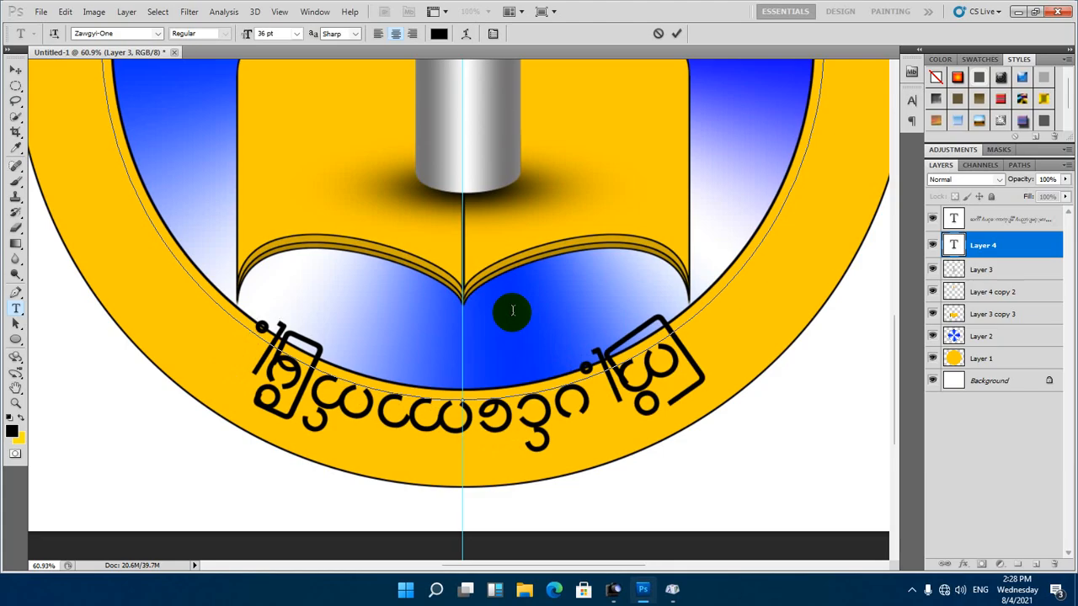
Check the lower text against the whole ring, commit it and delete its text layer
scroll(500, 306, down, 8)
scroll(492, 273, up, 1)
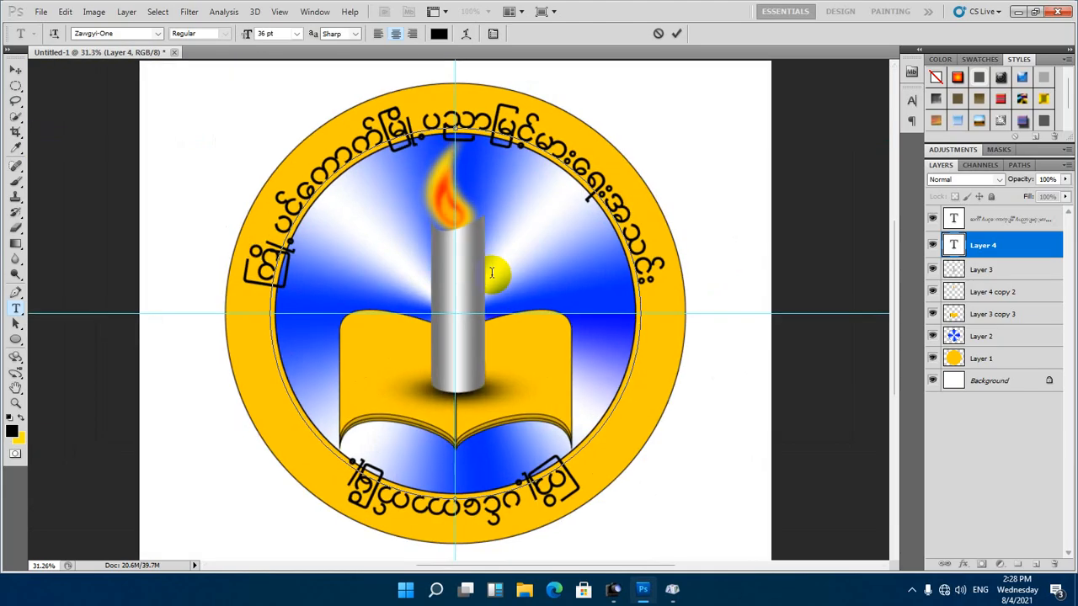
scroll(492, 273, up, 1)
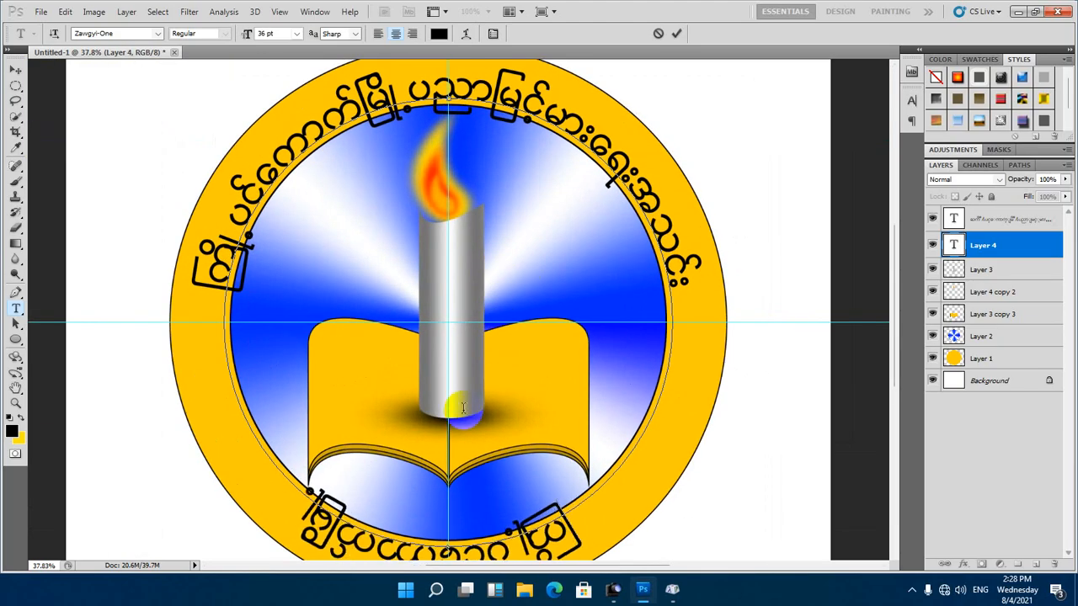
key(ctrl)
key(ctrl)
key(ctrl)
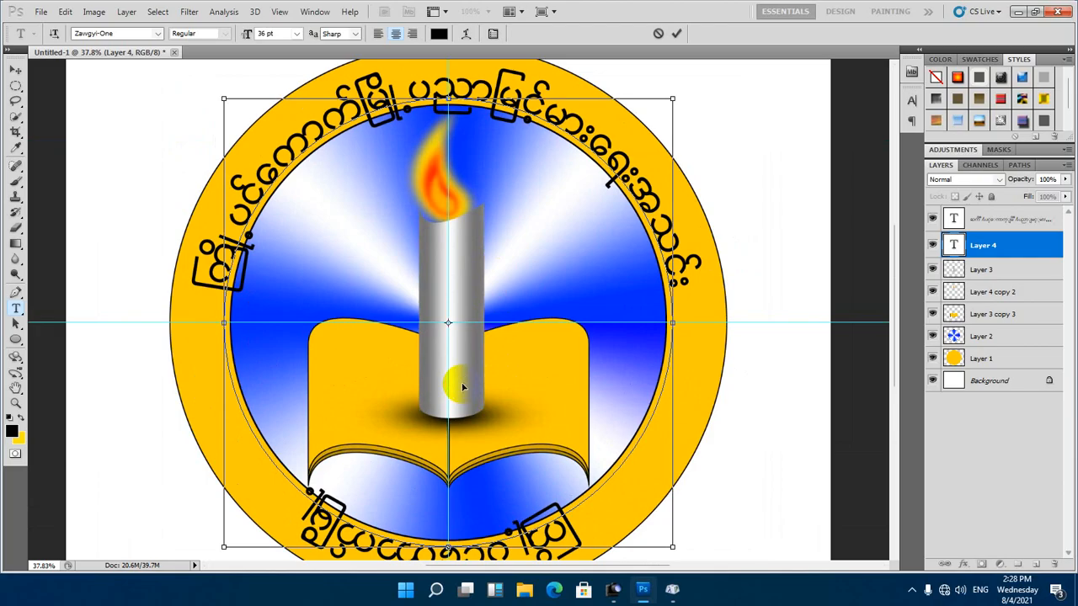
click(678, 33)
scroll(534, 407, down, 1)
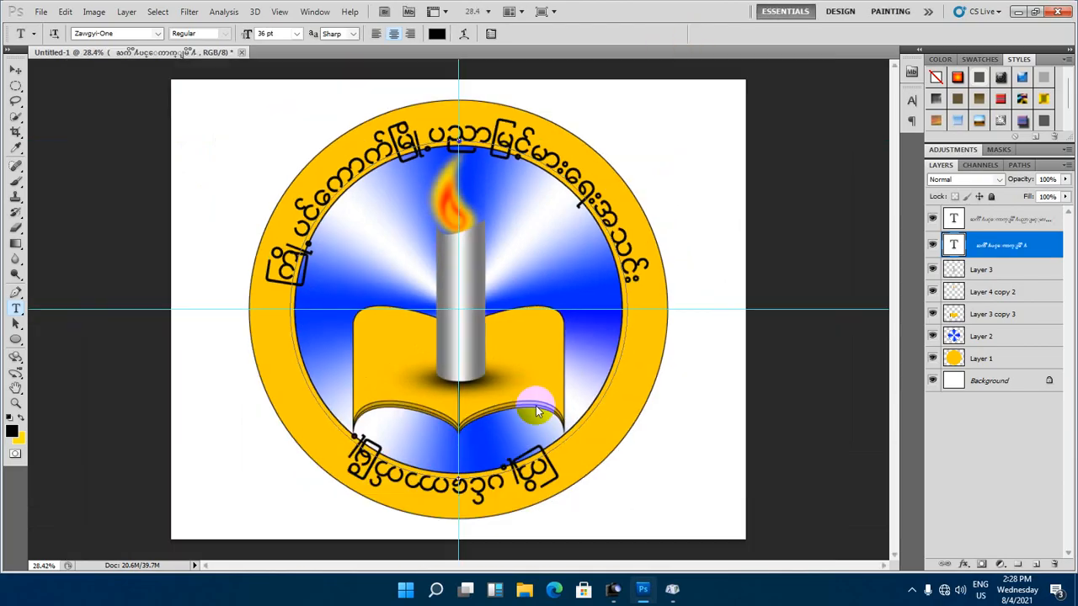
key(Delete)
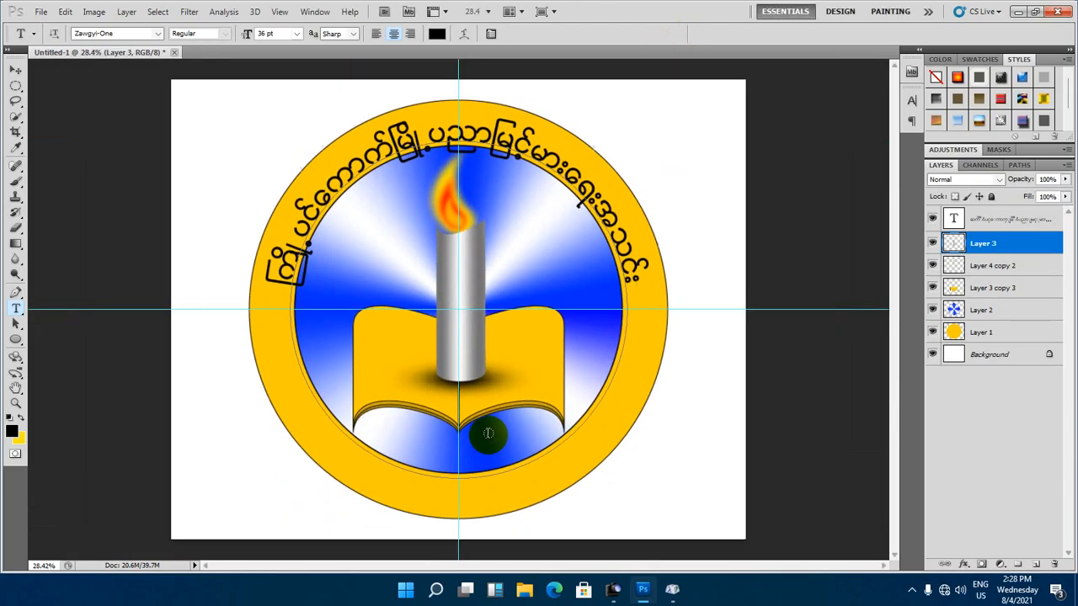
Place new path text where the vertical guide meets the bottom of the circular path and paste the copied glyph into it
scroll(492, 432, up, 1)
drag(492, 432, 494, 400)
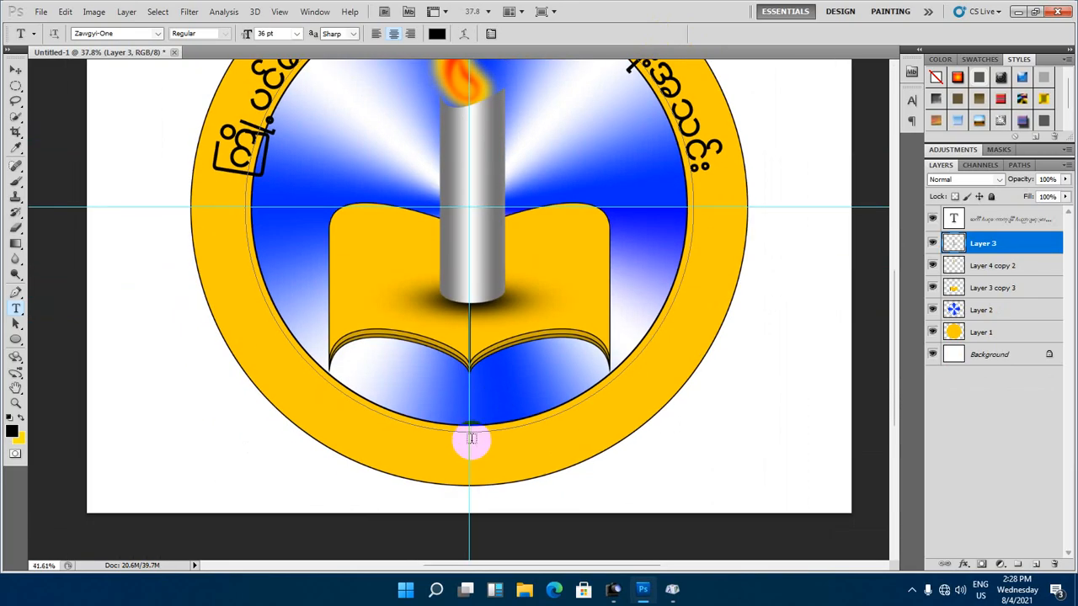
scroll(472, 429, up, 2)
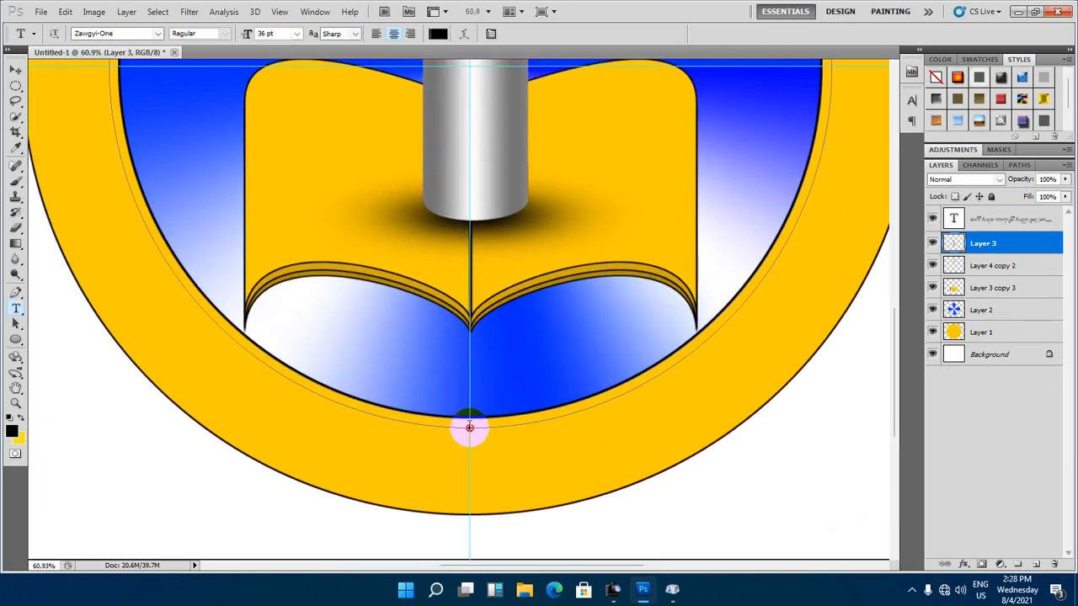
click(469, 428)
scroll(493, 365, down, 1)
right_click(474, 426)
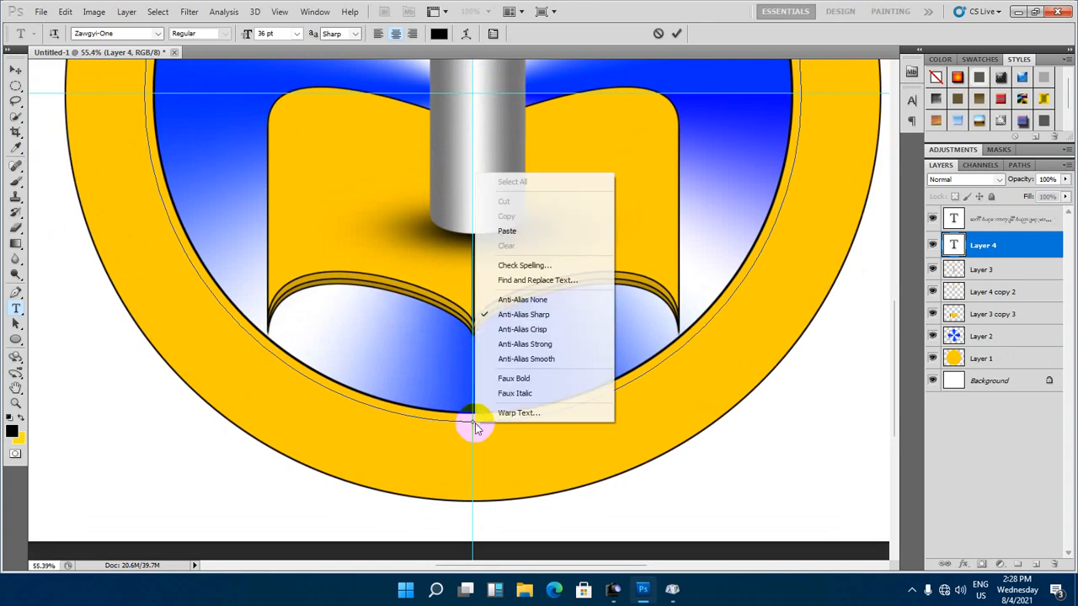
click(509, 232)
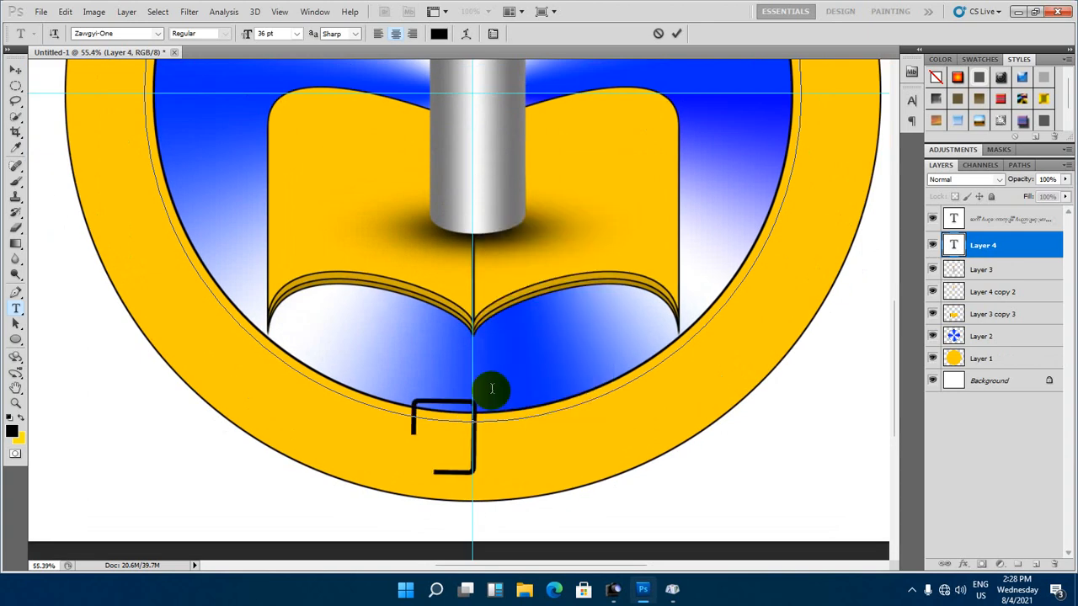
text(pn)
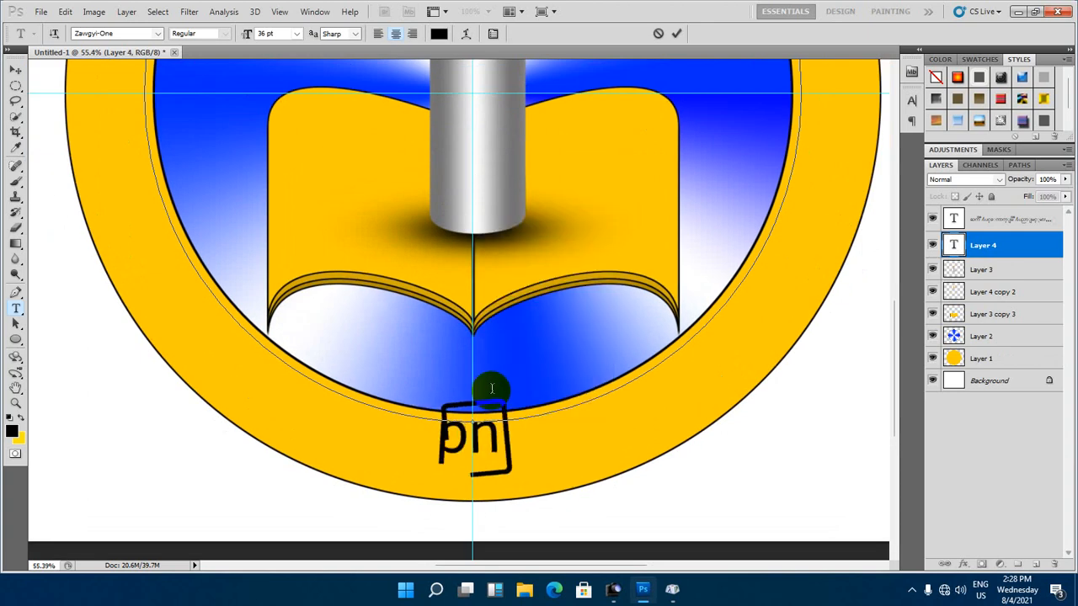
text(K)
key(BackSpace)
key(BackSpace)
key(BackSpace)
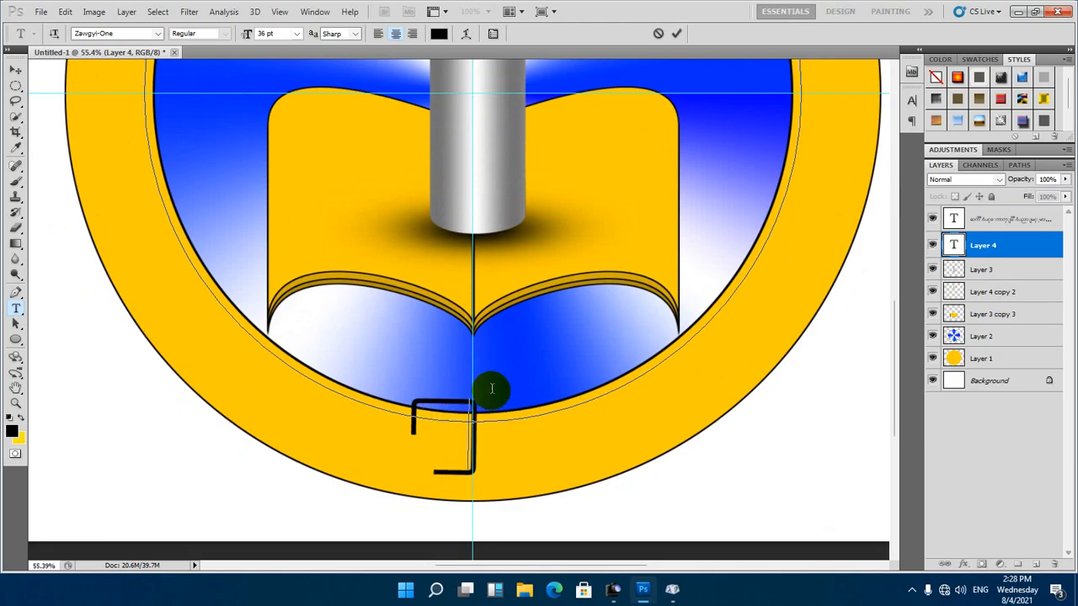
Complete the lower curved text after the pasted glyph so it reads "ကြို့ပင်ကောက်မြို့"
text(z)
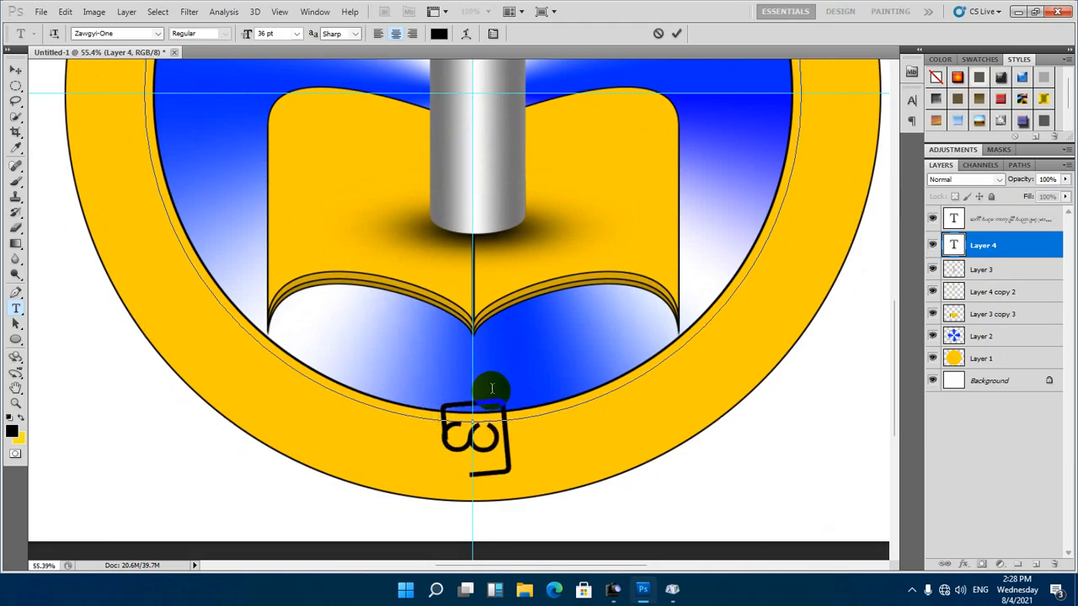
text(j)
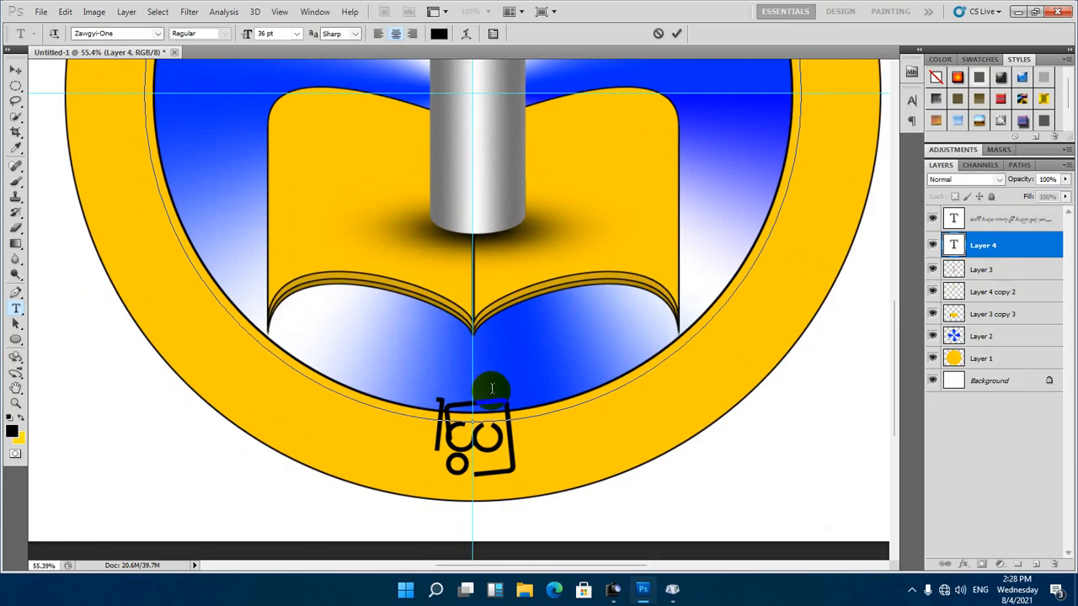
text(a)
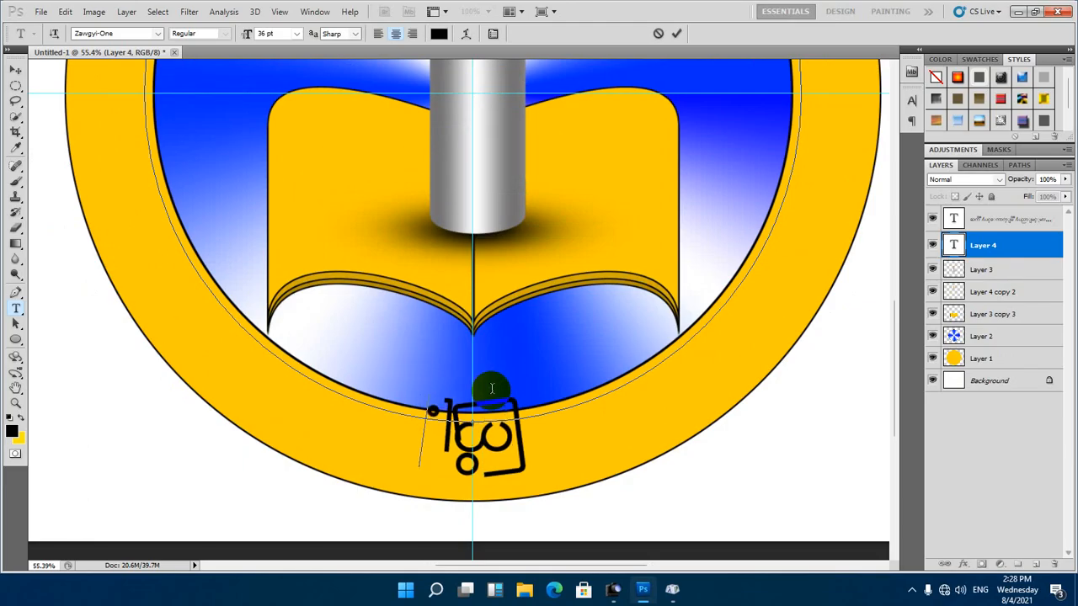
text(cg3c,a)
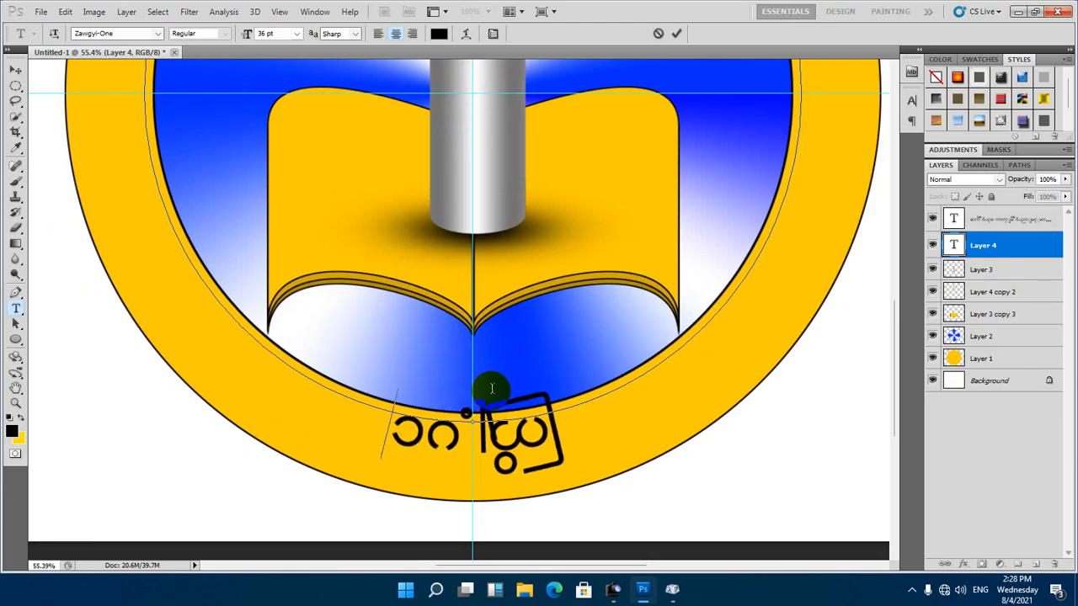
text(,z)
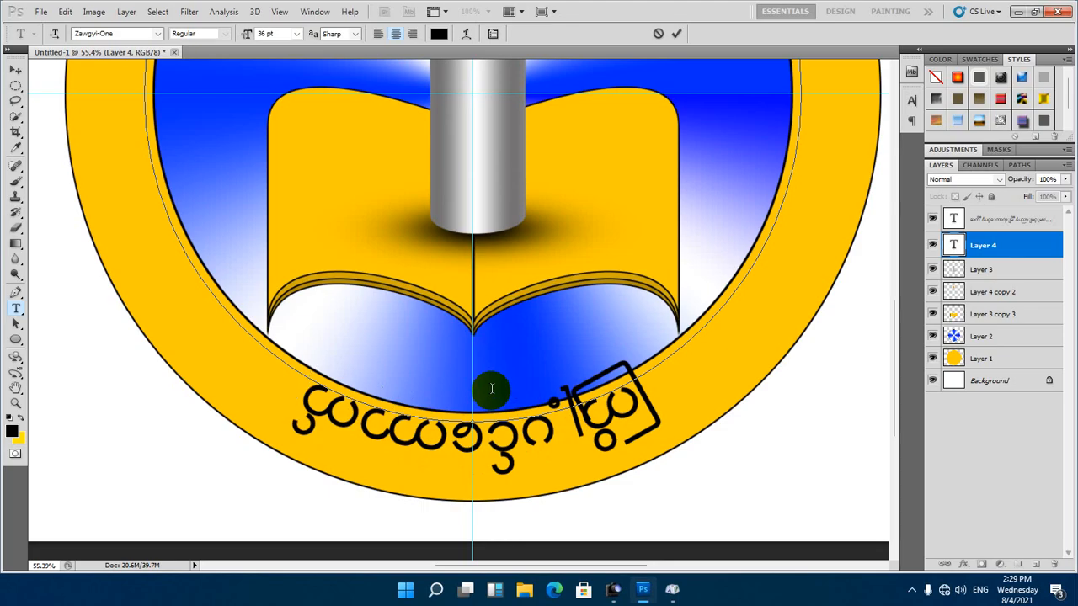
text(jy)
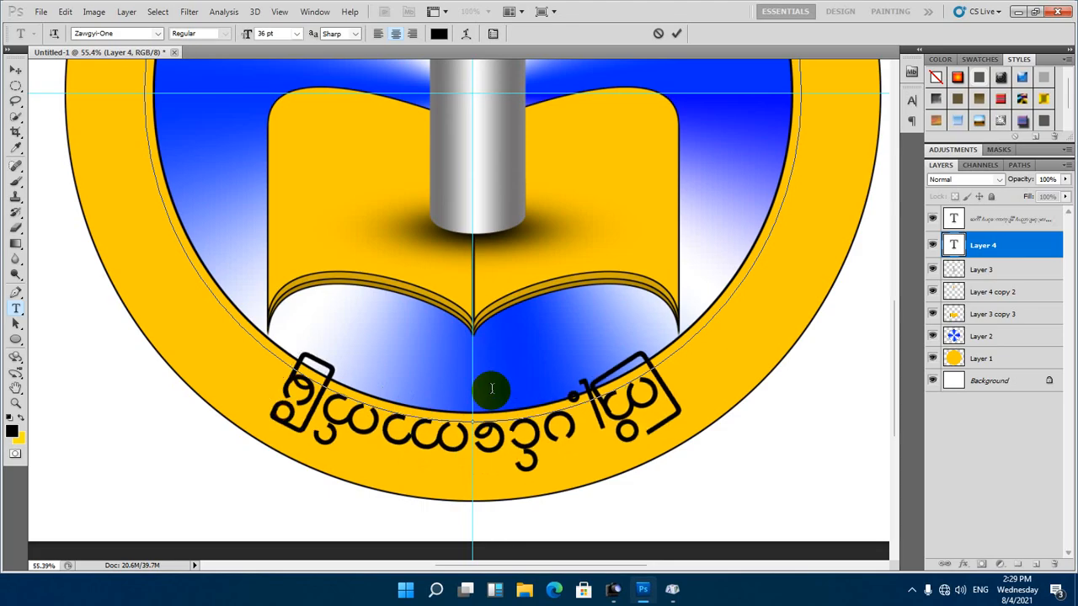
text(a)
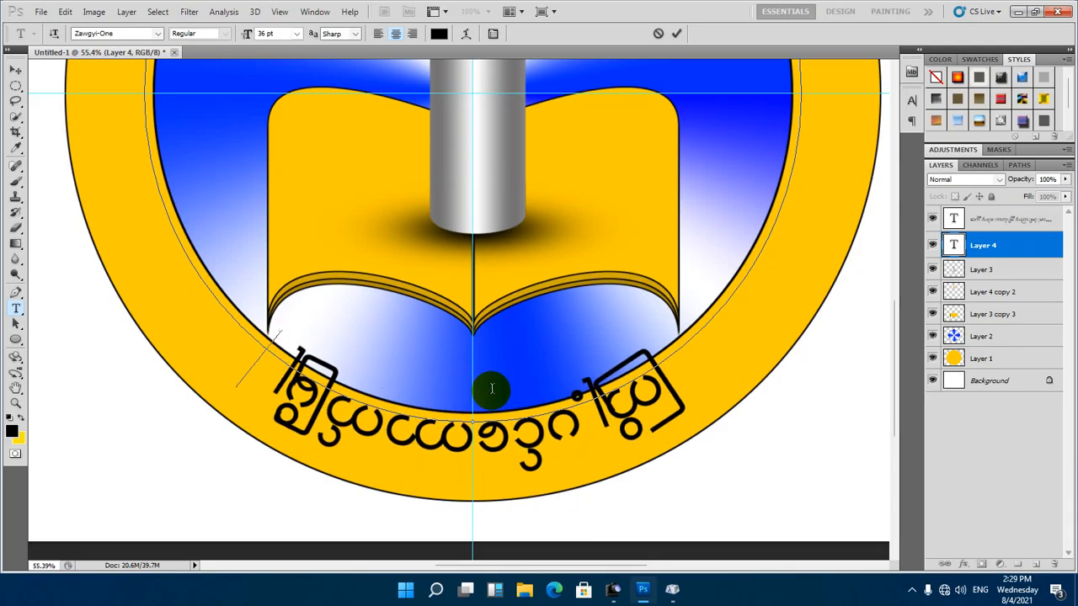
text(g)
key(BackSpace)
text(H)
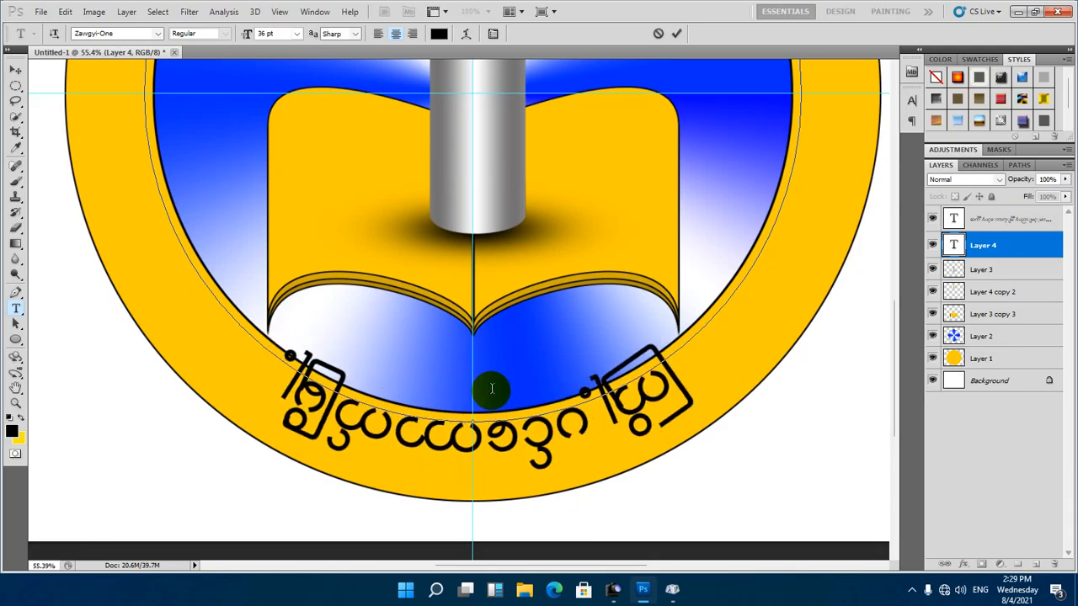
Commit the lower curved text and close the character settings
scroll(492, 388, down, 3)
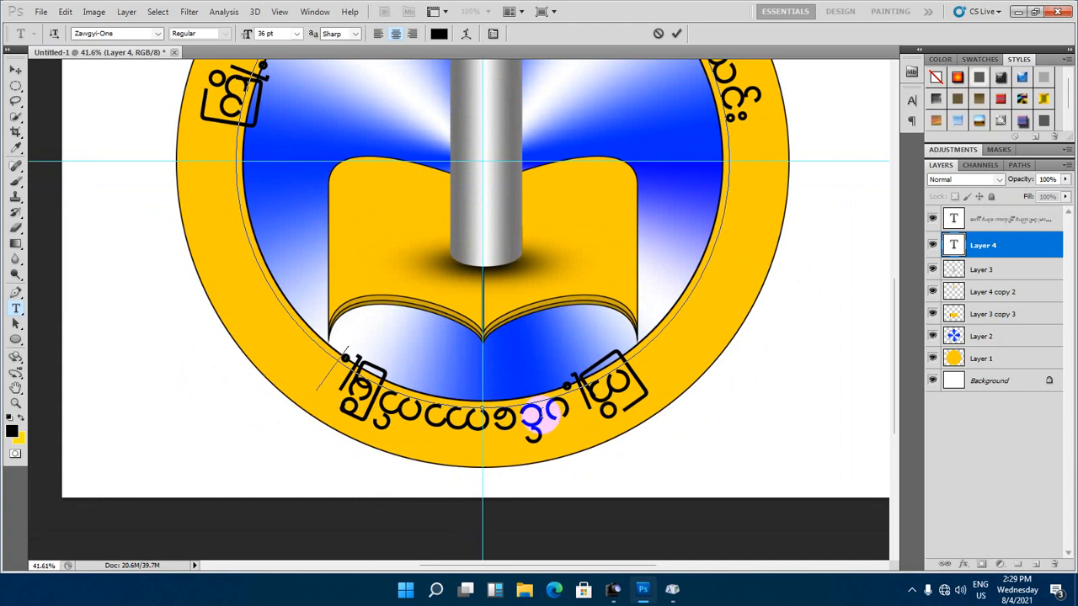
click(480, 396)
key(ctrl+t)
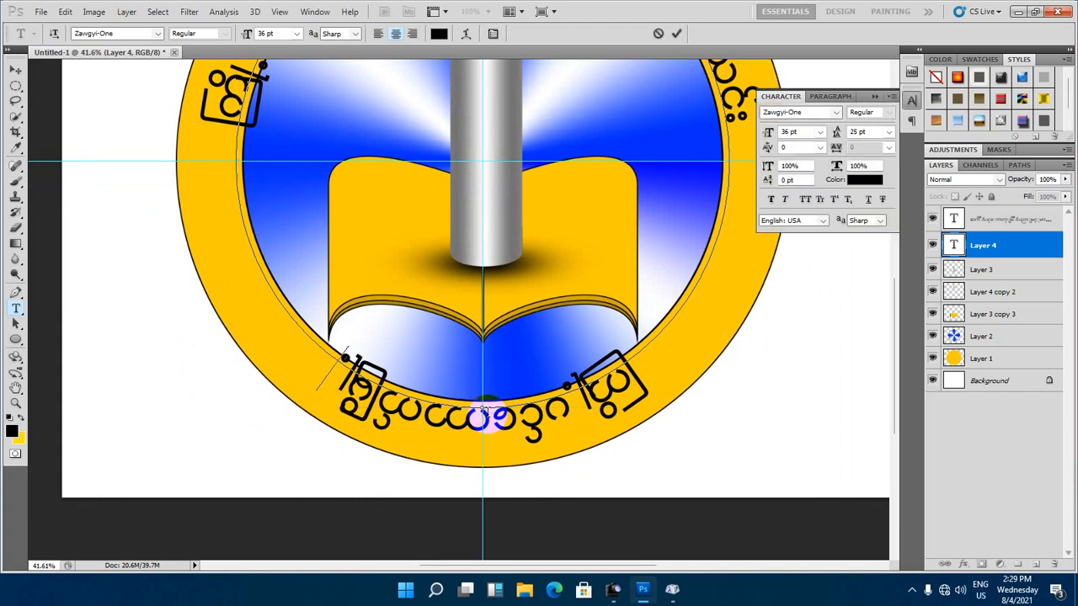
click(674, 34)
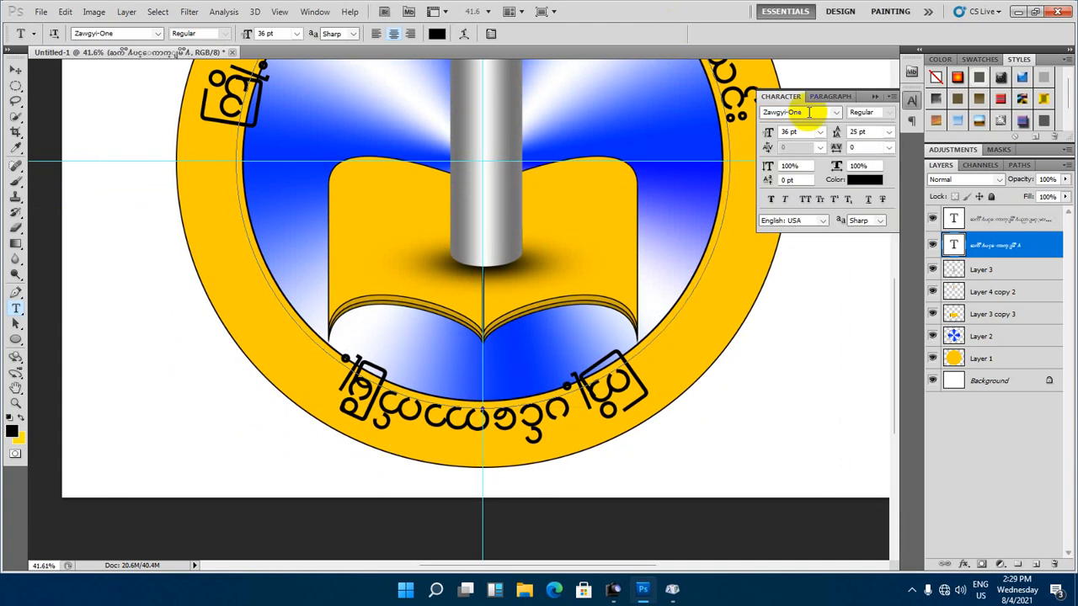
click(877, 96)
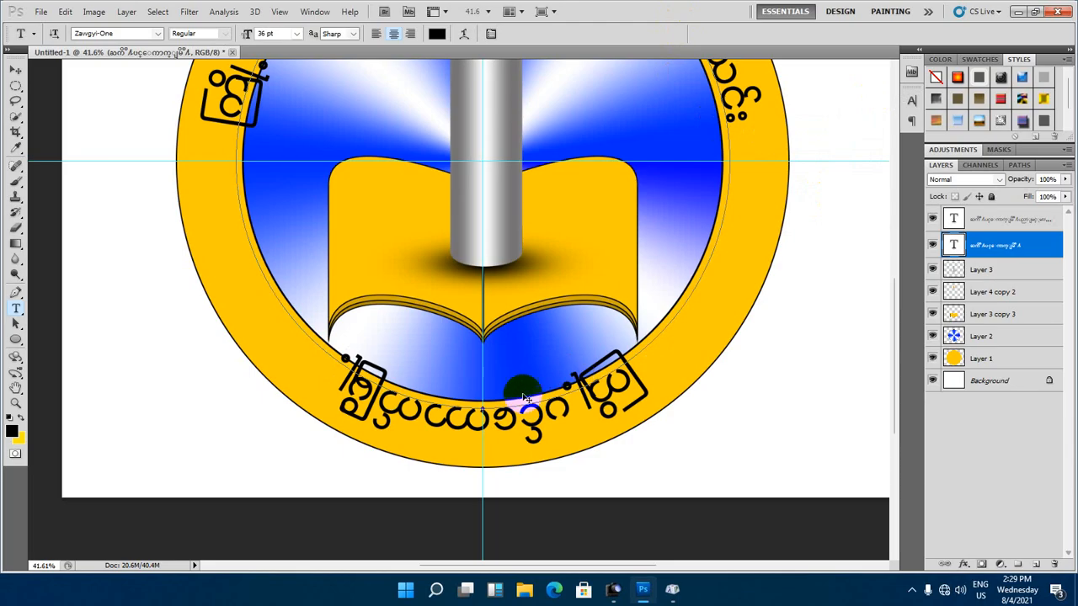
Flip the lower curved text's circular path horizontally so the text reads upright from left to right
key(ctrl+t)
scroll(477, 410, down, 2)
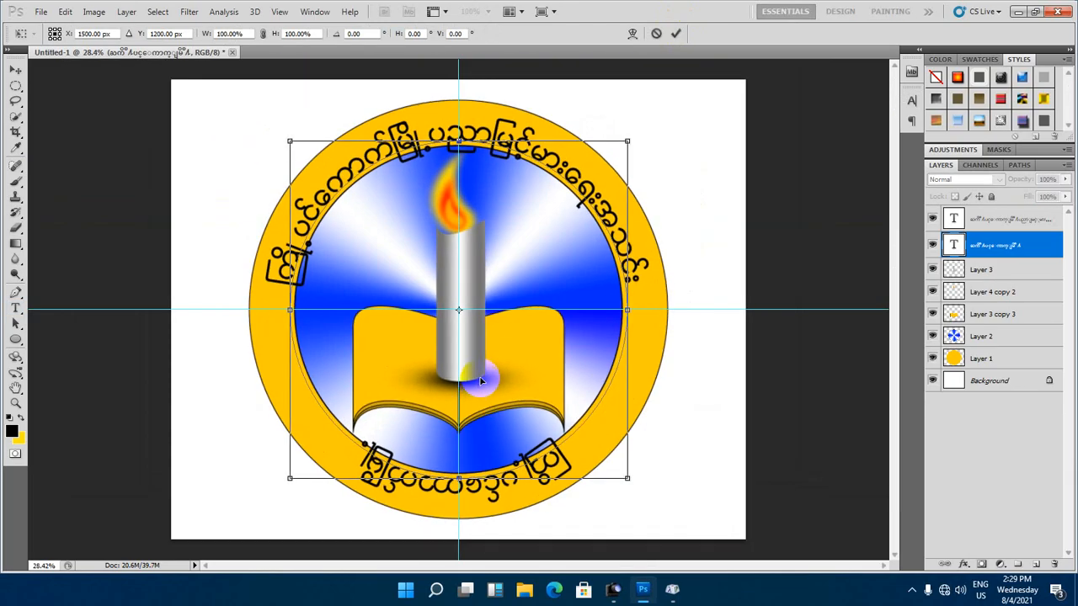
click(66, 11)
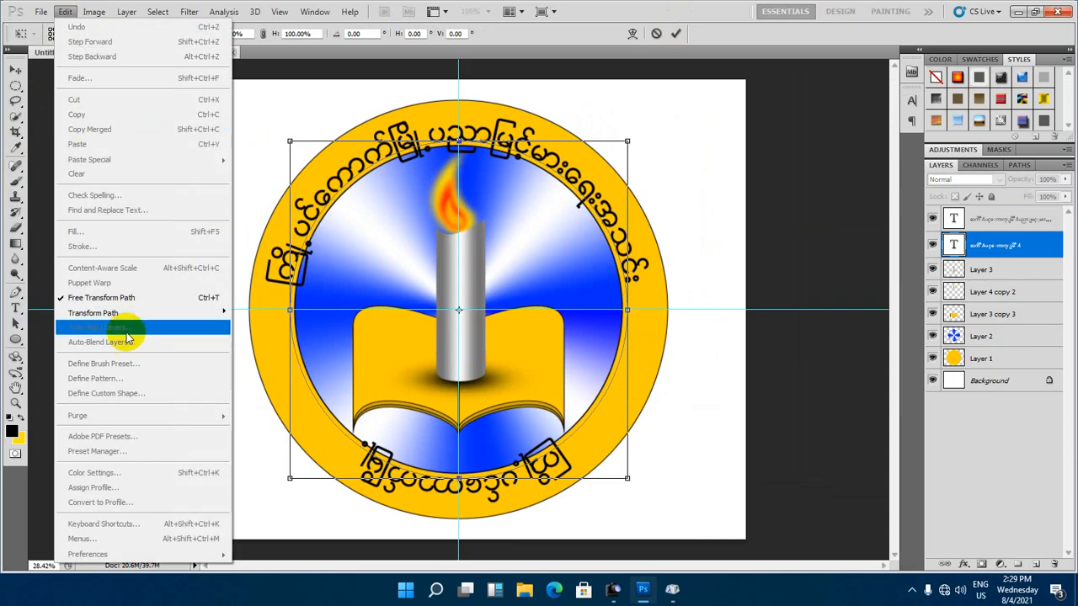
mouse_move(134, 313)
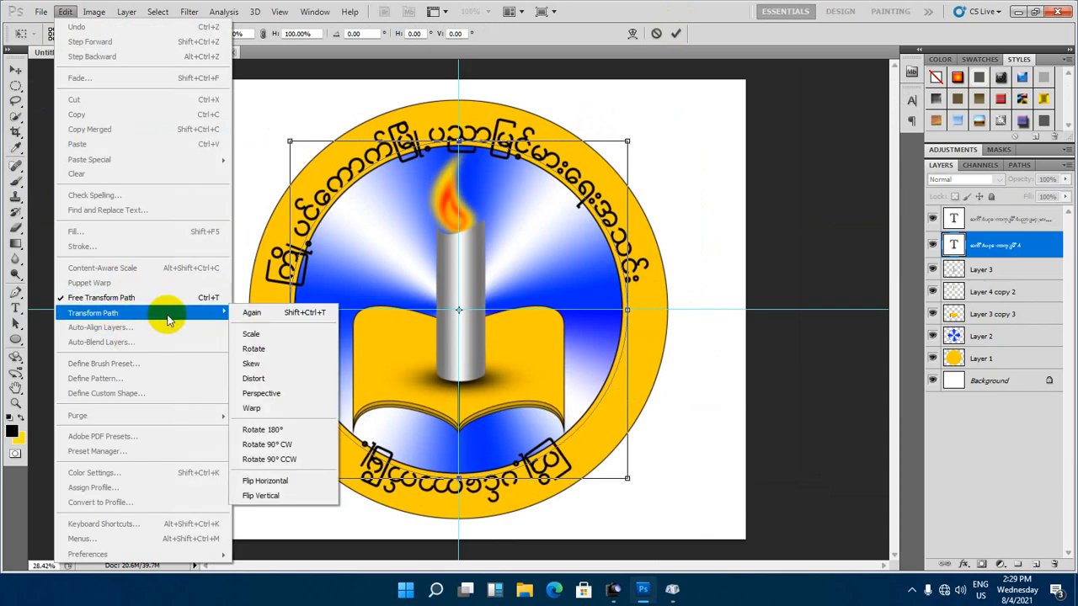
click(283, 496)
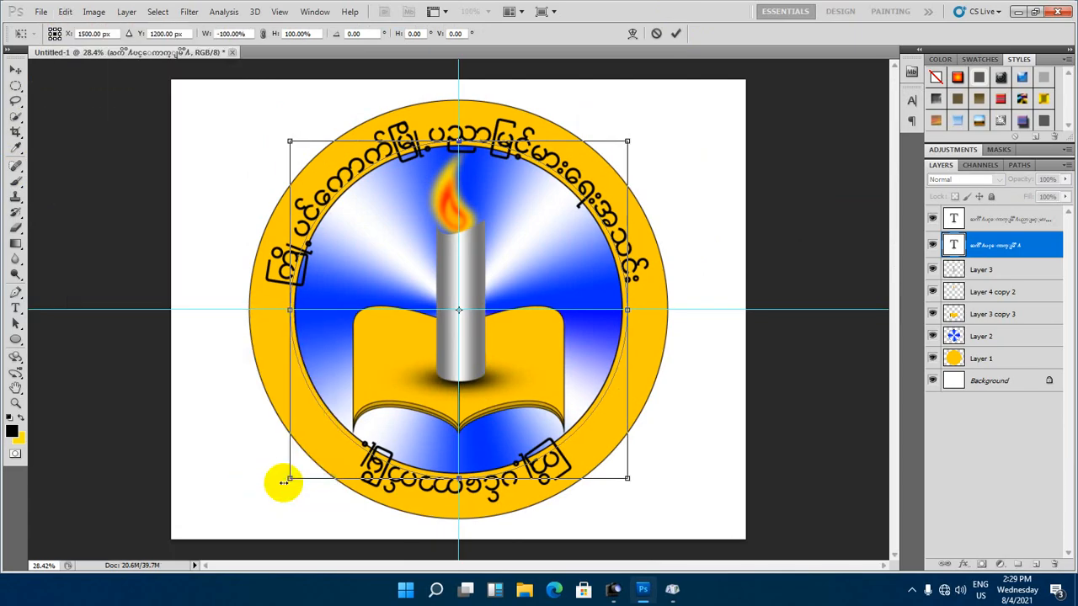
click(675, 32)
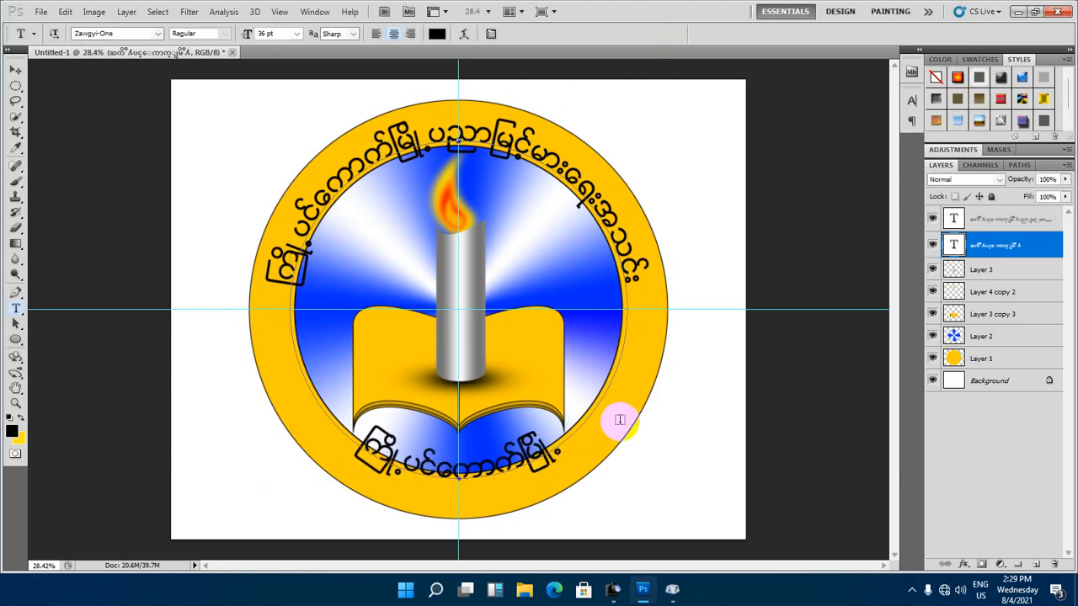
Scale the lower curved text's path proportionally about its centre to 112.38% to move the text into the yellow ring
scroll(445, 480, down, 2)
scroll(433, 477, up, 1)
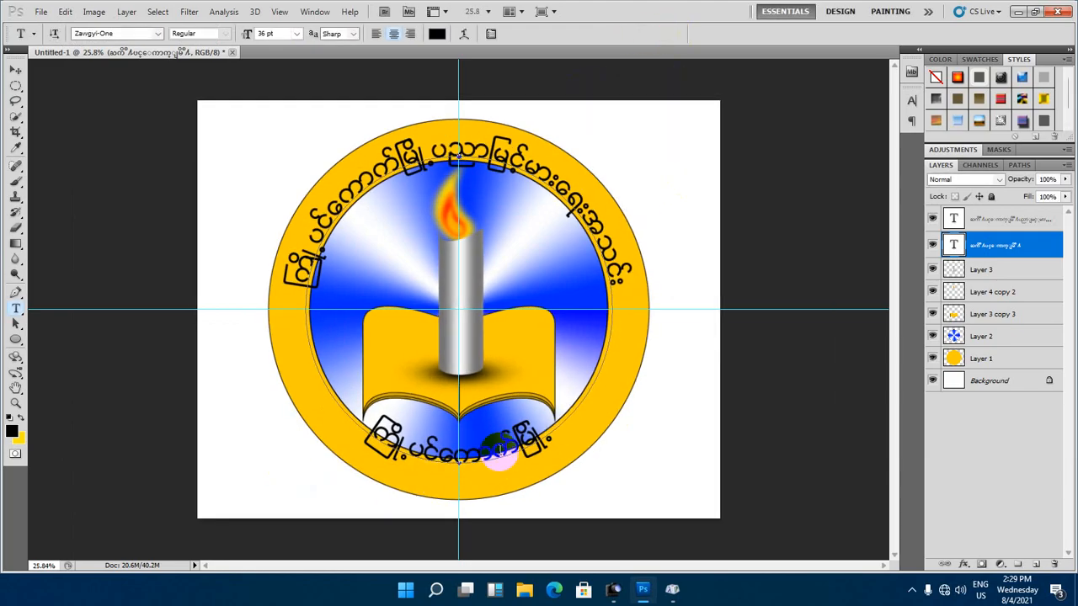
click(15, 70)
scroll(450, 431, down, 2)
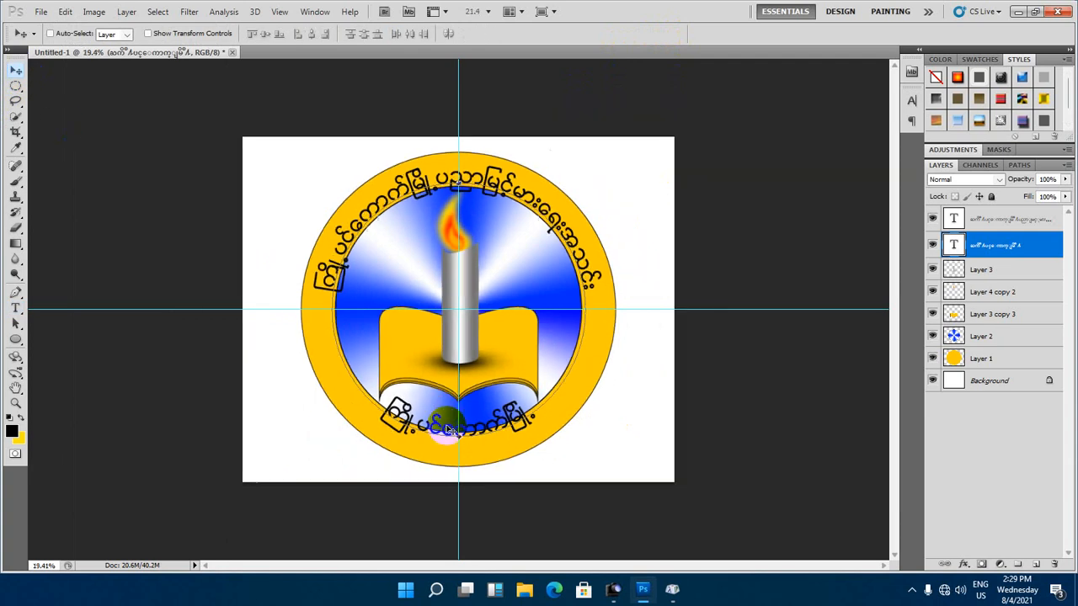
scroll(449, 429, up, 3)
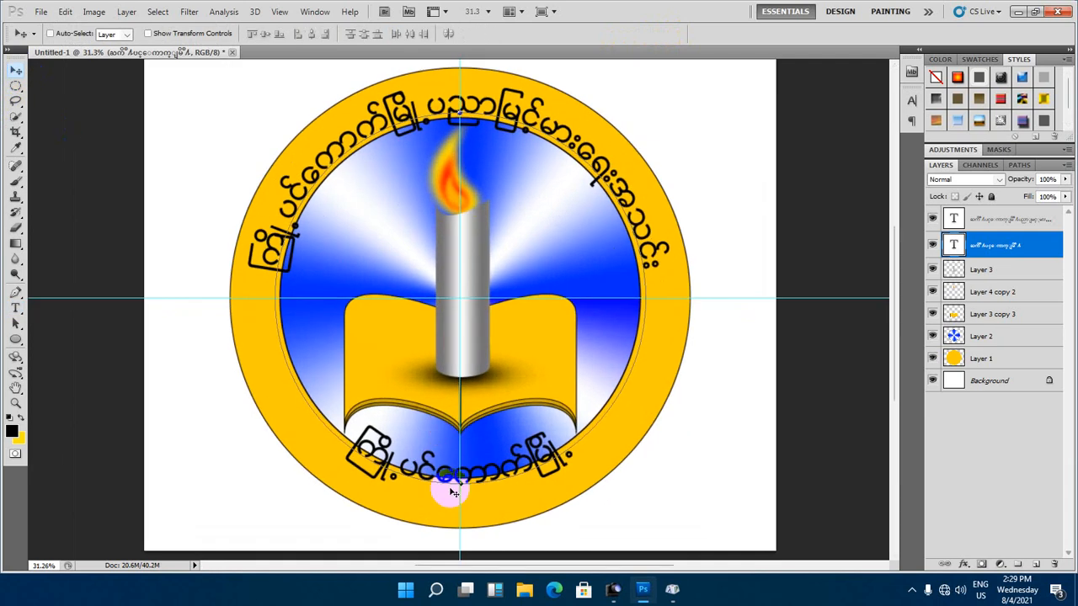
key(ctrl+t)
scroll(492, 434, down, 1)
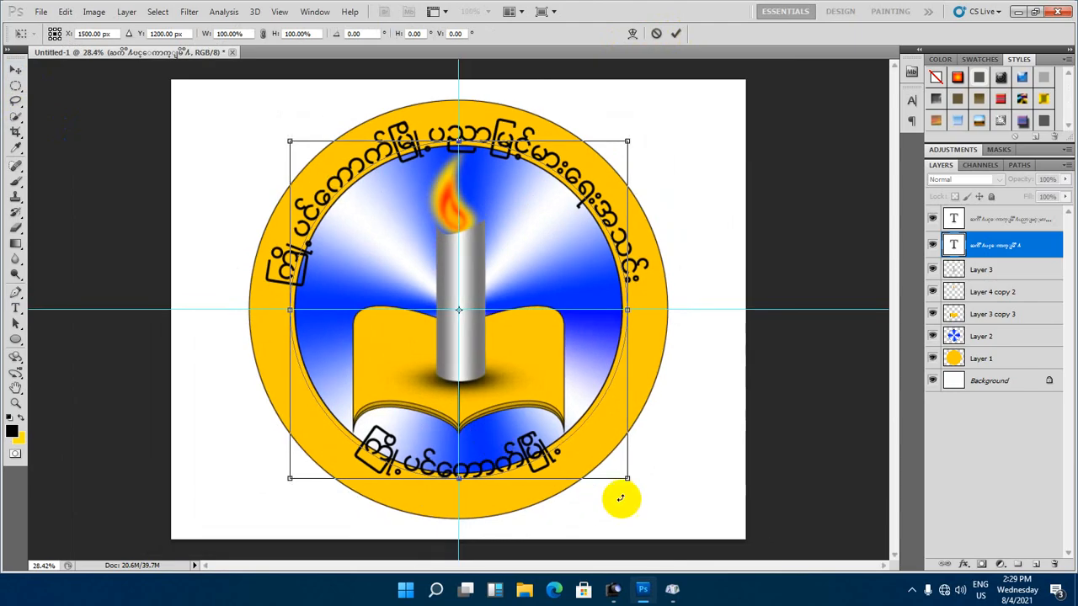
drag(627, 477, 645, 501)
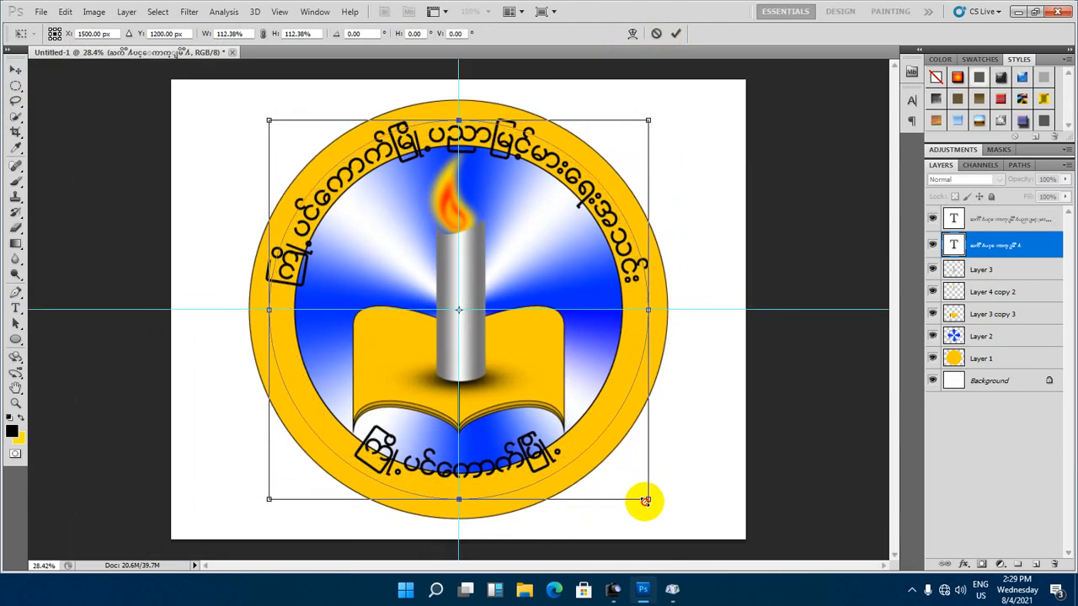
click(676, 33)
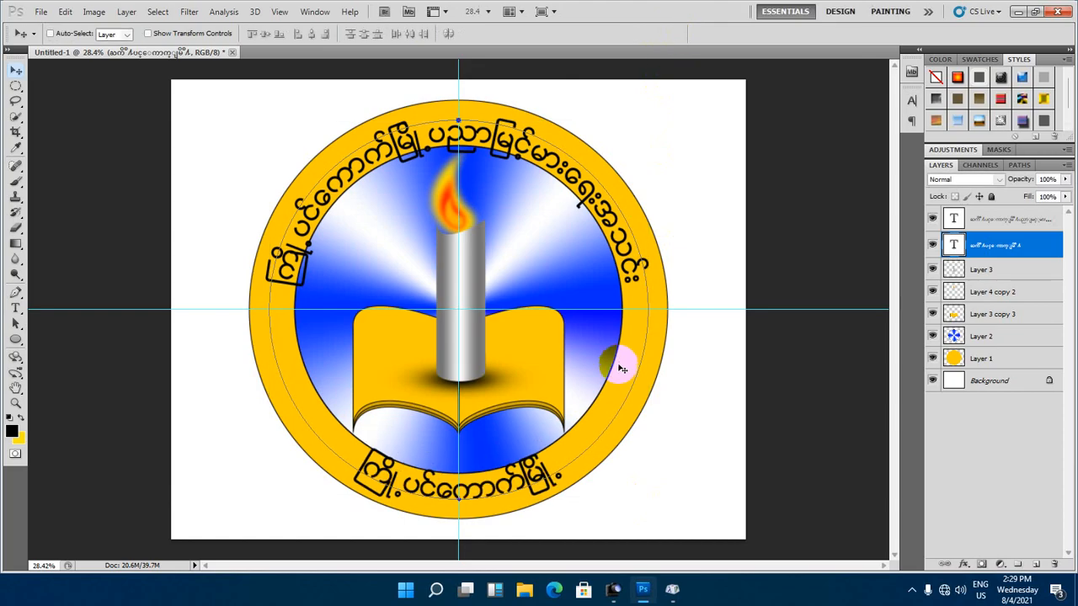
Fine-tune the lower text's position in the ring by scaling its path about the centre to 104.44%, 98.81% and 98.62% in succession
key(ctrl+t)
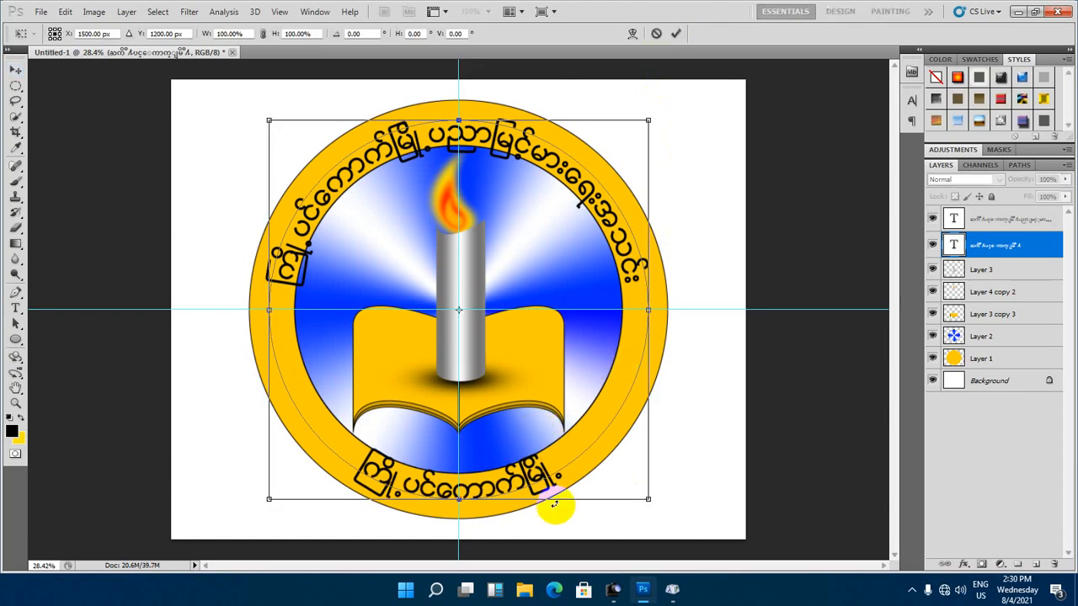
drag(640, 497, 655, 506)
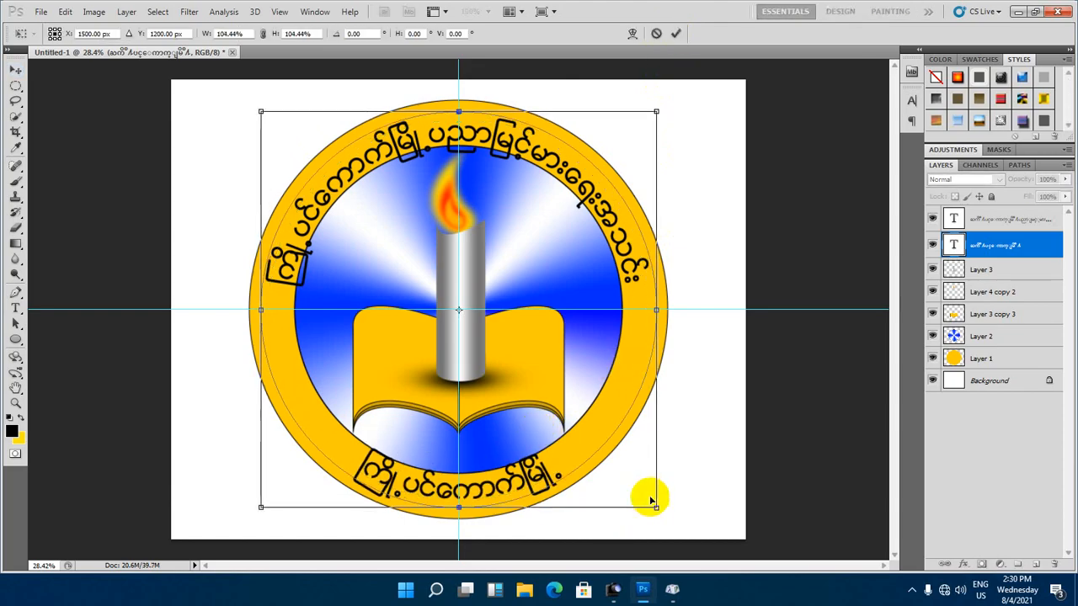
click(676, 34)
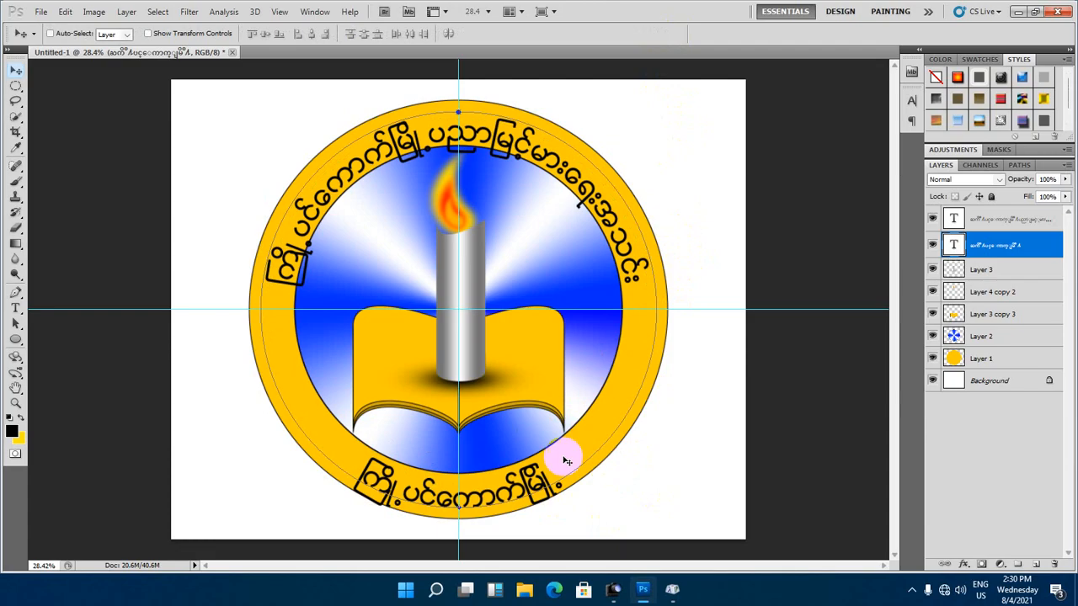
key(ctrl+t)
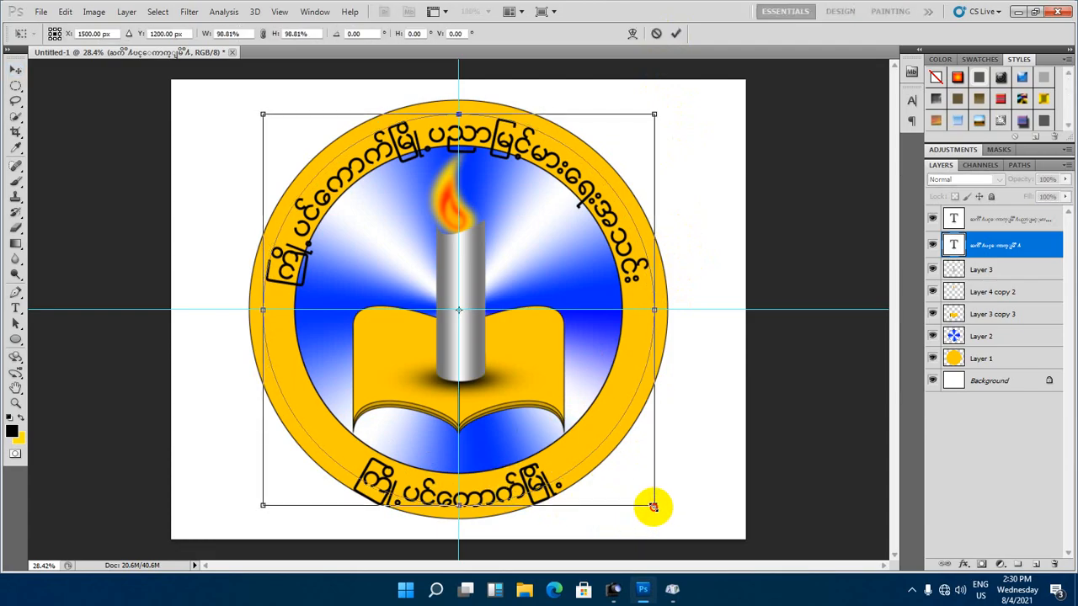
click(676, 34)
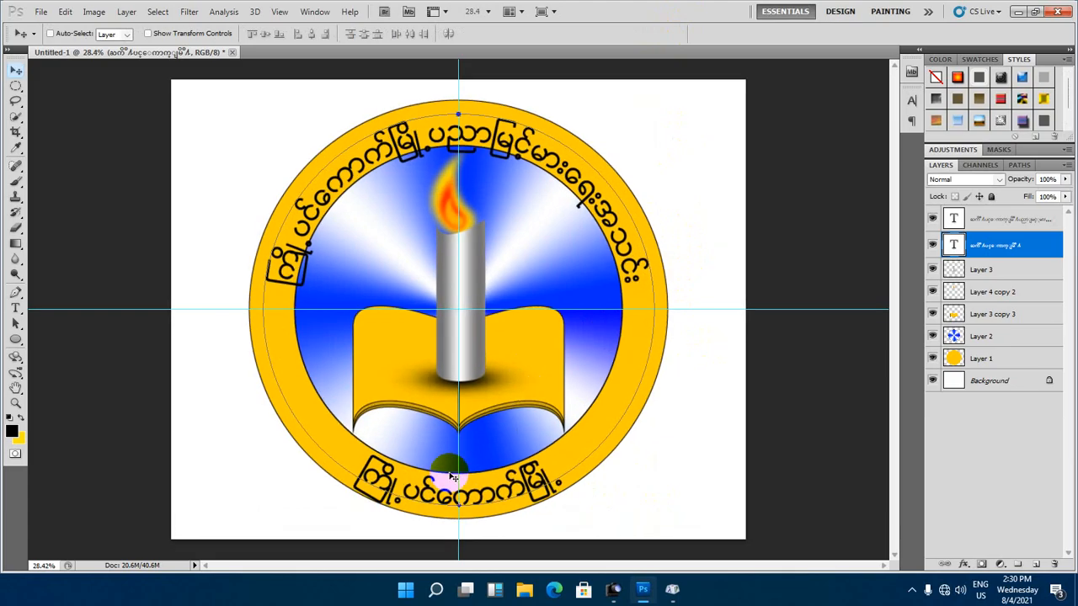
key(ctrl+t)
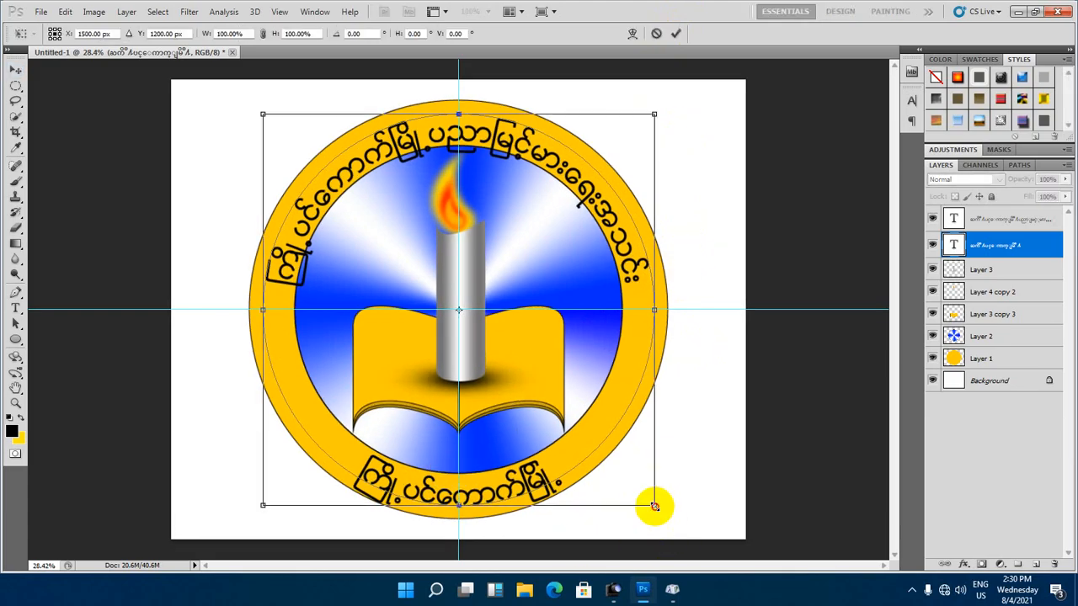
drag(654, 505, 651, 503)
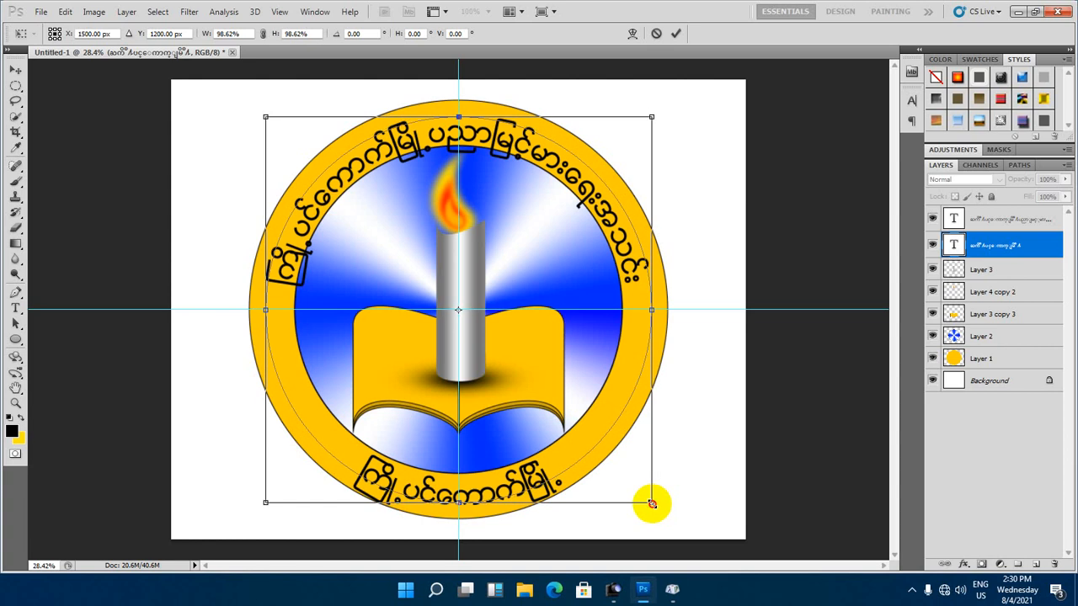
click(676, 33)
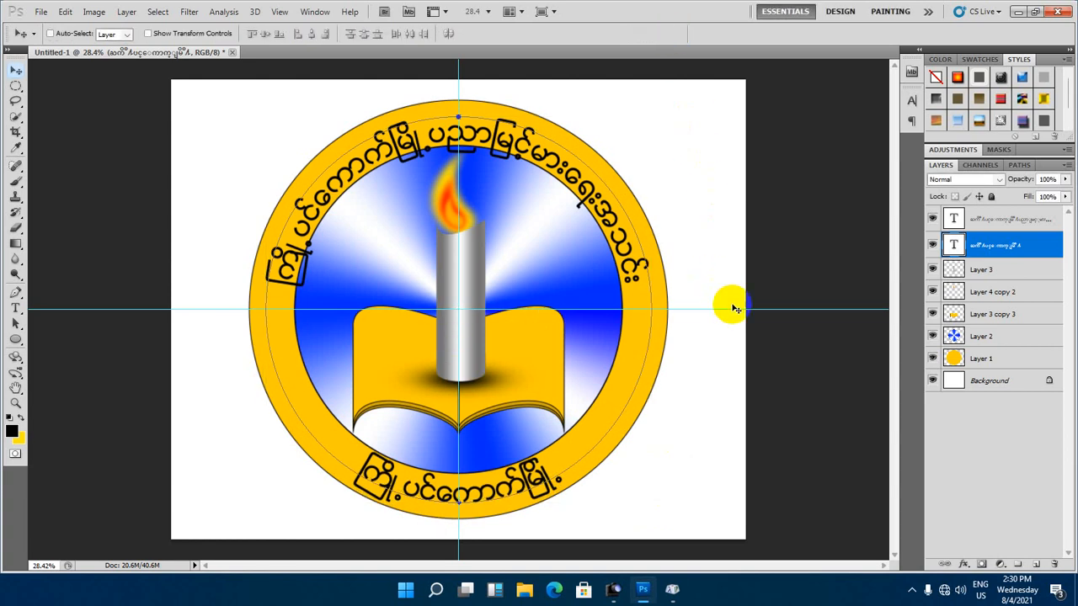
Enlarge the upper curved text's path slightly about its centre in two passes to position the text within the yellow ring
click(996, 224)
key(ctrl+t)
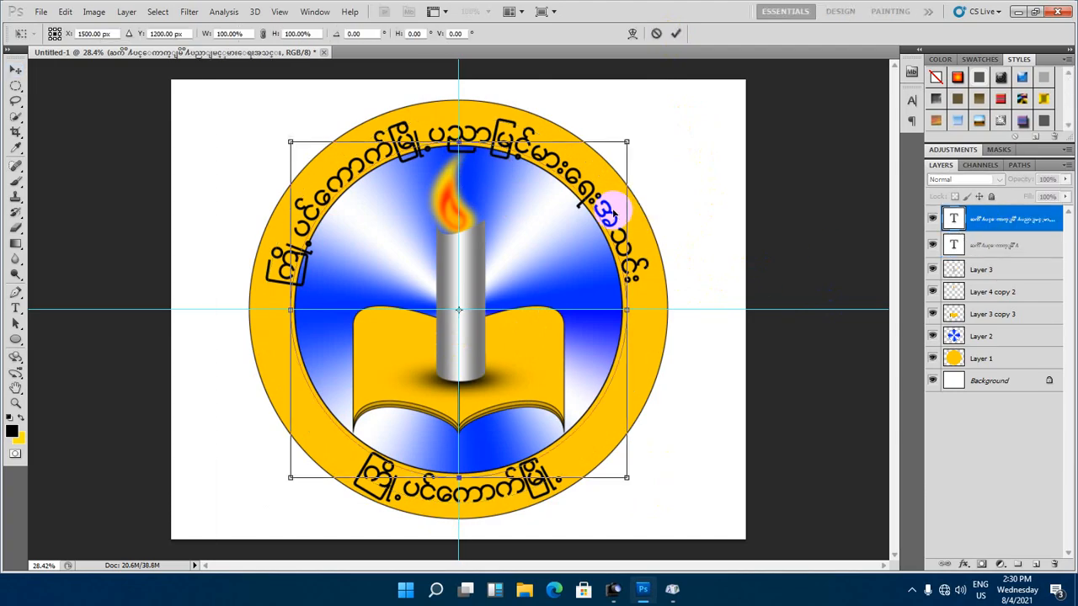
drag(628, 141, 638, 131)
click(675, 34)
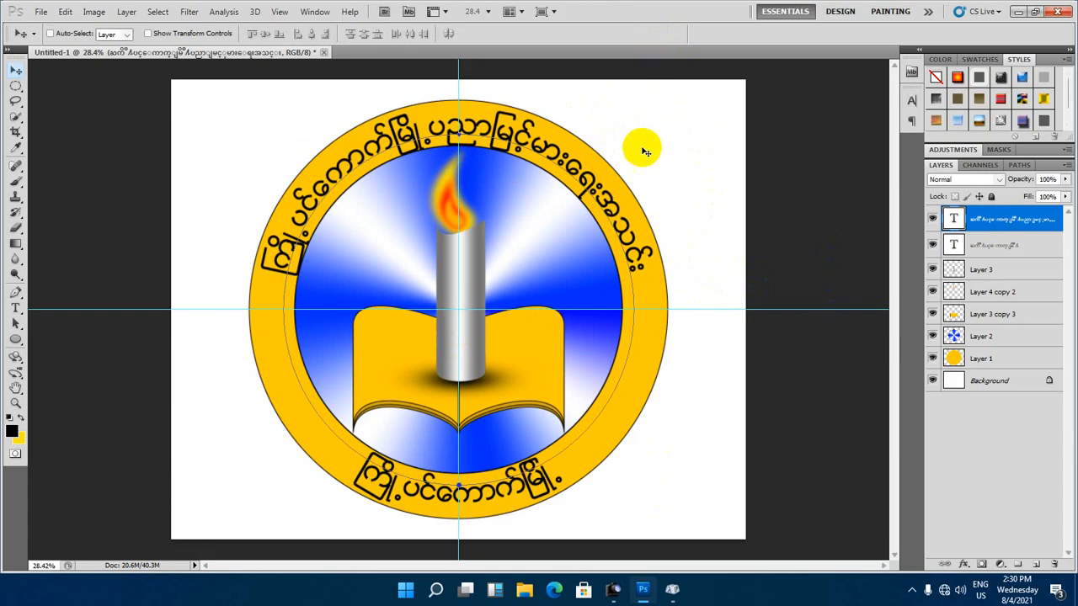
key(ctrl+t)
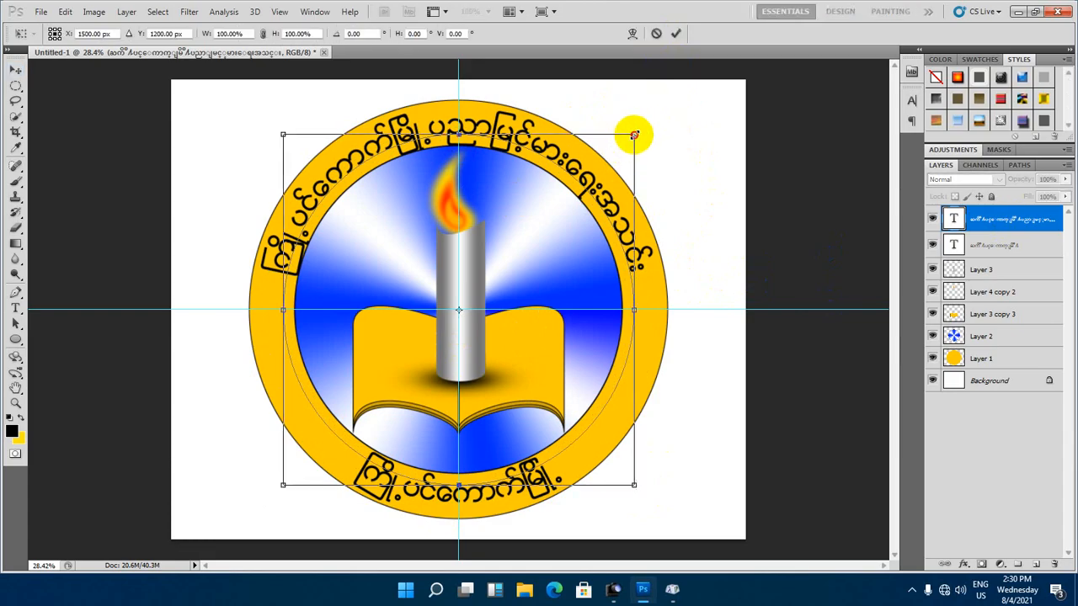
drag(634, 135, 636, 133)
click(675, 33)
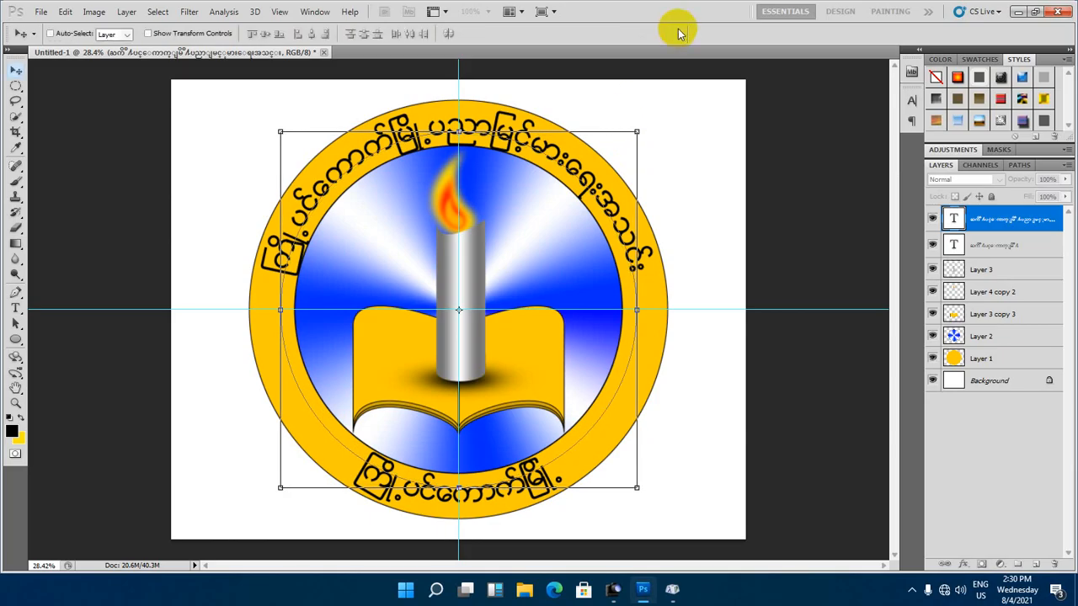
Try successive Burmese fonts on the upper curved text and set it to ZawDe9MM
scroll(505, 181, down, 2)
scroll(505, 181, up, 1)
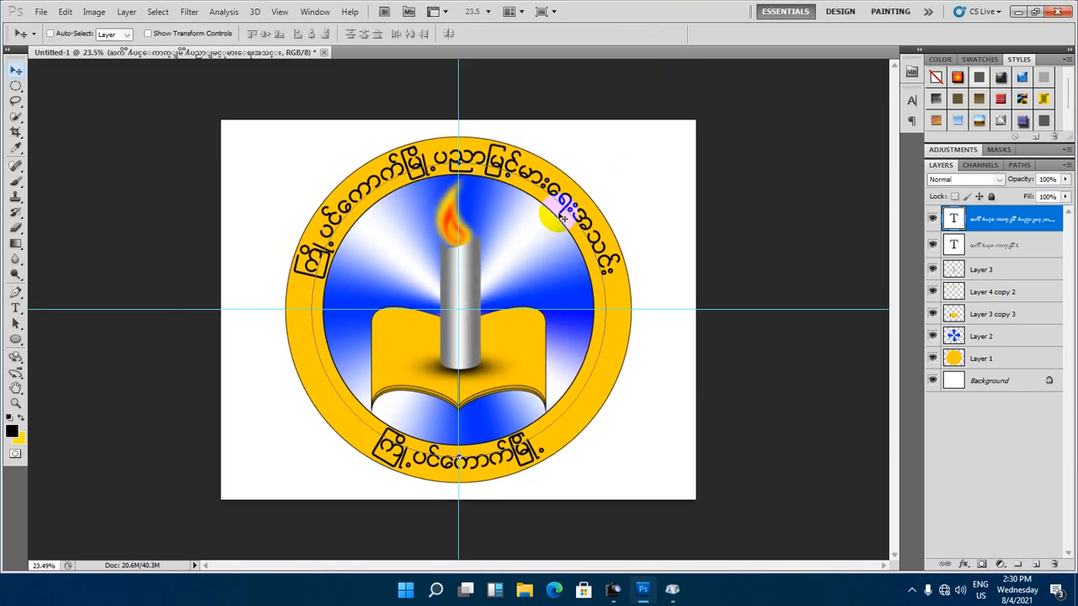
scroll(465, 209, up, 1)
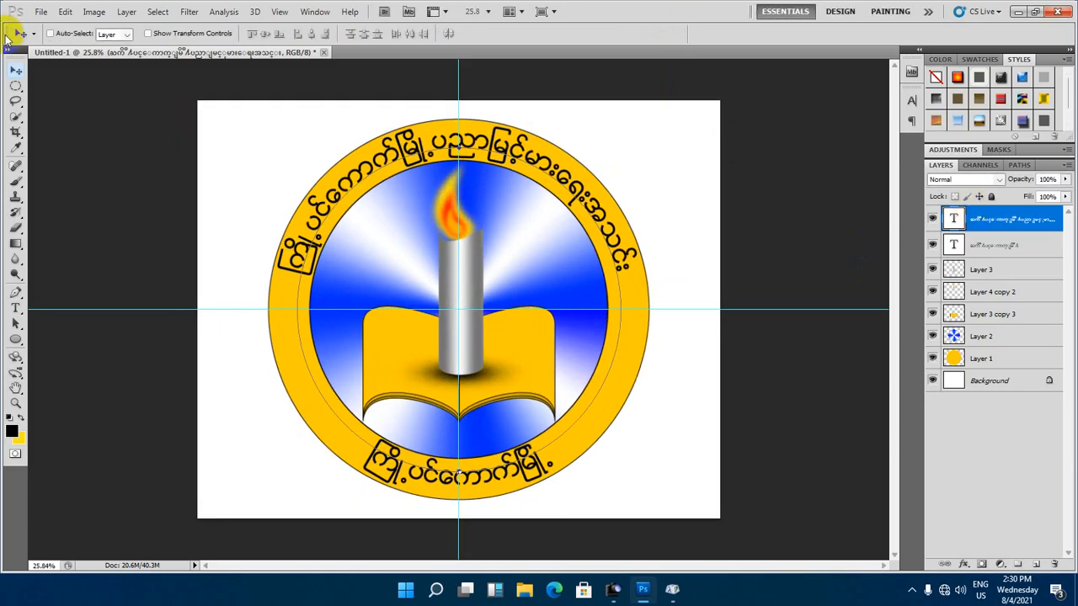
click(15, 309)
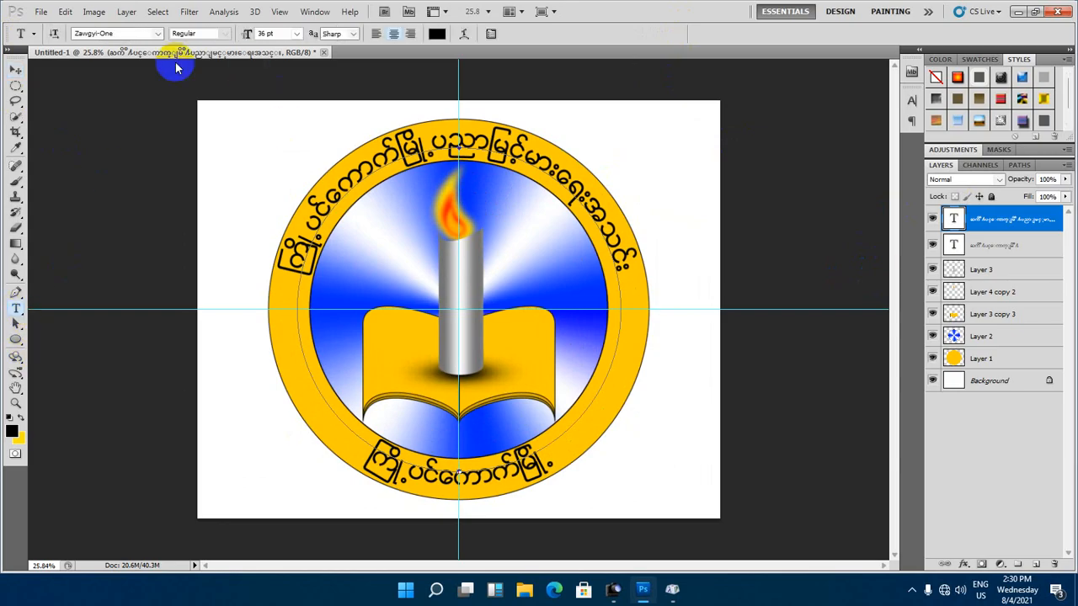
click(141, 33)
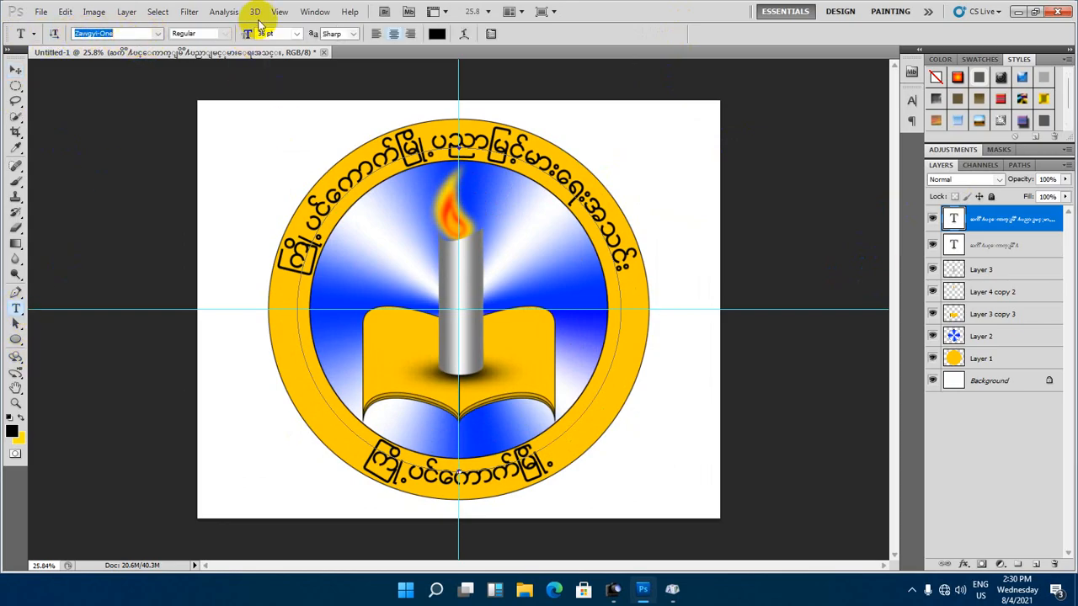
key(Down)
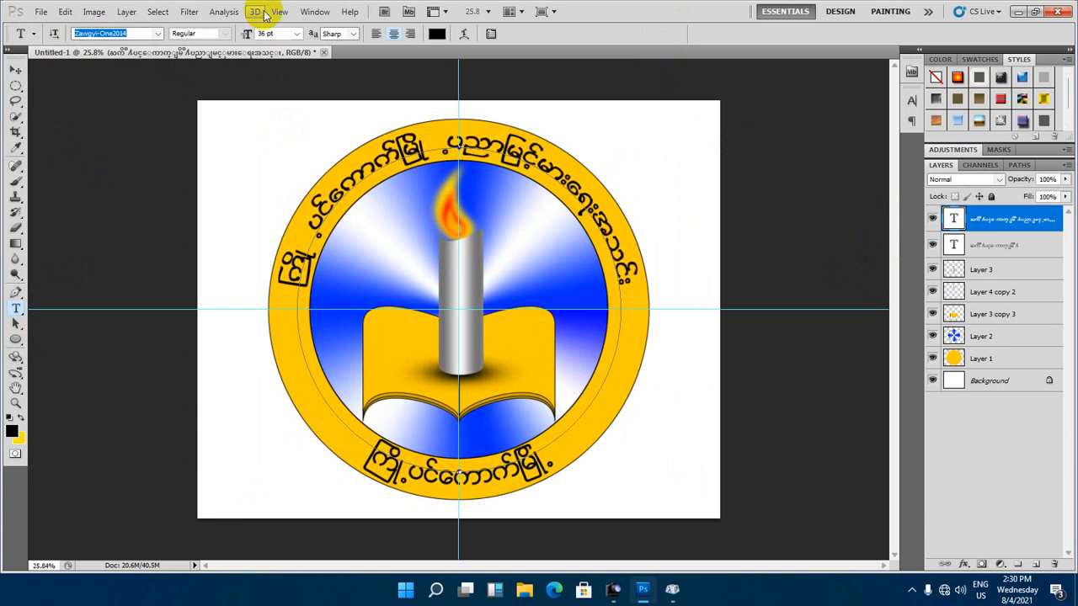
key(Down)
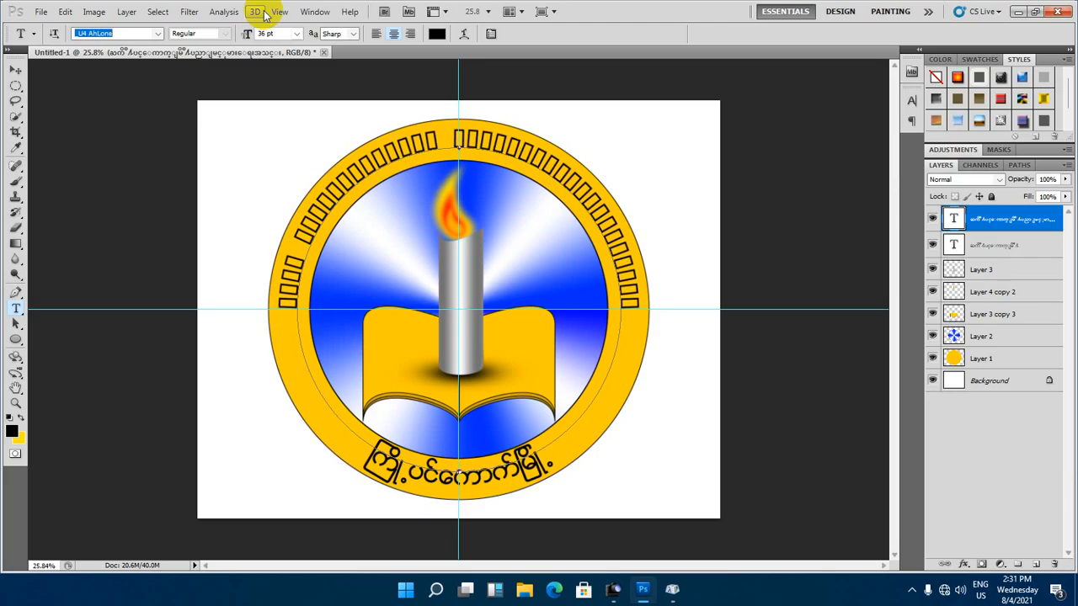
key(Down)
key(Down)
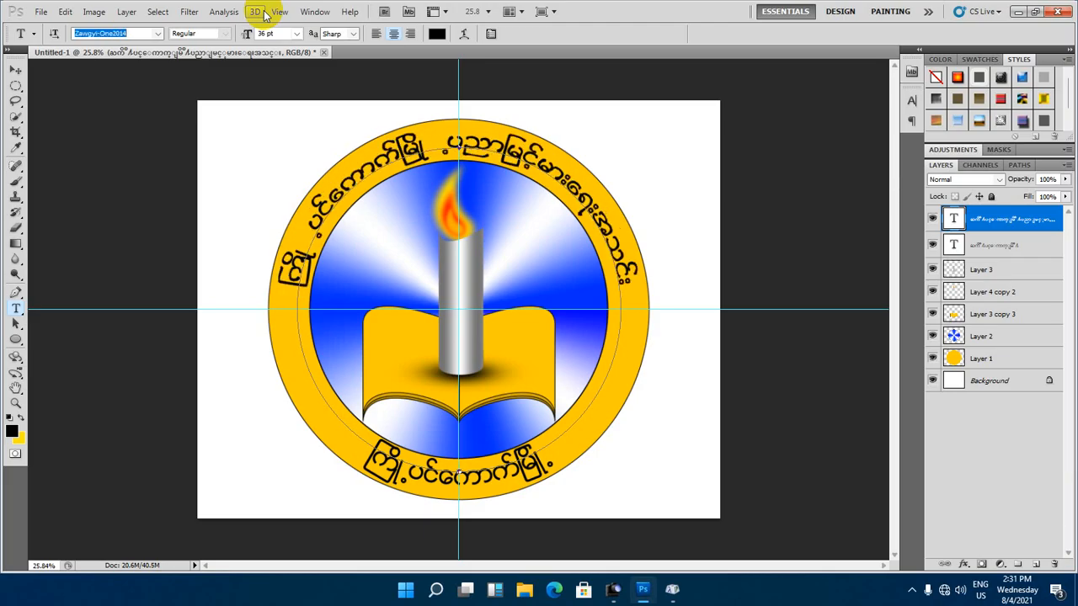
key(Down)
key(Down)
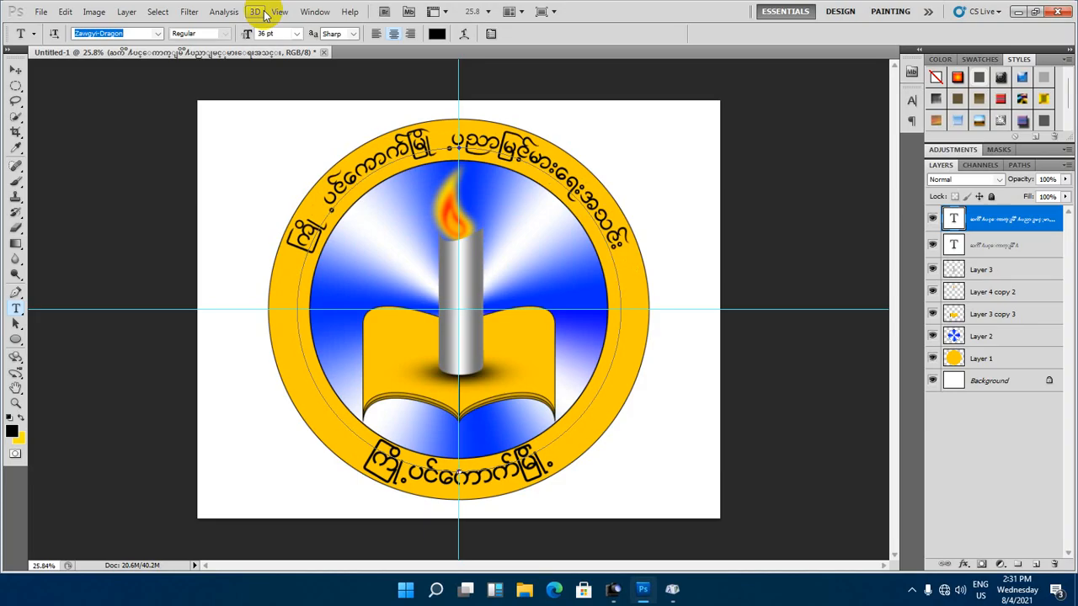
key(Down)
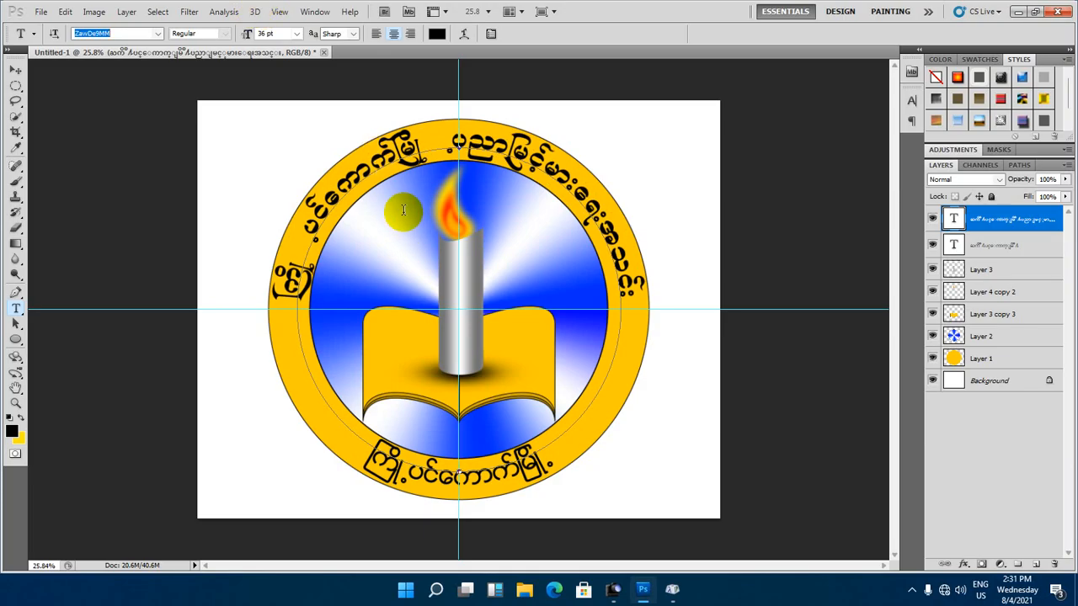
Delete the detached dot mark before "ပညာ" in the upper curved text and commit the edit
click(431, 165)
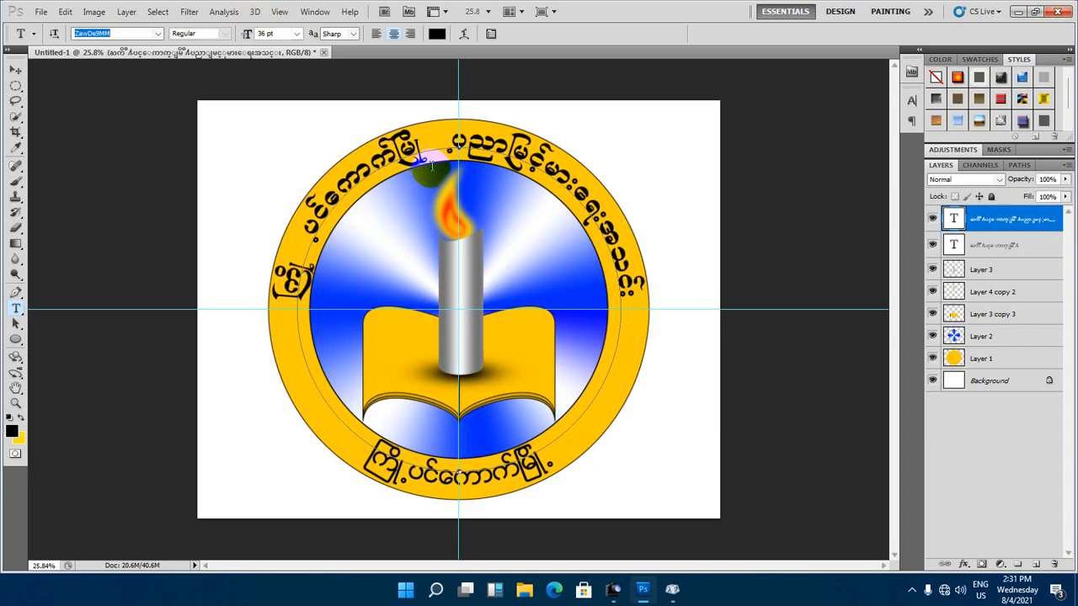
drag(431, 165, 452, 148)
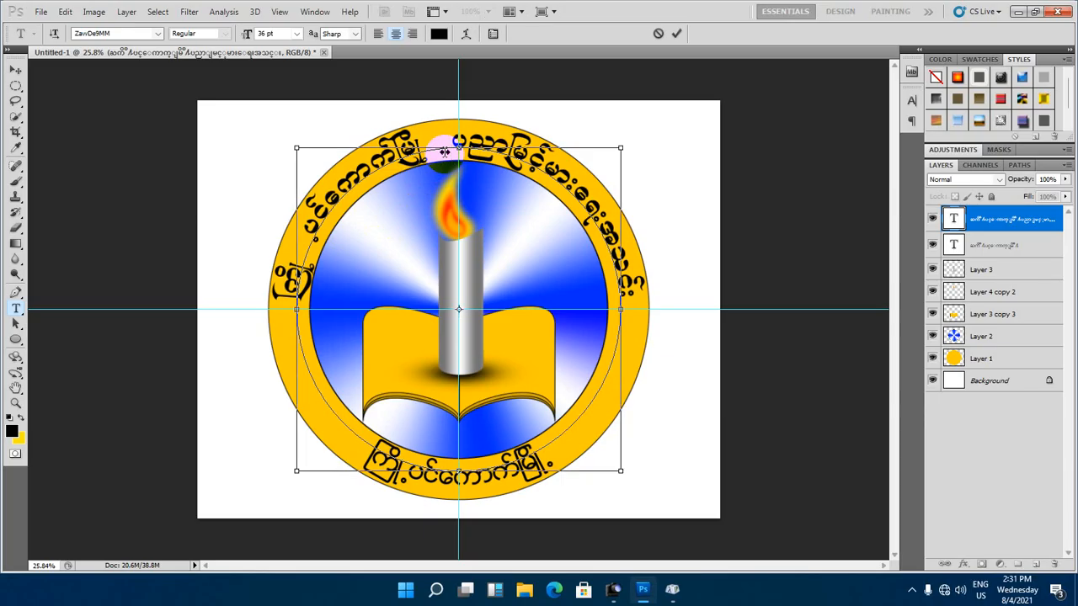
click(676, 35)
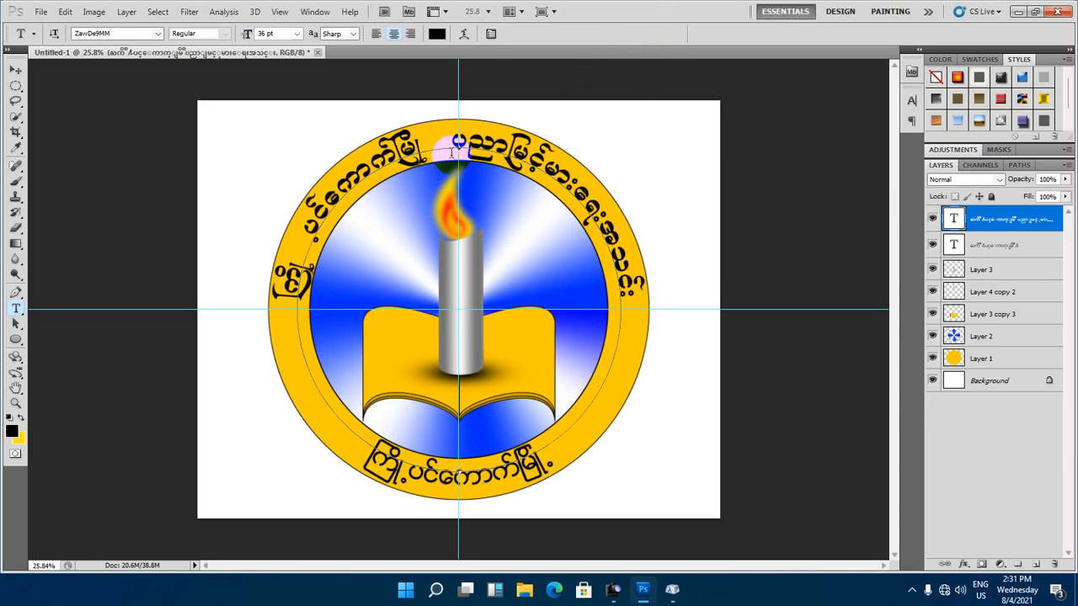
Try placing the cursor in the gap before "ပညာ" in the upper curved text, and undo the earlier deletion of the dot mark there
drag(419, 149, 448, 149)
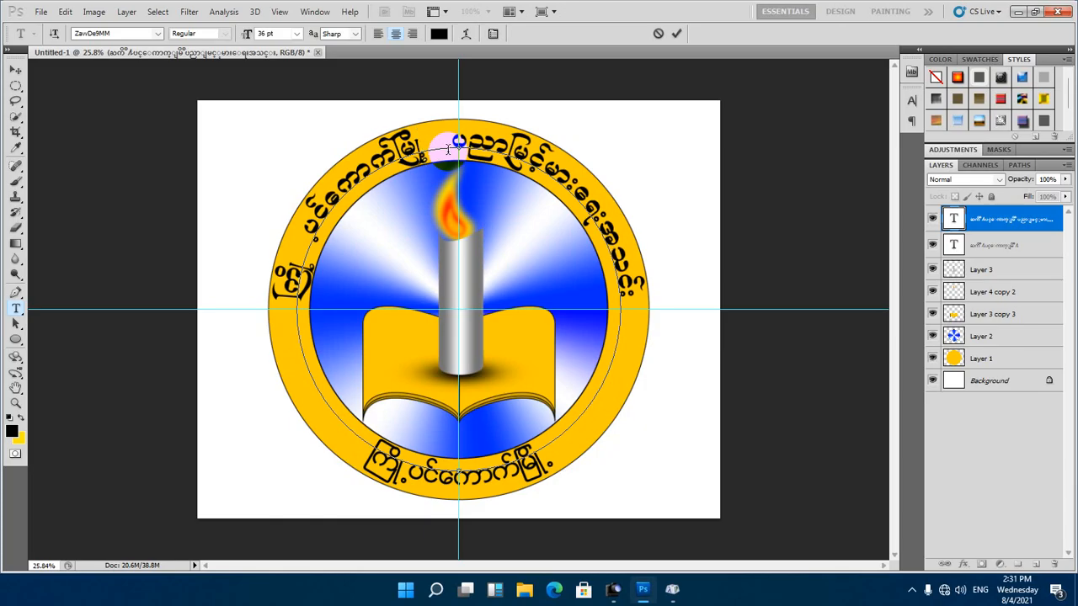
click(449, 174)
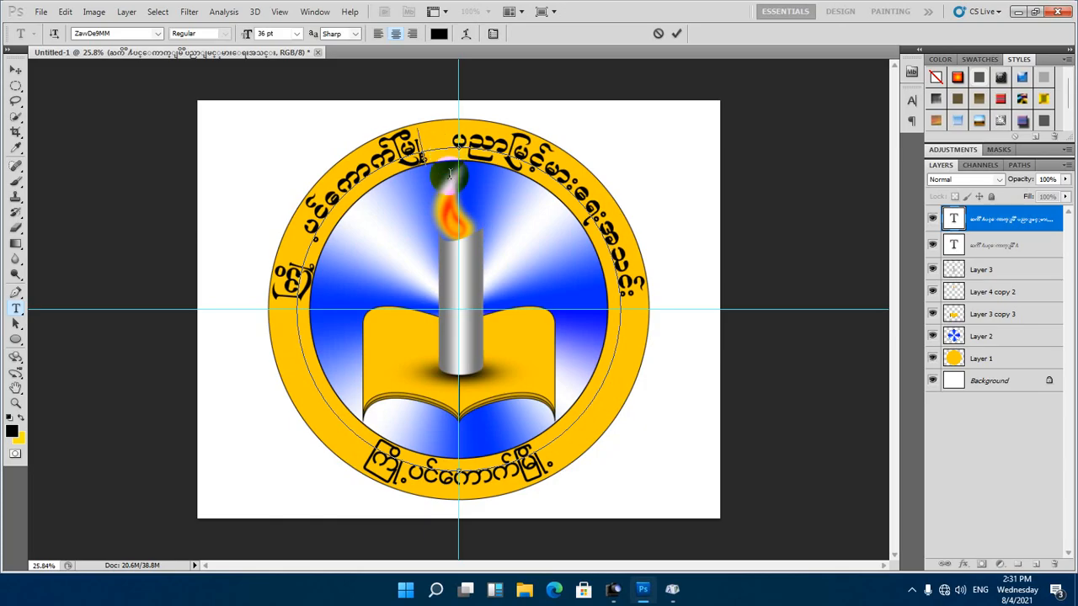
click(677, 35)
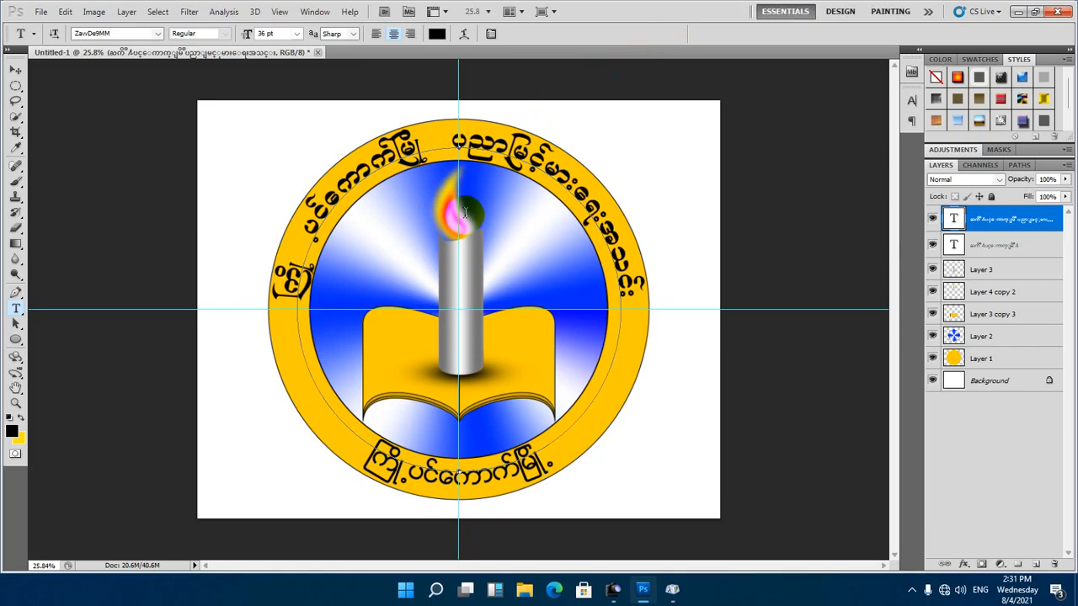
key(super+space)
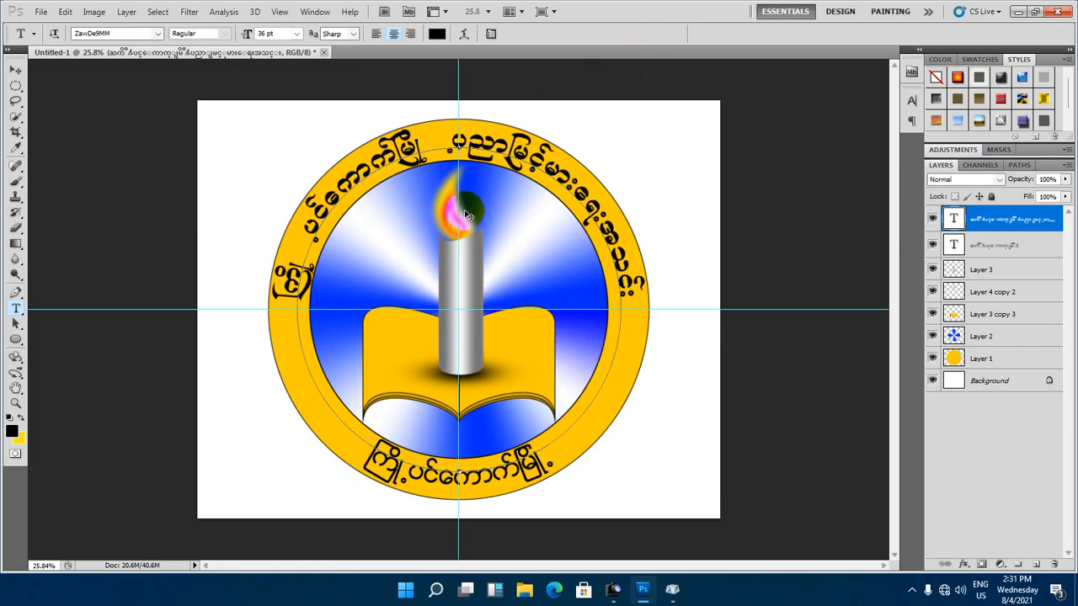
Compare successive Burmese fonts on the upper curved text and set it to ZawDe4MM
key(Down)
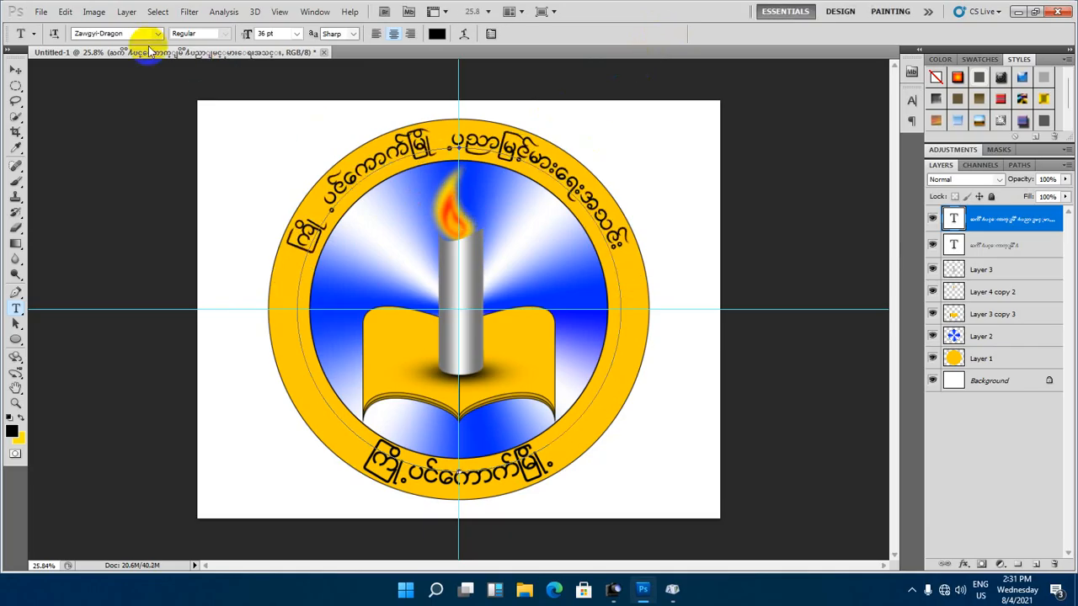
click(109, 33)
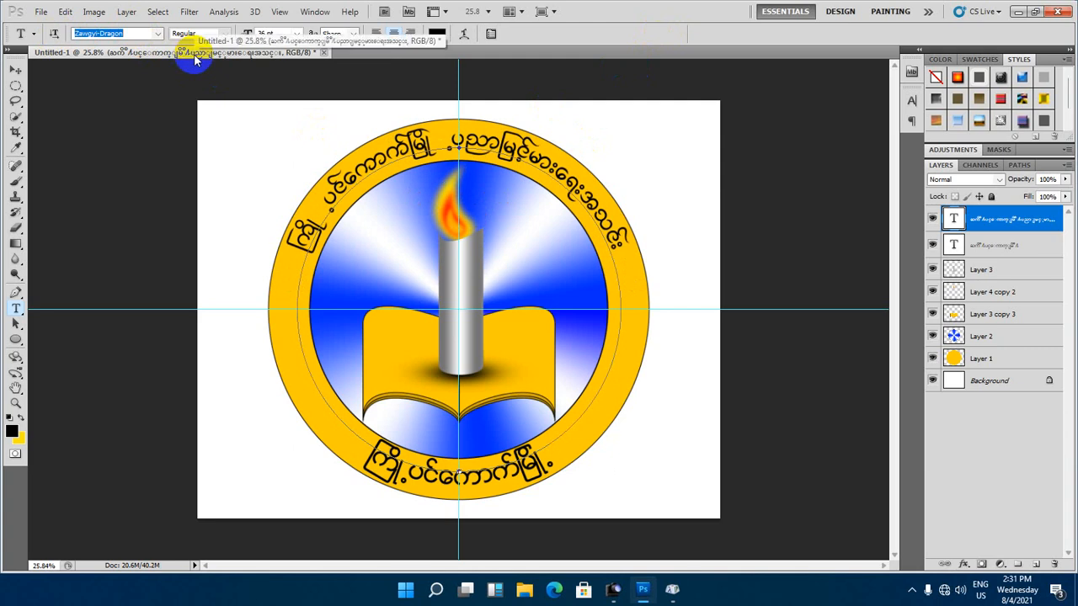
key(Down)
key(Down)
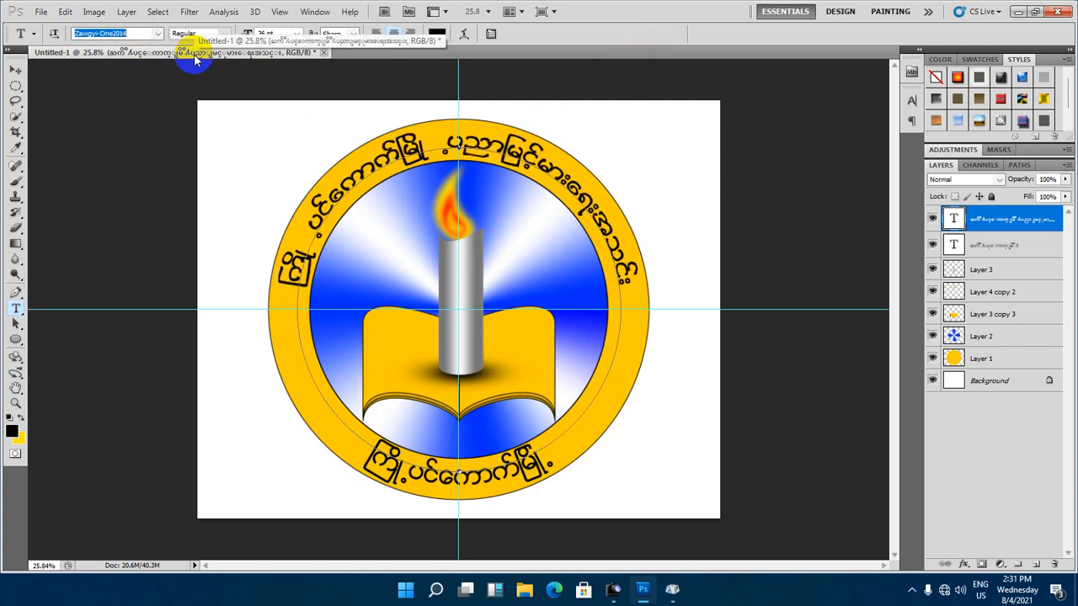
key(Down)
key(Down)
key(Down)
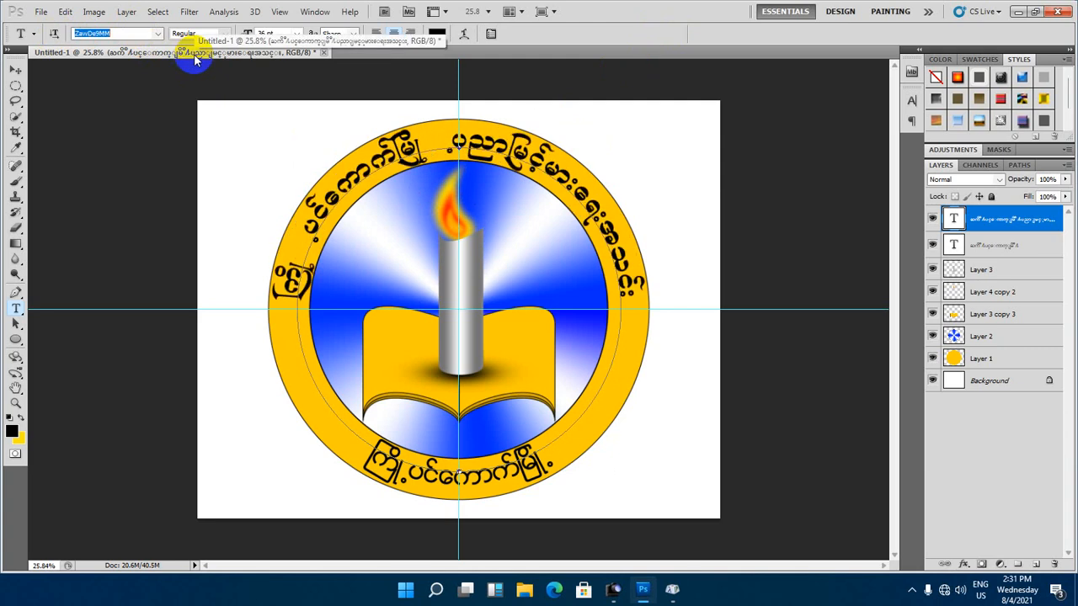
key(Down)
key(Down)
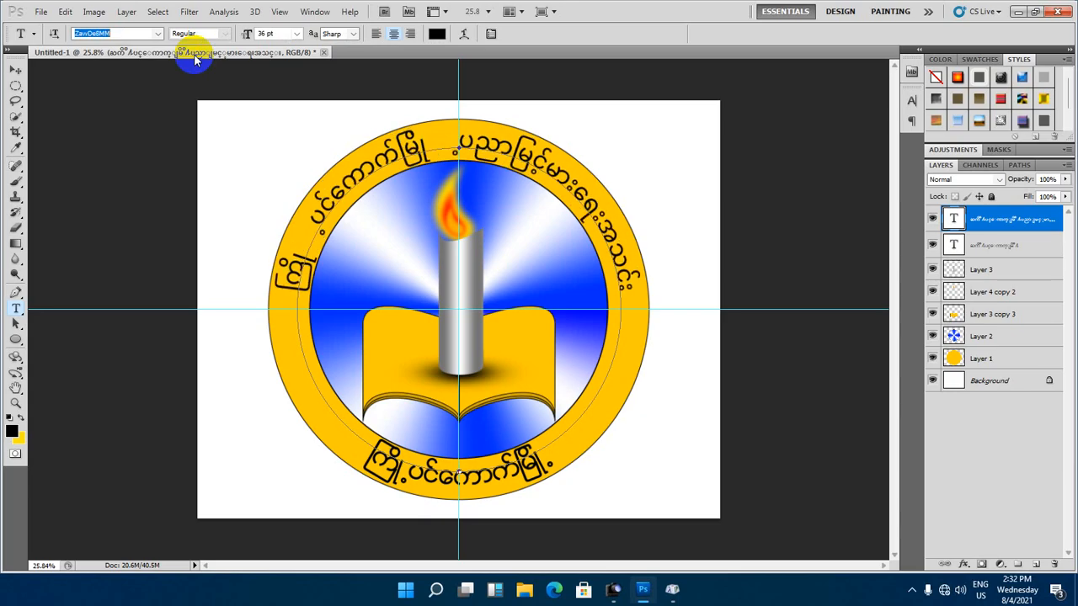
key(Up)
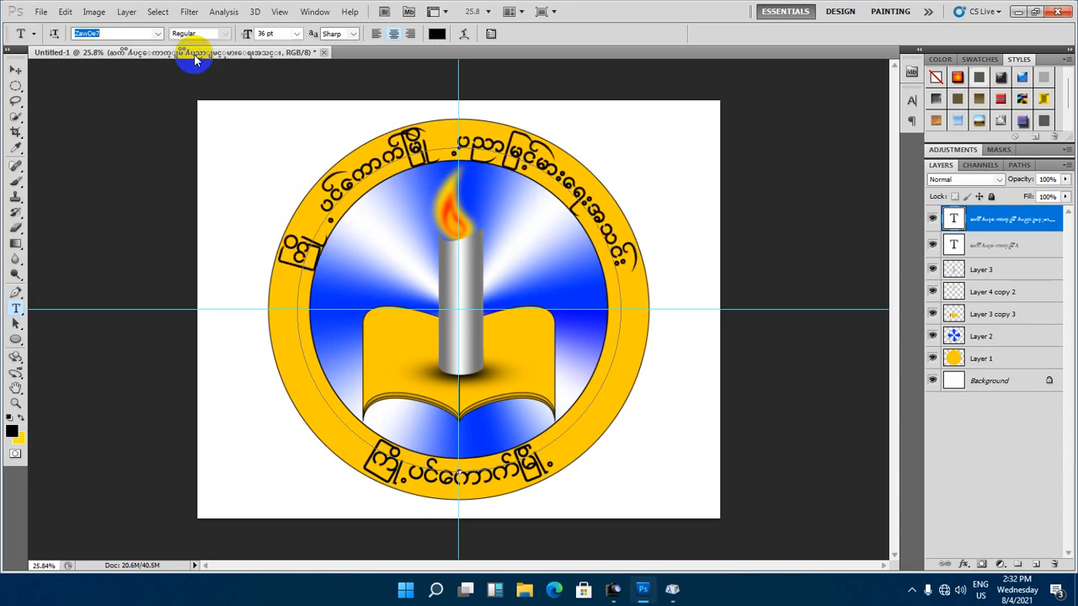
key(Up)
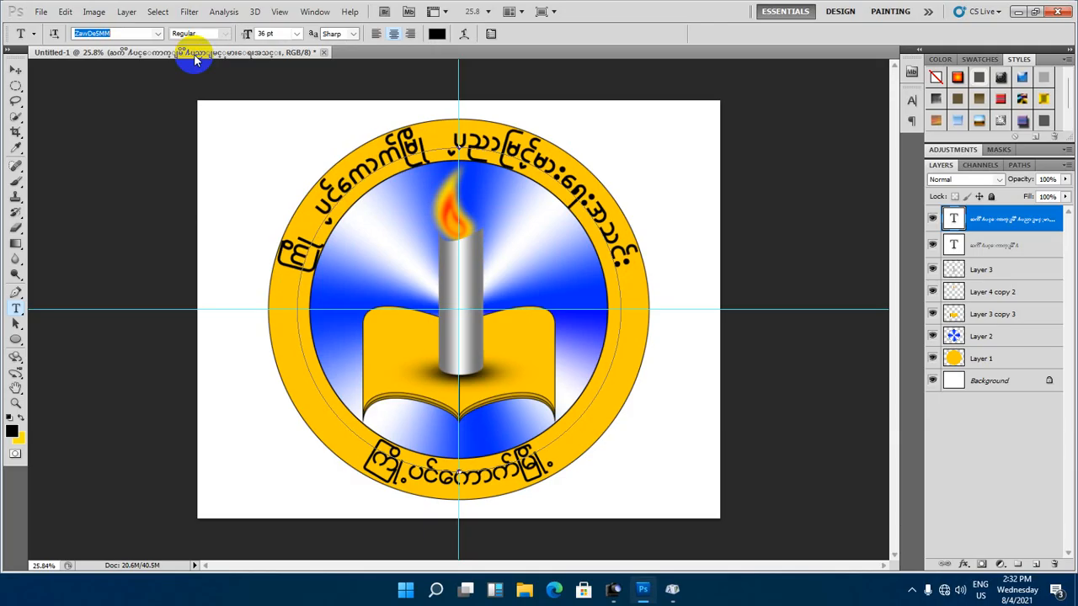
key(Down)
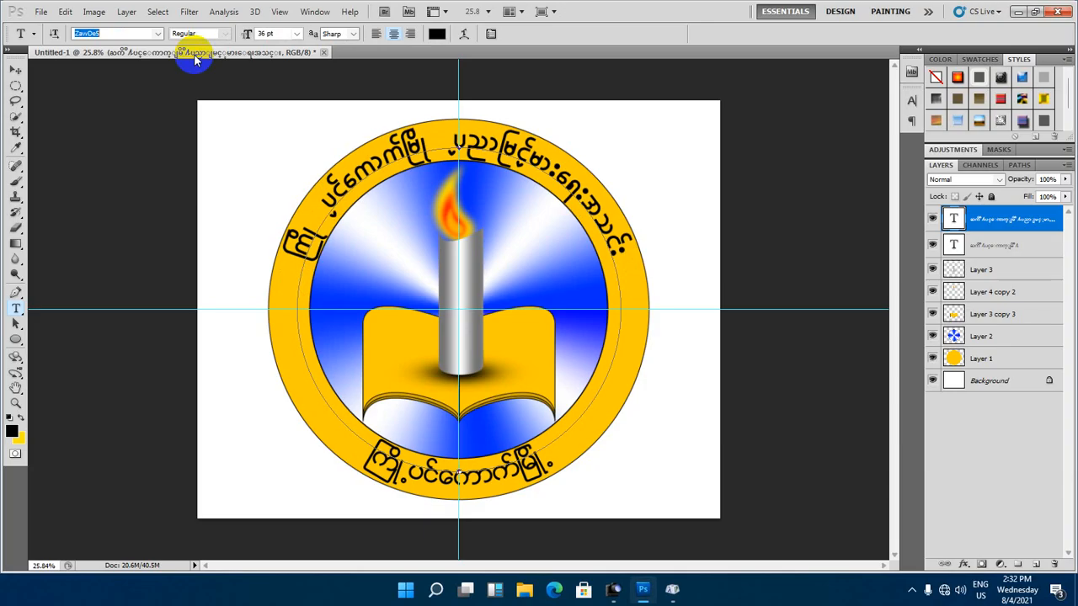
key(Down)
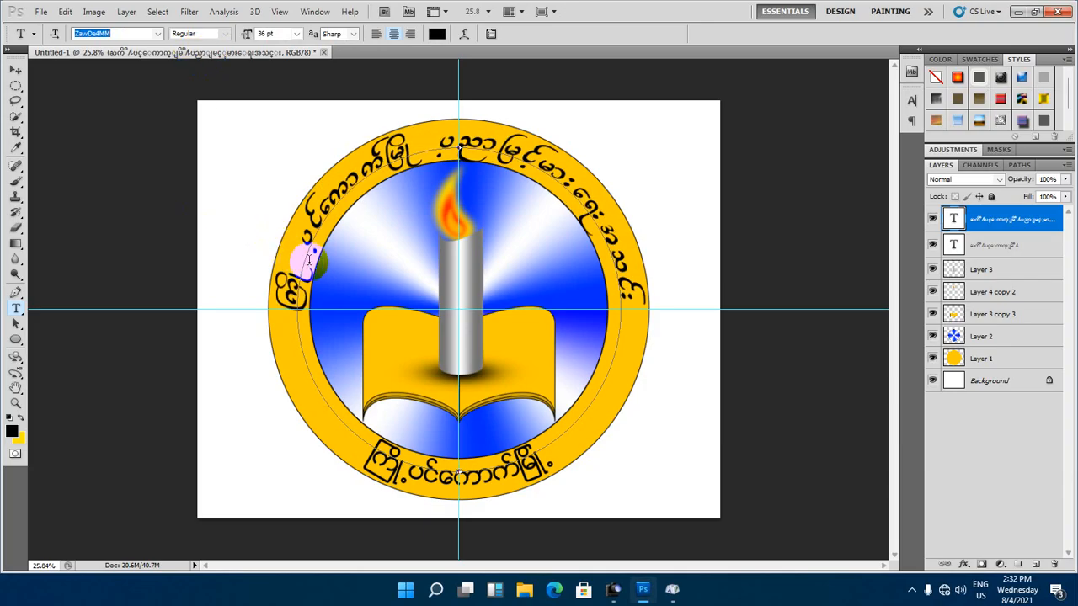
Delete the spaces before "ပညာ" and "ပင်" in the upper curved text so the dot marks join the preceding words, and commit the edit
click(435, 147)
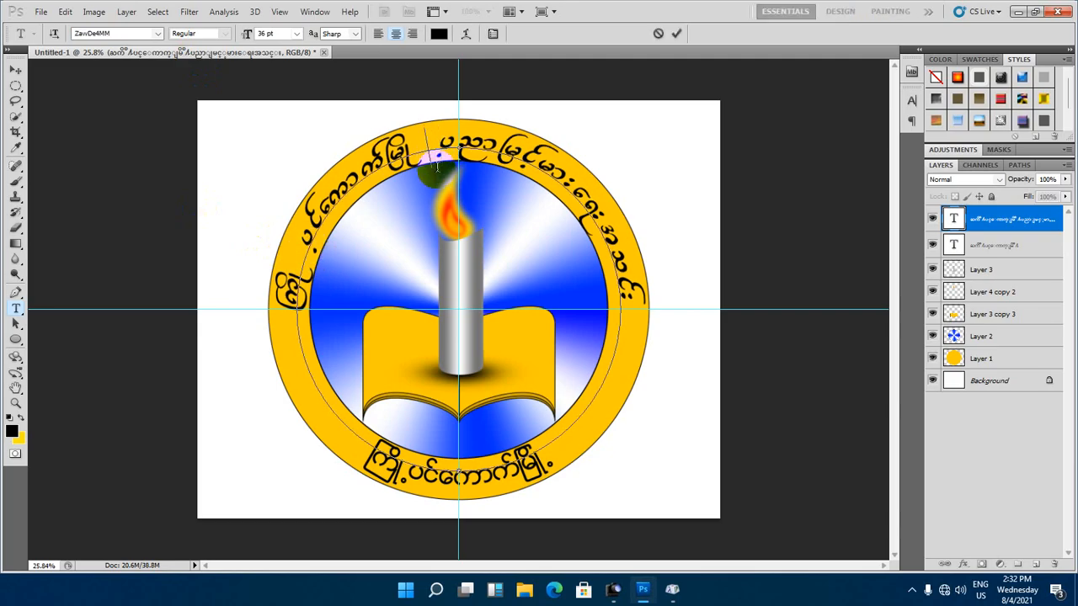
key(BackSpace)
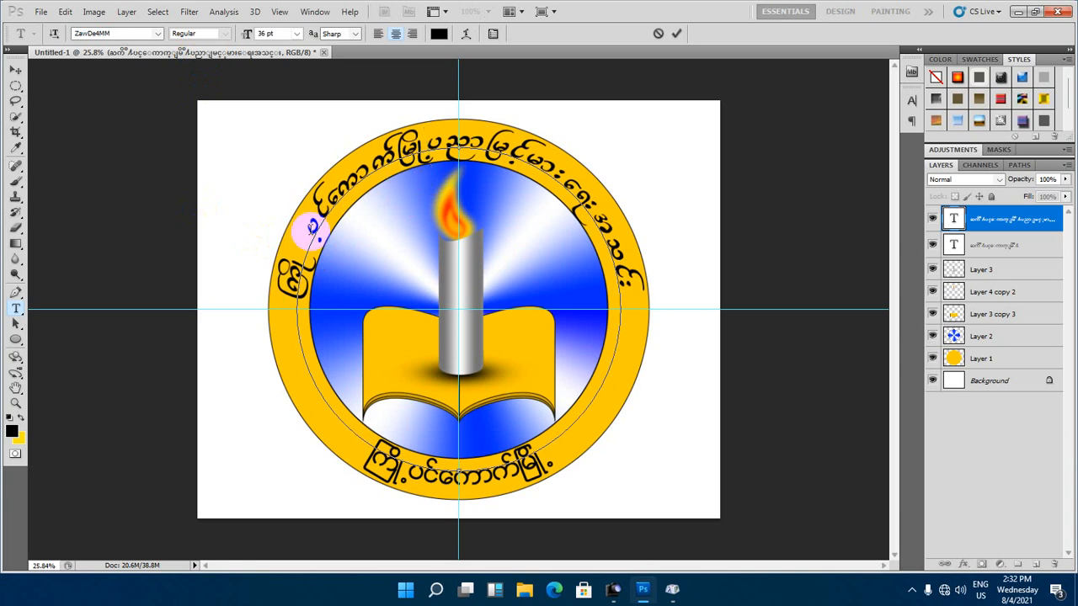
click(313, 239)
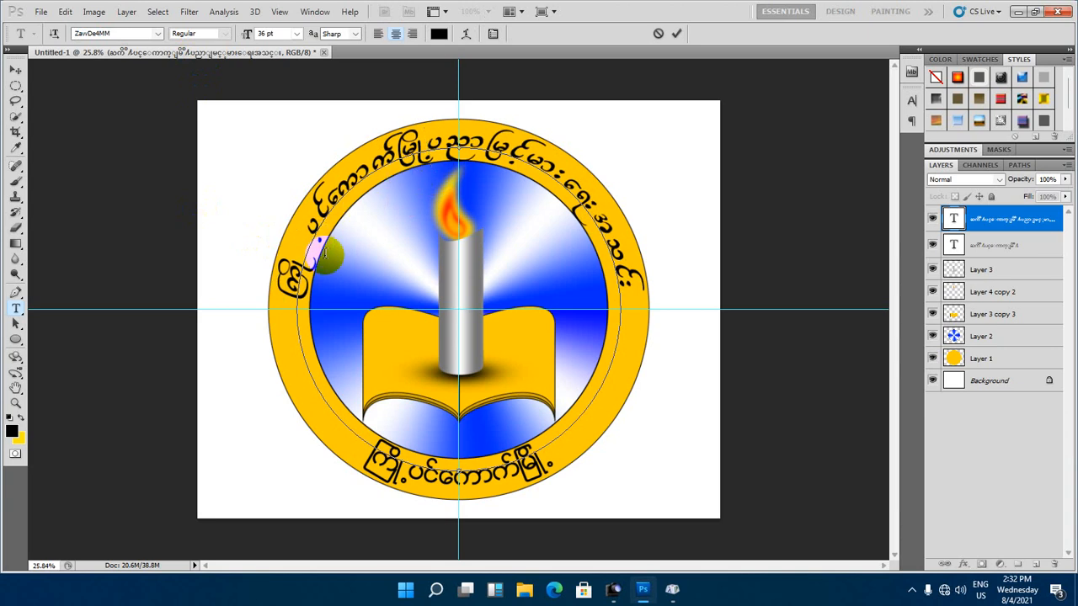
key(BackSpace)
drag(324, 255, 313, 224)
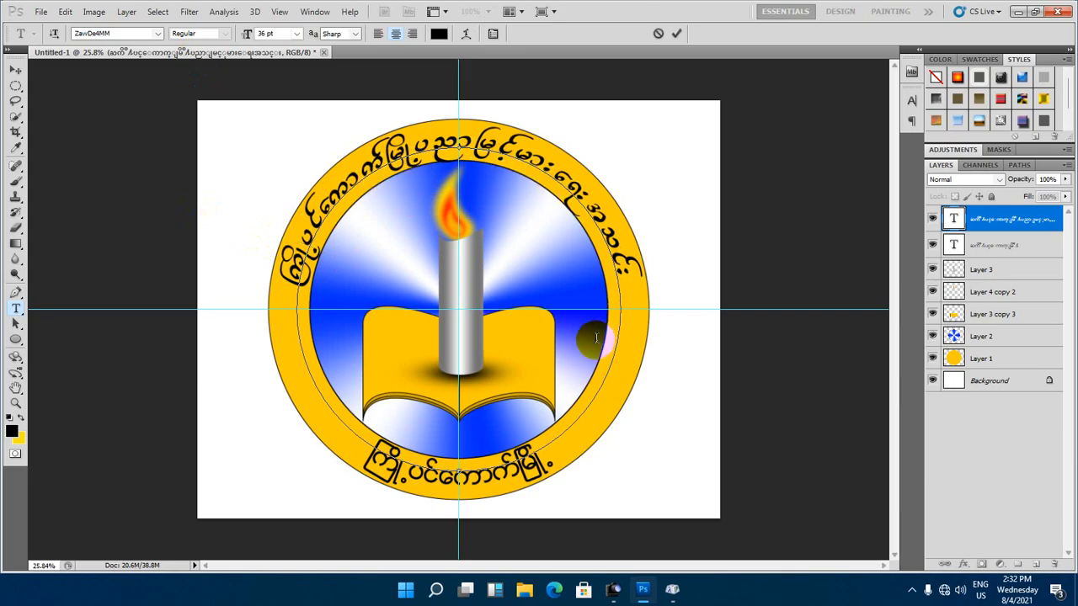
click(968, 268)
Compare successive Burmese fonts on the lower curved text's layer and set it to ZawDe4
click(971, 246)
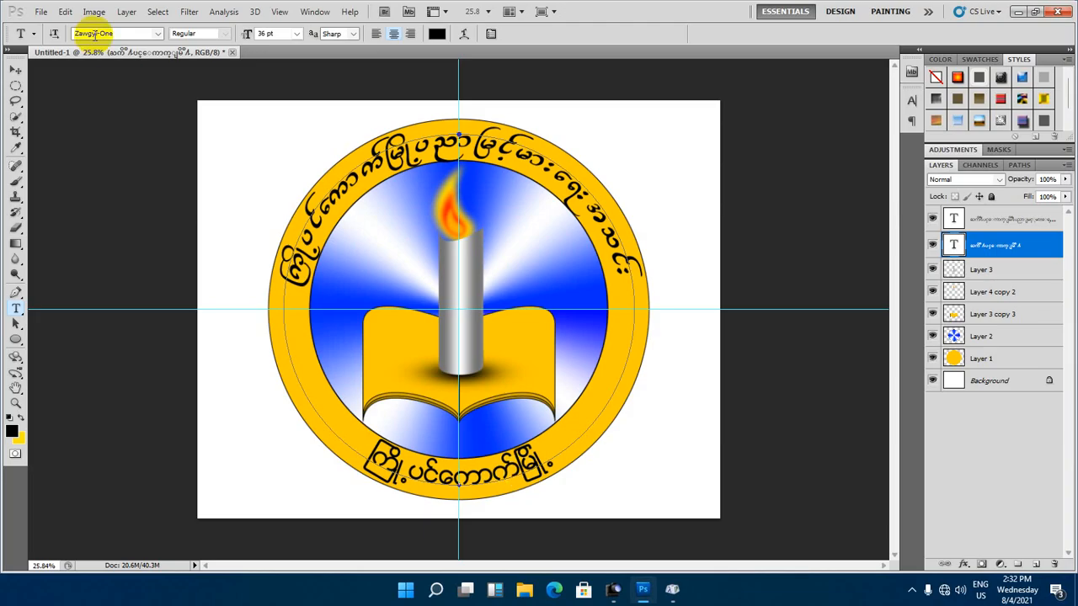
click(130, 33)
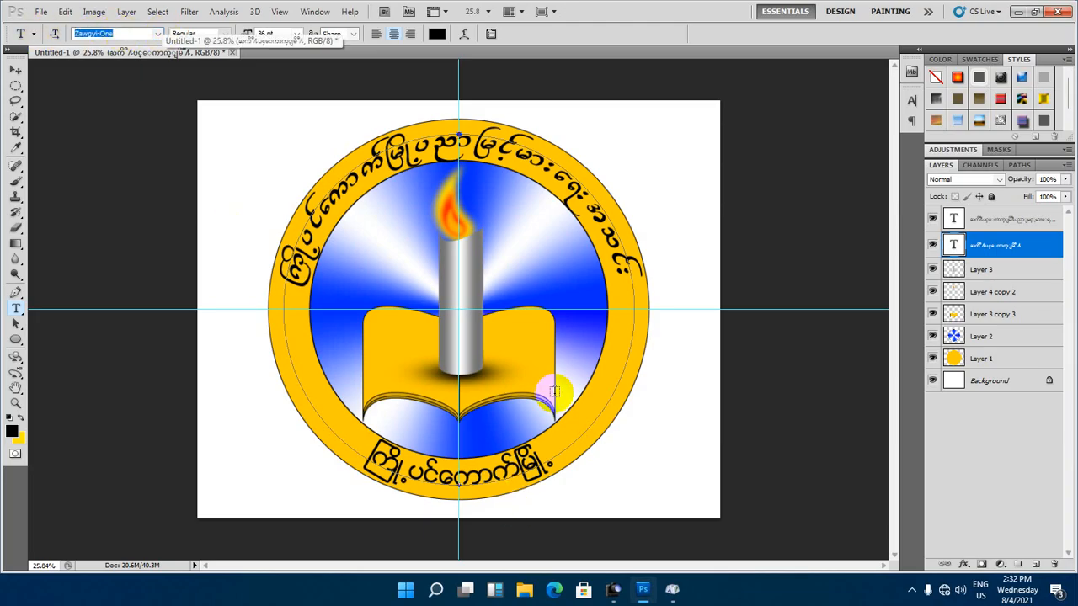
key(Up)
key(Up)
key(Up)
key(Up)
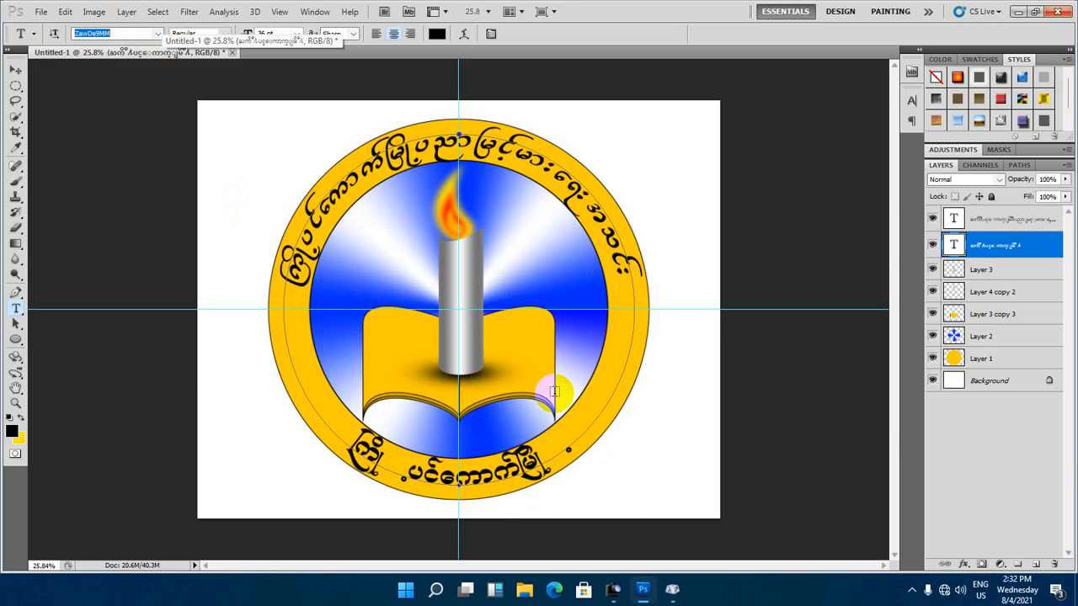
key(Up)
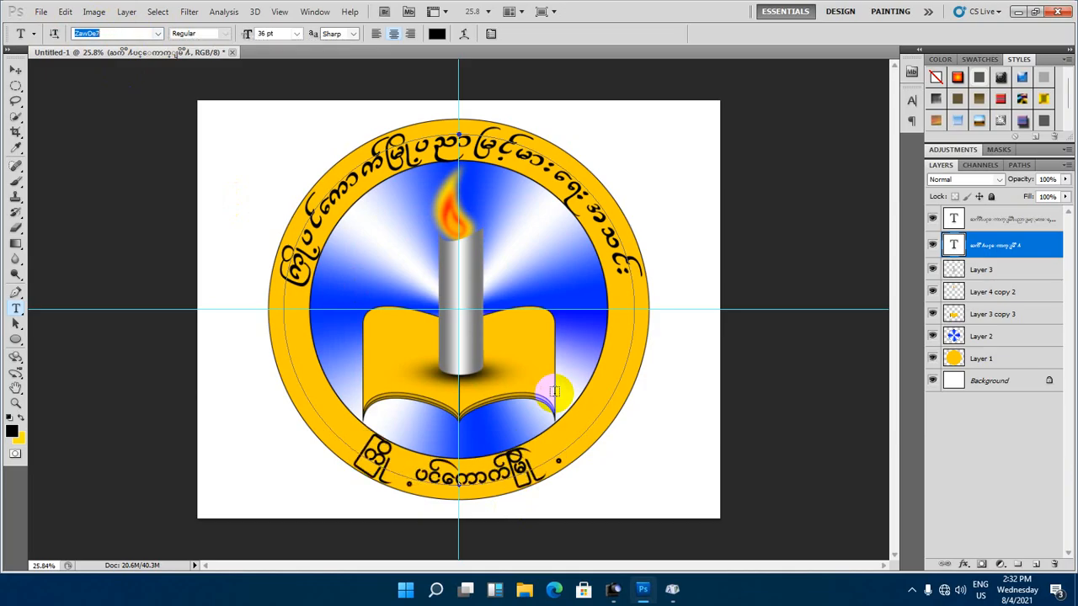
key(Up)
key(Up)
key(Up)
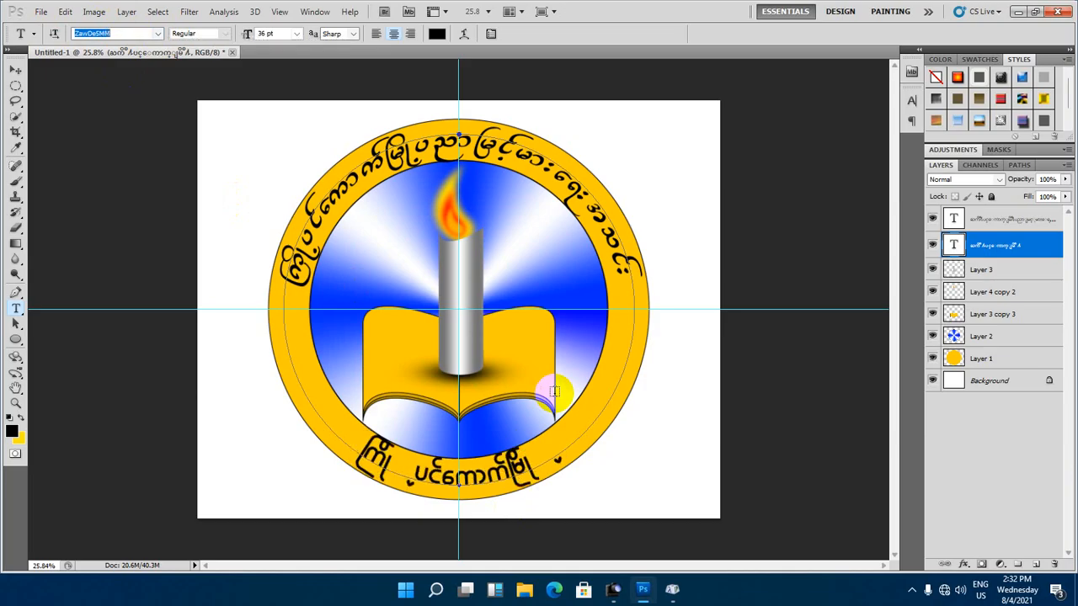
key(Up)
key(Up)
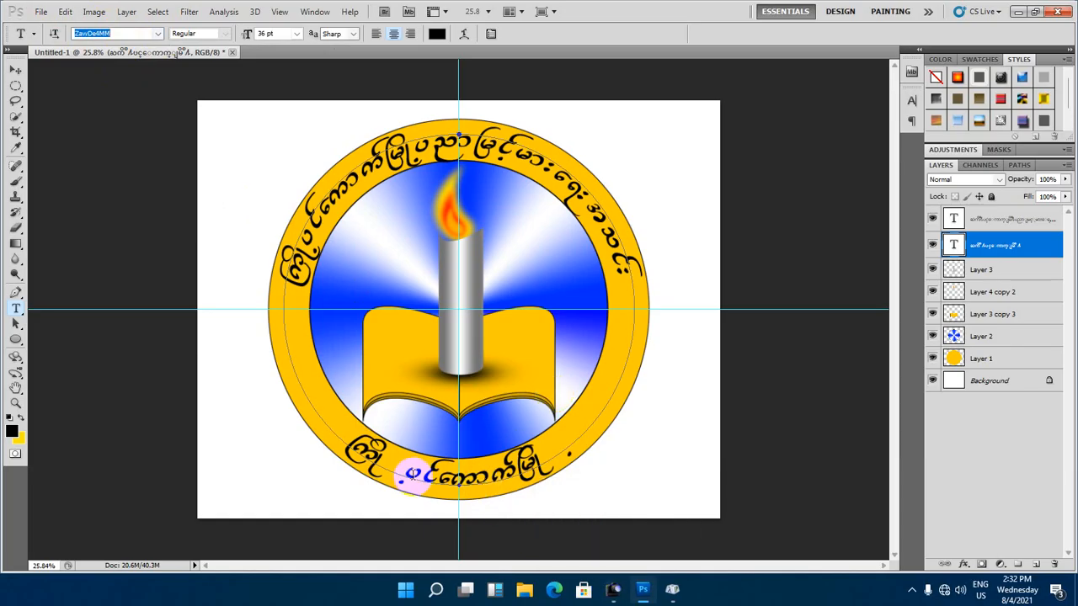
key(Up)
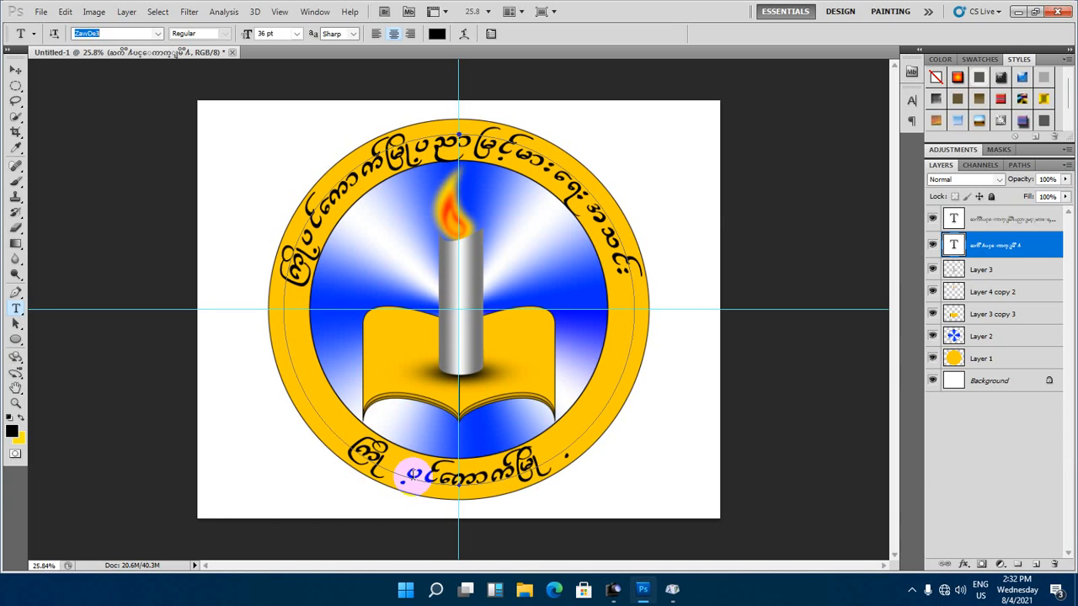
key(Up)
key(Up)
Remove the spaces around the dot marks in the lower curved text so each dot joins its preceding word, and commit the edit
click(406, 490)
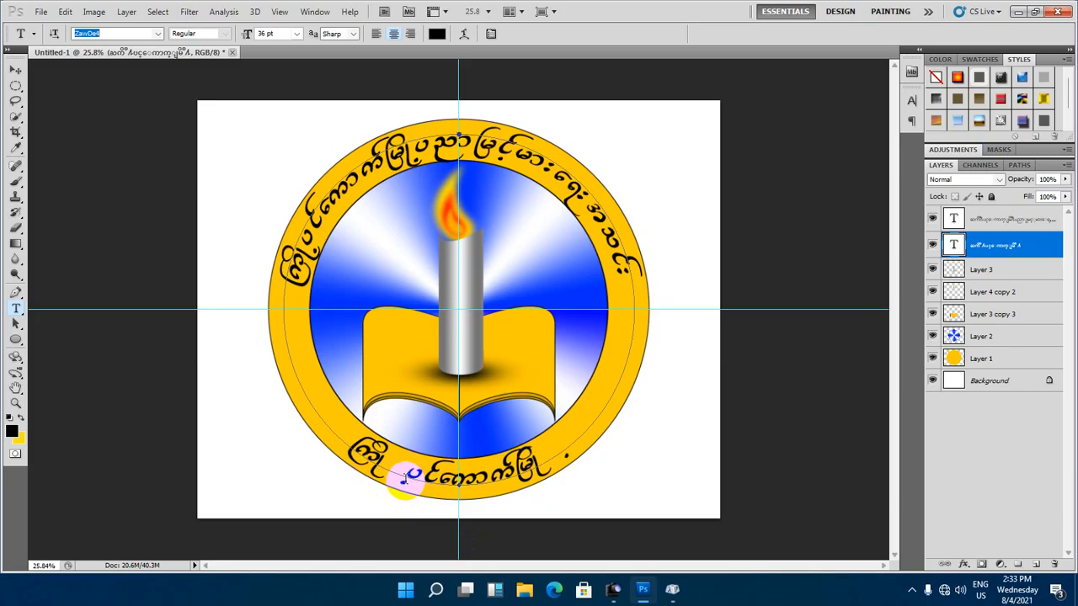
click(407, 486)
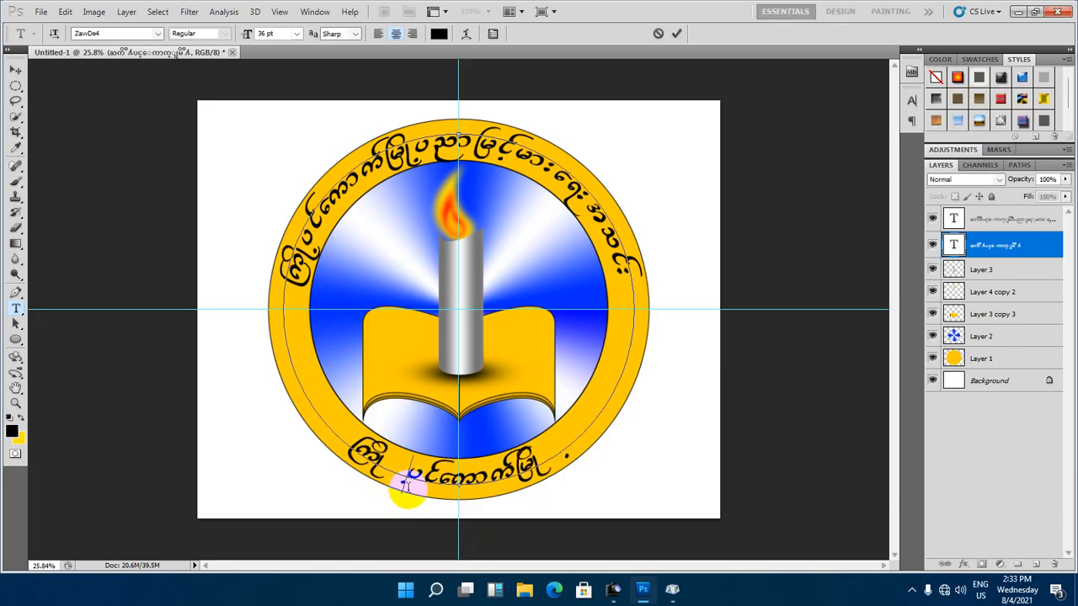
key(BackSpace)
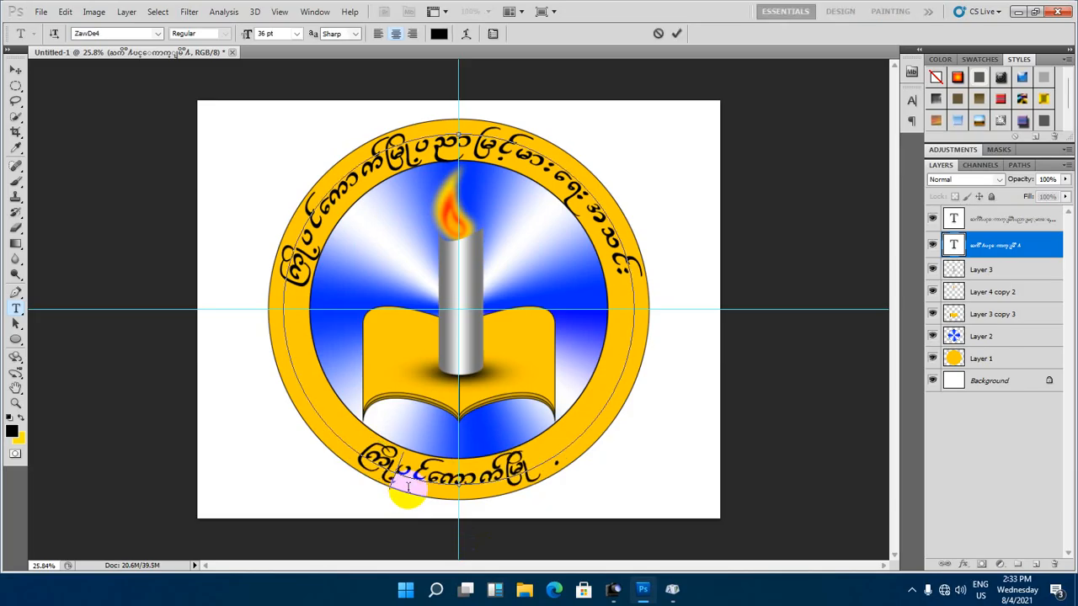
click(554, 457)
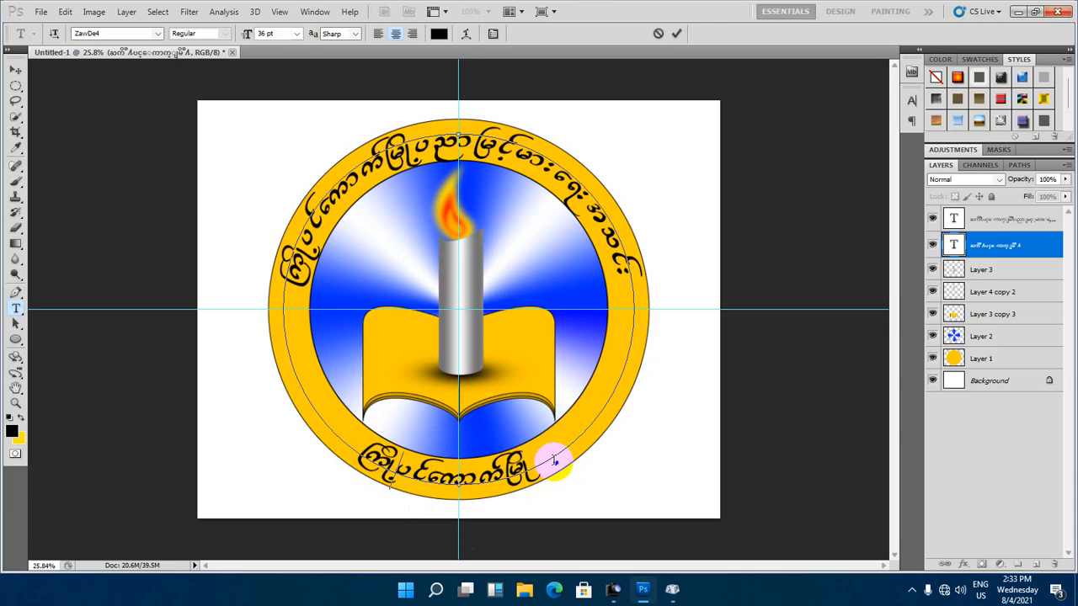
click(552, 461)
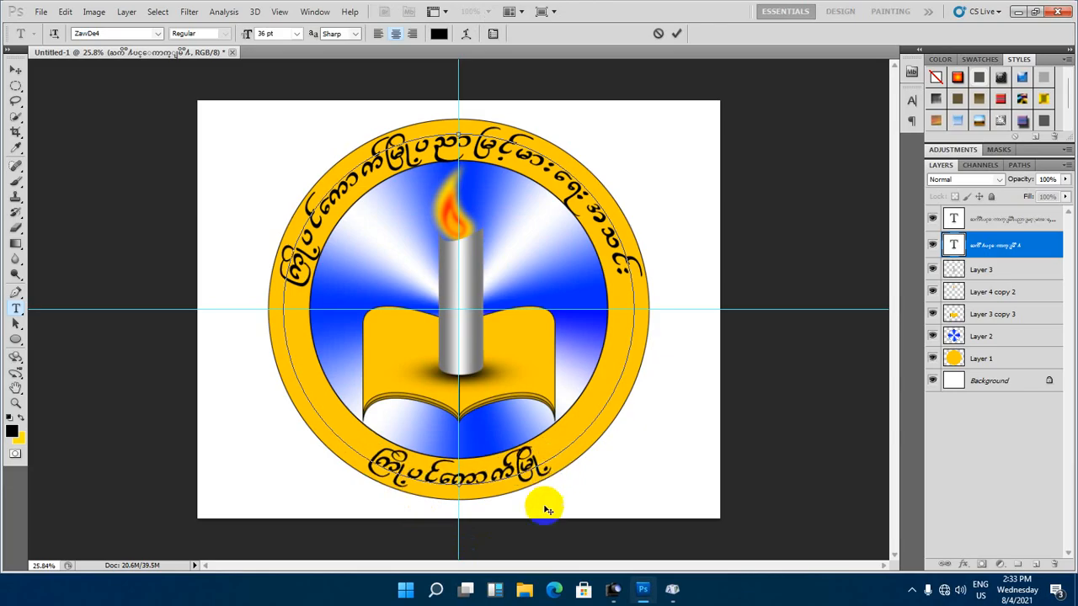
scroll(451, 487, down, 1)
scroll(452, 487, up, 1)
click(16, 70)
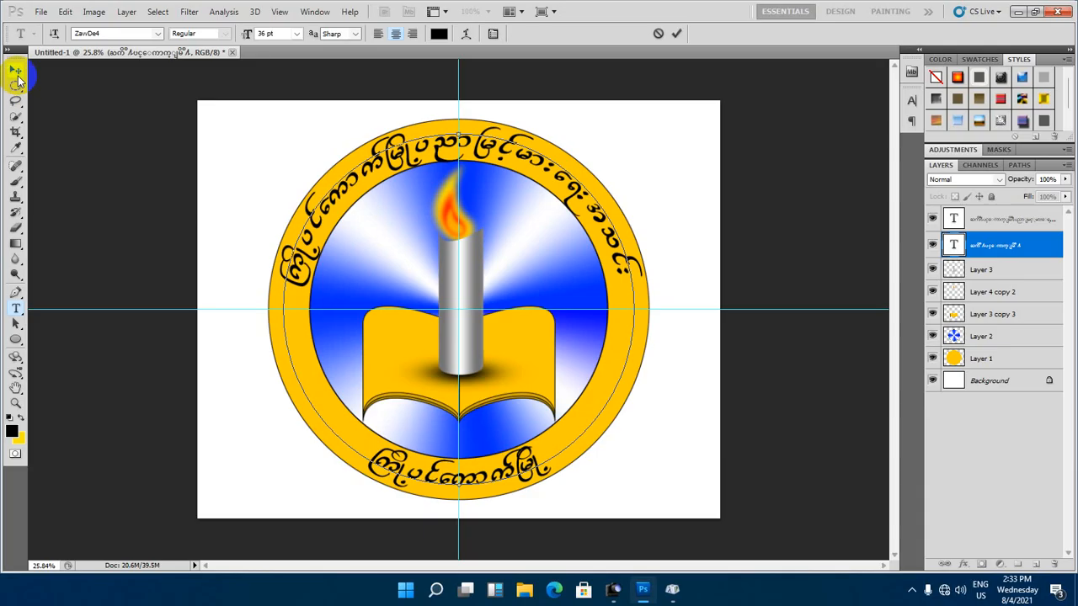
click(488, 404)
scroll(421, 336, down, 2)
scroll(421, 337, up, 2)
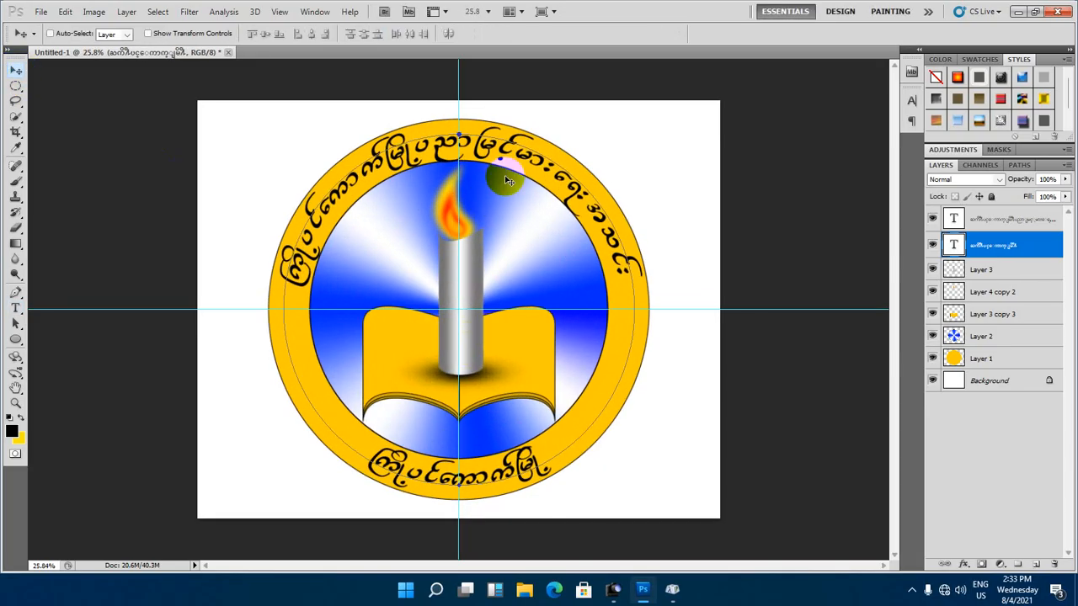
Set the lower curved text's size to 34 pt and select the upper curved text's layer
click(16, 308)
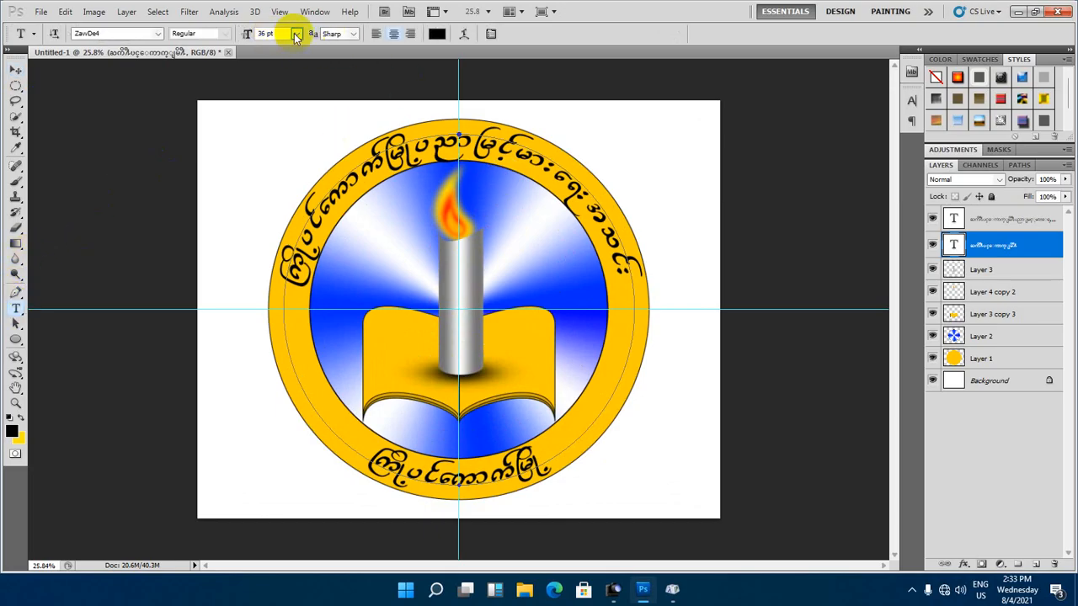
double_click(265, 34)
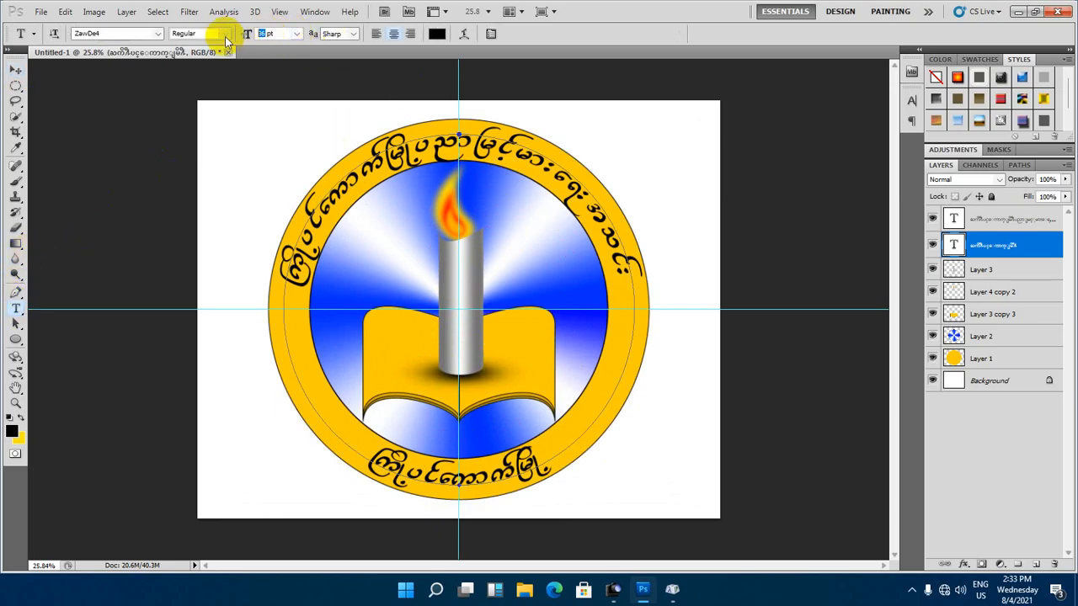
text(34)
key(Return)
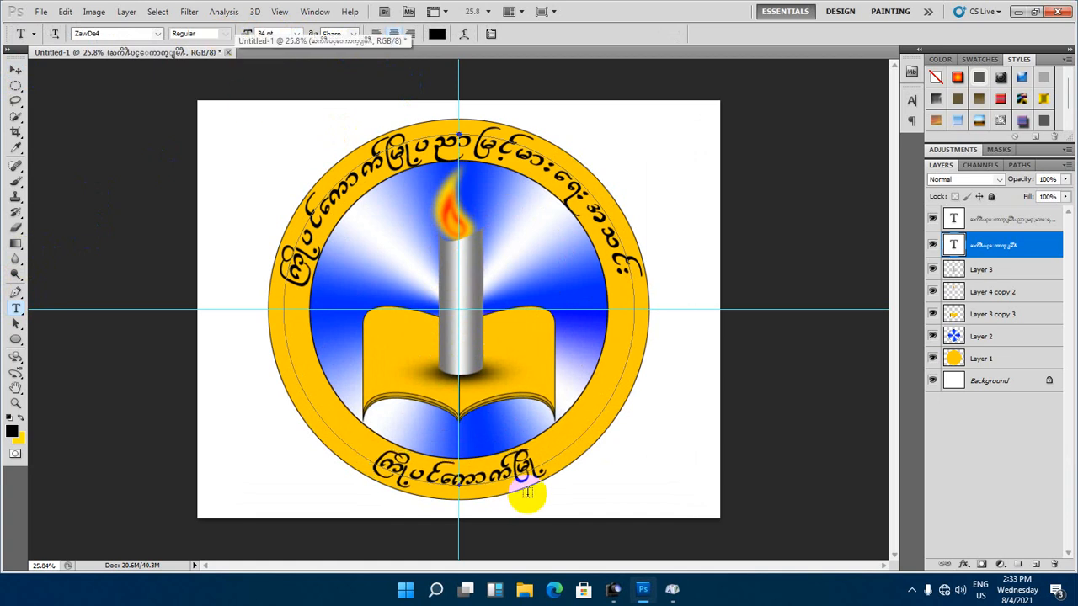
click(474, 485)
click(990, 217)
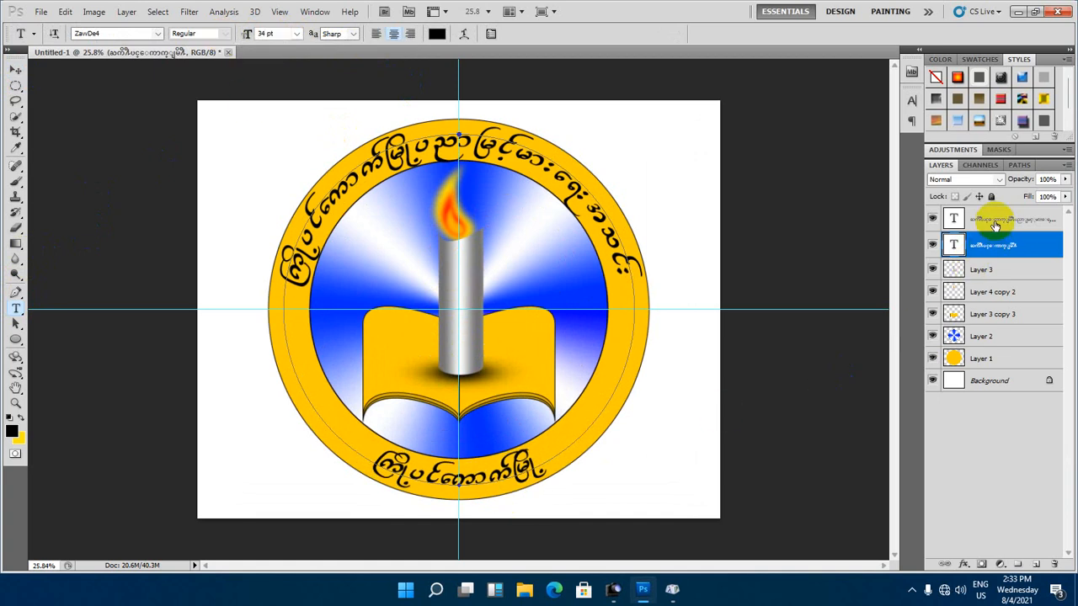
Set the upper curved text's size to 34 pt and toggle its layer's visibility to check the fit in the ring
click(266, 32)
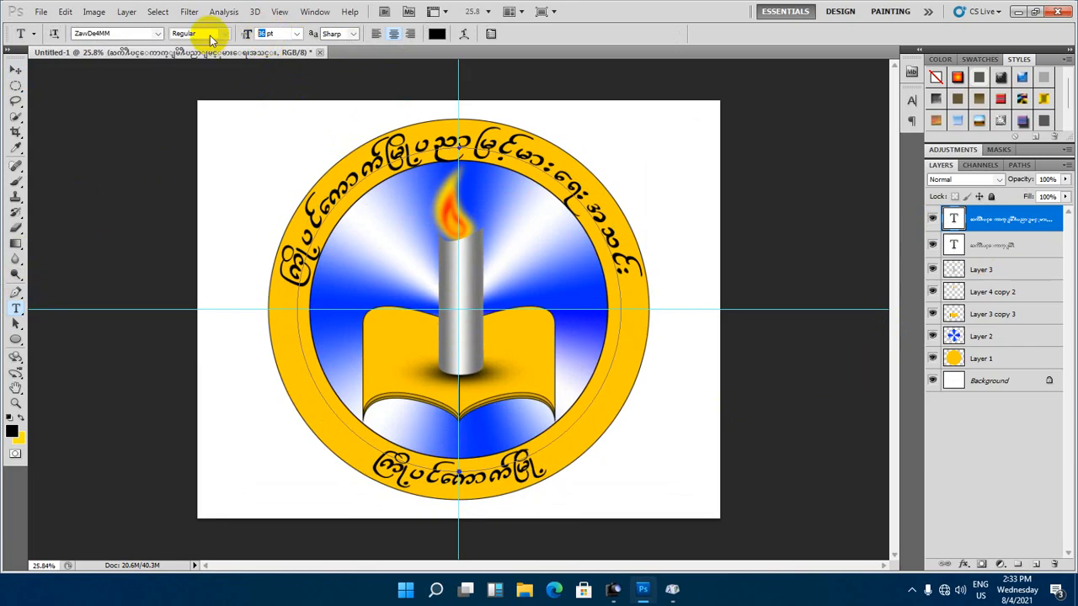
text(34)
key(Return)
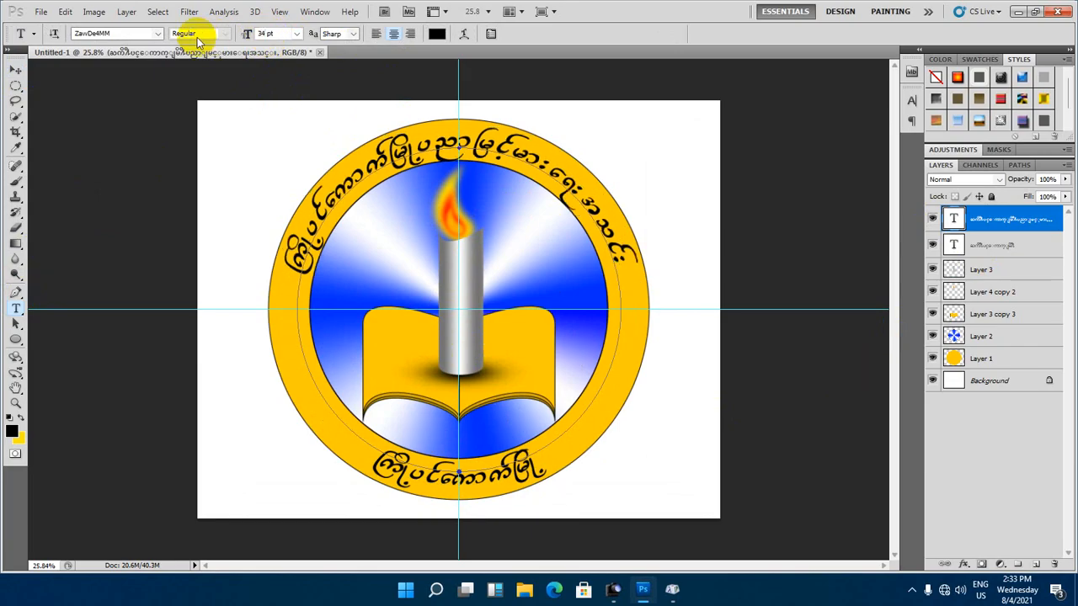
click(453, 237)
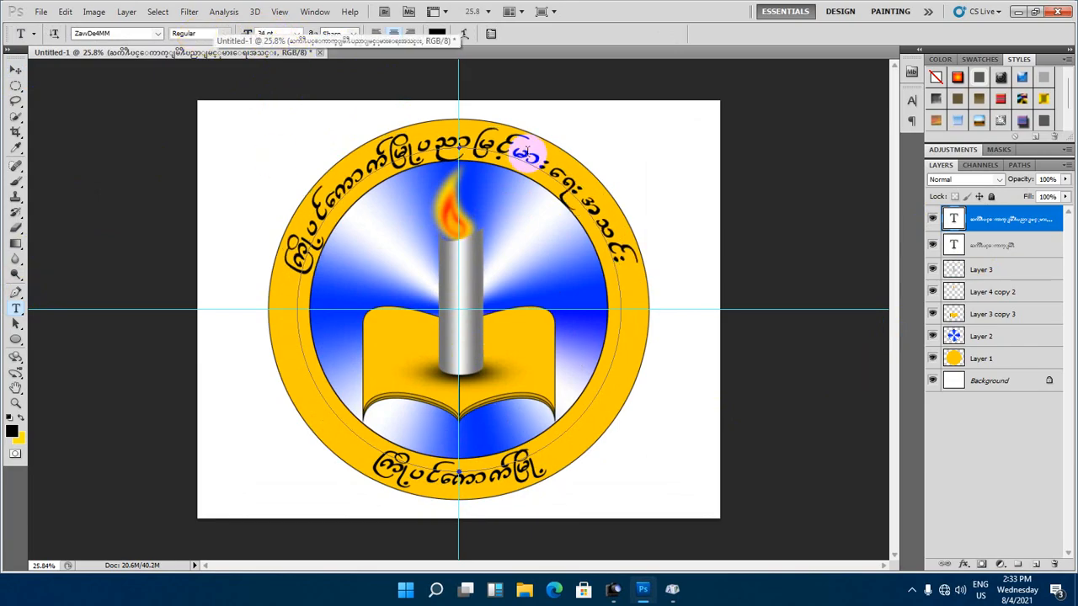
click(606, 223)
drag(620, 252, 633, 257)
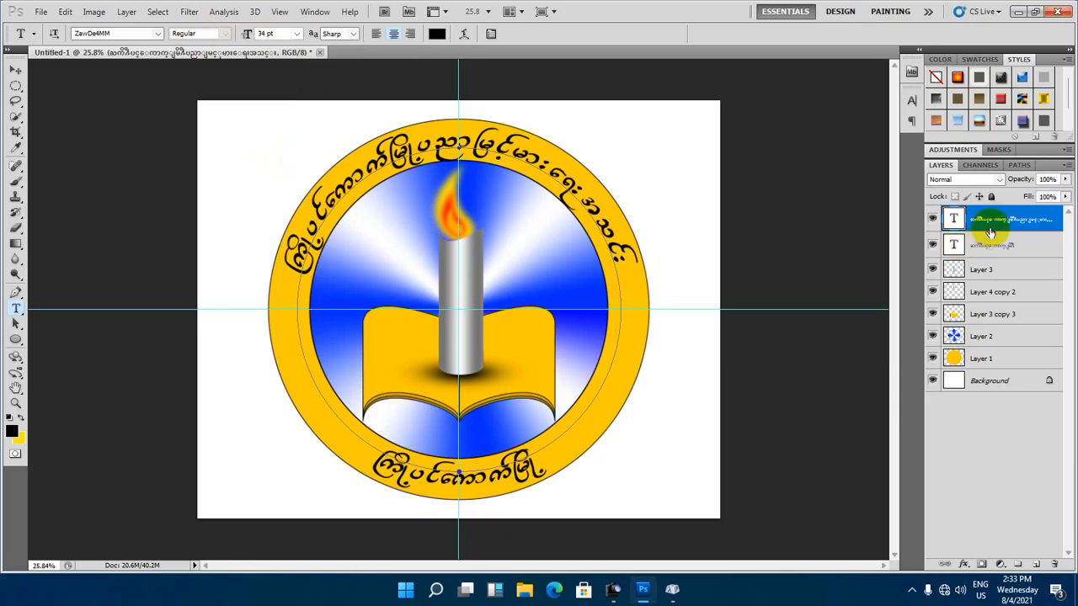
click(932, 220)
click(933, 221)
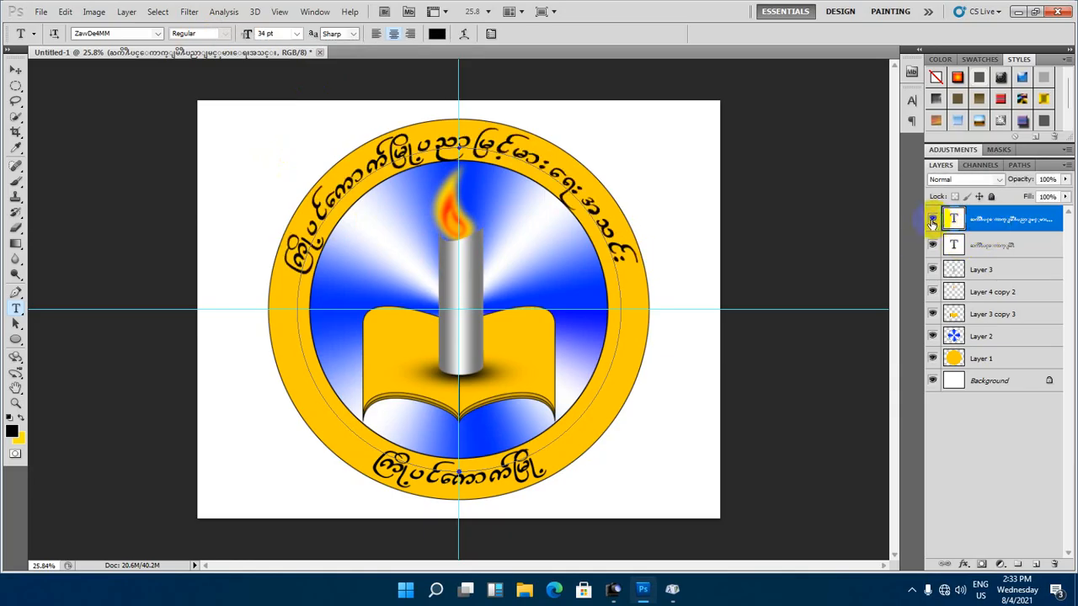
Nudge the upper curved text's layer slightly upward within the yellow ring using the Move tool
click(974, 246)
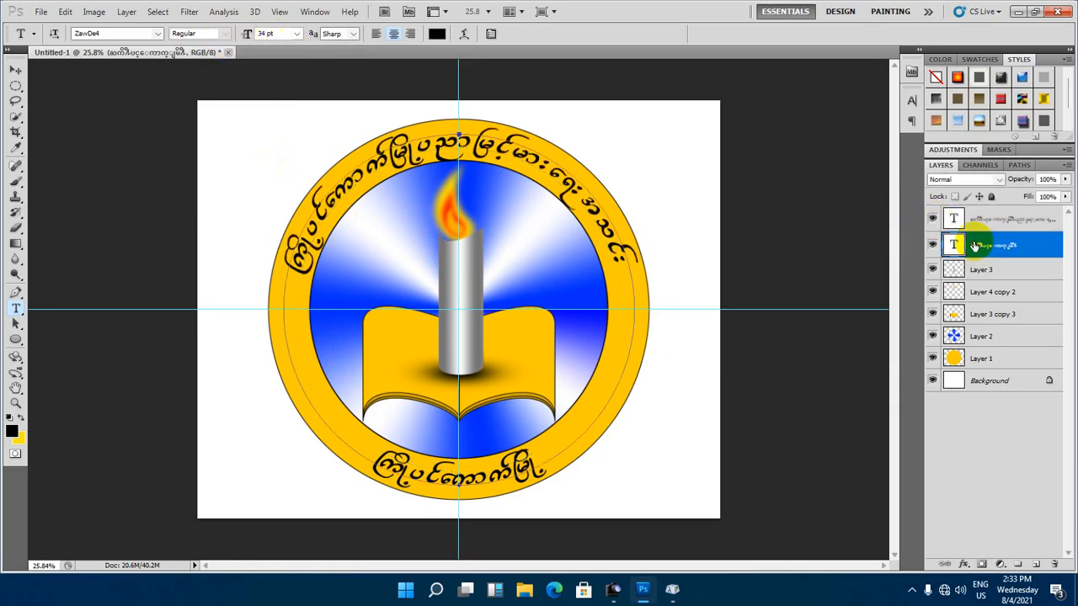
click(975, 217)
click(16, 70)
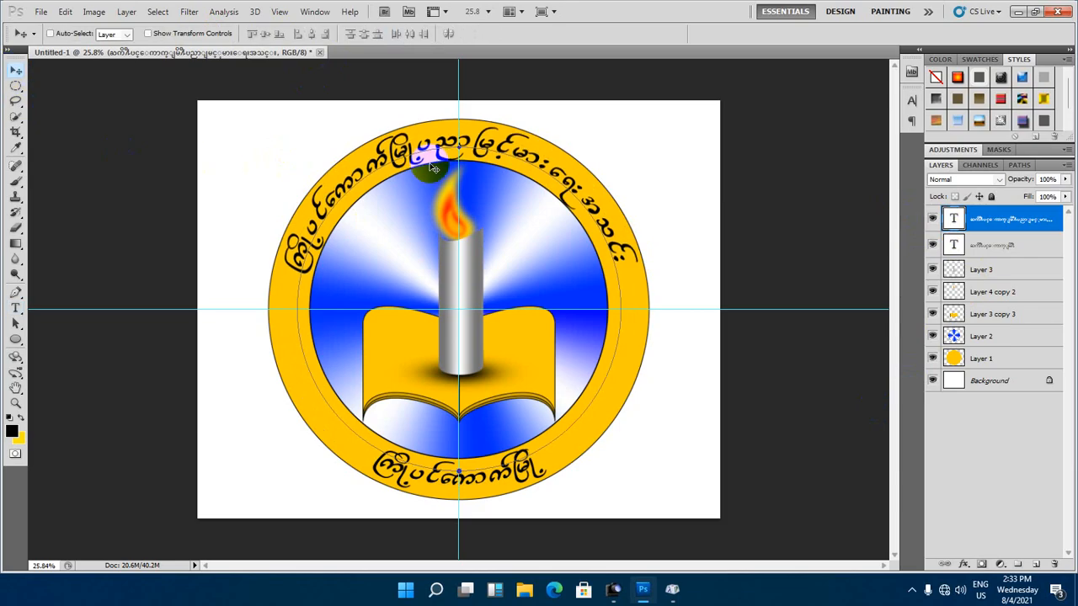
key(Up)
key(Up)
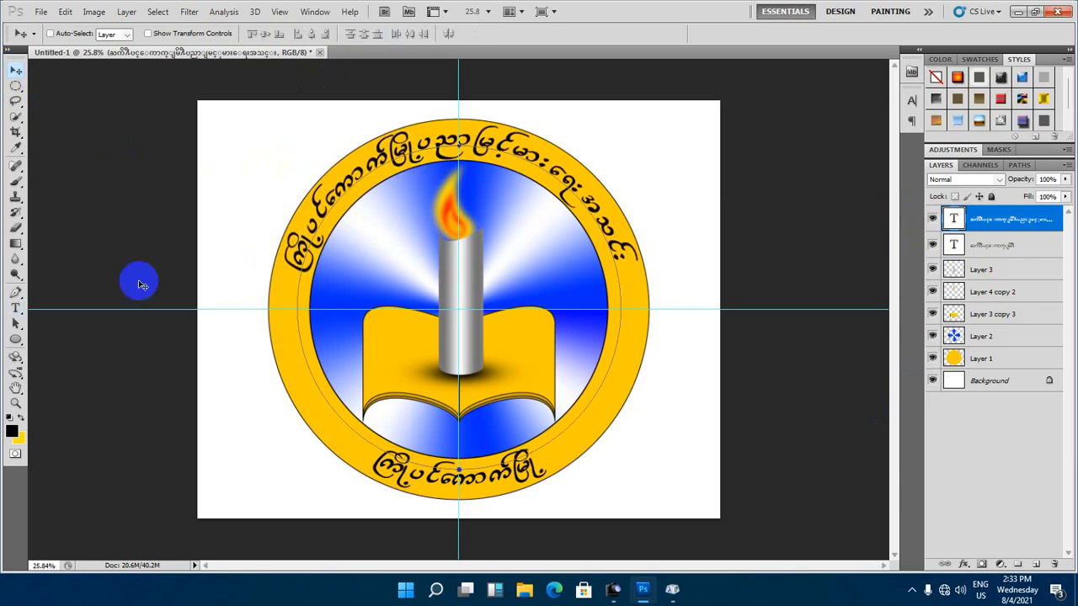
Set the upper curved text's size to 32 pt
click(15, 308)
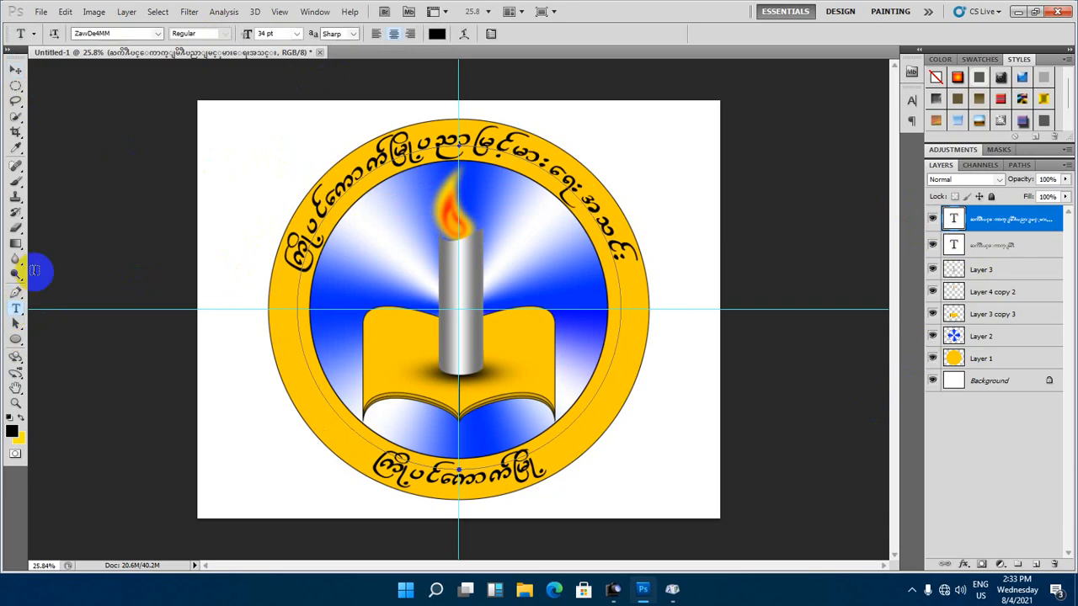
double_click(266, 33)
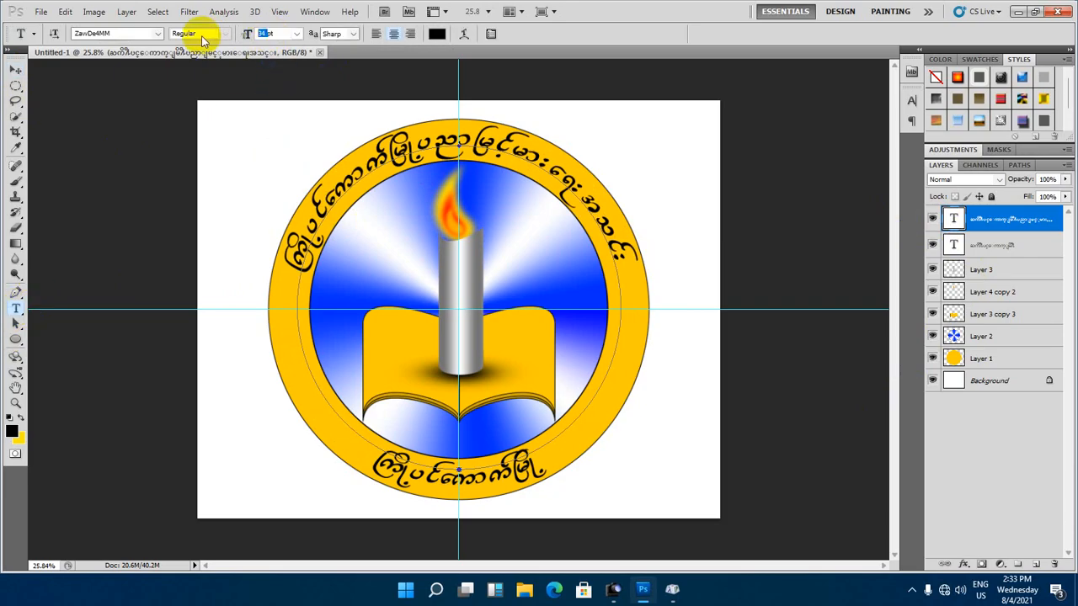
text(32)
key(Return)
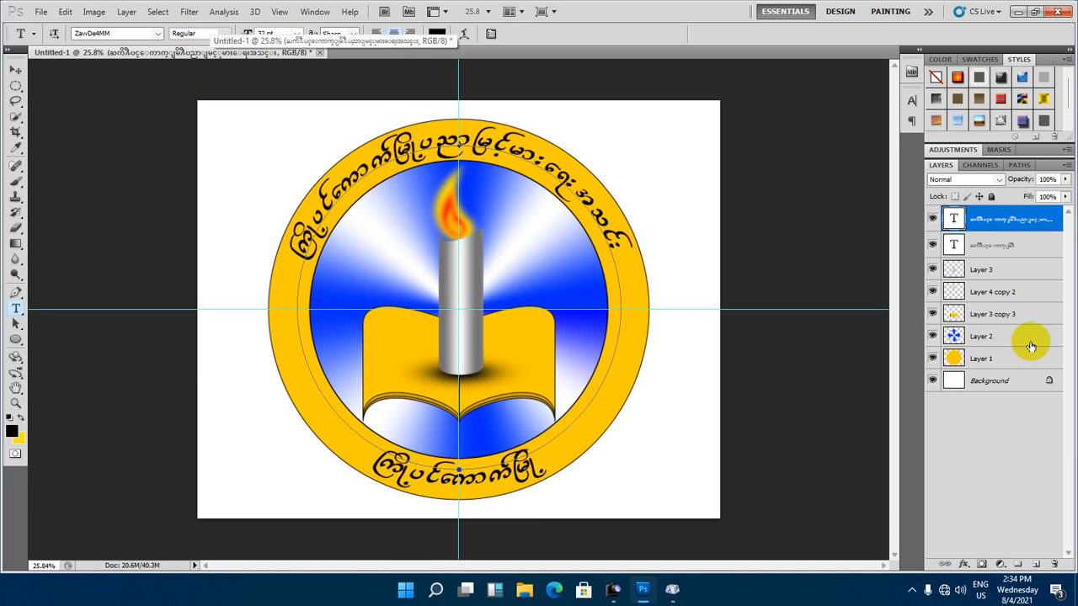
Set the lower curved text's size to 32 pt as well
click(988, 247)
double_click(266, 33)
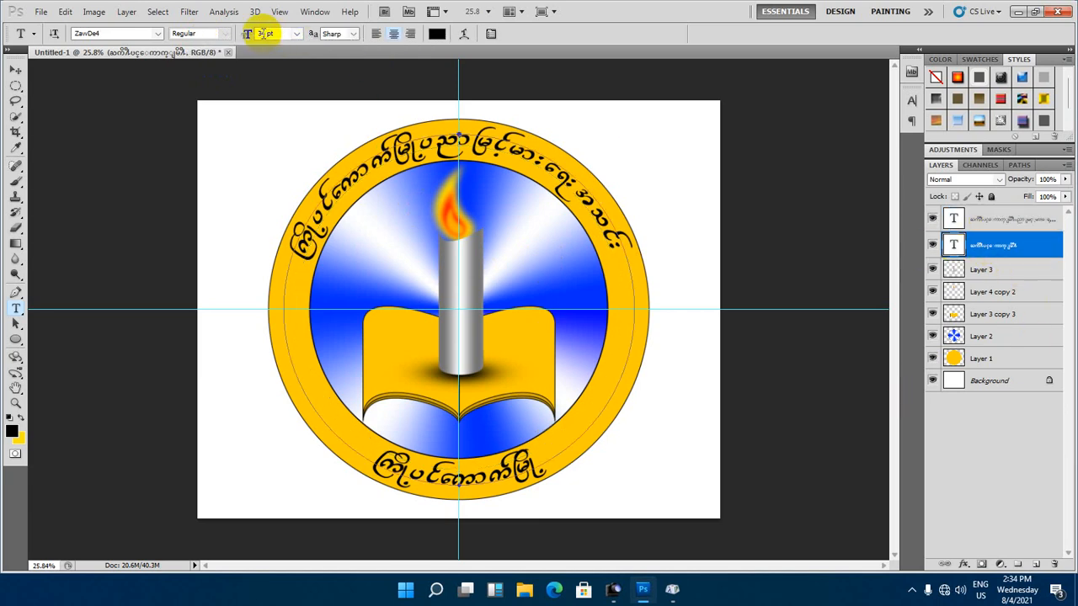
text(33)
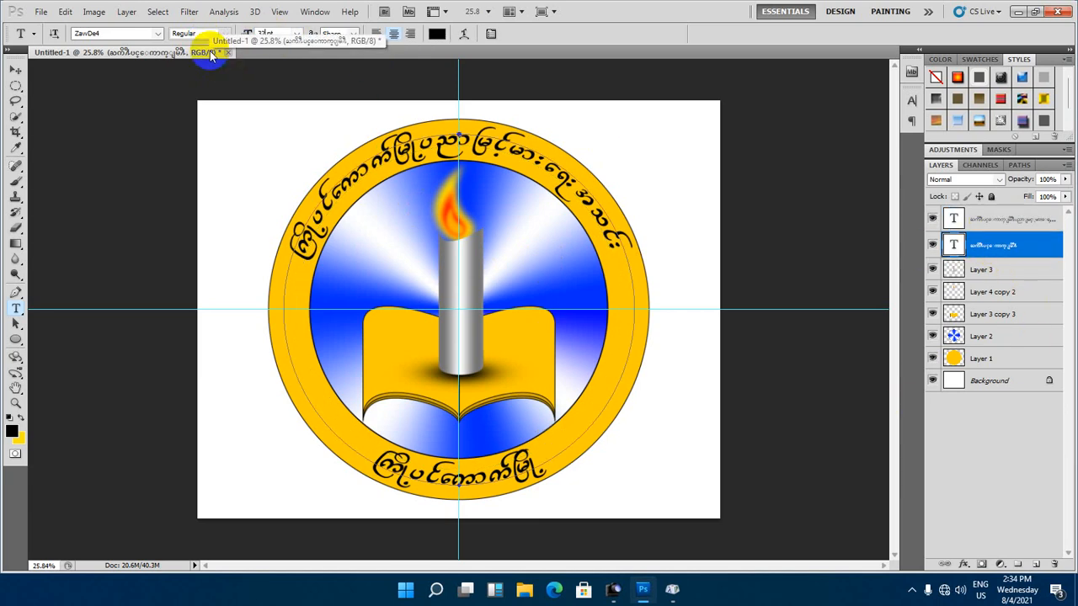
key(Return)
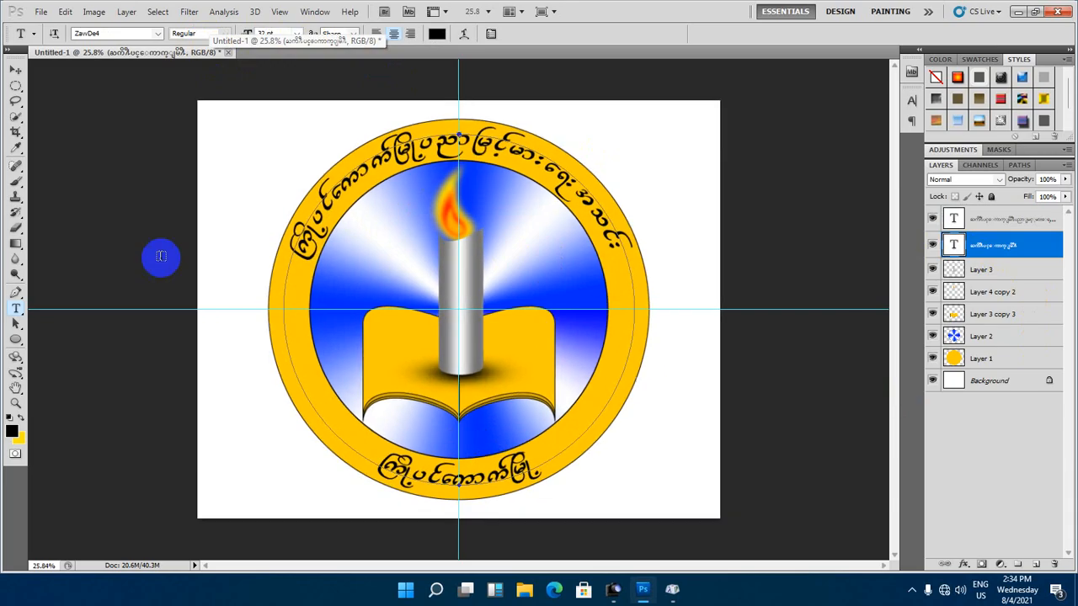
scroll(161, 256, up, 1)
click(16, 70)
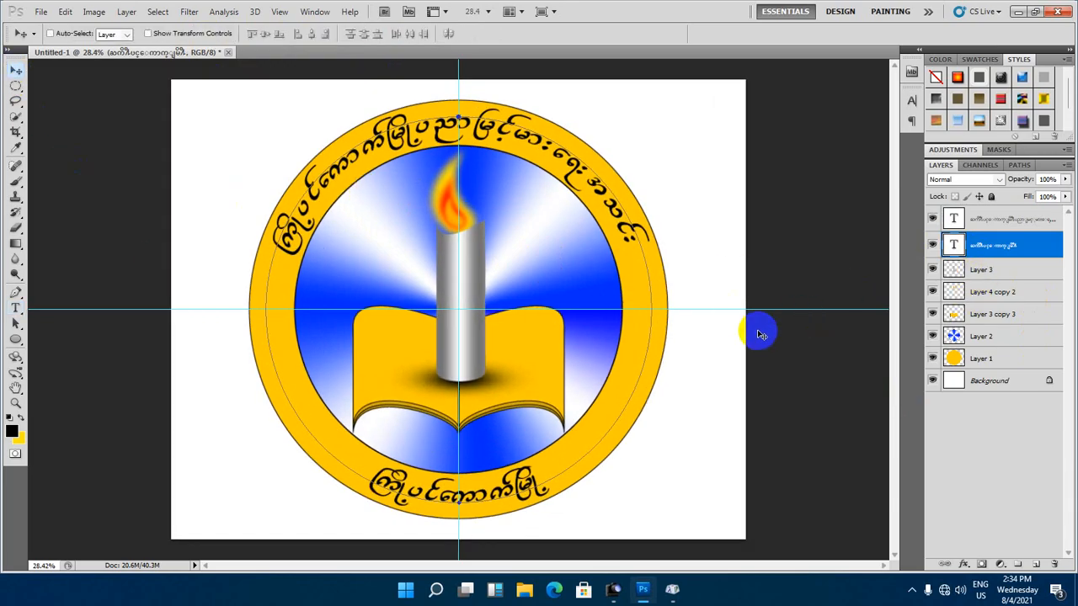
Try several preset layer styles on the upper curved text's layer, then clear the applied style
click(995, 218)
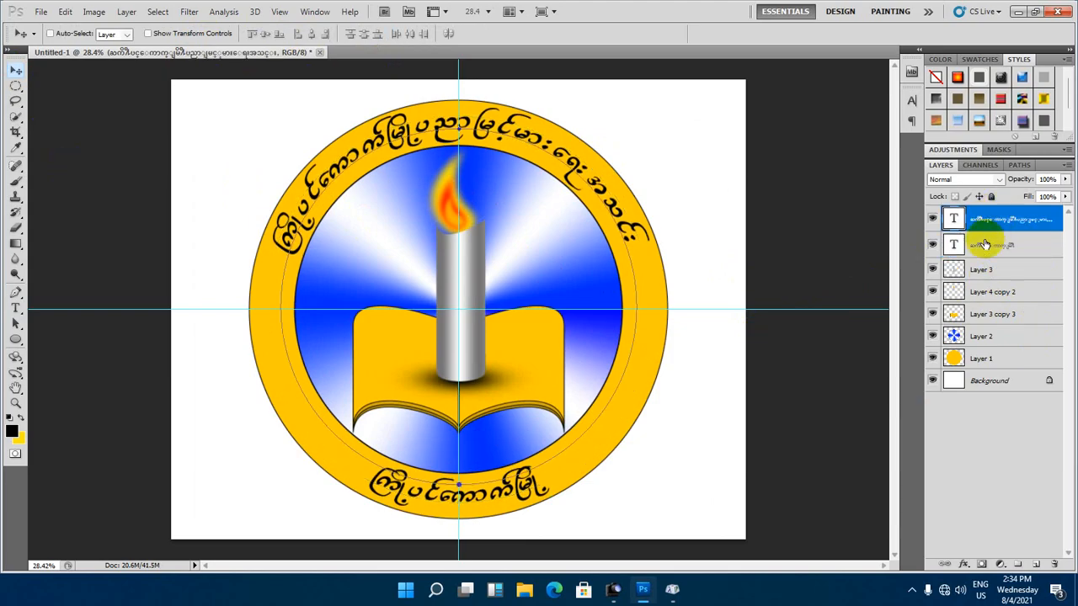
click(811, 287)
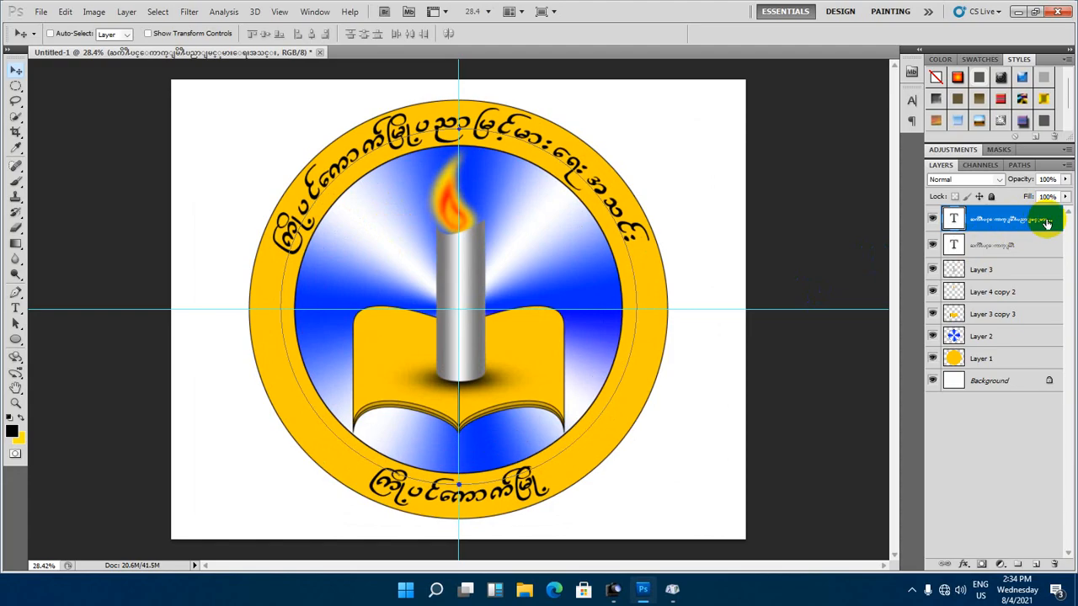
click(957, 77)
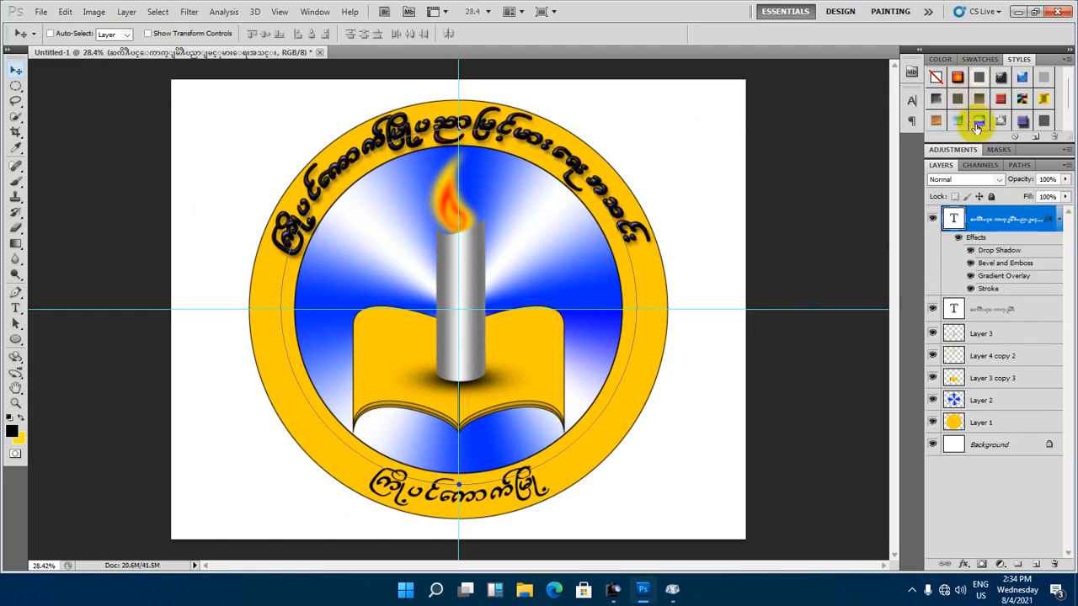
click(977, 122)
click(957, 123)
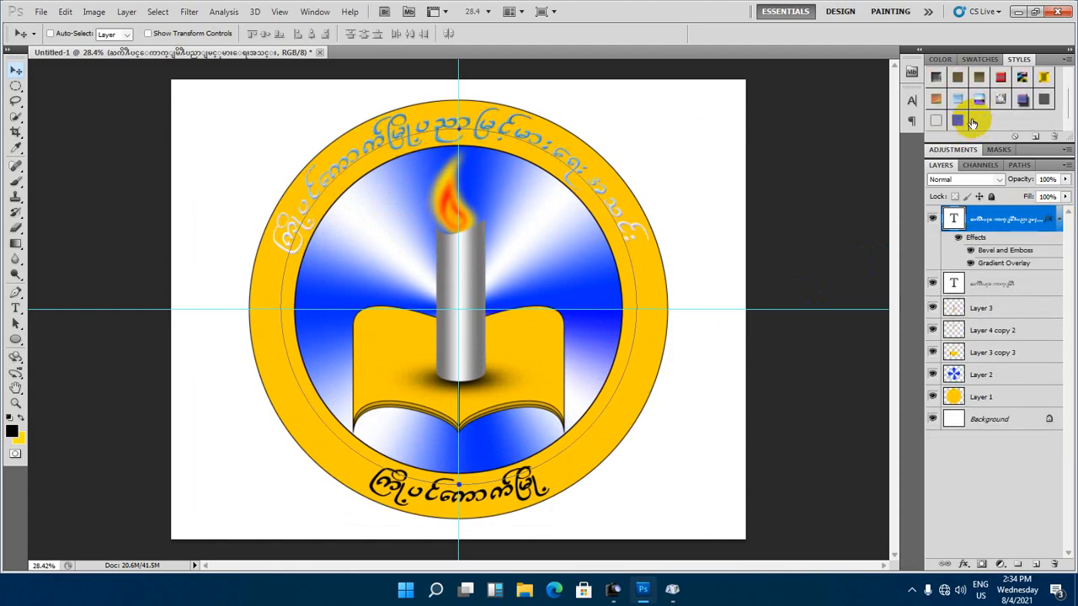
click(979, 99)
click(987, 100)
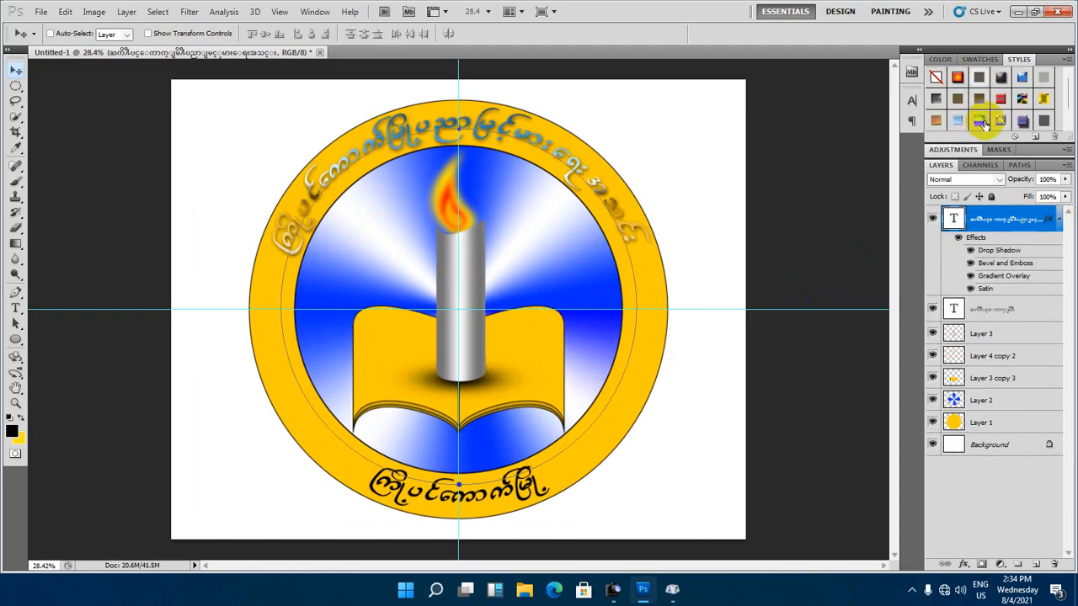
click(936, 77)
Add a white (ffffff) outside Stroke to the upper curved text's layer and widen it slightly
double_click(1057, 221)
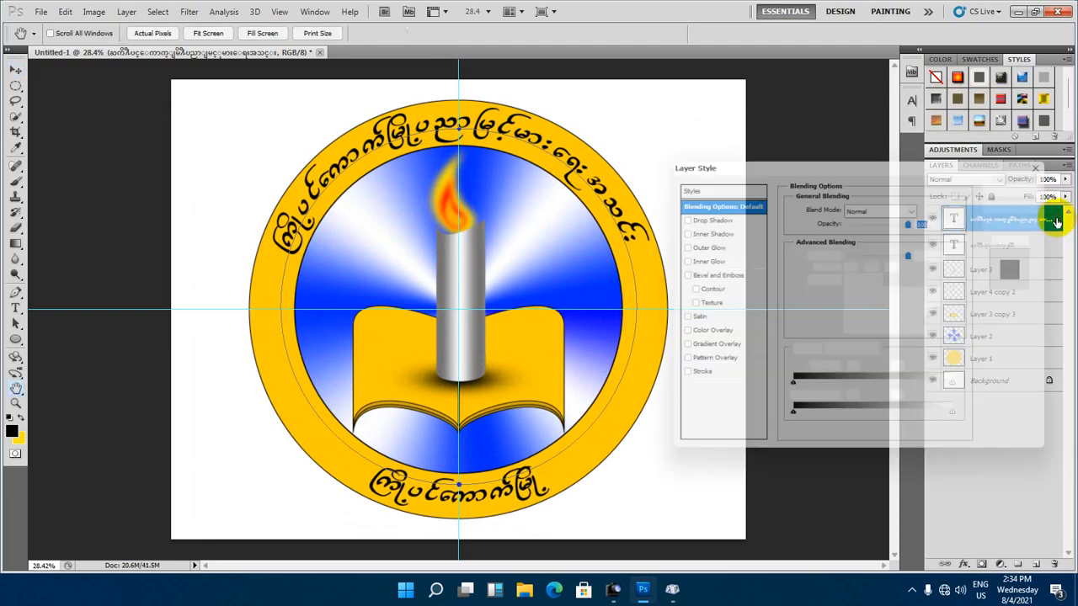
click(695, 379)
click(815, 291)
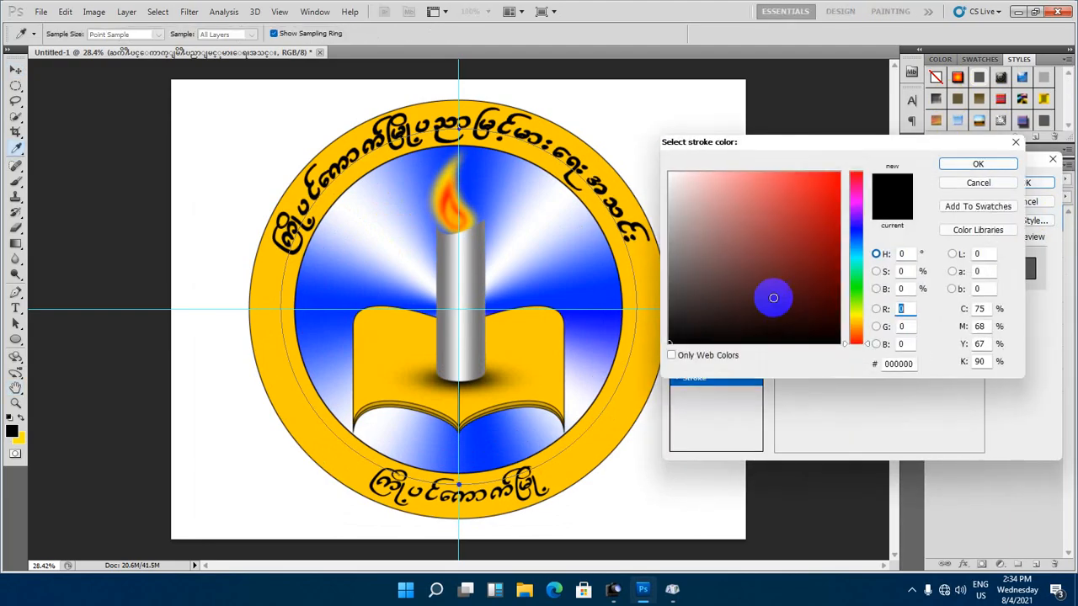
click(600, 124)
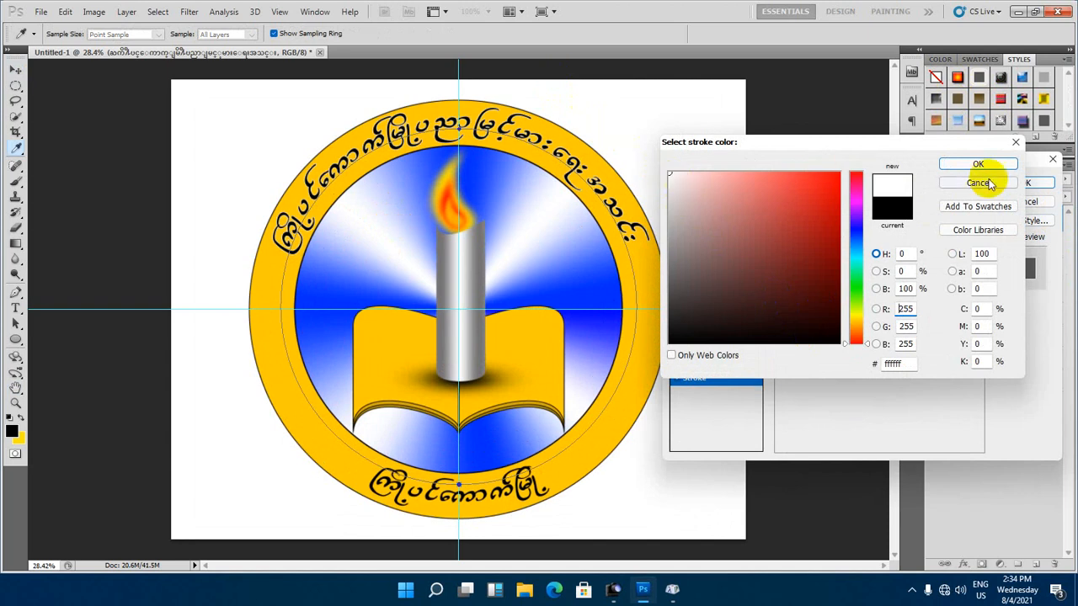
click(965, 166)
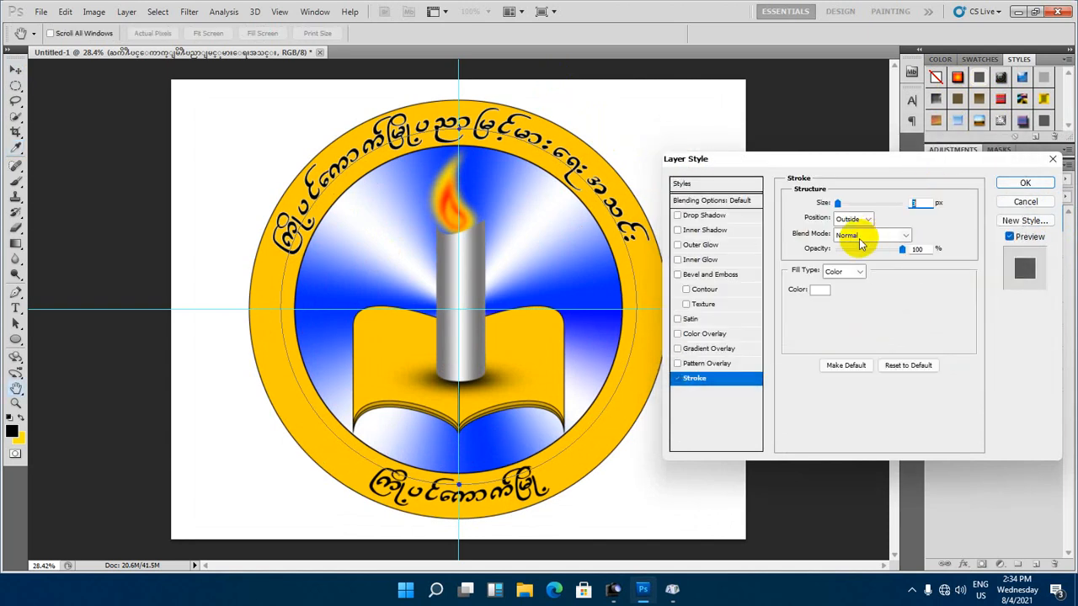
drag(838, 206, 841, 208)
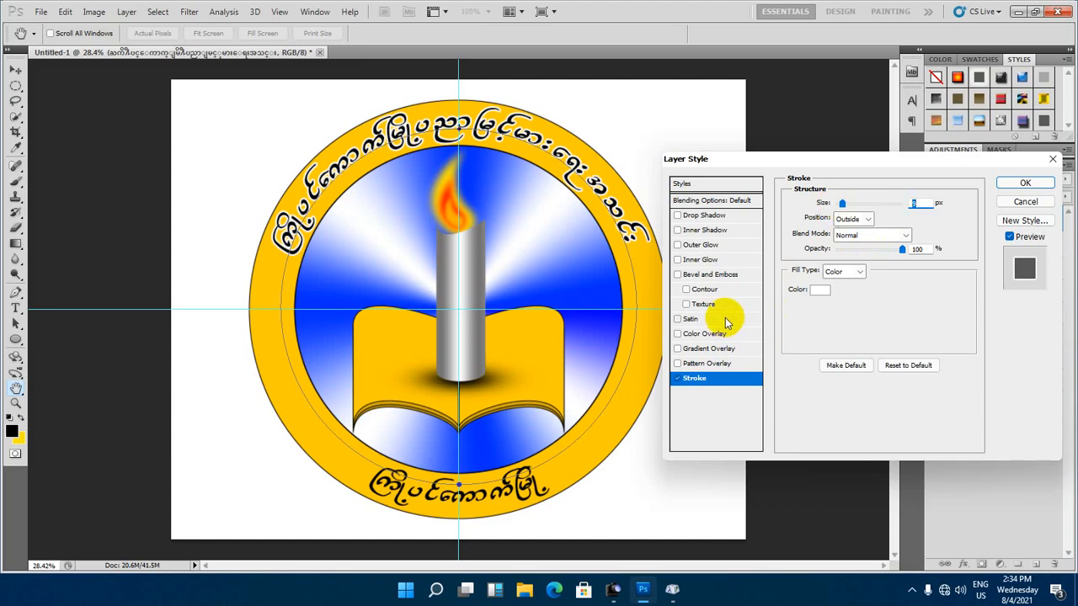
Add a Color Overlay to the upper curved text and set its colour to bright blue
click(707, 334)
click(920, 207)
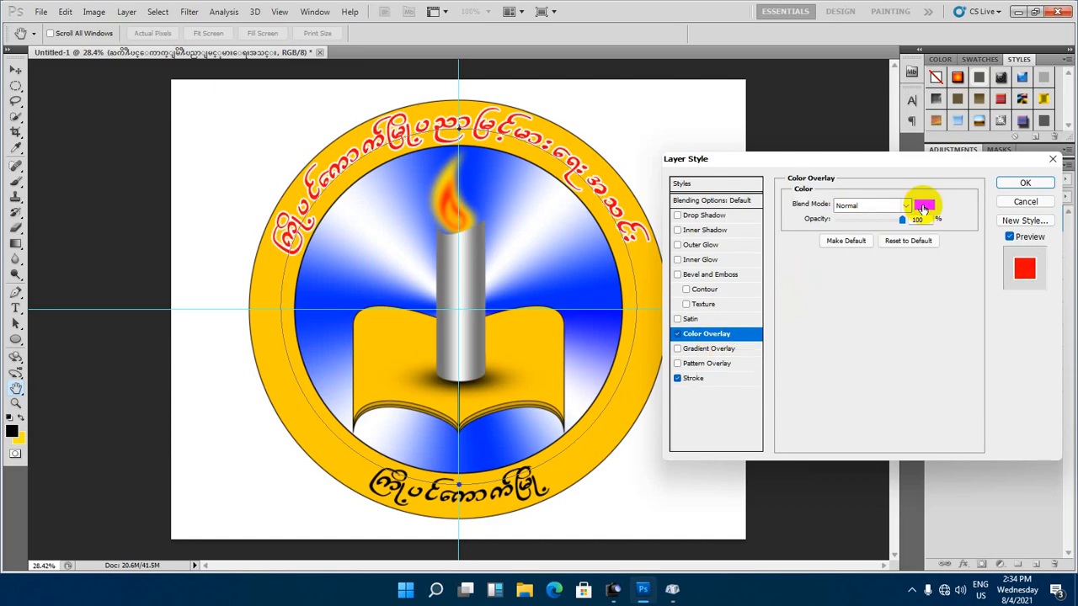
drag(859, 253, 856, 238)
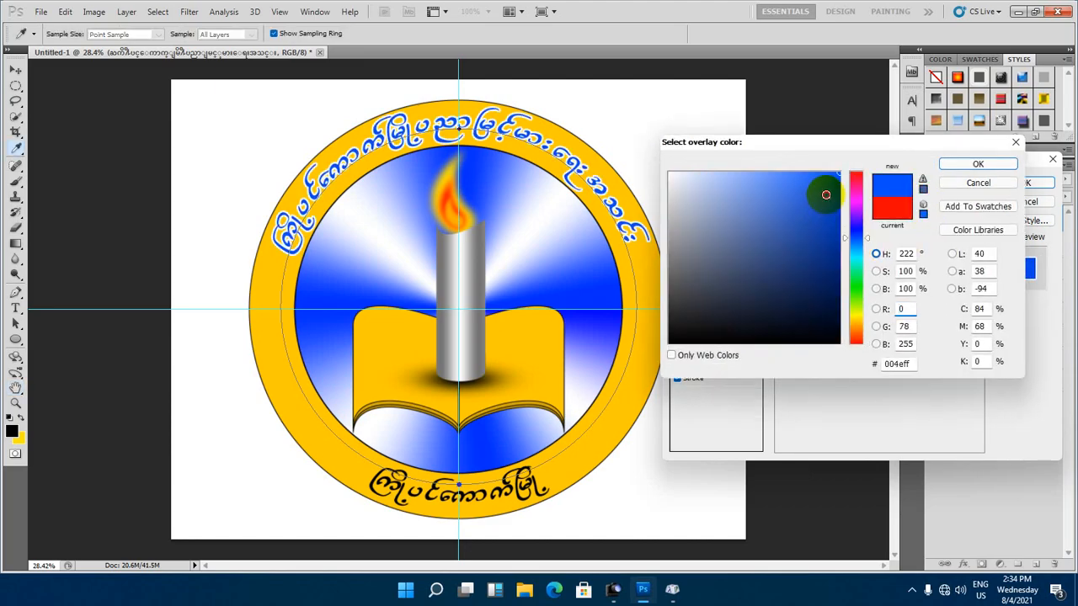
click(855, 247)
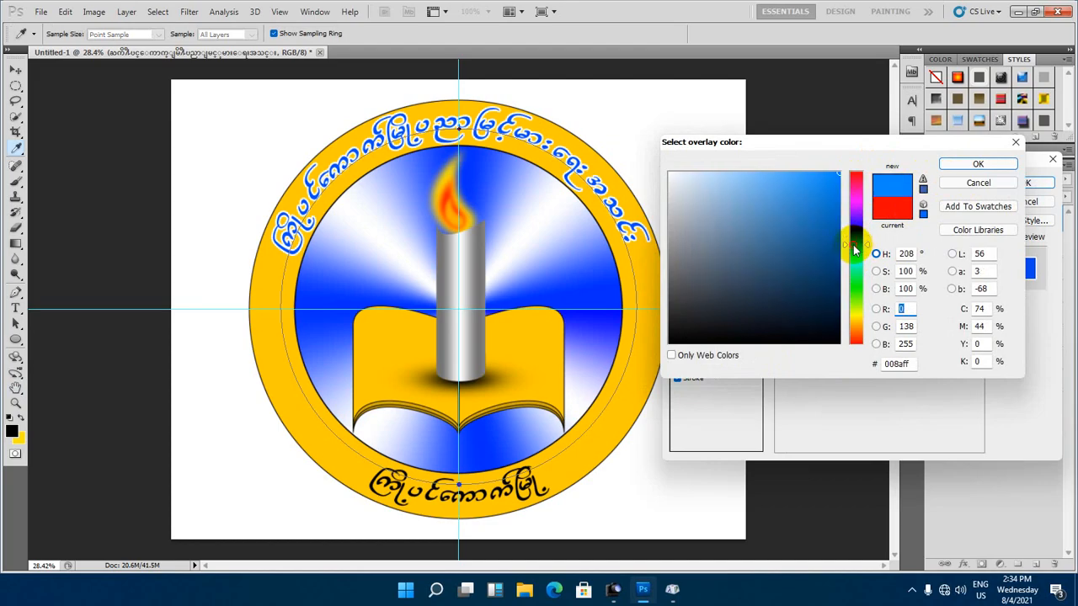
click(856, 237)
click(968, 171)
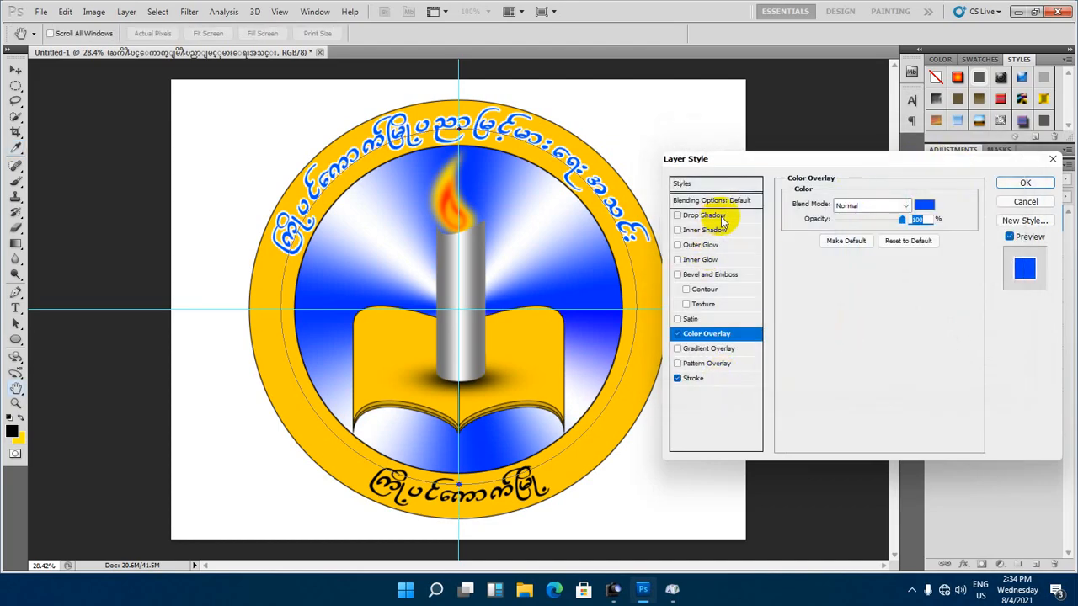
Add a Drop Shadow to the upper curved text with 100% opacity, 90° angle, 17 px distance and 20% spread
click(730, 218)
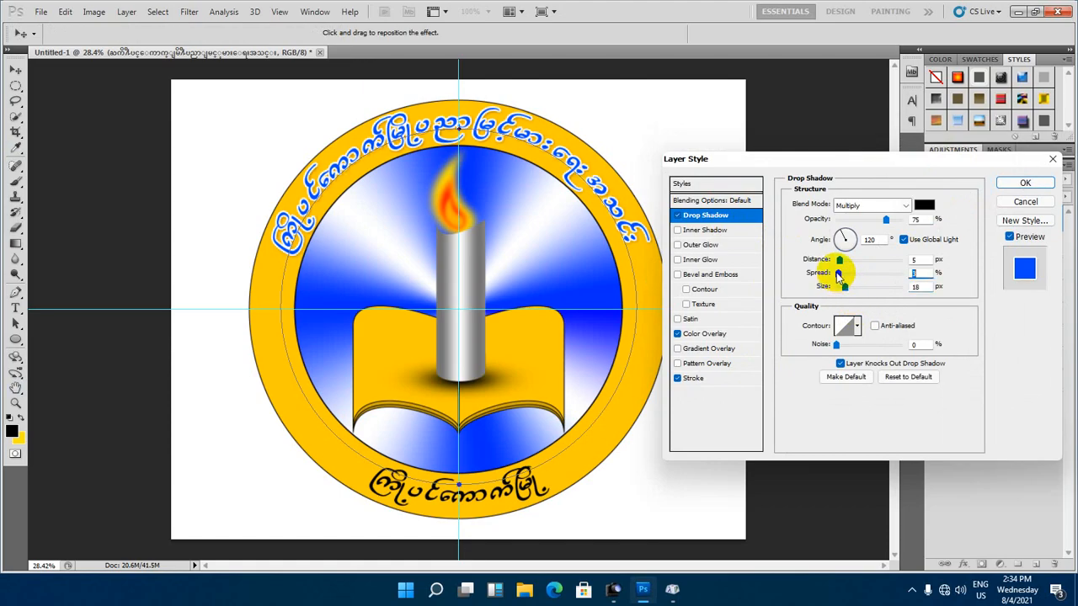
click(841, 261)
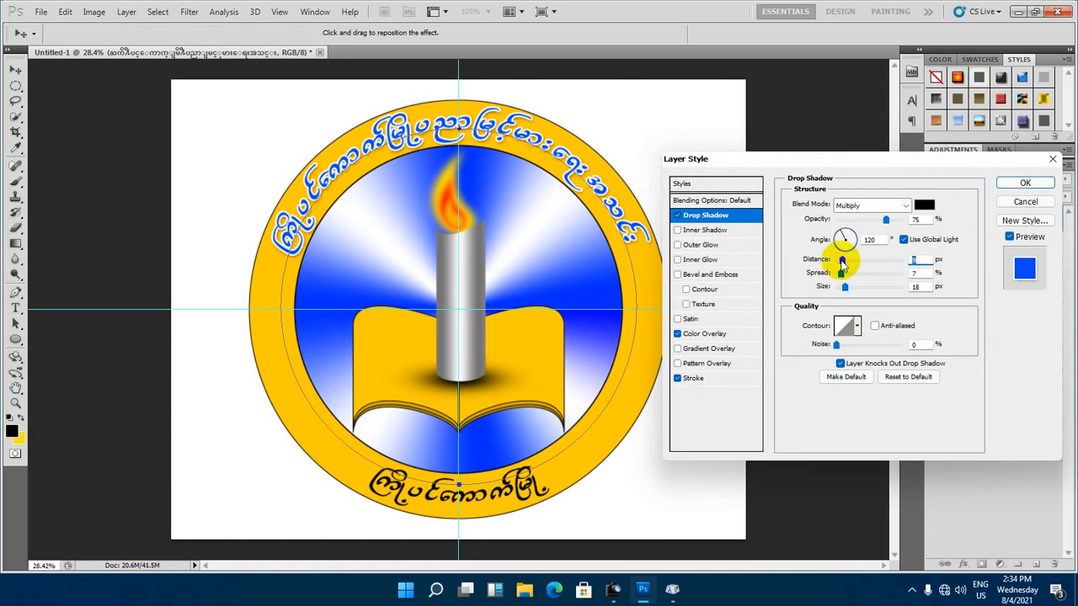
drag(842, 263, 847, 262)
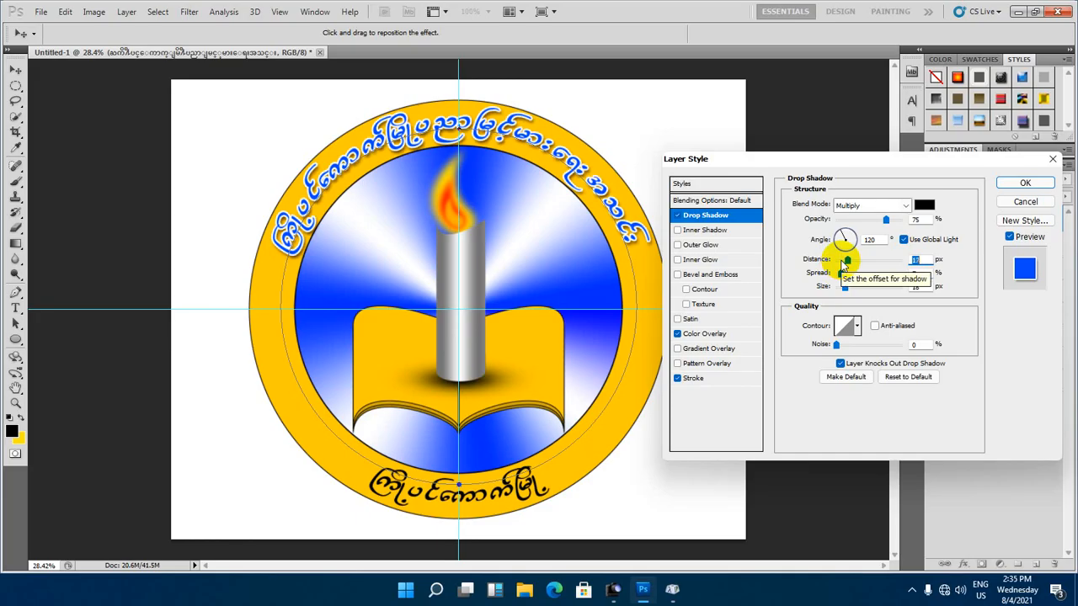
drag(886, 219, 903, 219)
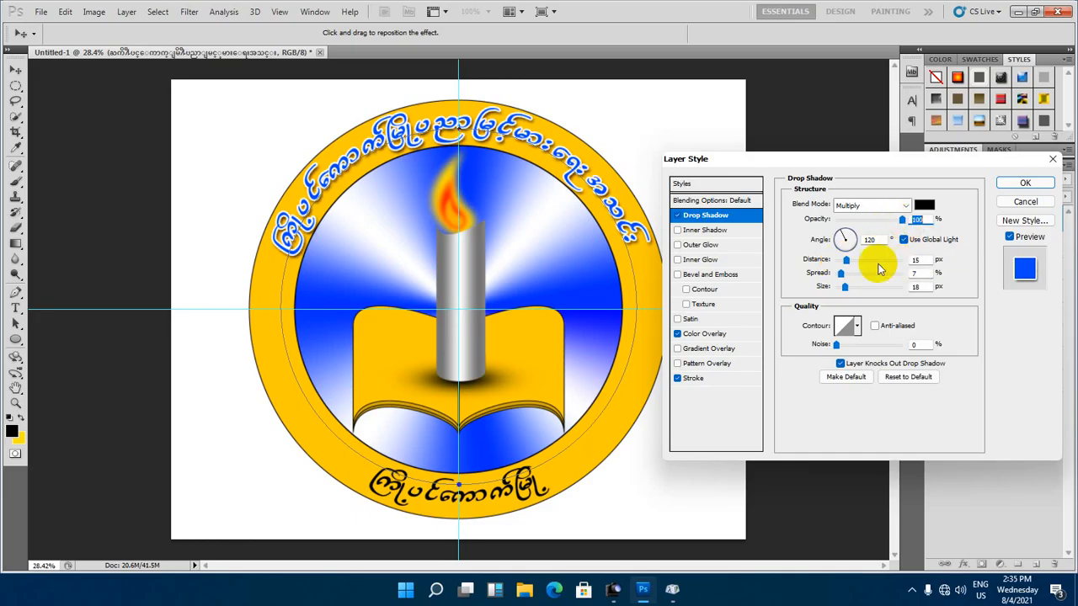
click(842, 240)
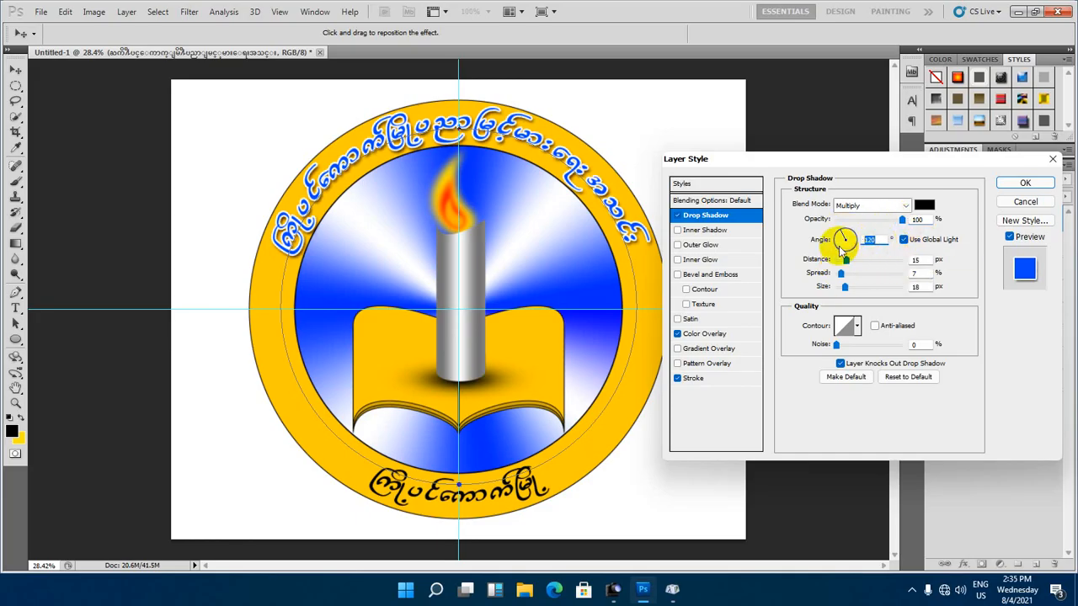
click(845, 234)
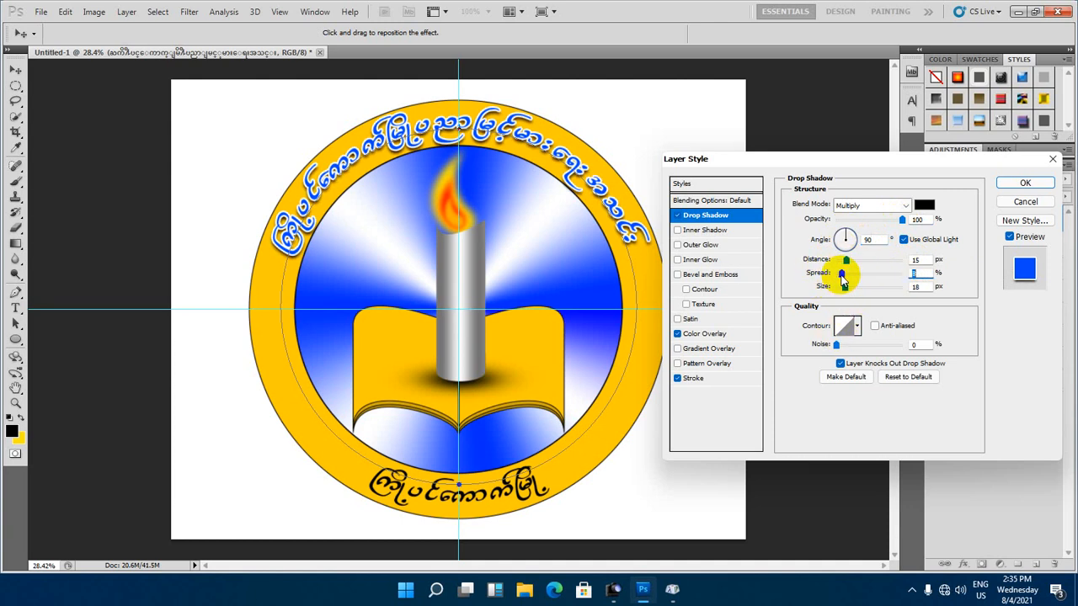
mouse_move(840, 275)
mouse_down()
mouse_move(835, 261)
mouse_move(846, 262)
mouse_up()
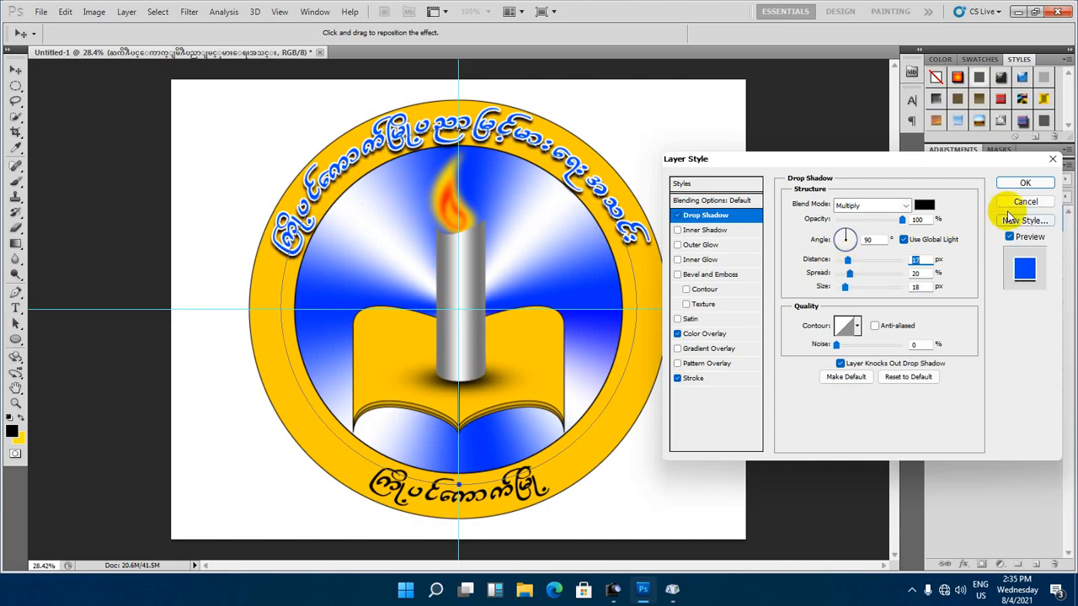
click(1024, 183)
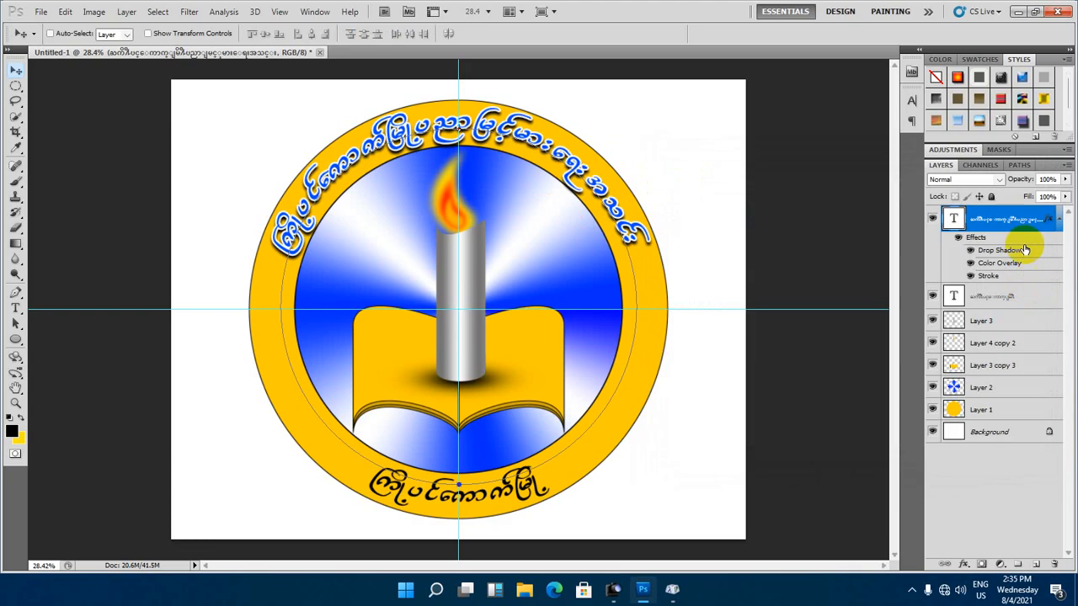
click(1052, 219)
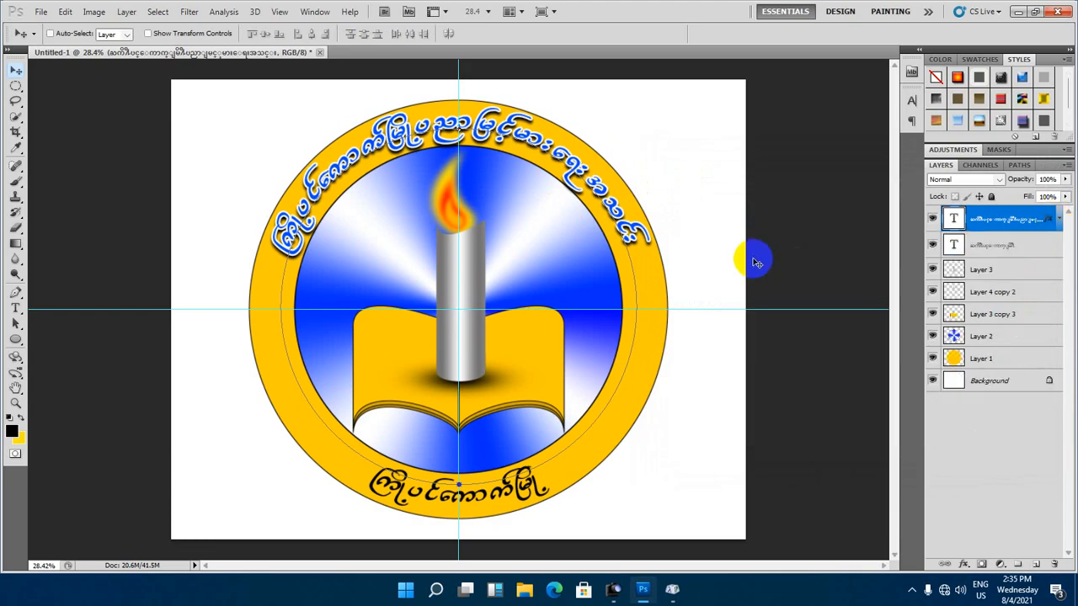
Check the reference logo in ACDSee, close it, and copy the upper curved text's layer effects onto the lower curved text's layer in Photoshop
click(622, 589)
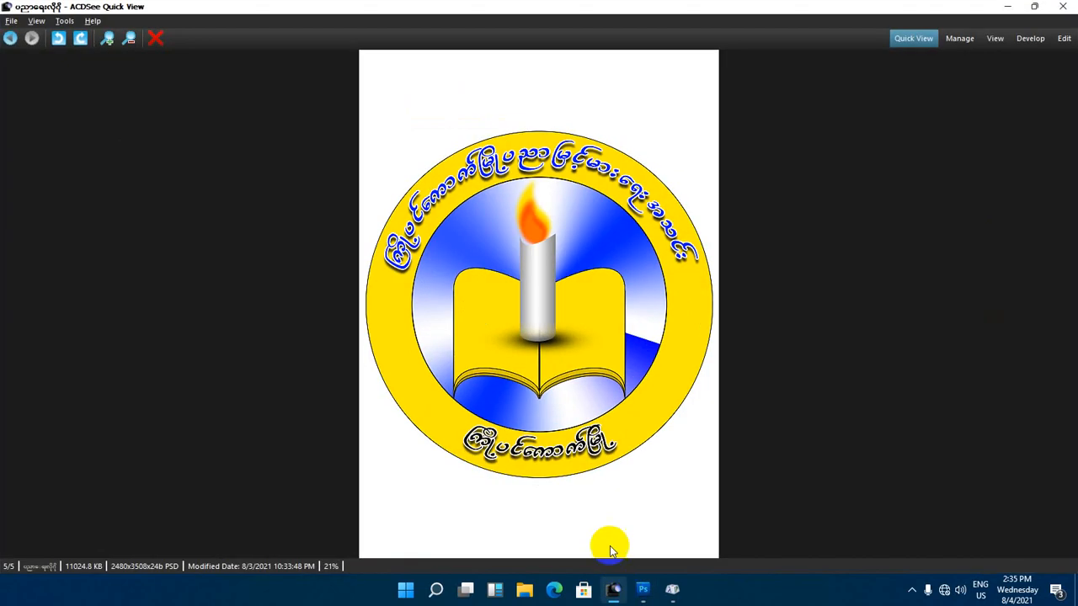
click(1055, 6)
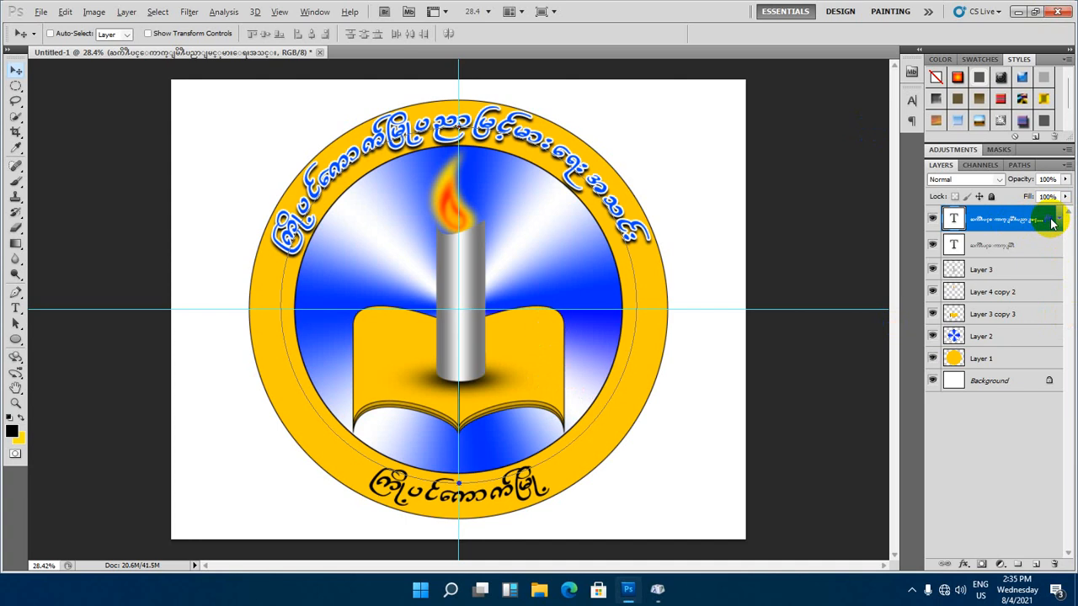
drag(1050, 222, 1045, 249)
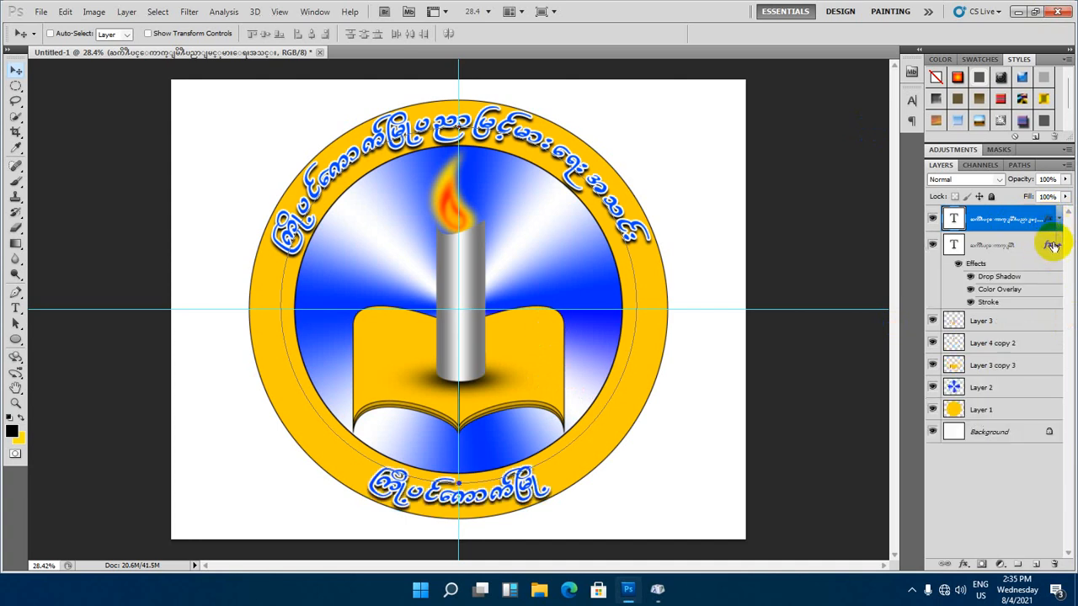
click(1061, 245)
click(998, 249)
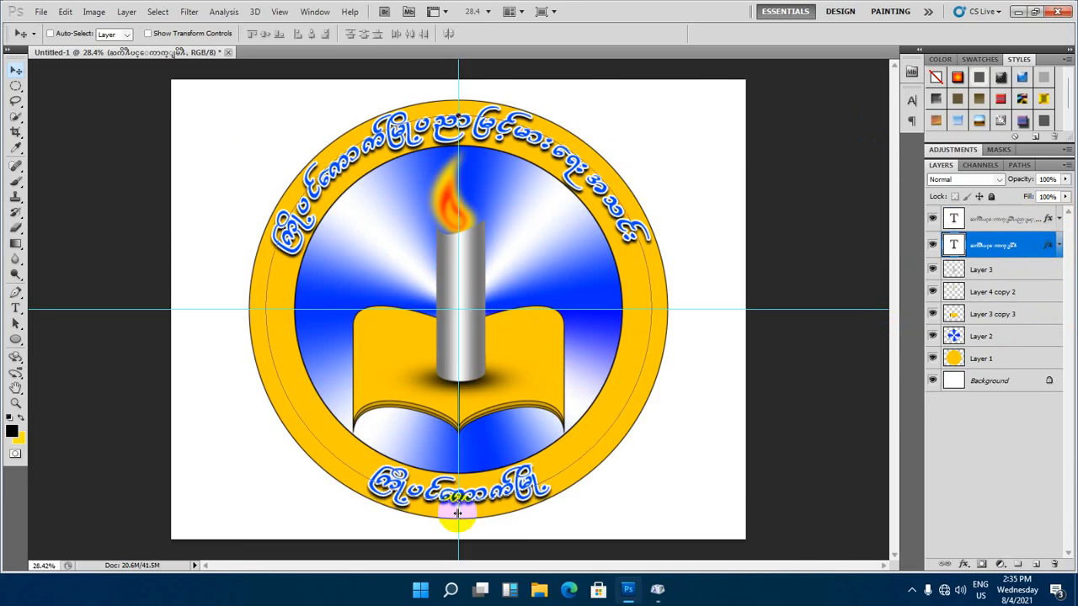
drag(457, 512, 462, 519)
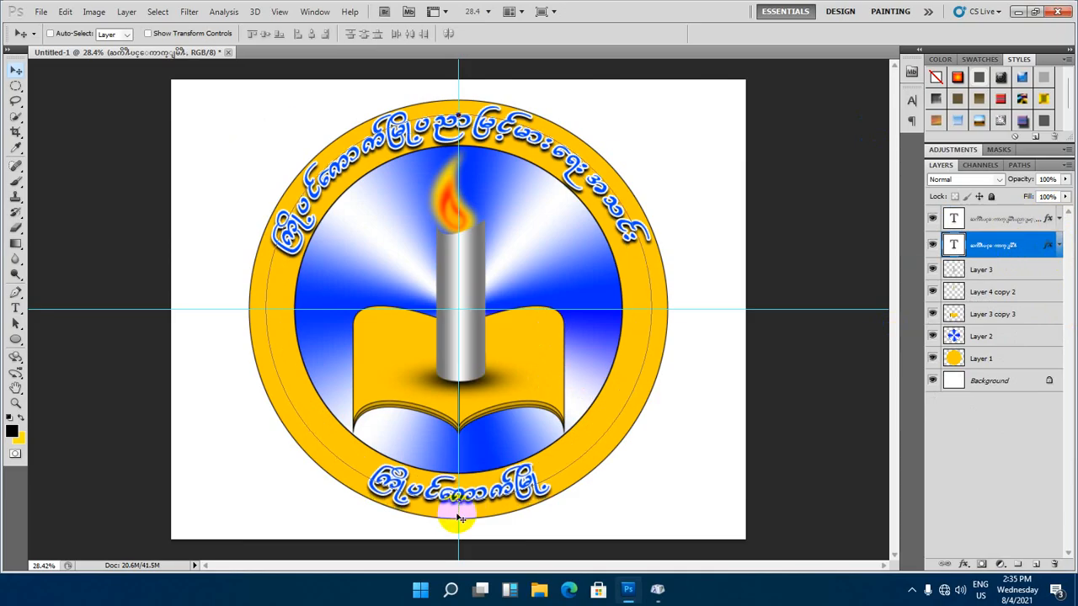
click(1011, 221)
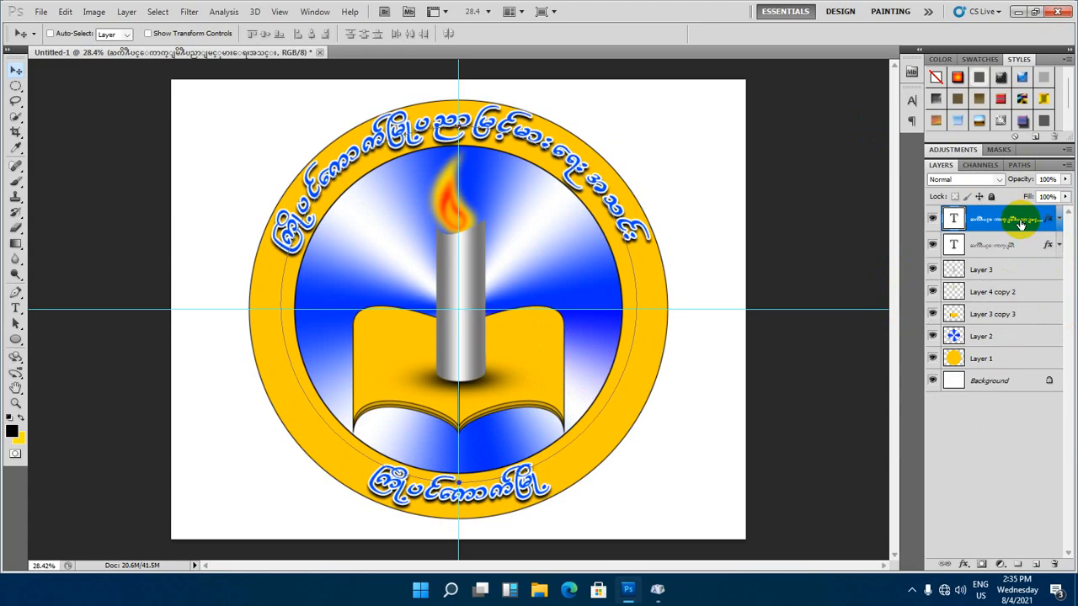
scroll(432, 147, down, 2)
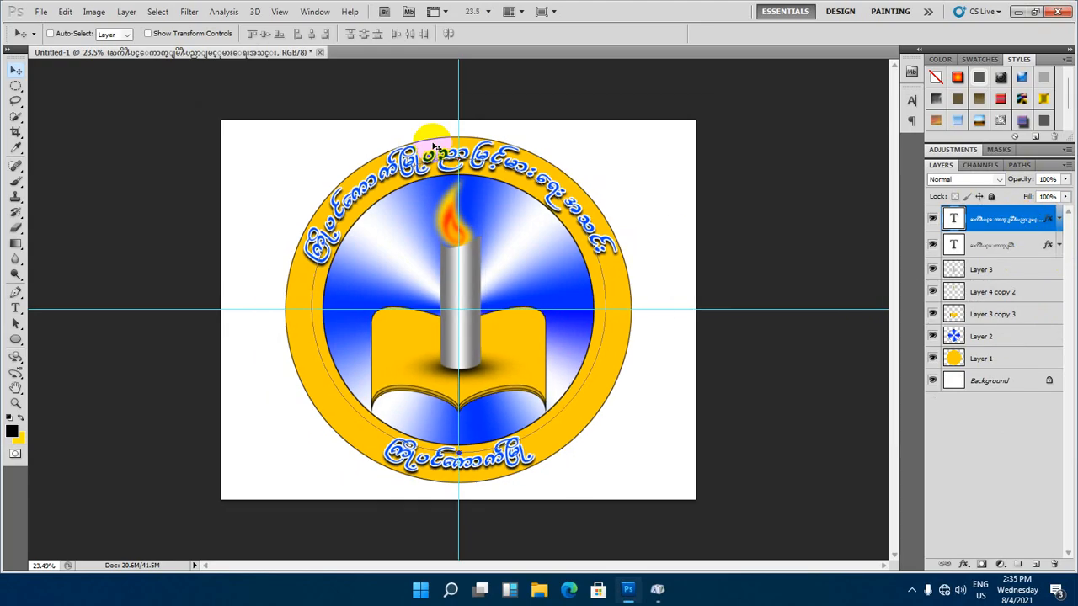
scroll(432, 148, up, 2)
scroll(441, 145, down, 1)
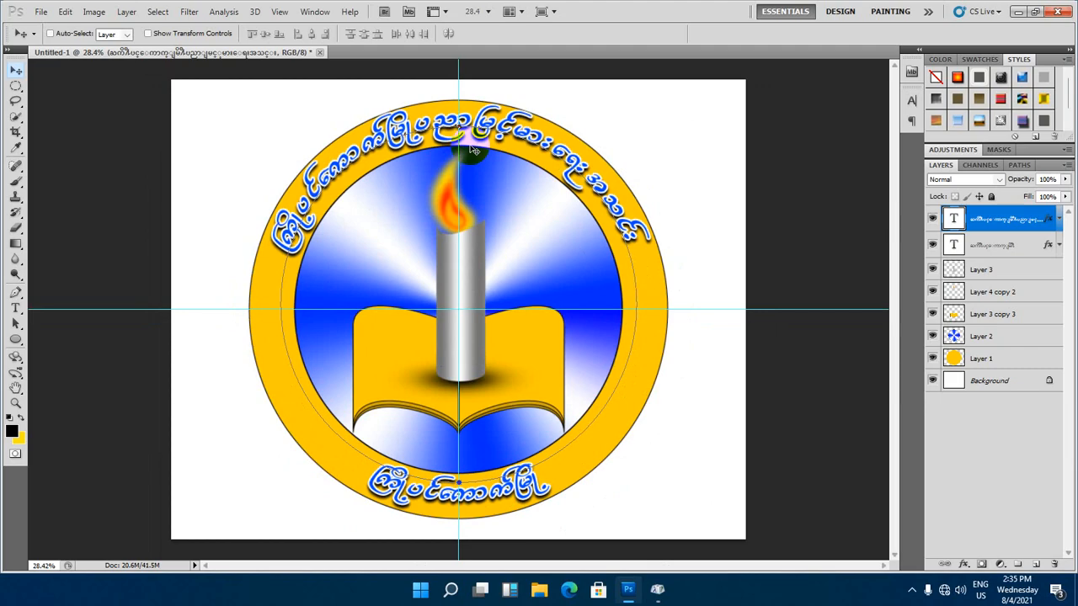
scroll(475, 150, down, 3)
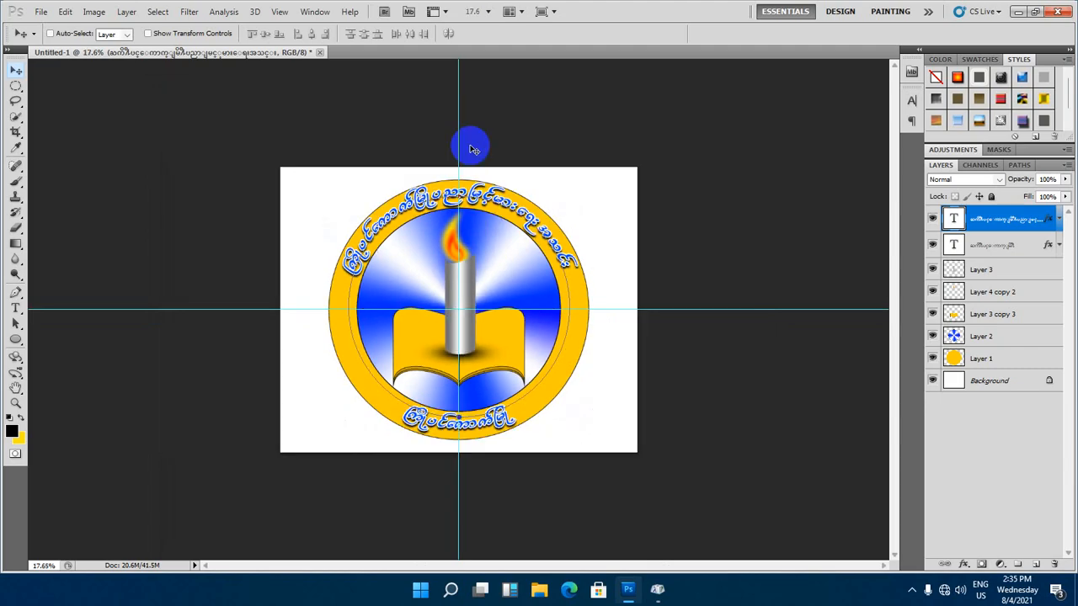
scroll(449, 181, up, 2)
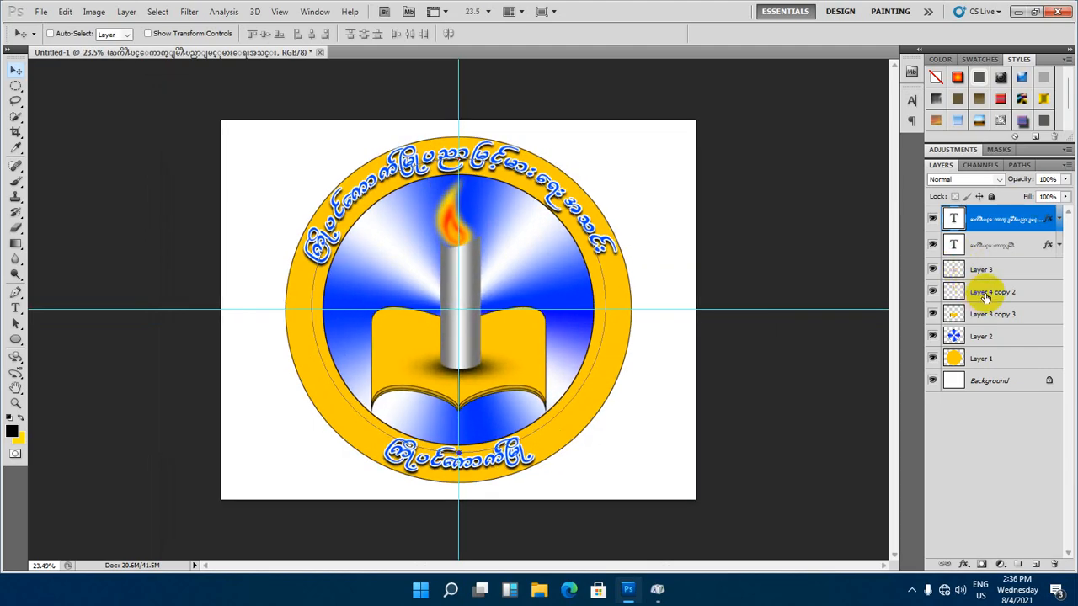
Scale the inner disc, book, flame and candle layers (Layer 2, Layer 3 copy 3, Layer 4 copy 2, Layer 3) together to 98.52% about their centre
click(985, 296)
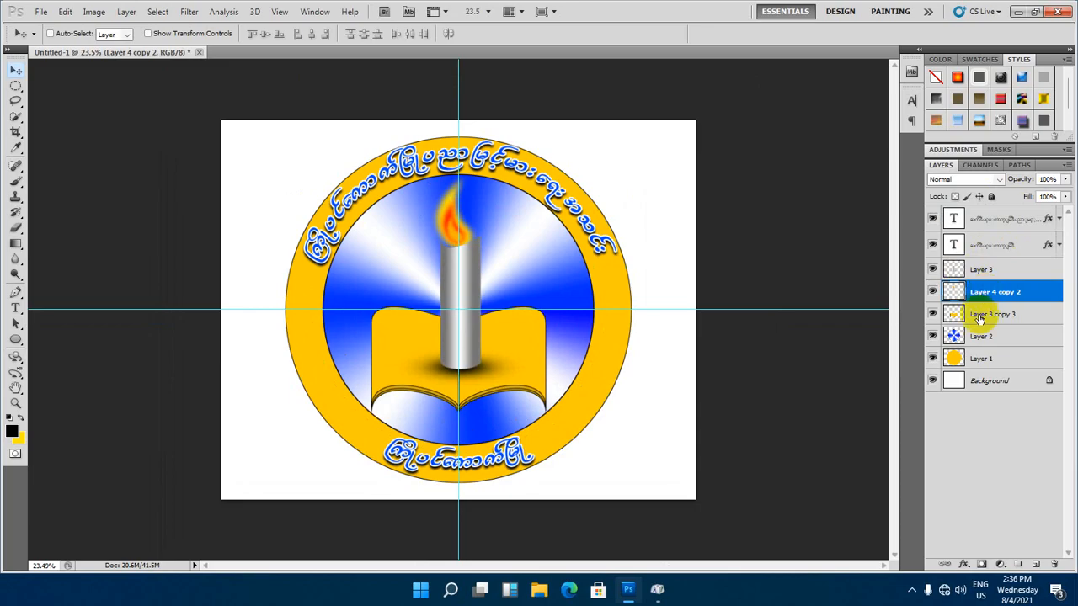
click(932, 291)
click(932, 291)
click(932, 269)
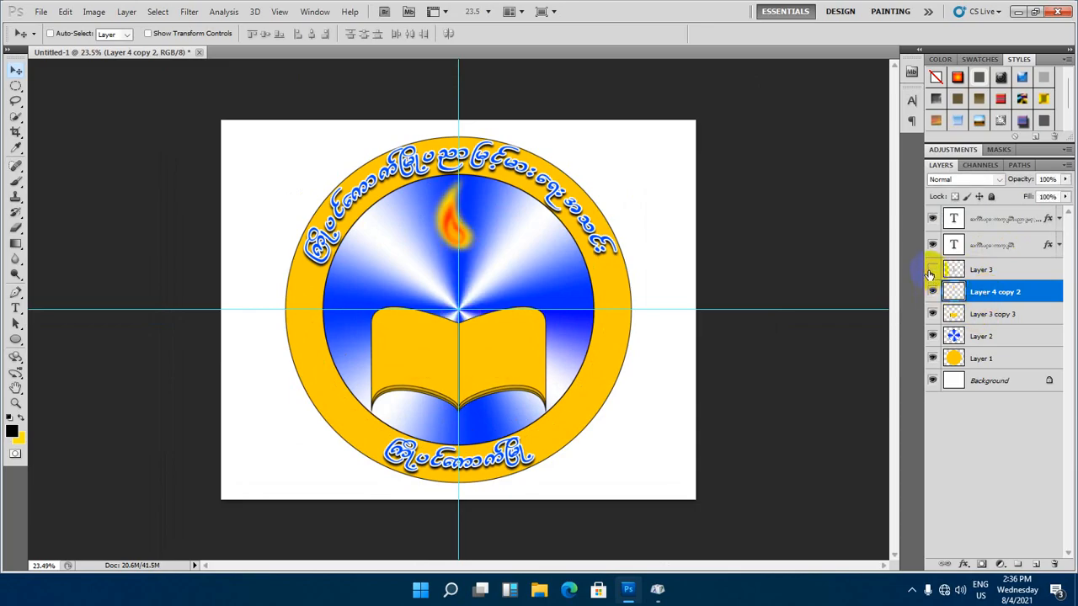
click(932, 269)
click(983, 269)
ctrl+click(987, 292)
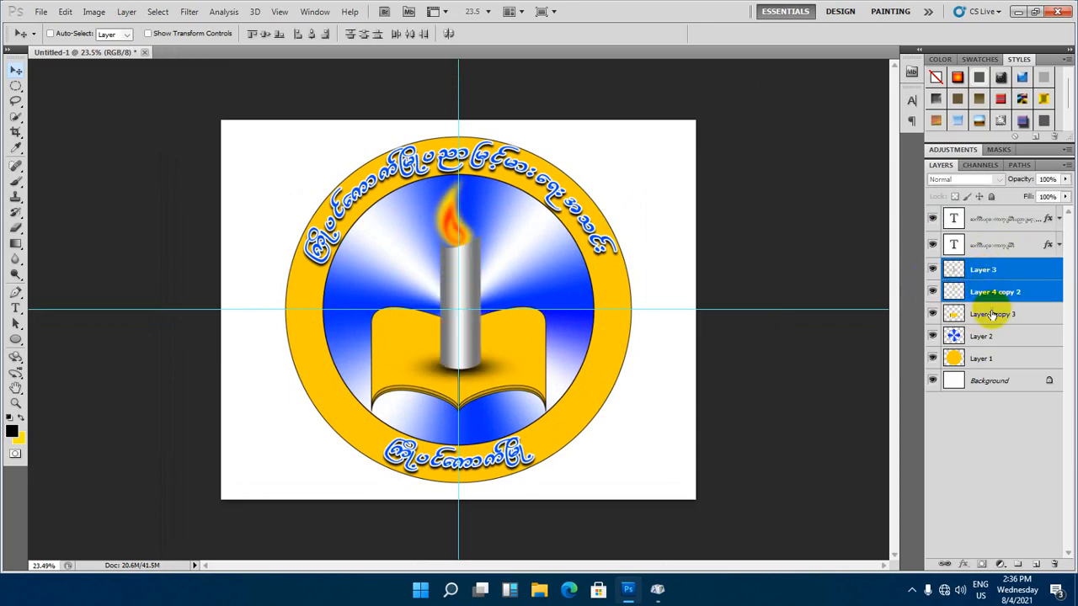
ctrl+click(987, 314)
ctrl+click(982, 336)
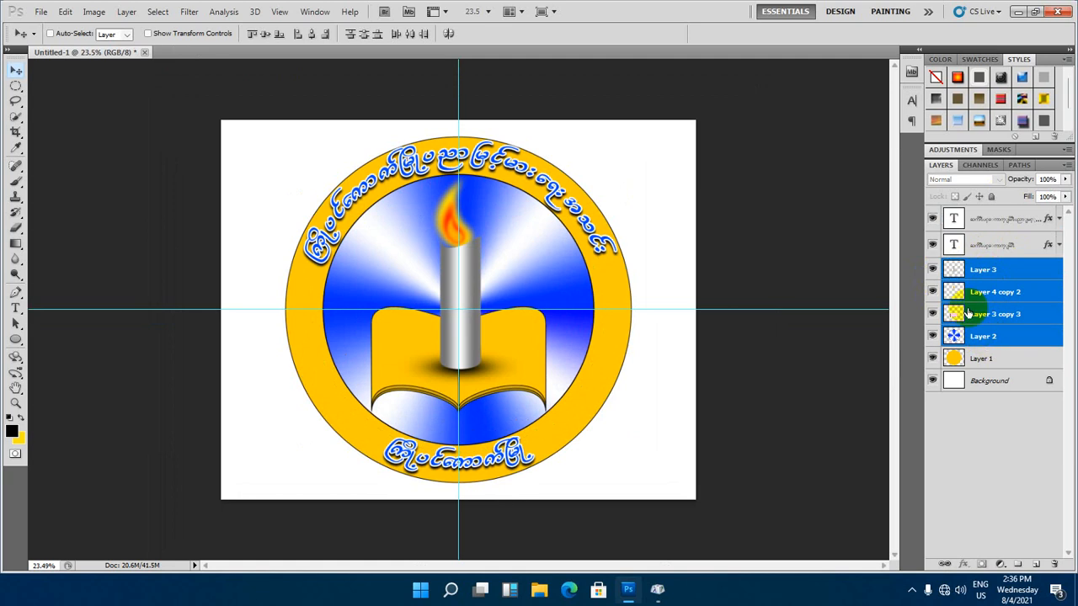
key(ctrl+t)
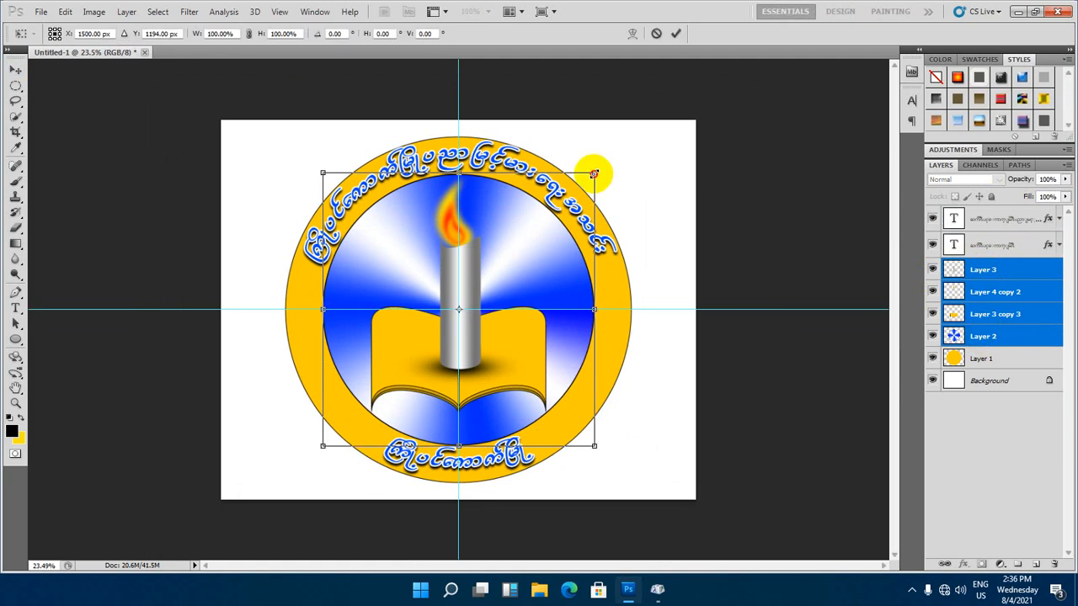
drag(594, 174, 592, 175)
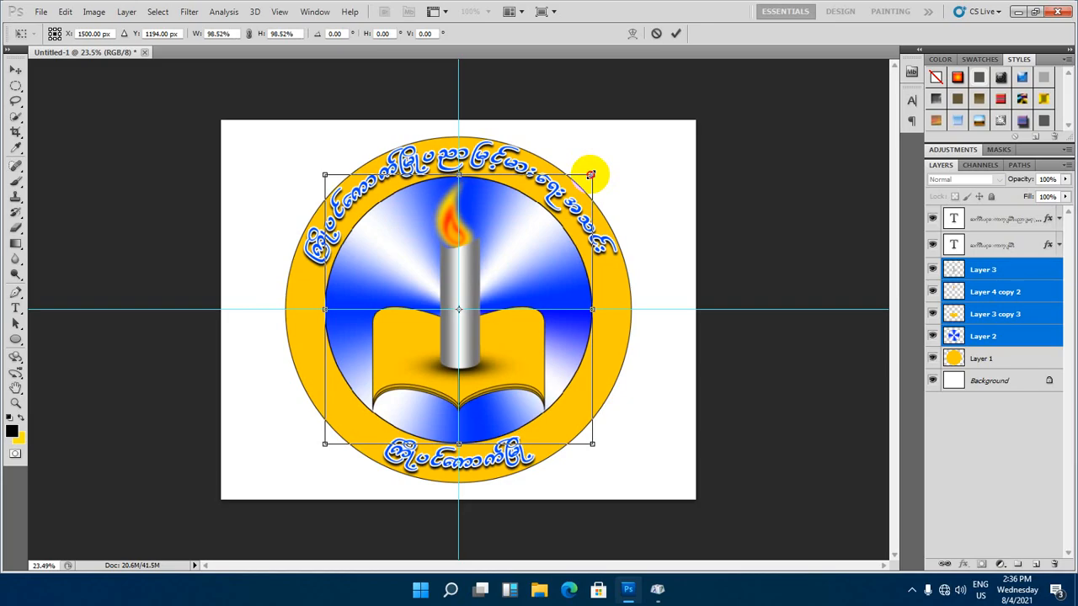
click(676, 33)
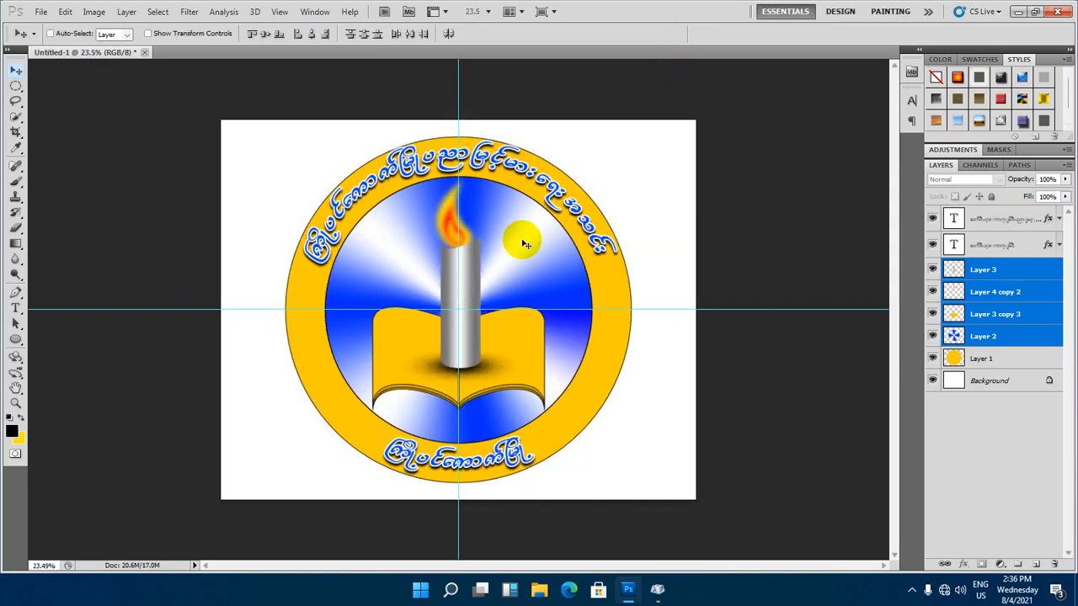
click(992, 245)
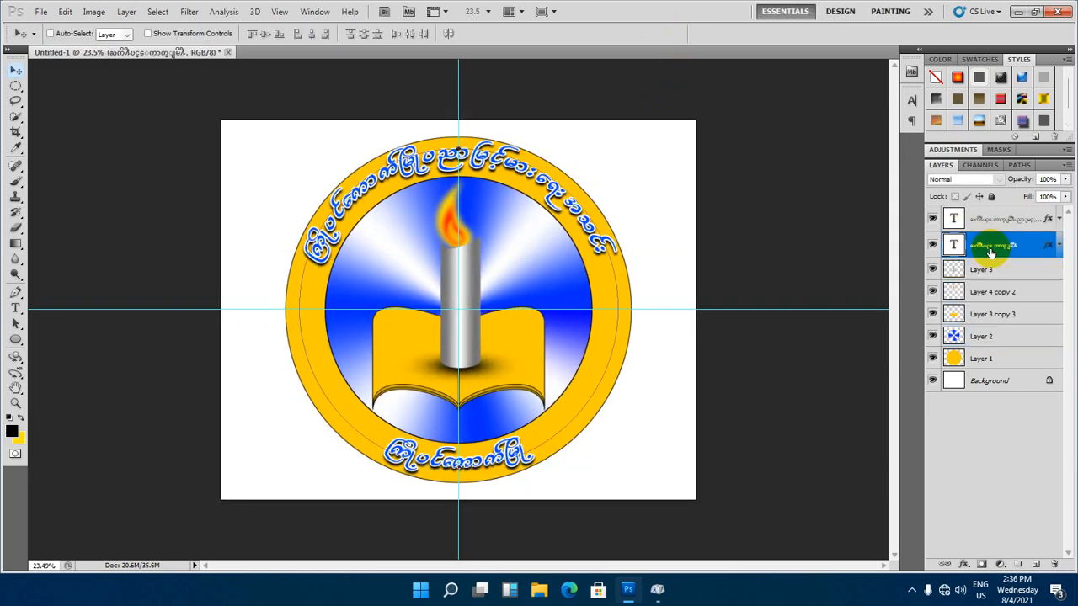
click(557, 455)
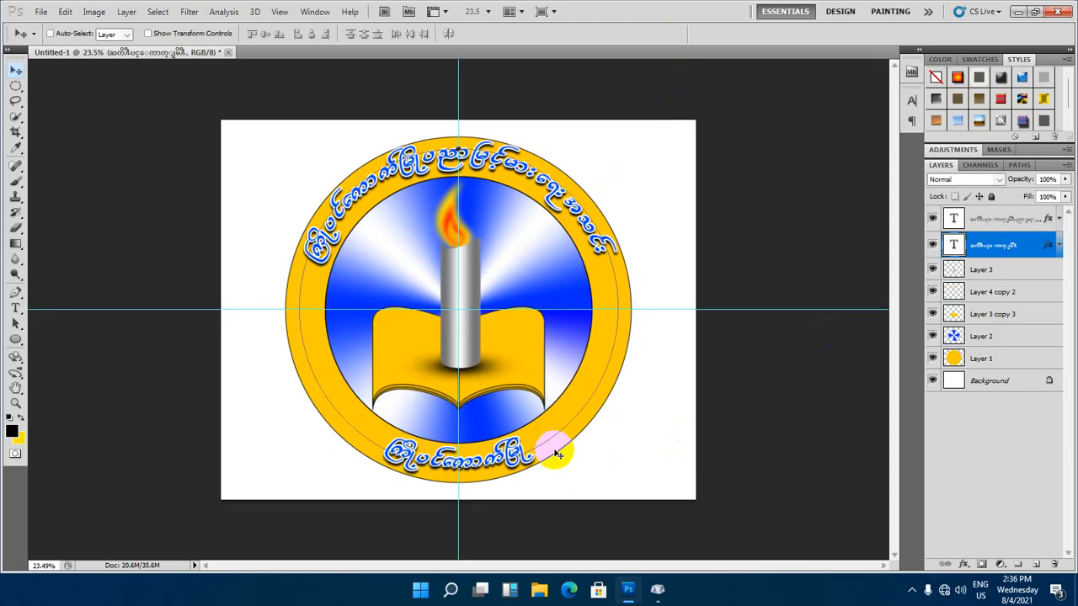
click(977, 219)
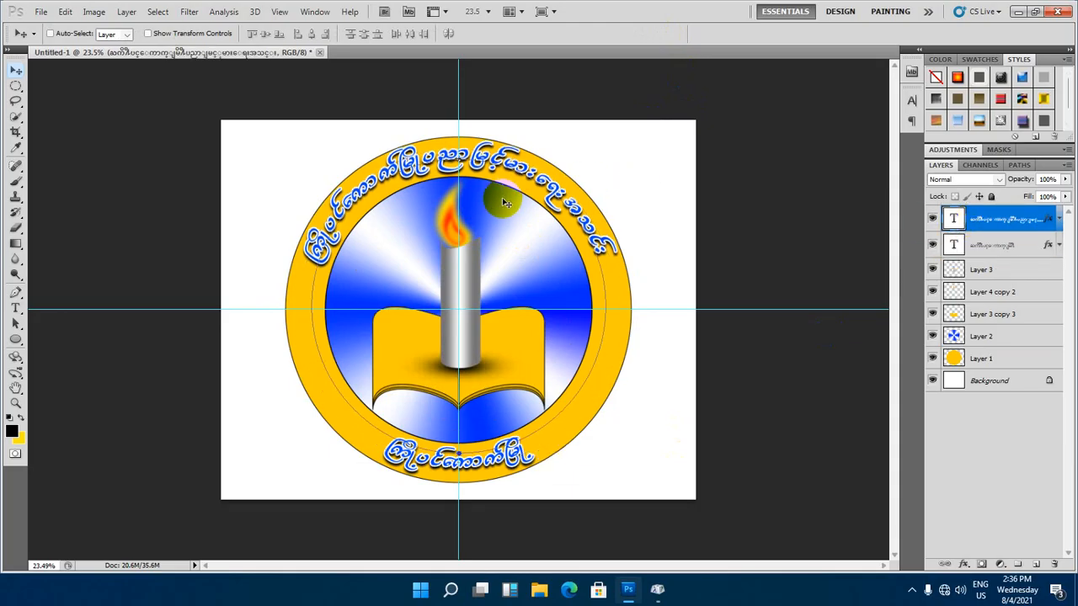
scroll(506, 202, down, 1)
scroll(494, 168, up, 2)
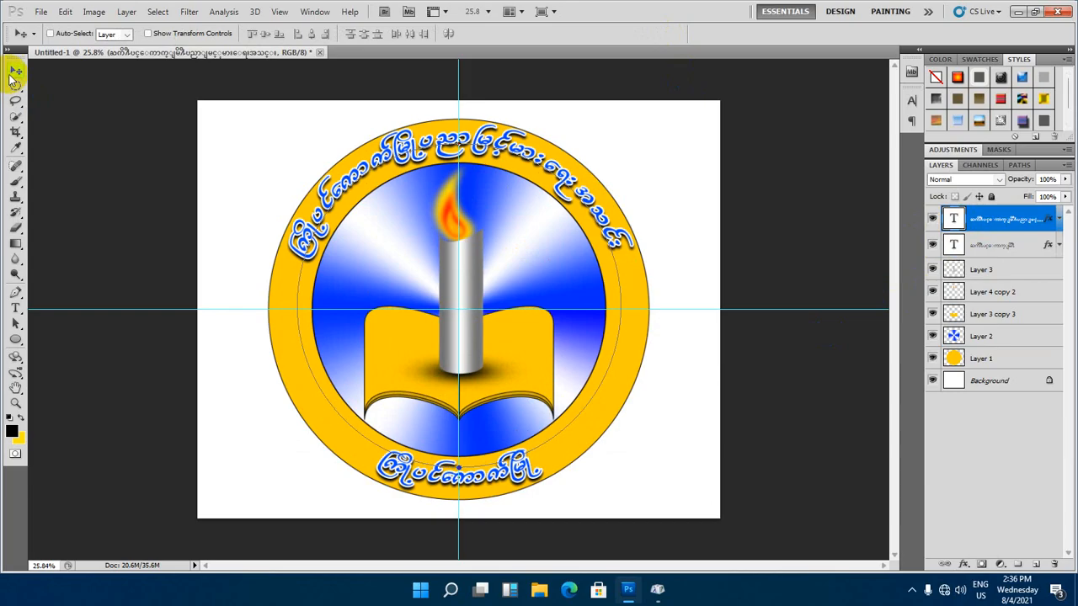
scroll(387, 242, down, 1)
scroll(391, 243, up, 2)
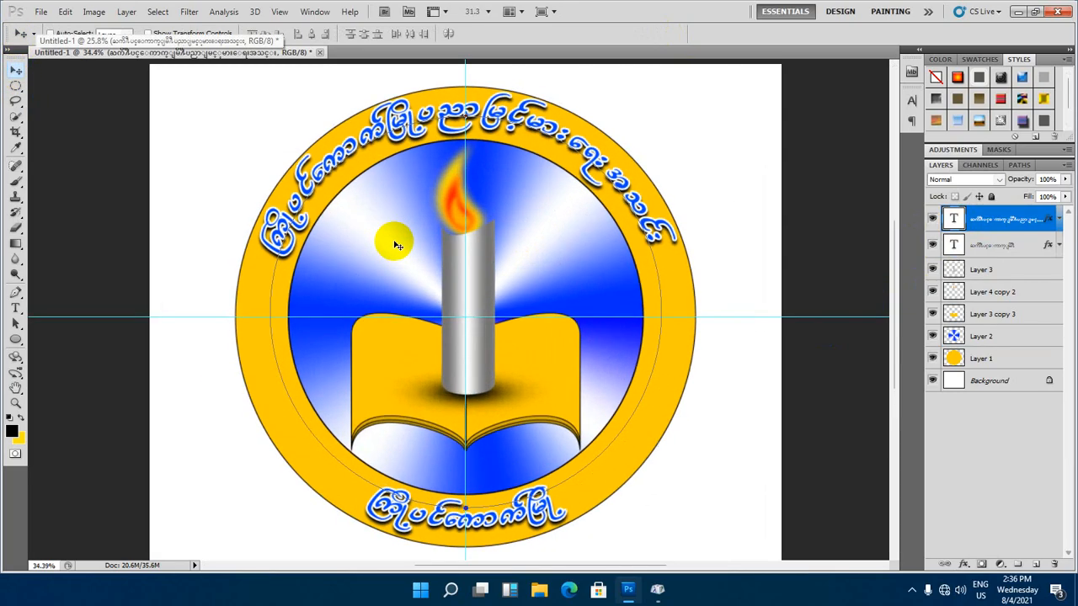